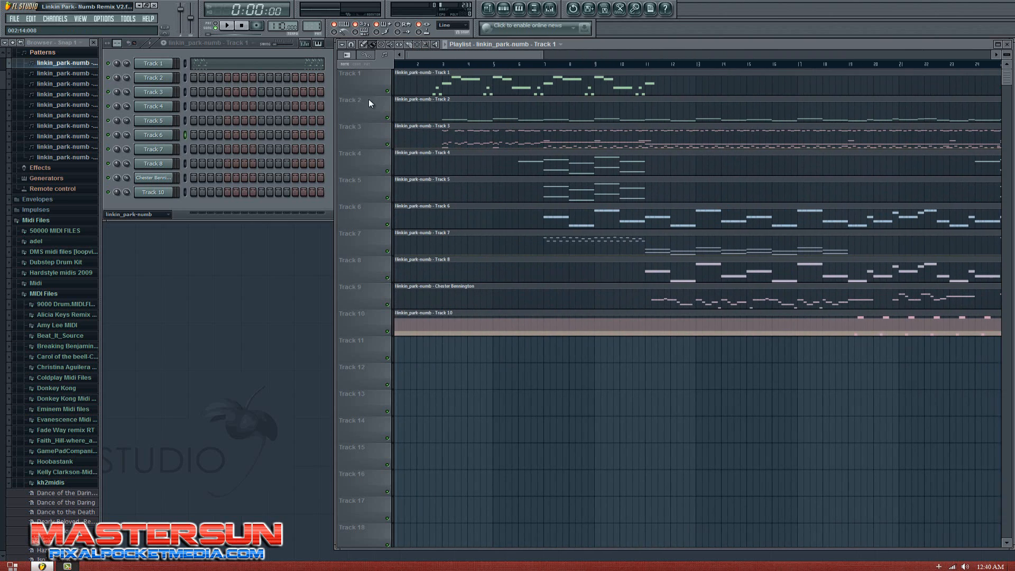
Step: Play short stretches of the Linkin Park Numb playlist from the middle of bar 2 and from bar 1
drag(426, 55, 413, 123)
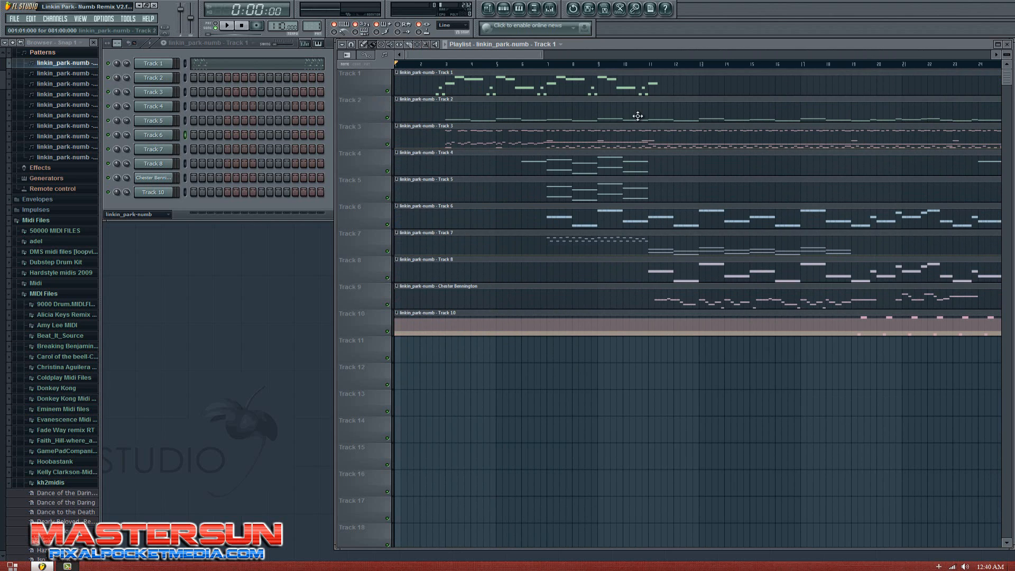
click(436, 64)
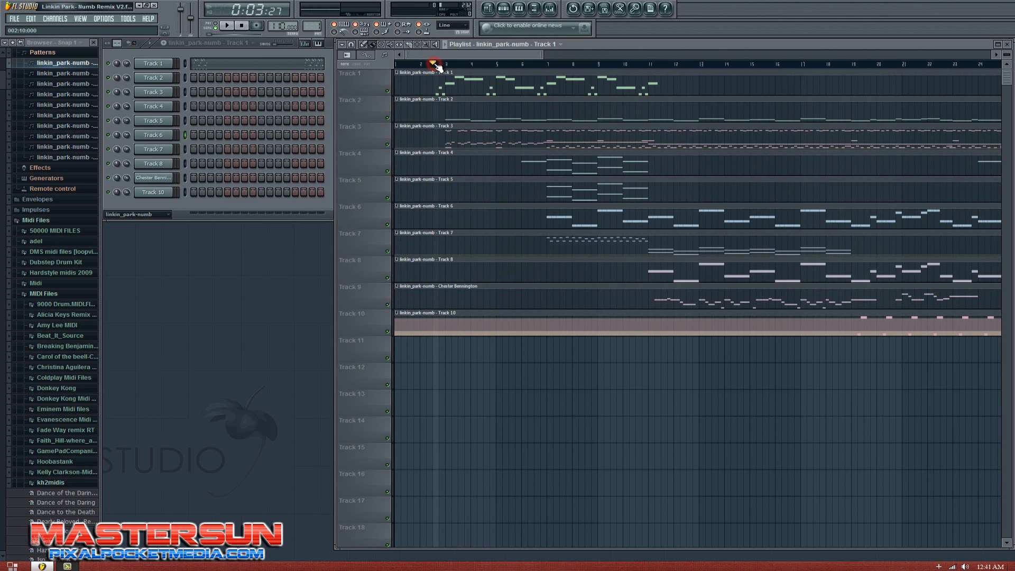
key(space)
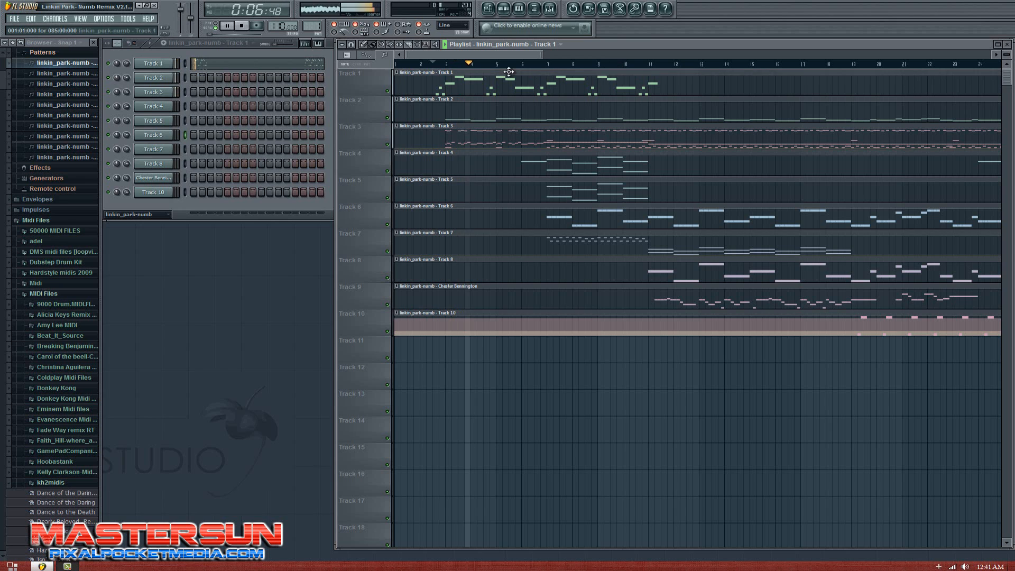
key(space)
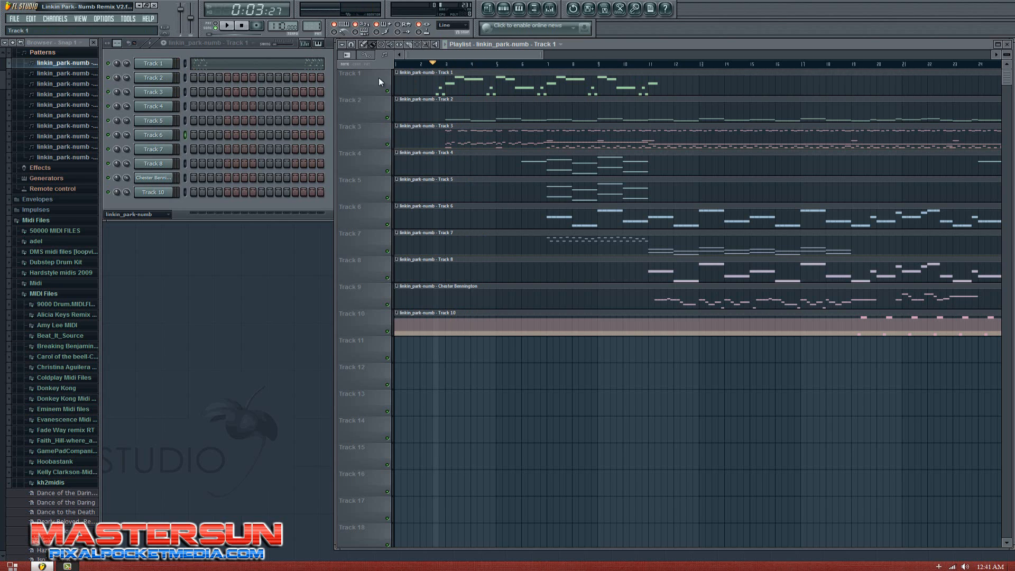
click(402, 66)
key(space)
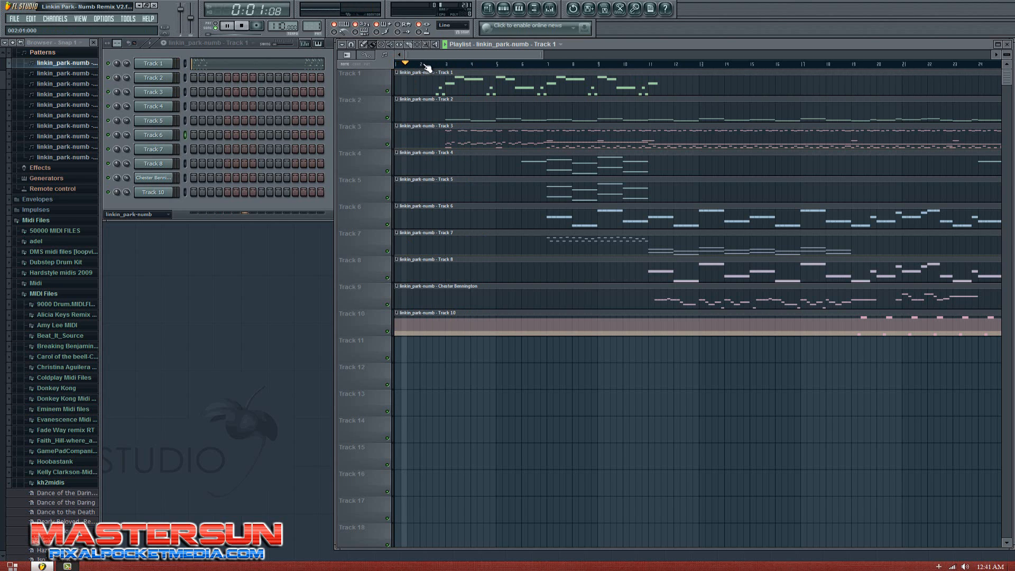
key(space)
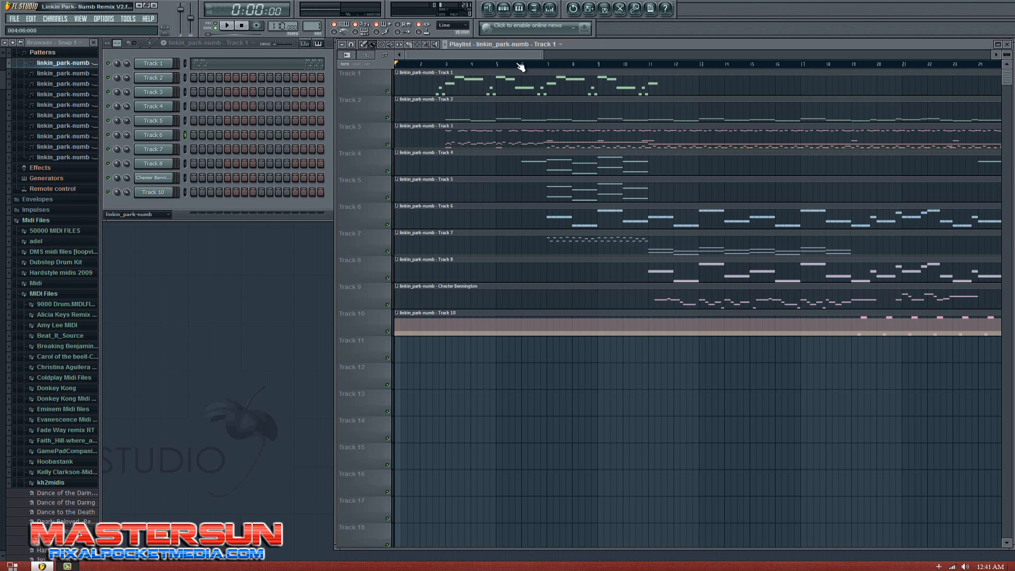
mouse_move(520, 56)
mouse_down()
mouse_move(560, 56)
mouse_move(385, 68)
mouse_up()
click(421, 63)
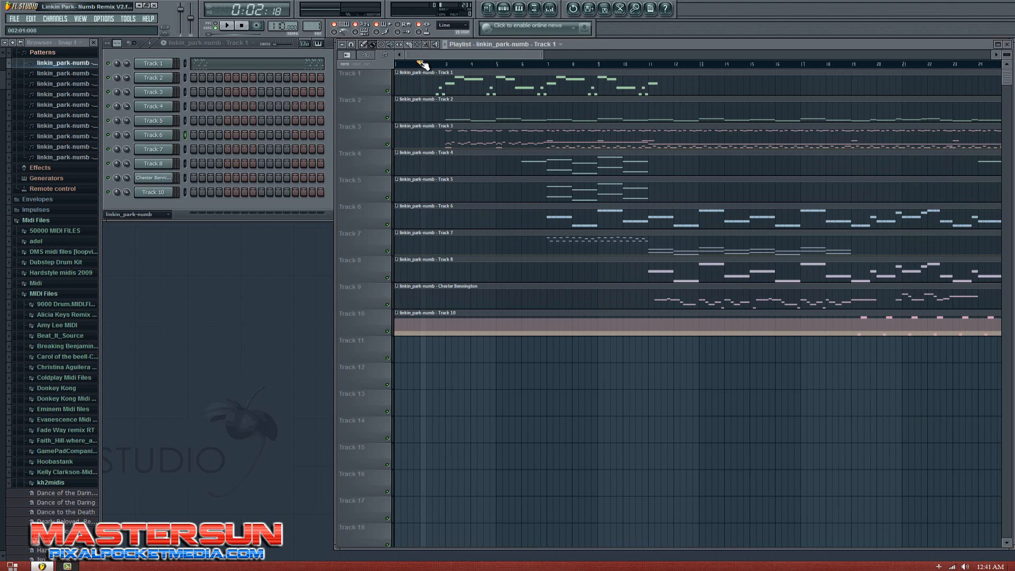
drag(436, 56, 345, 59)
click(396, 63)
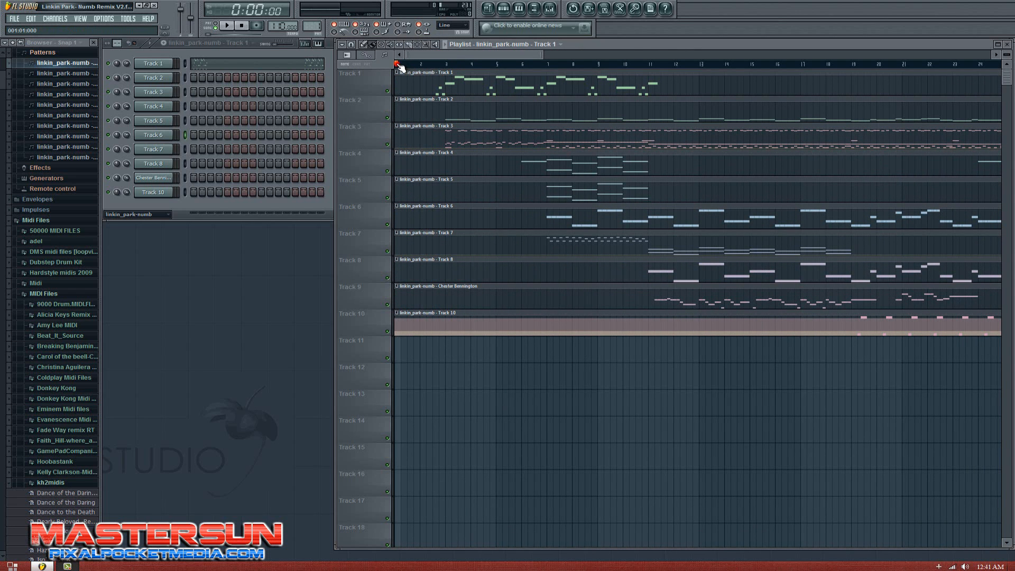
click(432, 63)
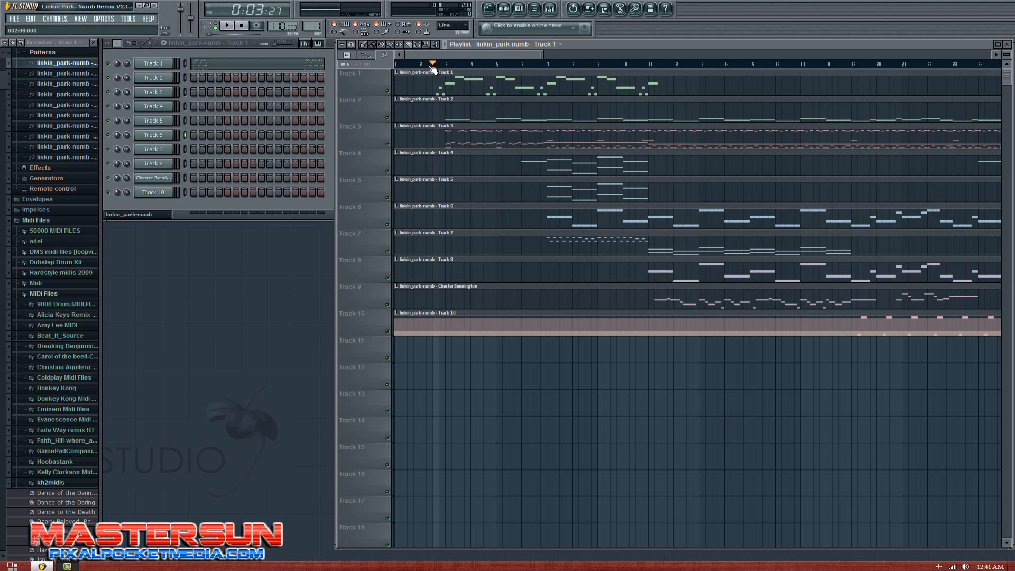
drag(429, 65, 370, 69)
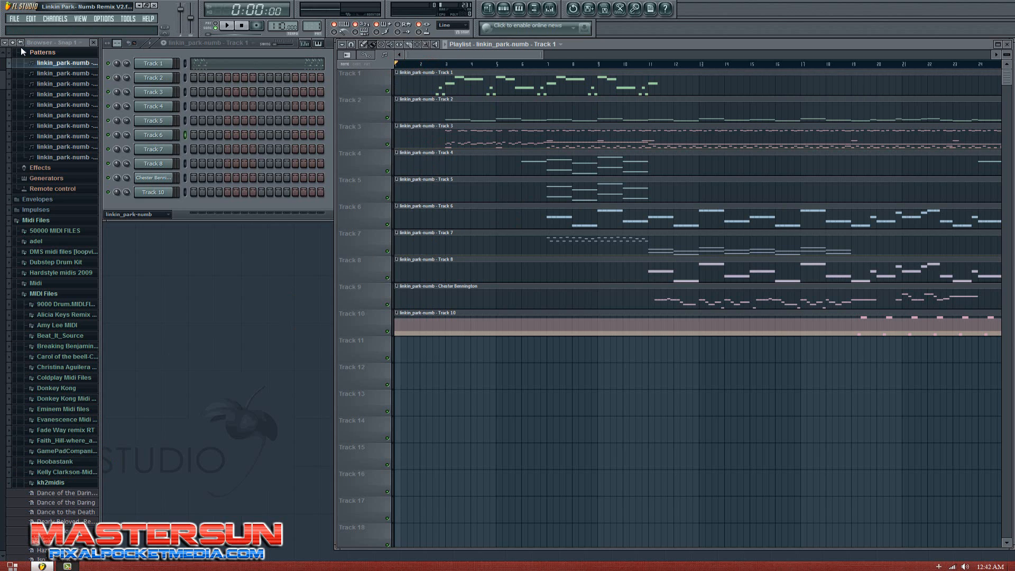
Step: Minimize FL Studio and open the Midi Files folder inside Music Files on the MY PASSPORT (G:) drive
click(143, 7)
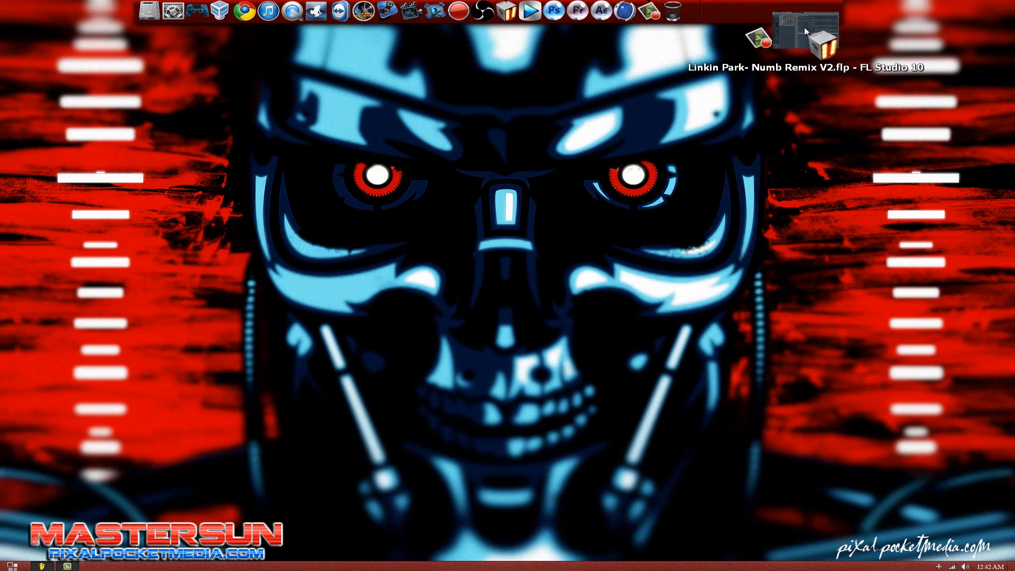
click(11, 566)
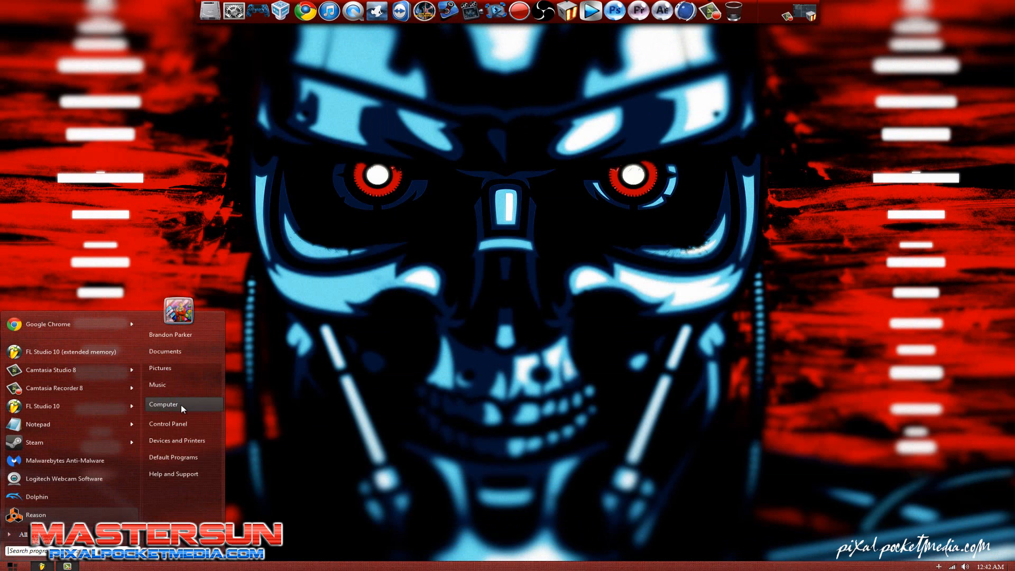
click(181, 404)
double_click(742, 176)
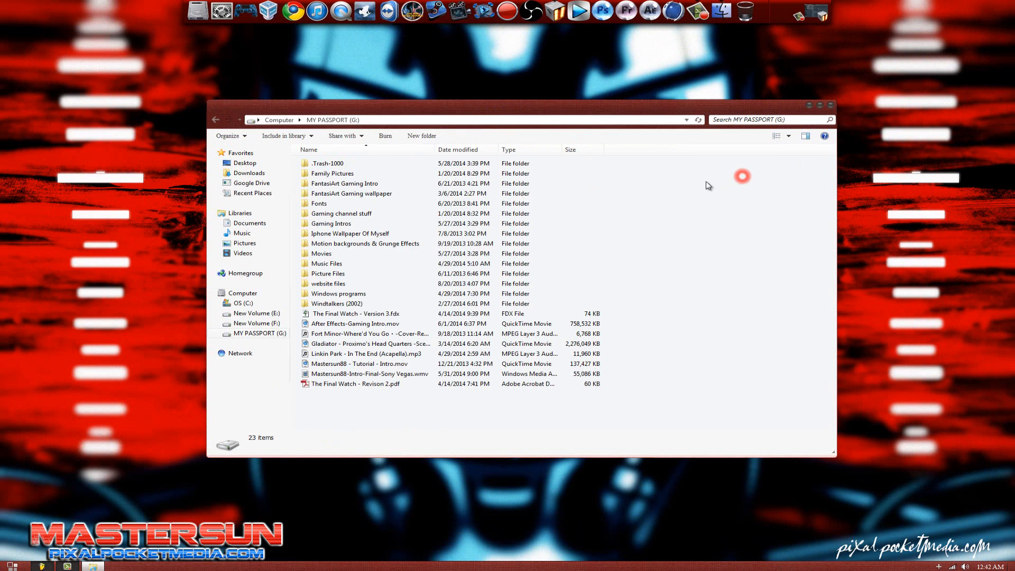
double_click(339, 263)
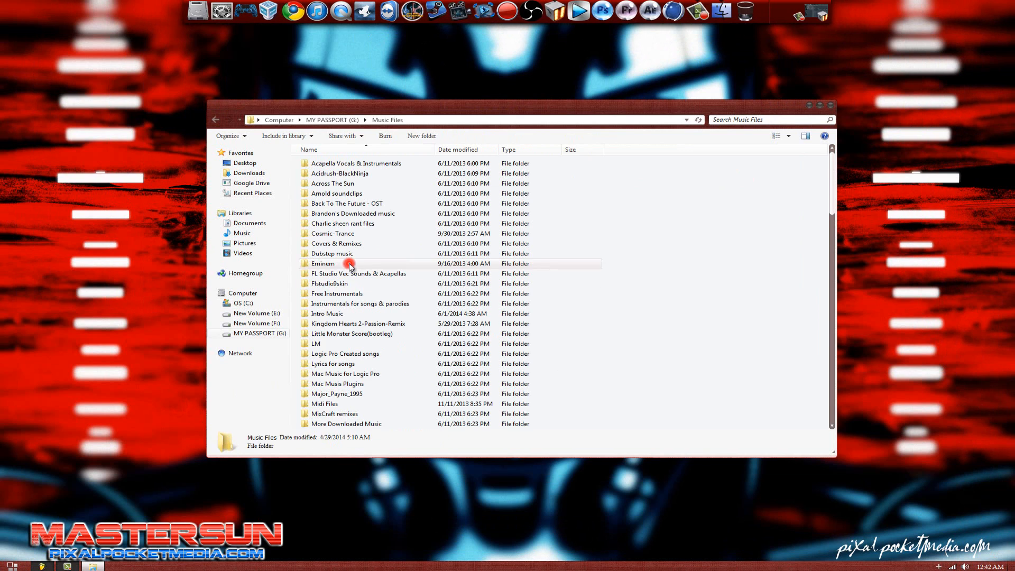
scroll(346, 270, down, 2)
scroll(335, 335, down, 3)
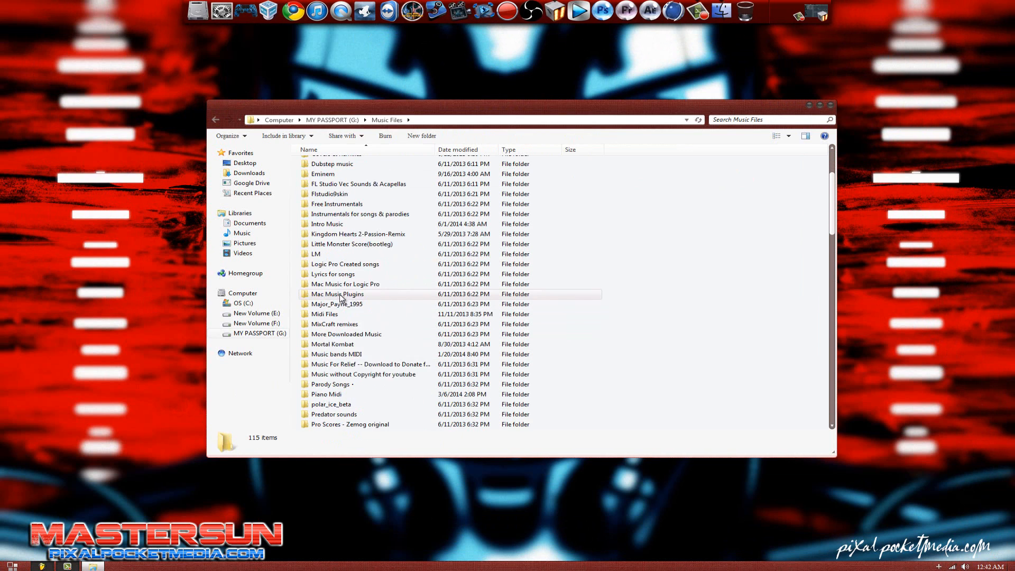
double_click(340, 256)
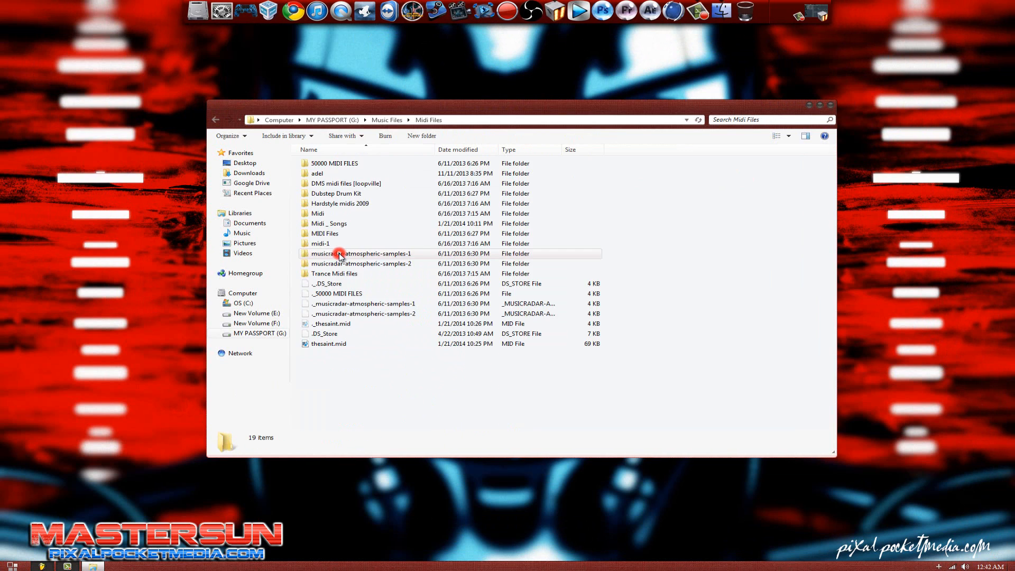
Step: Open the MIDI Files subfolder and look through its collection of song MIDI files
double_click(323, 214)
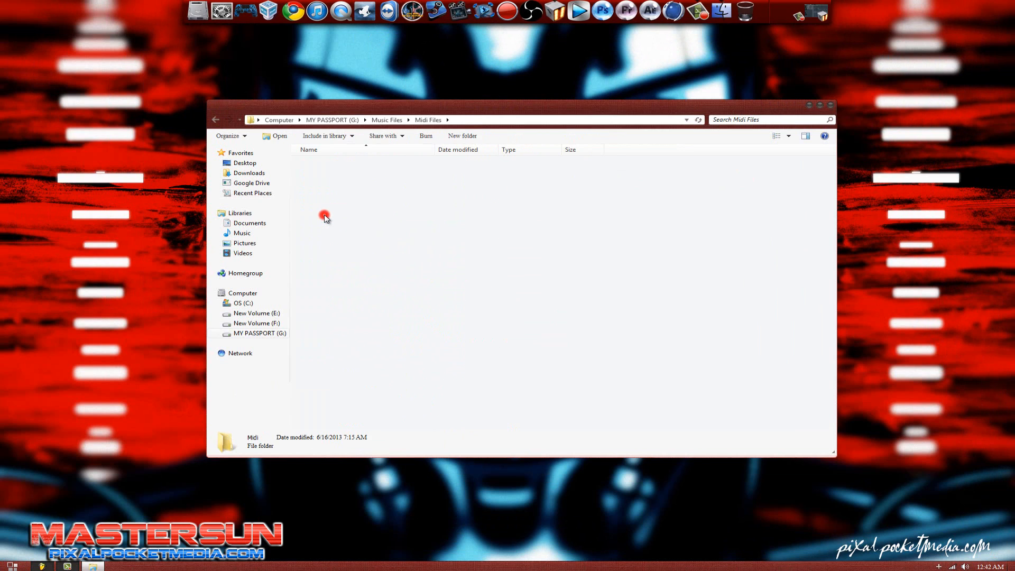
click(216, 120)
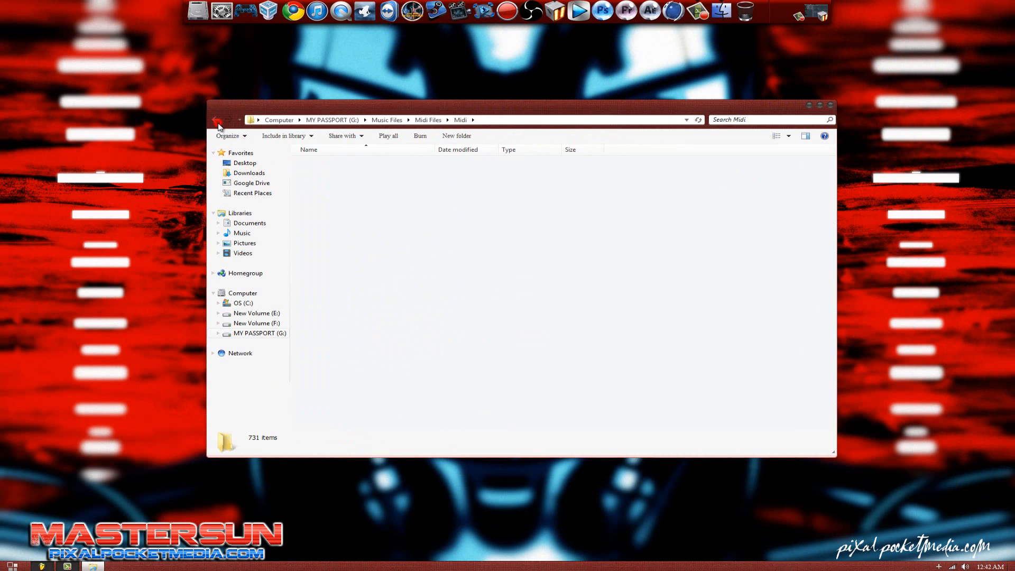
double_click(330, 224)
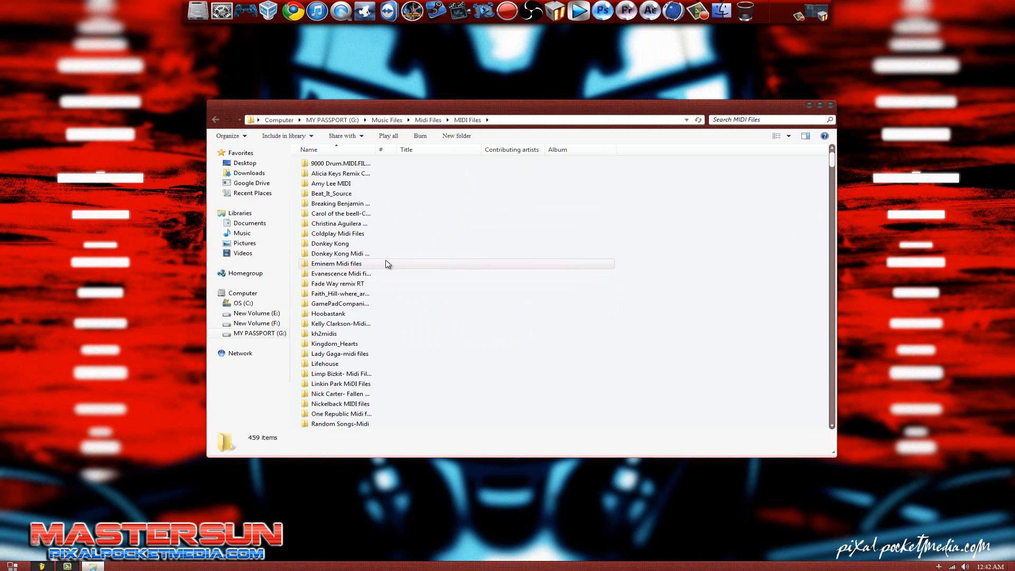
scroll(387, 264, down, 20)
scroll(387, 264, down, 20)
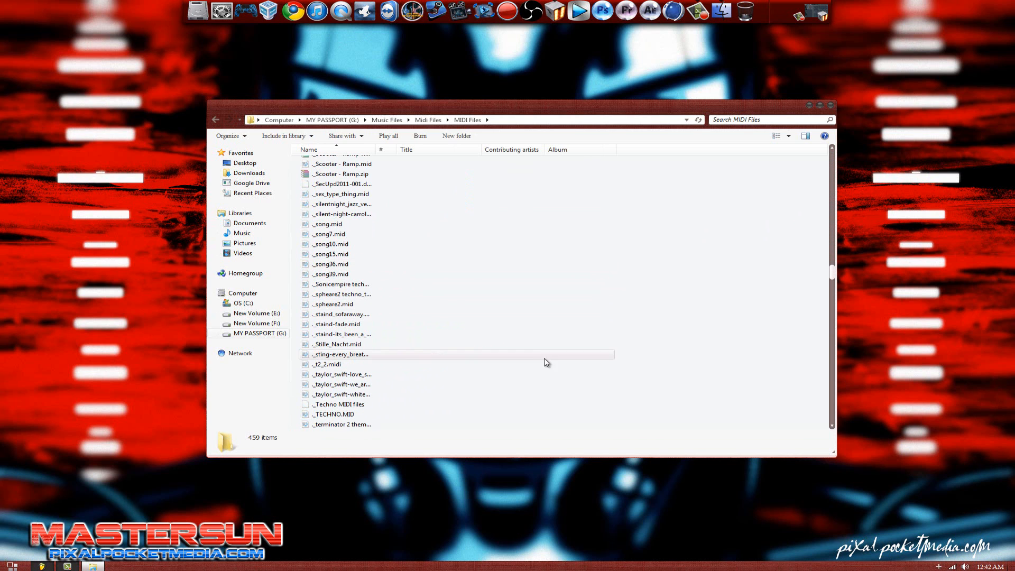
drag(834, 275, 834, 317)
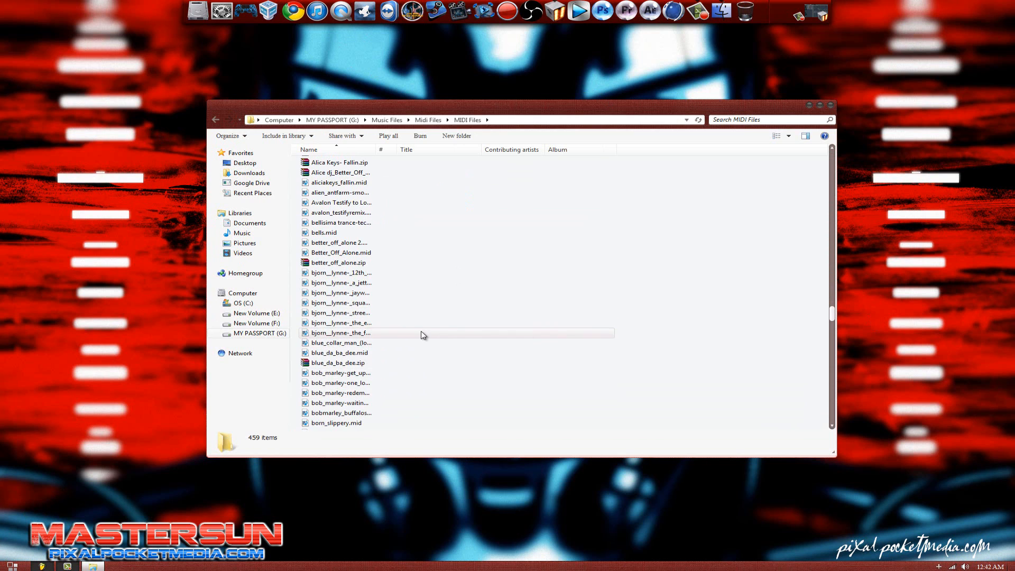
scroll(421, 335, down, 9)
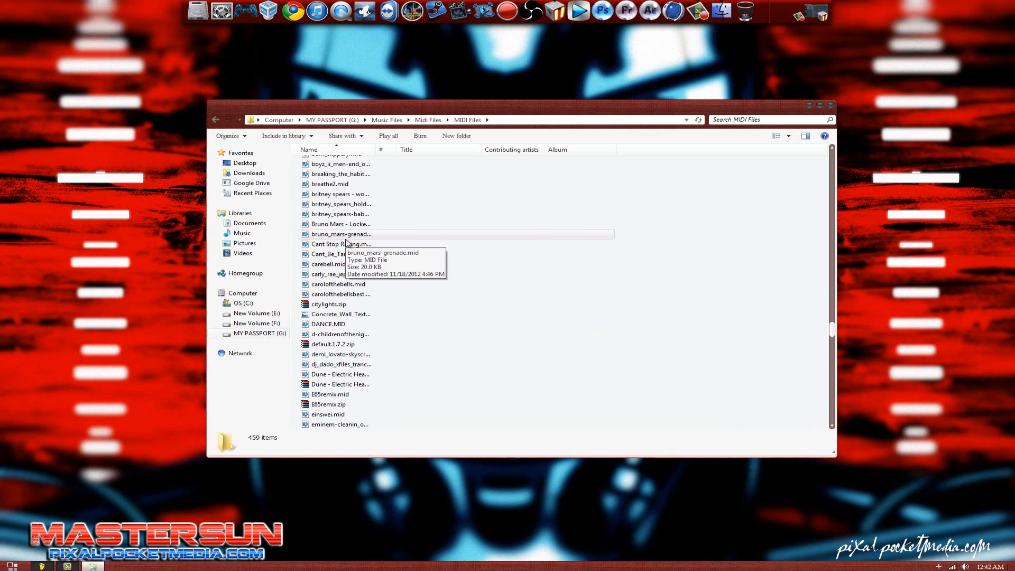
scroll(346, 243, up, 9)
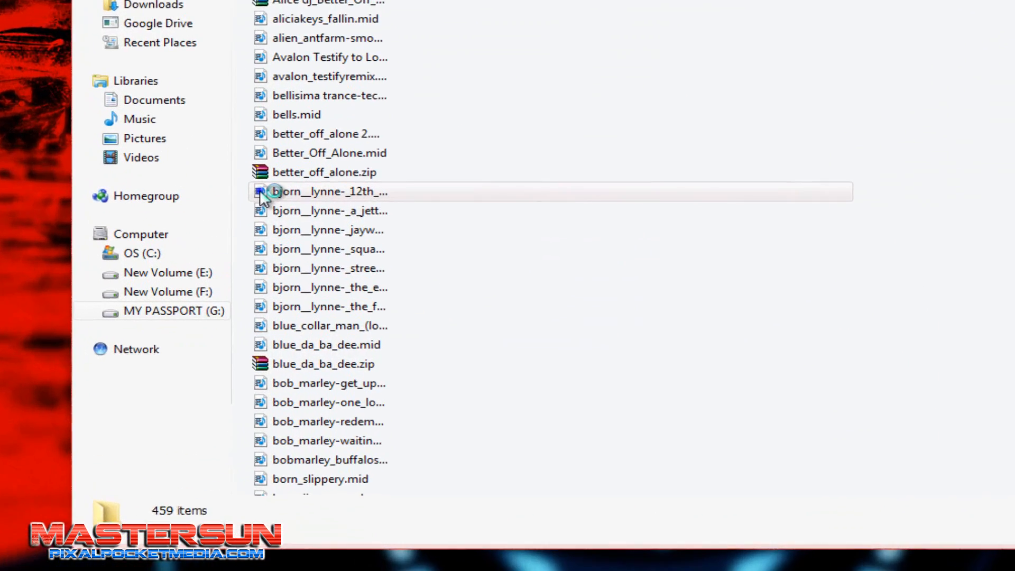
Step: Show the available file actions for the bjorn__lynne-_12th_warrior_xg MIDI file, then dismiss them
right_click(296, 253)
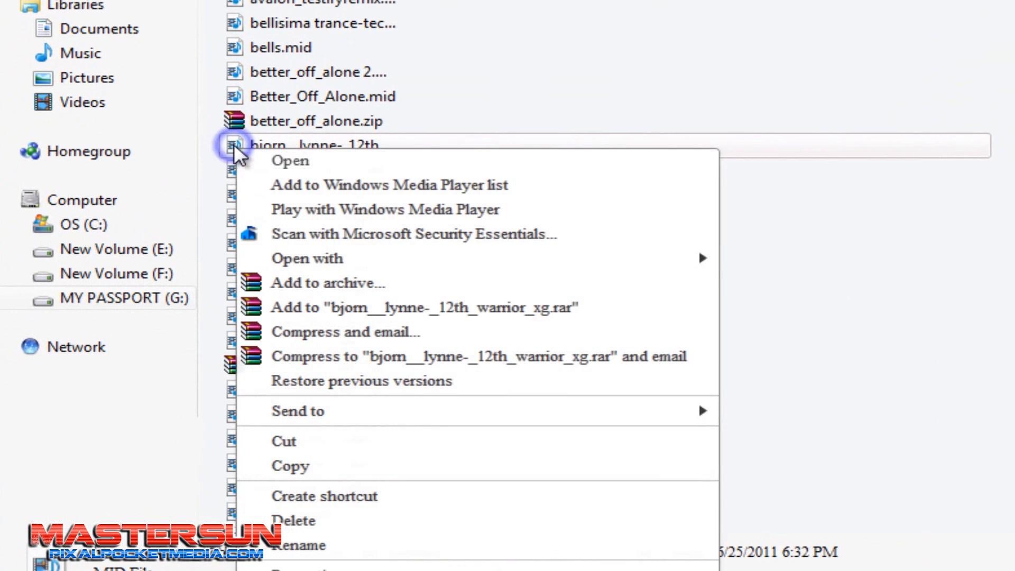
mouse_move(398, 310)
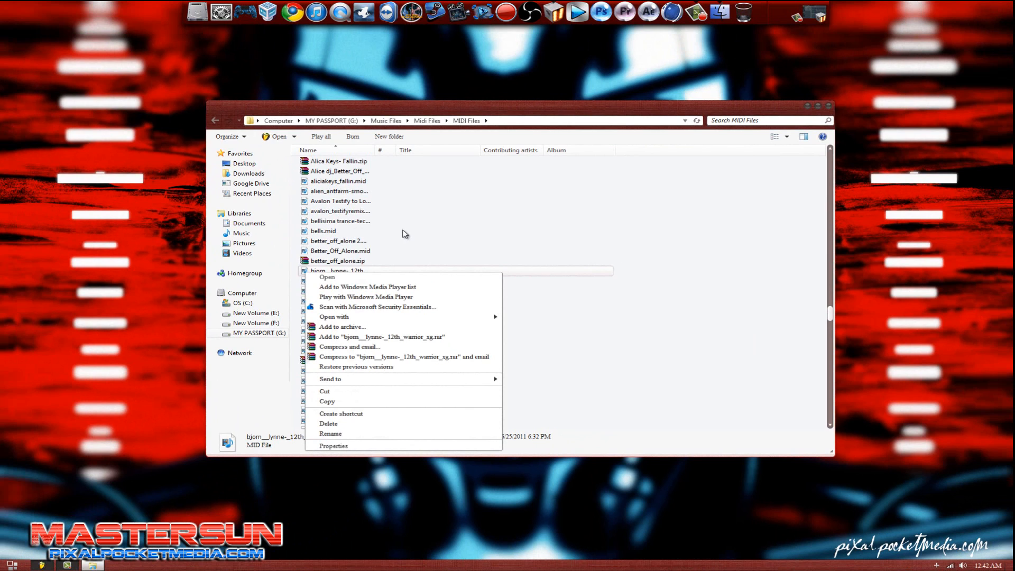
click(728, 285)
scroll(359, 322, down, 1)
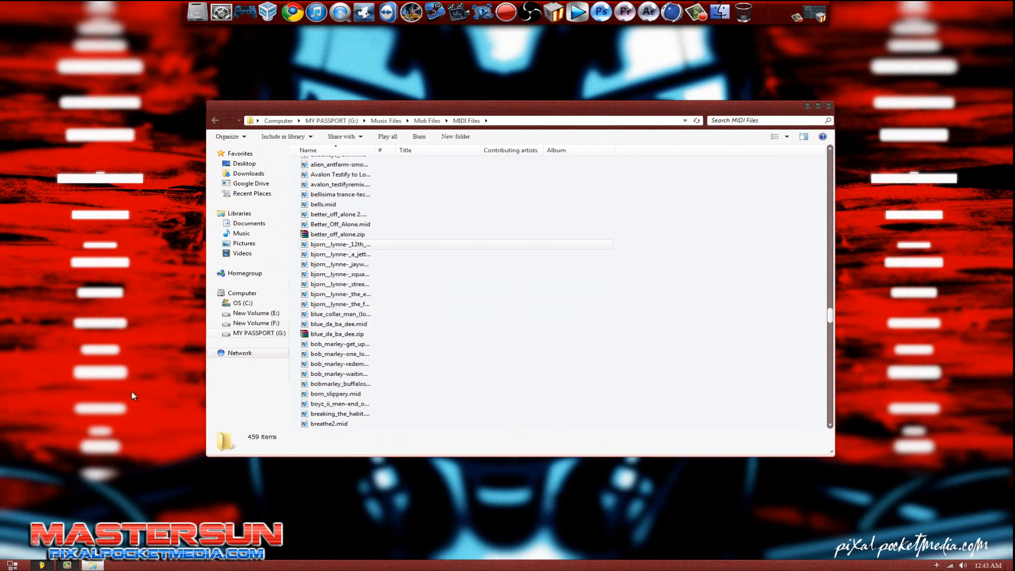
Step: Switch to Google Chrome and load the Google homepage
click(13, 565)
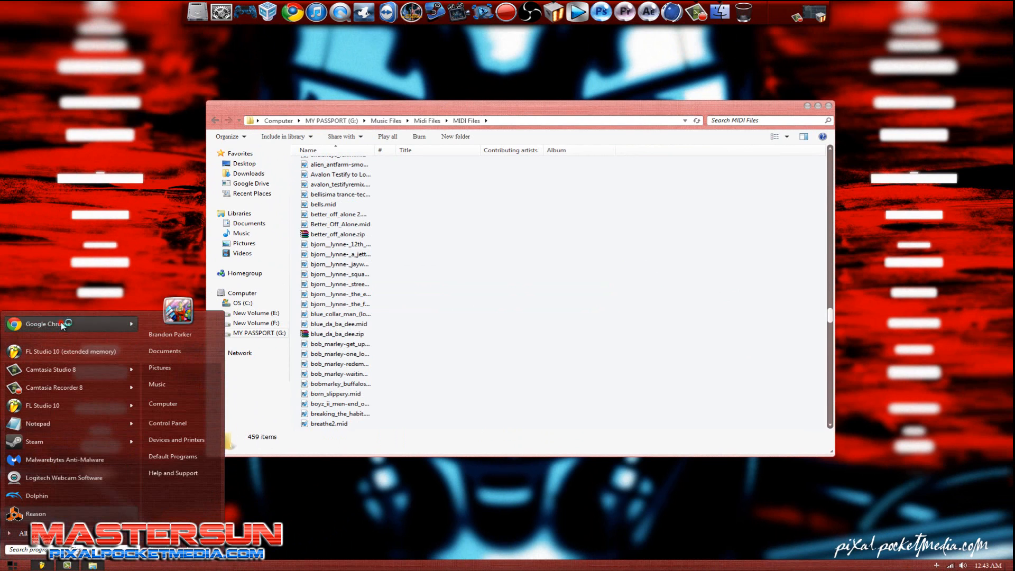
click(49, 386)
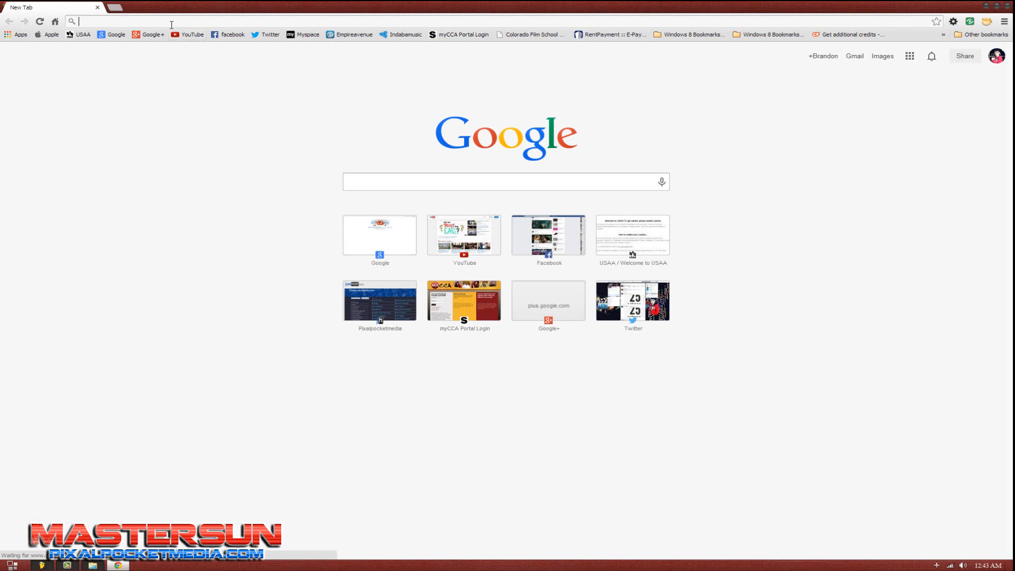
text(g)
click(121, 39)
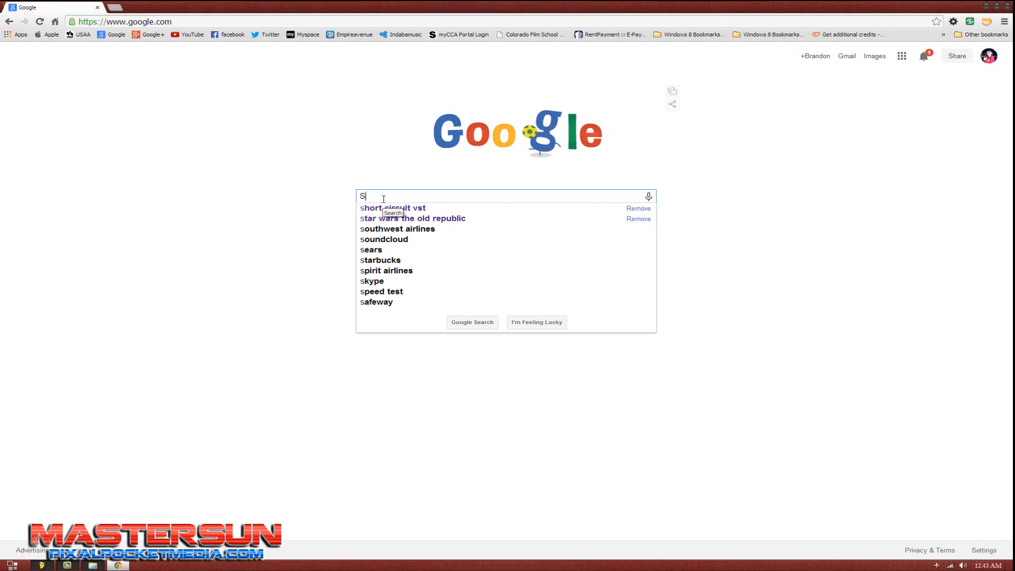
text(y)
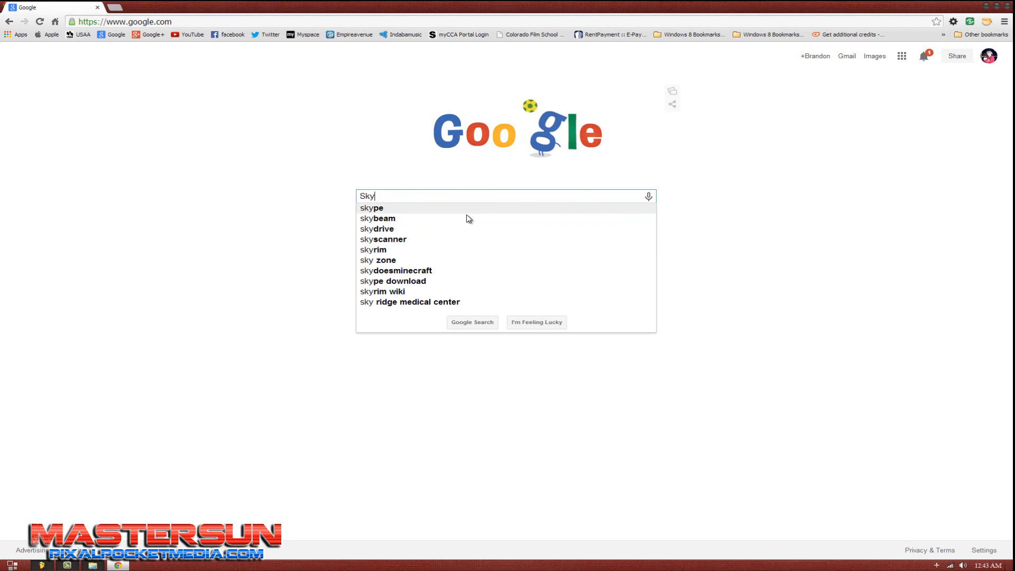
drag(409, 193, 354, 203)
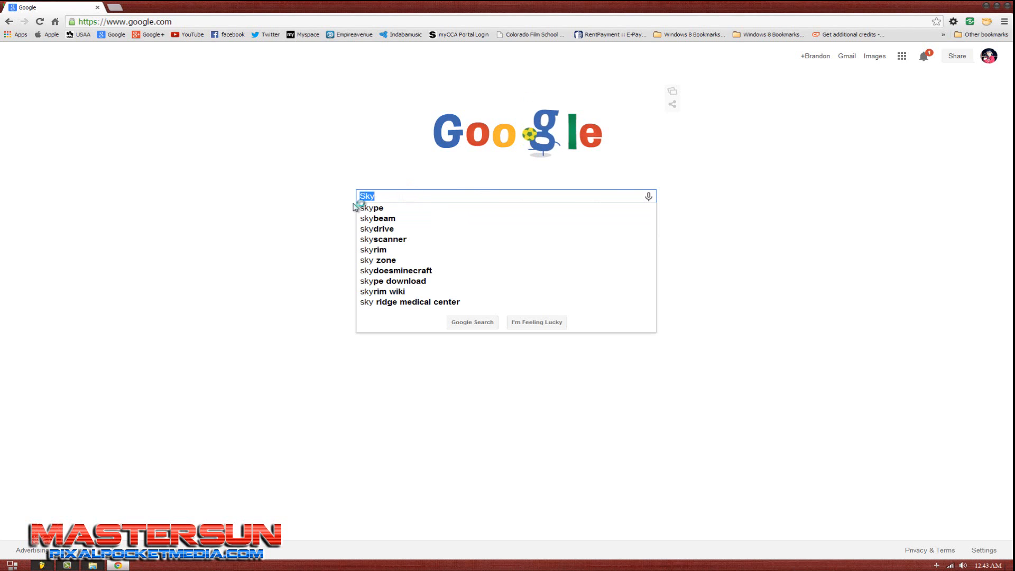
key(BackSpace)
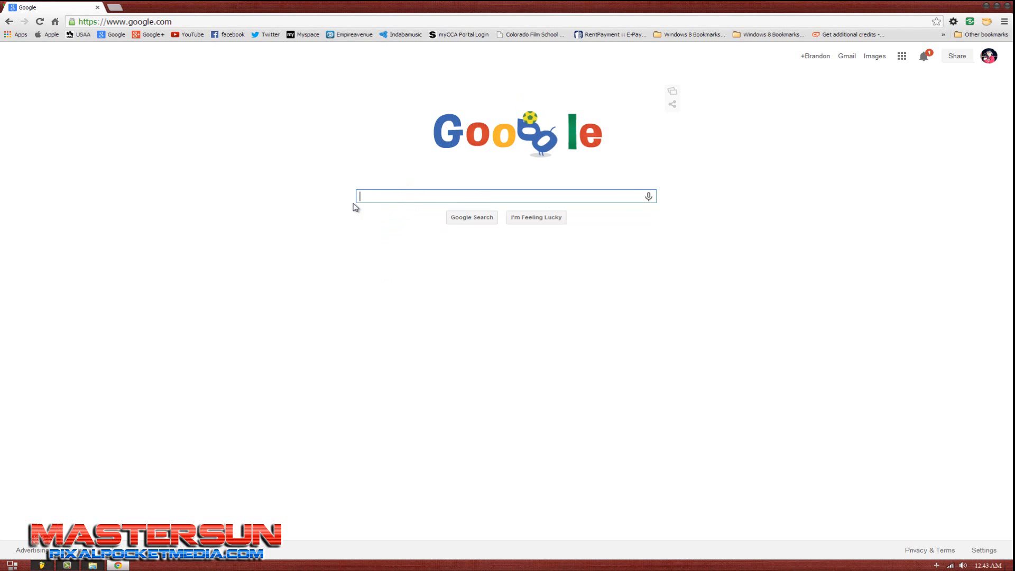
text(G)
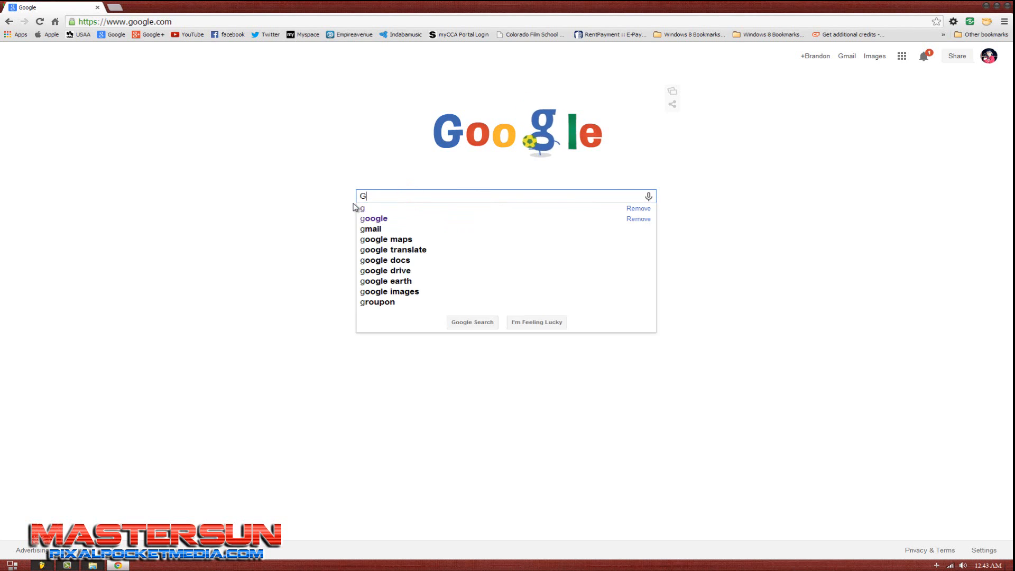
text(reen)
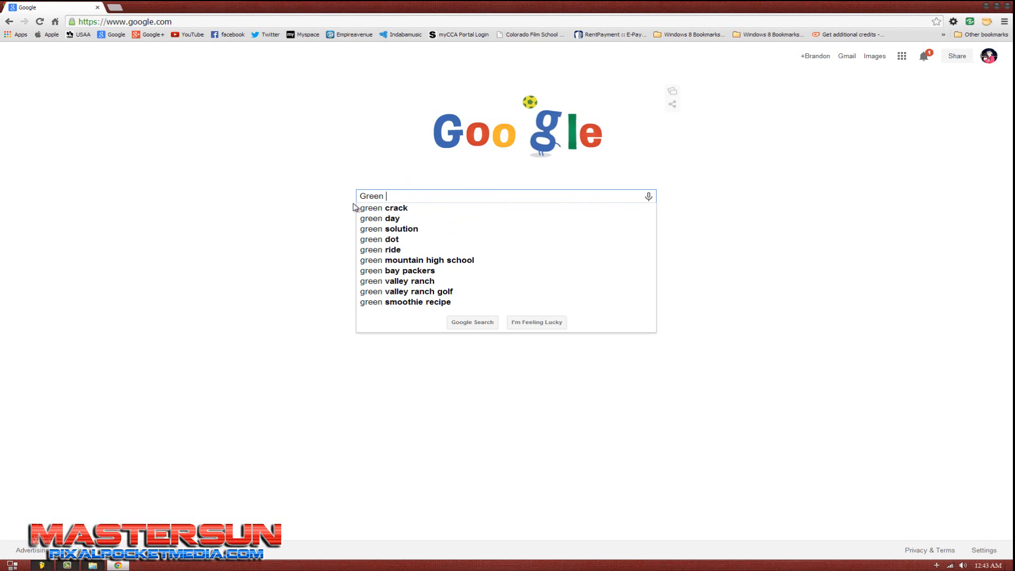
key(BackSpace)
key(BackSpace)
key(BackSpace)
key(BackSpace)
key(BackSpace)
key(BackSpace)
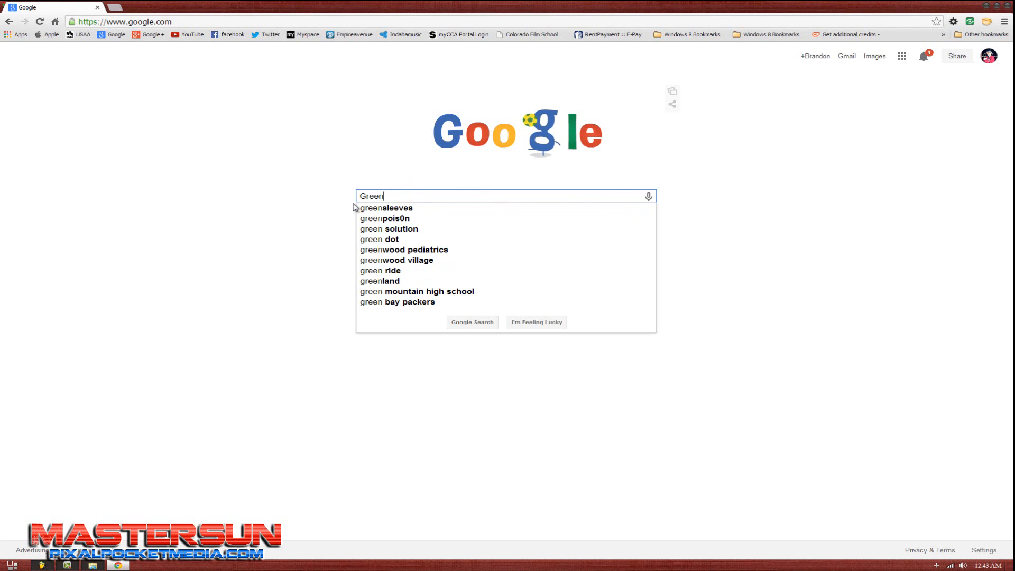
Step: Search Google for coldplay and refine the query to coldplay clocks midi
text(Cold)
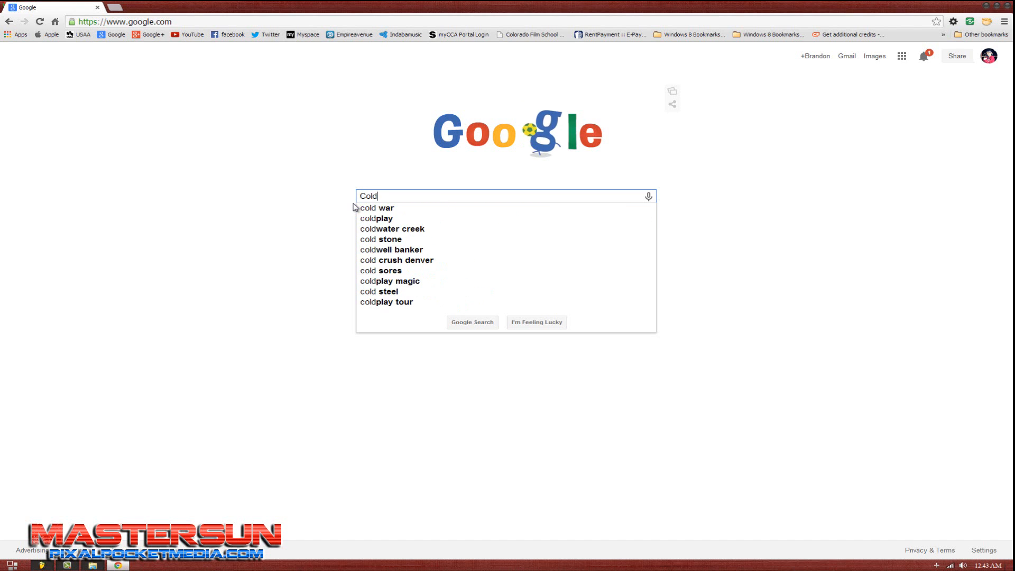
click(392, 219)
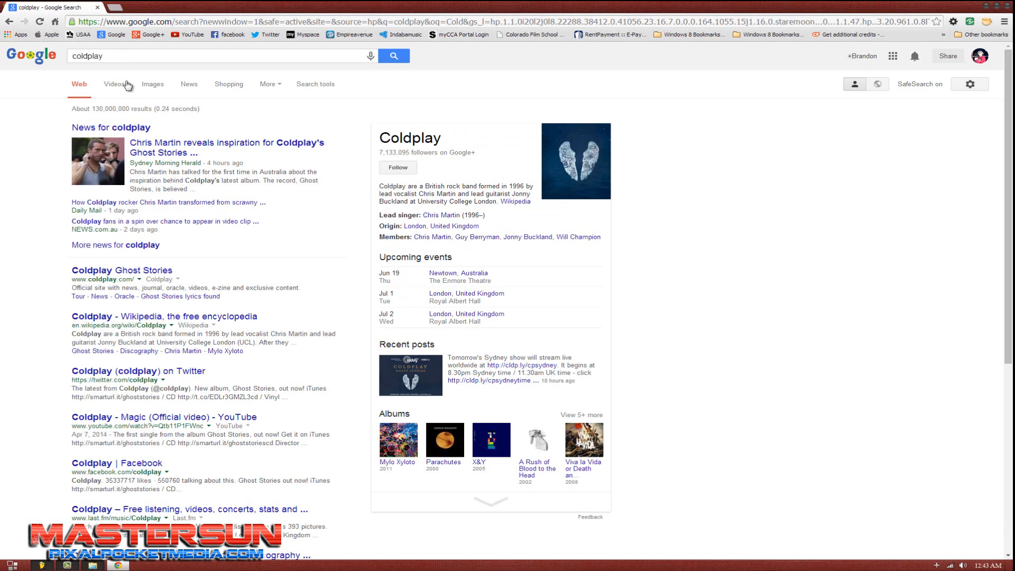
click(113, 56)
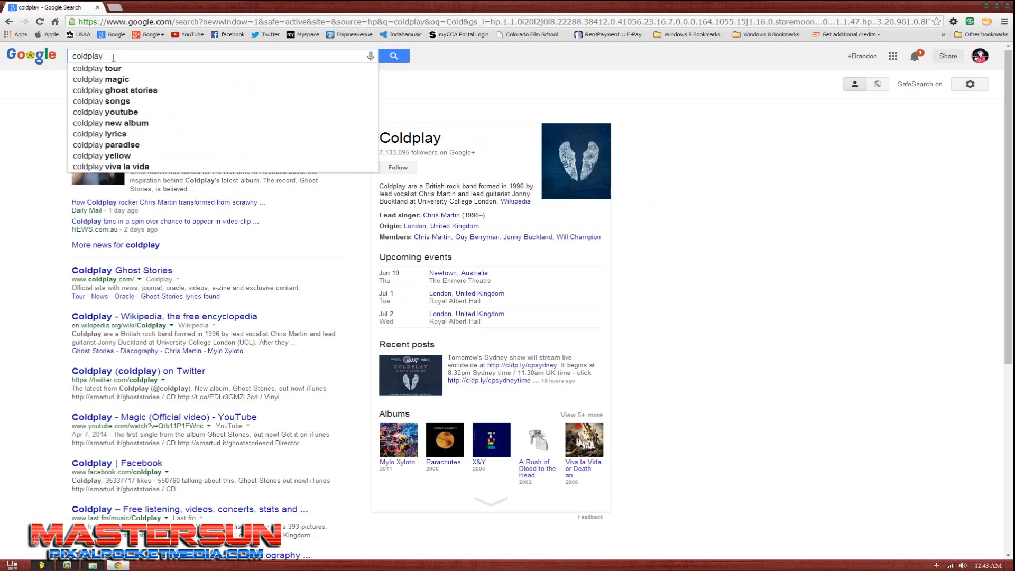
text(Cloc)
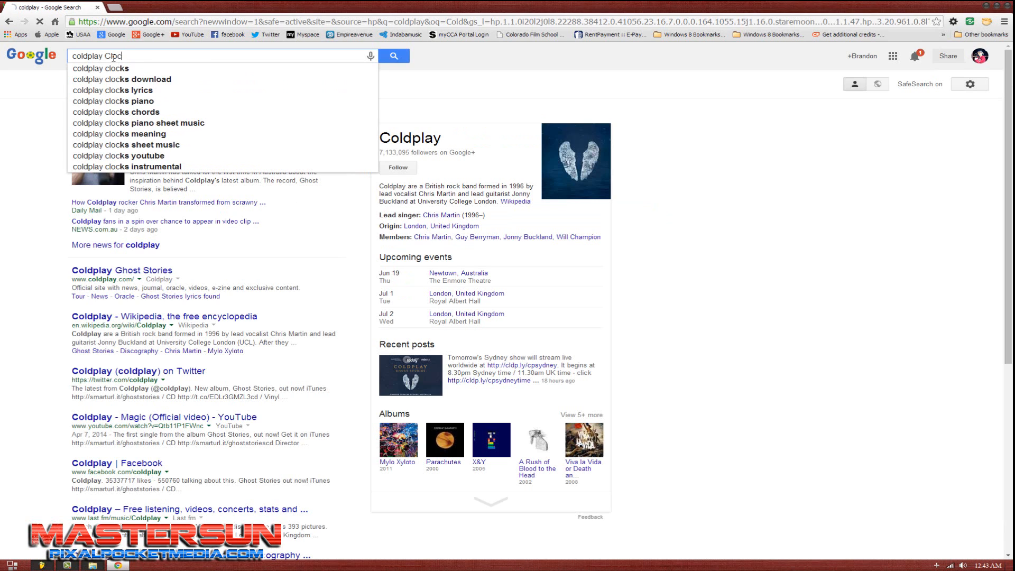
text(ks medi)
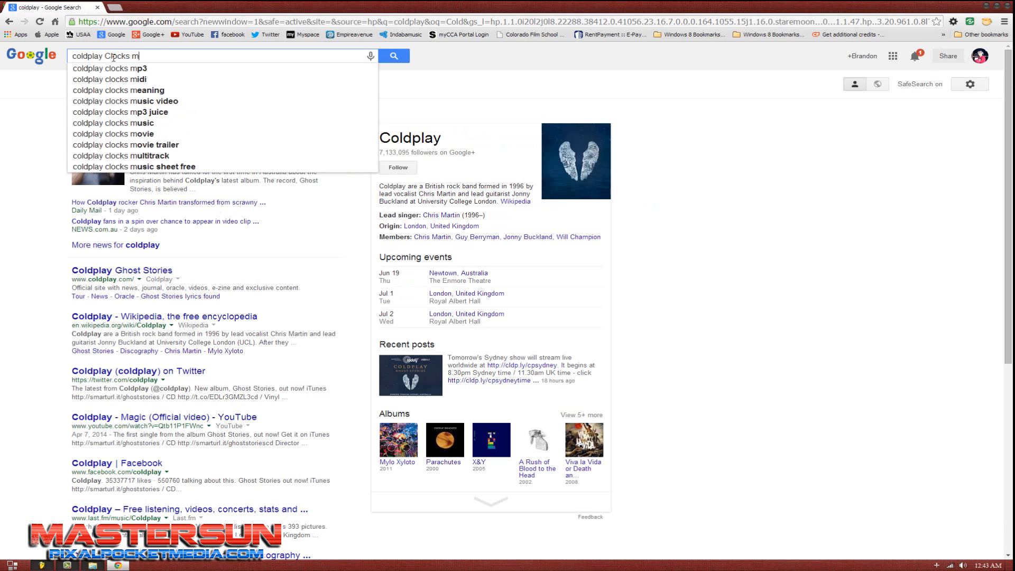
key(BackSpace)
key(BackSpace)
key(BackSpace)
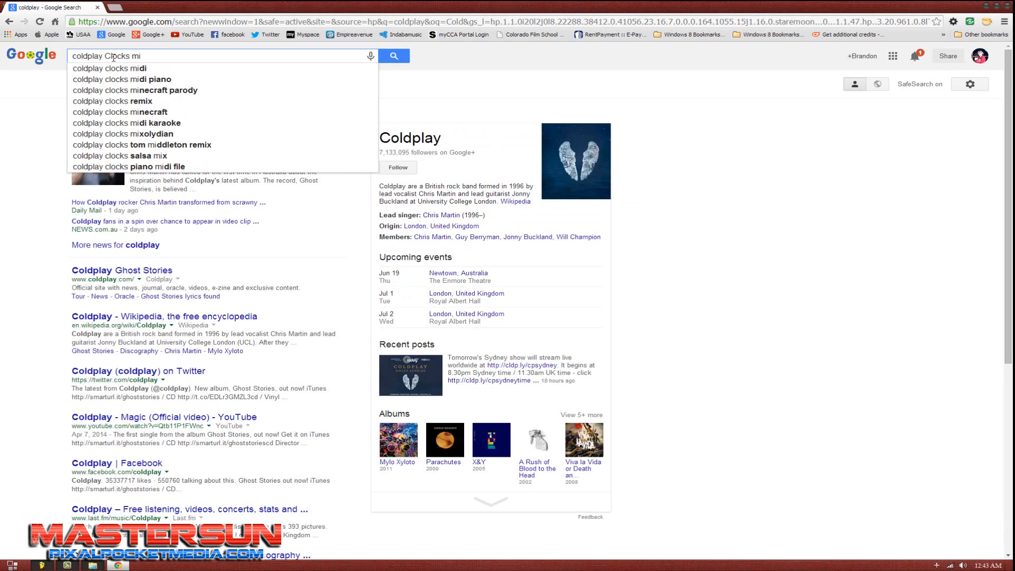
click(106, 69)
Step: Extend the search text to coldplay clocks midi file, open the Coldplay Clocks - MIDI Zone result and look over its download page
click(147, 56)
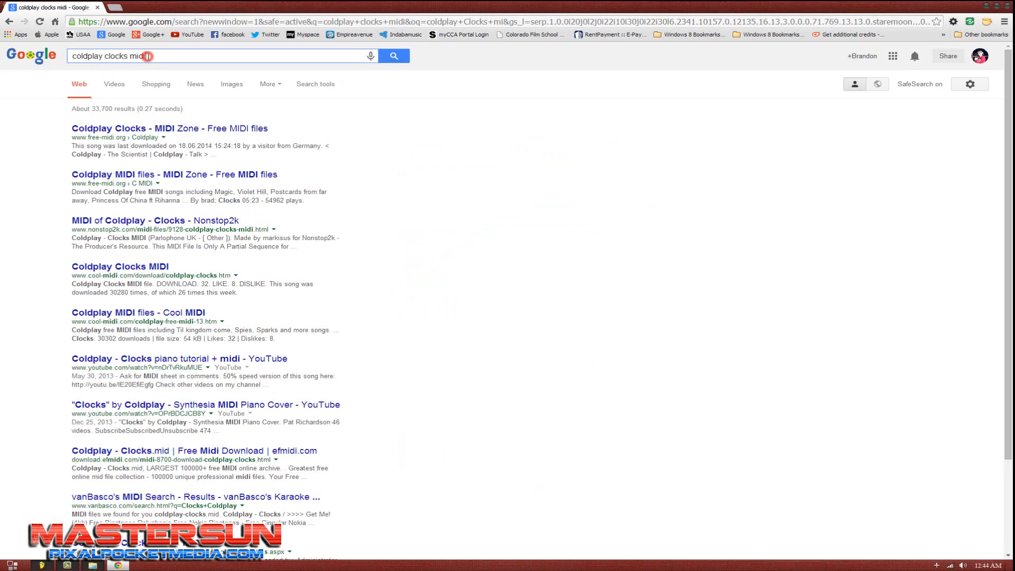
text(file)
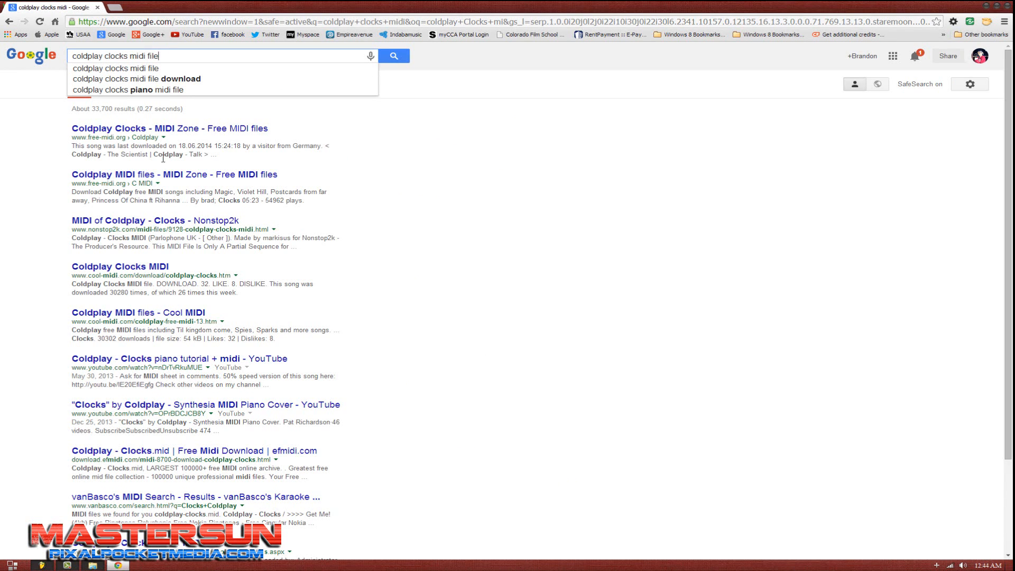
click(133, 131)
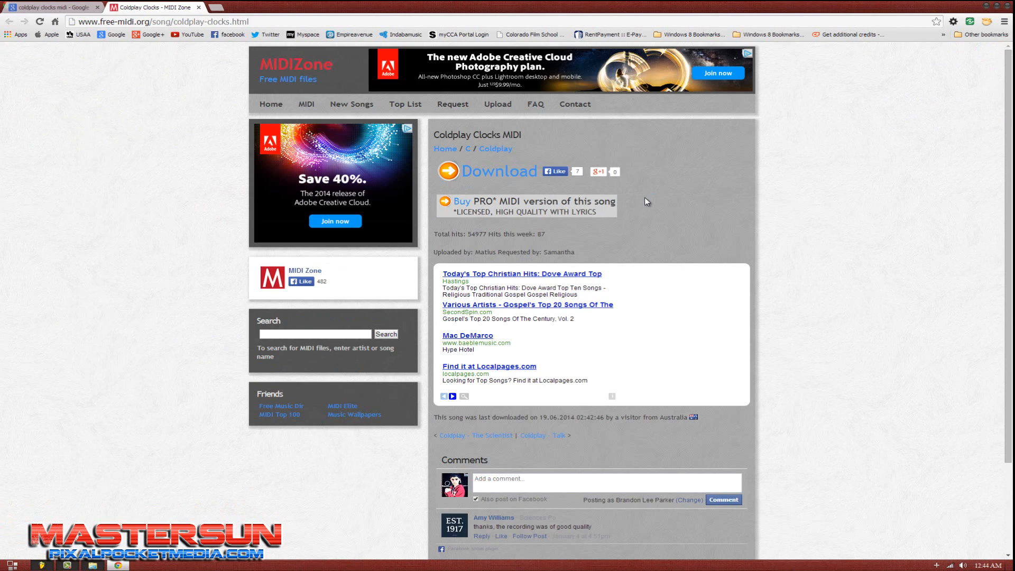
scroll(842, 208, down, 2)
scroll(844, 209, up, 2)
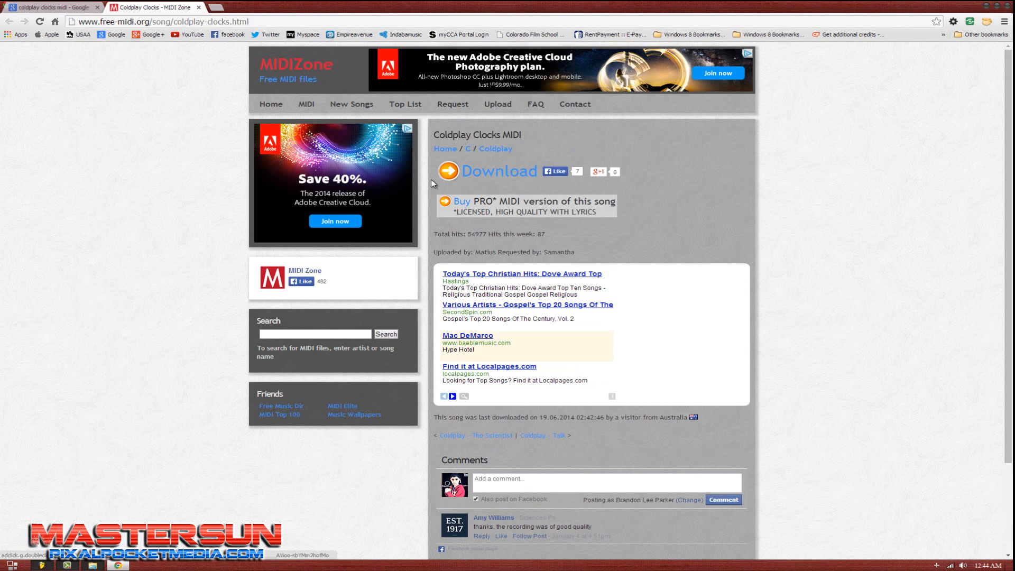
Step: Go to the MIDIZone homepage, dismiss the pop-up's update warning, cancel saving Player-Chrome.exe and close the Lightspark Player Pro page
click(280, 109)
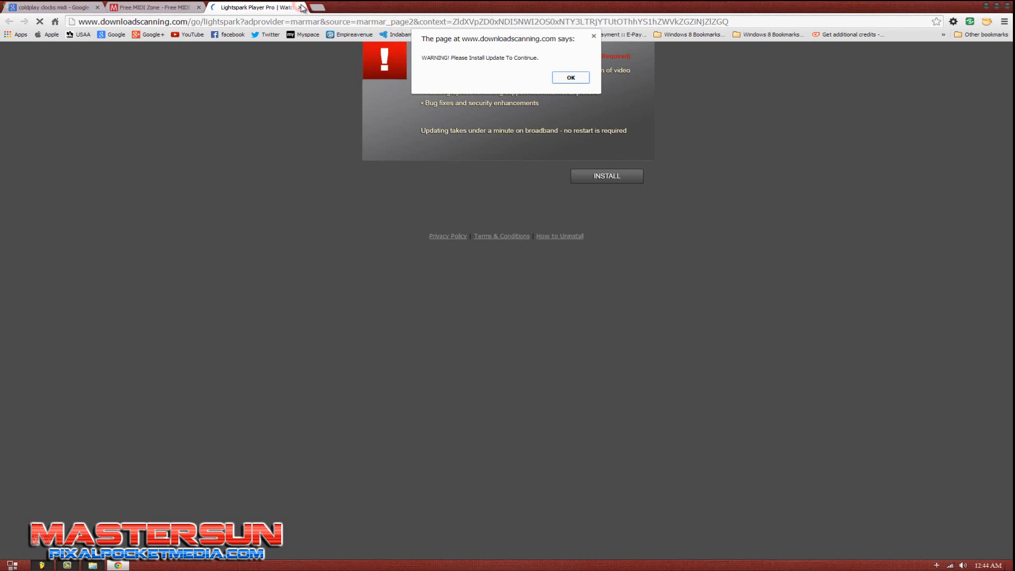
click(594, 37)
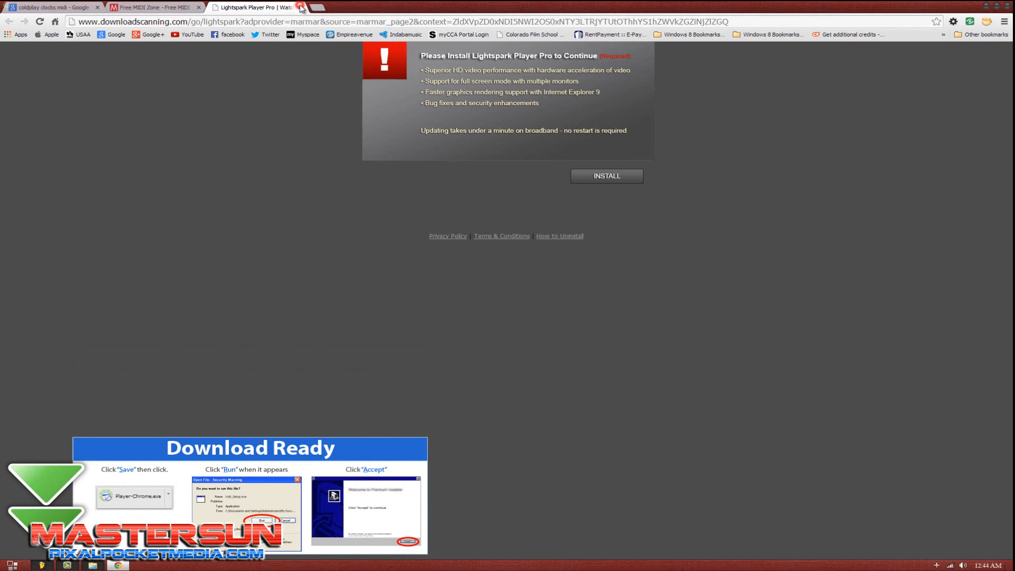
click(456, 272)
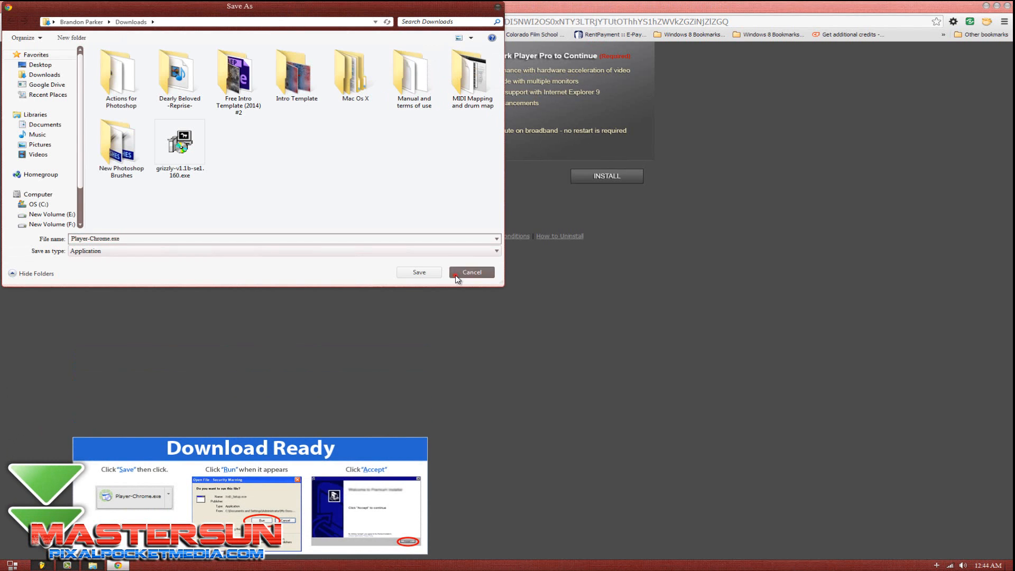
click(301, 8)
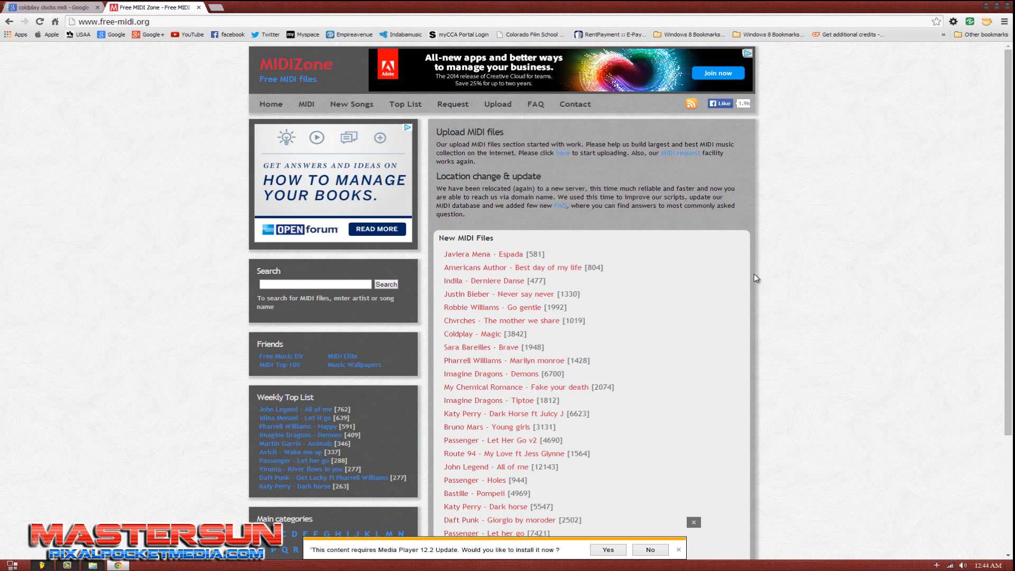
Step: Look through the New MIDI Files list on the MIDIZone homepage
scroll(761, 280, down, 4)
scroll(766, 282, up, 2)
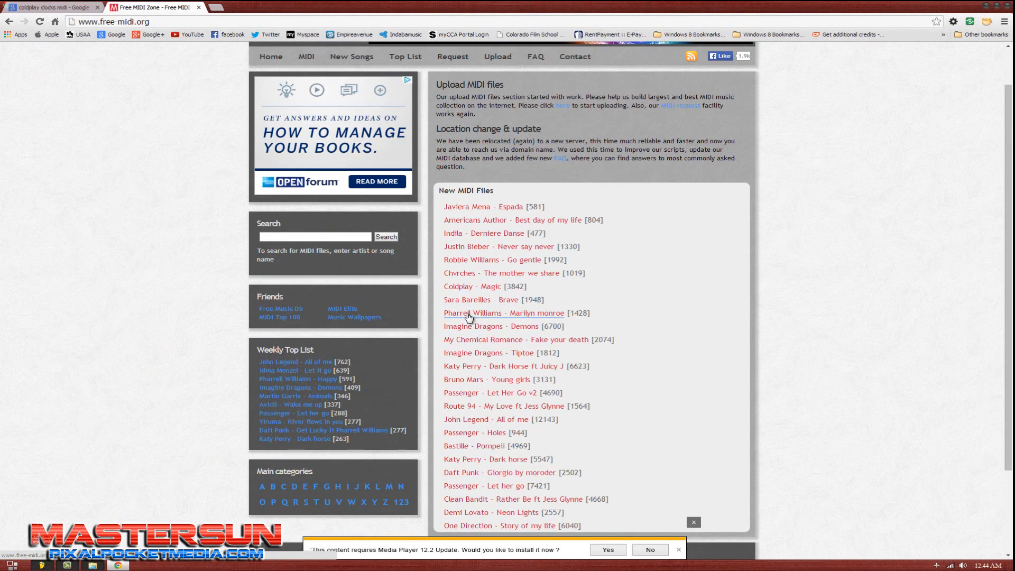
scroll(577, 313, down, 4)
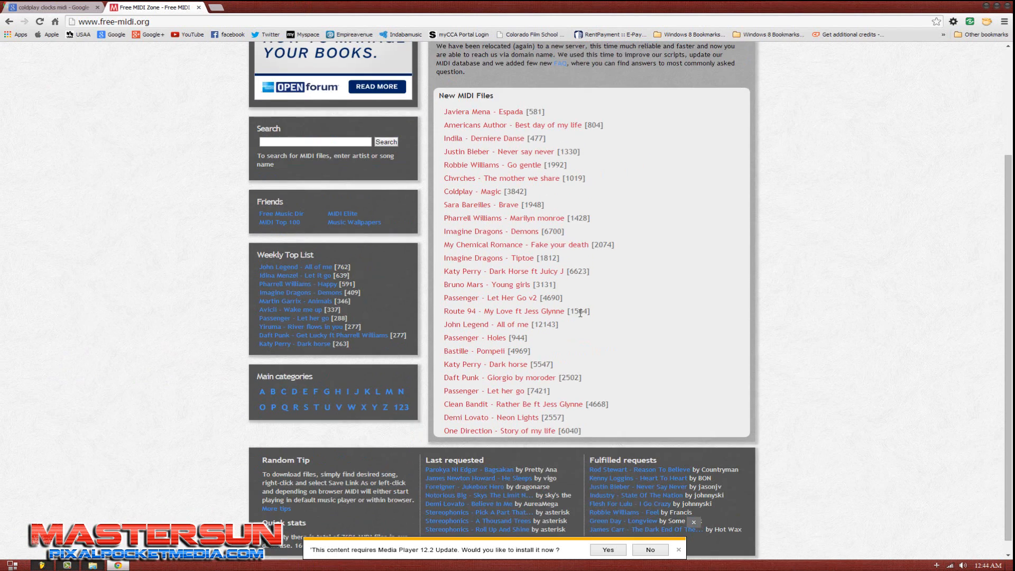
scroll(578, 313, up, 4)
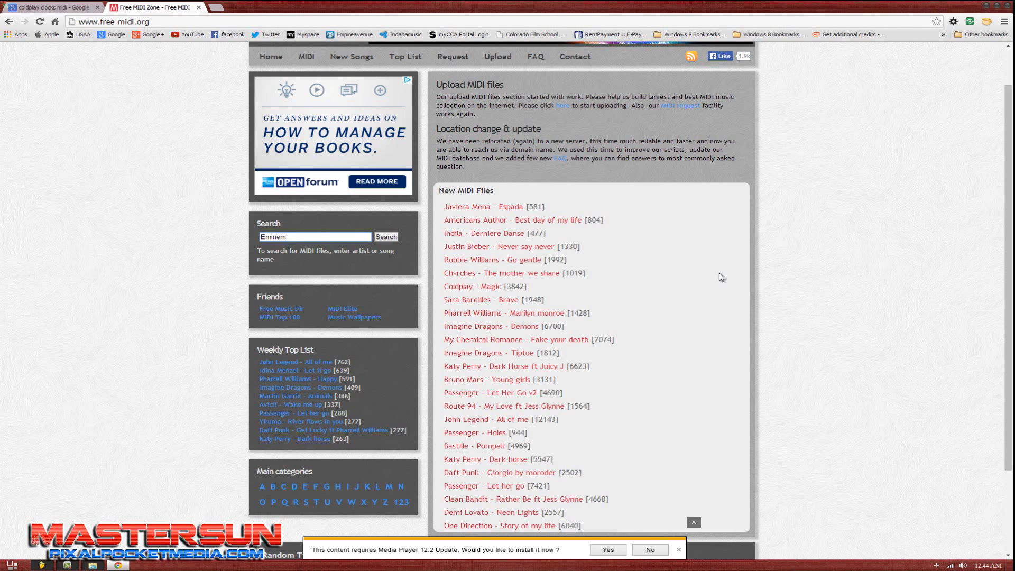
Step: Search MIDIZone for Eminem and look through the listed songs
key(Return)
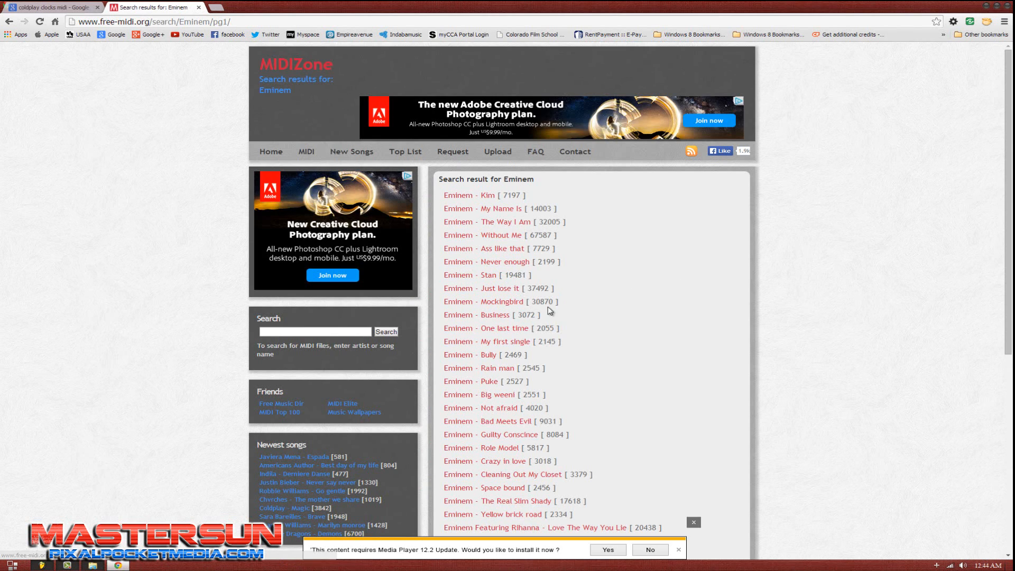
scroll(545, 297, down, 2)
scroll(246, 317, up, 2)
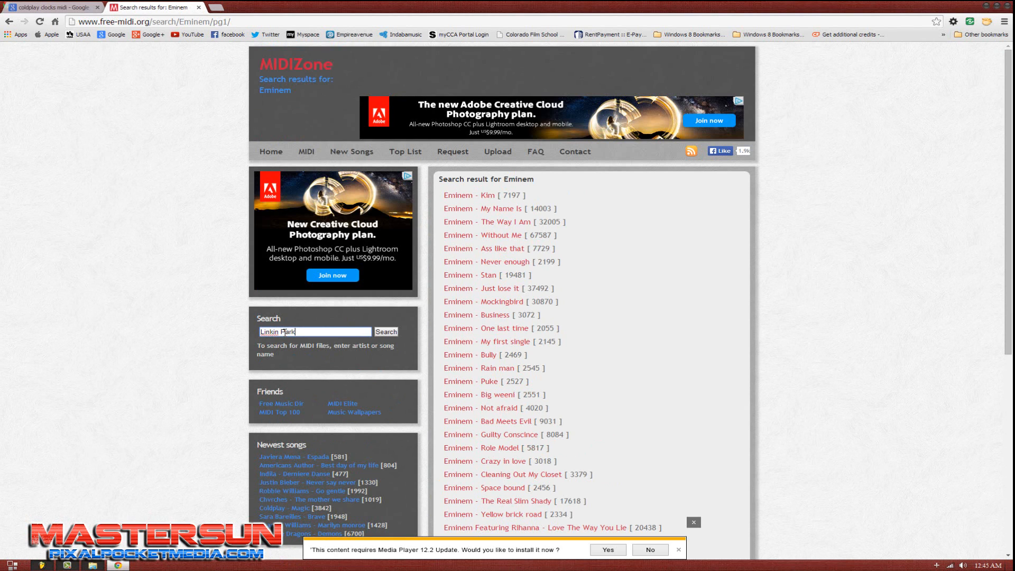
Step: Search MIDIZone for Linkin Park and look through the listed songs
key(Return)
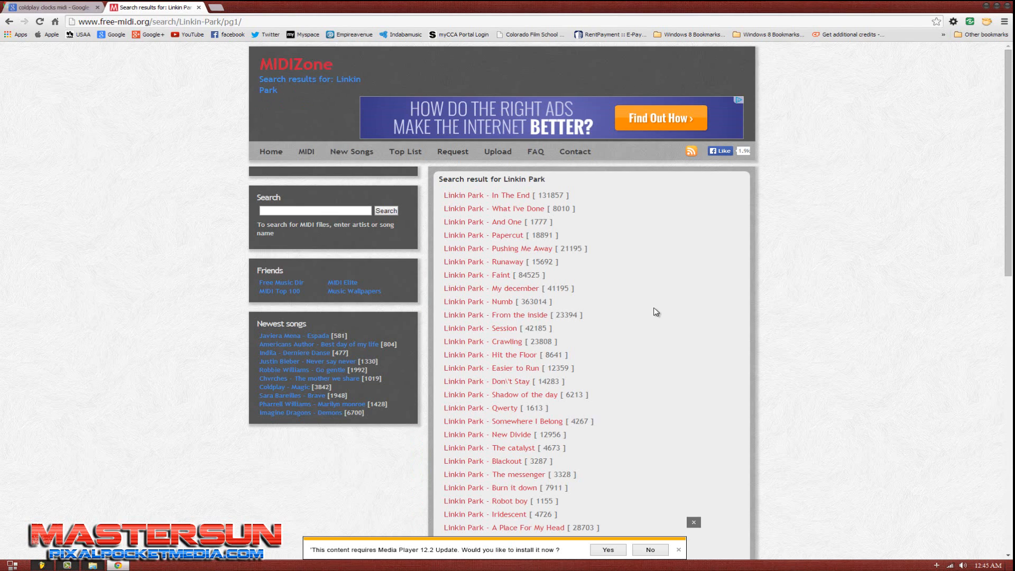
scroll(656, 311, down, 2)
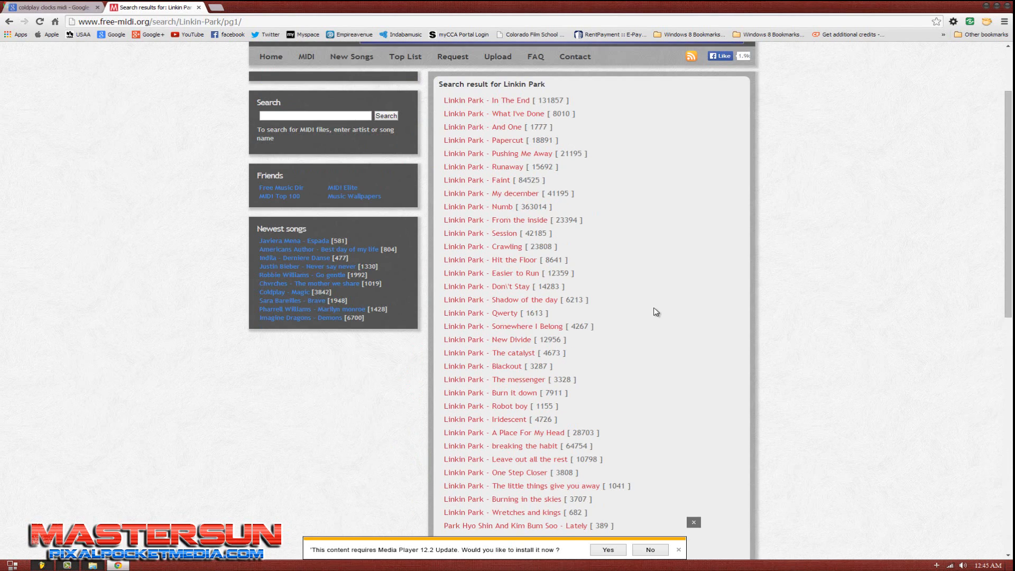
scroll(656, 312, up, 1)
scroll(655, 312, down, 5)
scroll(656, 312, up, 3)
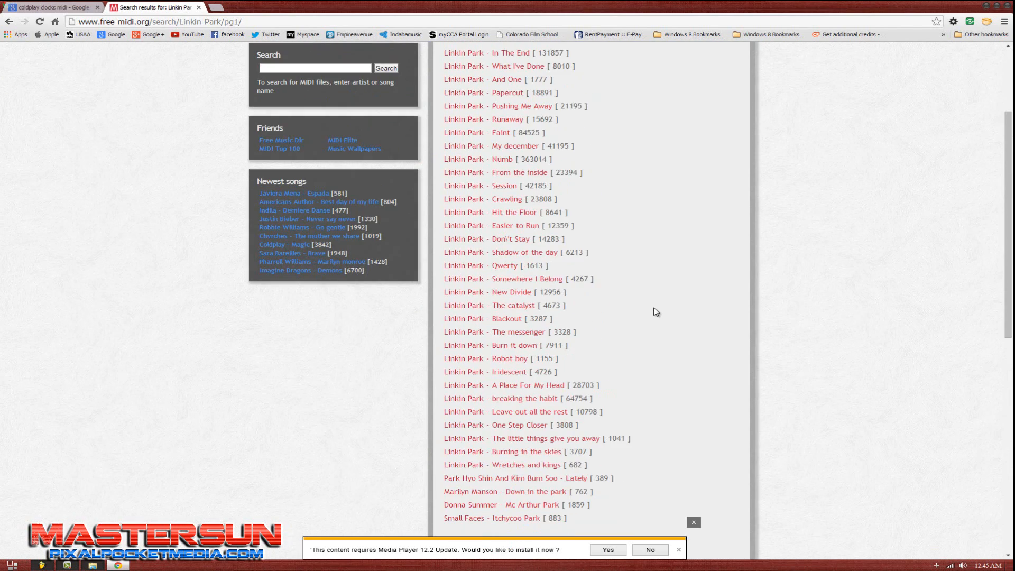
scroll(655, 312, up, 3)
scroll(656, 312, down, 3)
scroll(656, 312, up, 2)
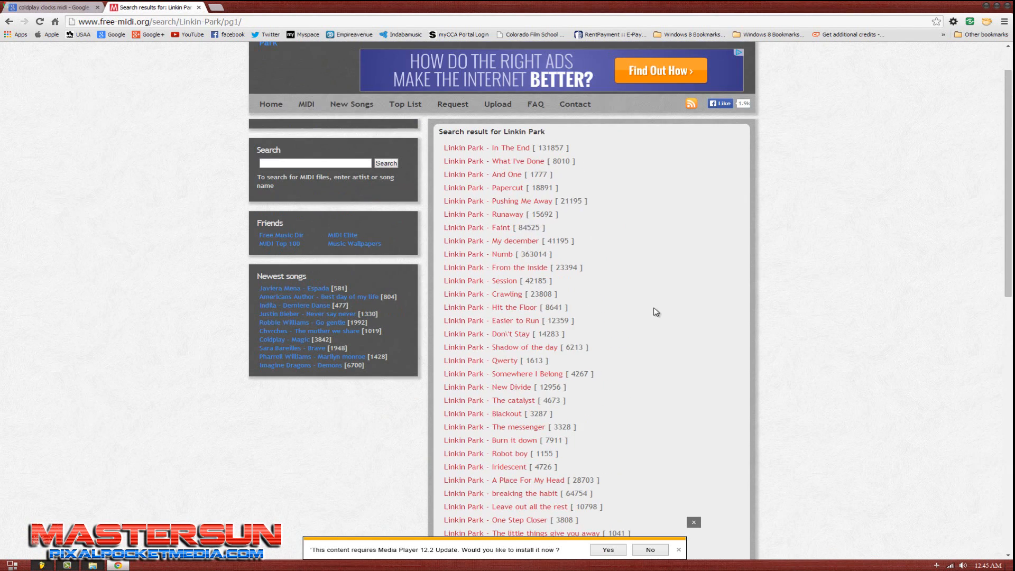
Step: Search MIDIZone for Kingdom Hearts
click(276, 163)
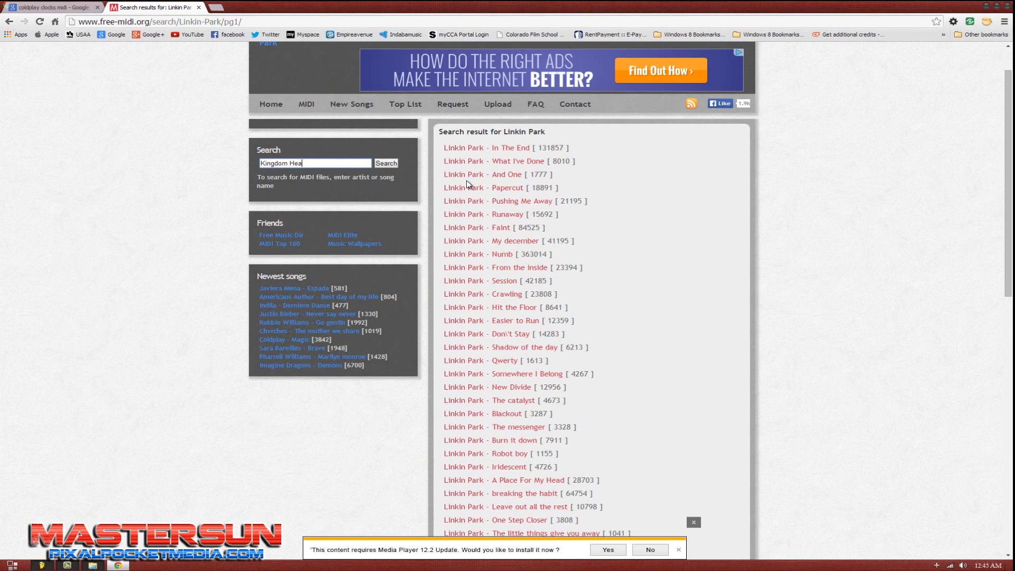
text(Kingdom Hearts)
key(Return)
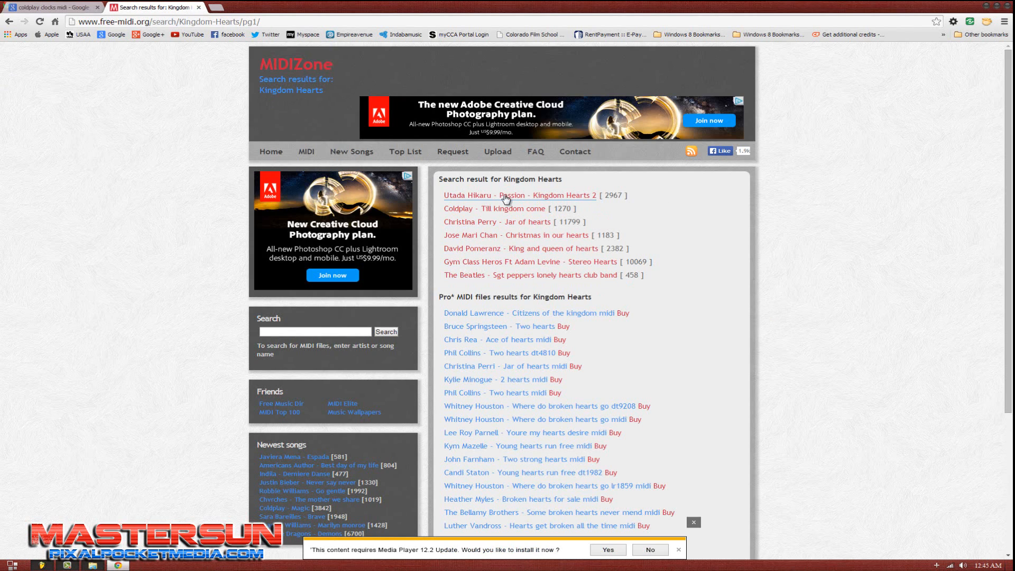
Step: Return to the Google results and replace the search with the suggestion kingdom hearts simple and clean orchestra midi
click(55, 8)
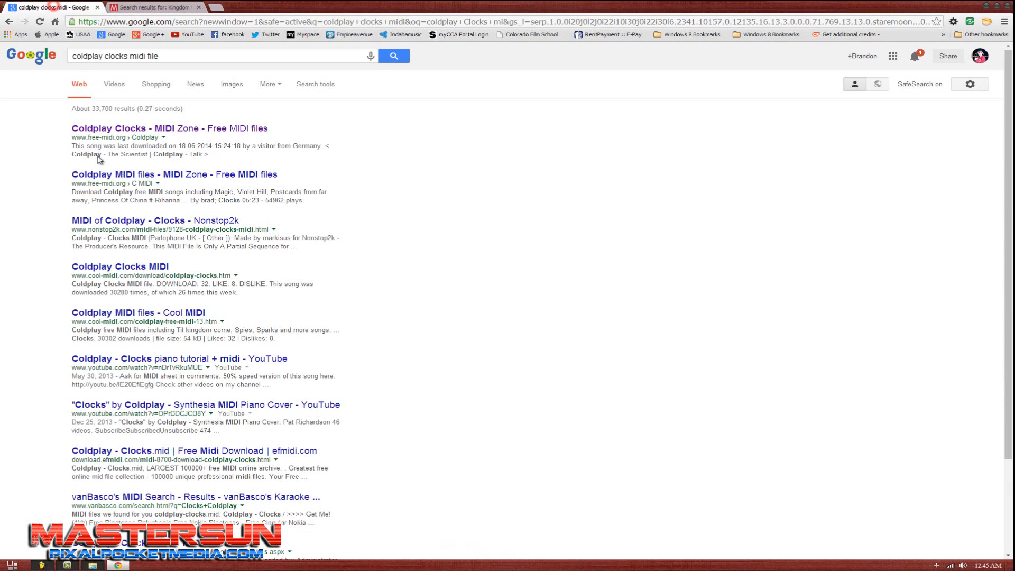
drag(160, 56, 3, 48)
key(BackSpace)
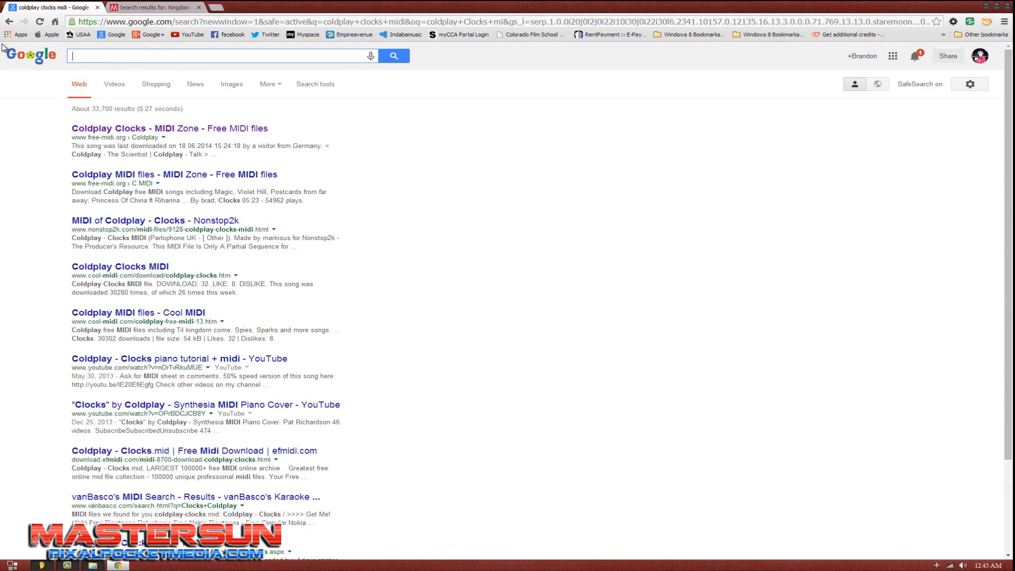
text(Kingdom)
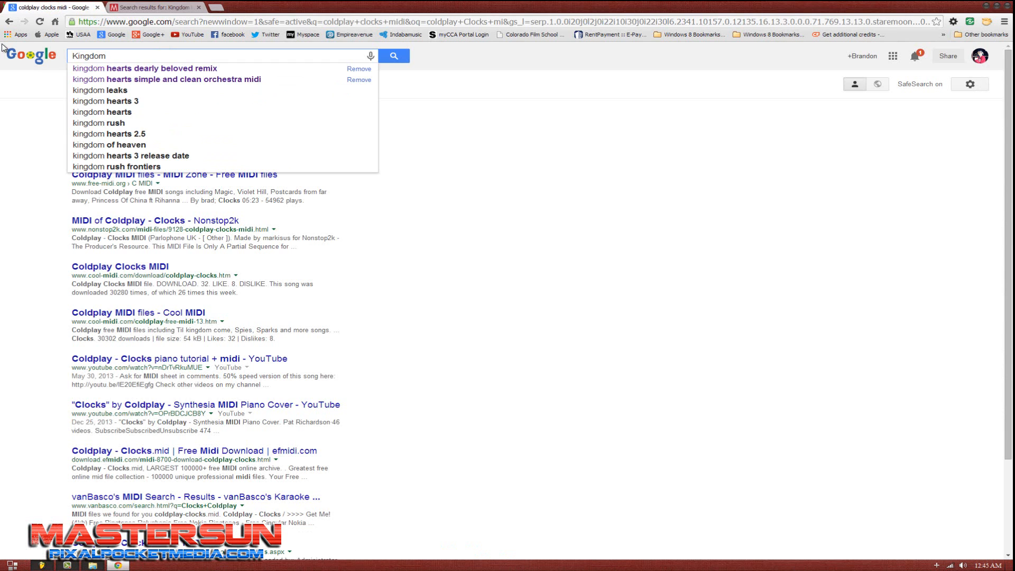
click(226, 79)
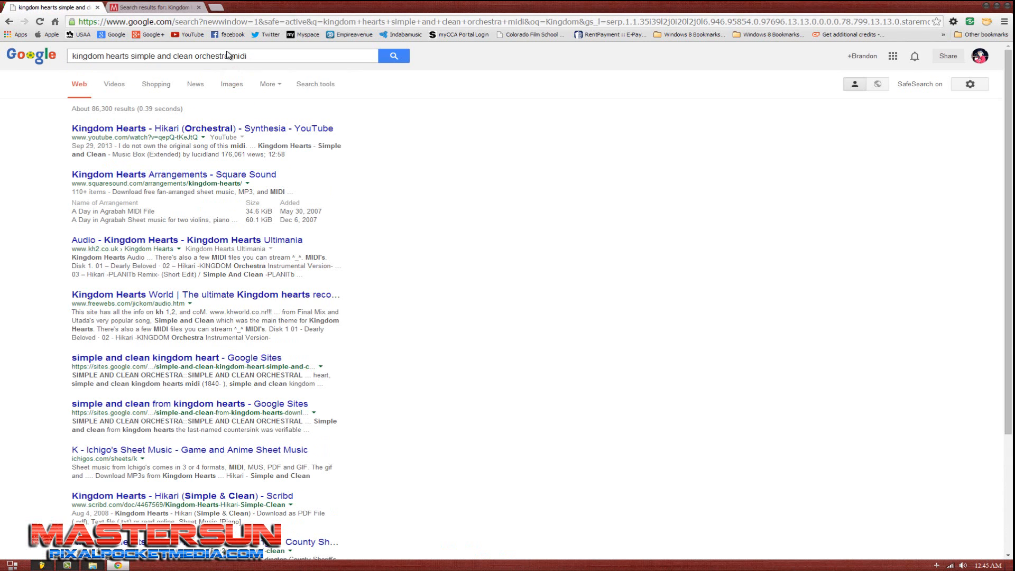
Step: Remove the song title from the Google query and search for kingdom hearts midi files instead
drag(229, 55, 135, 70)
text(me)
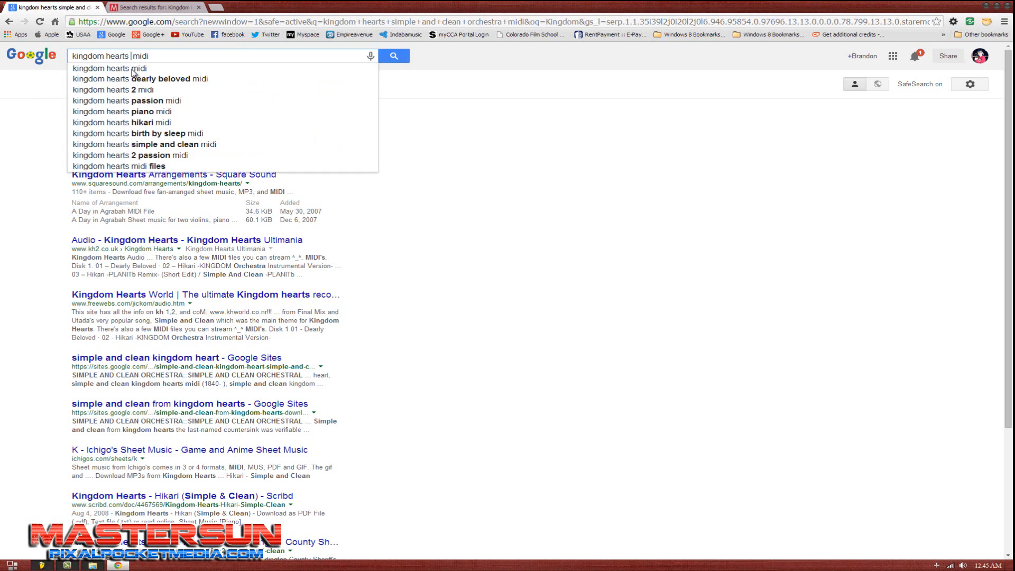
key(BackSpace)
key(BackSpace)
text(files)
key(Return)
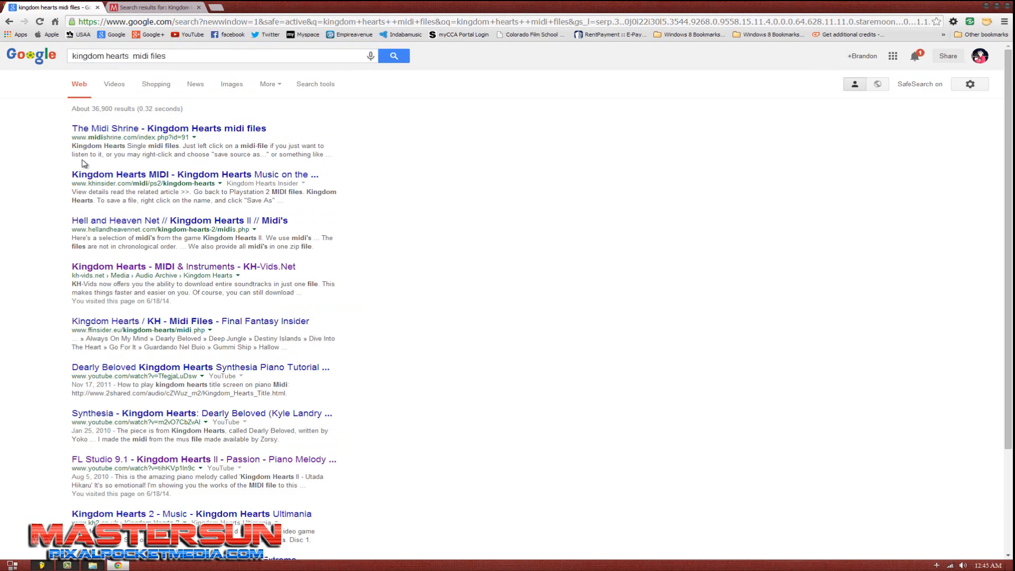
Step: View the Kingdom Hearts file list on The Midi Shrine, and open the Kingdom Hearts - MIDI & Instruments result from KH-Vids.Net
click(107, 134)
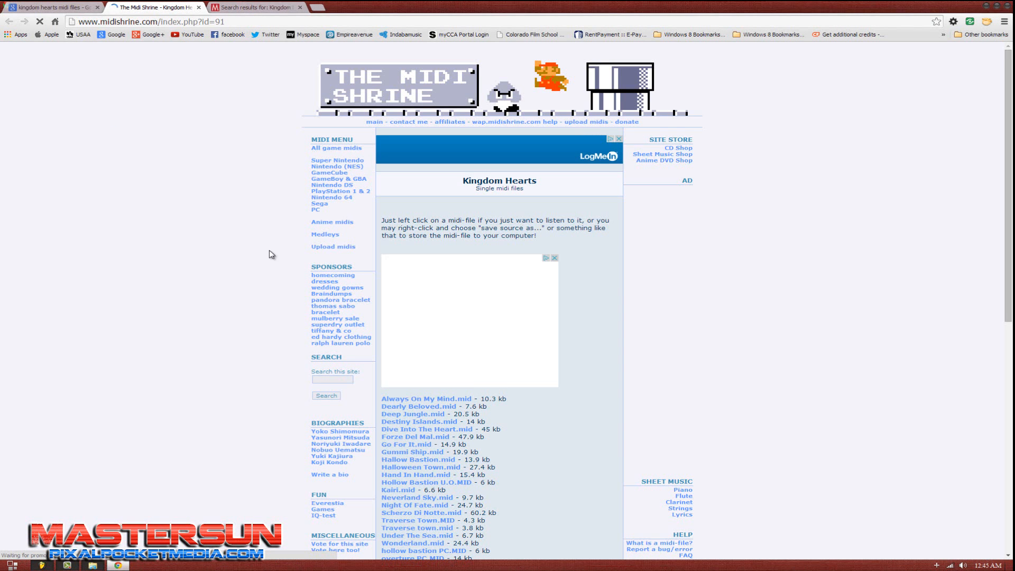
scroll(445, 426, down, 3)
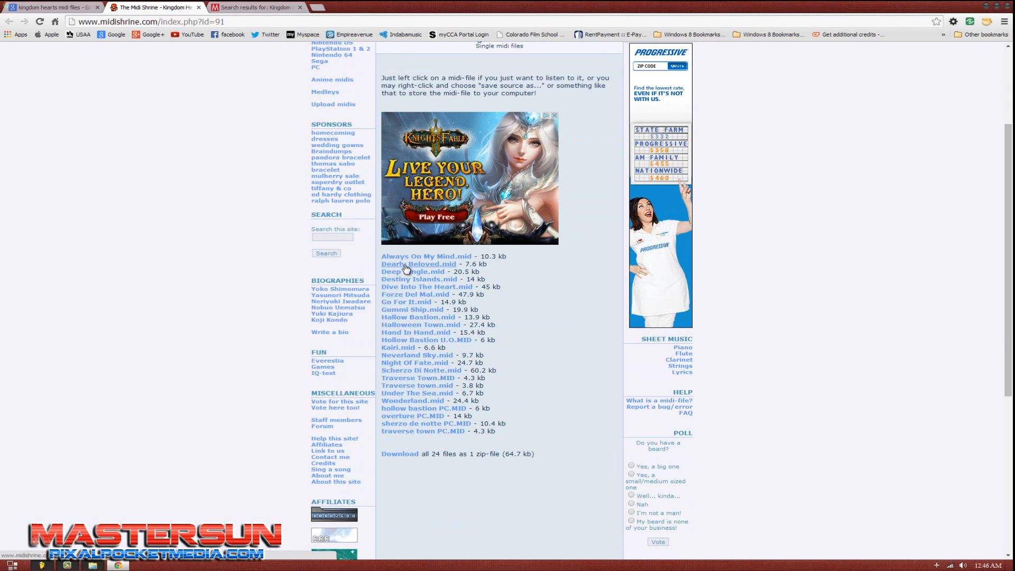
click(15, 11)
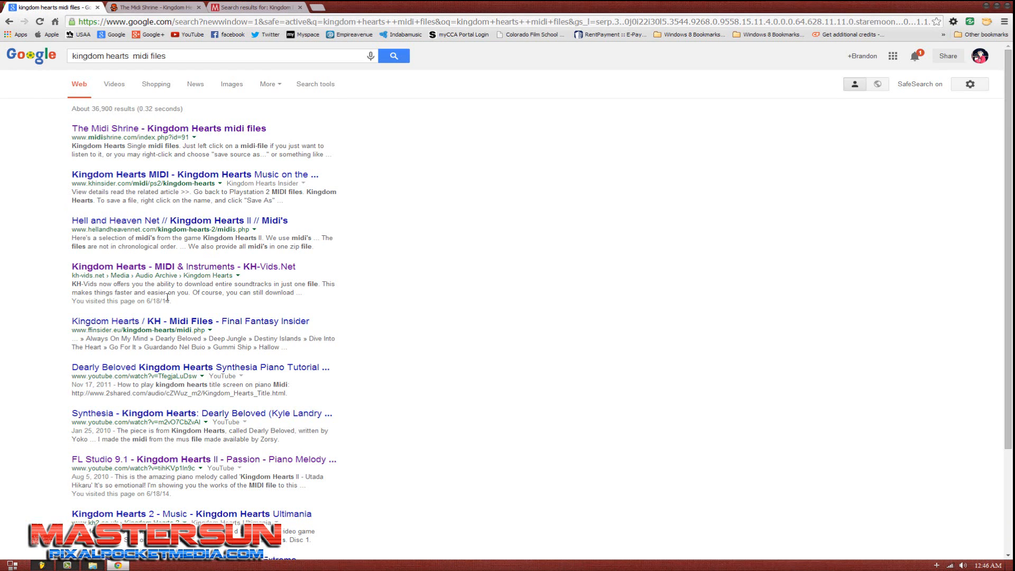
click(123, 267)
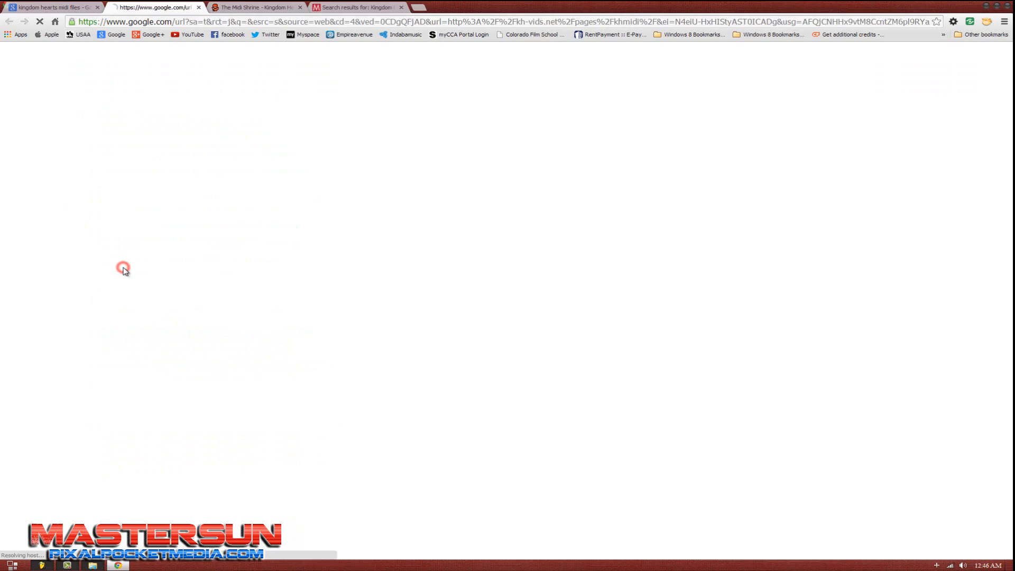
Step: Look through the Kingdom Hearts Disc One and Disc Two MIDI download lists on the KH-Vids.net page
scroll(239, 243, down, 15)
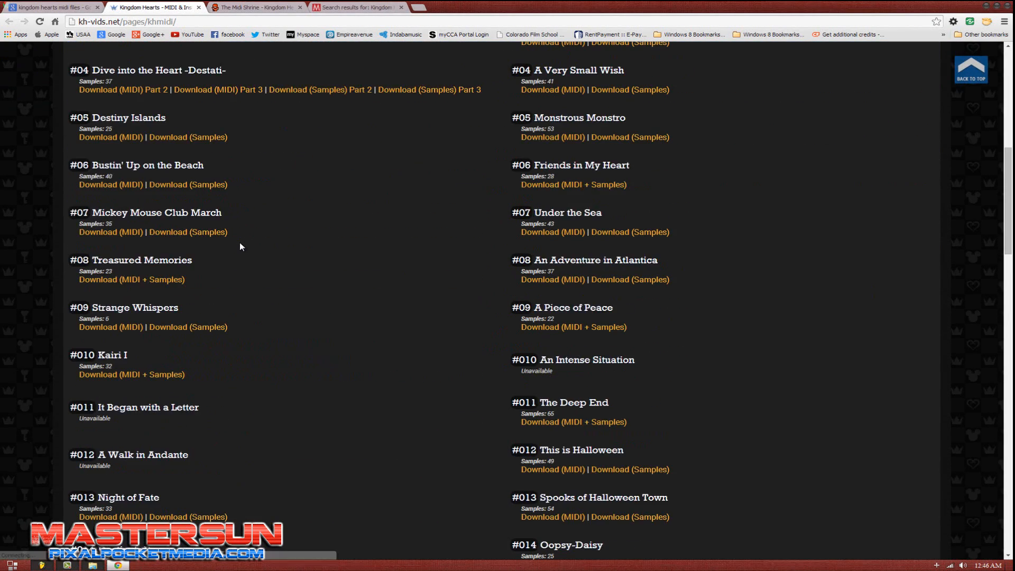
scroll(239, 246, down, 3)
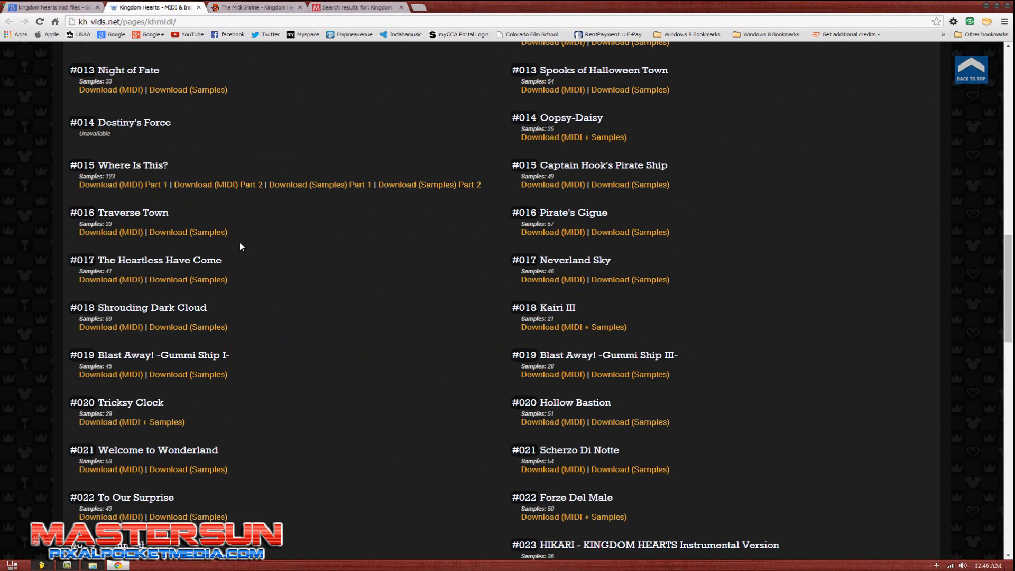
scroll(240, 246, up, 12)
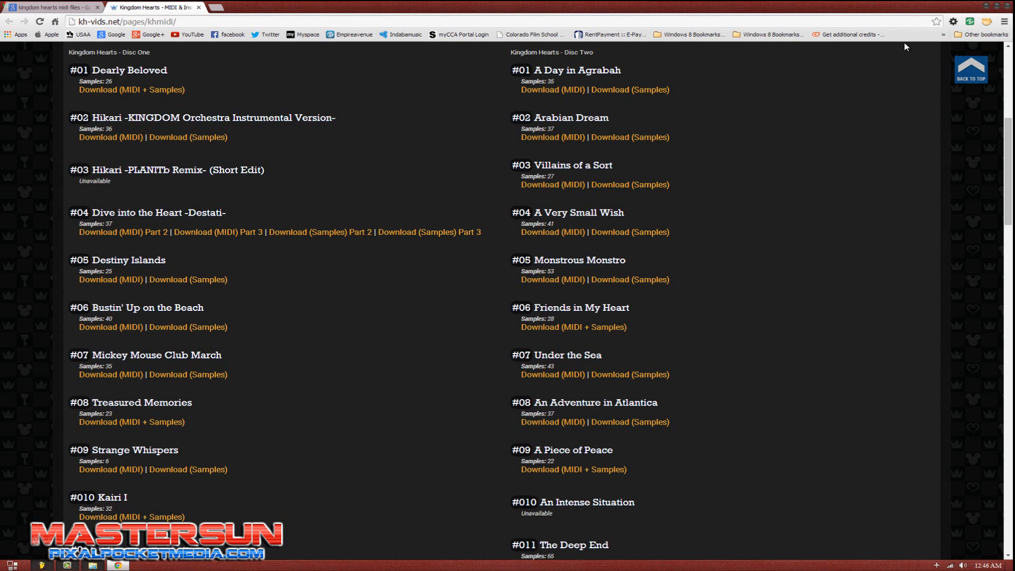
Step: Close the browser and the MIDI Files folder window, and switch to the Linkin Park Numb remix project in FL Studio
click(1007, 5)
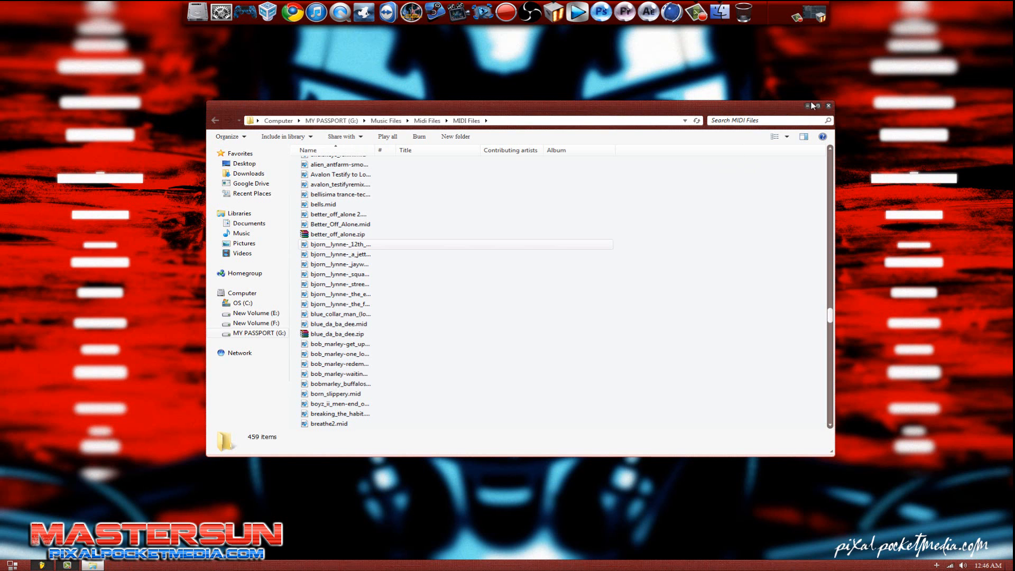
click(829, 105)
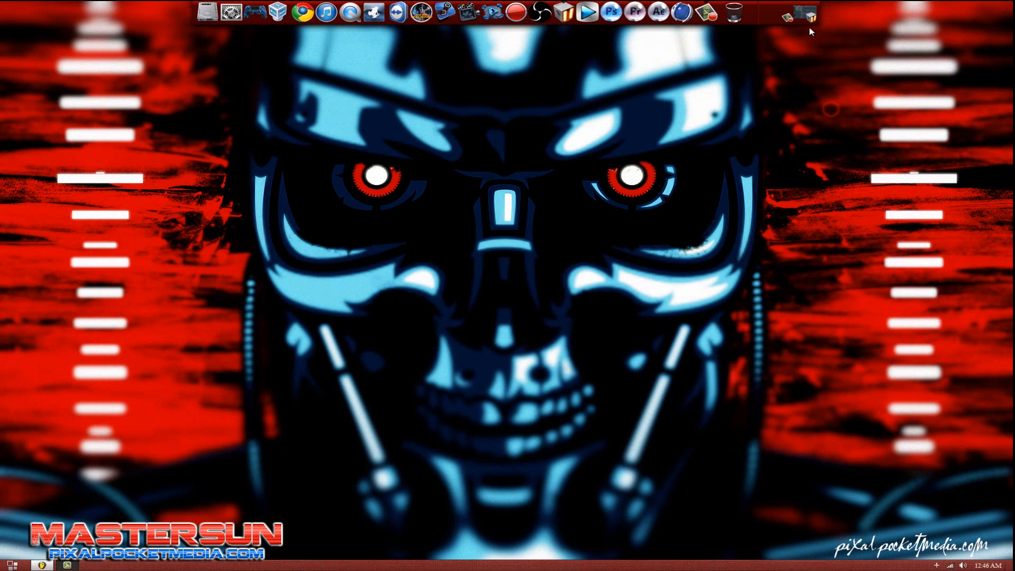
click(807, 20)
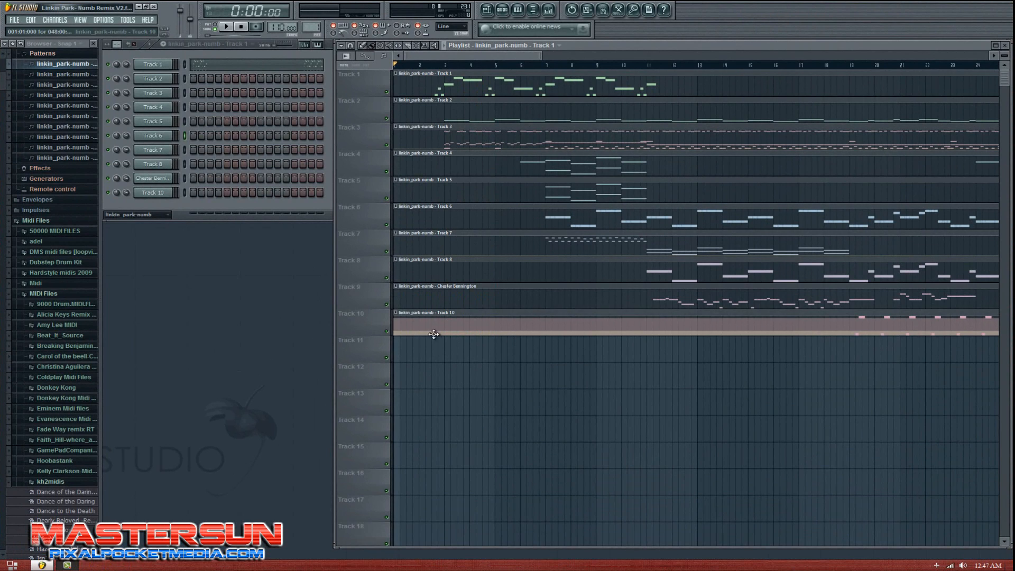
drag(427, 55, 427, 232)
drag(423, 55, 390, 65)
drag(456, 58, 403, 62)
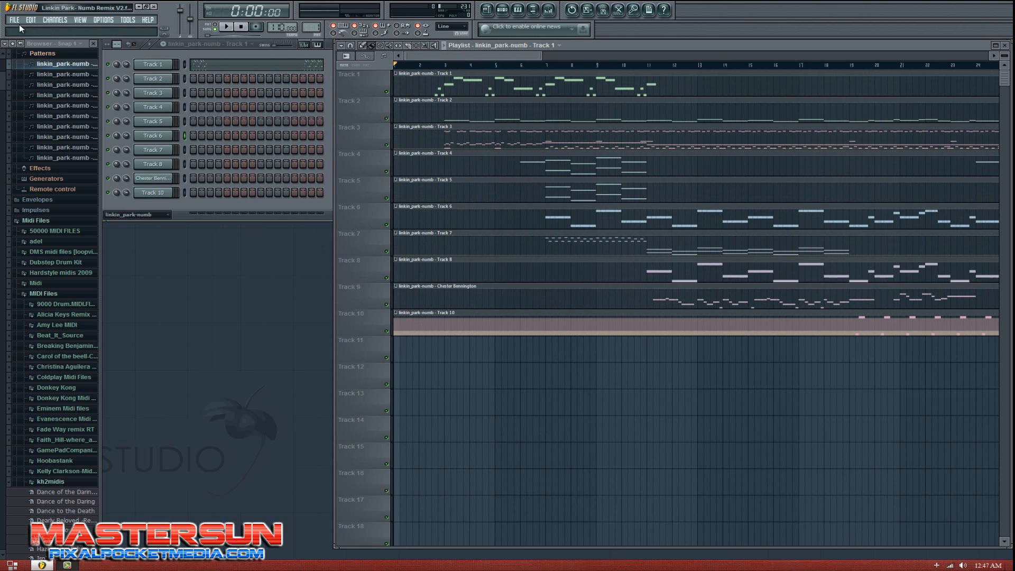
Step: Minimize FL Studio and open the Music Files folder on the MY PASSPORT (G:) drive in Windows Explorer
click(138, 6)
key(super)
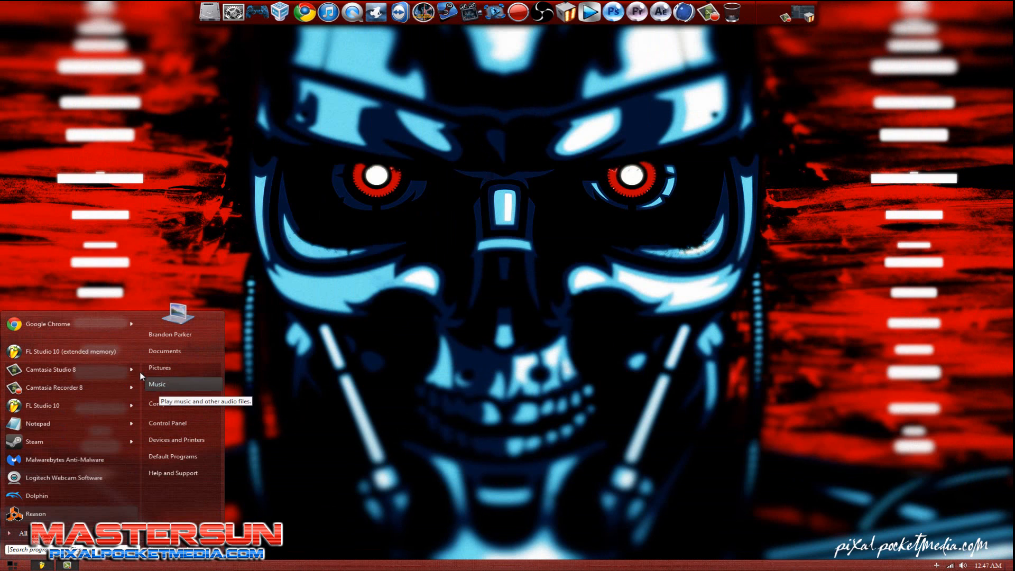
click(188, 410)
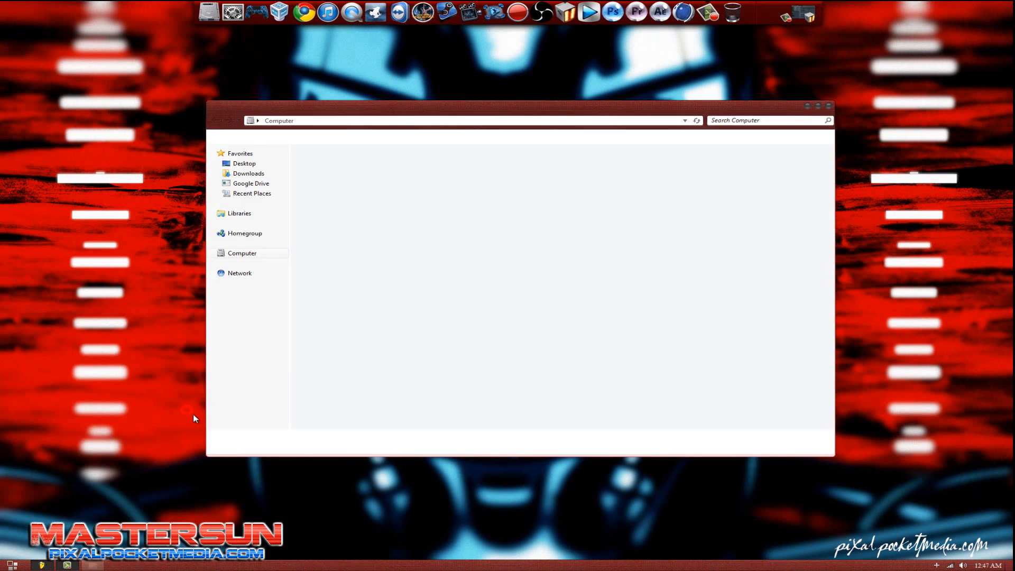
double_click(731, 167)
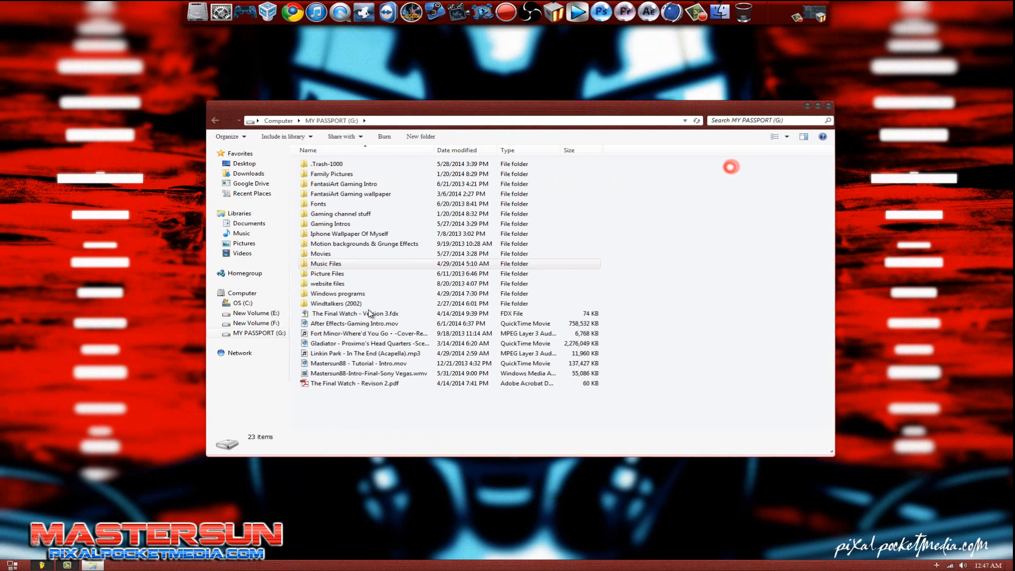
double_click(341, 263)
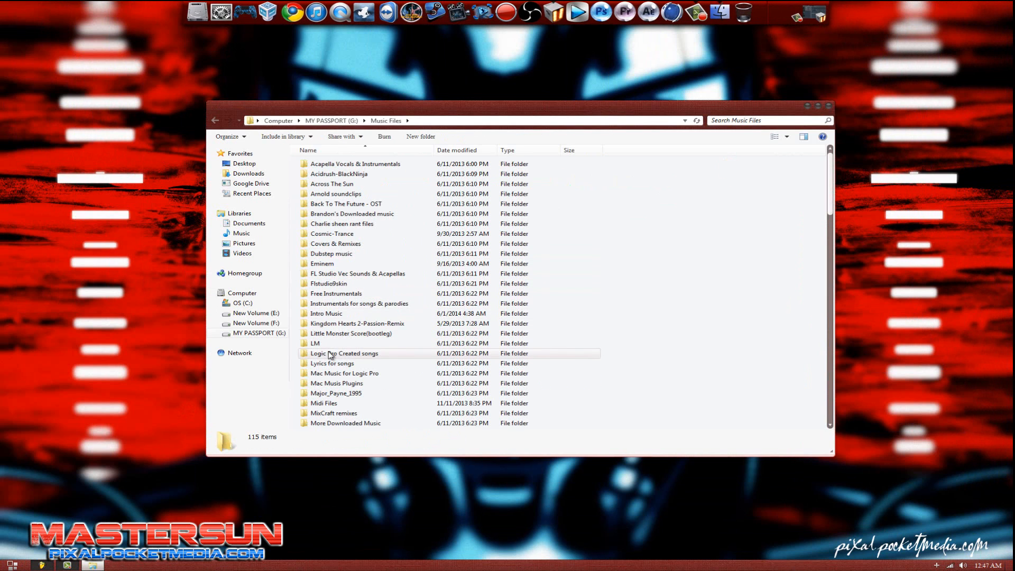
Step: Open the Midi Files folder within Music Files and go into its MIDI Files subfolder
scroll(331, 356, down, 1)
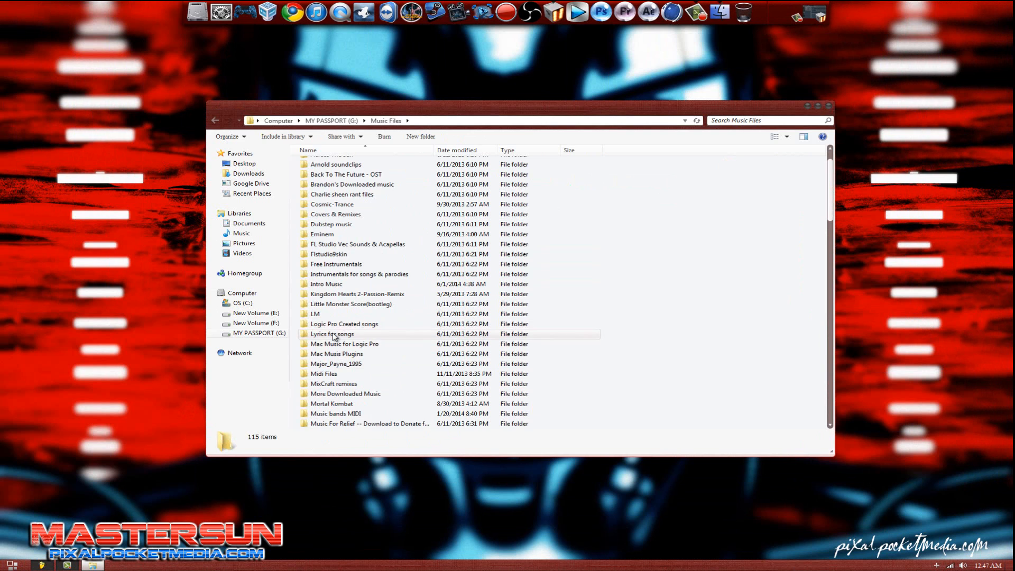
scroll(341, 339, down, 2)
scroll(337, 379, up, 1)
scroll(336, 380, down, 4)
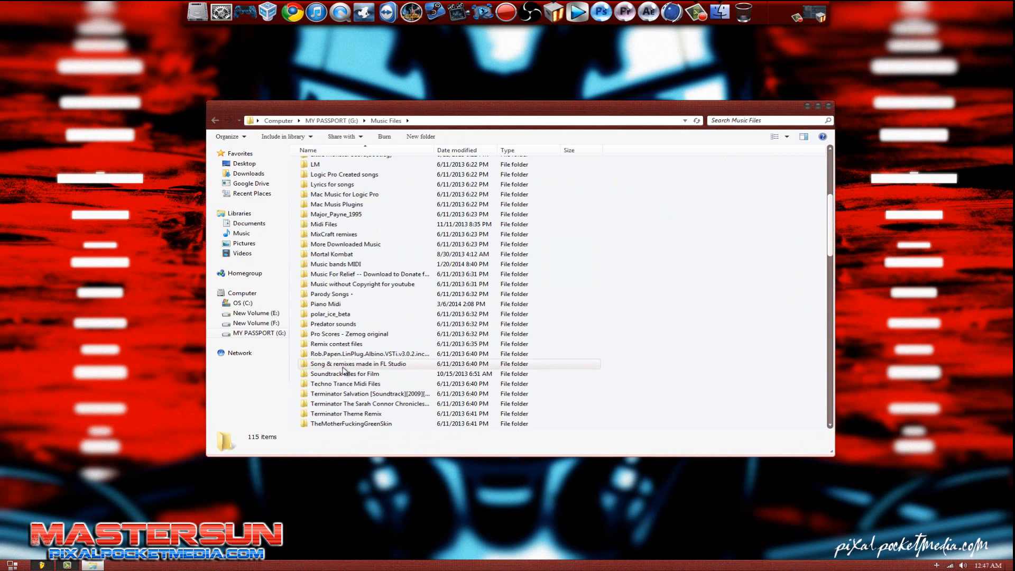
scroll(338, 370, up, 1)
click(342, 251)
double_click(341, 251)
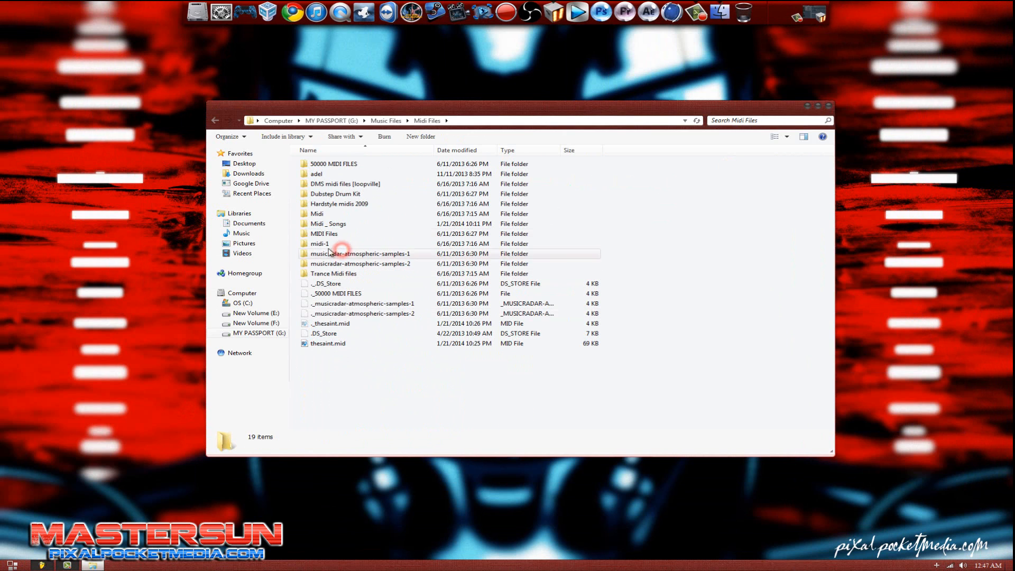
double_click(328, 234)
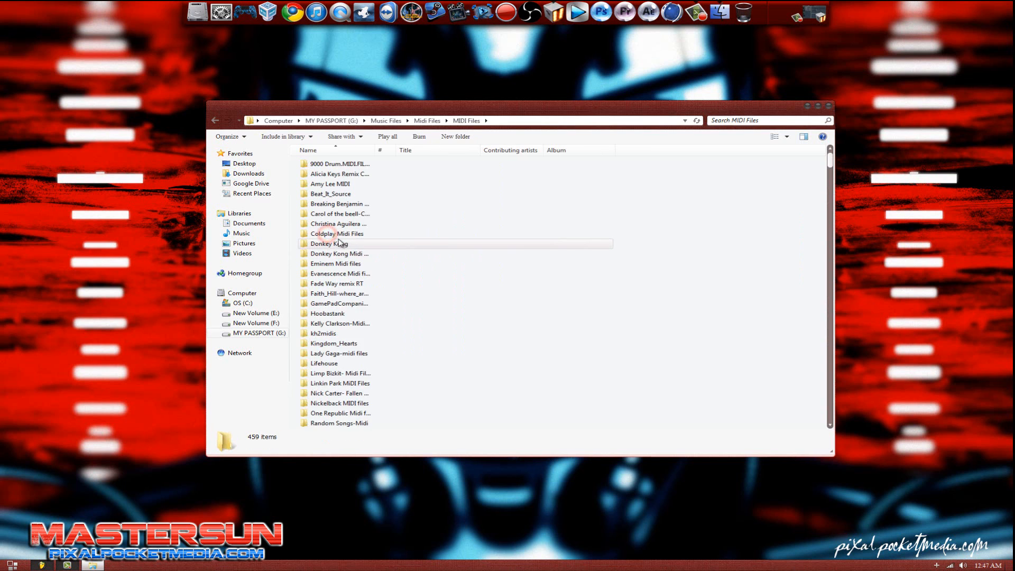
Step: Browse the MIDI Files folder to review the collected song files and find one to import
scroll(338, 241, down, 8)
scroll(339, 242, down, 10)
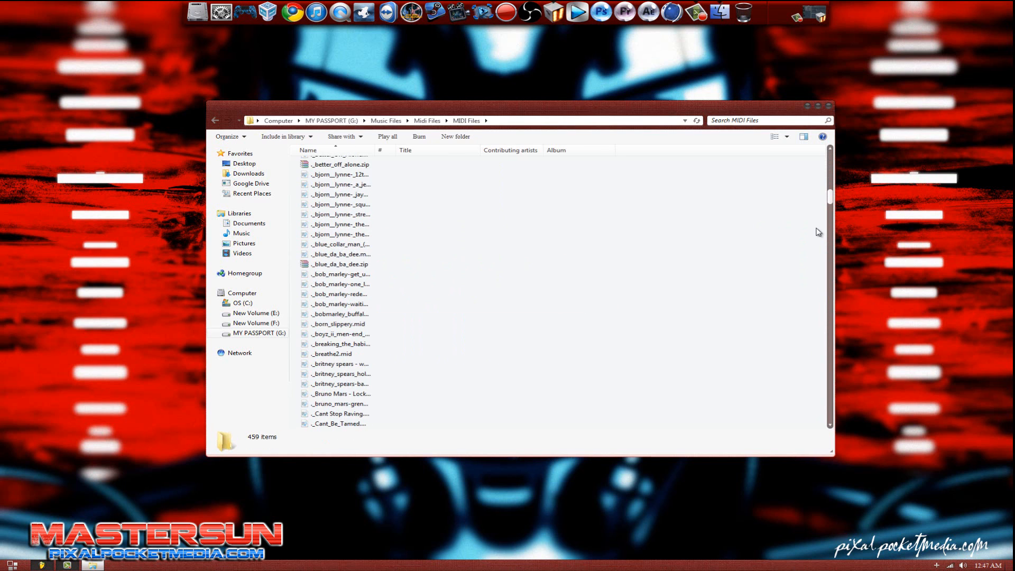
drag(830, 203, 813, 295)
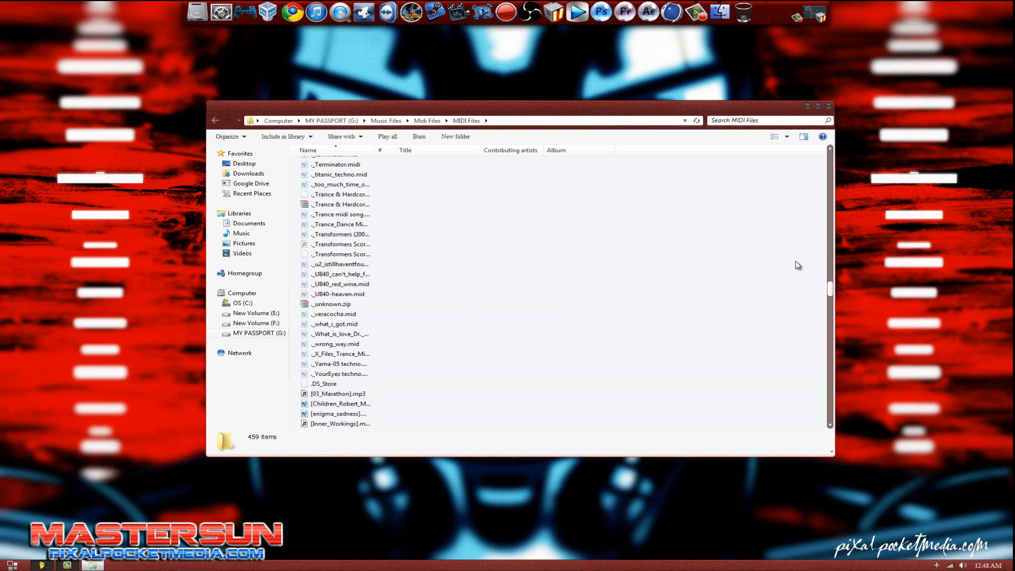
scroll(605, 277, down, 12)
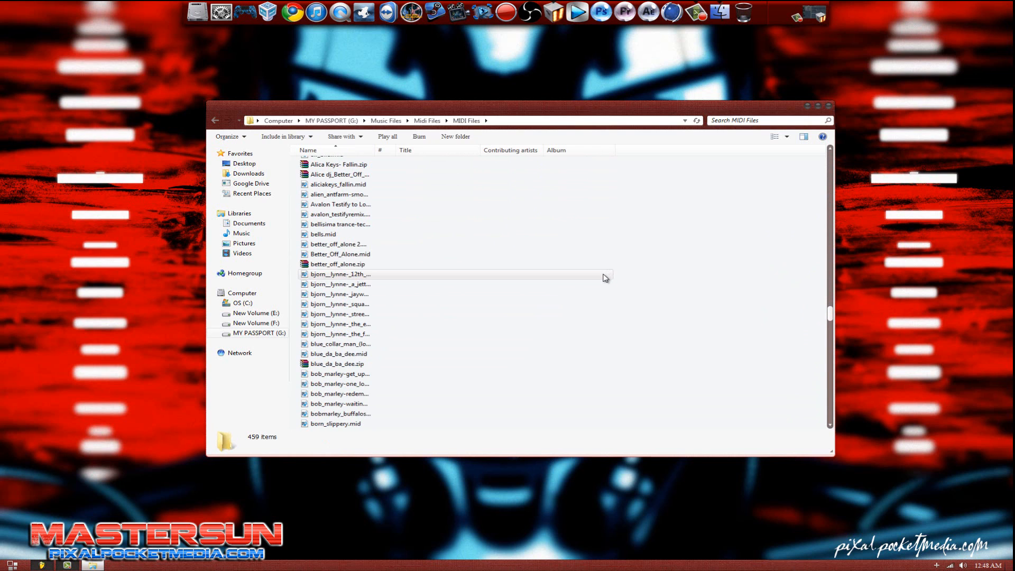
scroll(606, 277, down, 14)
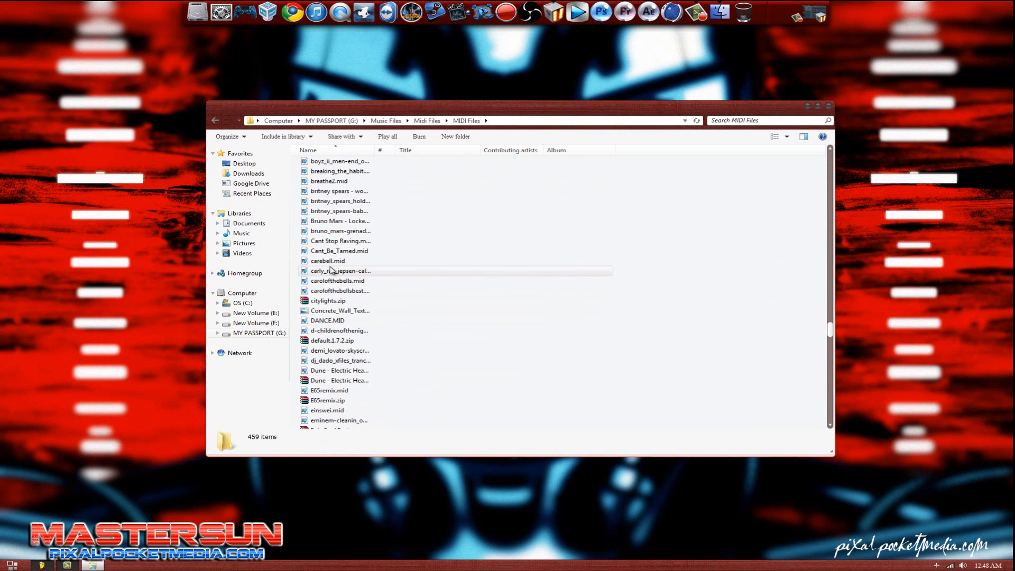
scroll(339, 268, down, 1)
scroll(339, 268, down, 12)
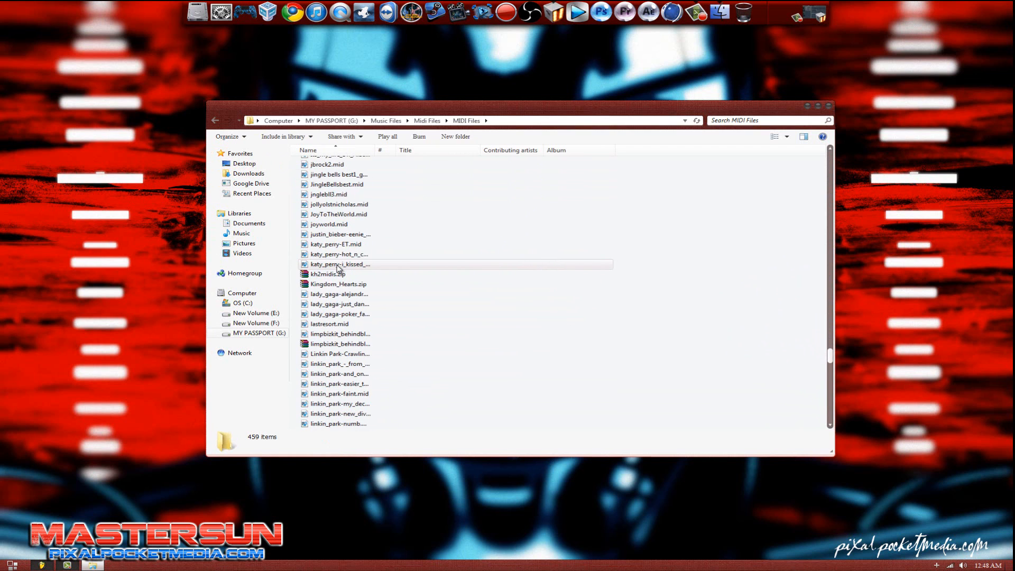
scroll(339, 268, down, 17)
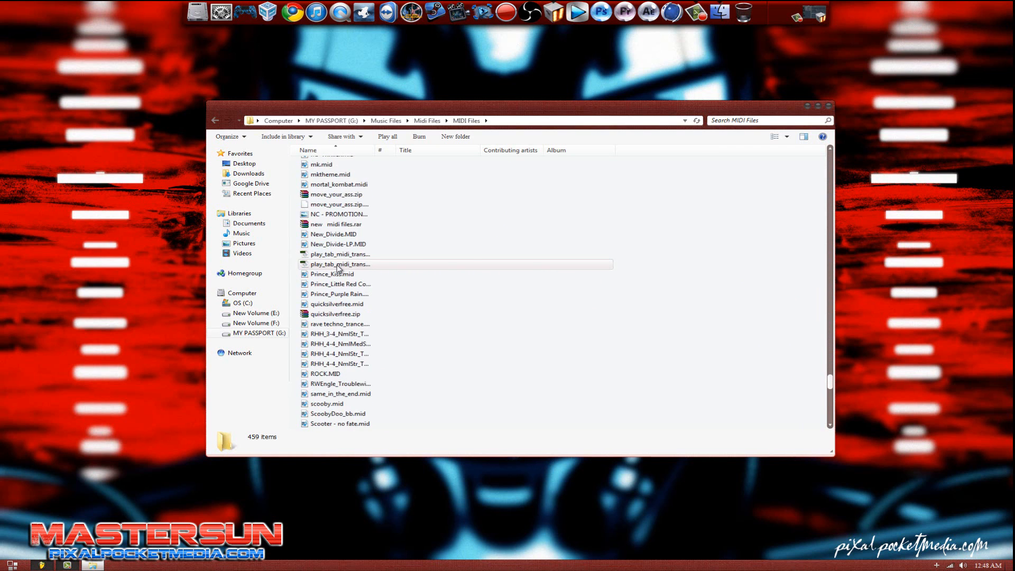
scroll(339, 268, down, 10)
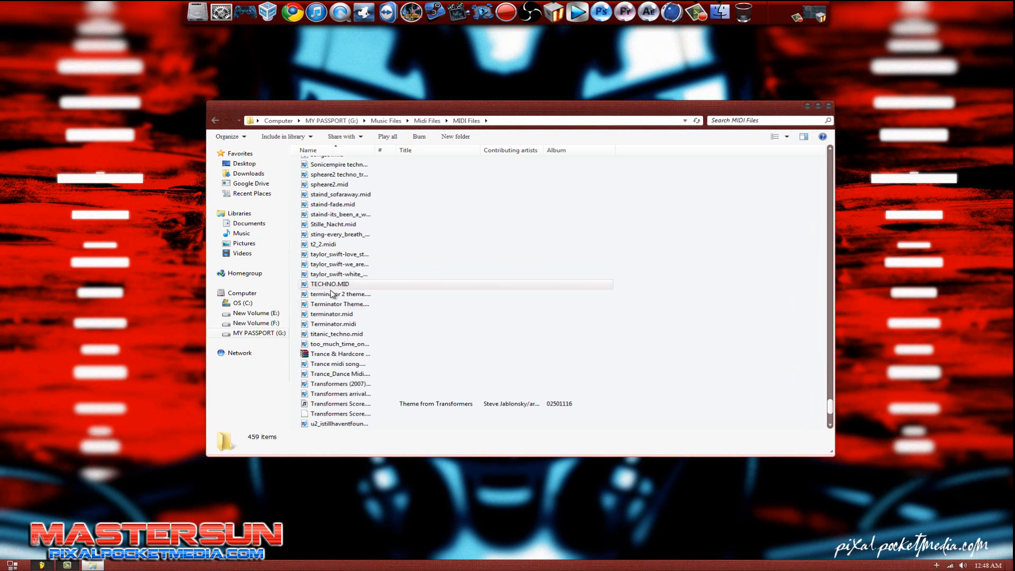
scroll(328, 398, up, 8)
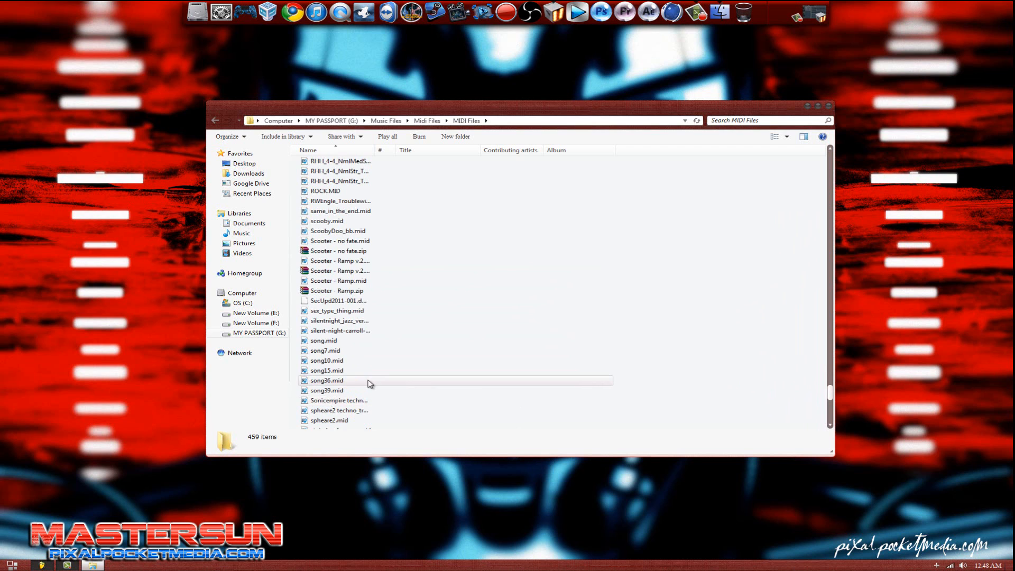
scroll(369, 382, up, 9)
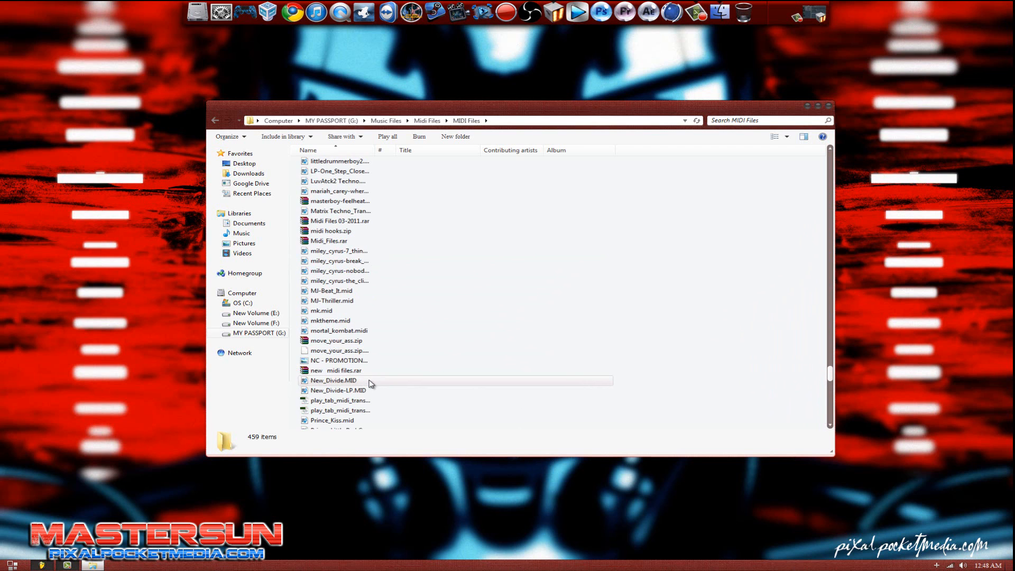
scroll(365, 381, down, 2)
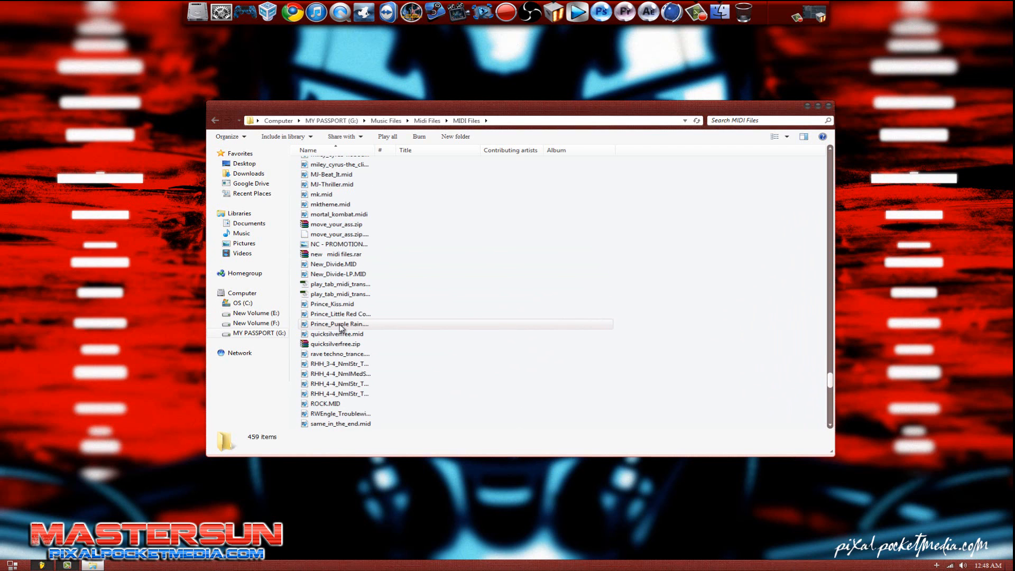
scroll(340, 327, up, 1)
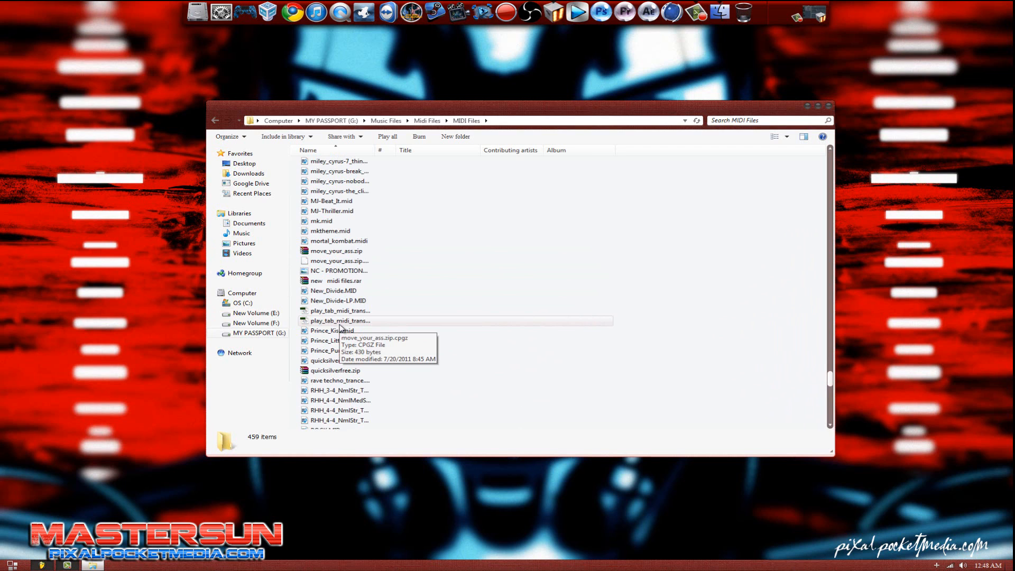
scroll(340, 327, up, 2)
scroll(340, 327, up, 7)
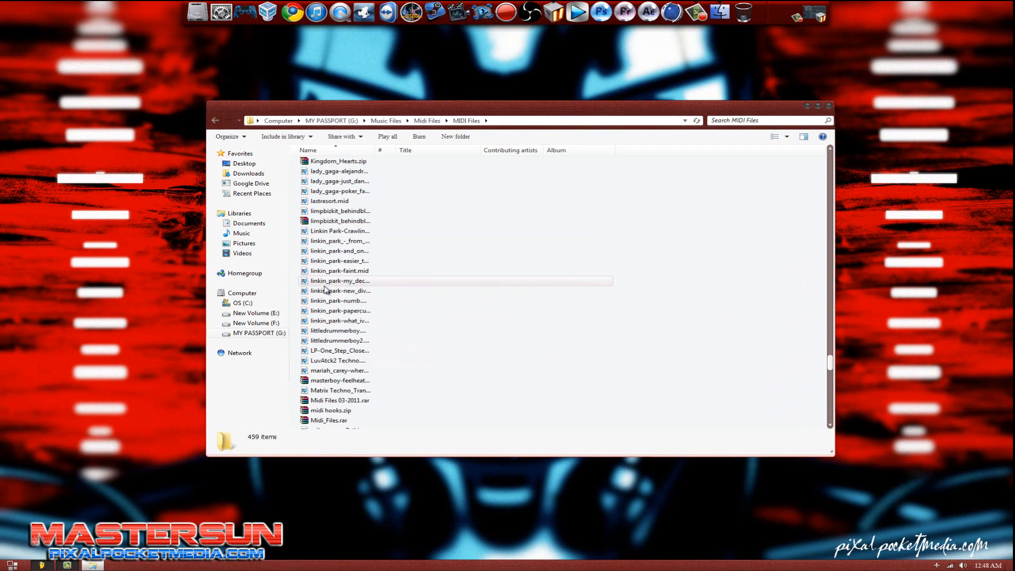
scroll(337, 271, up, 2)
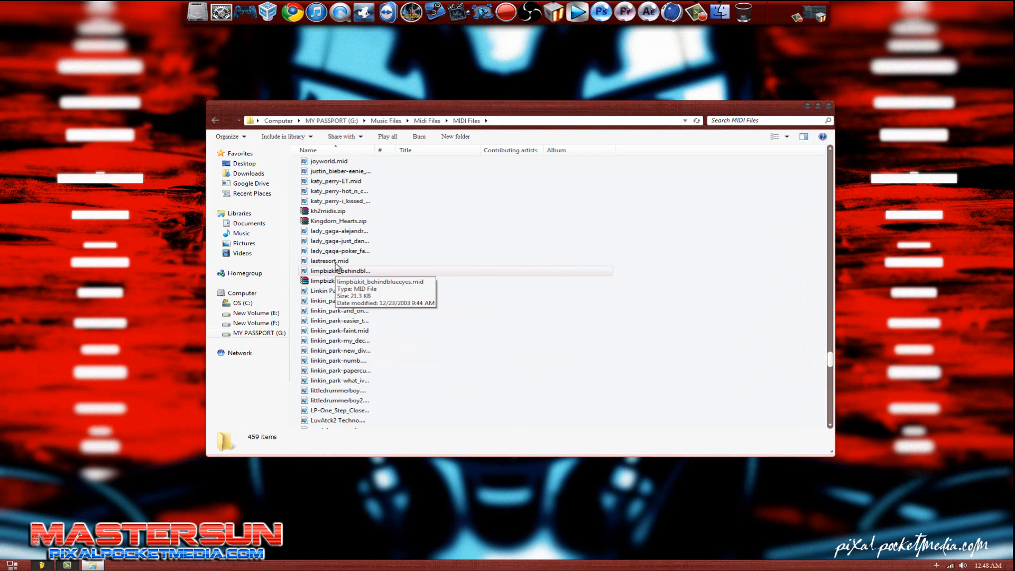
scroll(365, 253, up, 1)
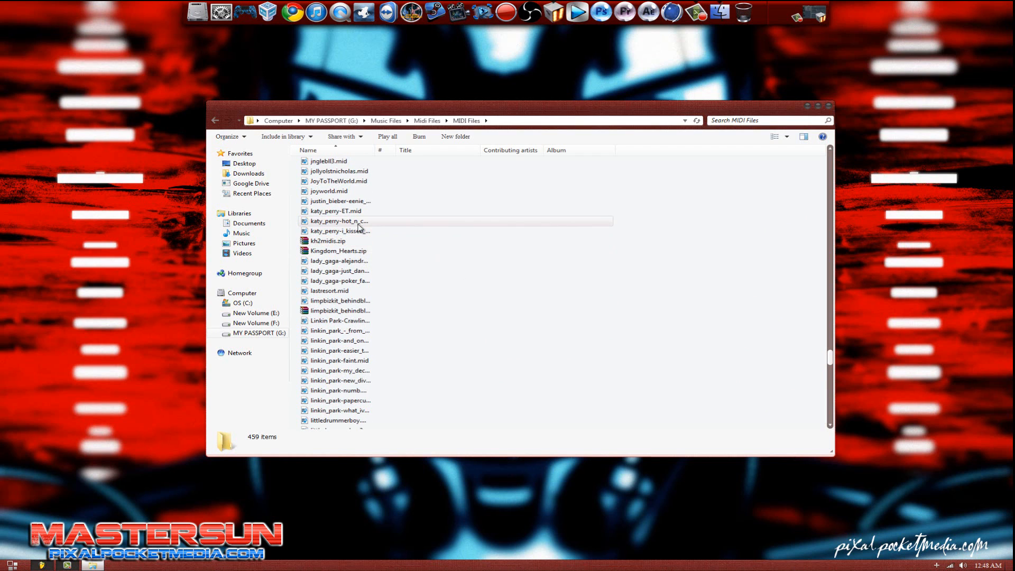
Step: Open katy_perry-ET.mid in FL Studio, importing all tracks as a new project with one channel per track, and bring FL Studio into view
click(335, 212)
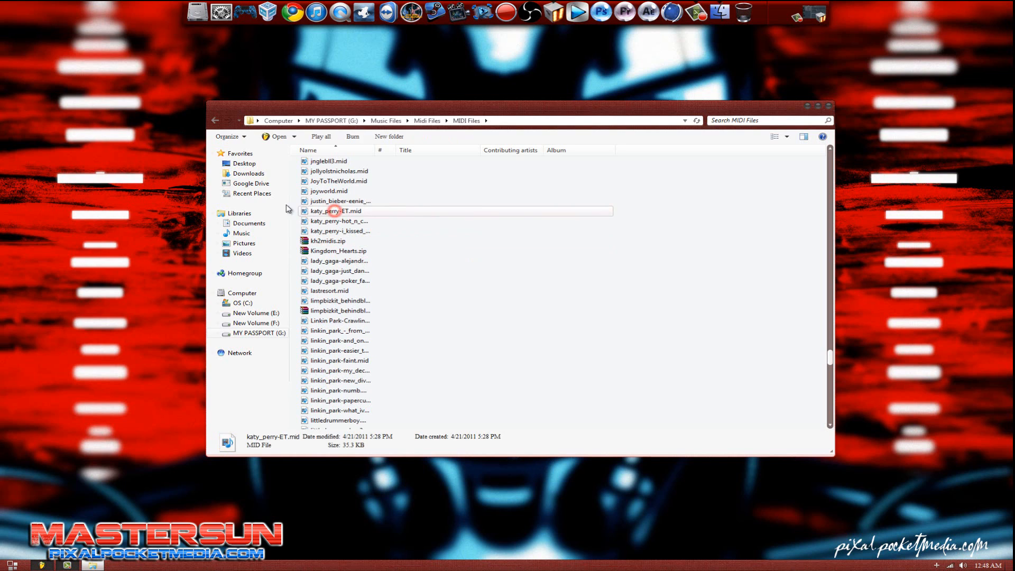
double_click(315, 213)
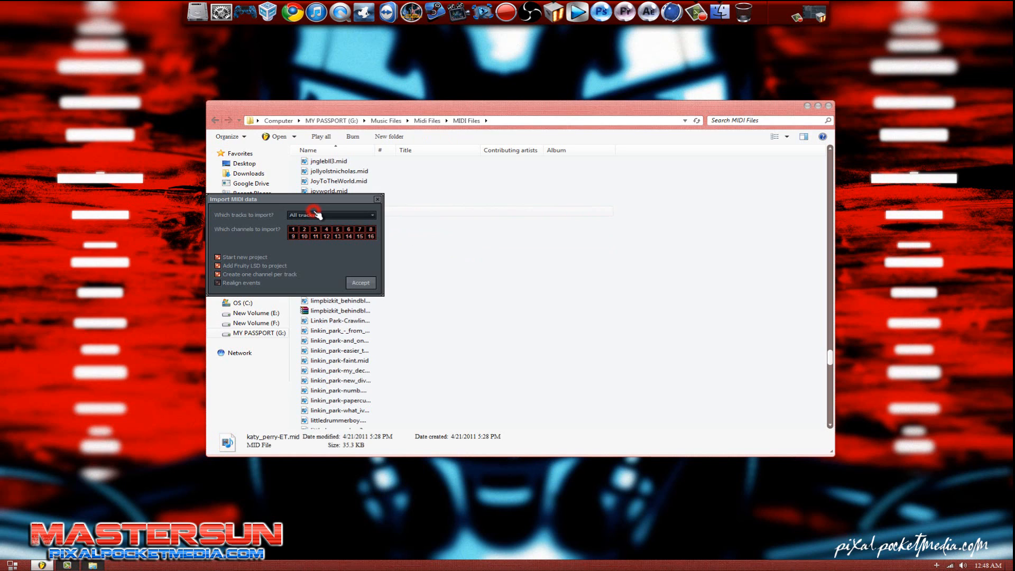
click(361, 284)
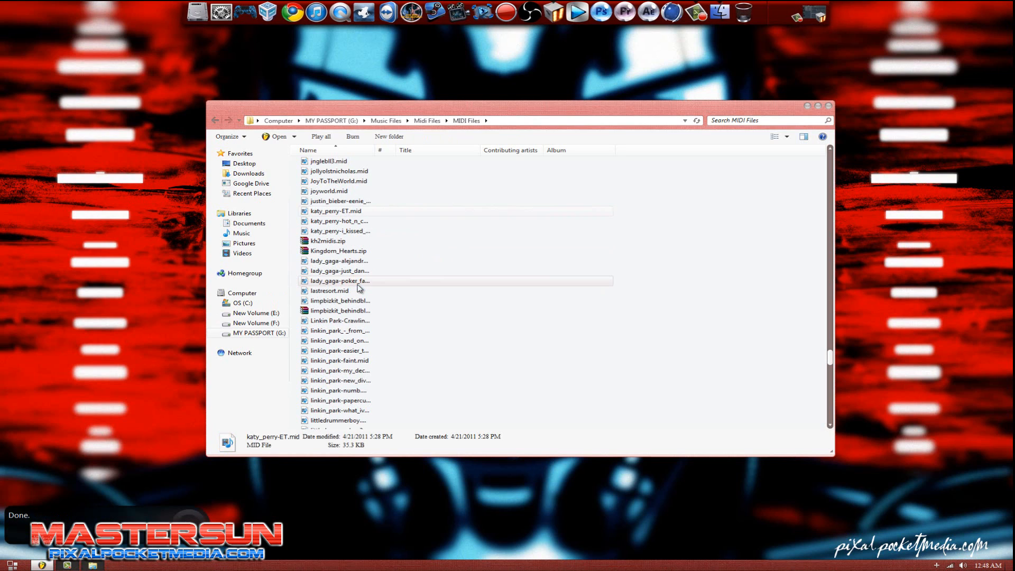
click(42, 565)
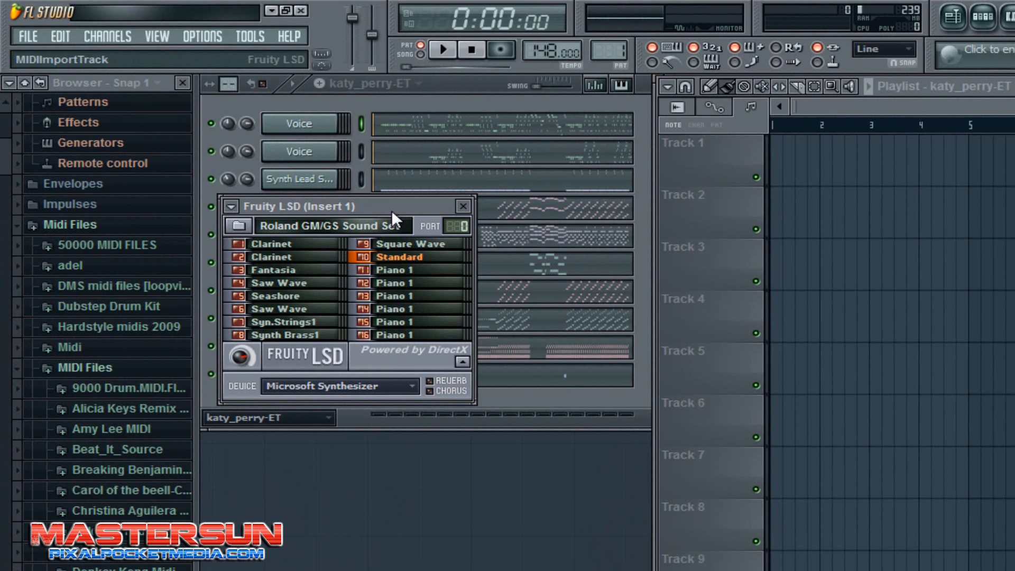
Step: Move the Fruity LSD window clear of the channels and playlist, and close it
drag(398, 211, 933, 377)
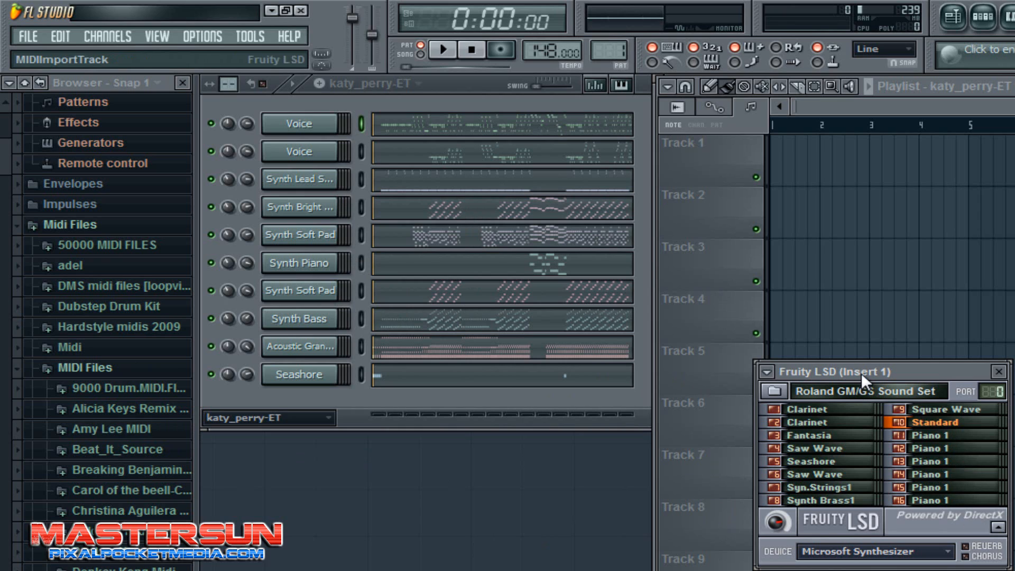
drag(861, 373, 615, 477)
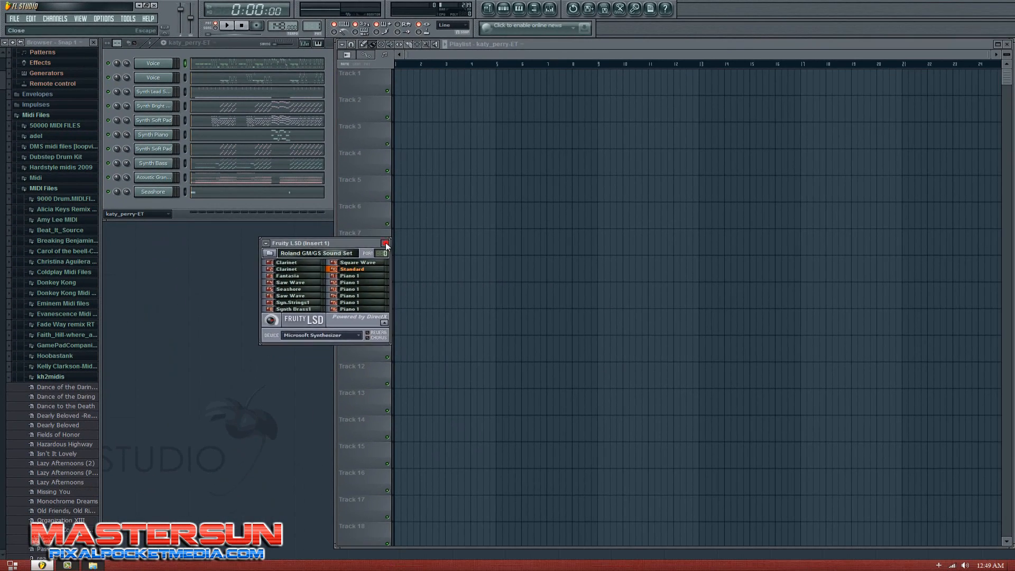
click(520, 328)
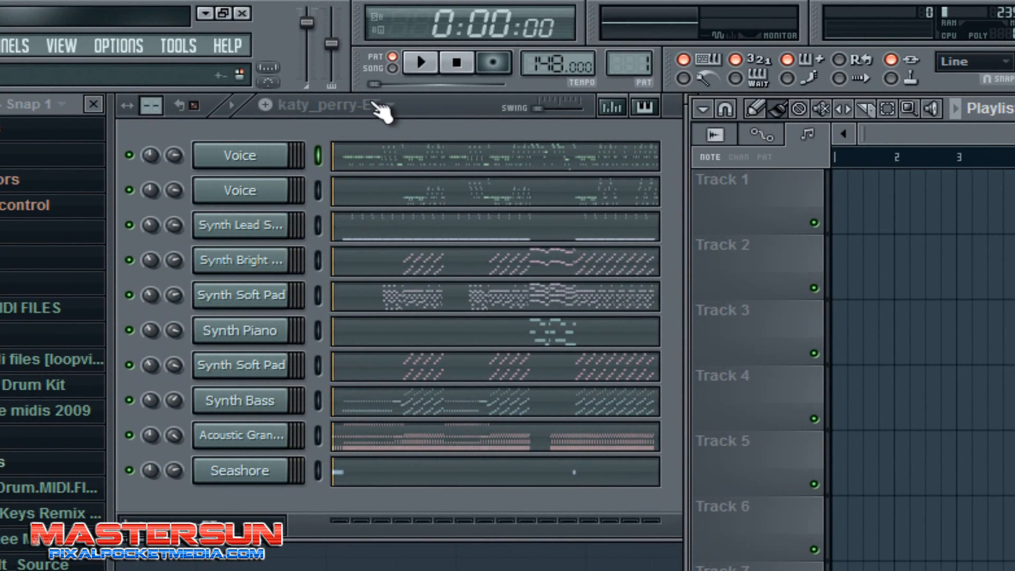
Step: Place the unsplit katy_perry-ET pattern at the start of playlist Track 1, set the playback position within bar 1, and delete the clip
click(207, 45)
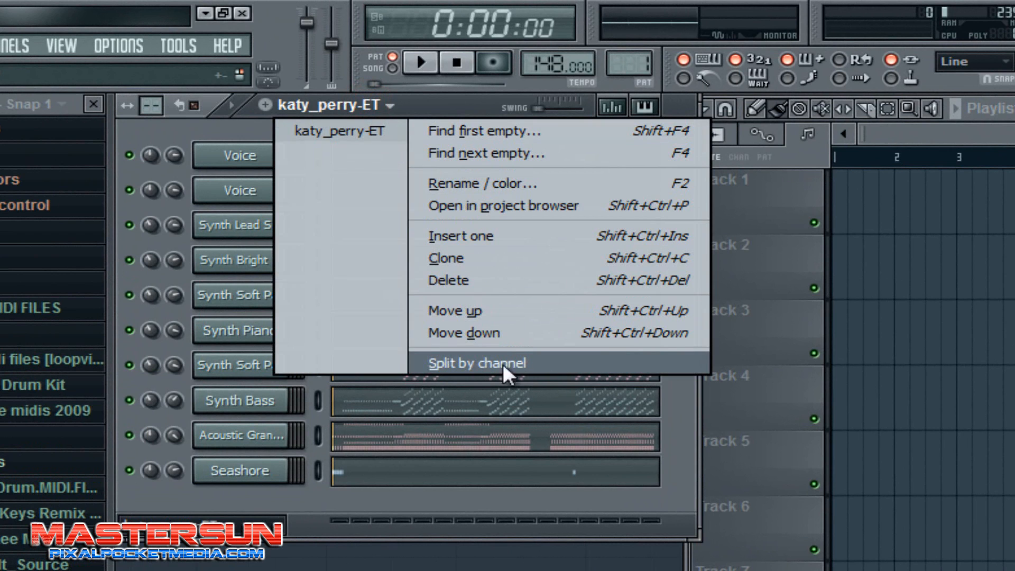
click(430, 506)
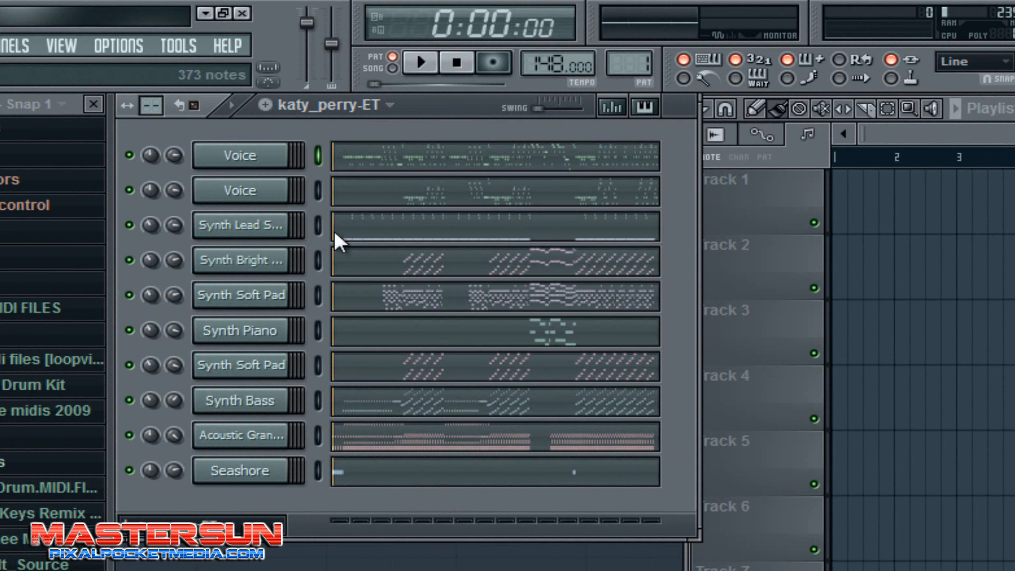
click(847, 184)
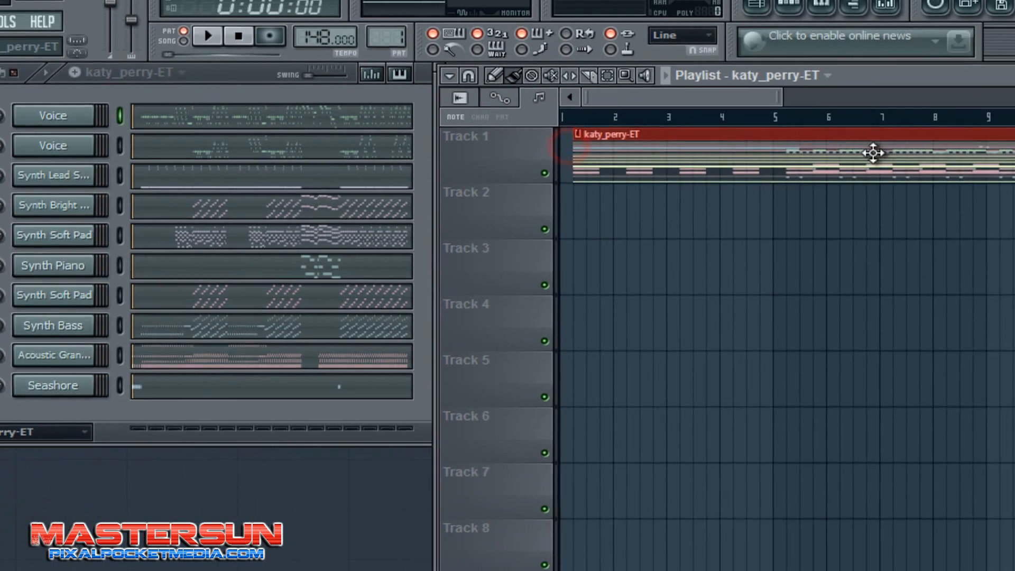
drag(873, 153, 902, 191)
drag(334, 101, 204, 94)
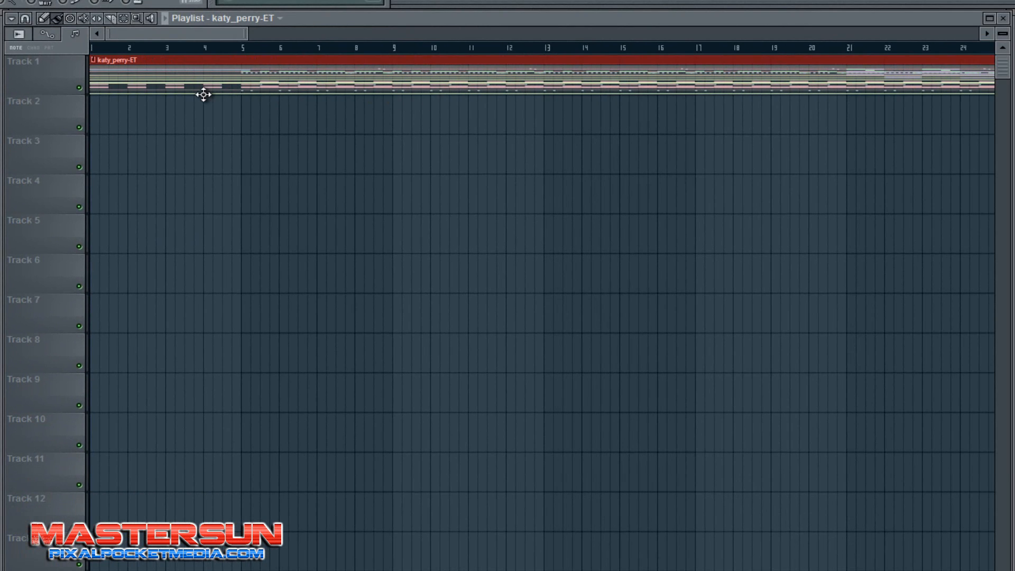
click(110, 48)
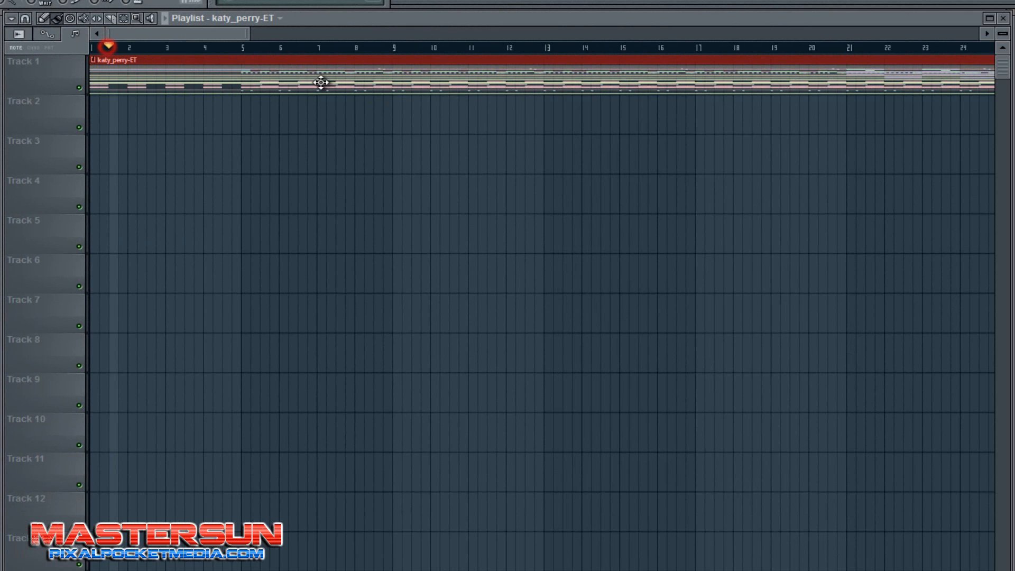
right_click(176, 72)
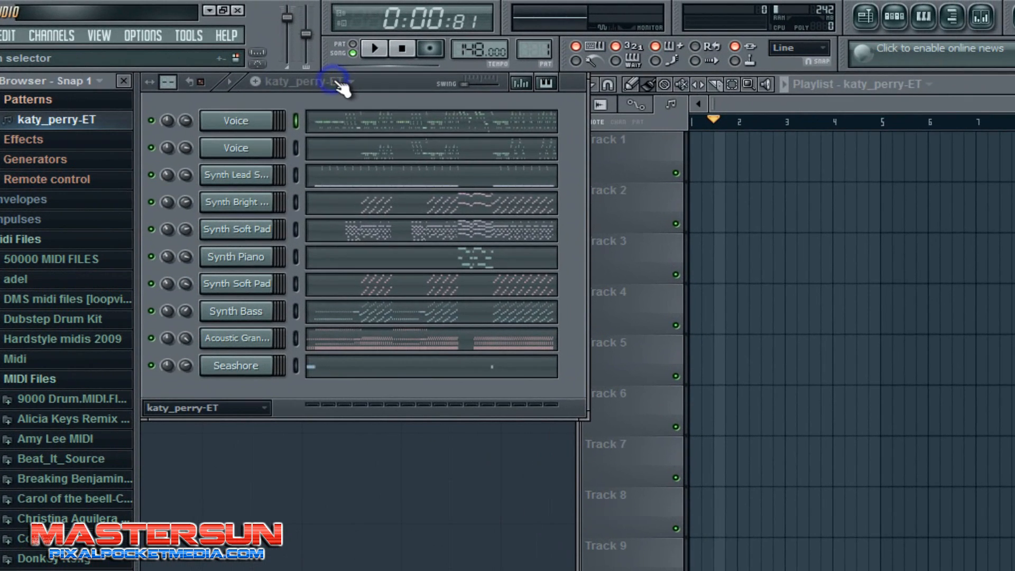
Step: Split the katy_perry-ET pattern by channel into separate patterns
click(208, 35)
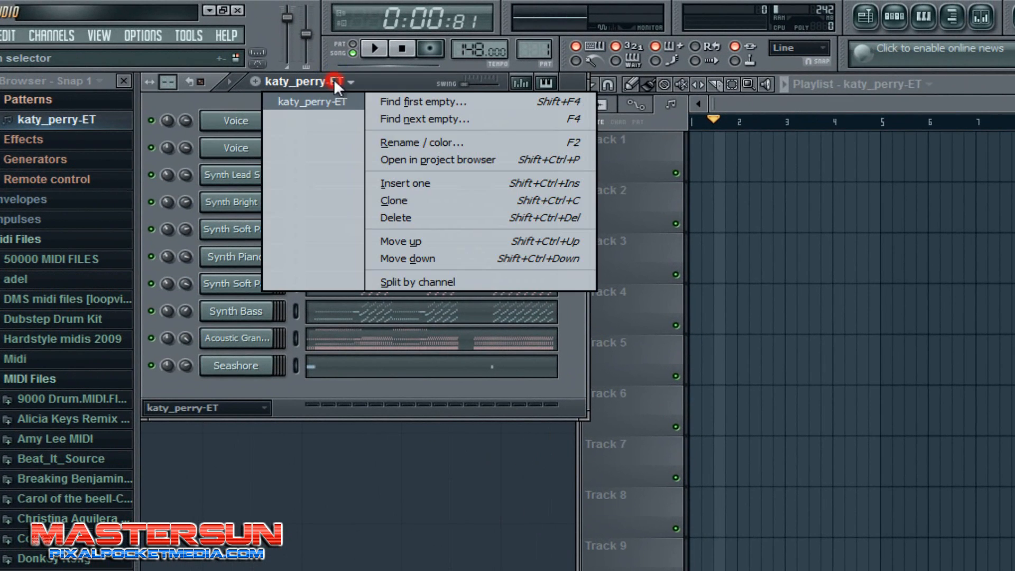
click(426, 279)
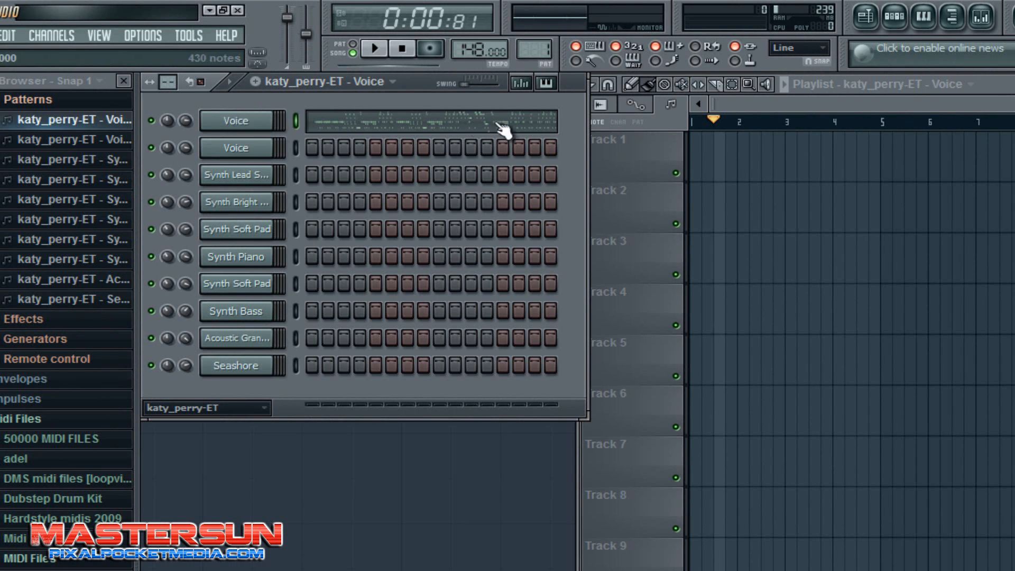
mouse_move(539, 62)
mouse_down()
mouse_move(539, 4)
mouse_move(538, 53)
mouse_up()
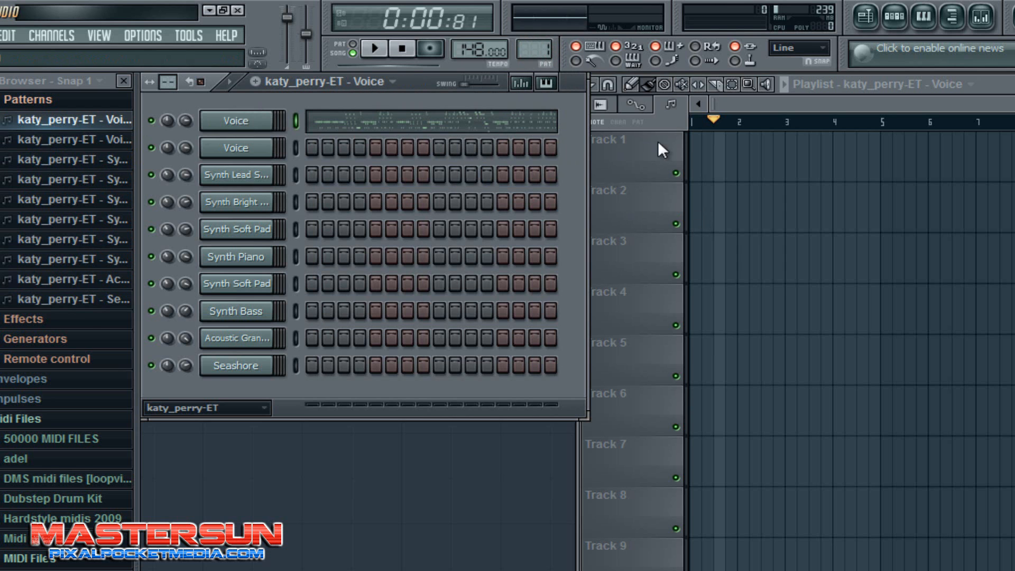
Step: Place the first katy_perry-ET - Voice pattern at bar 1 of playlist Track 1 and set the playback position just before bar 5
click(695, 139)
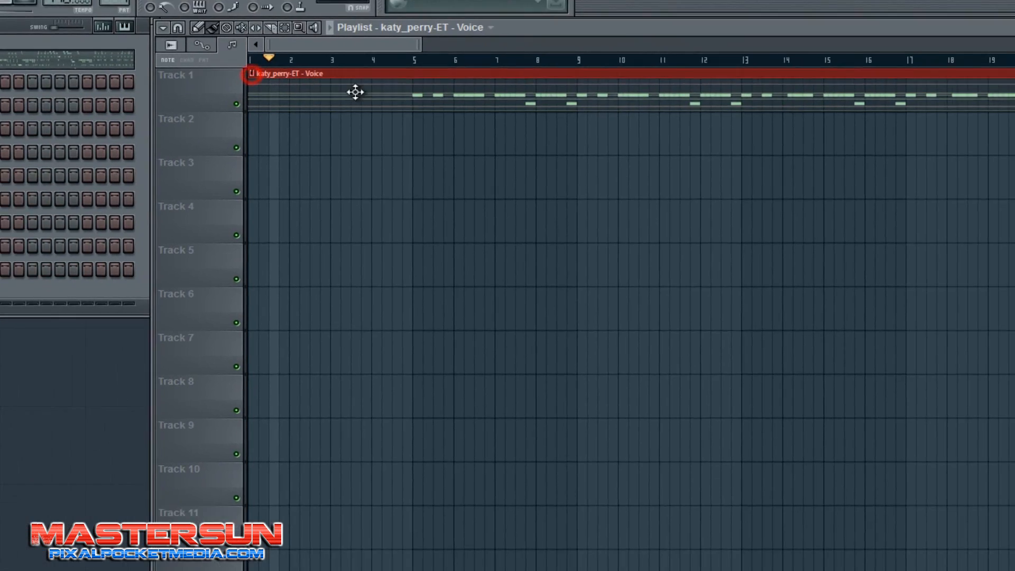
click(355, 92)
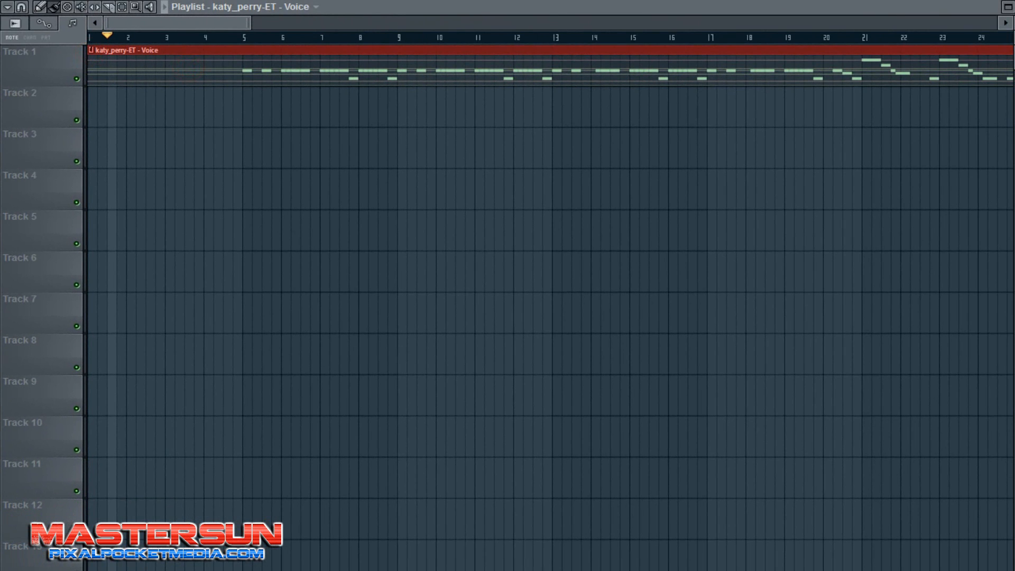
click(228, 36)
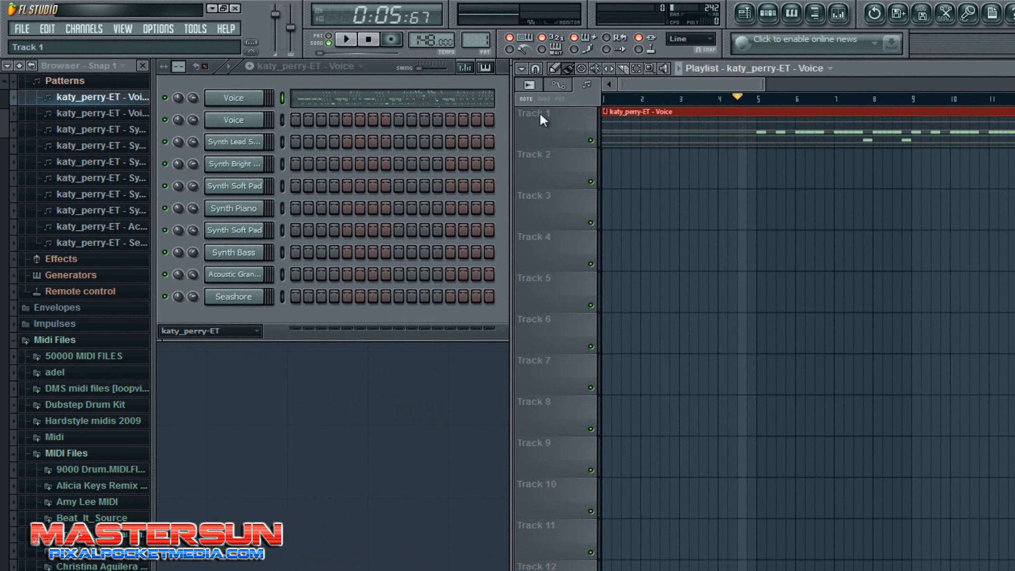
right_click(193, 99)
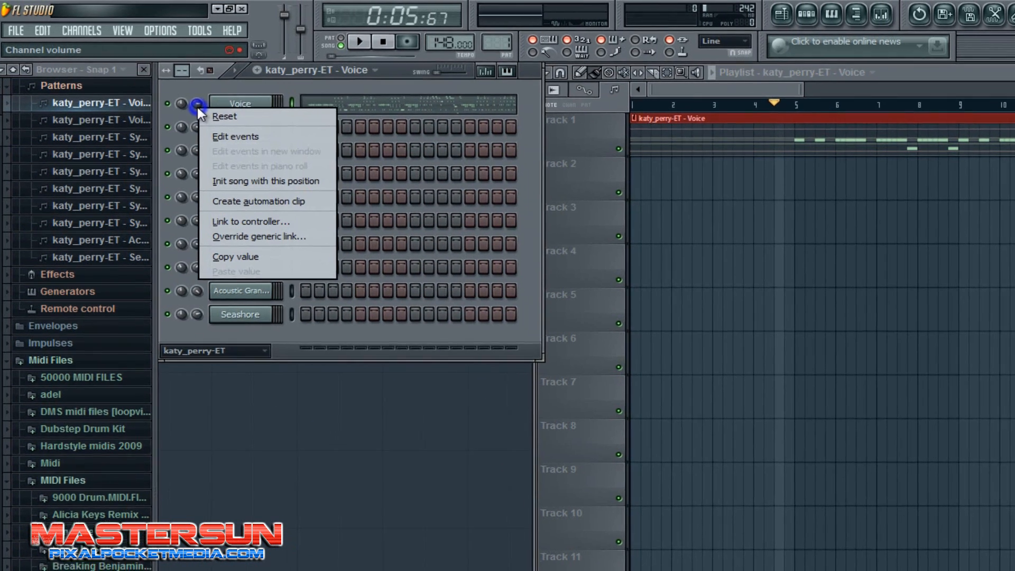
click(214, 116)
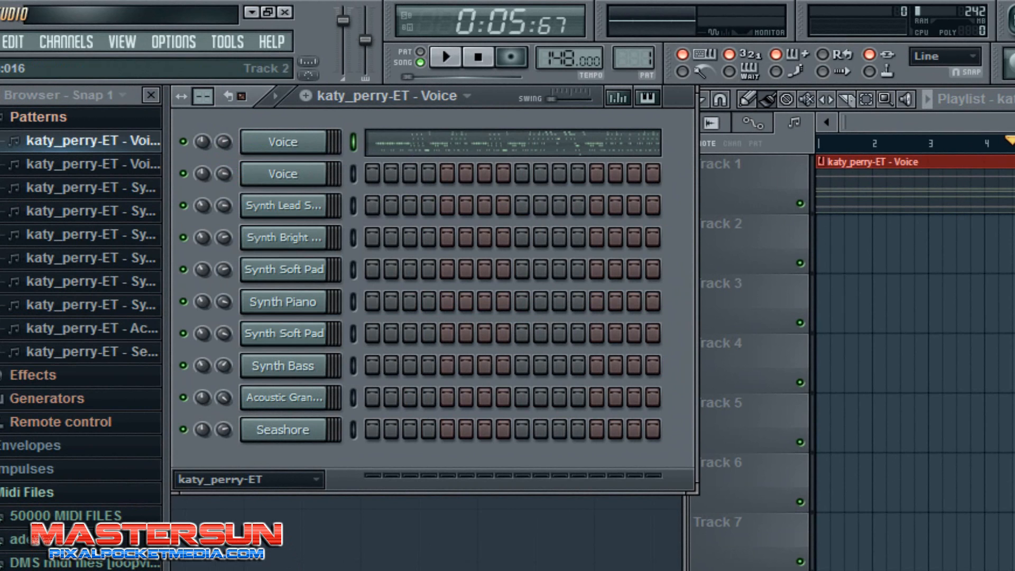
right_click(221, 141)
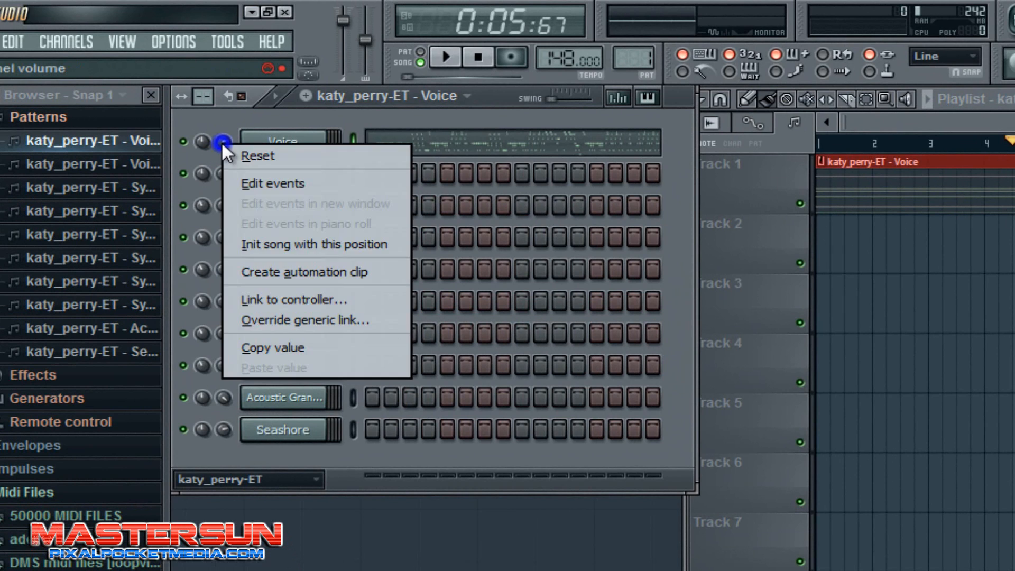
click(330, 30)
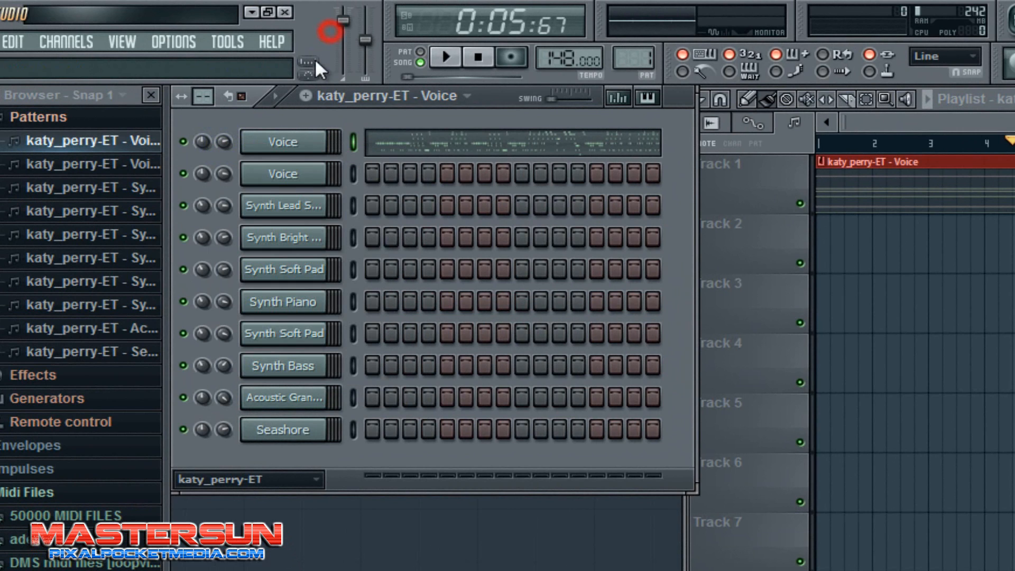
Step: Open the event editor from the master pitch control, switch it to Tempo (coarse), and choose the Delete tool
right_click(373, 48)
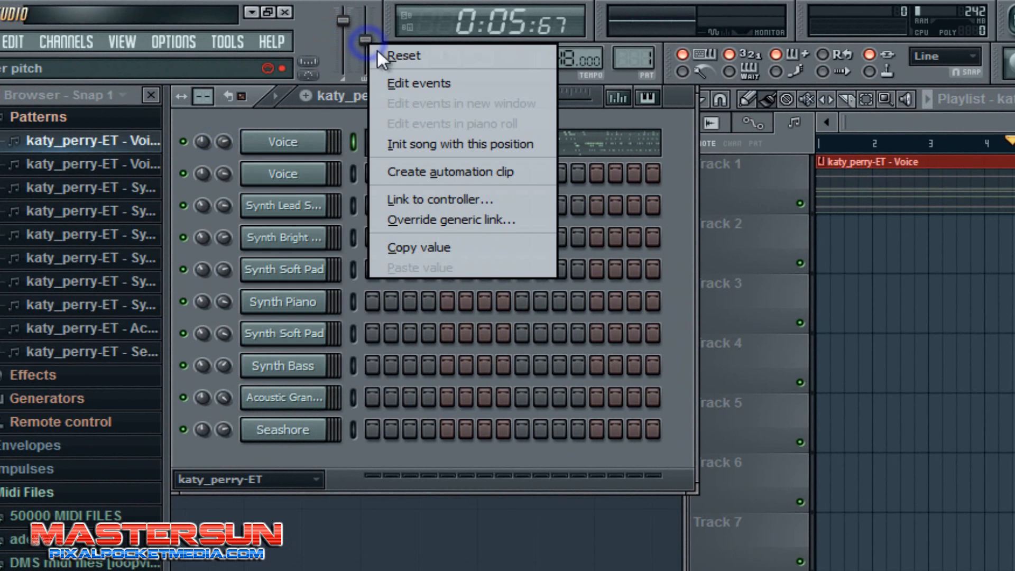
click(398, 82)
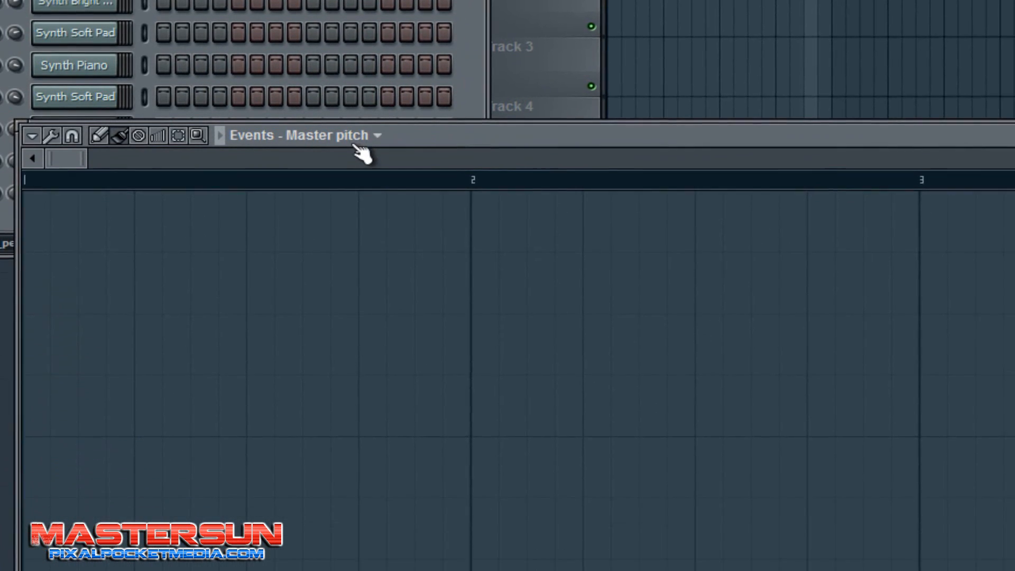
click(347, 135)
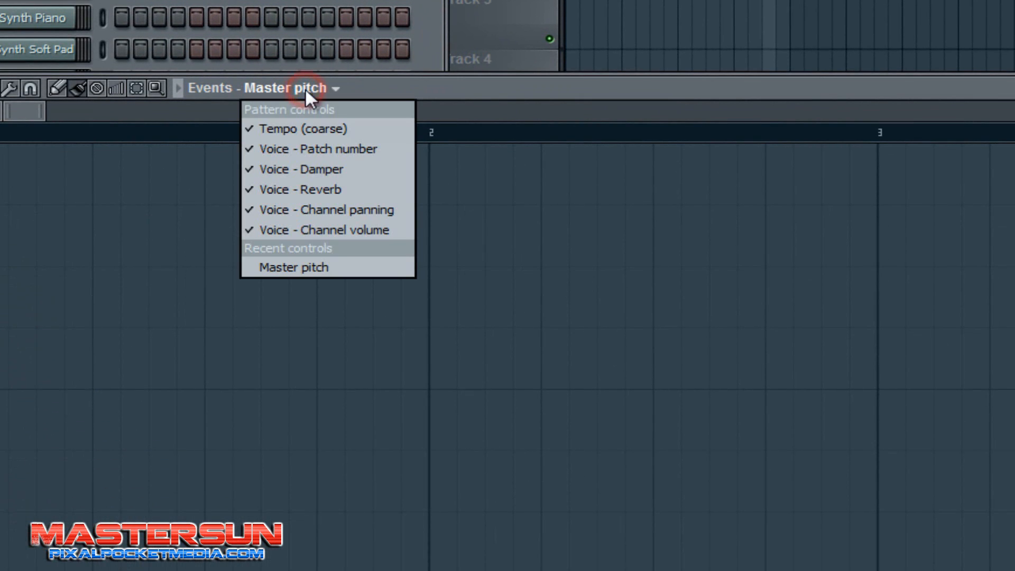
click(306, 128)
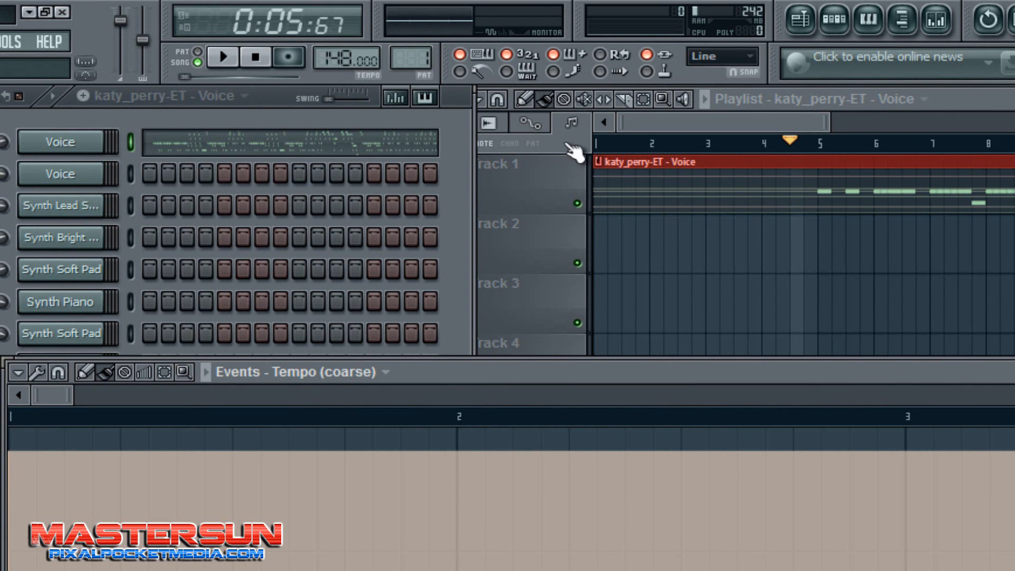
drag(63, 399, 43, 404)
click(121, 369)
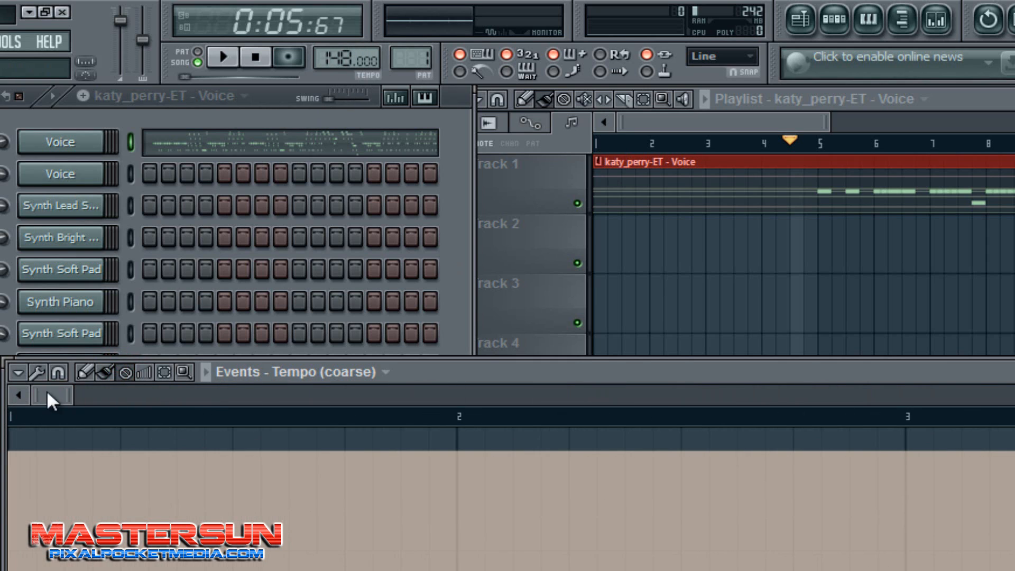
Step: Try changing the song tempo, including to 99 BPM, and play the song after each change to test the recorded tempo events
drag(342, 64, 341, 63)
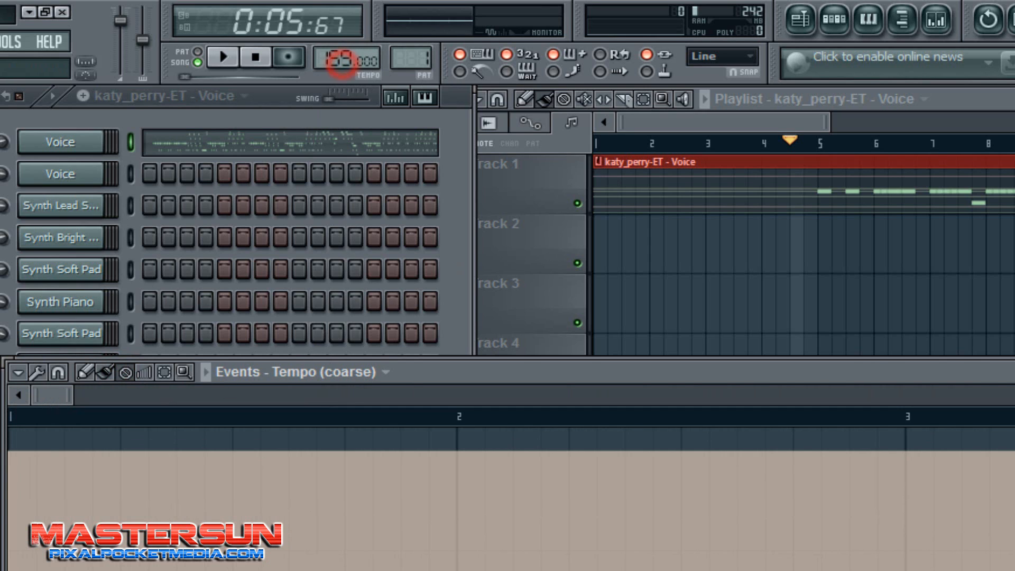
drag(325, 116, 290, 255)
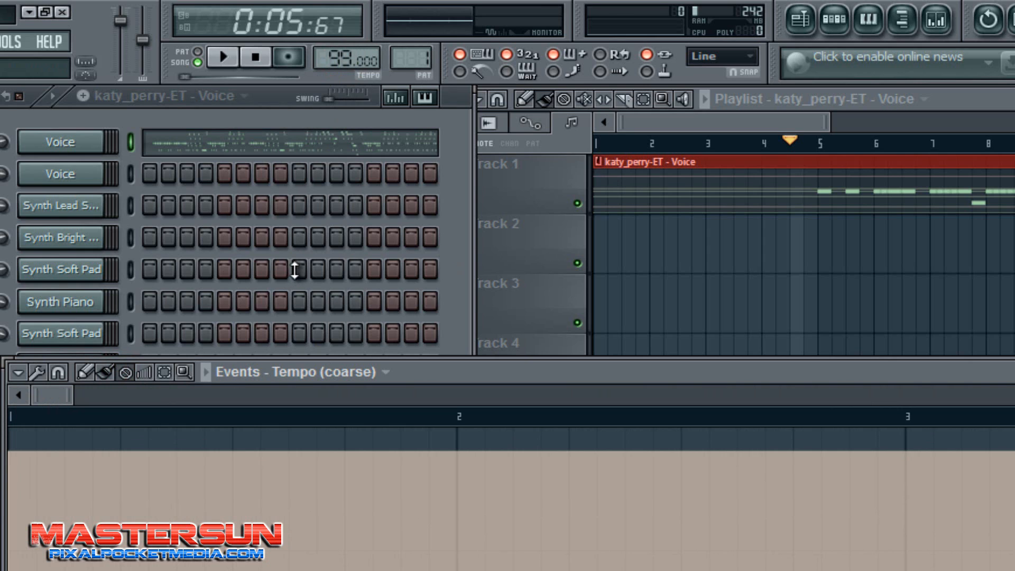
key(space)
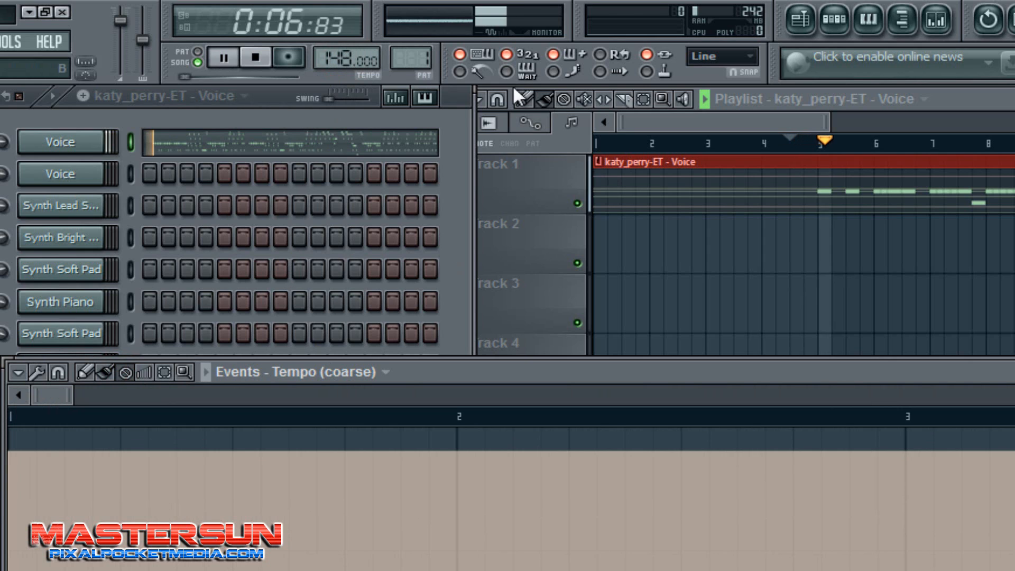
key(space)
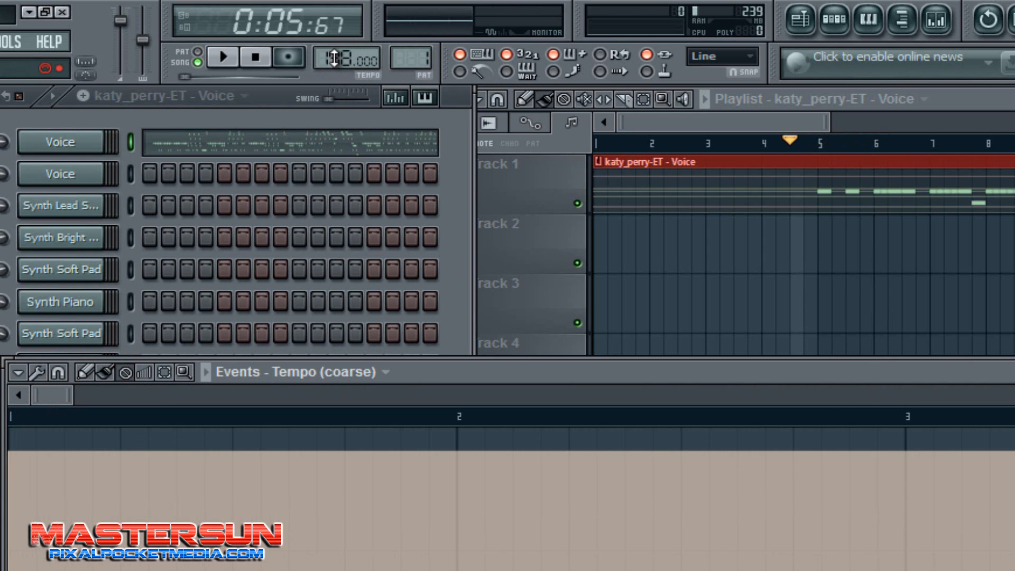
drag(334, 59, 332, 117)
key(space)
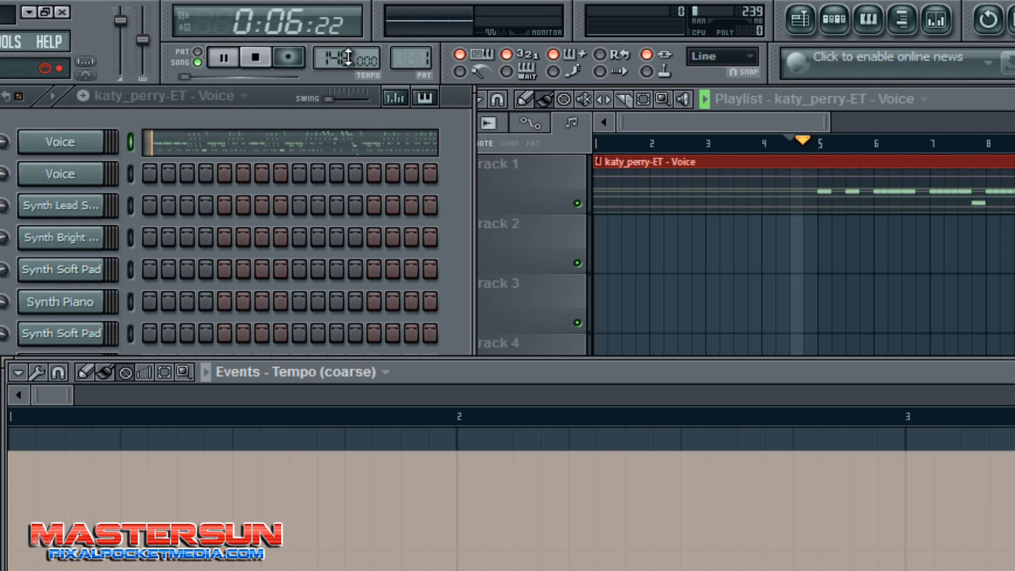
key(space)
drag(340, 56, 329, 136)
key(space)
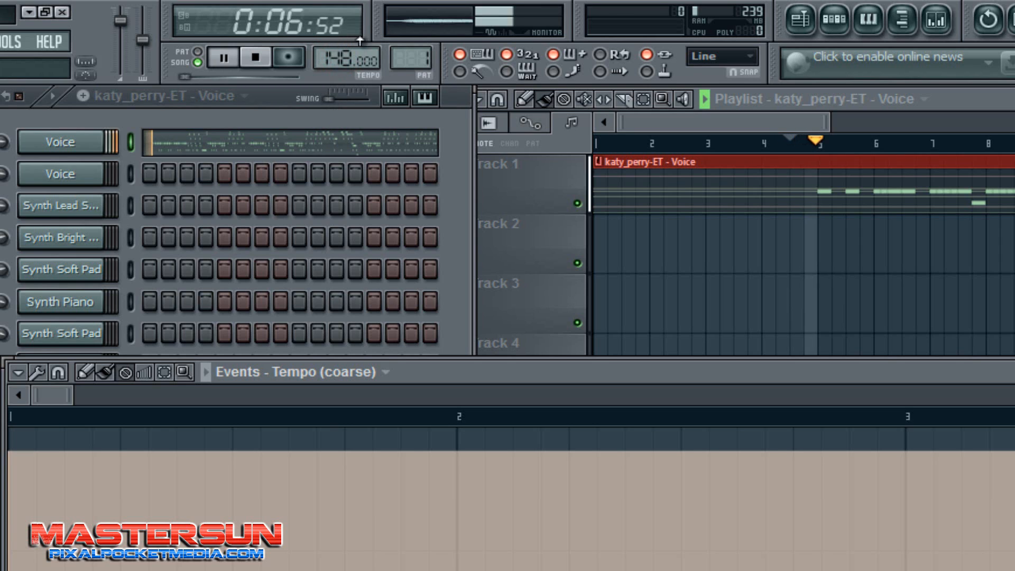
key(space)
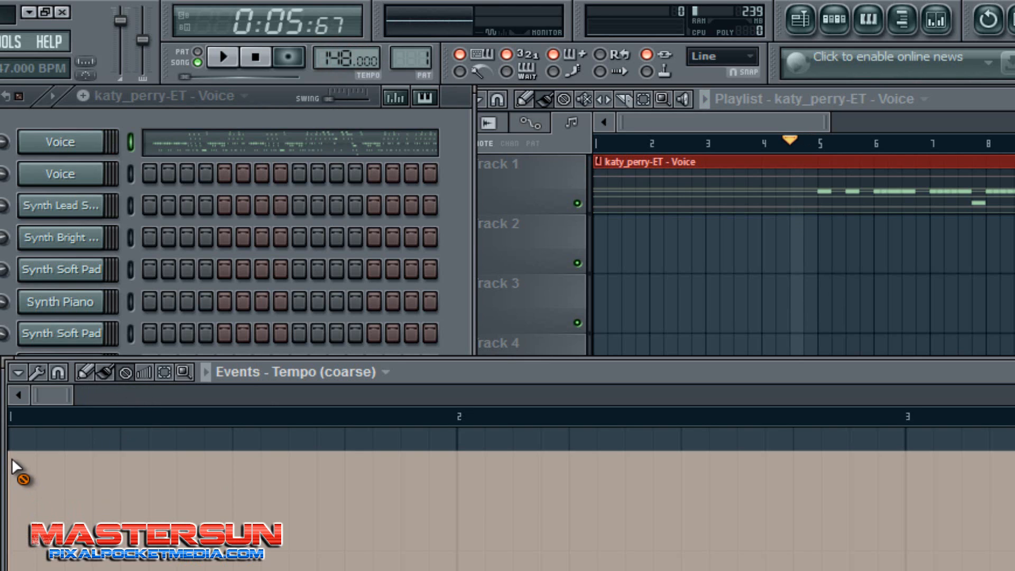
Step: Erase the Tempo (coarse) events along the whole Voice pattern and close the event editor
mouse_move(9, 454)
mouse_down()
mouse_move(288, 570)
mouse_move(1014, 570)
mouse_up()
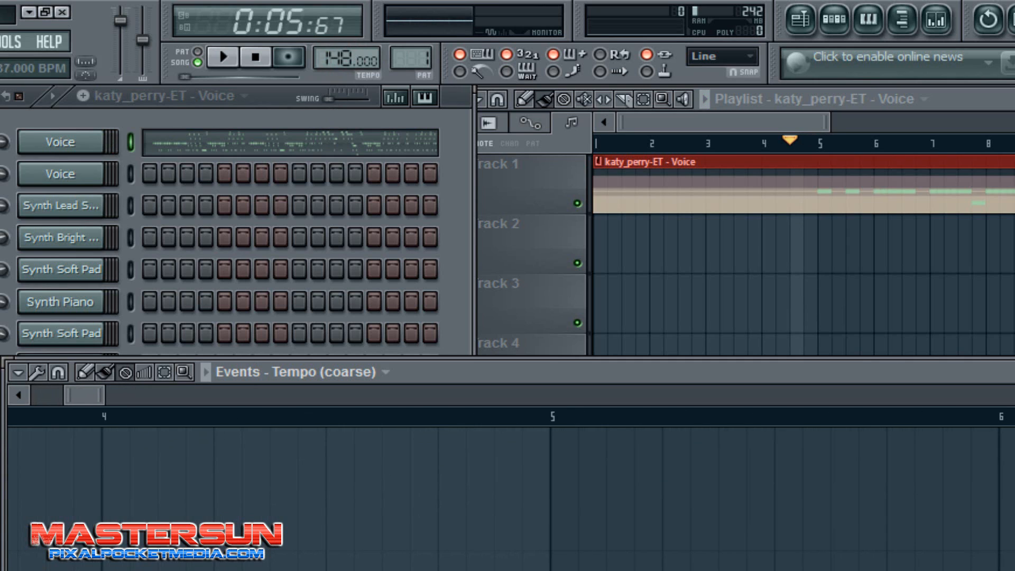
drag(78, 392, 48, 570)
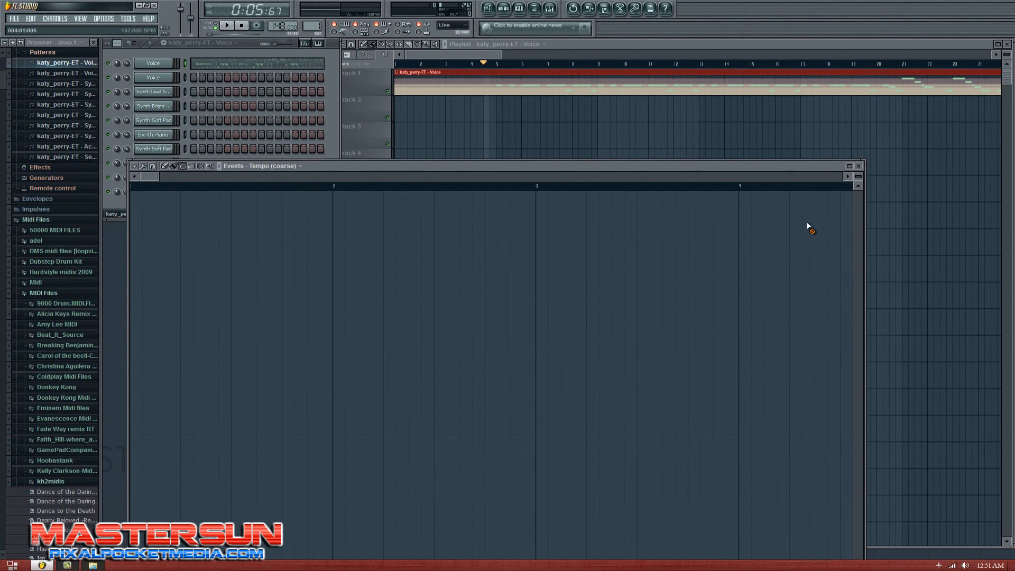
click(858, 166)
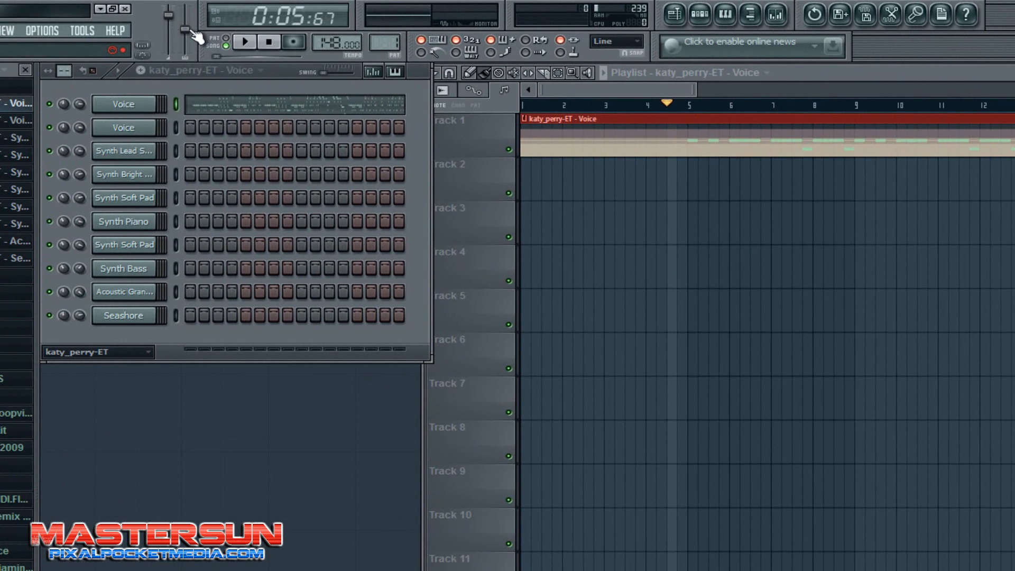
Step: Open the event editor from the master pitch control, switch it to Voice - Patch number, and erase all its events
right_click(190, 17)
click(219, 58)
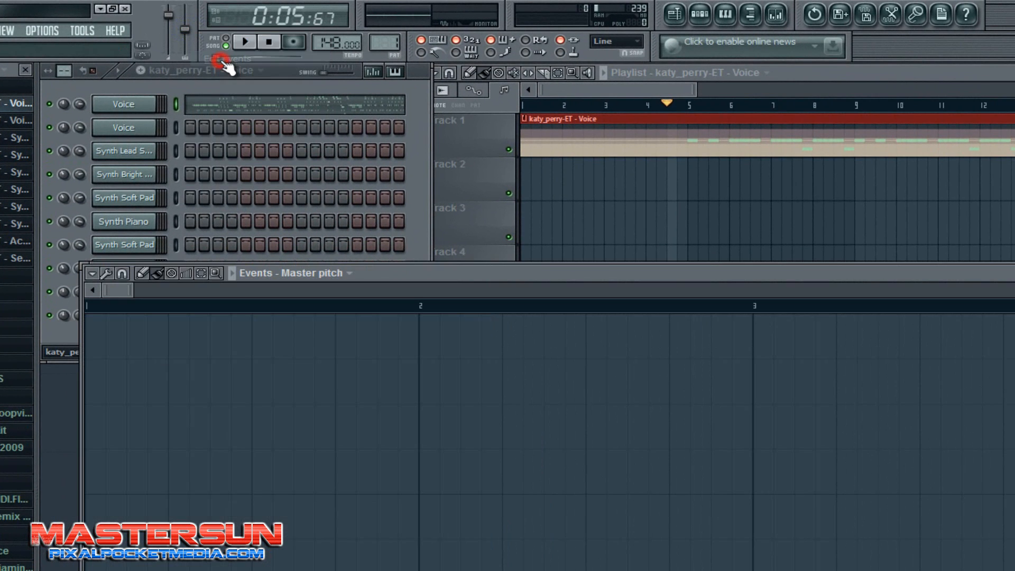
click(306, 272)
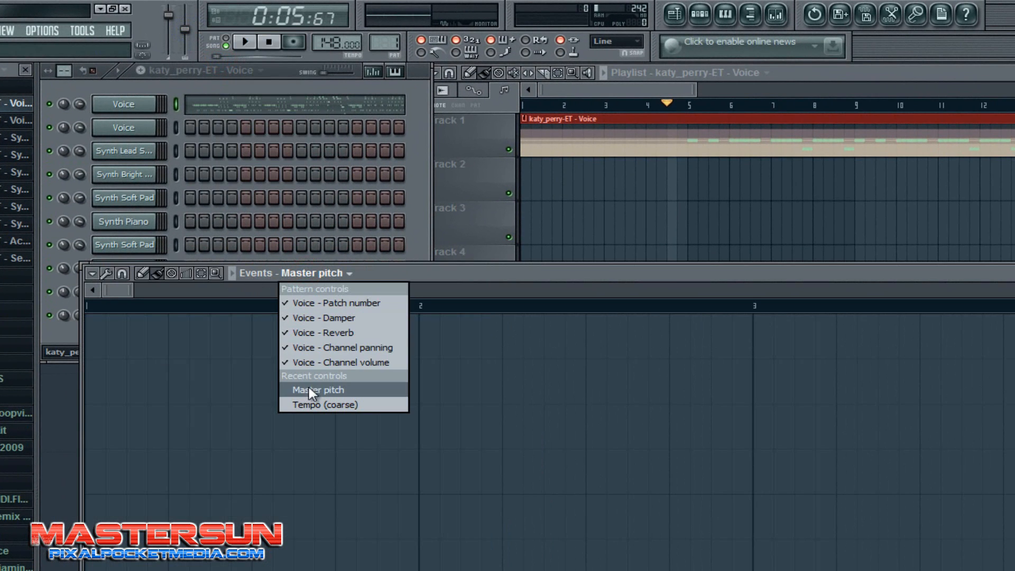
click(323, 304)
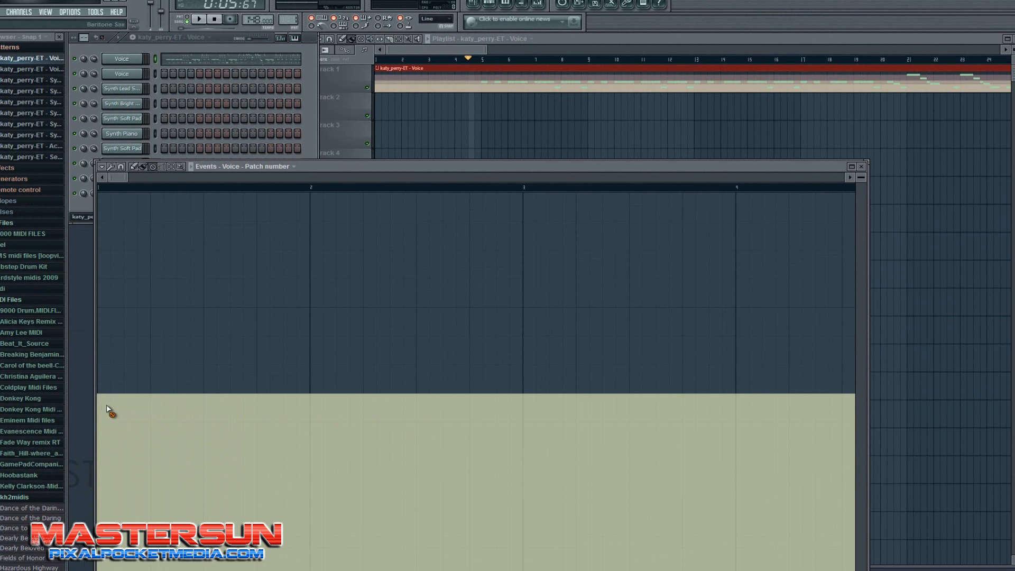
click(220, 166)
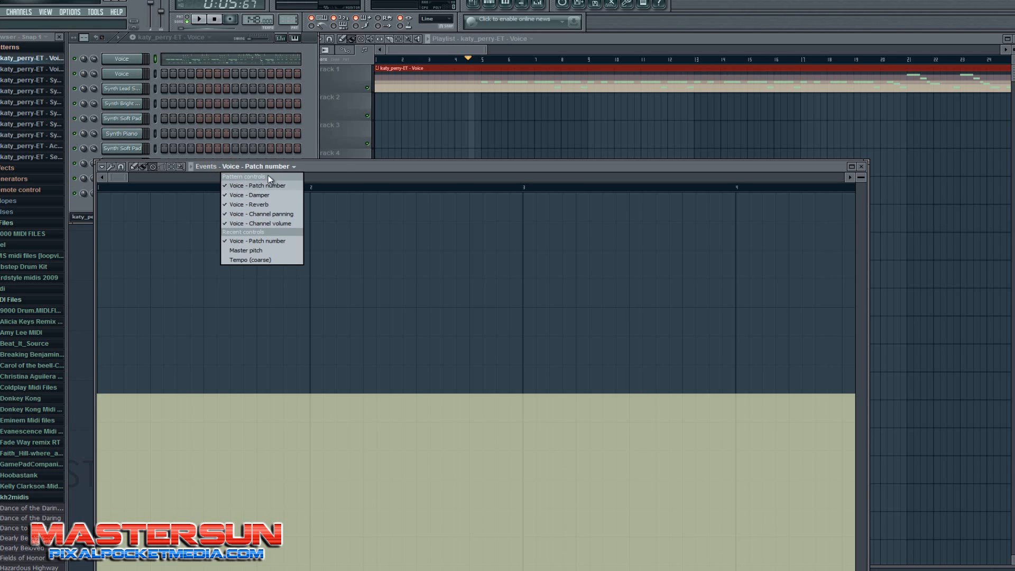
click(342, 166)
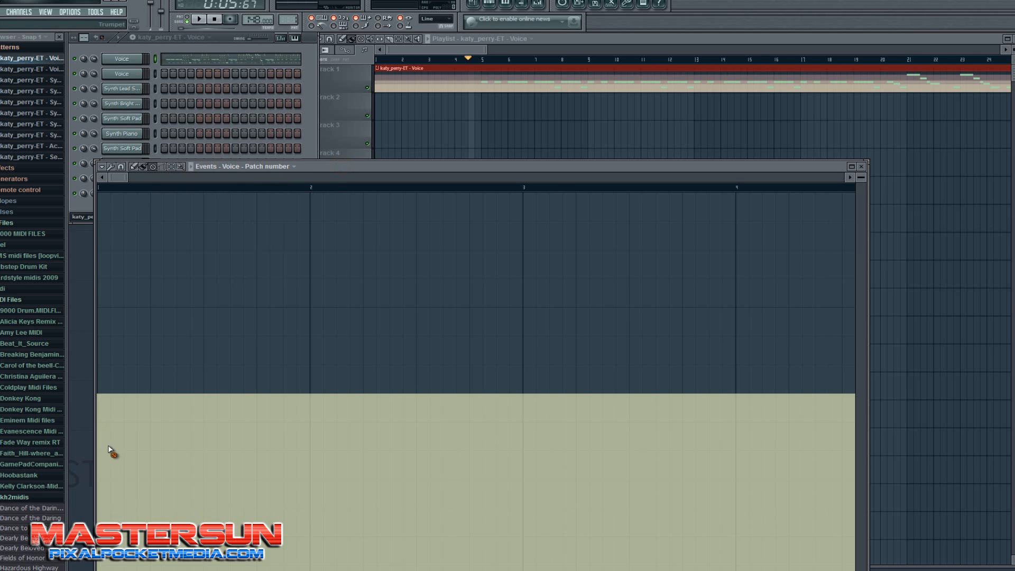
drag(741, 523, 977, 504)
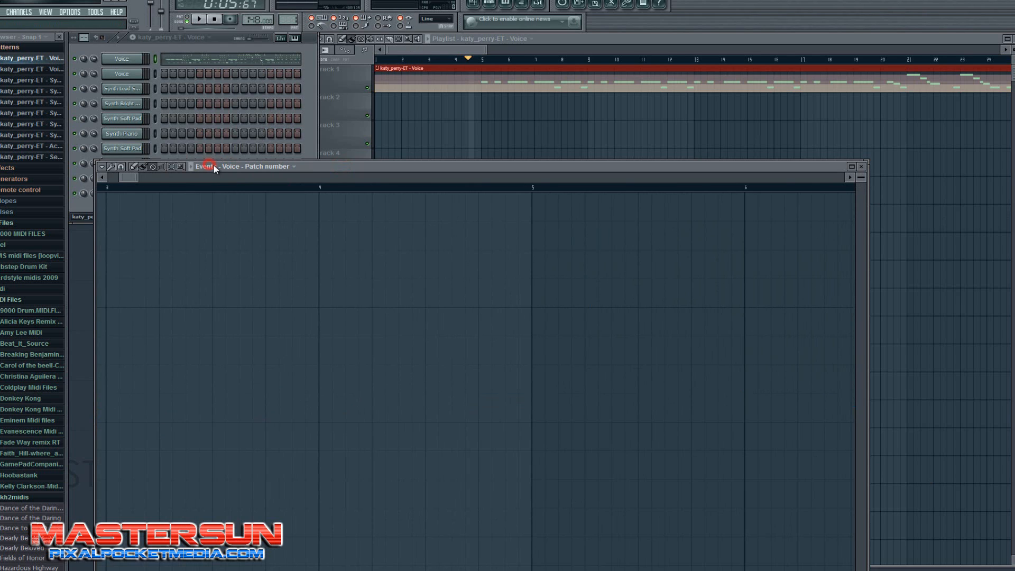
Step: Switch the event editor to Voice - Reverb and erase its events from the start of the pattern onward
click(285, 167)
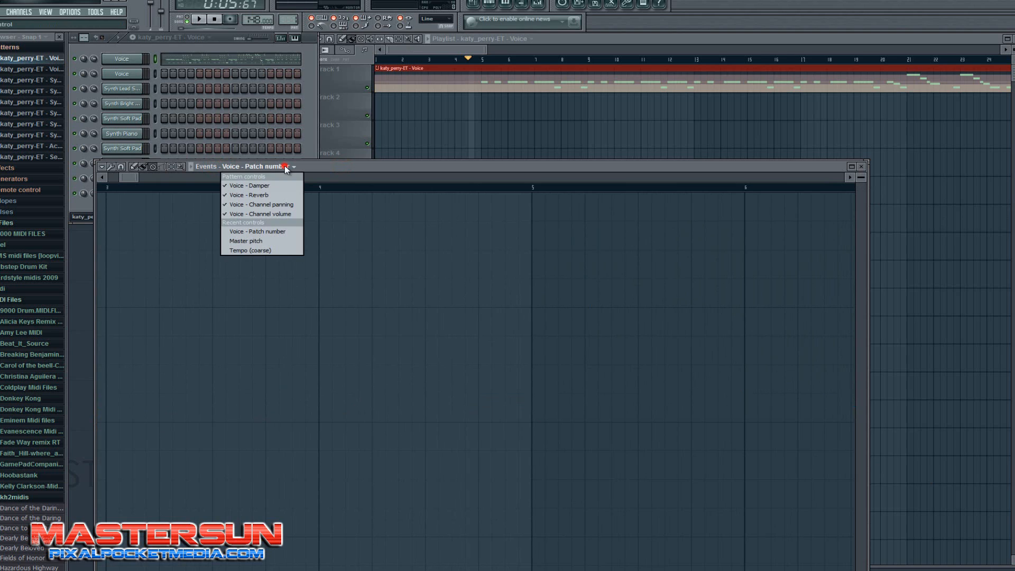
click(255, 195)
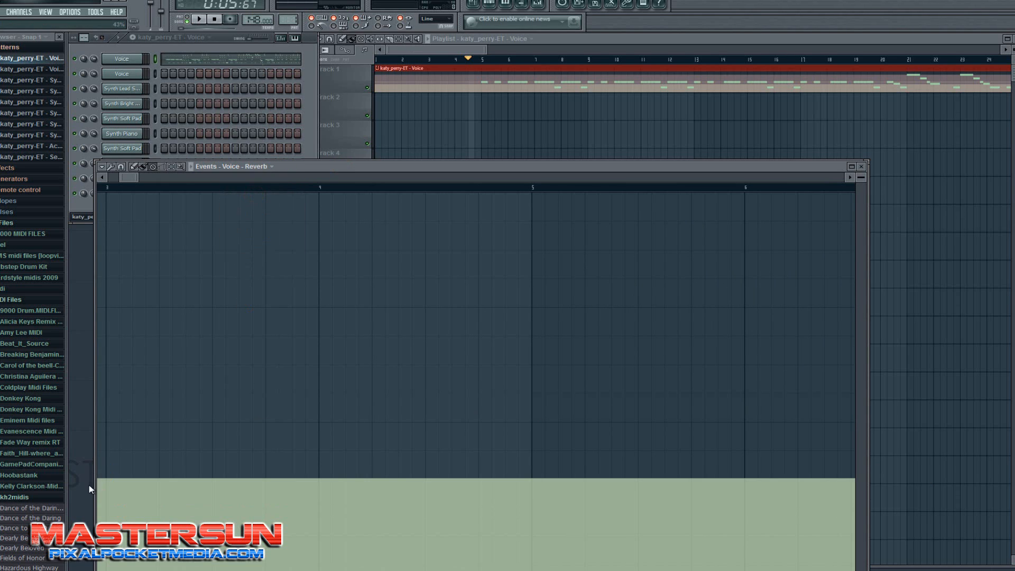
drag(100, 492, 929, 519)
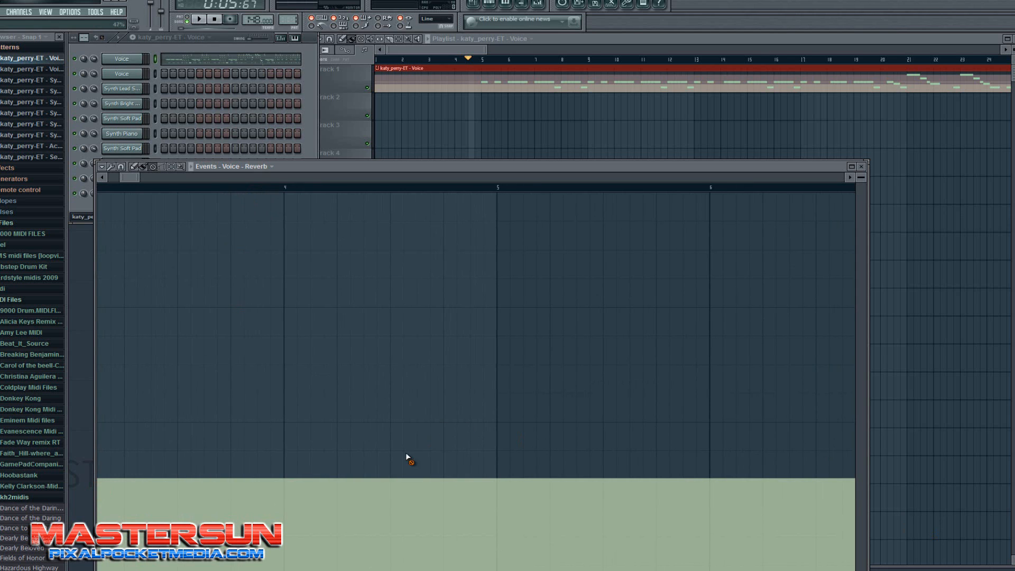
drag(133, 176, 117, 177)
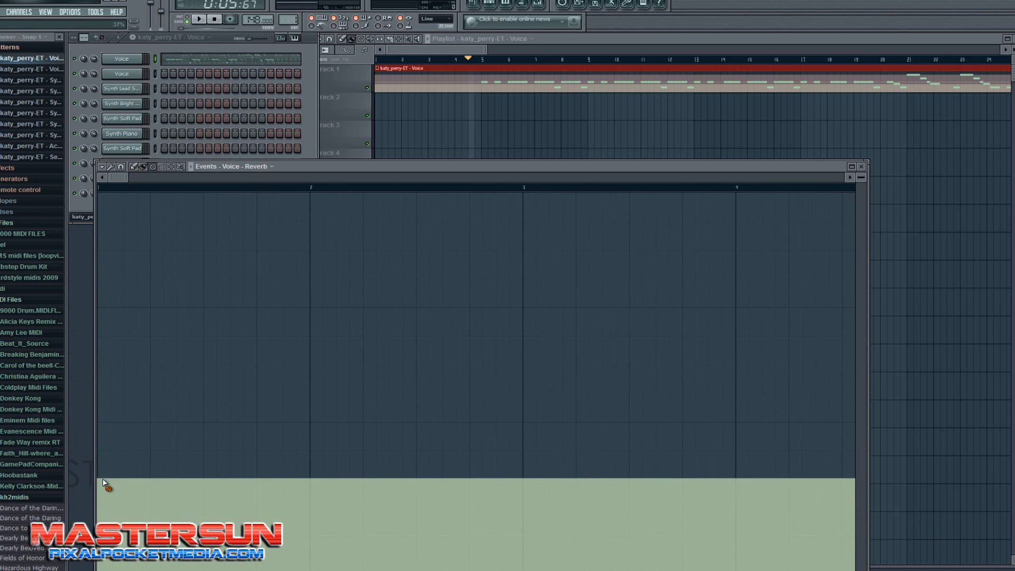
mouse_move(103, 488)
mouse_down()
mouse_move(827, 550)
mouse_move(898, 529)
mouse_move(894, 465)
mouse_up()
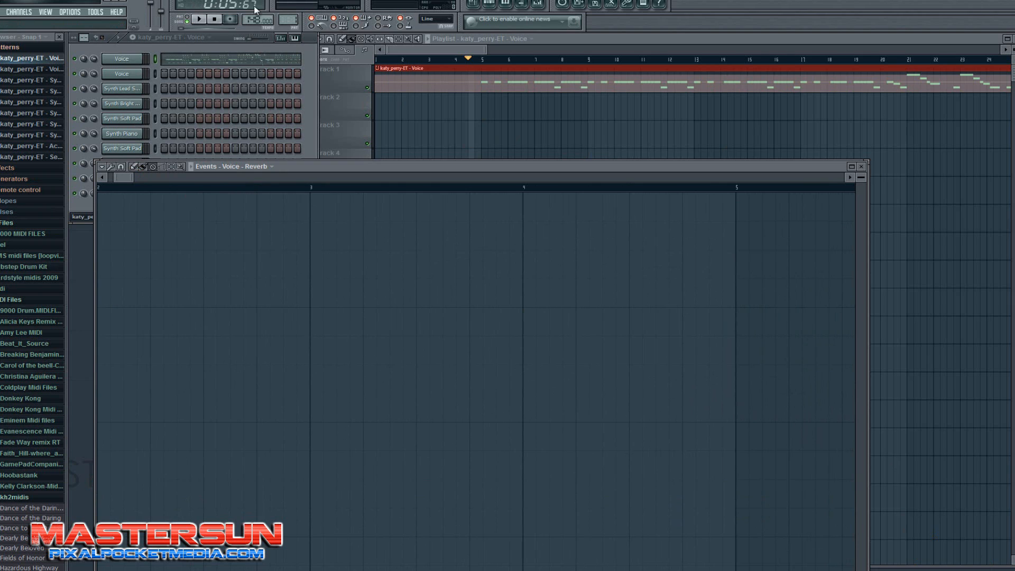
Step: Erase the Voice - Channel volume events from bar 1 onward and close the event editor
click(197, 38)
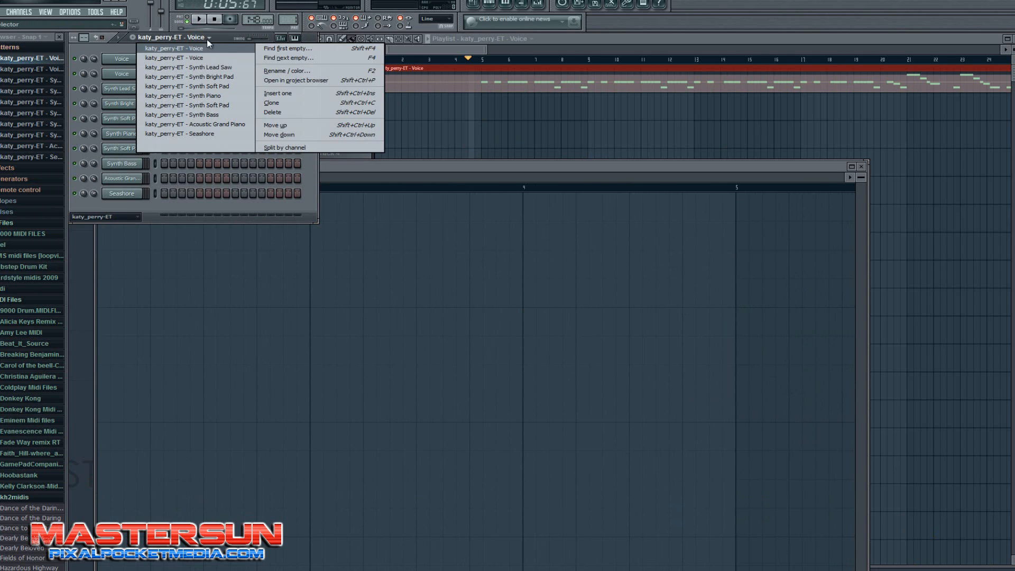
click(197, 37)
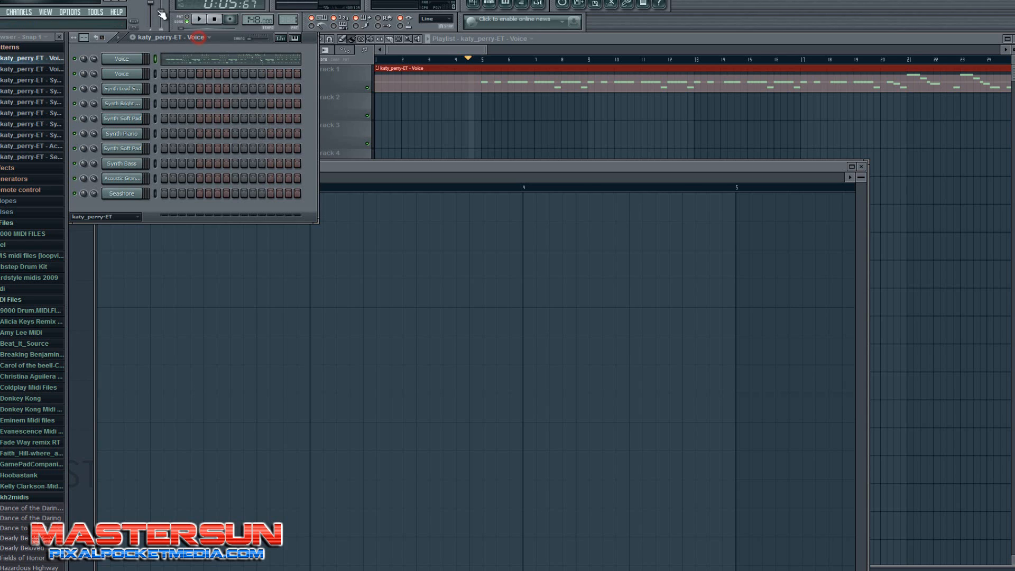
click(357, 161)
click(270, 167)
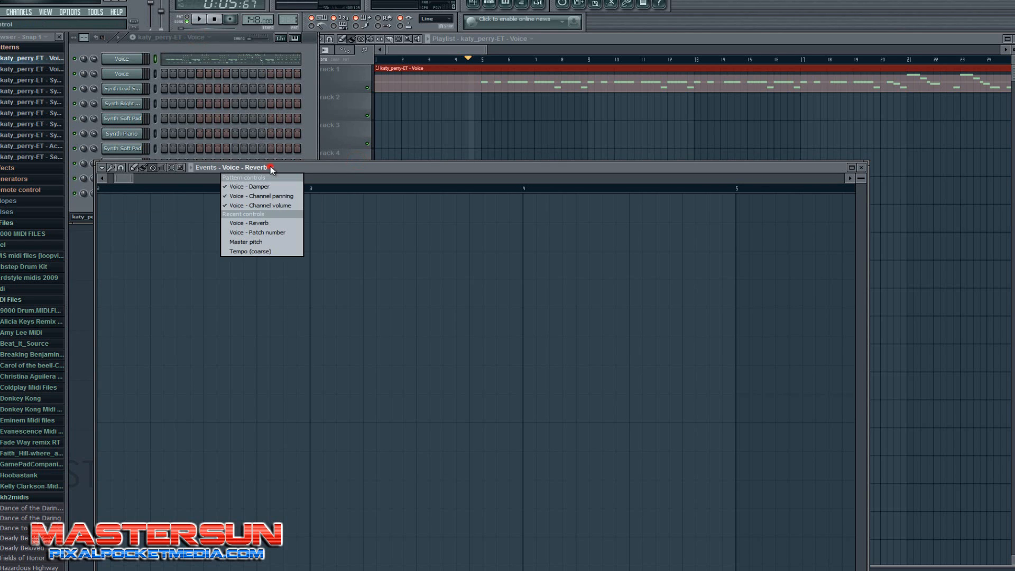
click(267, 207)
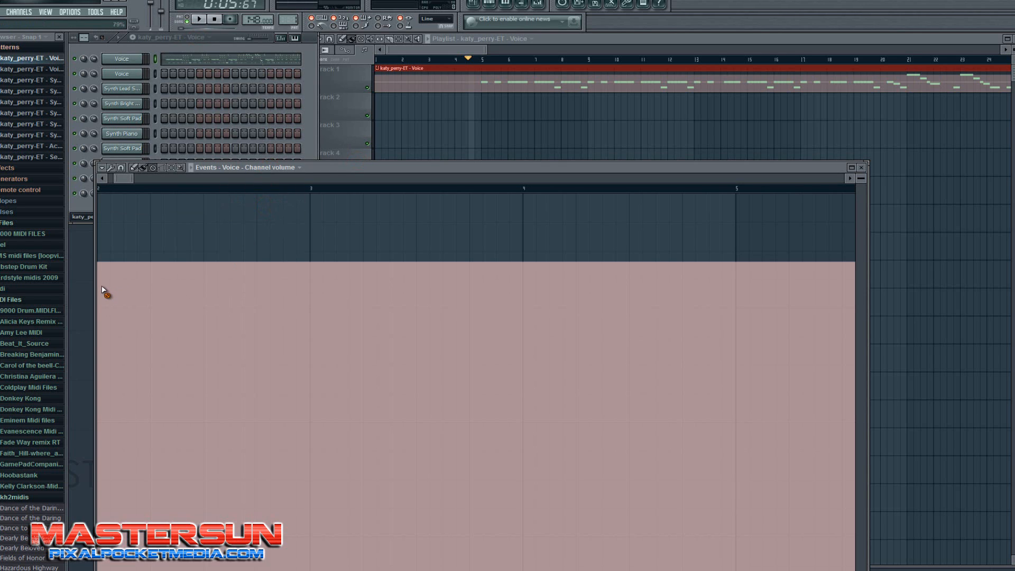
drag(102, 286, 1011, 413)
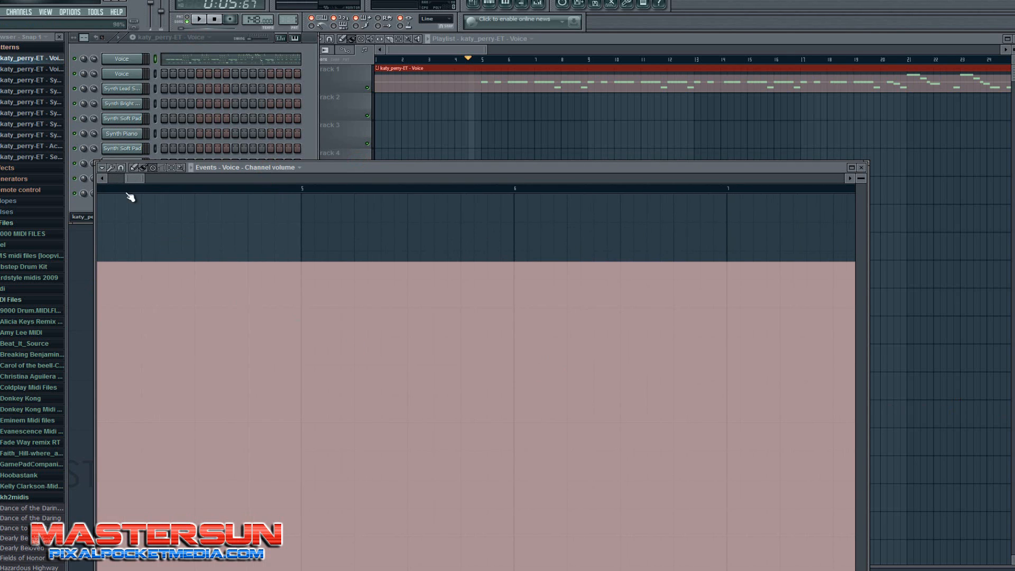
drag(128, 178, 58, 185)
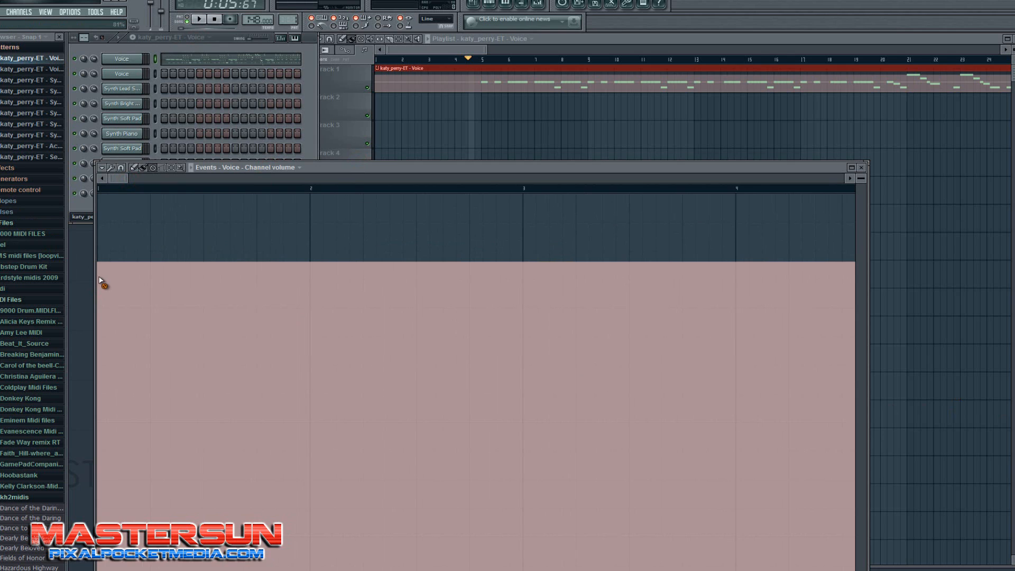
drag(100, 279, 724, 376)
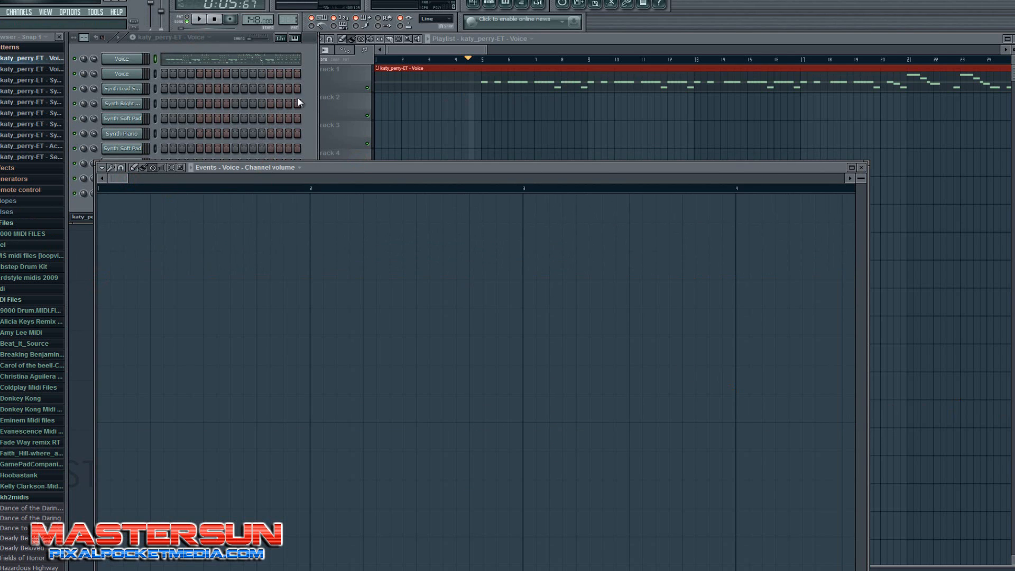
click(863, 168)
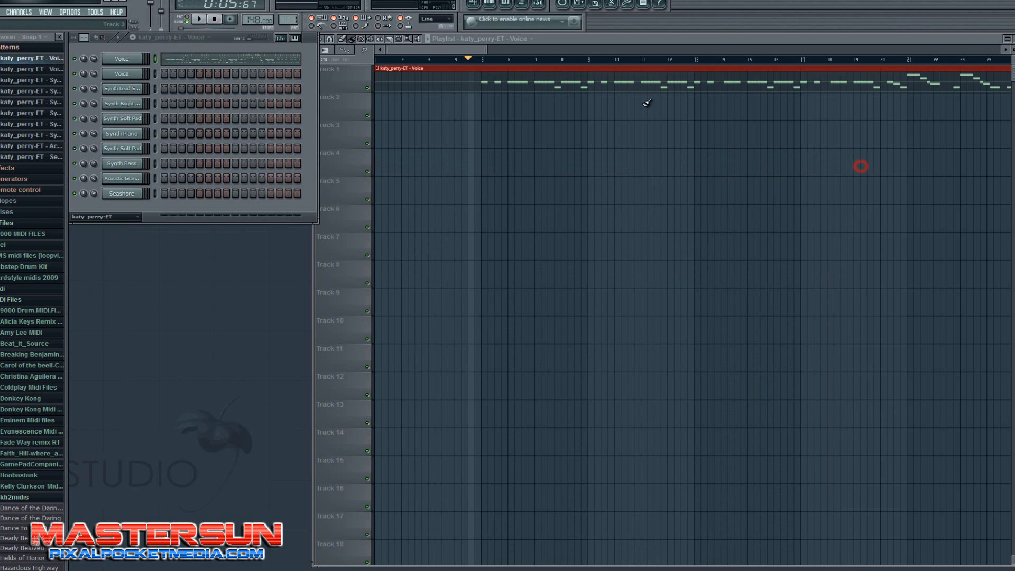
Step: Reopen the event editor for the first Voice channel from its channel volume control
drag(431, 47, 319, 45)
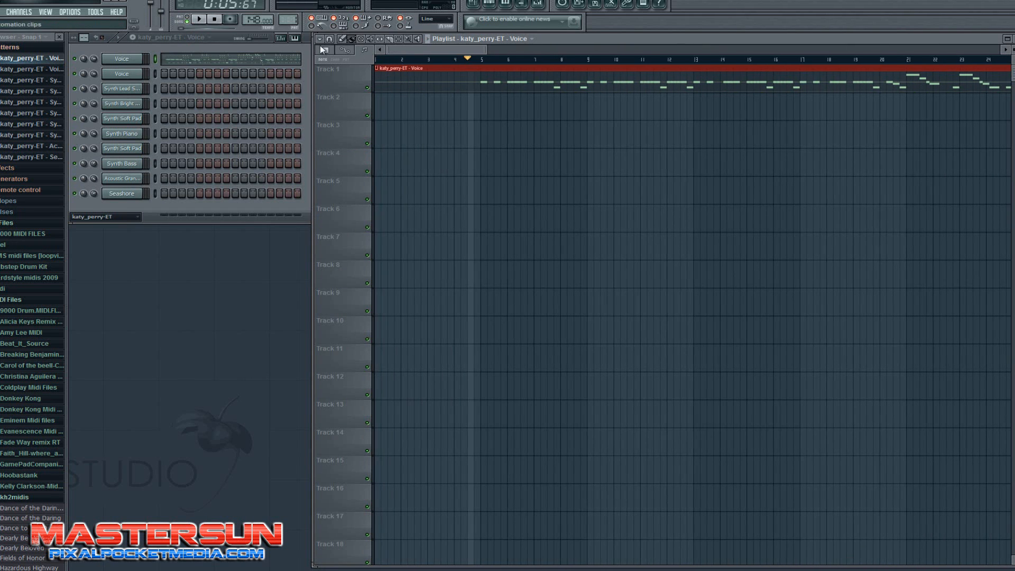
right_click(94, 58)
click(106, 66)
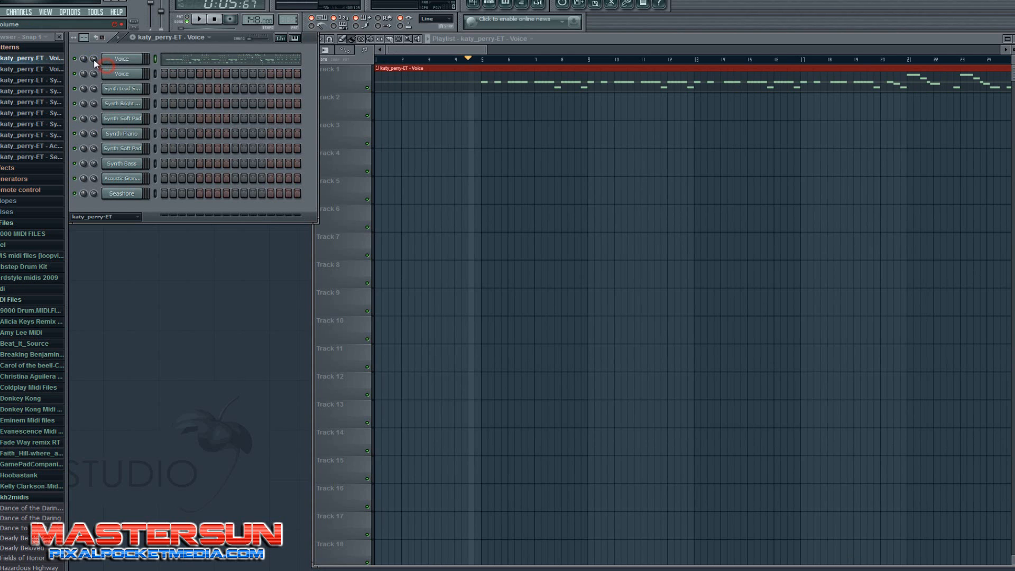
right_click(93, 58)
click(107, 78)
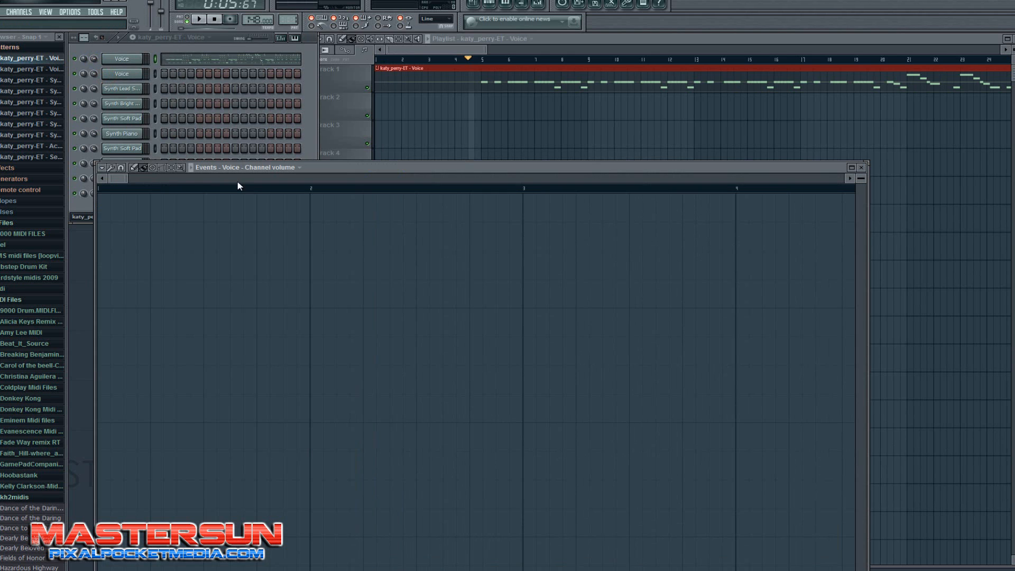
Step: Examine the Voice - Damper and Voice - Channel panning events across a wider range of bars
drag(124, 174, 98, 182)
click(274, 168)
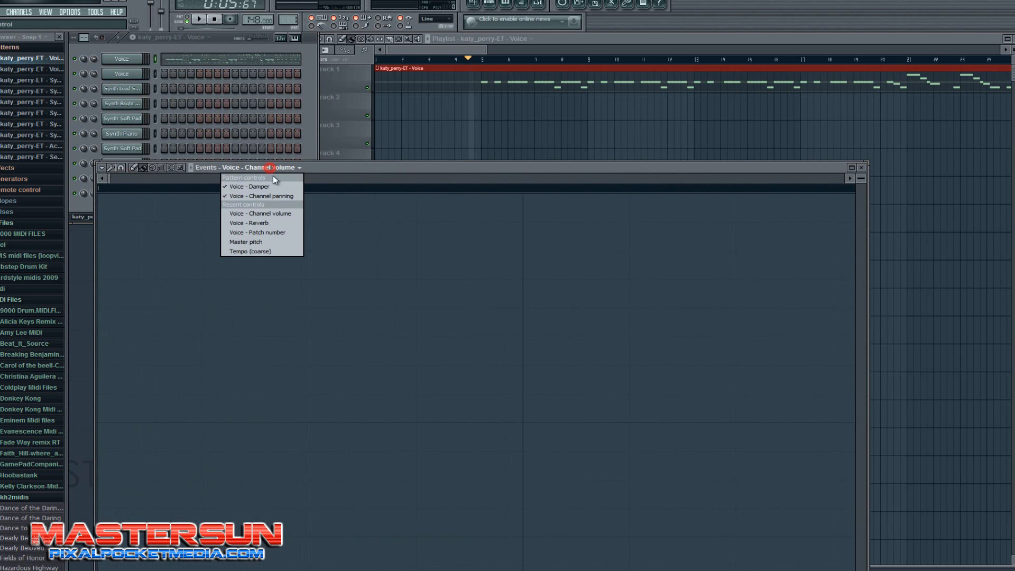
click(274, 188)
click(274, 168)
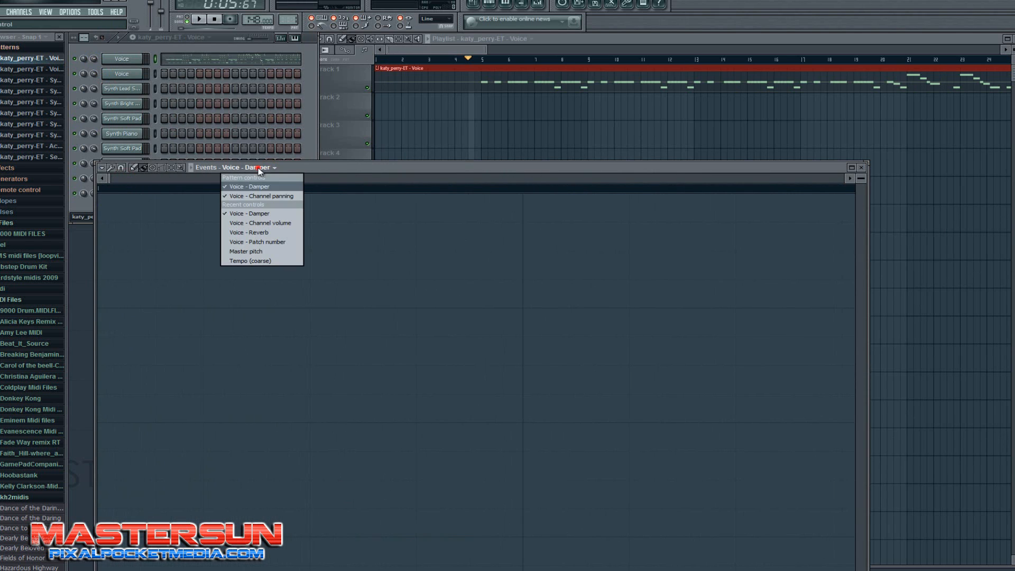
click(252, 199)
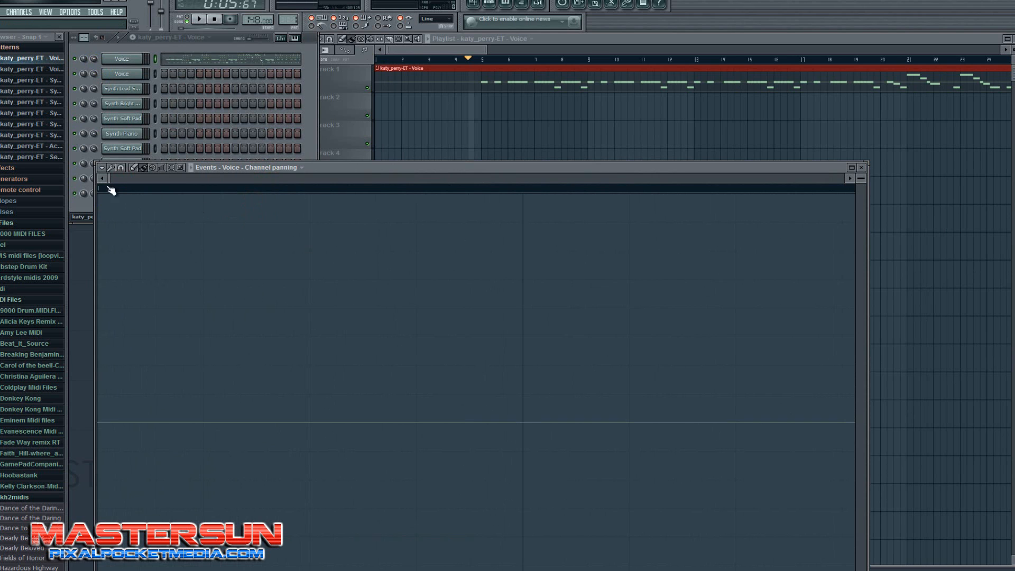
drag(110, 179, 154, 180)
click(230, 167)
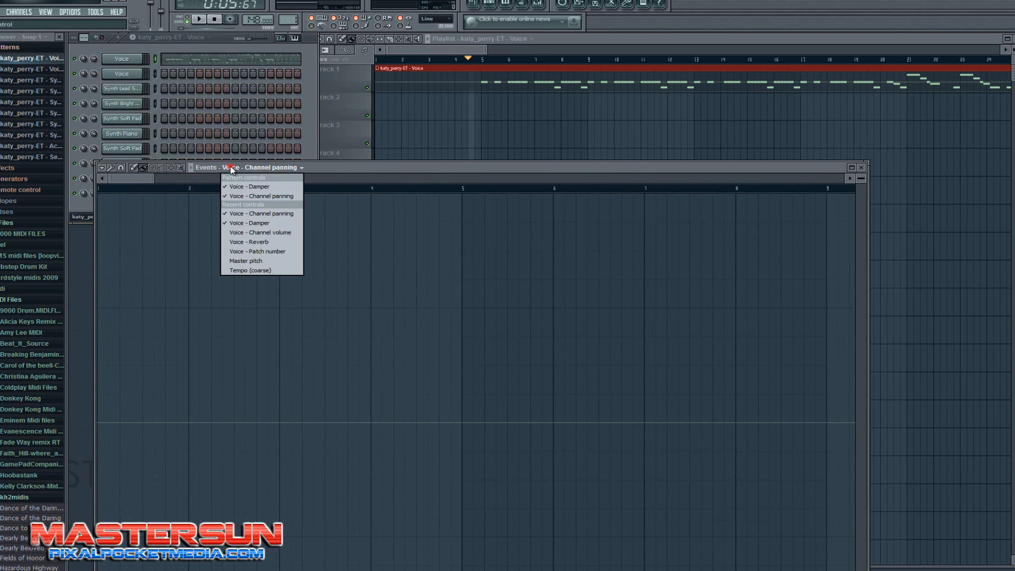
click(252, 188)
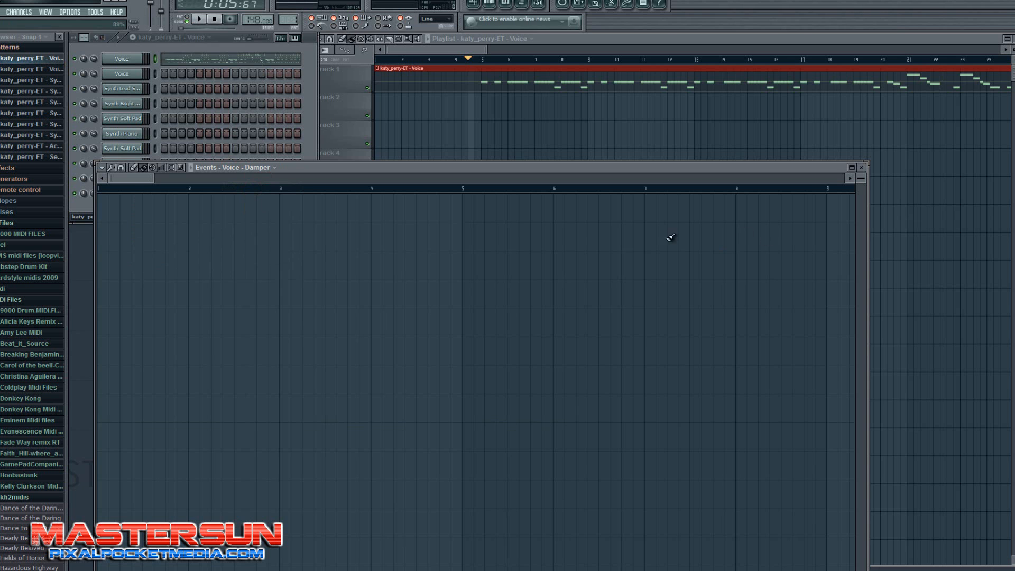
drag(143, 185, 200, 177)
Step: Switch the event editor to Voice - Channel panning and erase its events along the pattern with the Delete tool
click(227, 167)
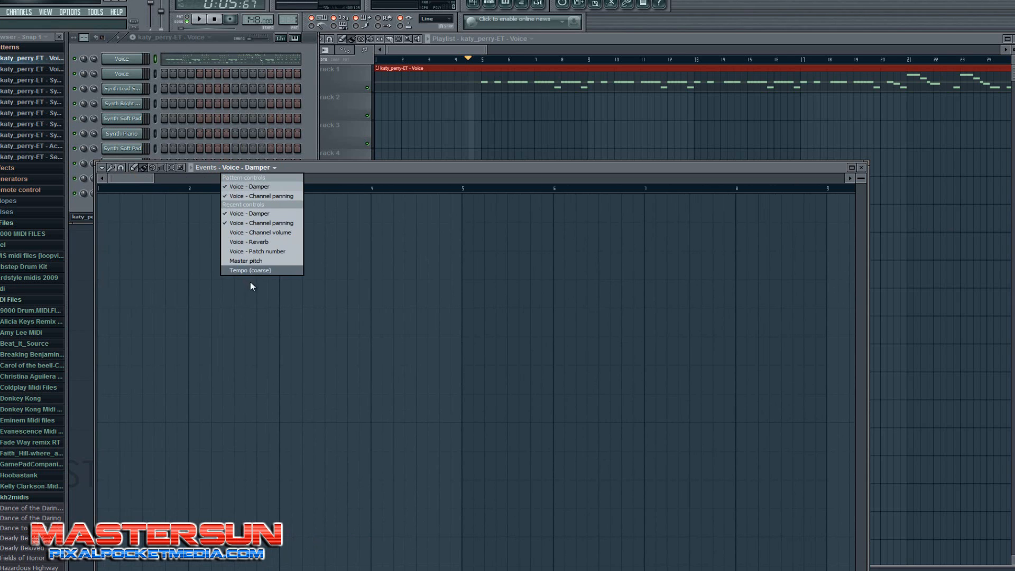
click(262, 196)
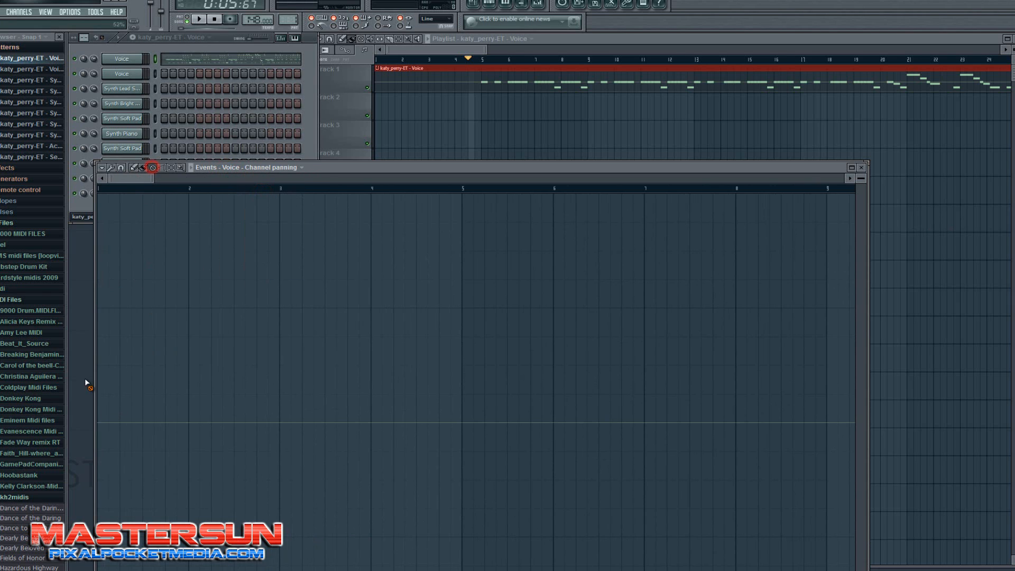
drag(238, 458, 742, 368)
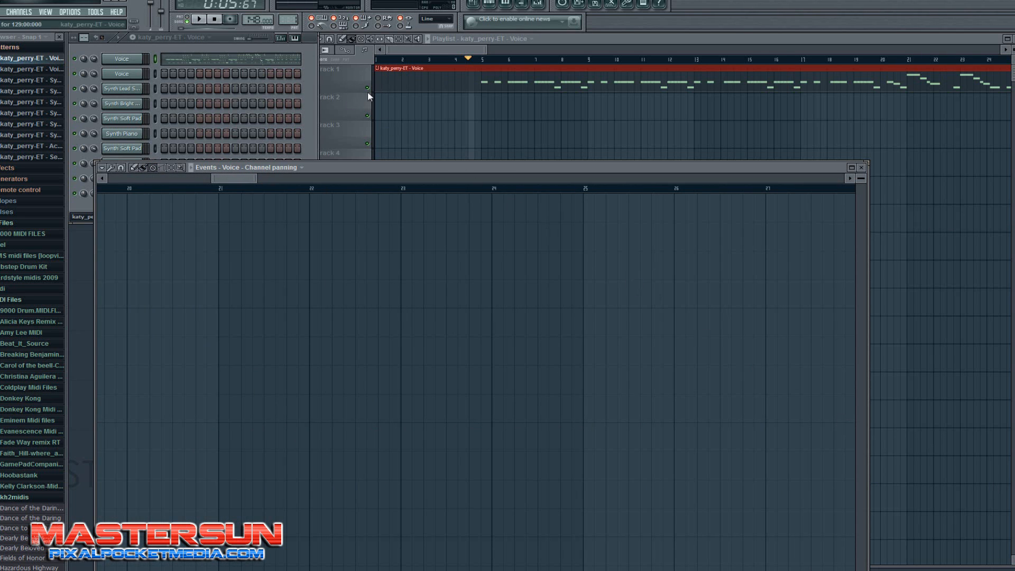
Step: Switch the event editor to Voice - Damper, check for events from bar 1 at different vertical zoom levels, and close the editor
click(213, 170)
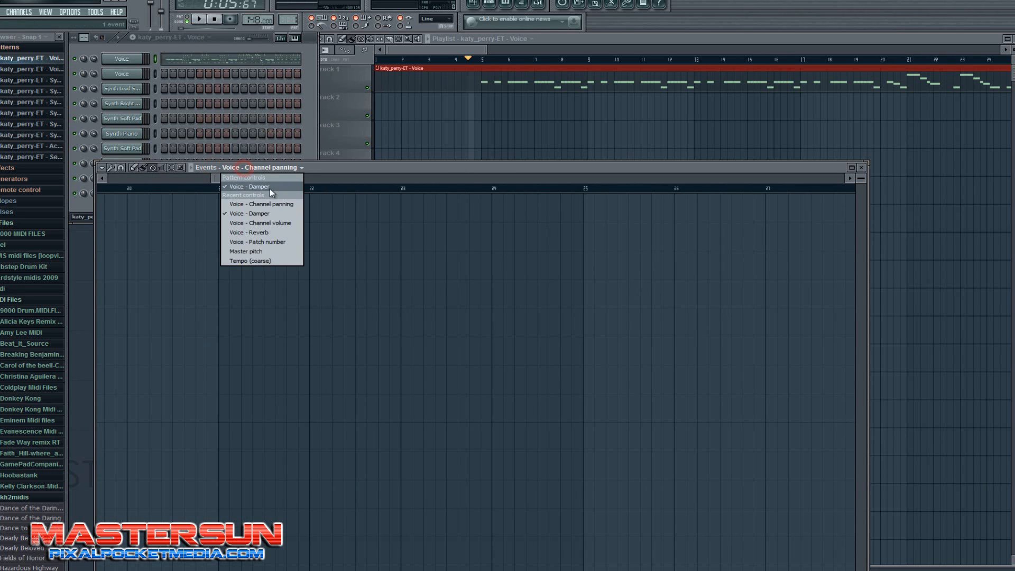
click(270, 188)
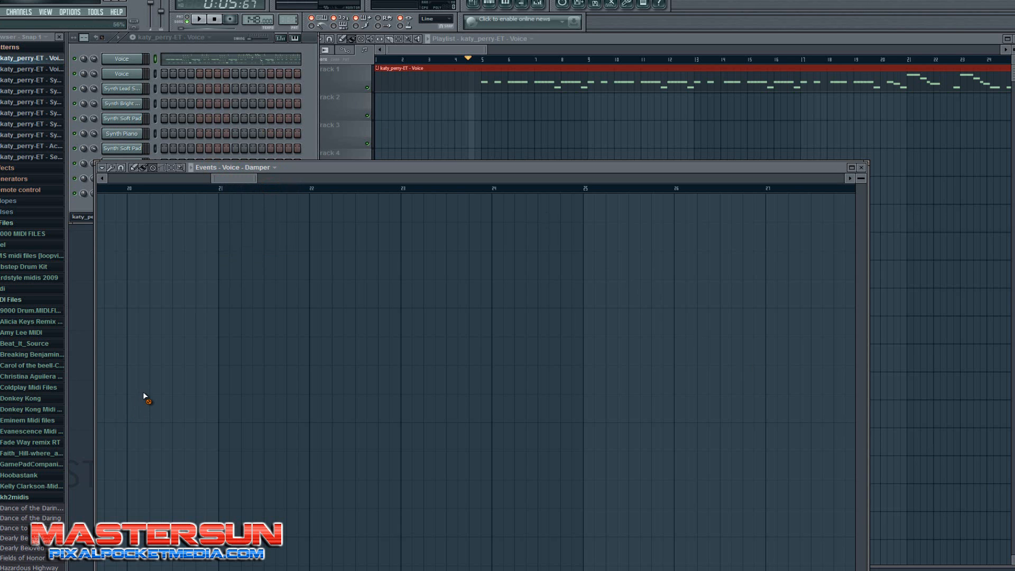
drag(812, 165, 815, 80)
drag(236, 95, 133, 94)
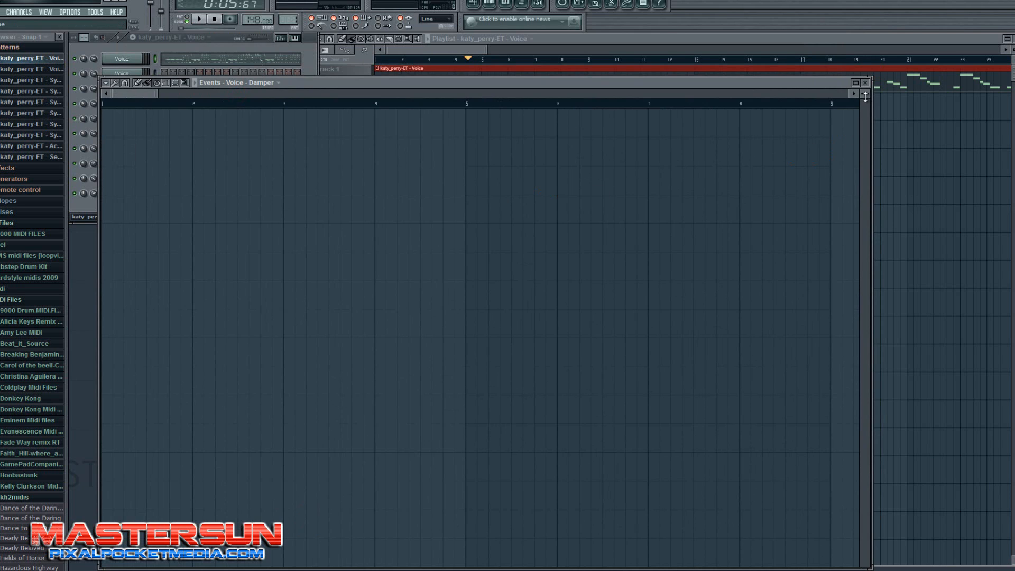
drag(875, 143, 880, 50)
drag(865, 556, 866, 305)
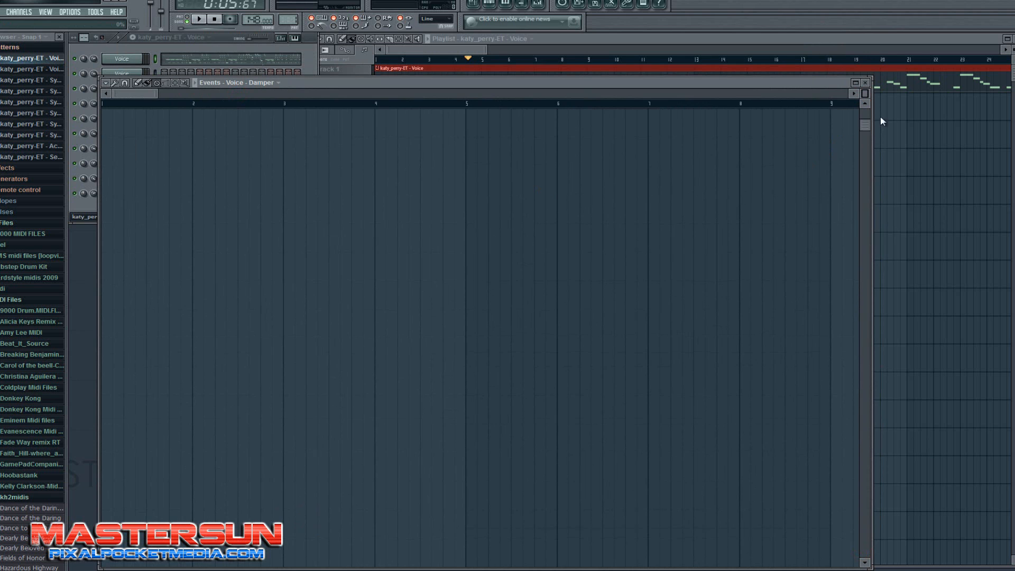
drag(132, 94, 32, 178)
click(261, 83)
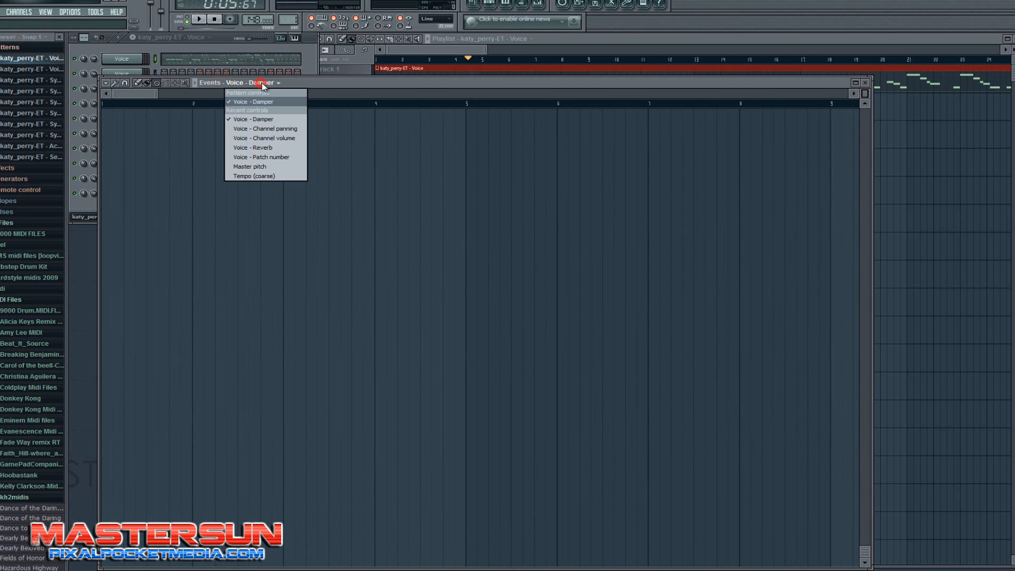
click(266, 103)
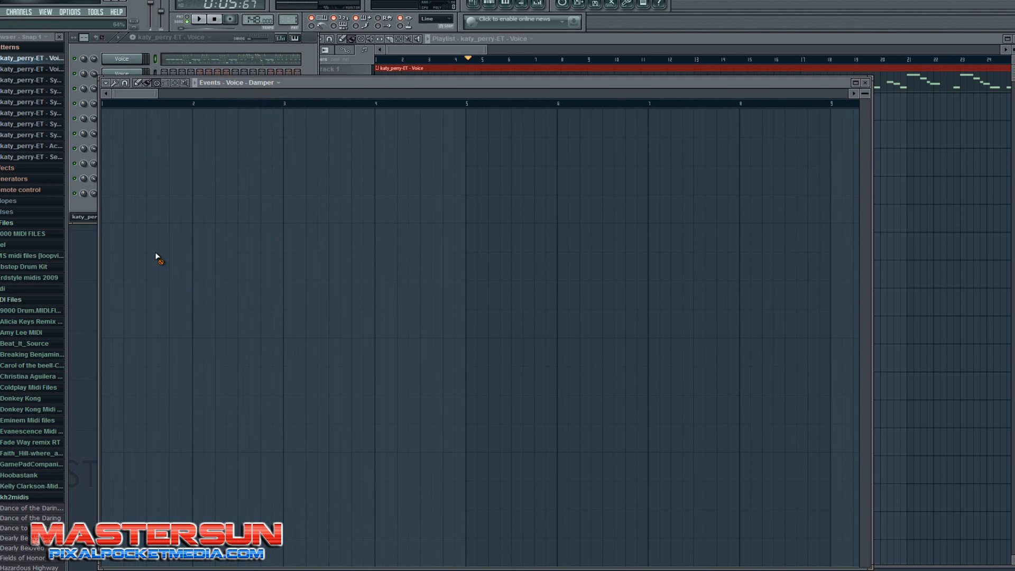
drag(134, 99, 21, 330)
click(867, 83)
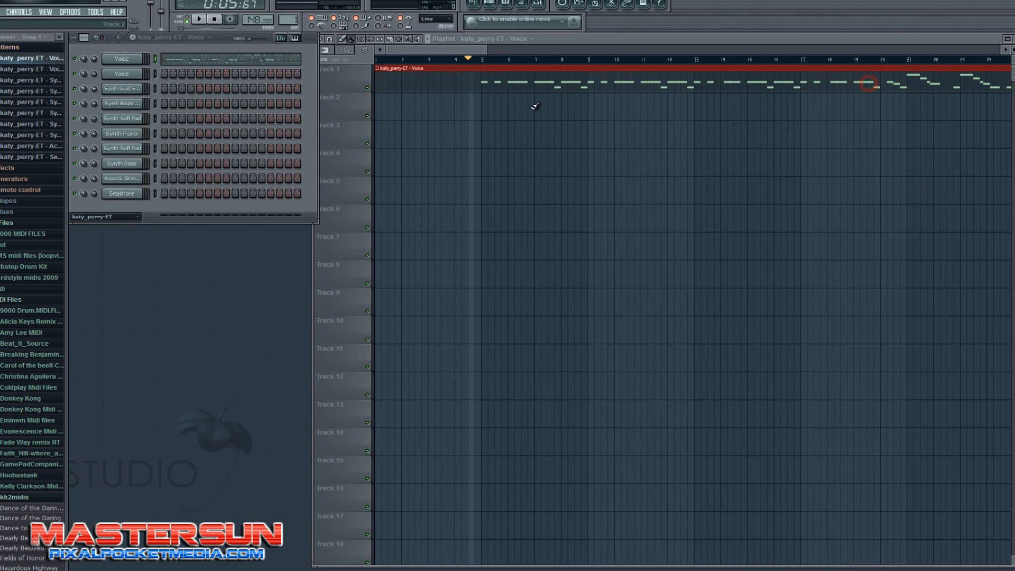
Step: Play the Voice track in the playlist from just before bar 5 and stop playback
right_click(93, 59)
click(103, 69)
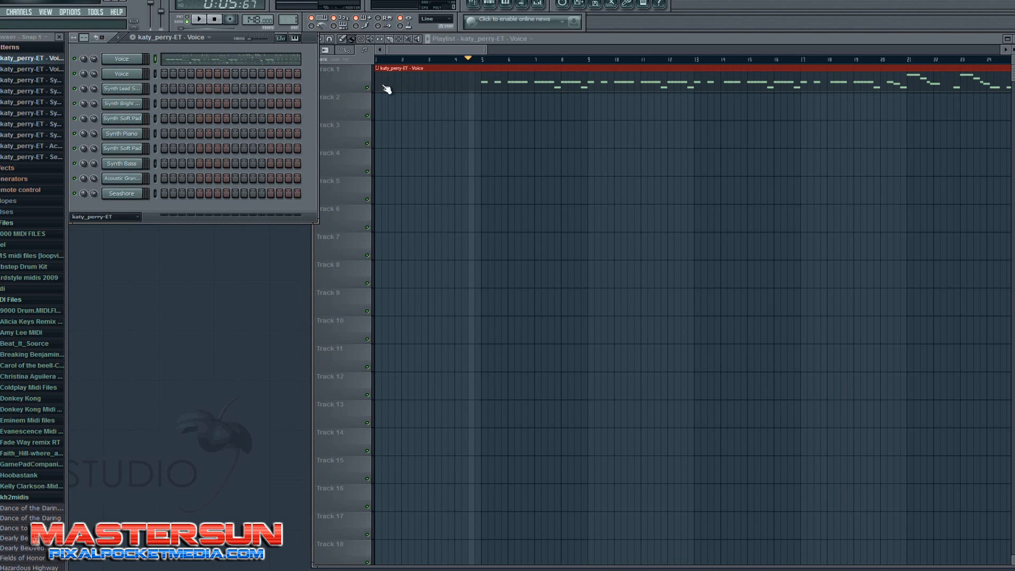
click(185, 21)
drag(442, 49, 211, 61)
click(478, 61)
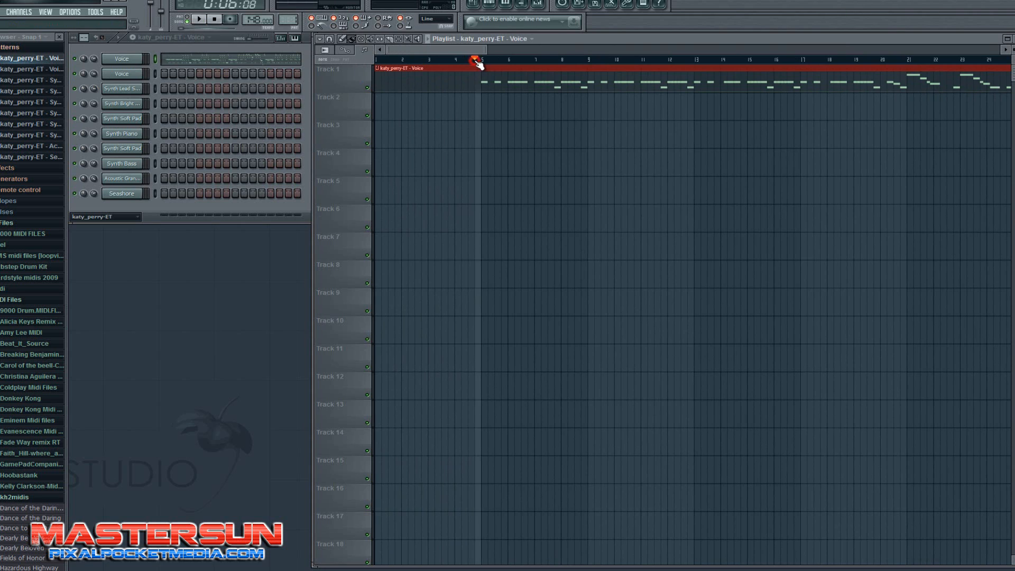
key(space)
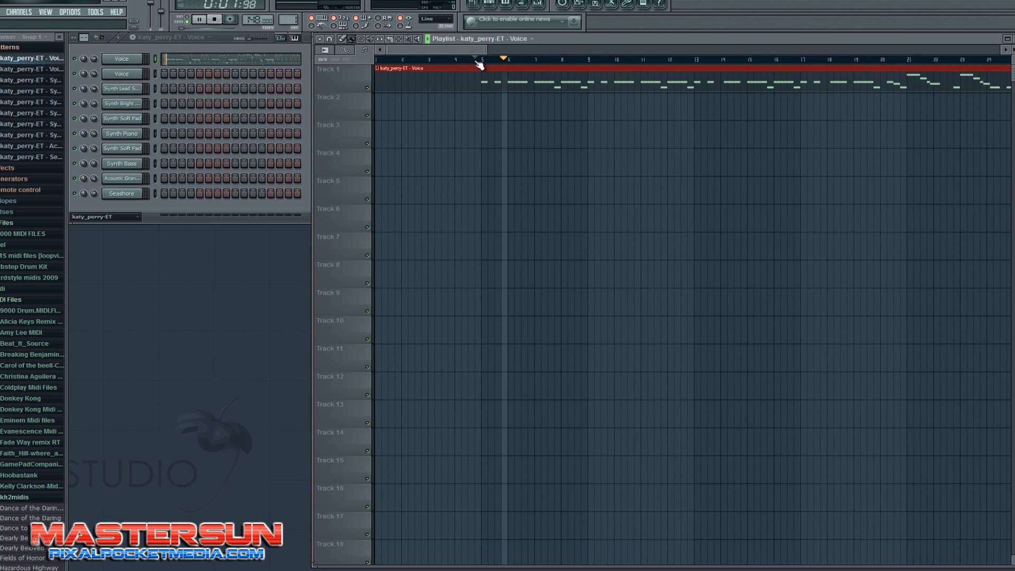
key(space)
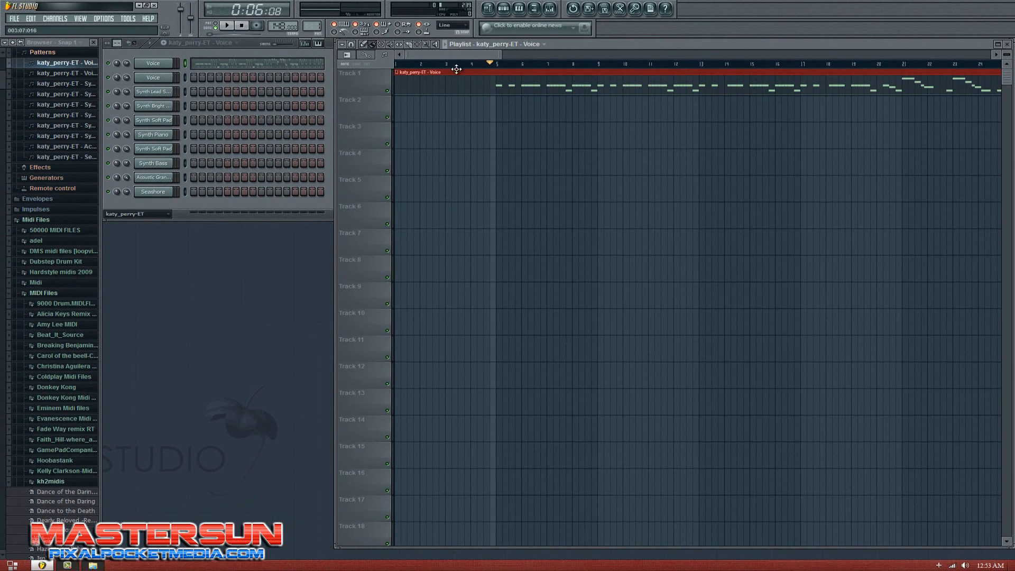
Step: Close FL Studio without saving the untitled project and close the MIDI Files folder window
click(154, 5)
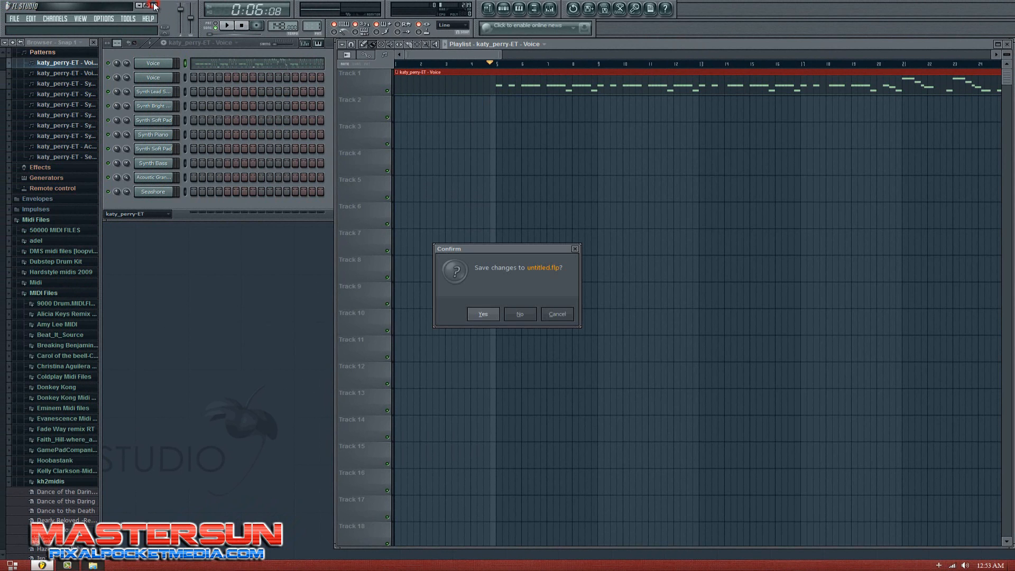
click(527, 318)
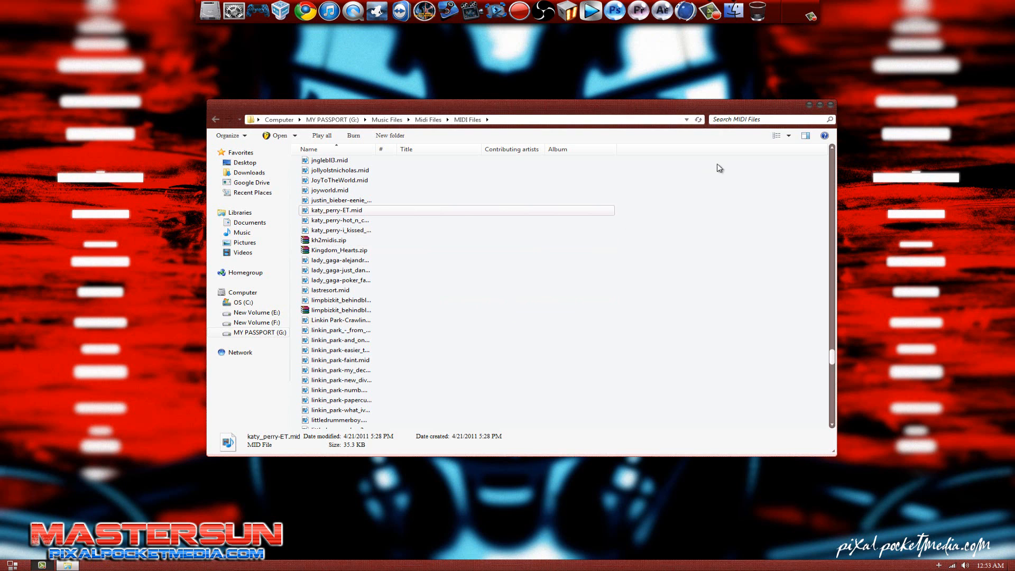
click(830, 105)
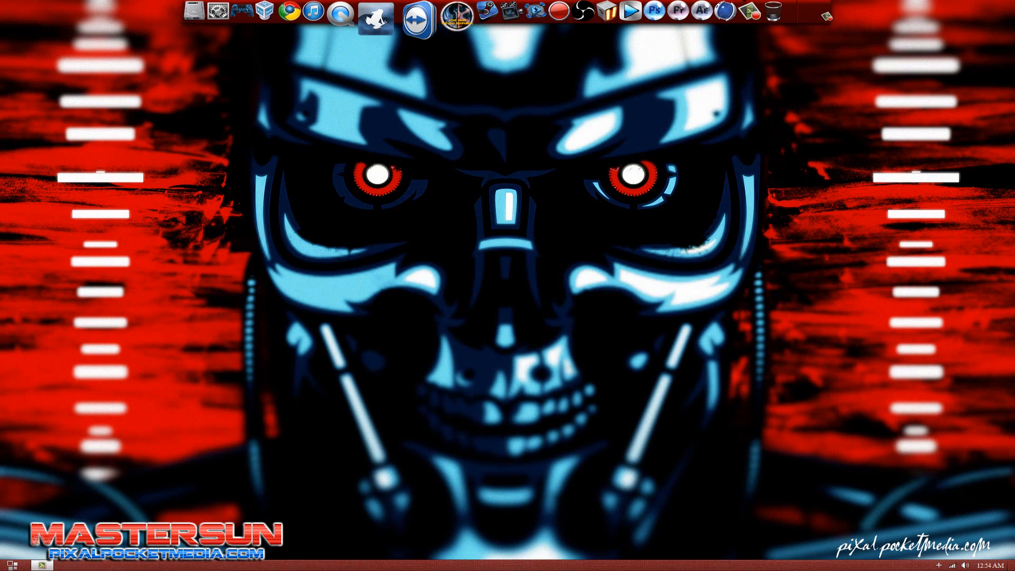
Step: Launch FL Studio 10 (extended memory) and close the Fruity Limiter window
click(11, 565)
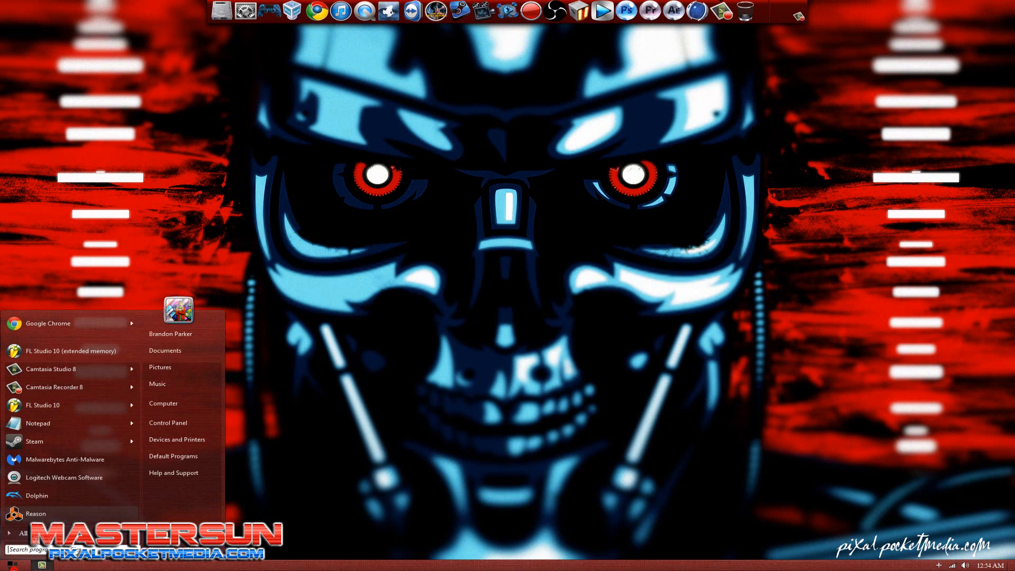
click(107, 350)
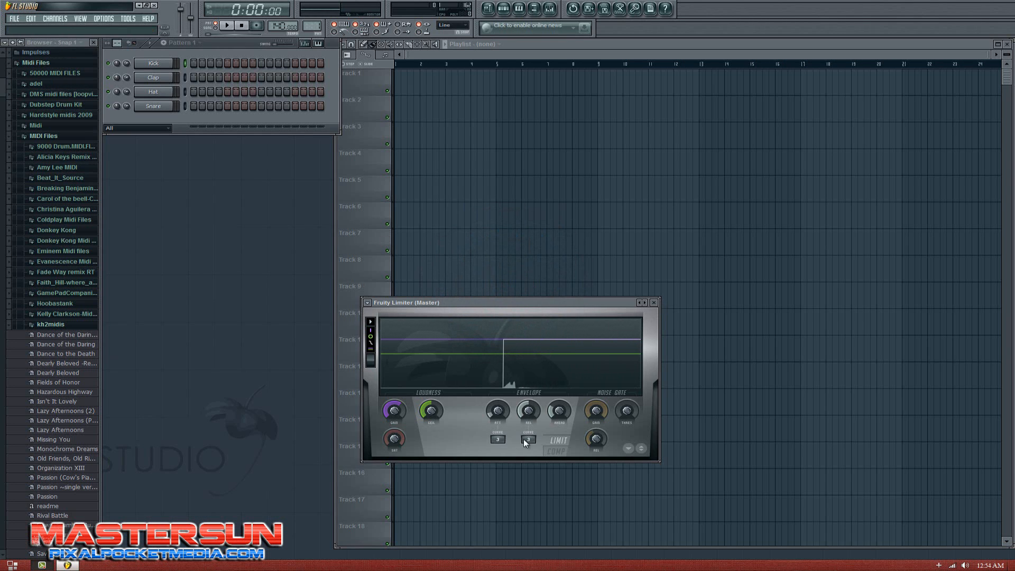
click(654, 303)
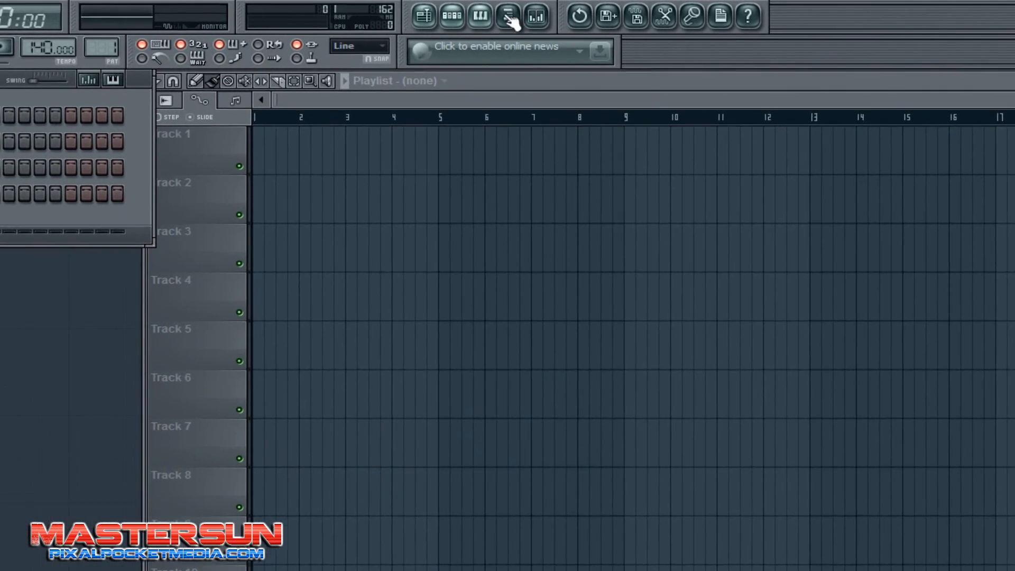
Step: Remove Fruity Limiter from the mixer's Master track by replacing it with (none), and close the mixer
click(549, 9)
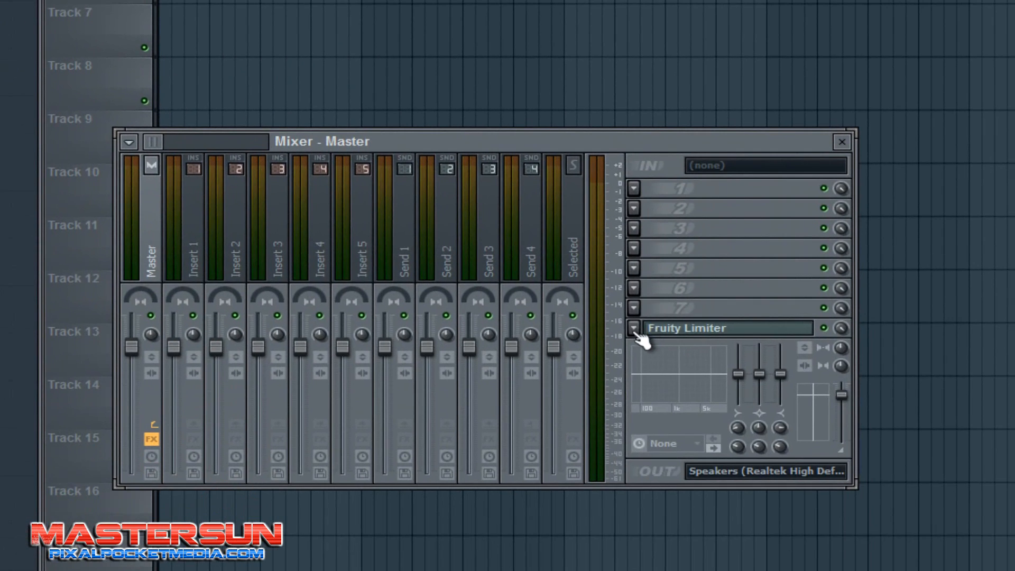
click(636, 331)
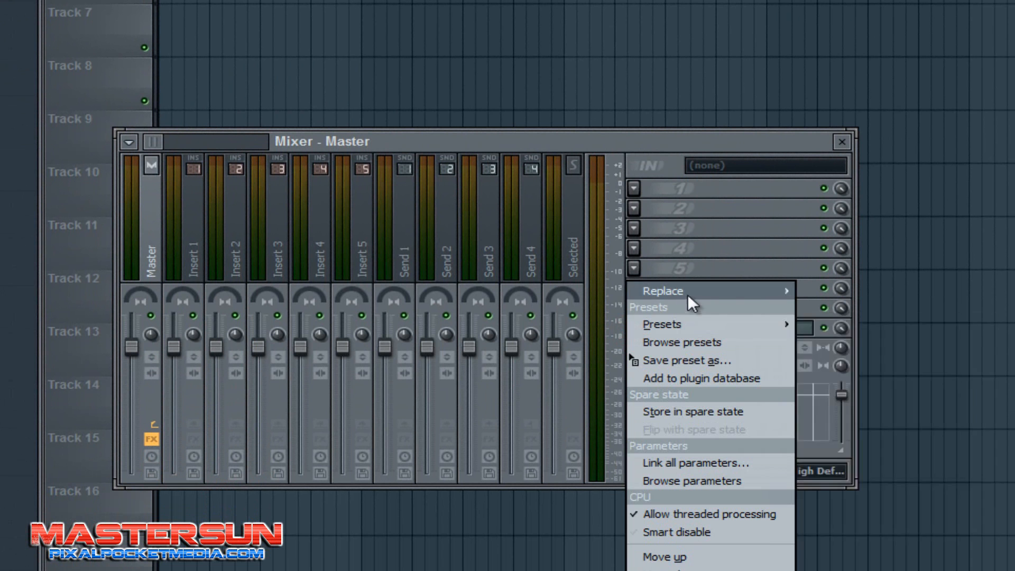
mouse_move(688, 294)
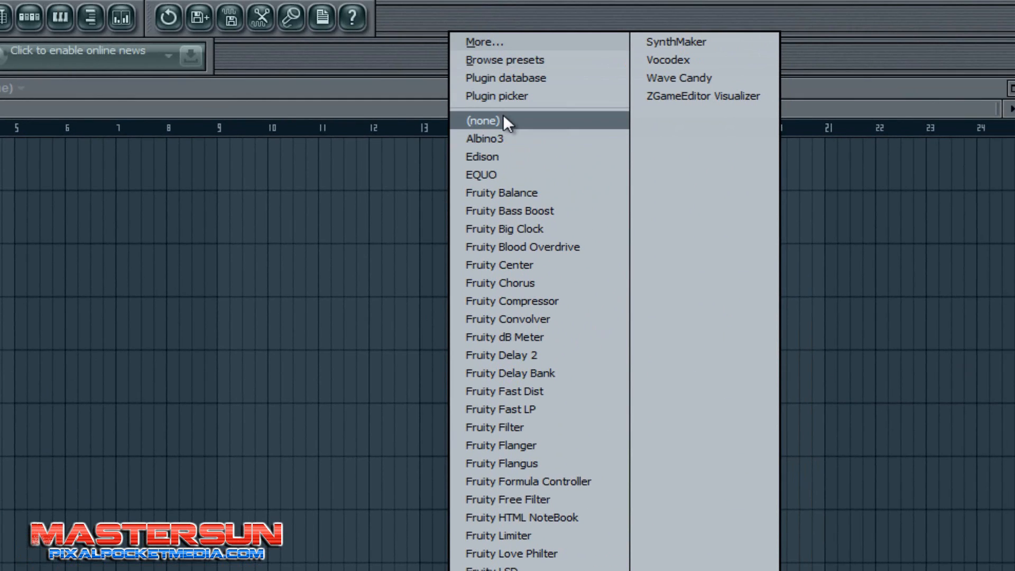
click(503, 121)
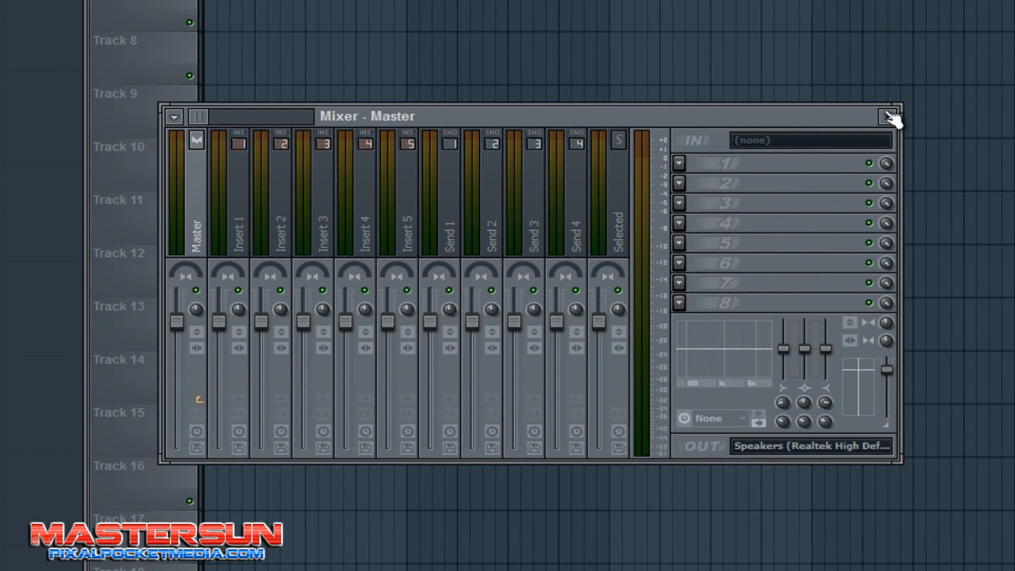
click(890, 118)
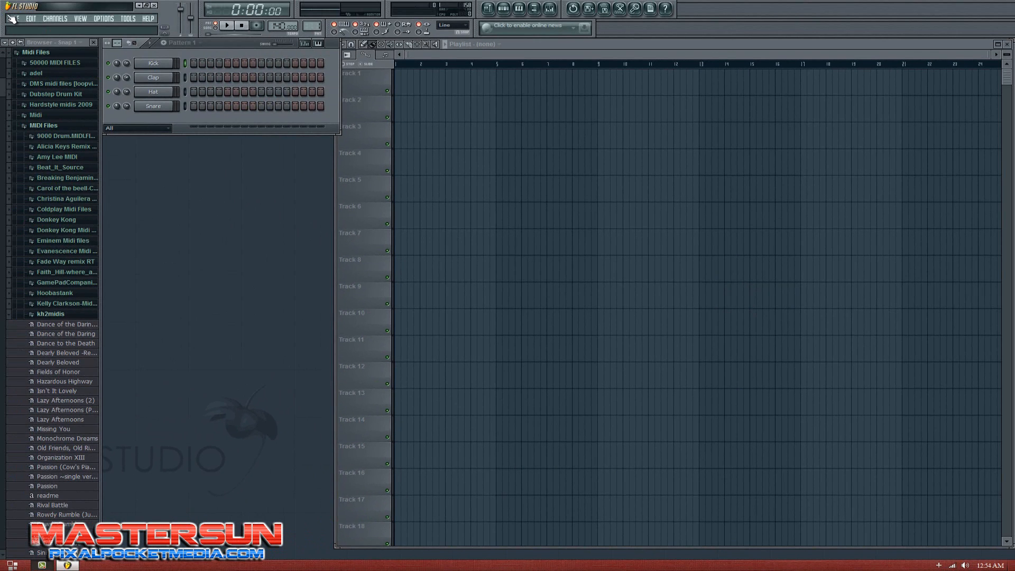
Step: Open the project Linkin Park- Numb Remix V2.flp without saving the untitled project
click(12, 19)
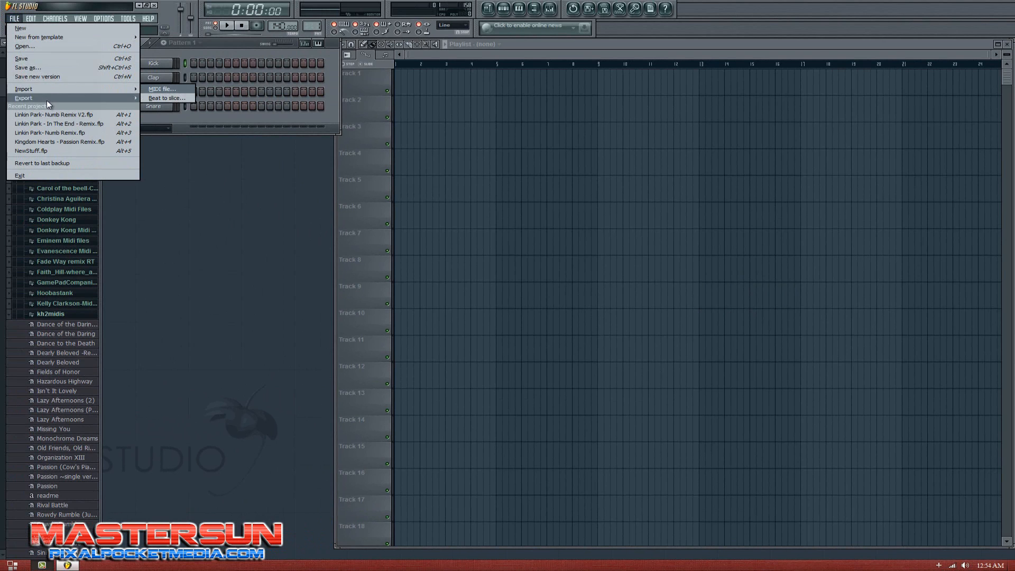
click(40, 46)
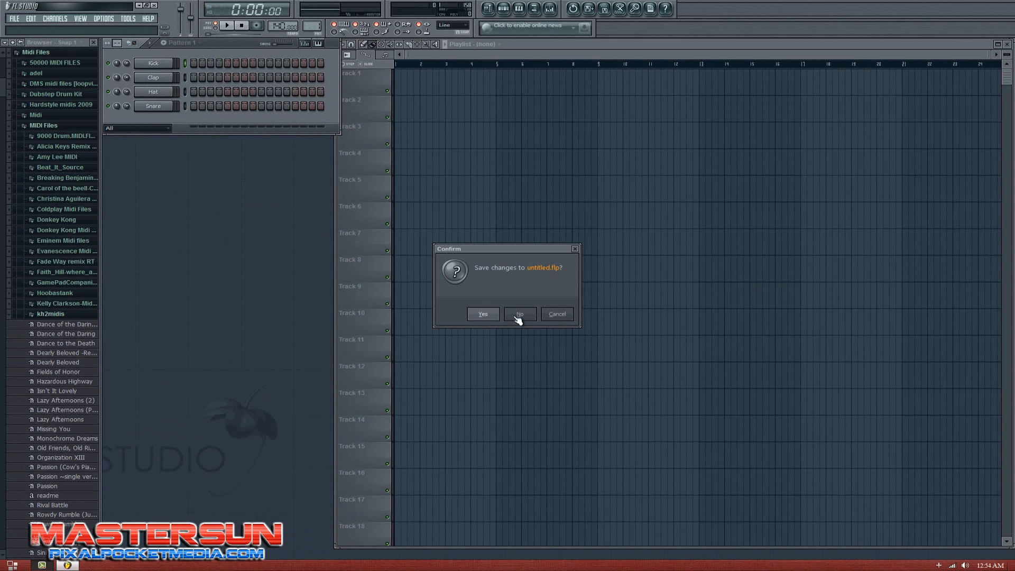
click(518, 316)
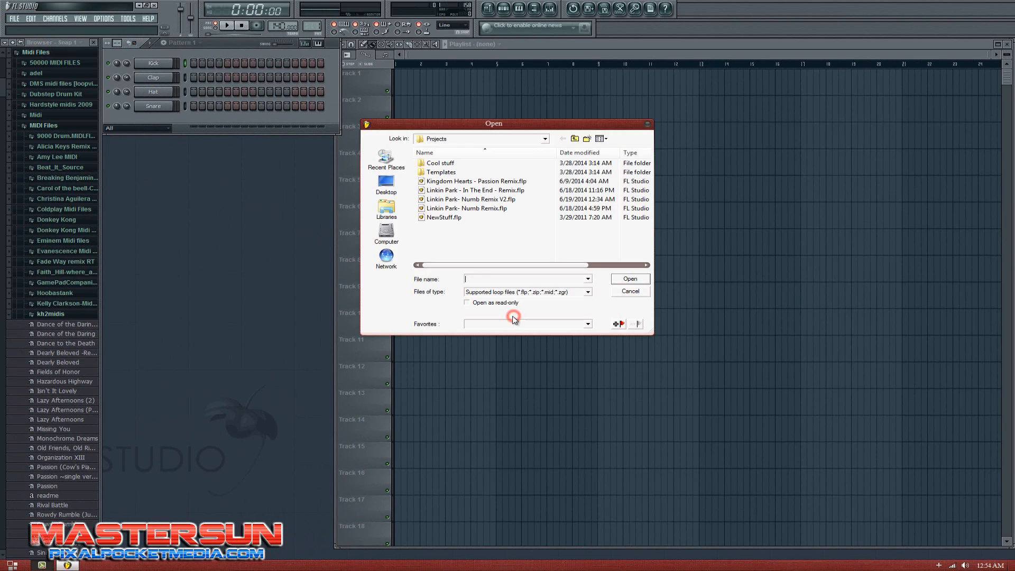
double_click(482, 200)
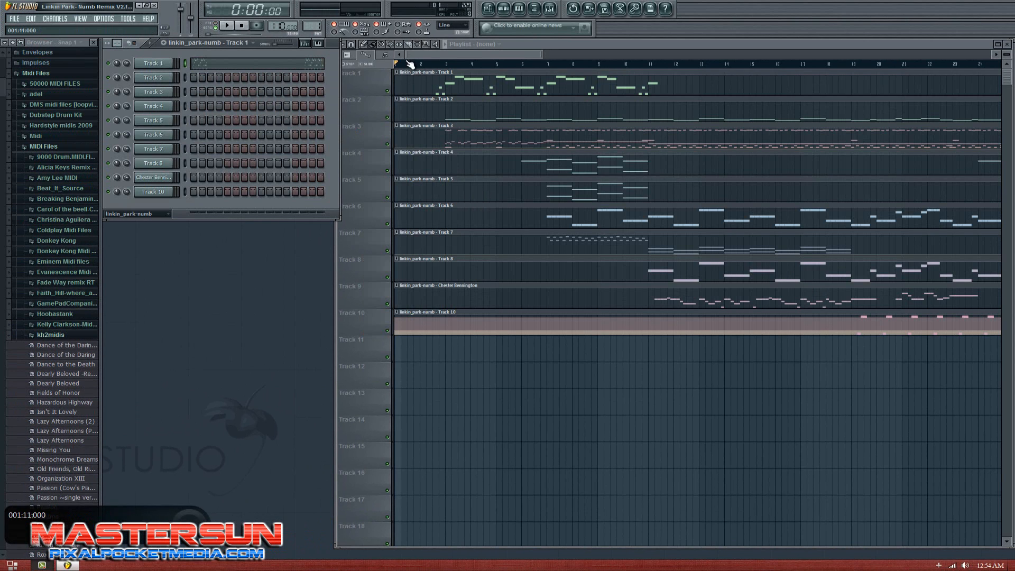
Step: Collapse the kh2midis folder in the browser and look through the MIDI Files list from its subfolders to its last files
drag(424, 51, 229, 152)
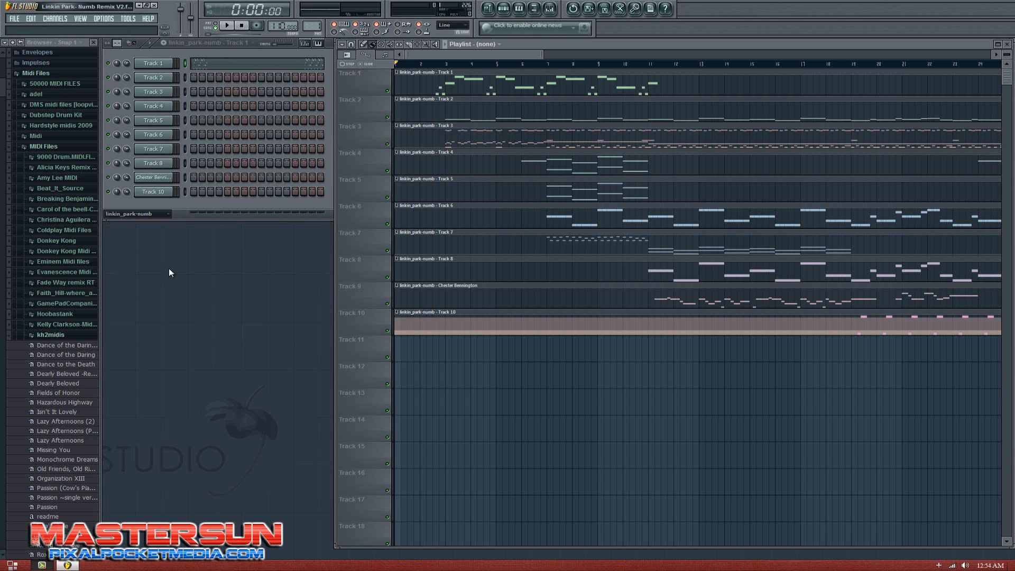
click(160, 201)
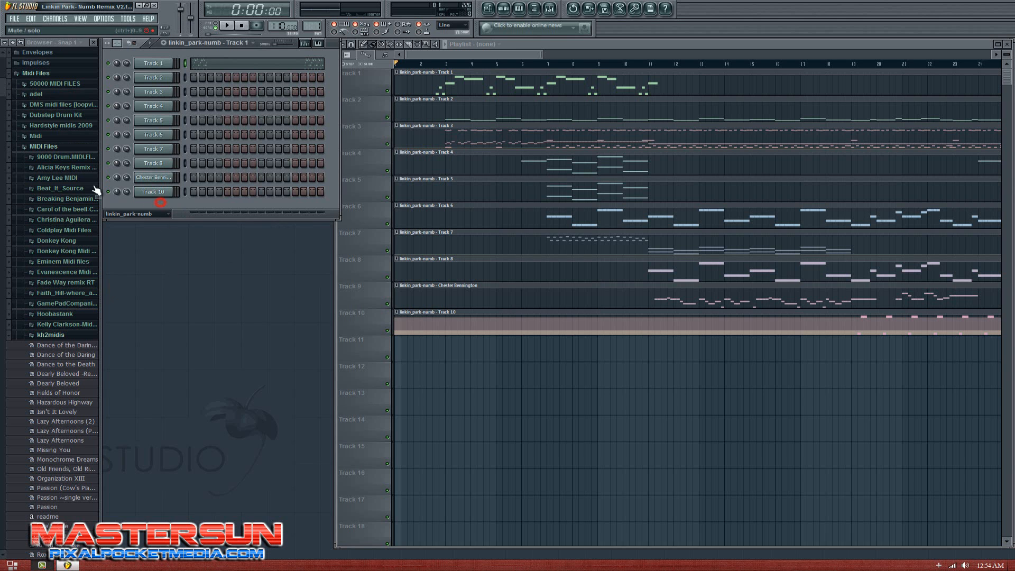
mouse_move(5, 91)
mouse_down()
mouse_move(1, 510)
mouse_move(1, 90)
mouse_up()
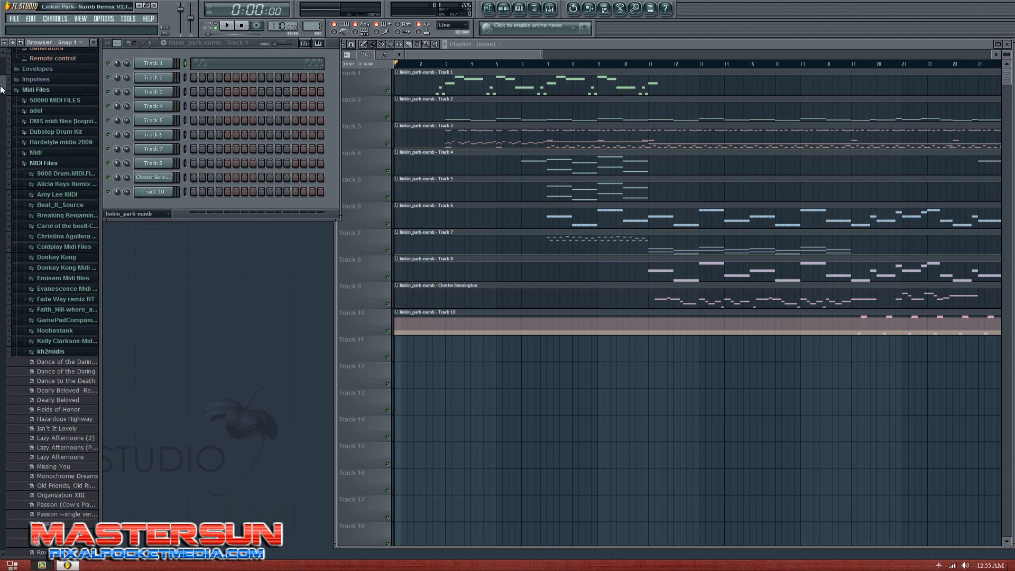
click(9, 353)
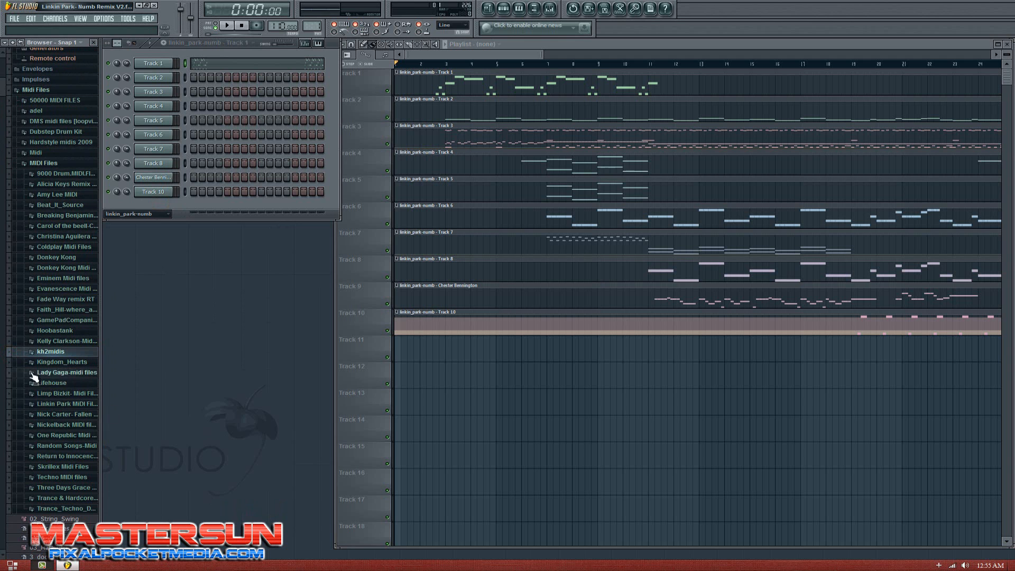
scroll(38, 386, down, 1)
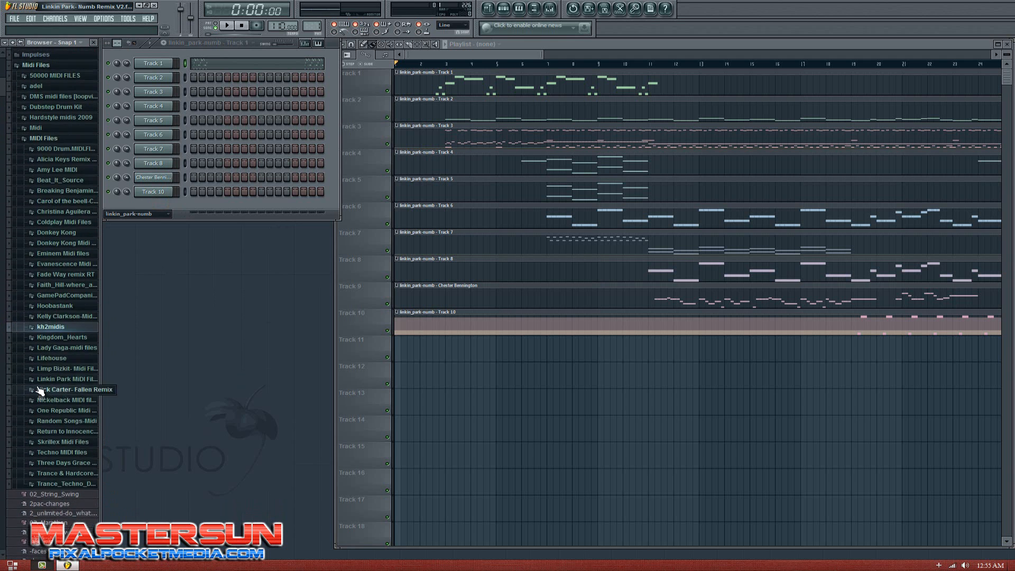
scroll(39, 296, up, 2)
scroll(42, 270, down, 15)
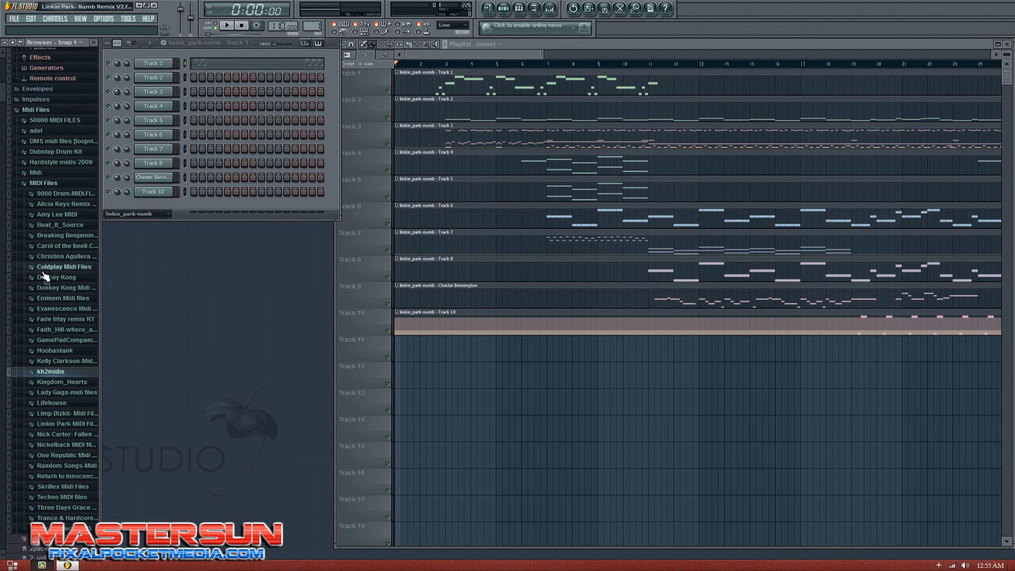
scroll(45, 274, down, 4)
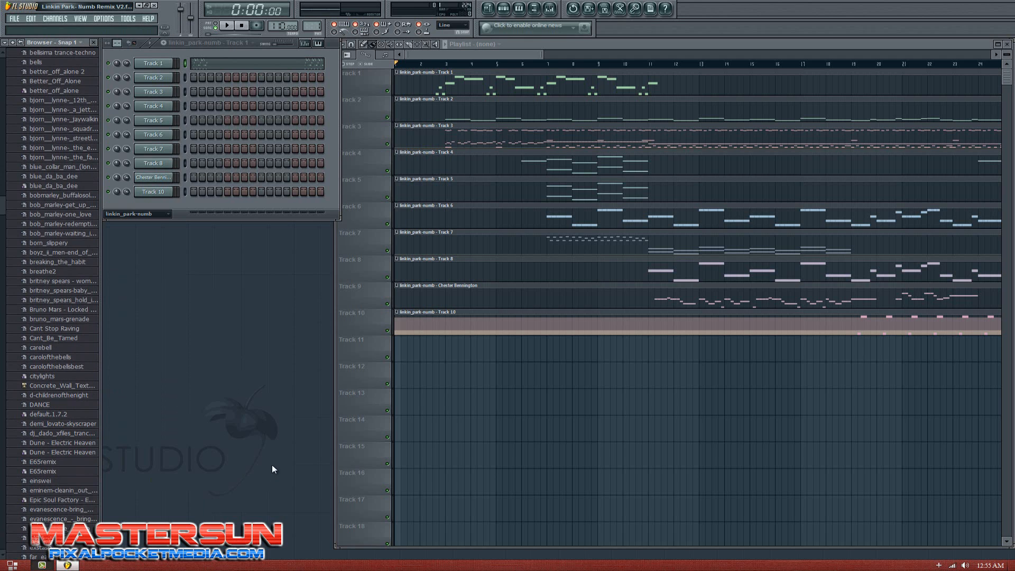
drag(1, 210, 9, 470)
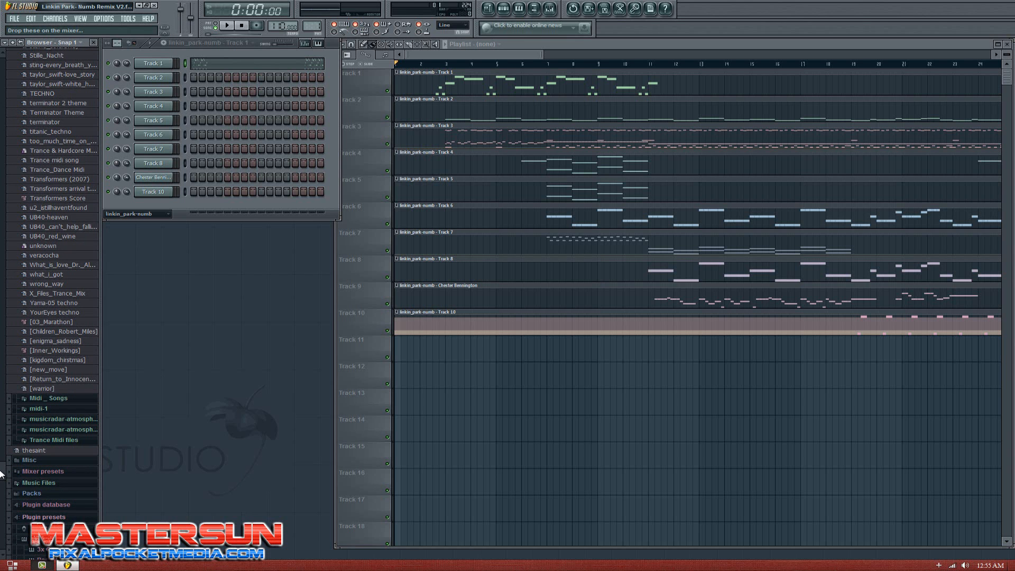
drag(2, 473, 1, 215)
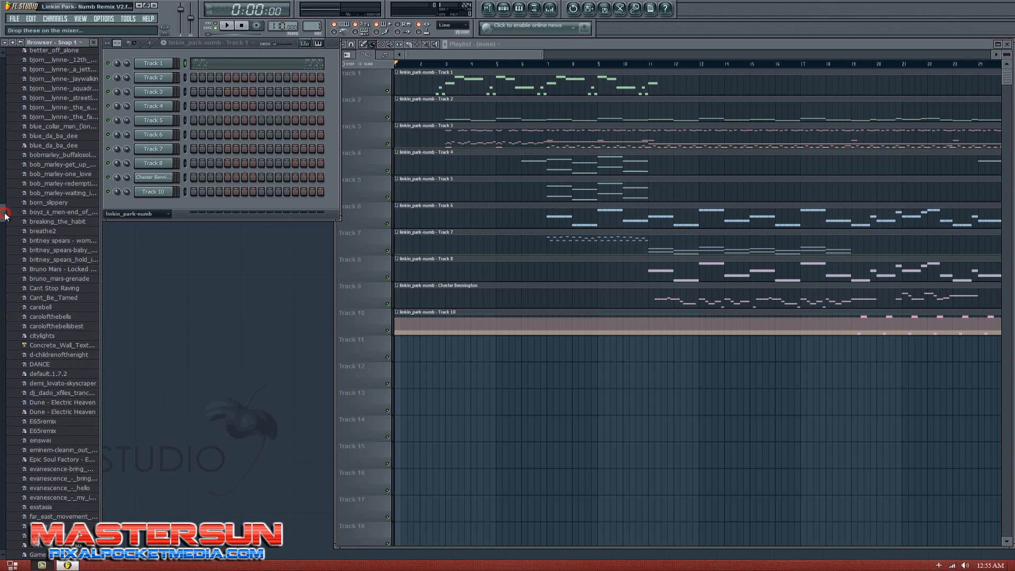
Step: Import only channel 1 of miley_cyrus-the_climb.mid into a new channel below Track 10 in the Track 1 pattern
drag(4, 216, 4, 343)
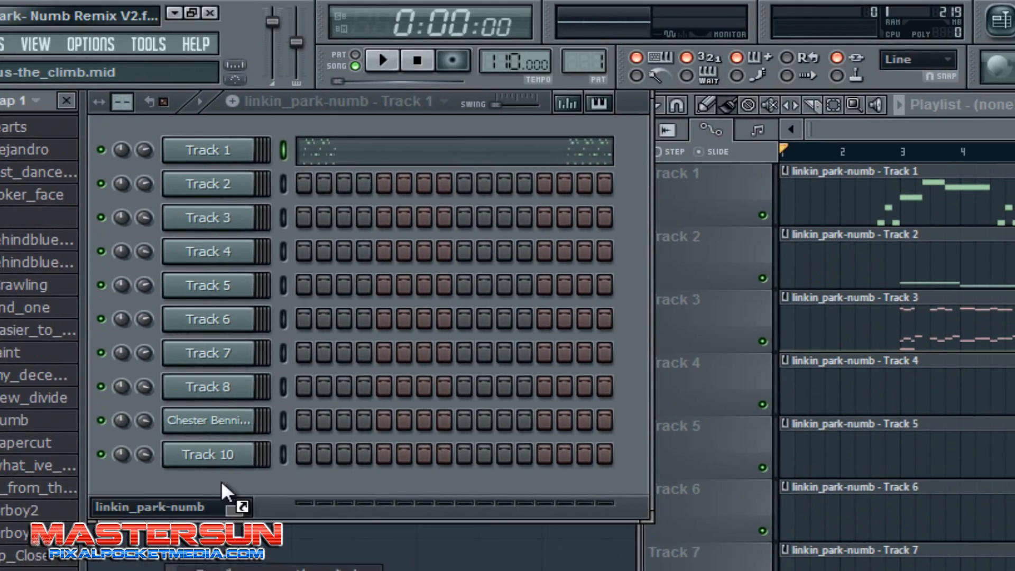
drag(221, 481, 221, 481)
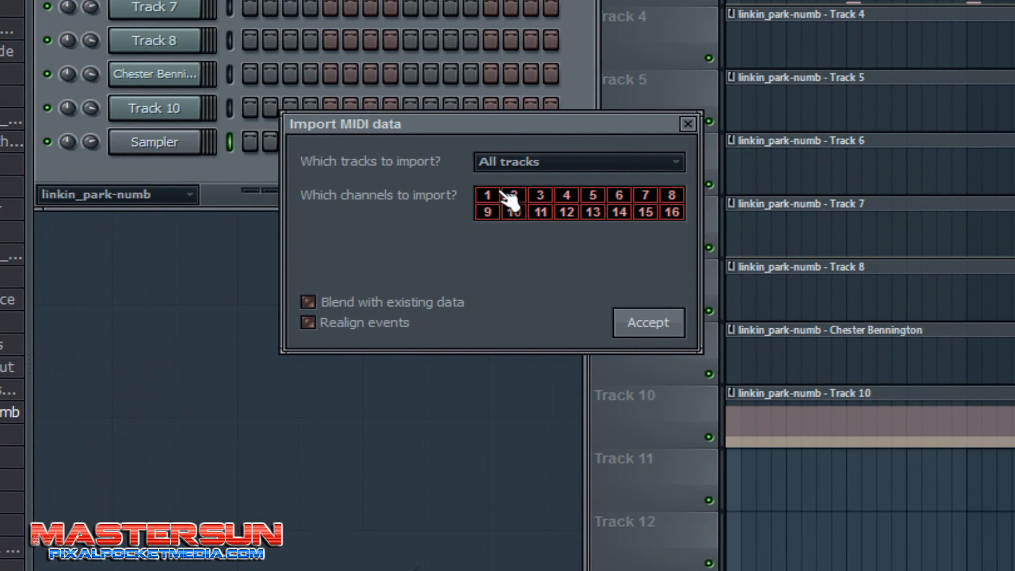
mouse_move(487, 196)
mouse_down()
mouse_move(718, 188)
mouse_move(477, 199)
mouse_move(712, 223)
mouse_up()
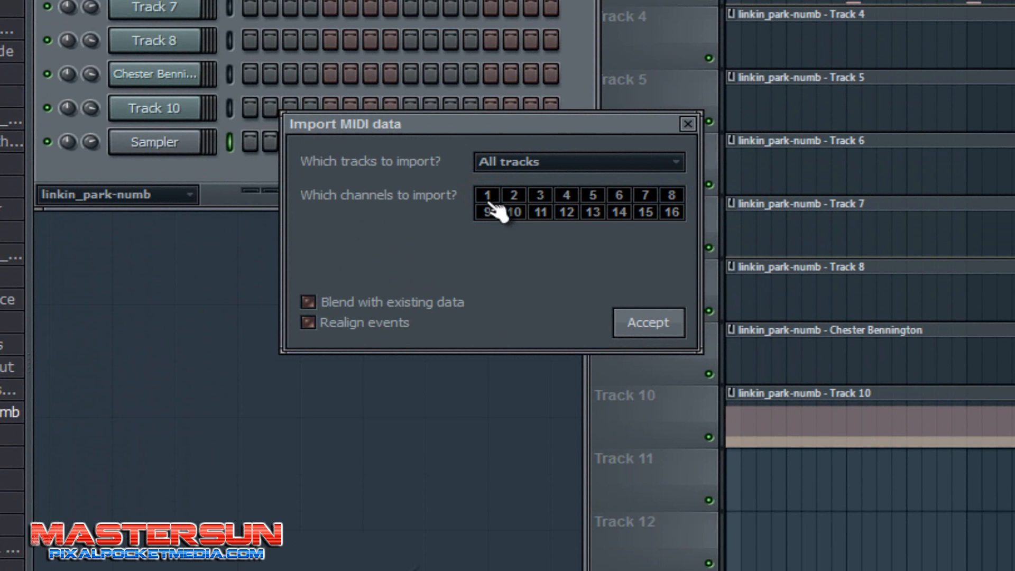
click(494, 195)
click(645, 322)
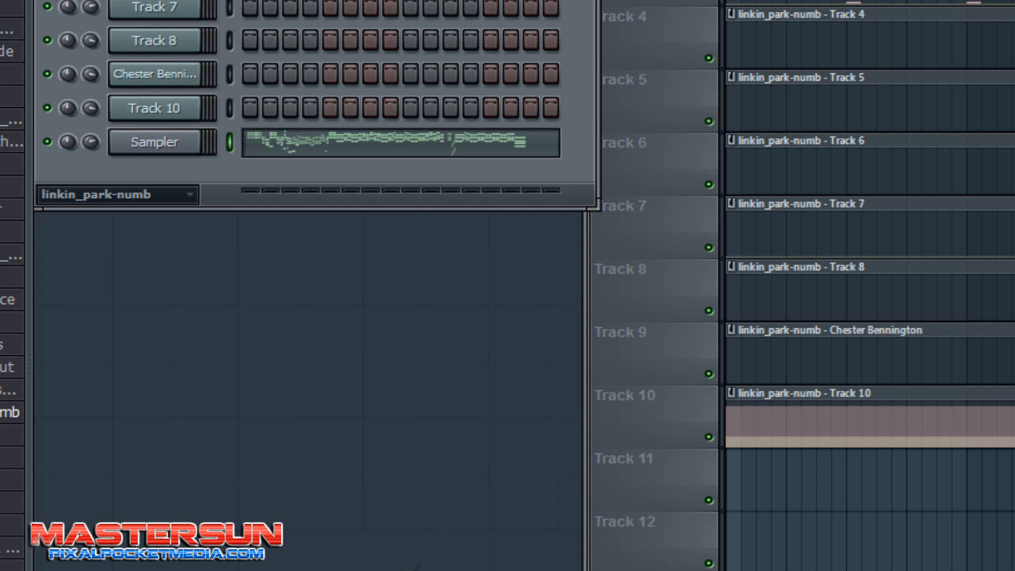
Step: Add a Yava3 synthesizer channel and move its plugin window clear of the channel list
click(2, 1)
mouse_move(32, 1)
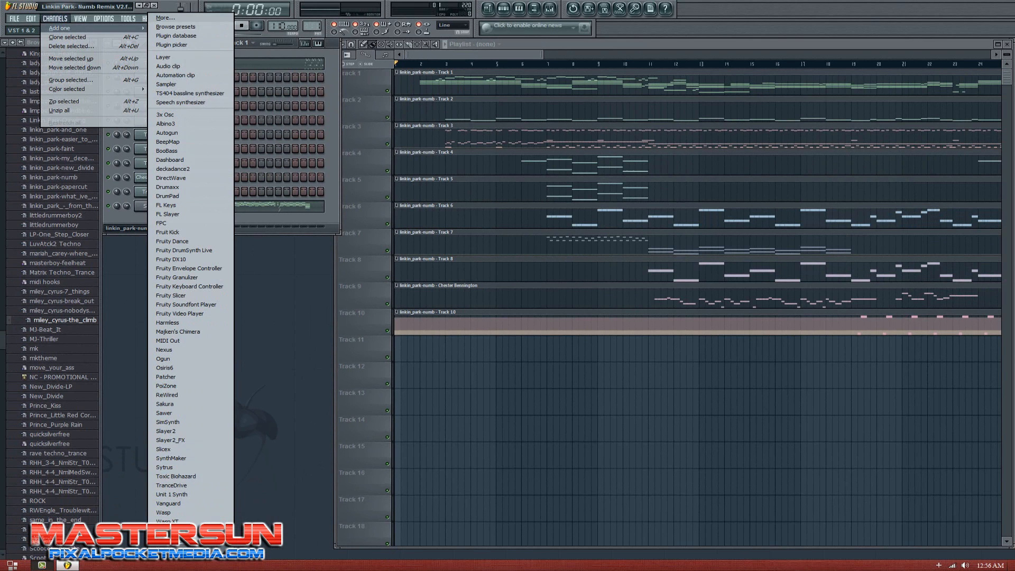
click(193, 538)
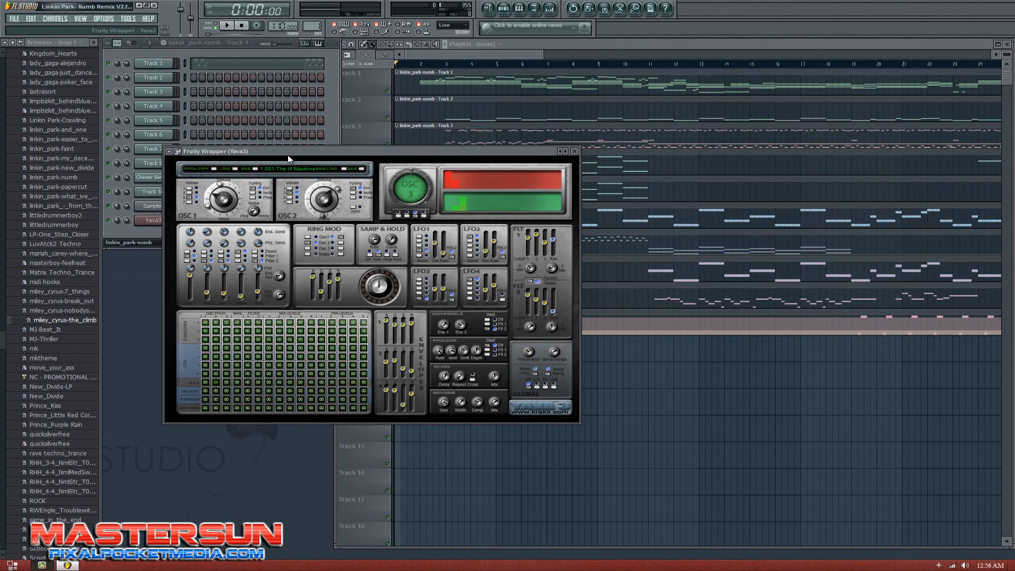
drag(288, 154, 469, 233)
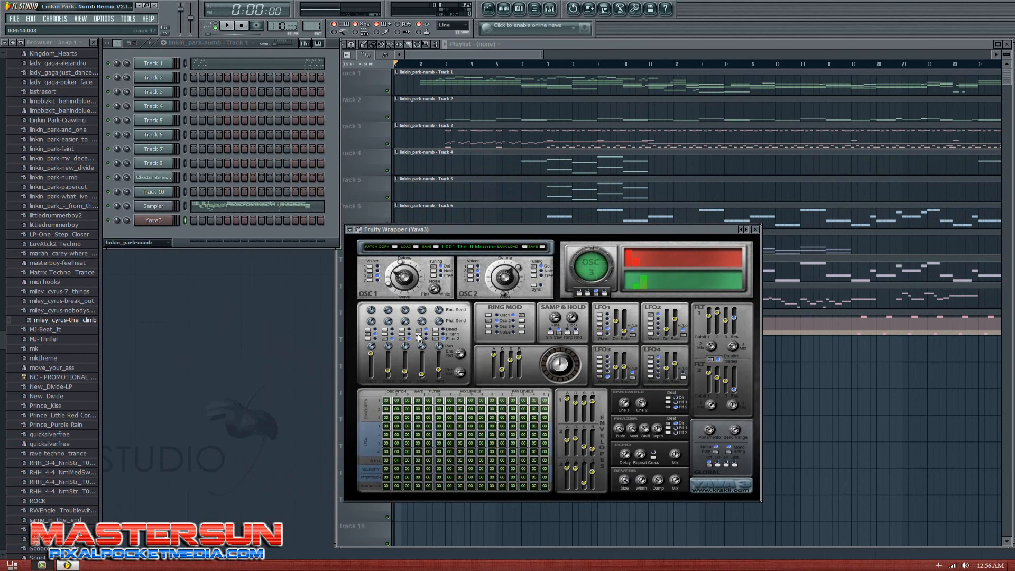
mouse_move(464, 230)
mouse_down()
mouse_move(536, 257)
mouse_move(461, 220)
mouse_up()
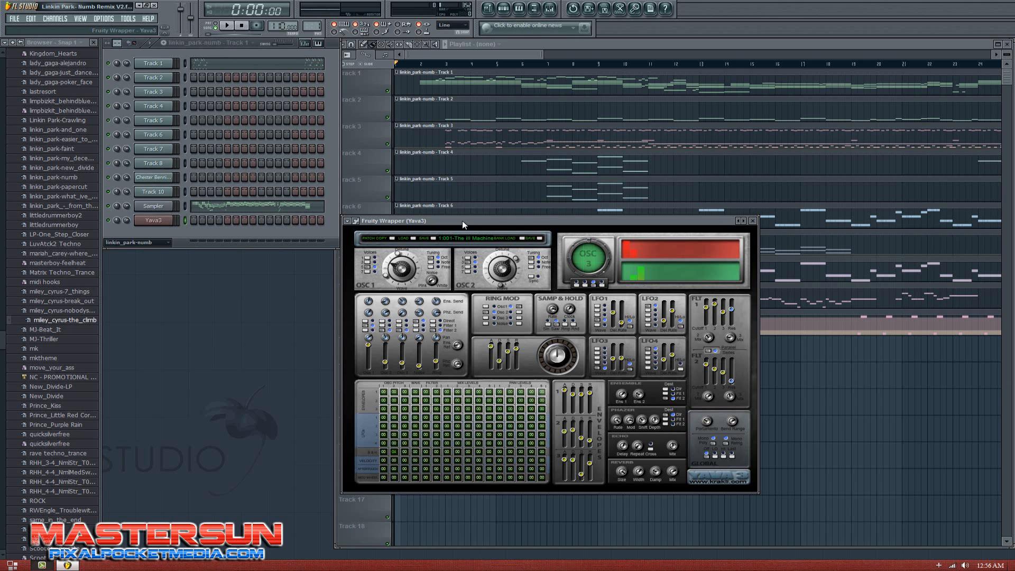
drag(463, 224, 510, 93)
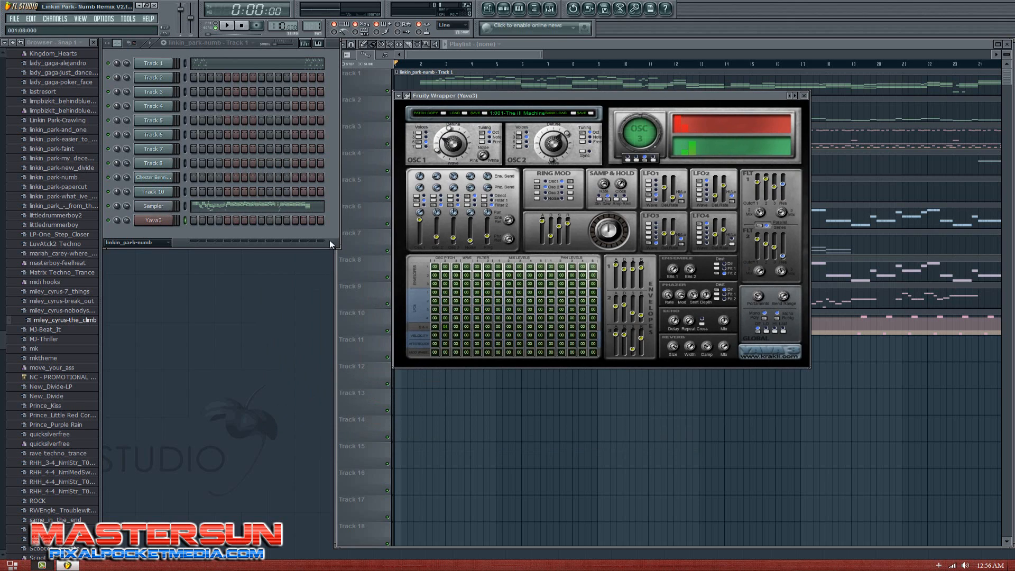
Step: Delete the empty Yava3 channel
right_click(158, 220)
click(204, 338)
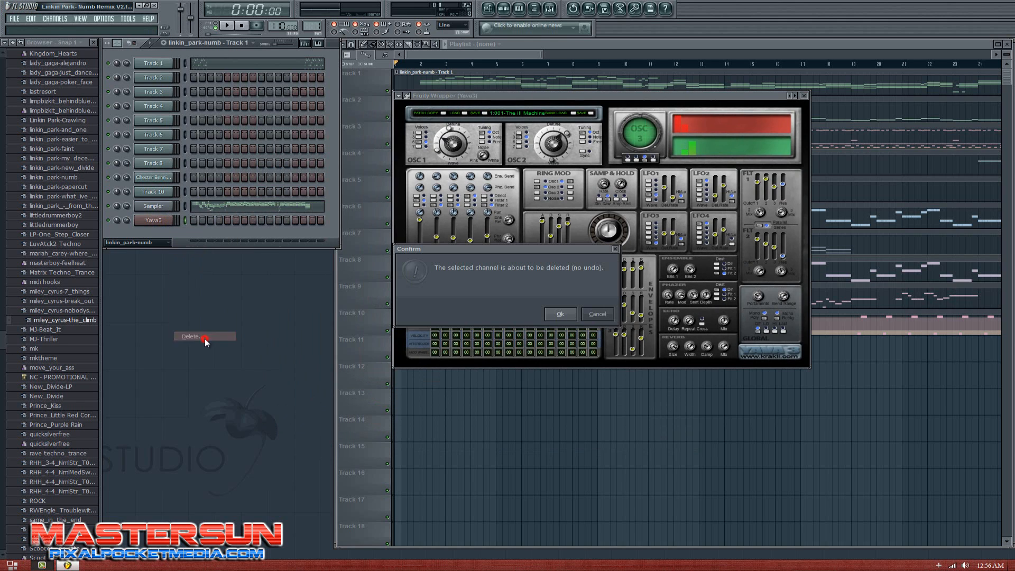
click(561, 315)
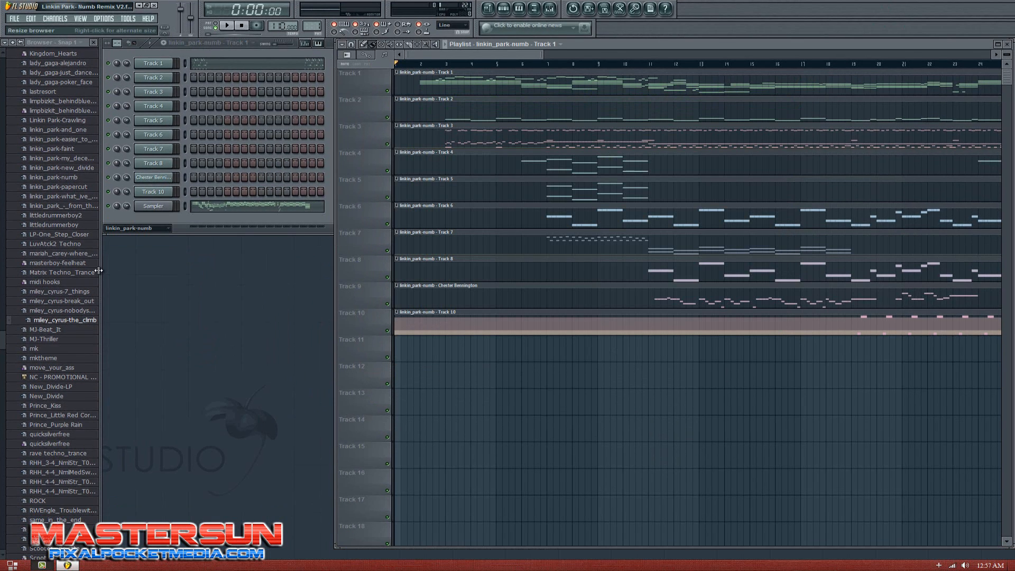
Step: Replace the Sampler channel holding the imported MIDI with Yava3 and move the plugin window below the tracks
right_click(155, 208)
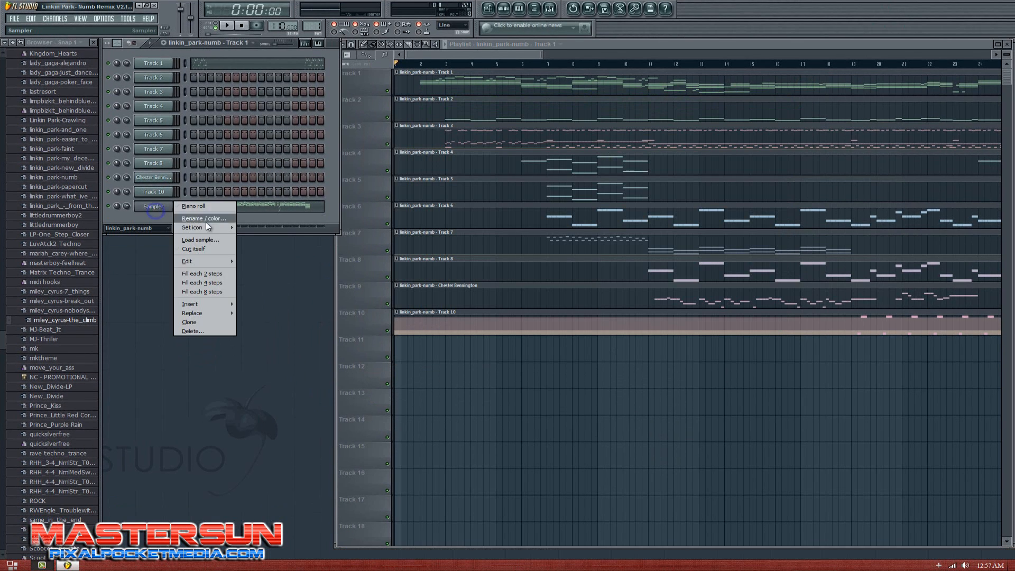
mouse_move(202, 313)
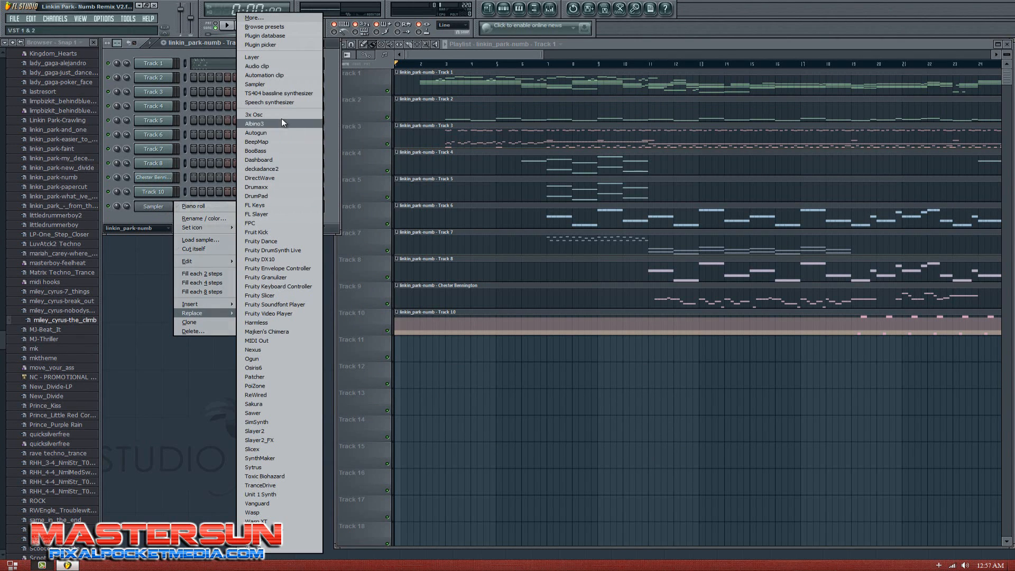
click(266, 555)
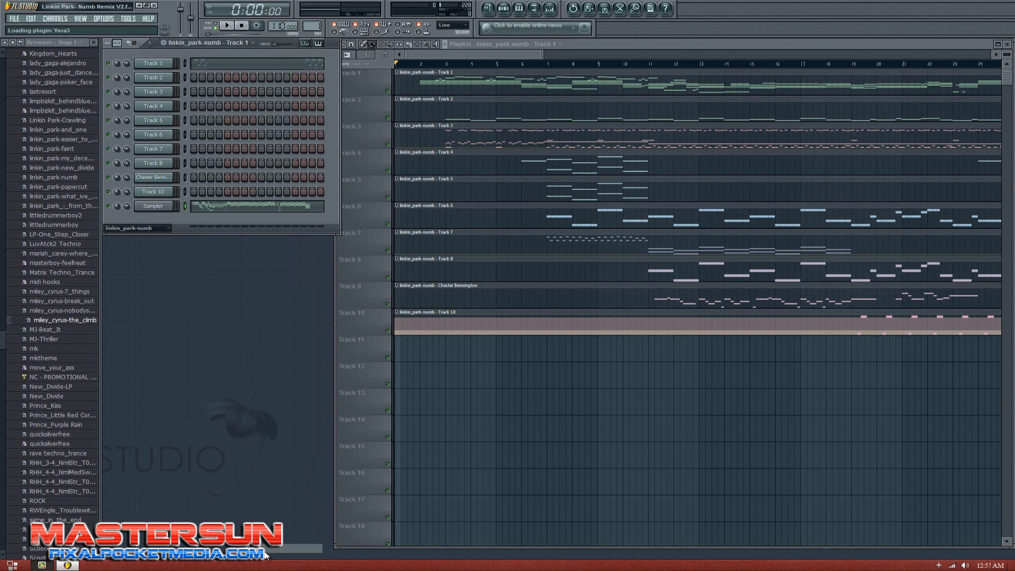
drag(344, 174, 440, 399)
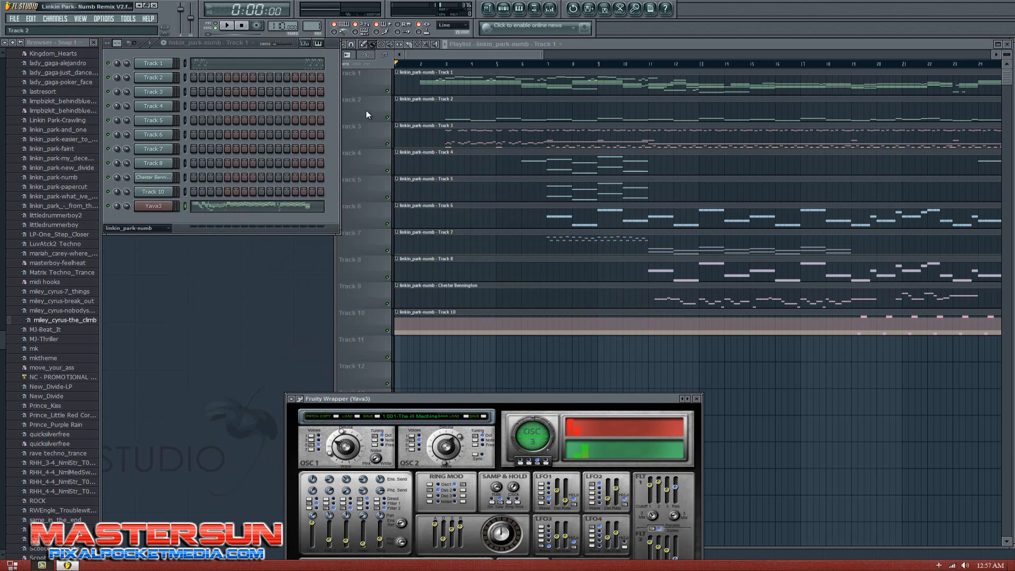
Step: Switch to pattern mode, play the imported melody through Yava3, and stop playback
click(215, 24)
key(space)
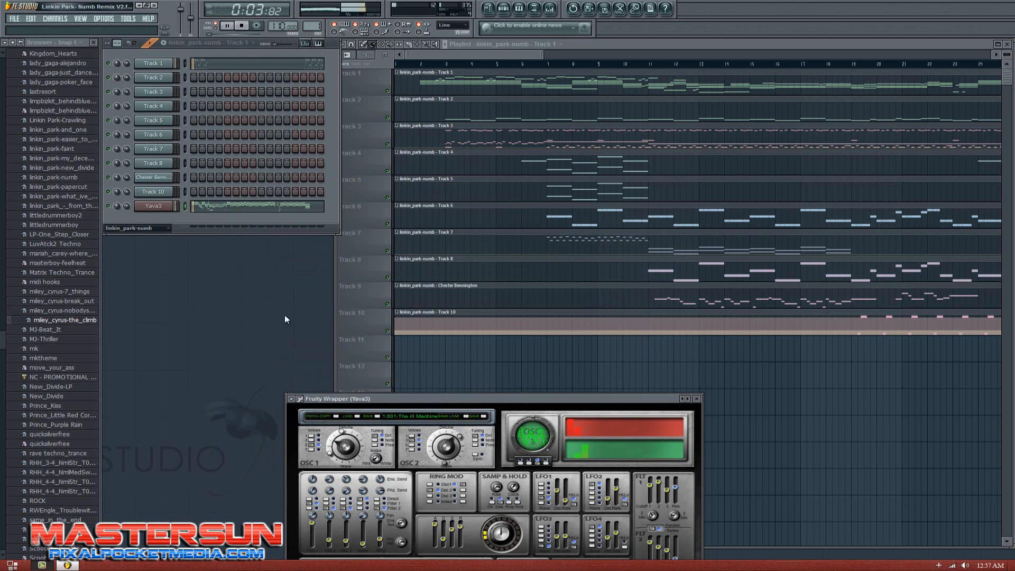
drag(379, 397, 346, 320)
key(space)
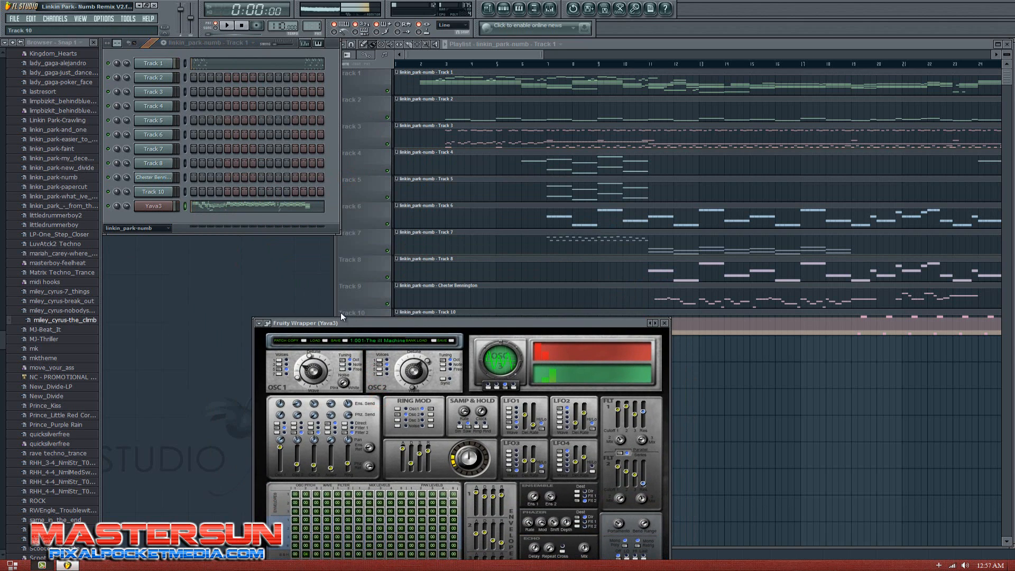
Step: Delete the Yava3 channel together with its imported notes
right_click(154, 206)
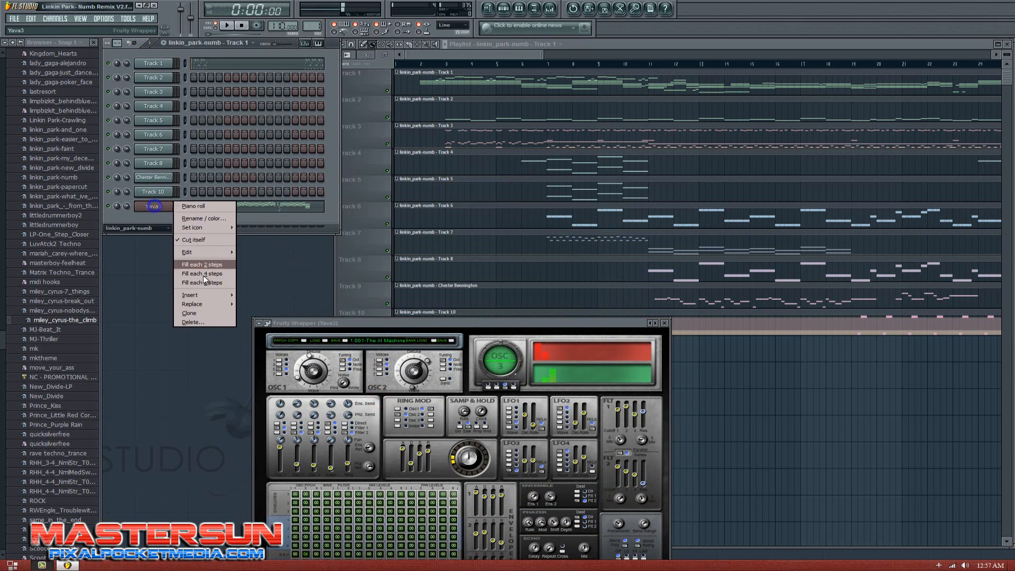
click(205, 324)
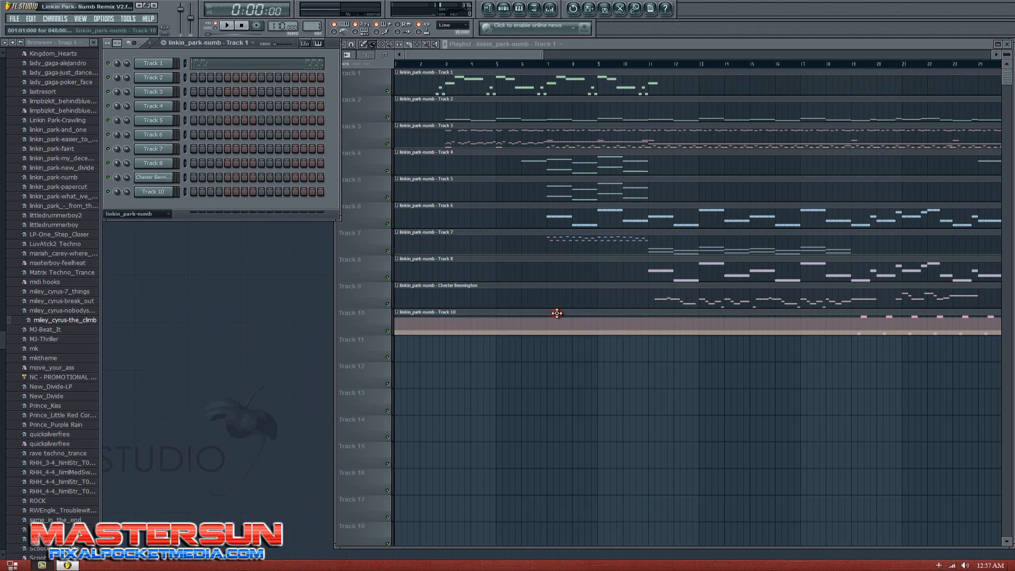
click(560, 314)
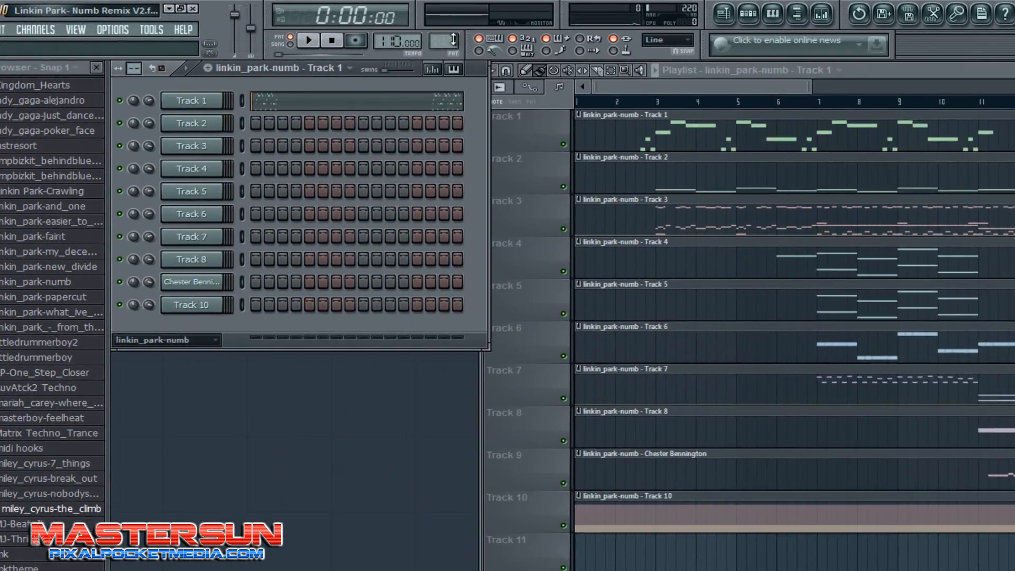
Step: Select the empty Pattern 11 and import only channel 1 of miley_cyrus-the_climb.mid into a new Sampler channel below Track 10
drag(313, 26, 313, 15)
drag(579, 56, 579, 36)
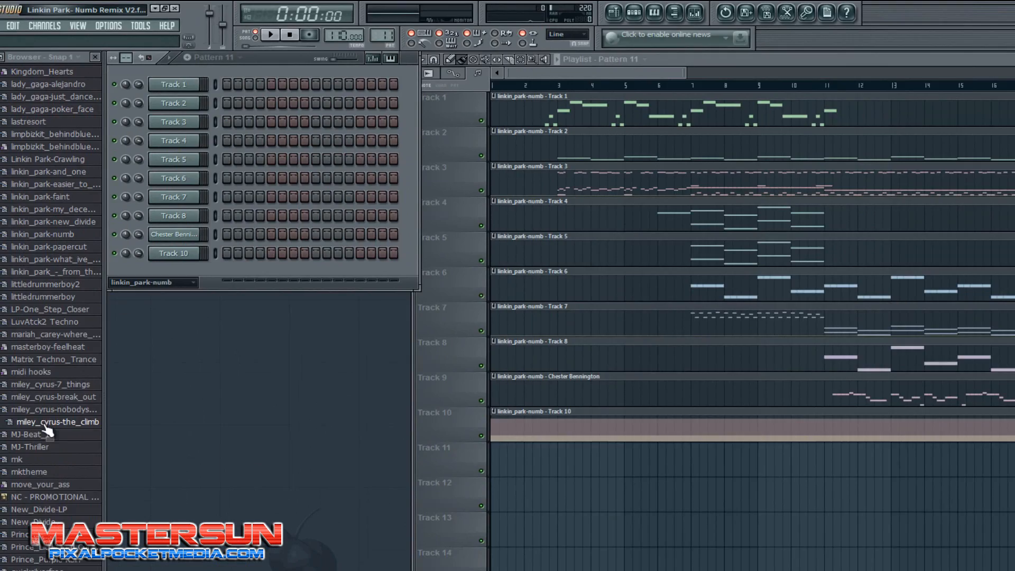
drag(48, 431, 174, 268)
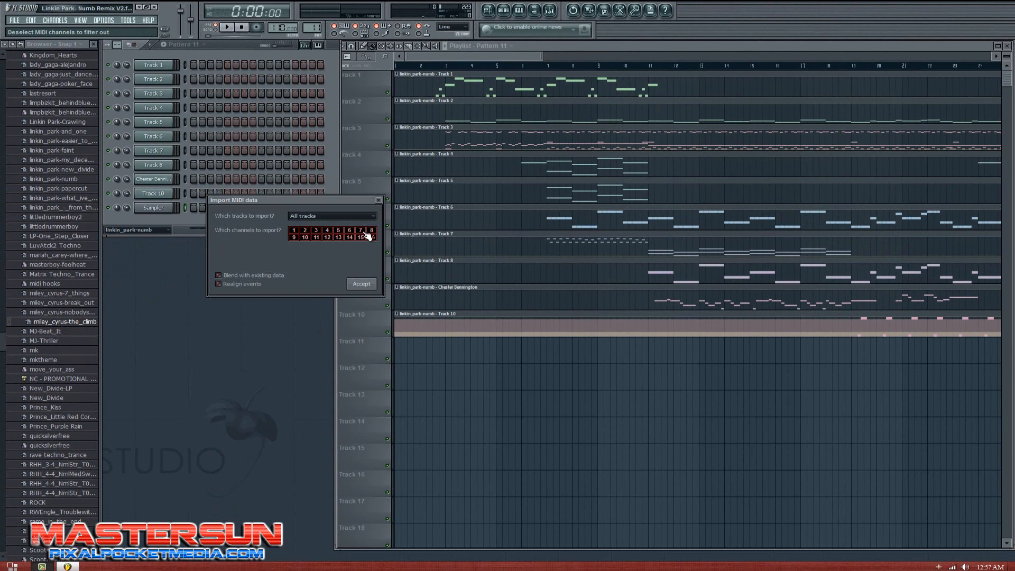
click(370, 231)
mouse_move(304, 229)
mouse_down()
mouse_move(371, 231)
mouse_move(335, 247)
mouse_move(304, 236)
mouse_move(360, 244)
mouse_move(322, 242)
mouse_up()
click(299, 233)
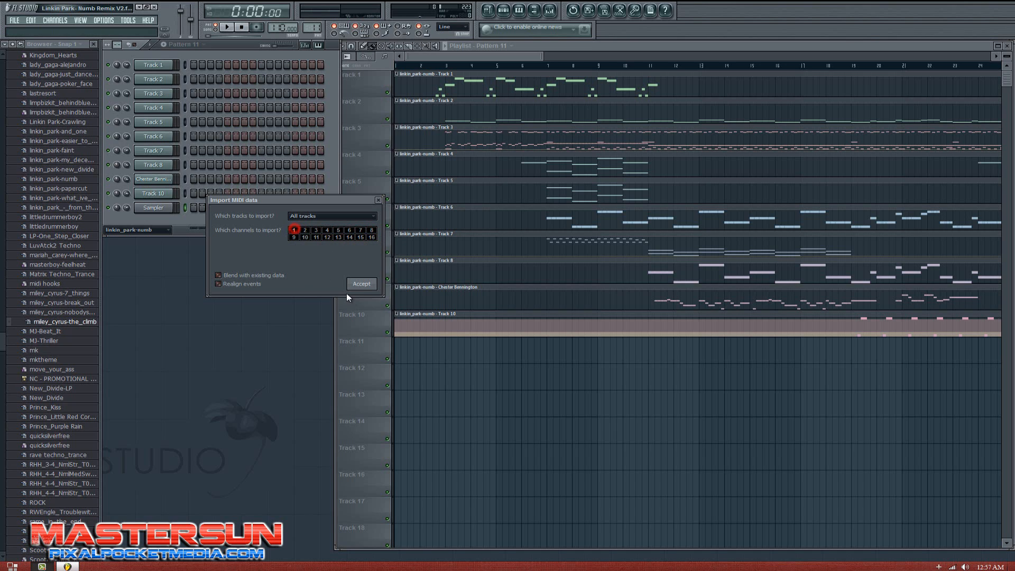
click(362, 284)
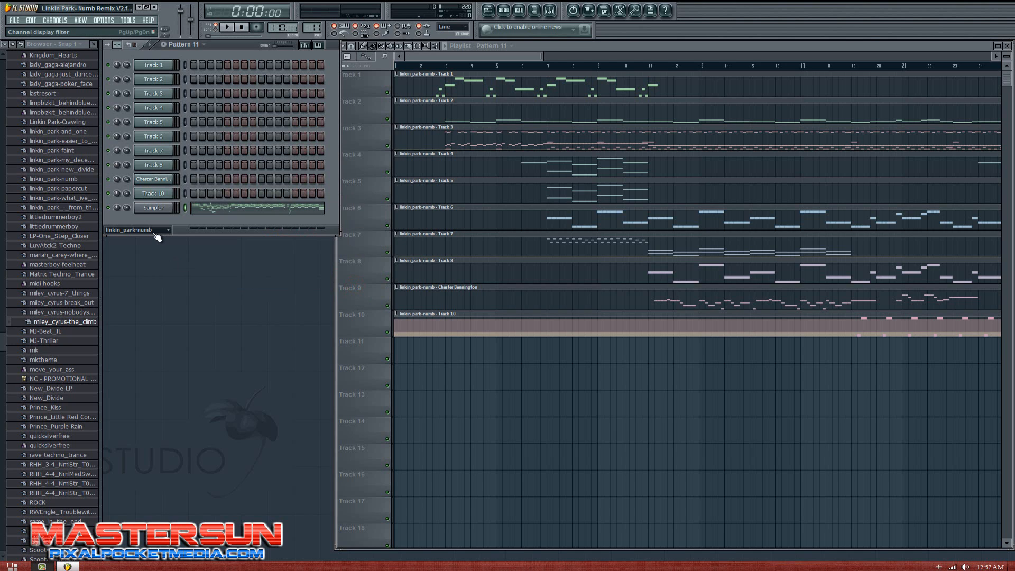
Step: Replace the imported Sampler channel with FL Keys, move its window aside, and play the pattern
right_click(163, 208)
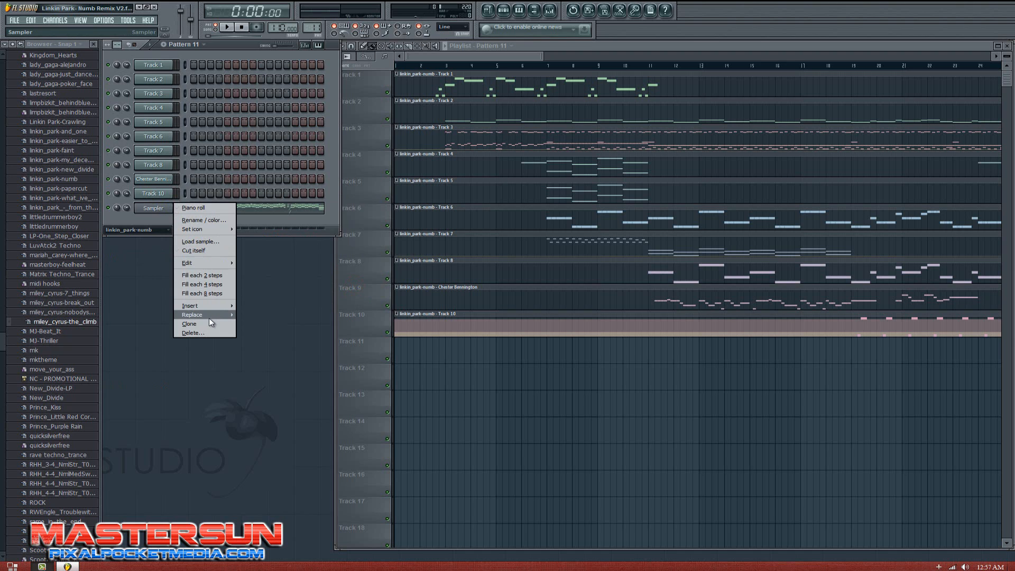
mouse_move(209, 316)
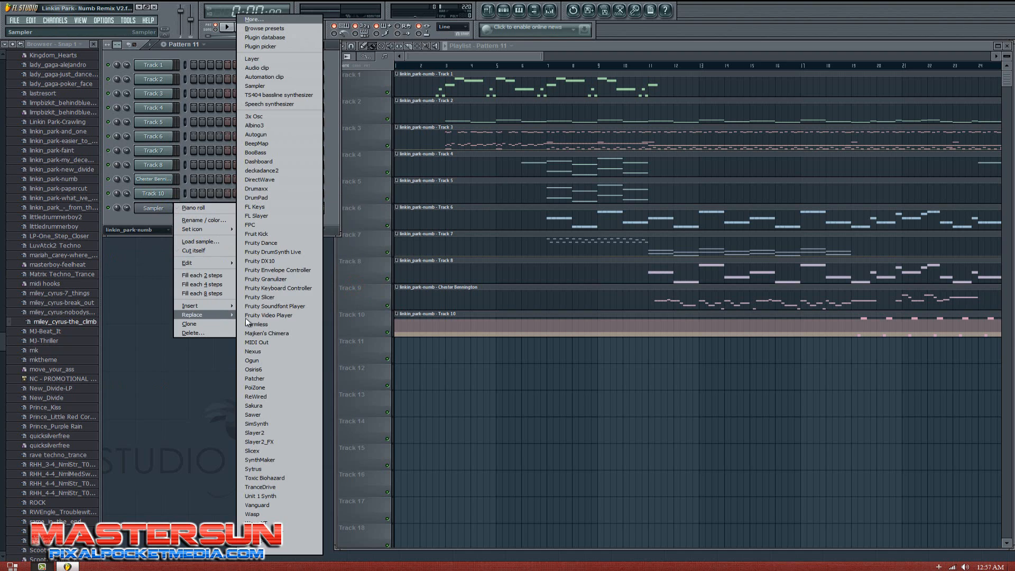
click(287, 206)
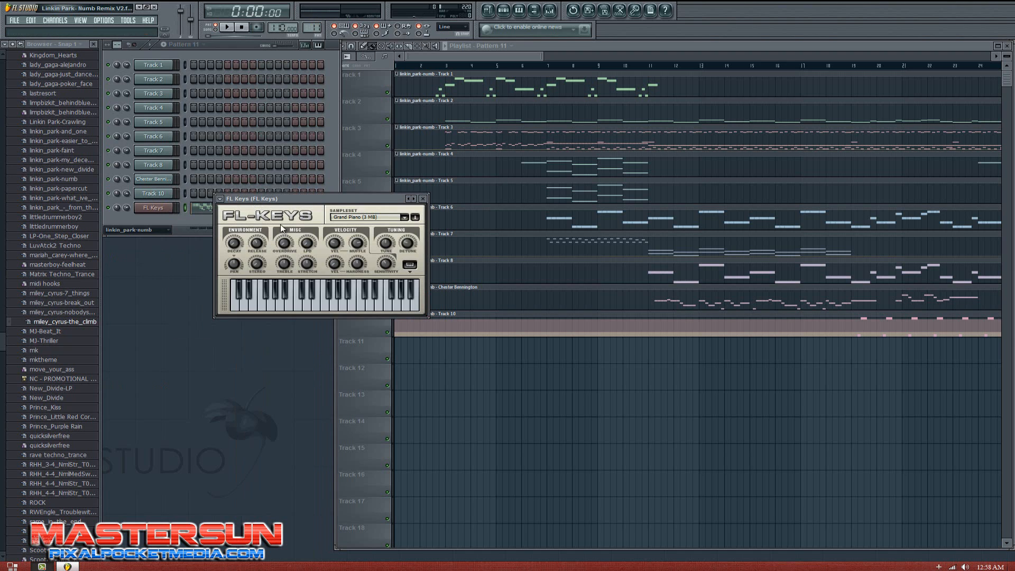
drag(299, 204, 312, 297)
key(space)
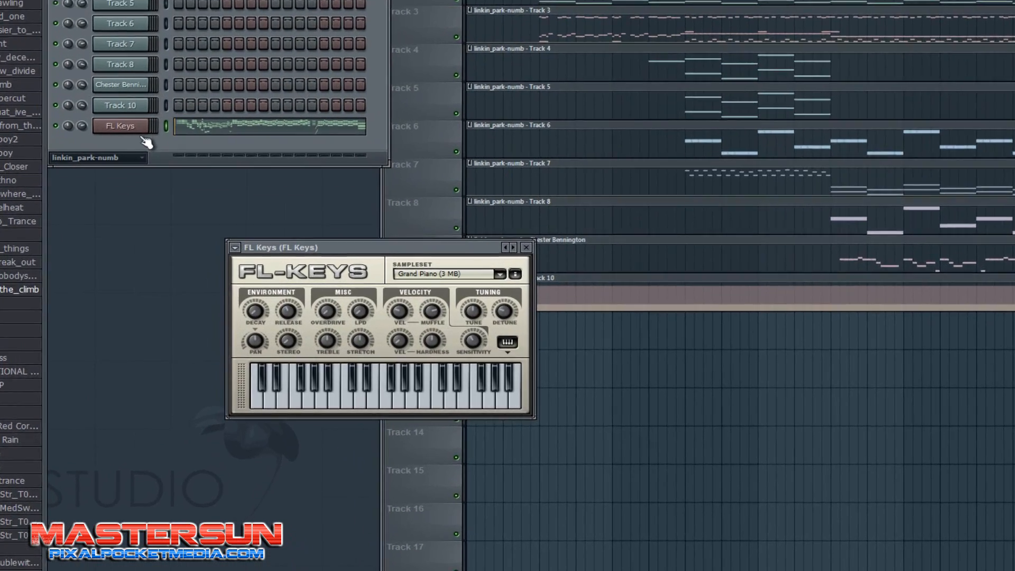
Step: Open the piano roll of the FL Keys channel and switch its key display from note names to piano keys
right_click(164, 208)
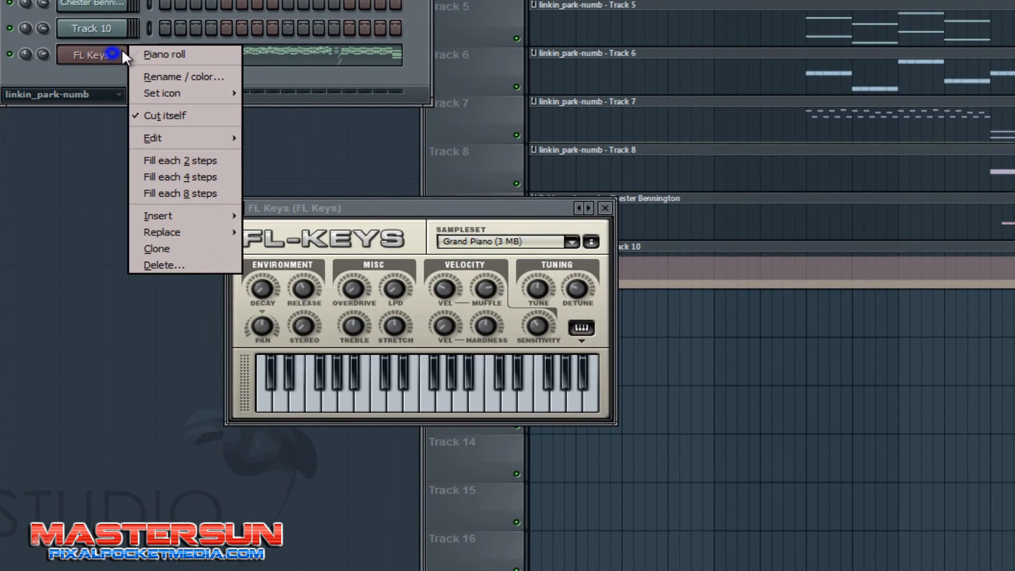
click(160, 55)
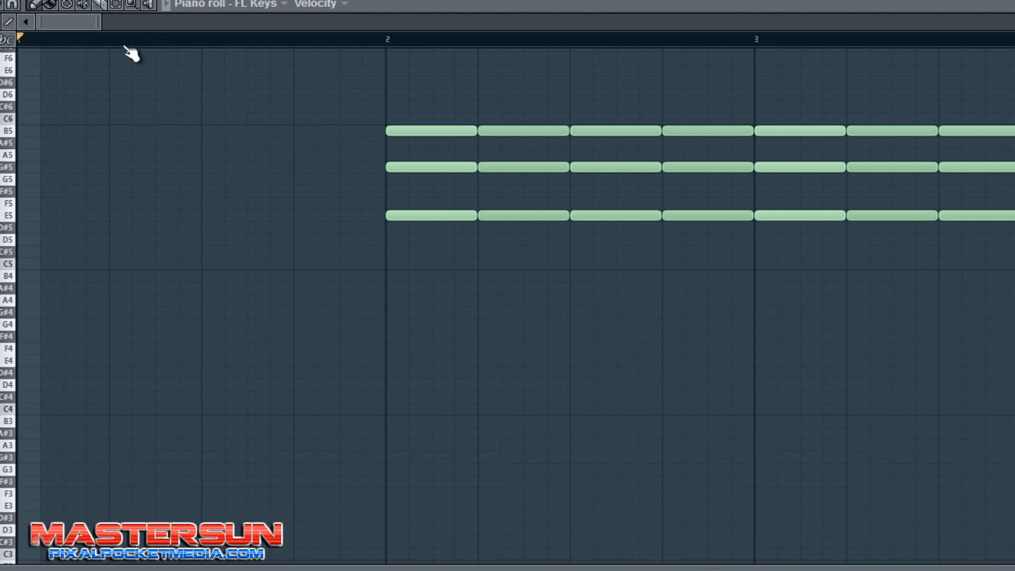
drag(69, 26, 36, 48)
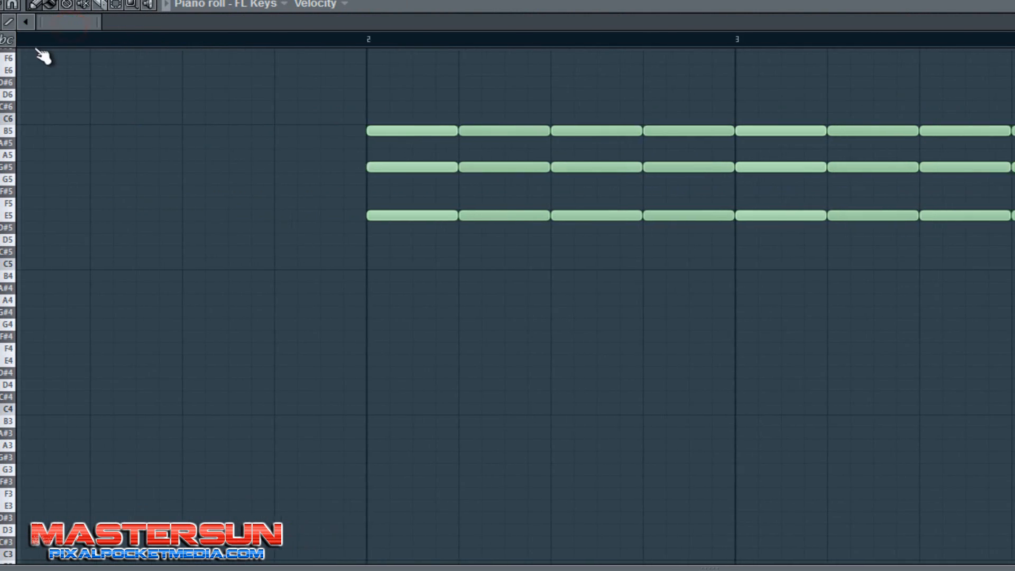
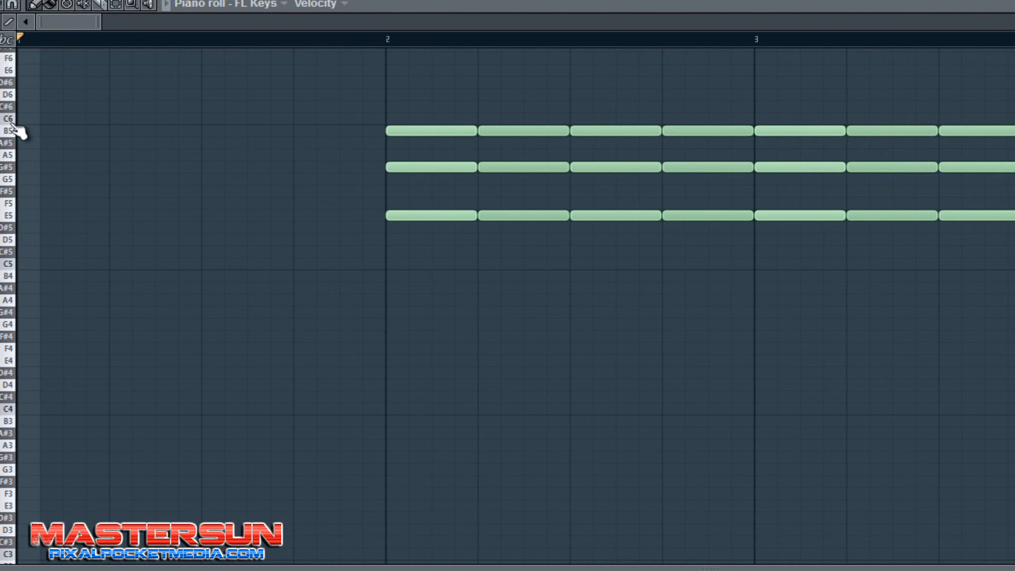
click(7, 41)
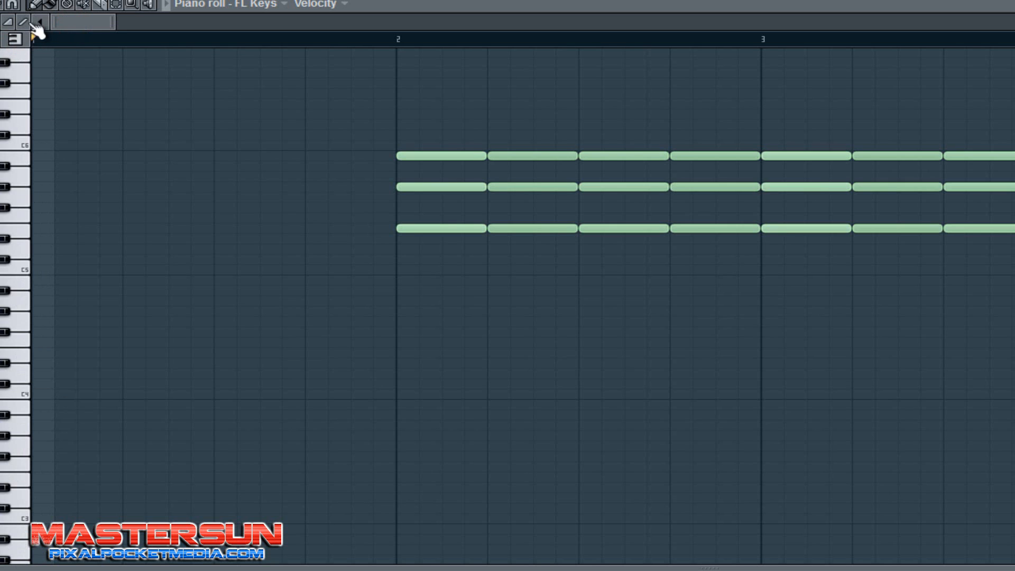
click(21, 43)
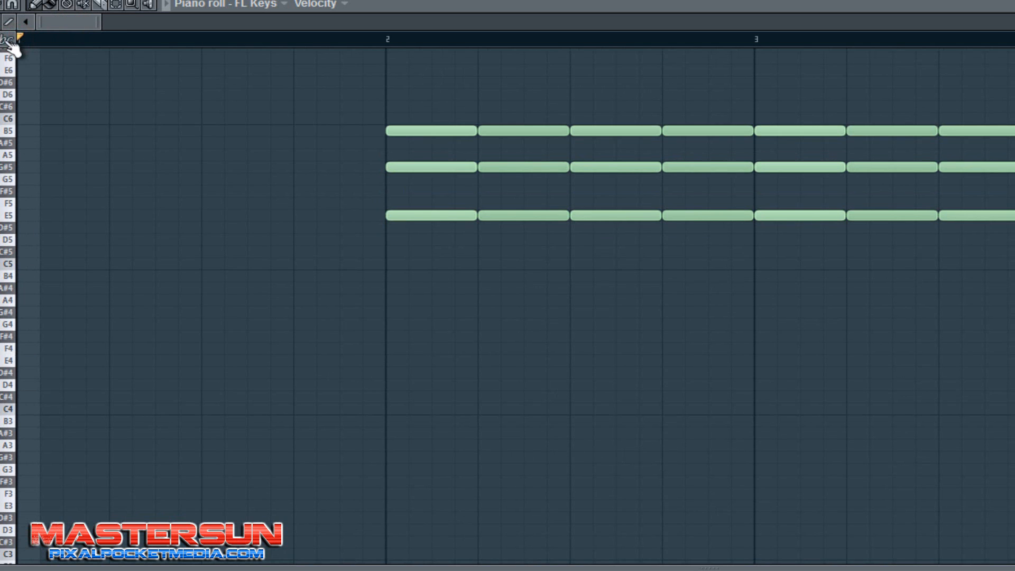
click(10, 43)
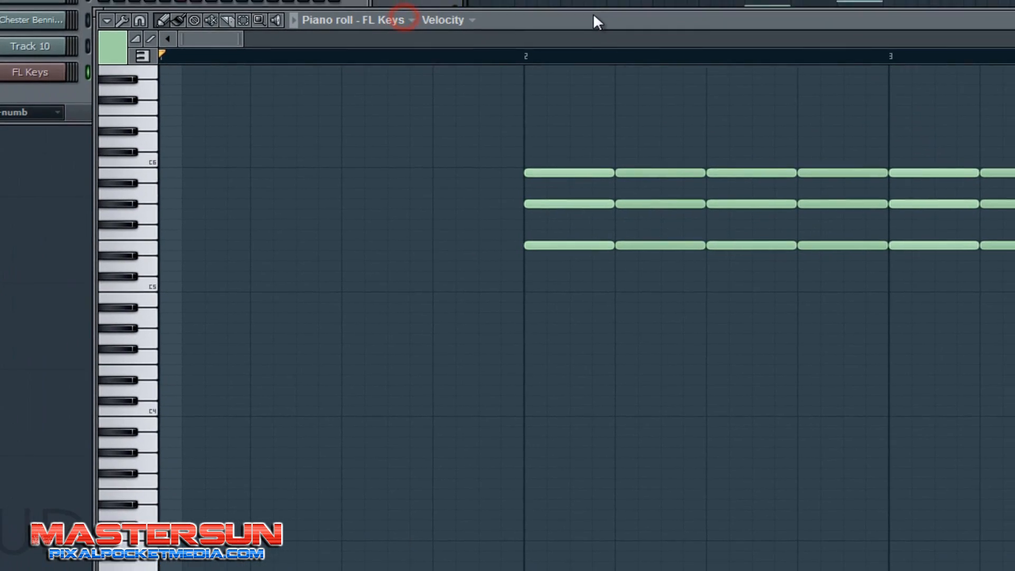
Step: Switch the key display of the FL Keys piano roll to note names
click(54, 56)
click(47, 62)
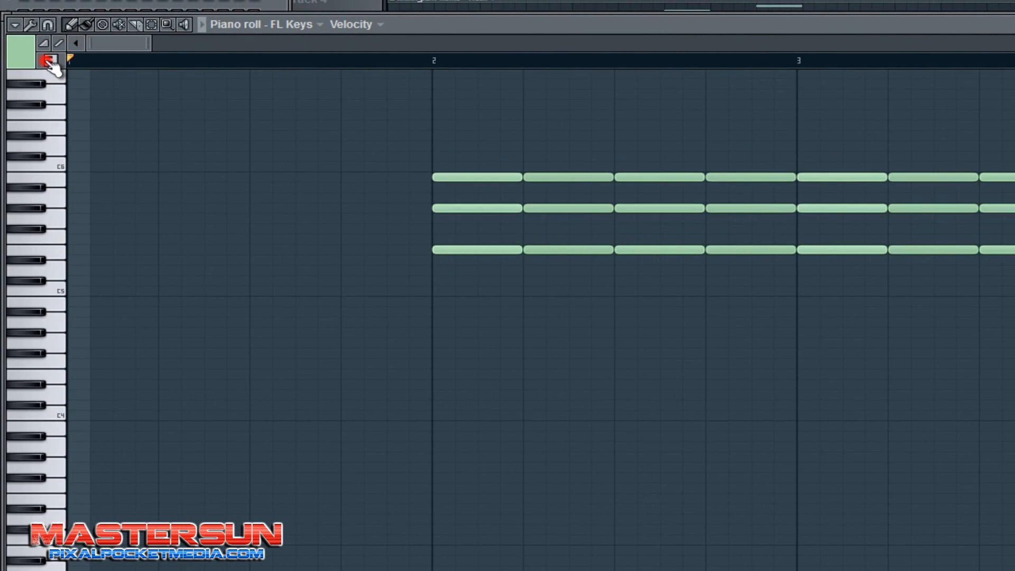
click(50, 60)
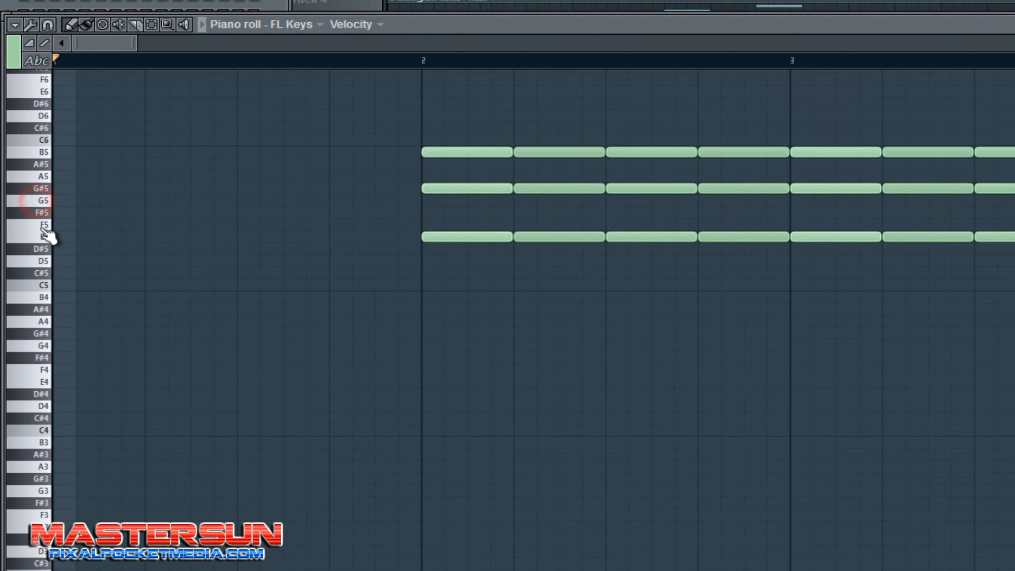
Step: Play the FL Keys notes from bar 2 and again from bar 7, follow them through bar 14, and stop playback
click(415, 63)
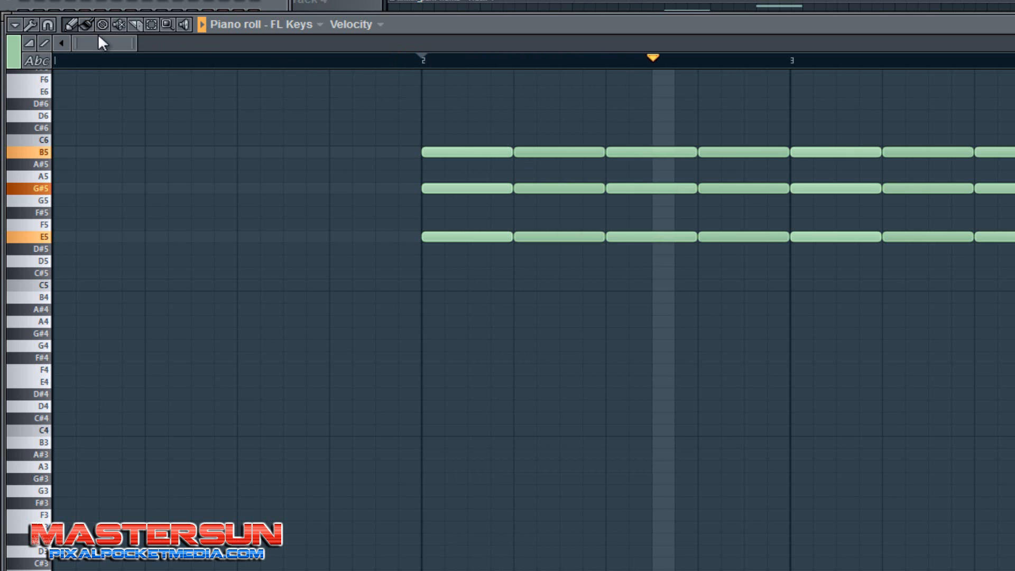
mouse_move(111, 41)
mouse_down()
mouse_move(165, 55)
mouse_move(186, 49)
mouse_move(158, 68)
mouse_move(200, 69)
mouse_move(185, 78)
mouse_move(217, 86)
mouse_move(196, 95)
mouse_move(220, 94)
mouse_move(199, 109)
mouse_move(224, 109)
mouse_move(206, 122)
mouse_move(213, 84)
mouse_move(184, 51)
mouse_move(95, 80)
mouse_up()
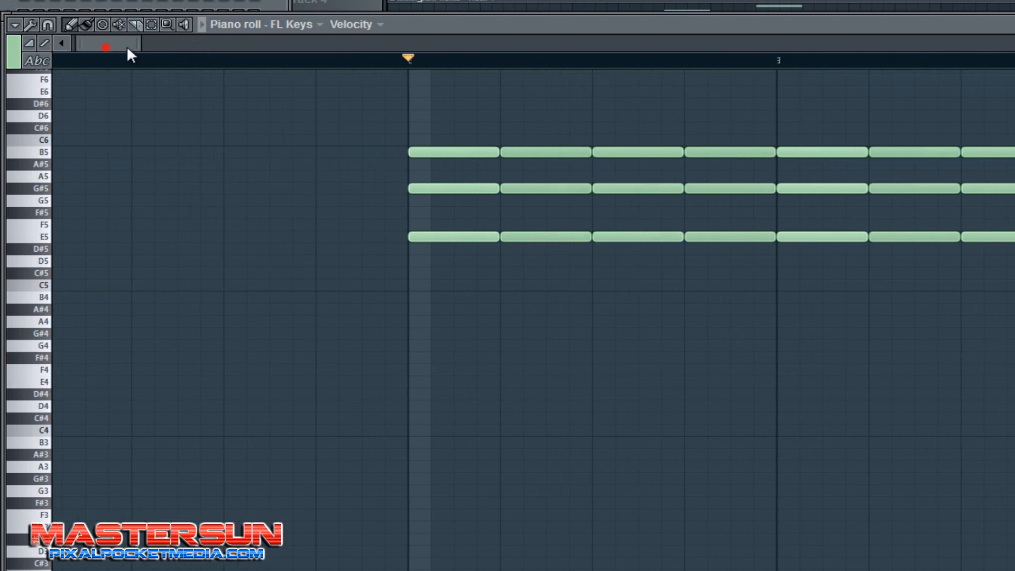
mouse_move(127, 49)
mouse_down()
mouse_move(213, 84)
mouse_move(254, 84)
mouse_move(215, 115)
mouse_move(245, 118)
mouse_up()
click(301, 58)
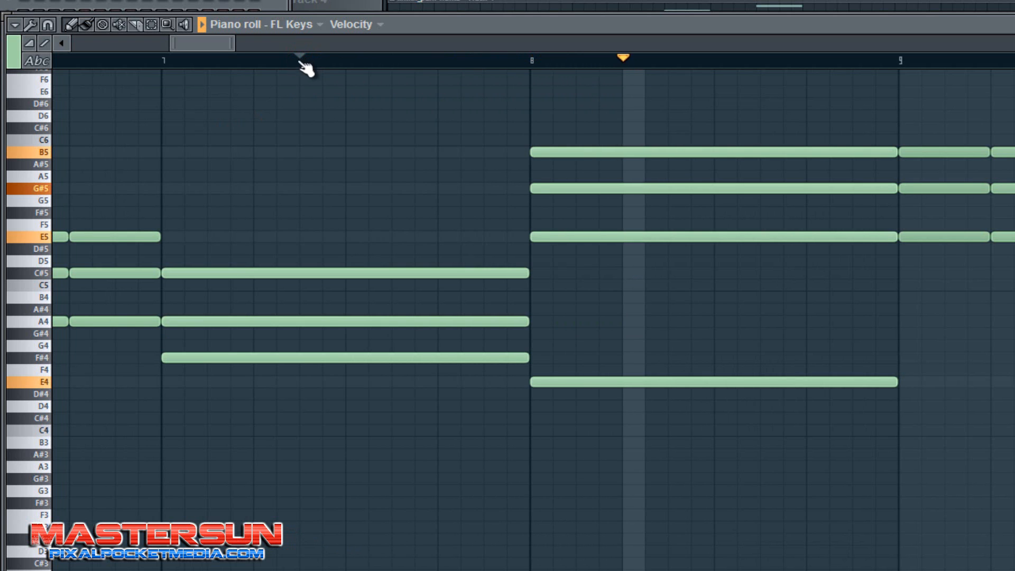
drag(212, 44, 247, 41)
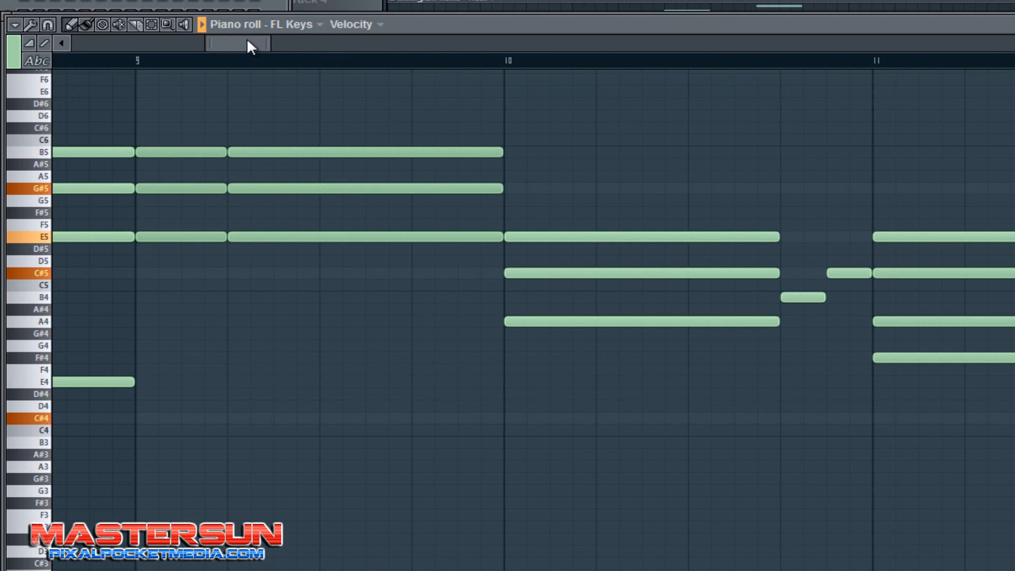
drag(247, 40, 310, 44)
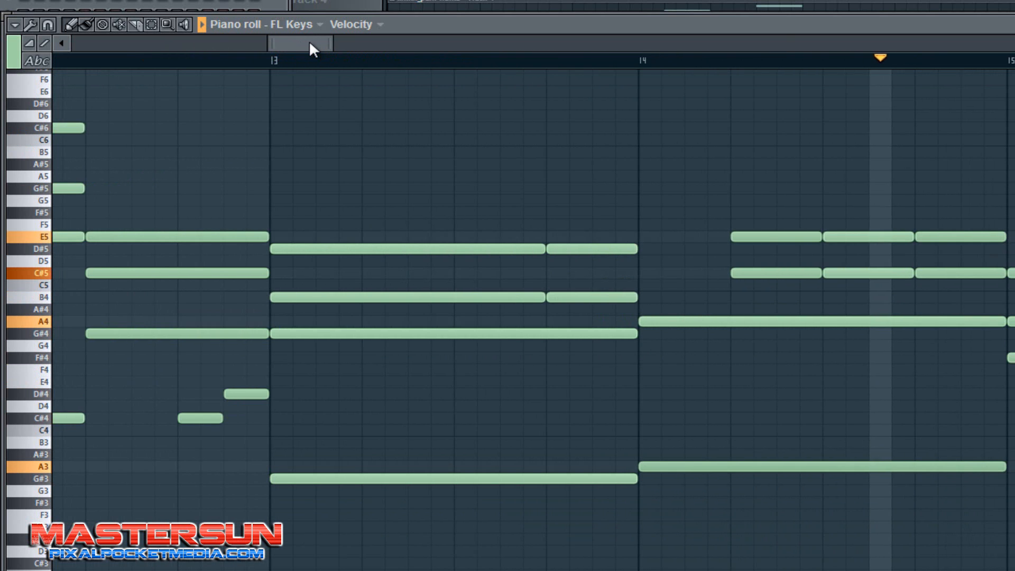
mouse_move(309, 43)
mouse_down()
mouse_move(110, 117)
mouse_move(247, 118)
mouse_move(122, 145)
mouse_move(111, 157)
mouse_up()
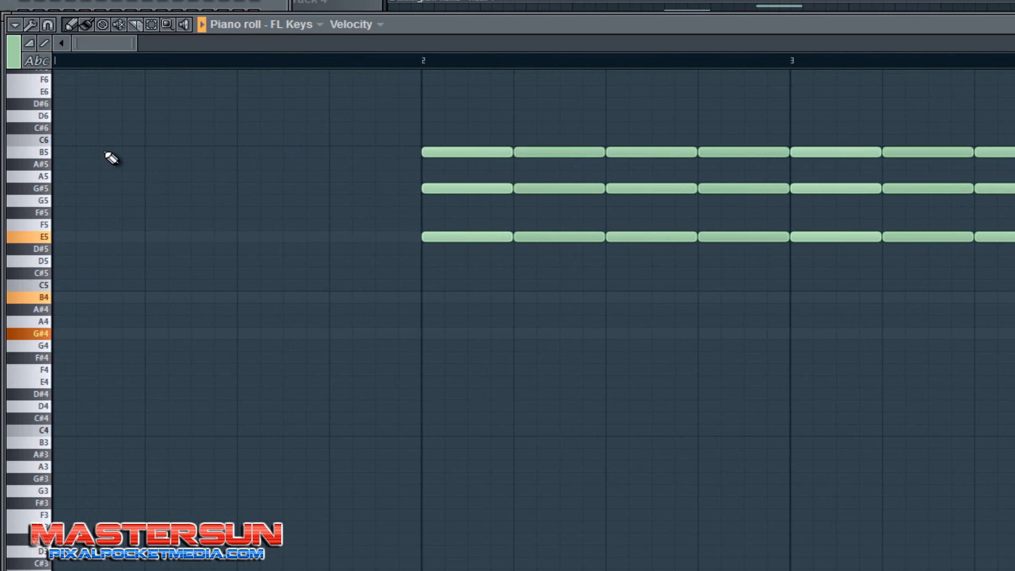
key(space)
Step: Try to select the notes from bar 2 to bar 10 in the pitch range from F6 down to F4
drag(128, 44, 168, 45)
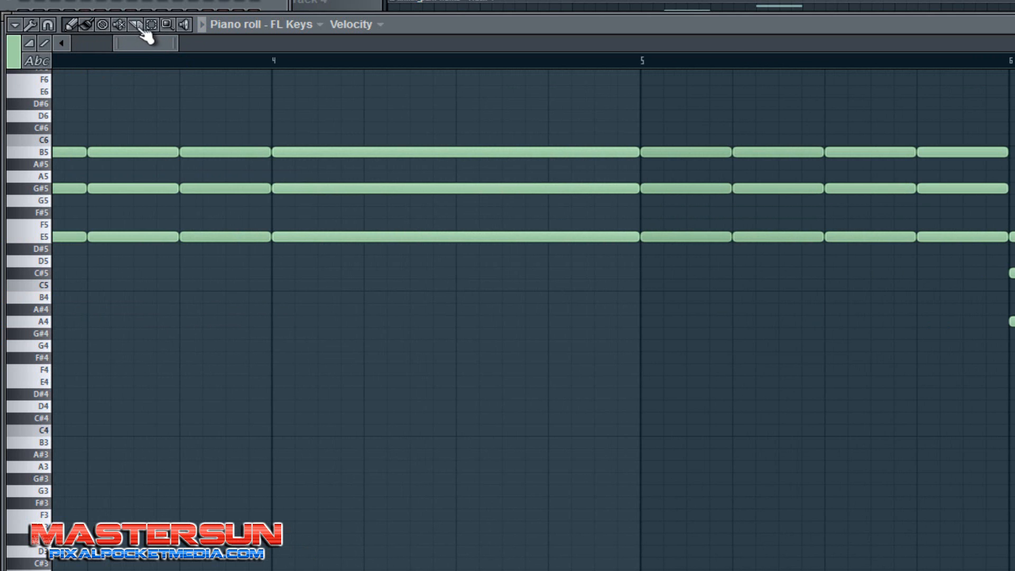
drag(161, 45, 95, 62)
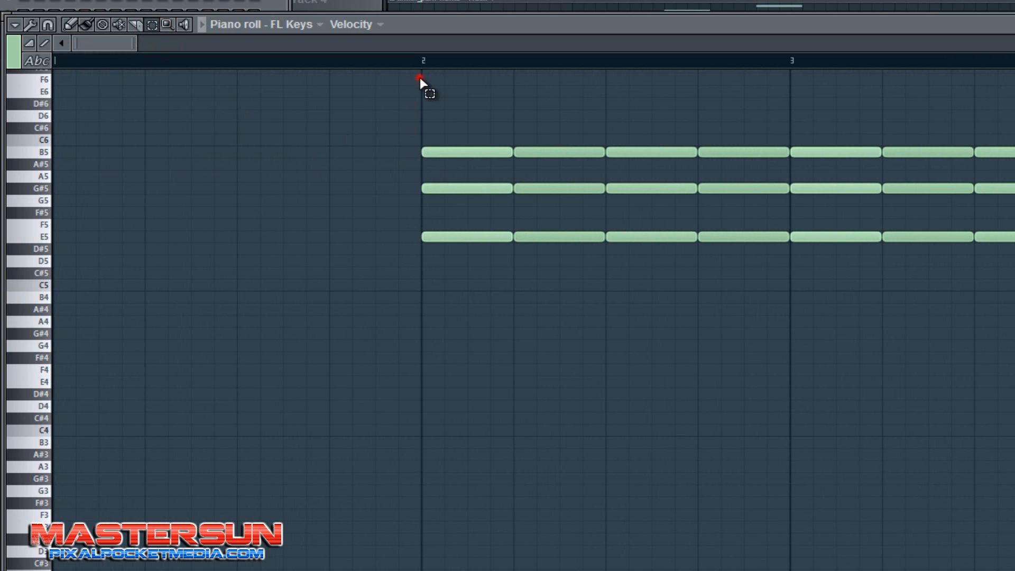
drag(420, 77, 635, 375)
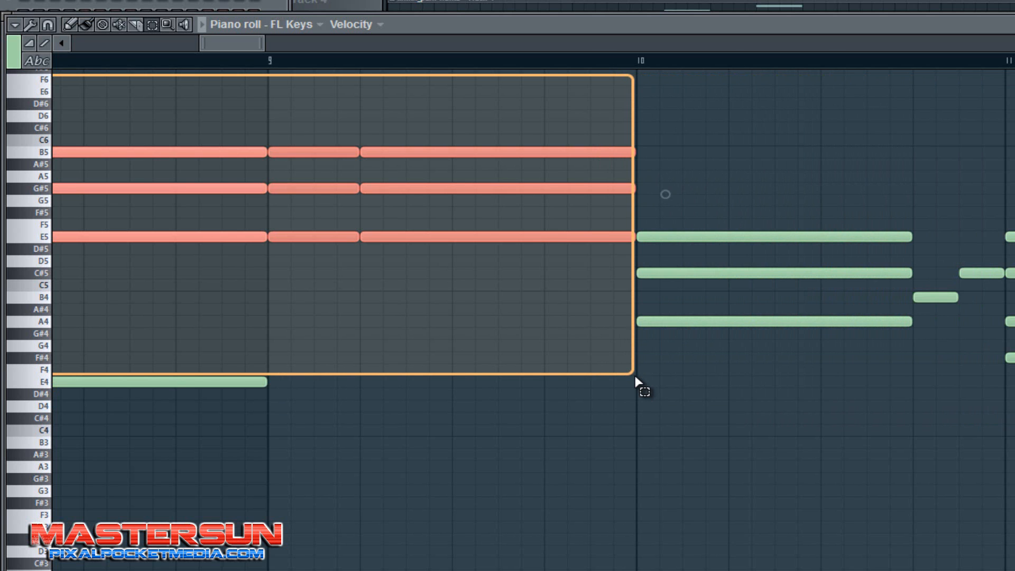
drag(635, 375, 635, 375)
drag(227, 42, 101, 83)
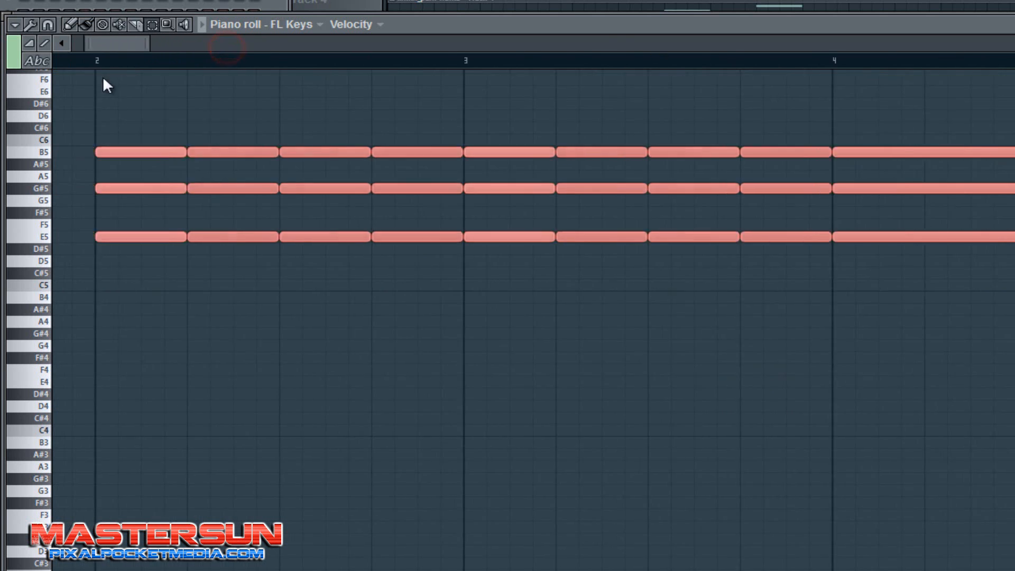
Step: Select all FL Keys notes from bar 2 up to bar 10, including the low E4 note in bar 8
drag(421, 73, 630, 558)
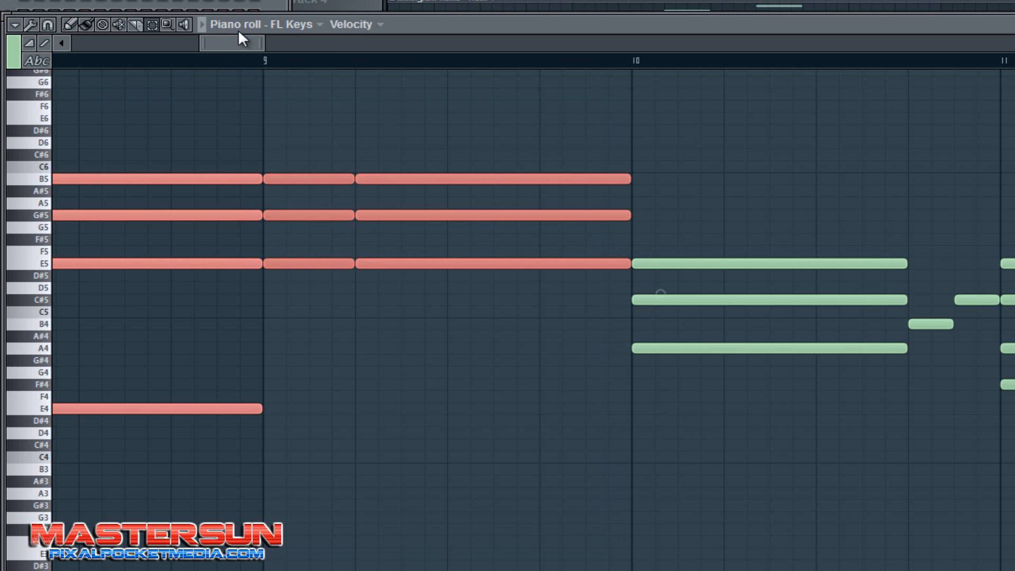
drag(244, 43, 75, 91)
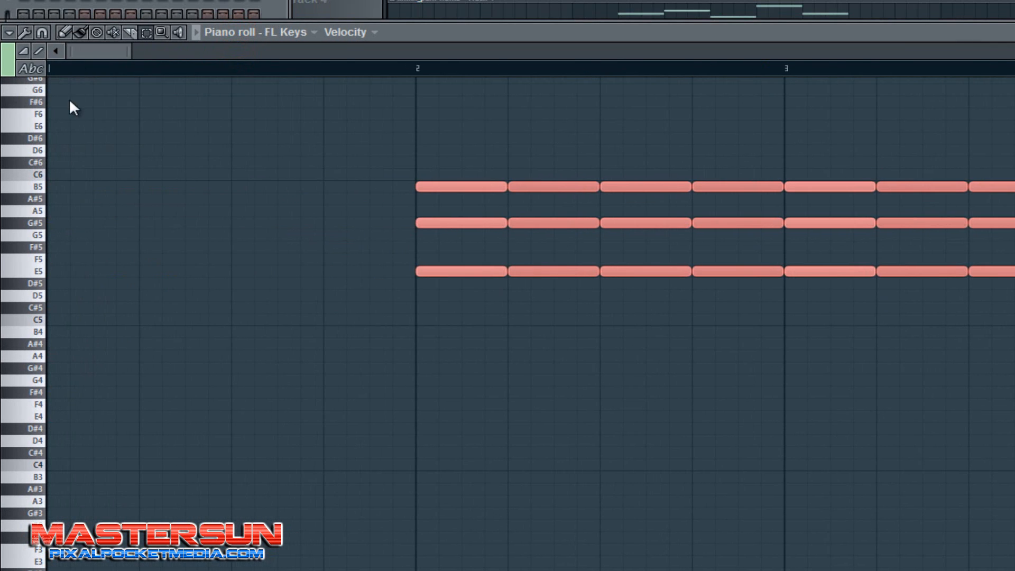
mouse_move(116, 51)
mouse_down()
mouse_move(101, 55)
mouse_move(176, 58)
mouse_move(92, 88)
mouse_move(93, 60)
mouse_move(113, 51)
mouse_up()
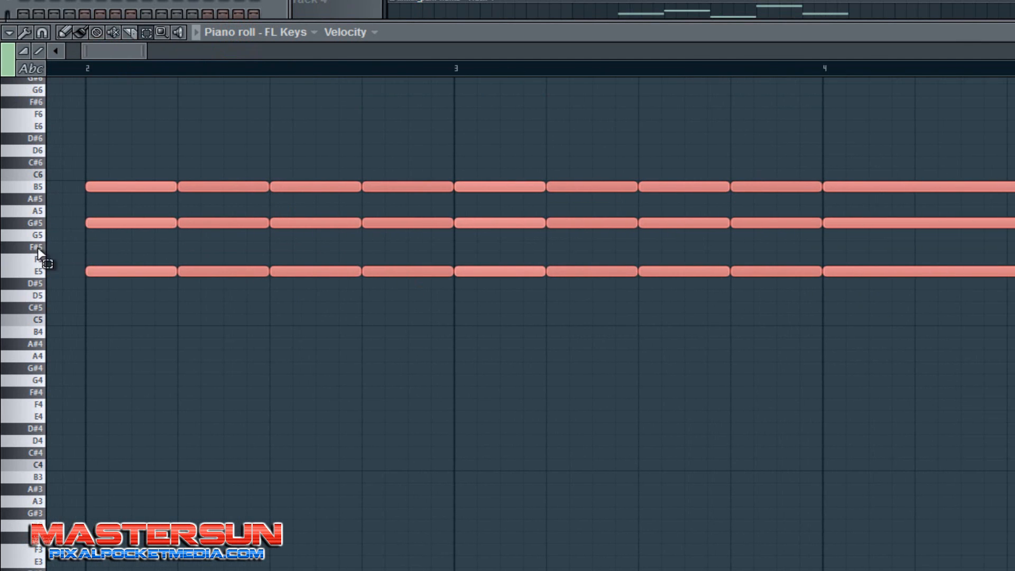
drag(112, 52, 82, 191)
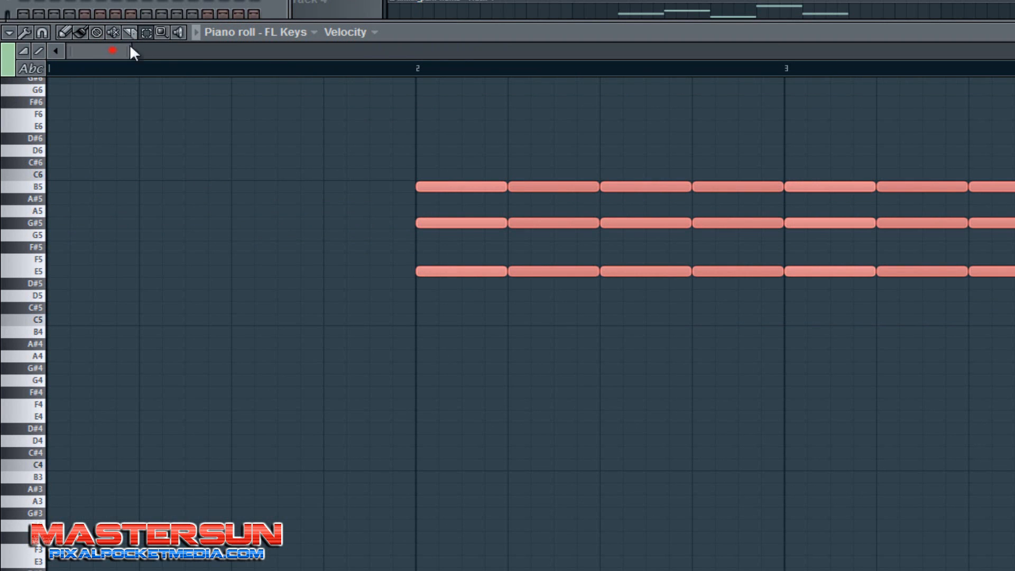
drag(129, 48, 90, 72)
drag(99, 59, 103, 93)
drag(131, 53, 60, 74)
Step: Copy the selected notes in the FL Keys piano roll
click(9, 33)
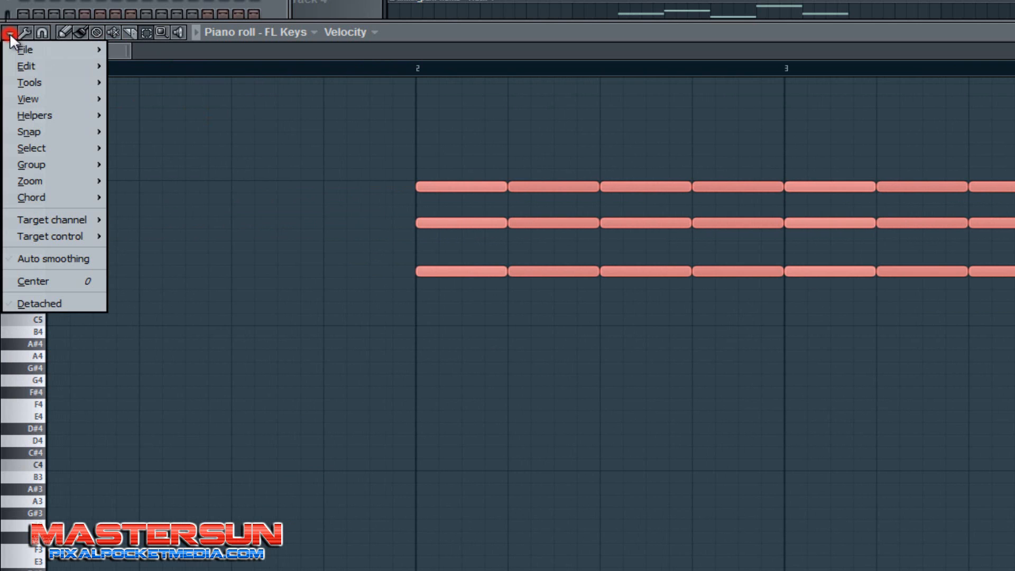
mouse_move(28, 65)
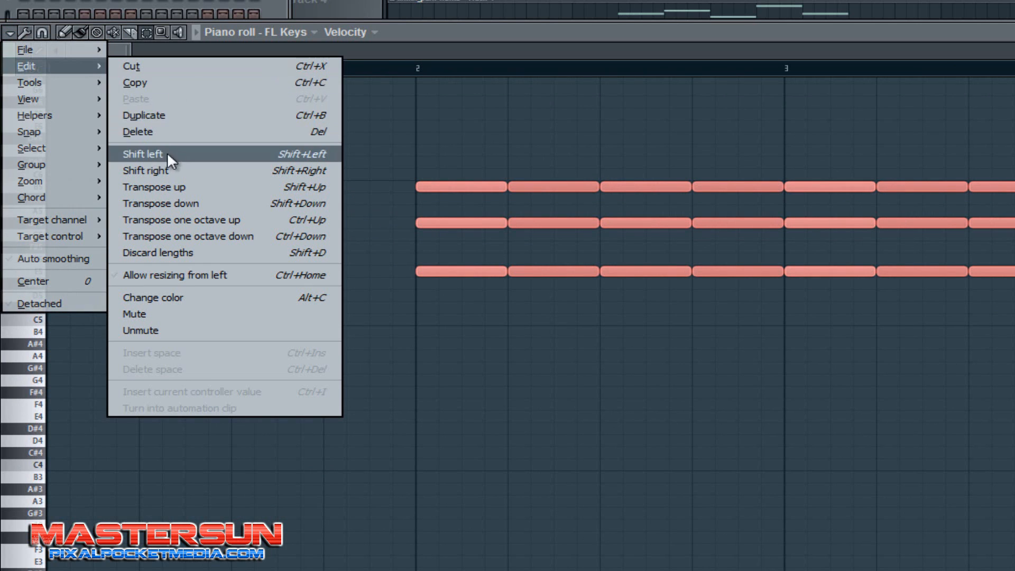
click(165, 84)
click(10, 33)
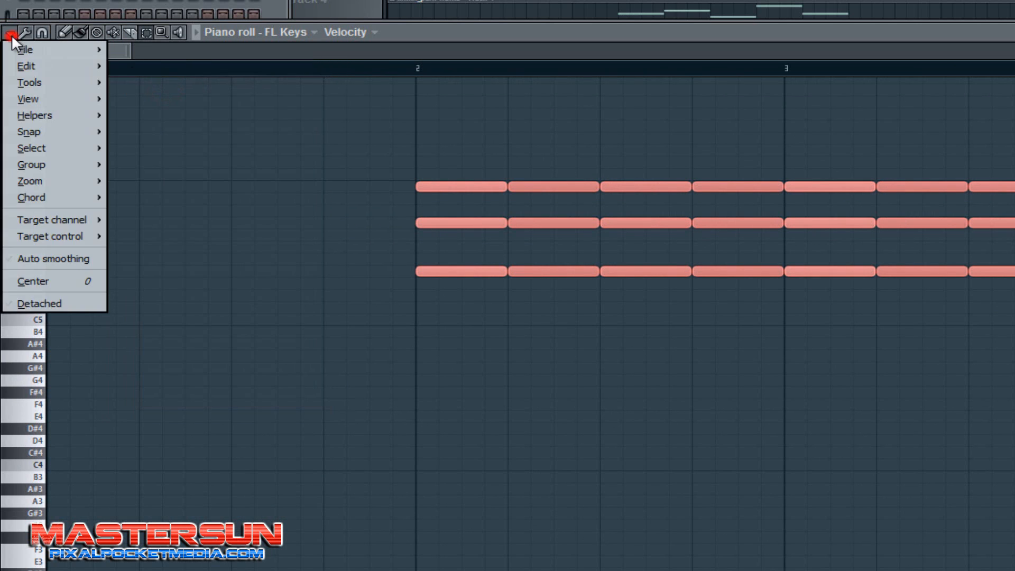
mouse_move(28, 65)
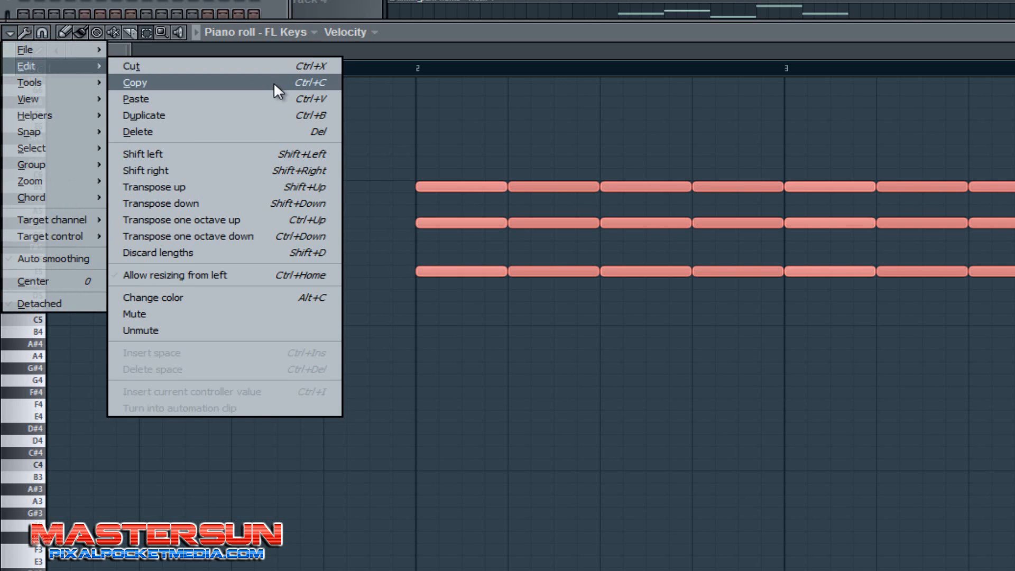
click(202, 84)
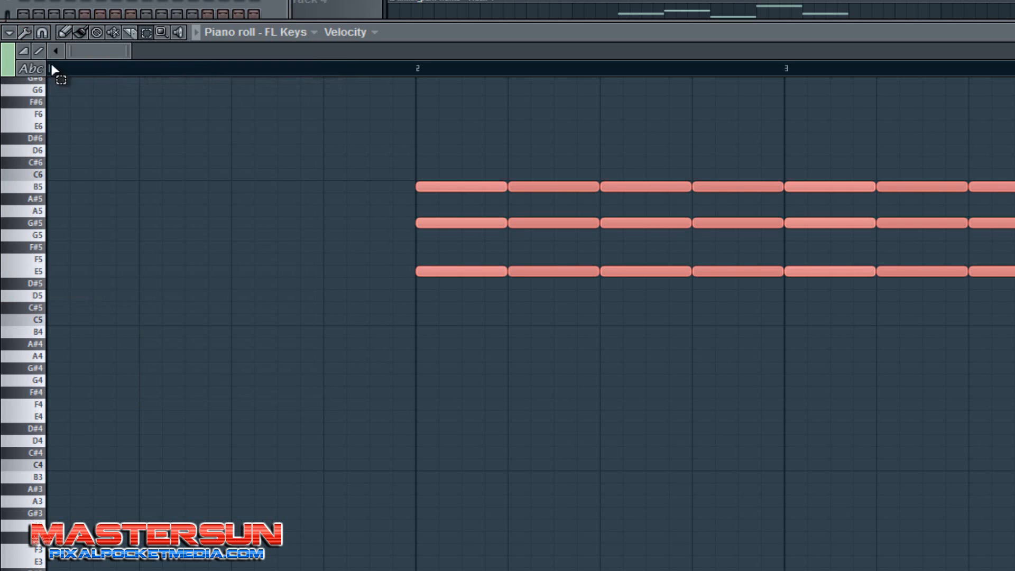
mouse_move(113, 53)
mouse_down()
mouse_move(243, 65)
mouse_move(84, 82)
mouse_move(115, 52)
mouse_move(106, 54)
mouse_up()
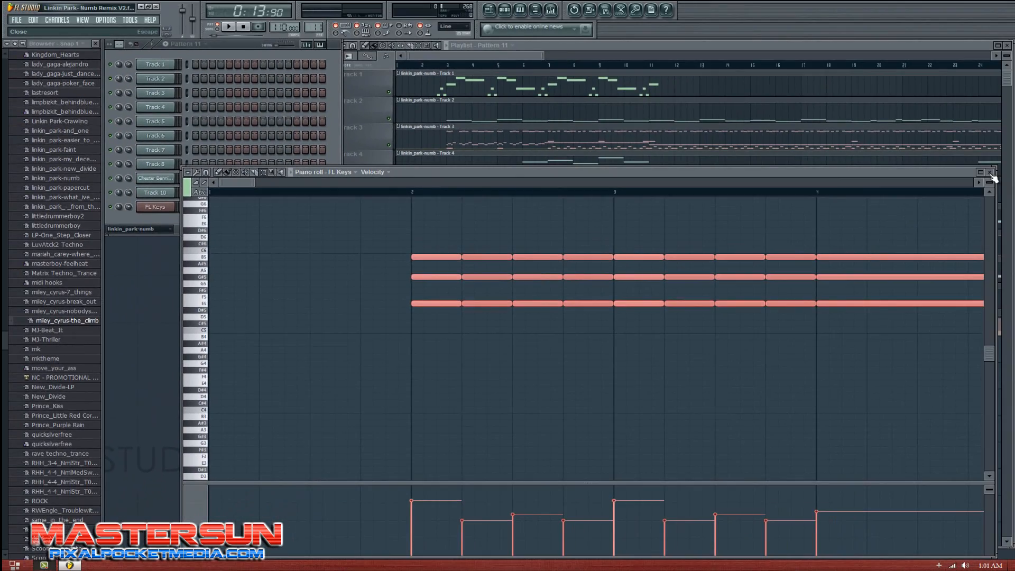
Step: Close the piano roll and the FL Keys window, clone the FL Keys channel, and close the clone's plugin window
click(992, 173)
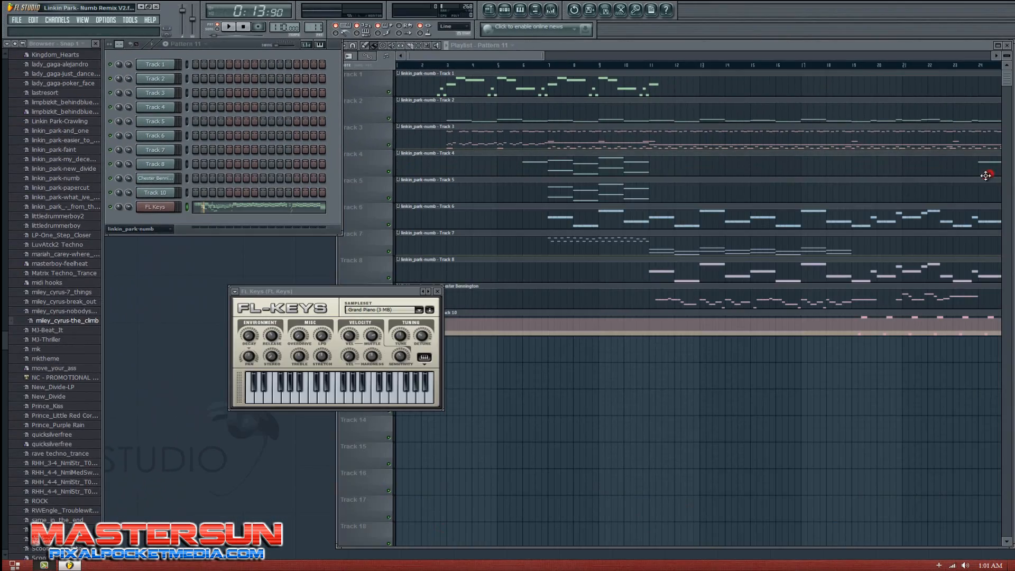
click(437, 291)
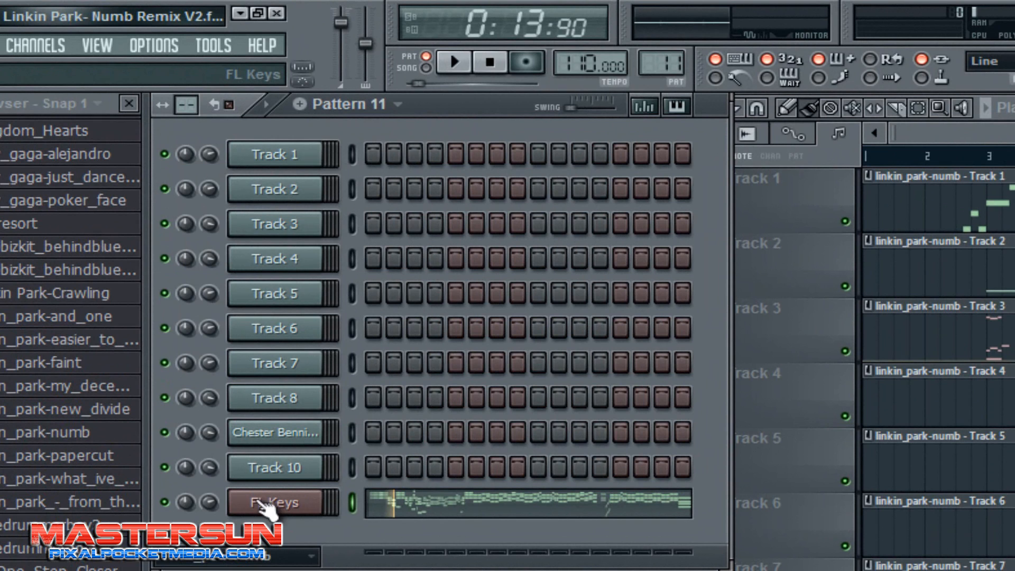
right_click(148, 205)
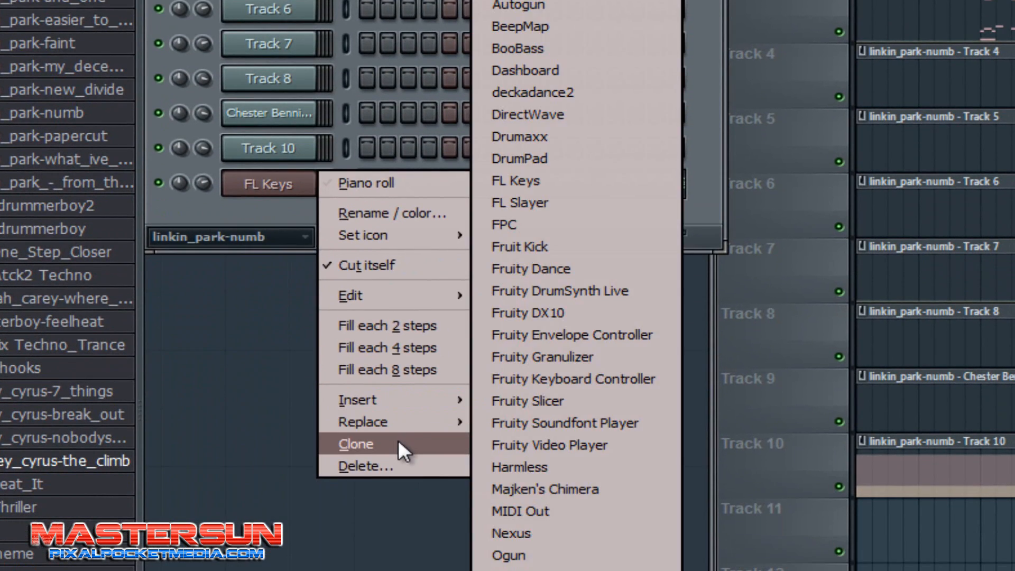
click(399, 440)
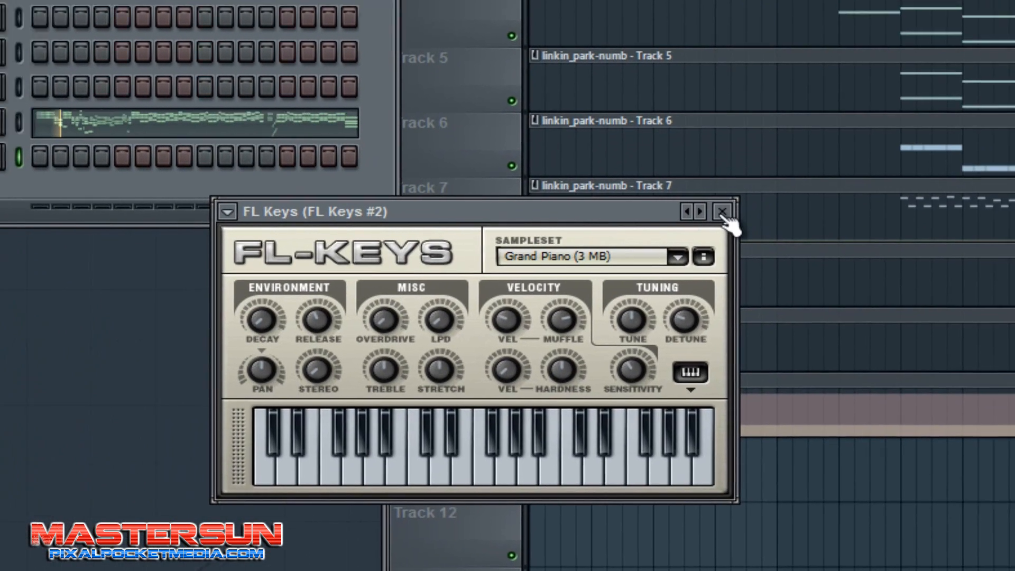
click(722, 211)
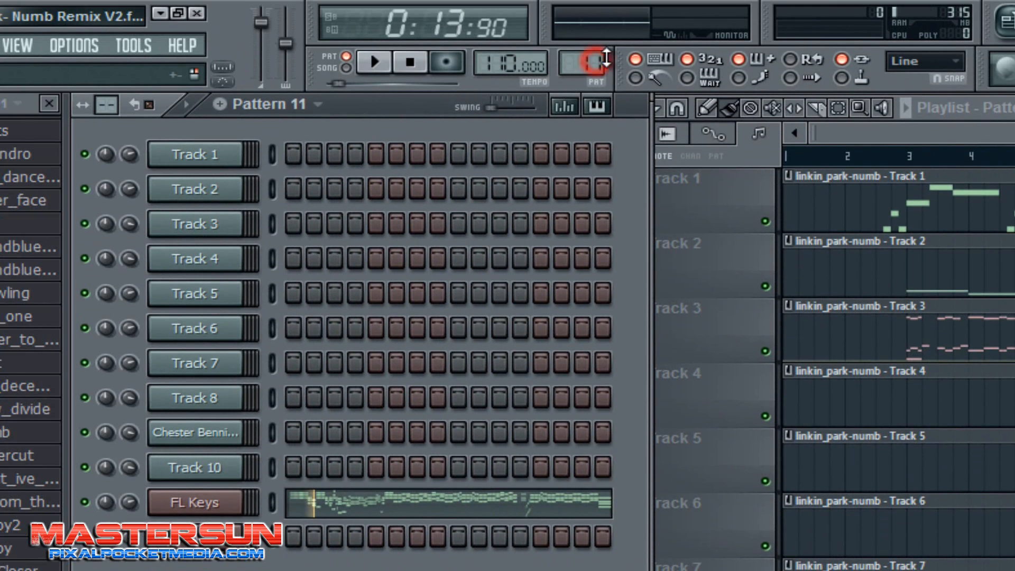
Step: Select the empty Pattern 12 and open the piano roll of the cloned FL Keys #2 channel
drag(621, 53, 618, 62)
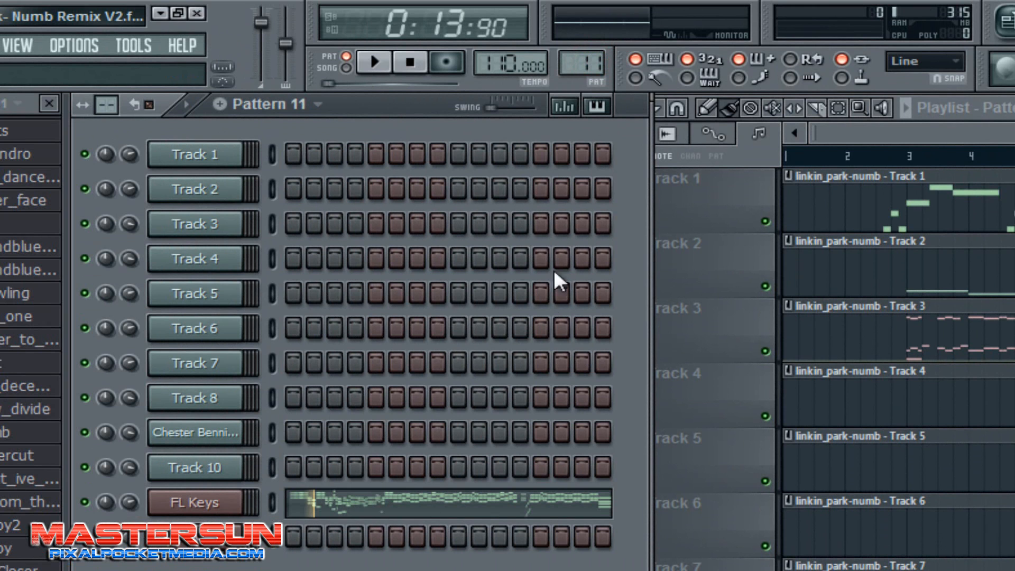
drag(606, 58, 617, 52)
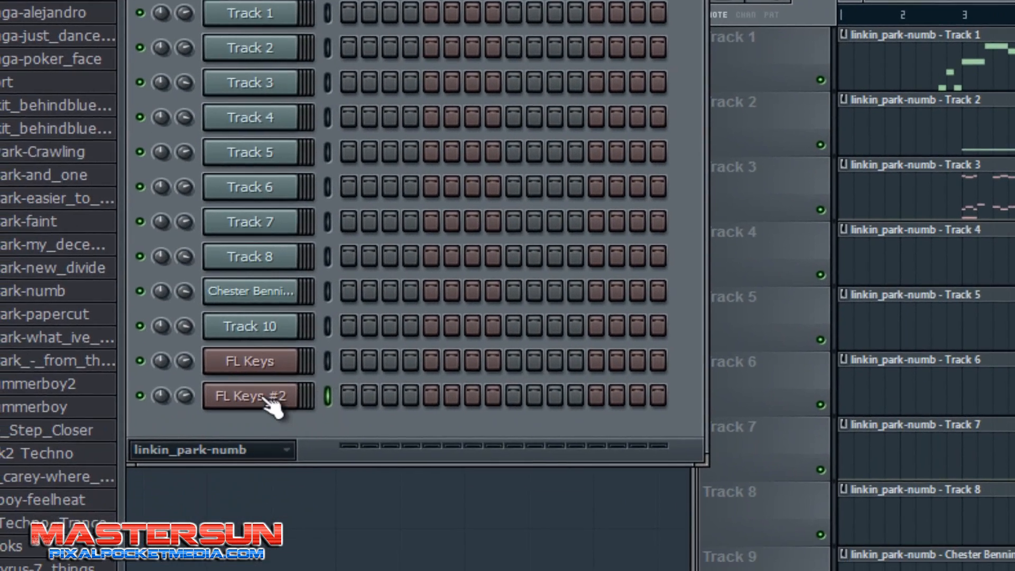
right_click(206, 536)
click(347, 393)
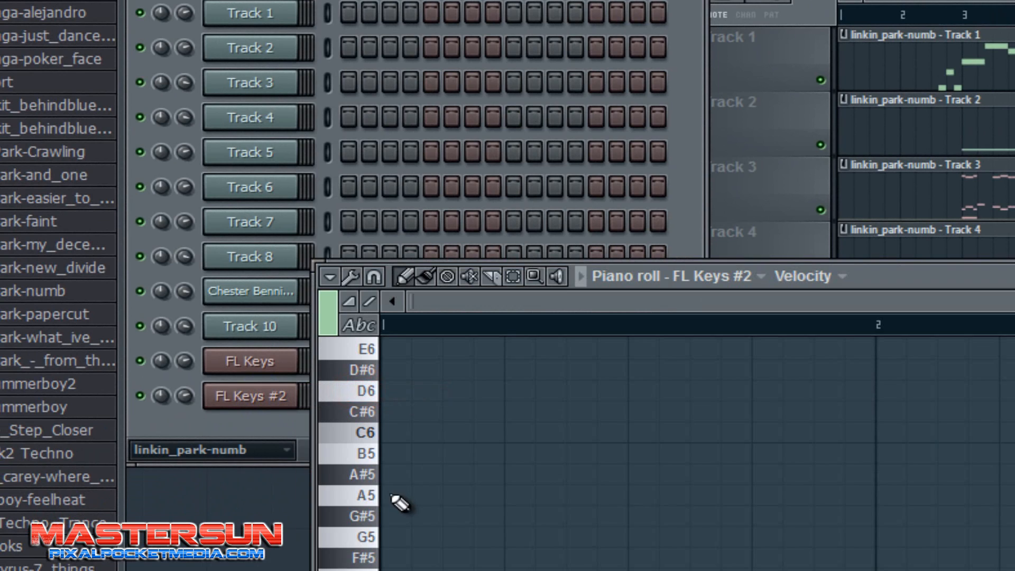
Step: Switch the FL Keys #2 piano roll to the piano key display and paste the copied notes into it at bar 1
click(369, 324)
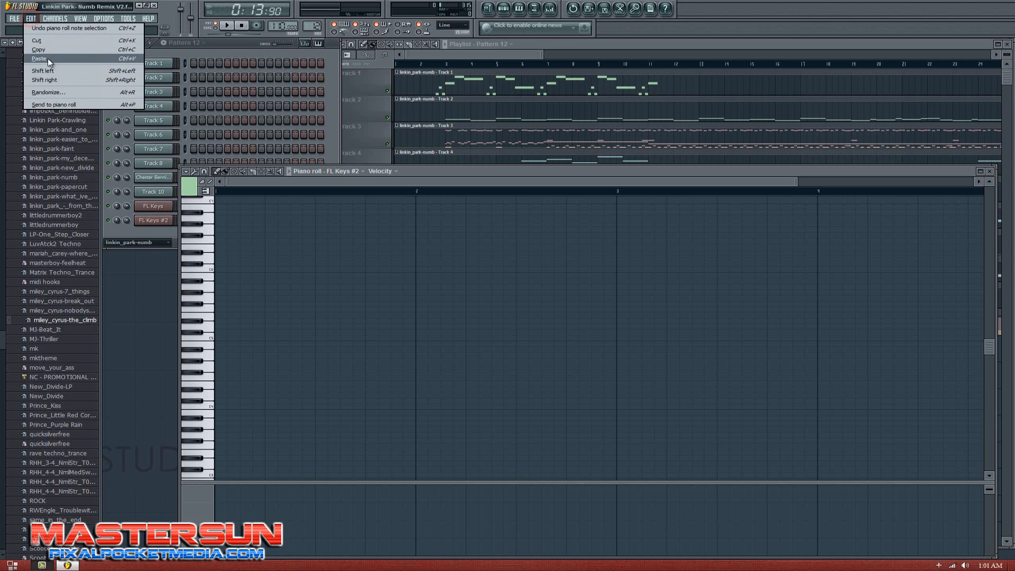
click(46, 58)
click(288, 189)
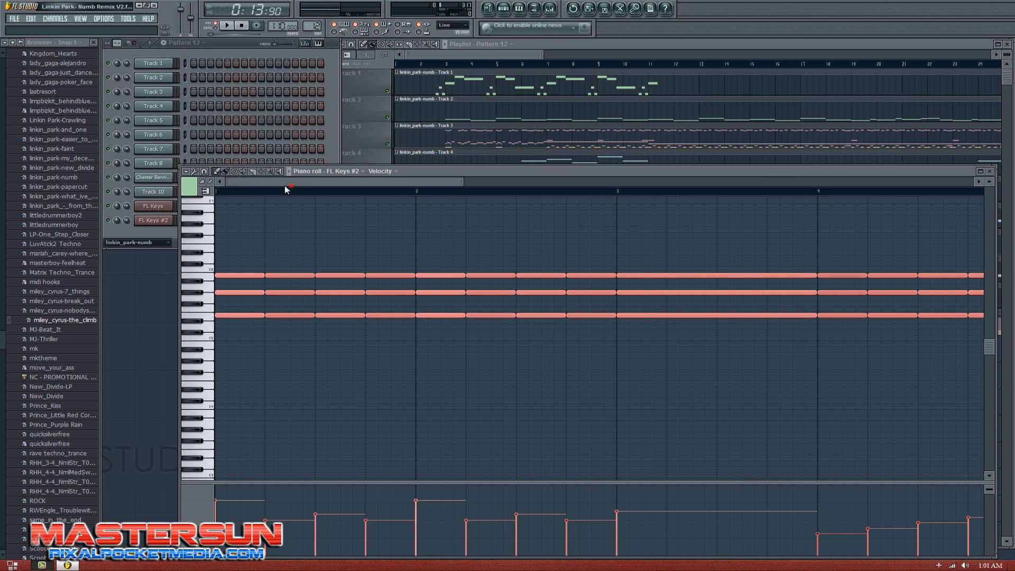
Step: View the pasted notes with note names, return to the piano key display, and set the playback position to bar 1
drag(312, 183, 158, 195)
click(207, 192)
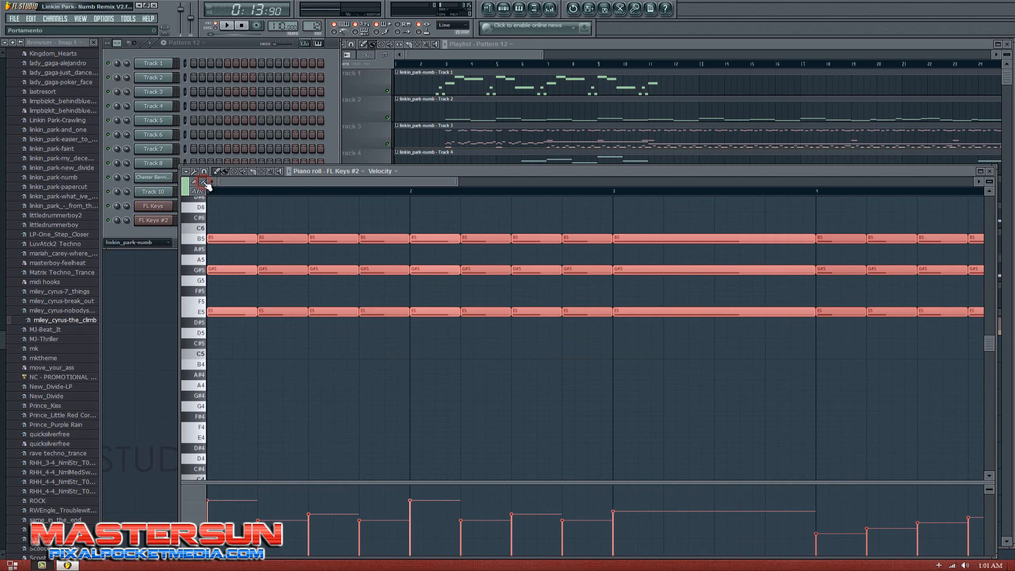
mouse_move(228, 181)
mouse_down()
mouse_move(265, 181)
mouse_move(224, 192)
mouse_move(210, 182)
mouse_up()
click(200, 192)
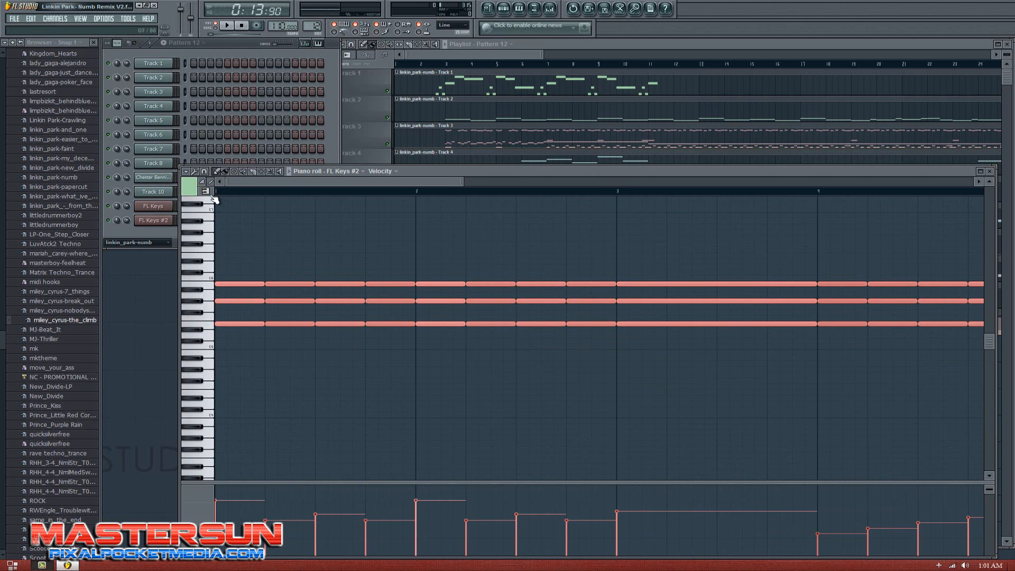
click(218, 191)
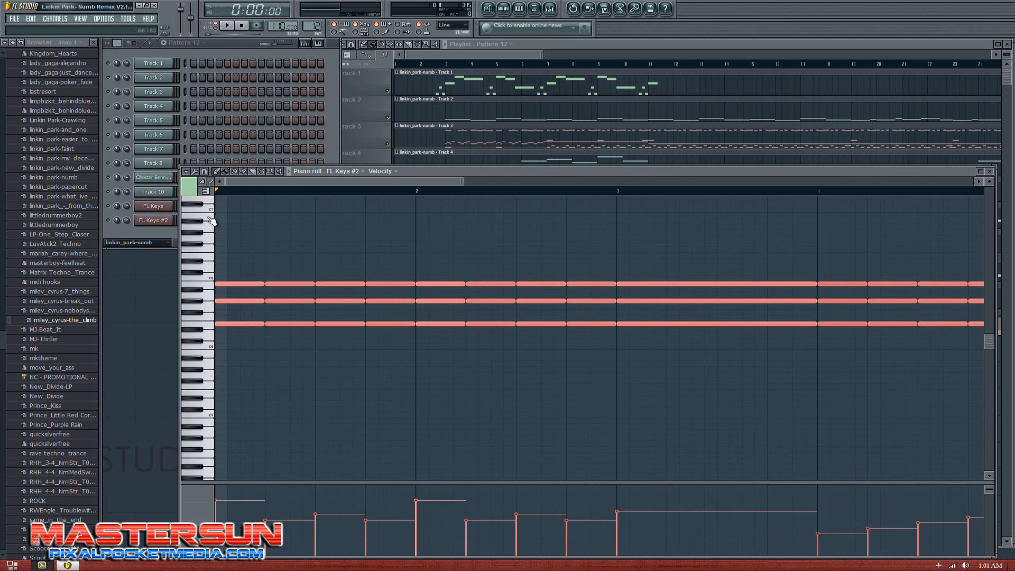
Step: Play back the pasted notes in the FL Keys #2 piano roll and look through the whole phrase
key(space)
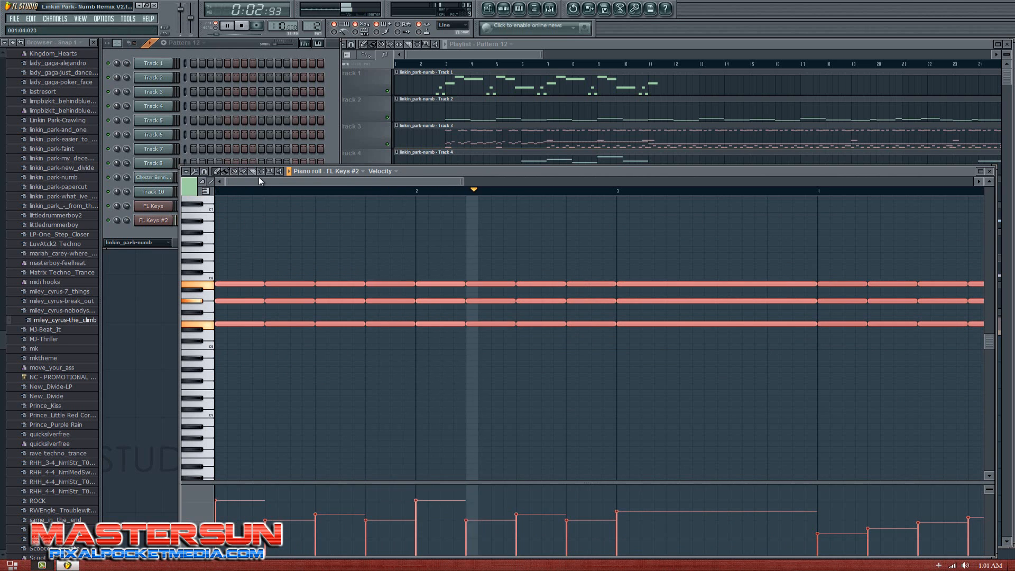
drag(265, 180, 368, 190)
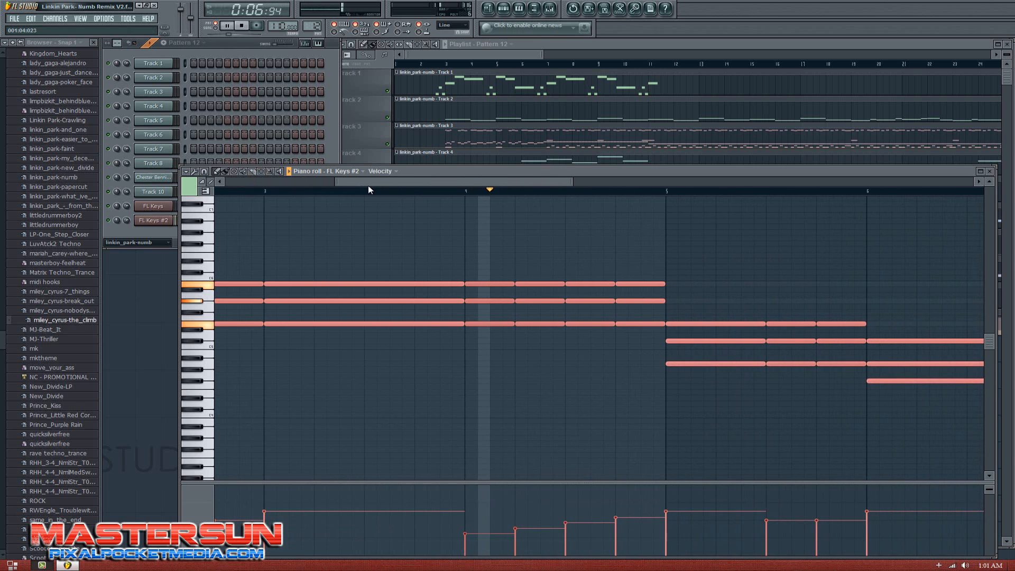
drag(368, 189, 570, 213)
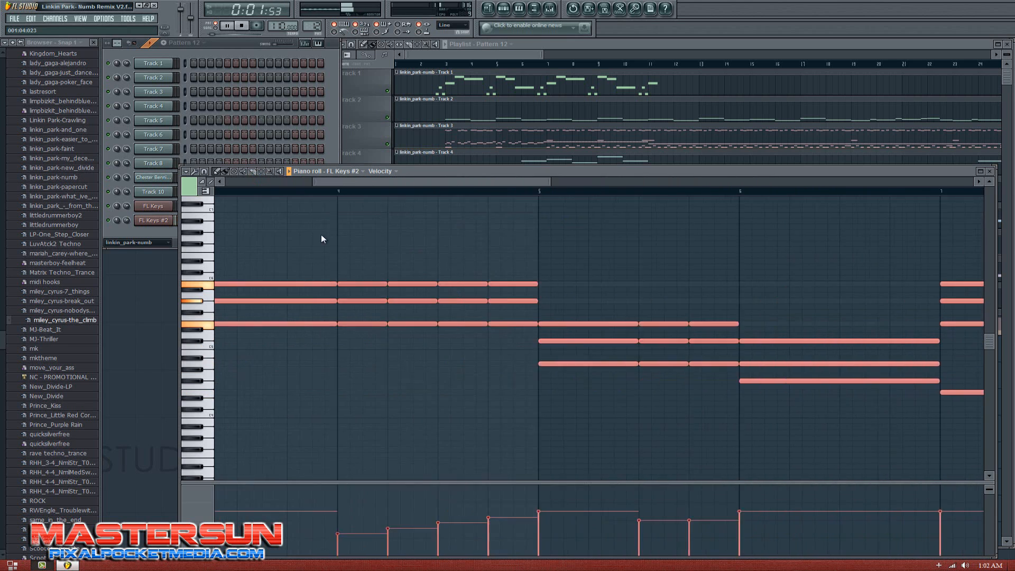
key(space)
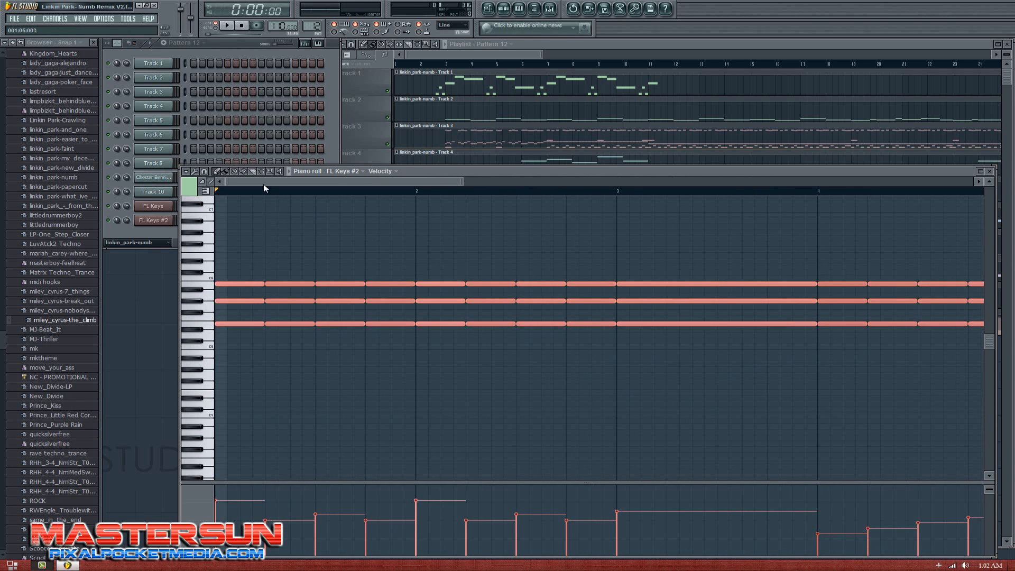
drag(262, 183, 208, 240)
drag(384, 180, 284, 195)
drag(276, 184, 177, 197)
drag(278, 182, 241, 225)
key(space)
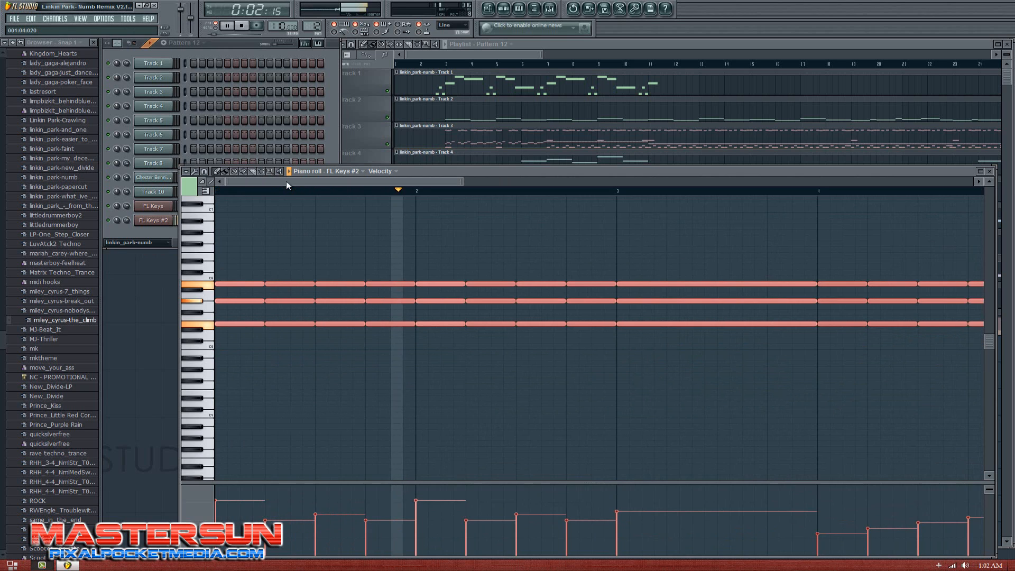
key(space)
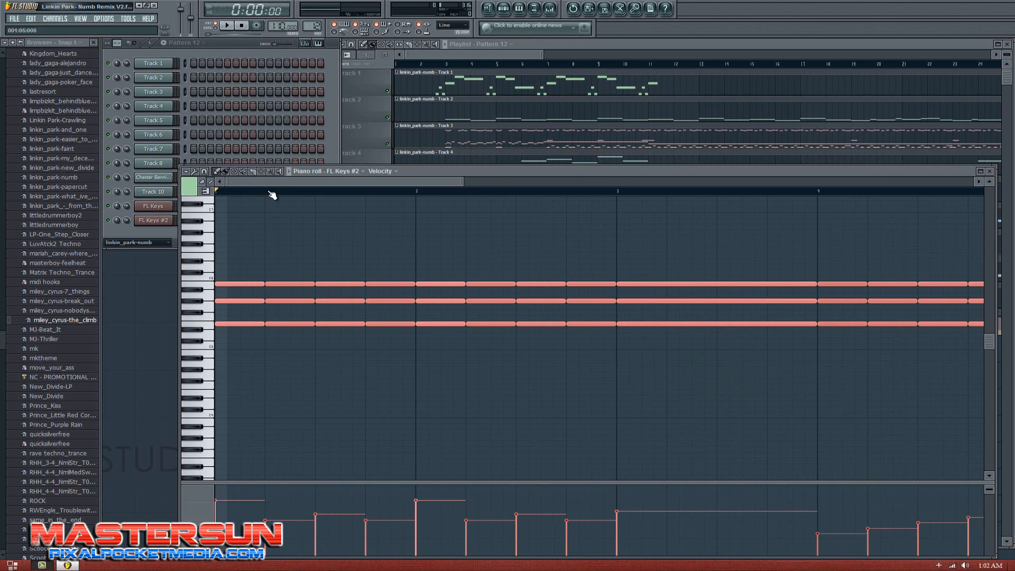
Step: Transpose all the FL Keys #2 notes up by about an octave and play them back
drag(227, 284, 228, 210)
key(space)
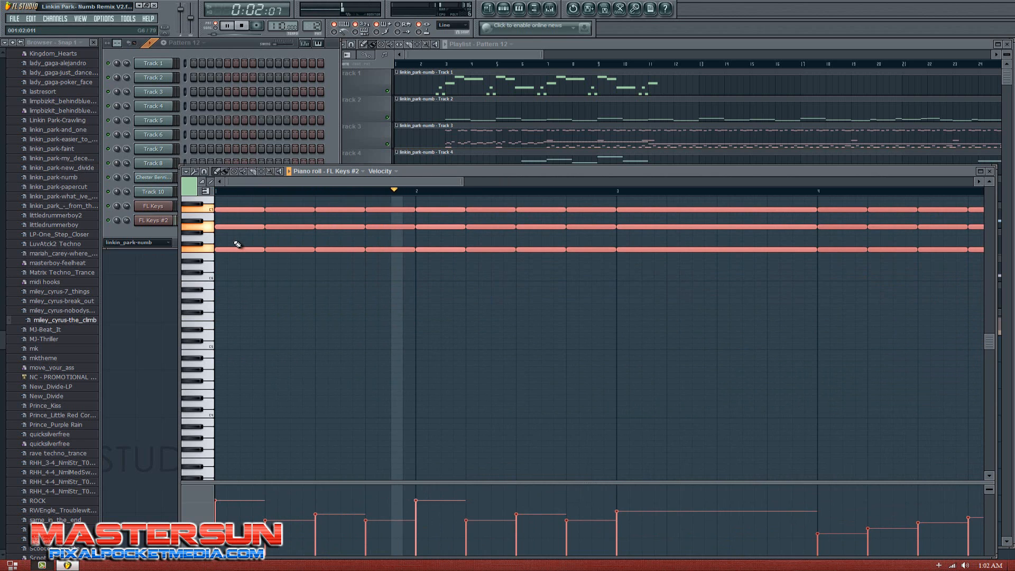
key(space)
Step: Transpose the FL Keys #2 notes back down an octave, play them back, and close the piano roll
drag(231, 211, 225, 283)
key(space)
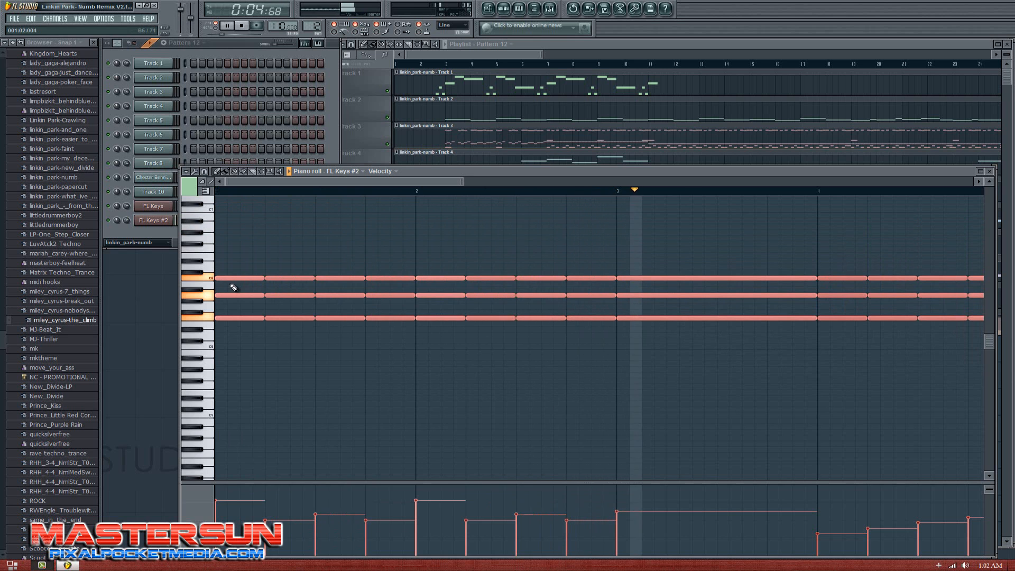
drag(259, 182, 373, 202)
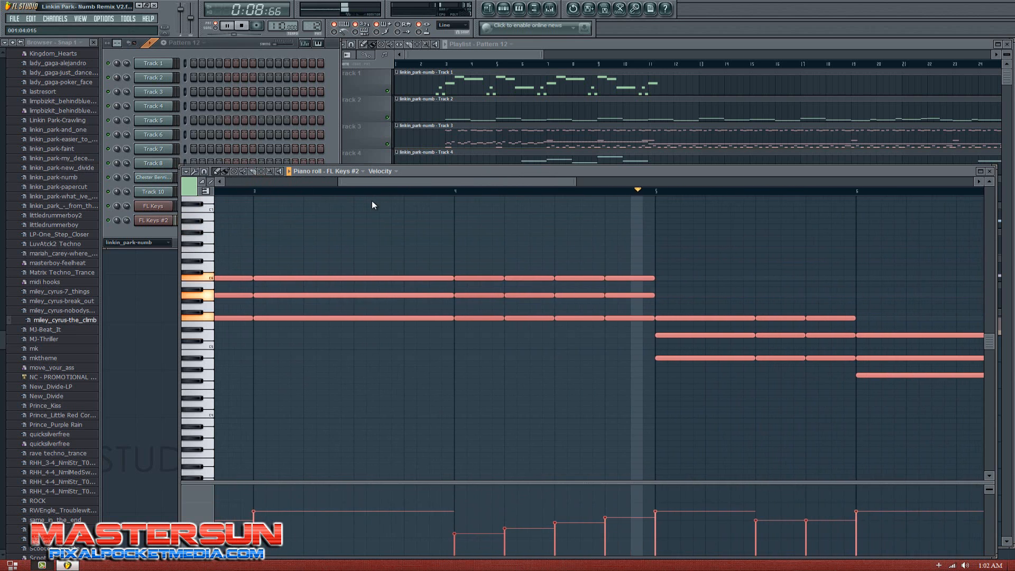
key(space)
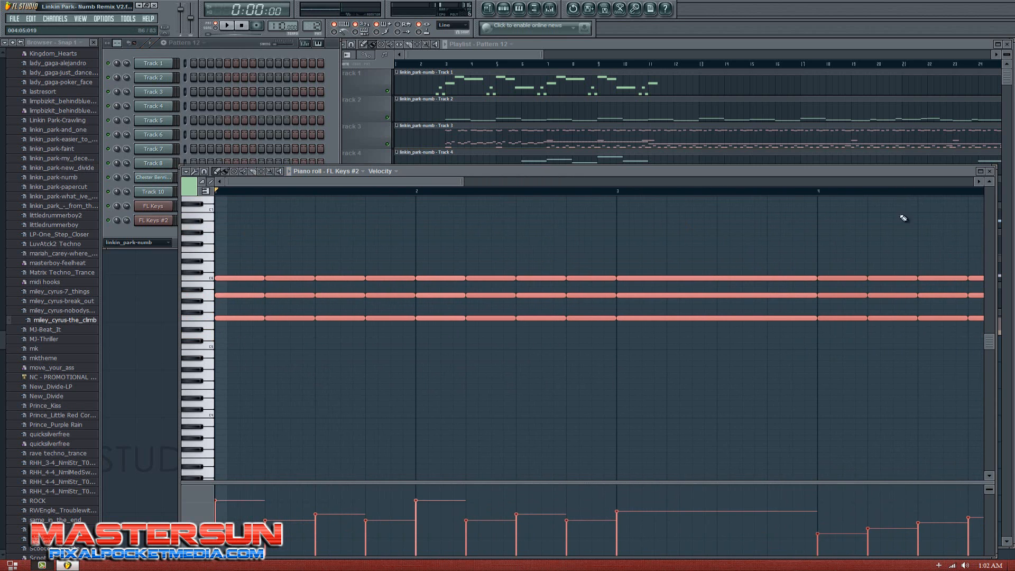
click(989, 171)
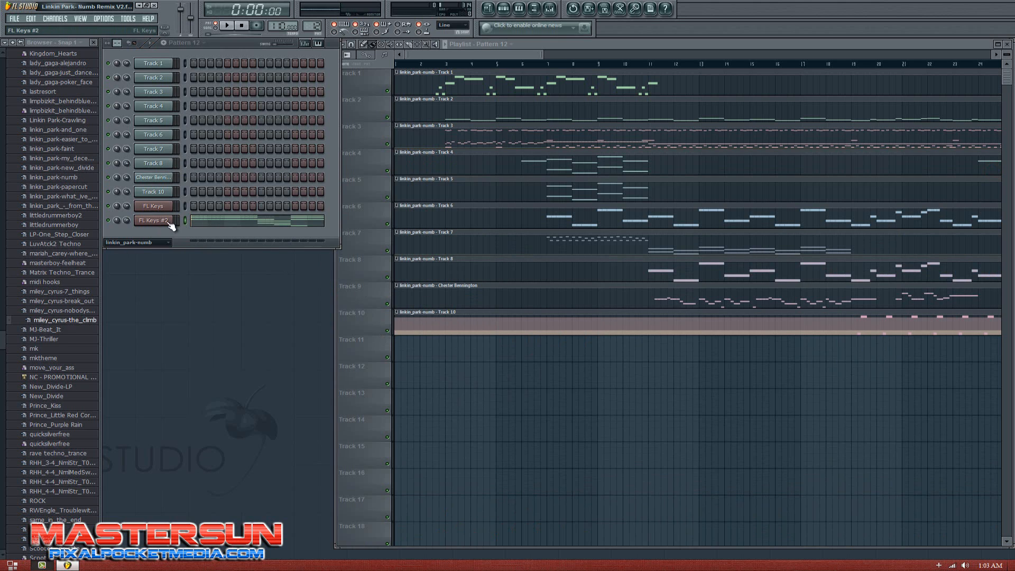
right_click(128, 219)
click(138, 225)
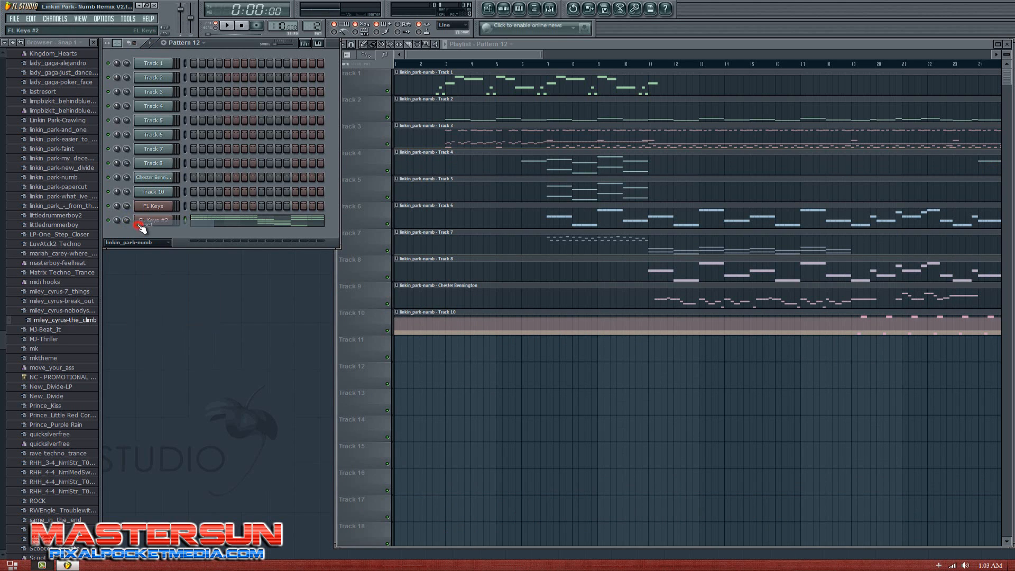
right_click(129, 221)
click(148, 240)
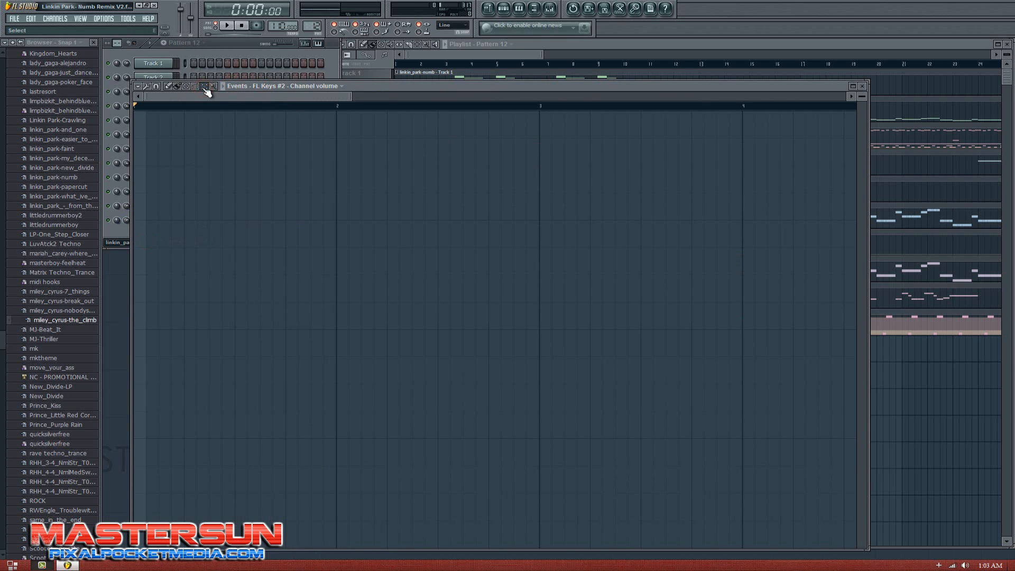
click(252, 87)
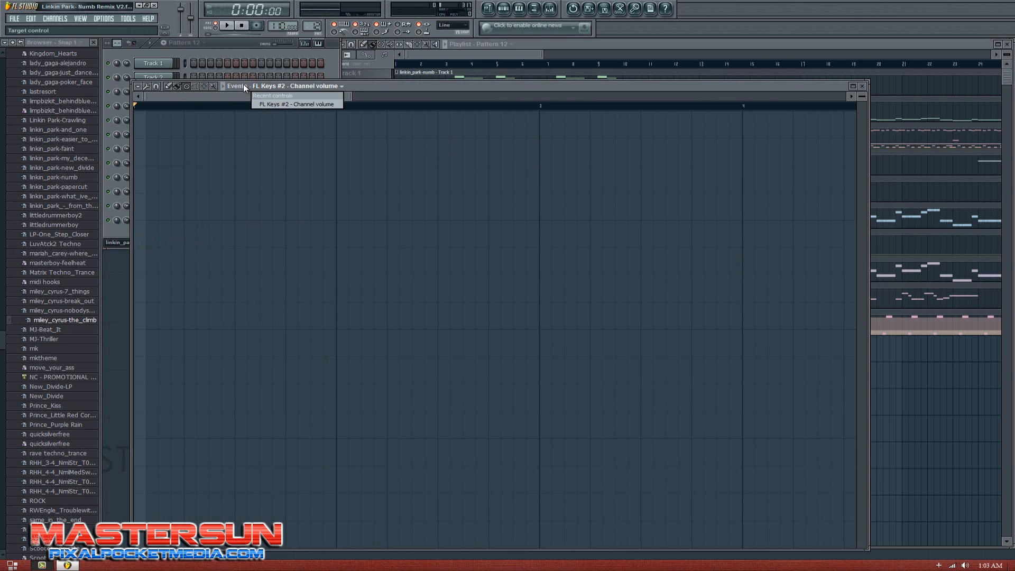
click(243, 85)
drag(191, 98, 328, 127)
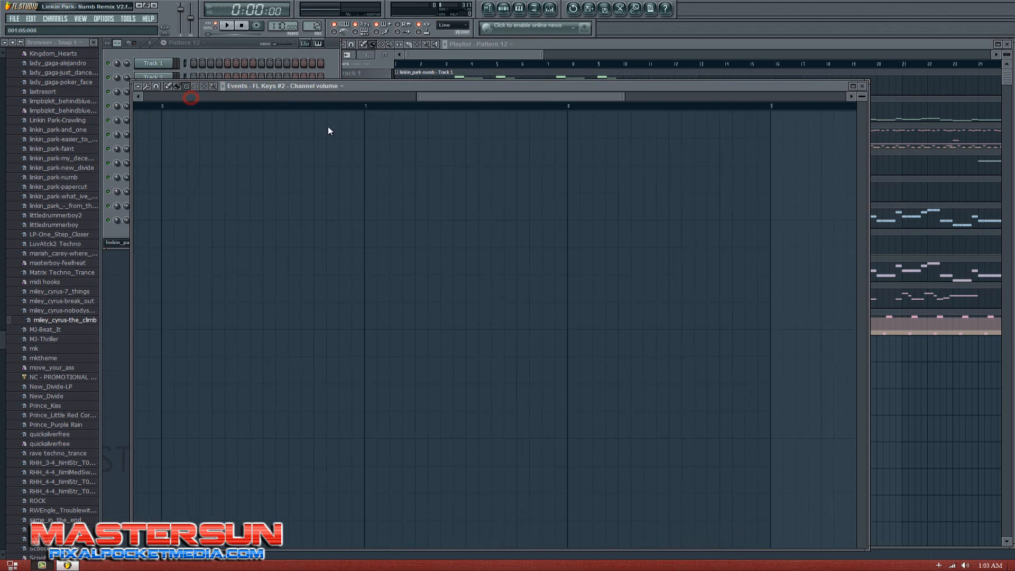
click(862, 85)
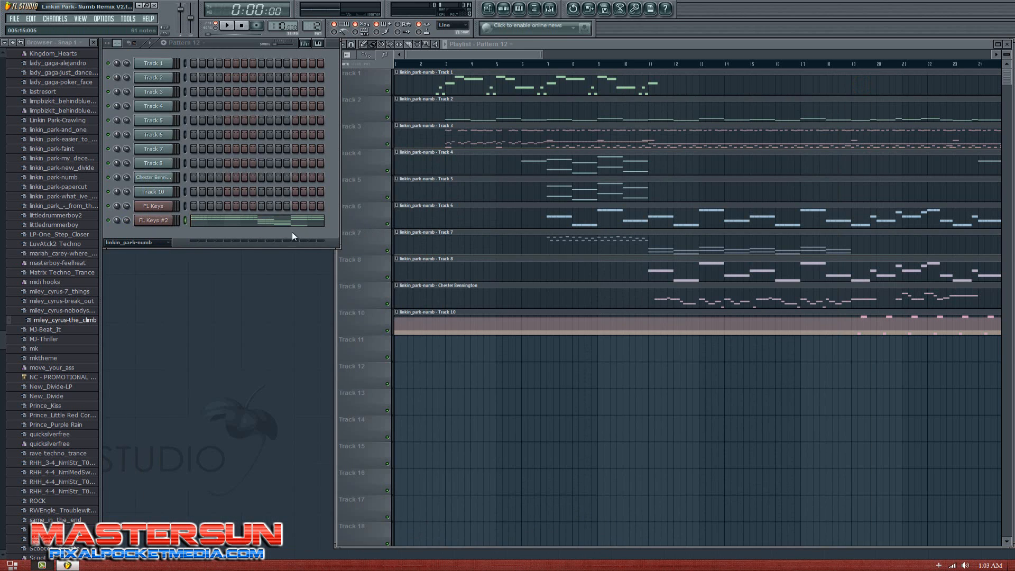
Step: Replace the FL Keys #2 channel's instrument with Nexus
right_click(145, 220)
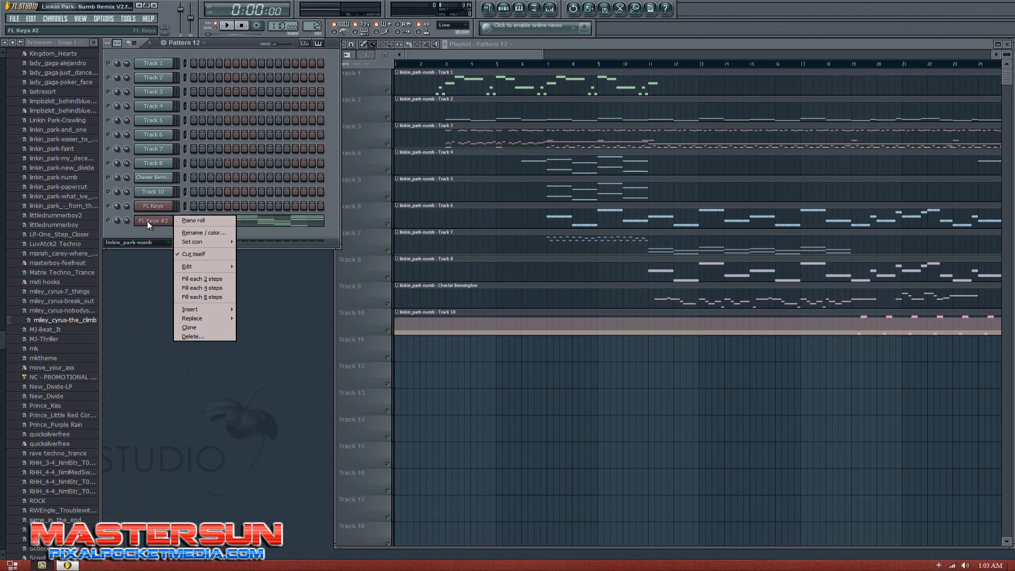
mouse_move(199, 320)
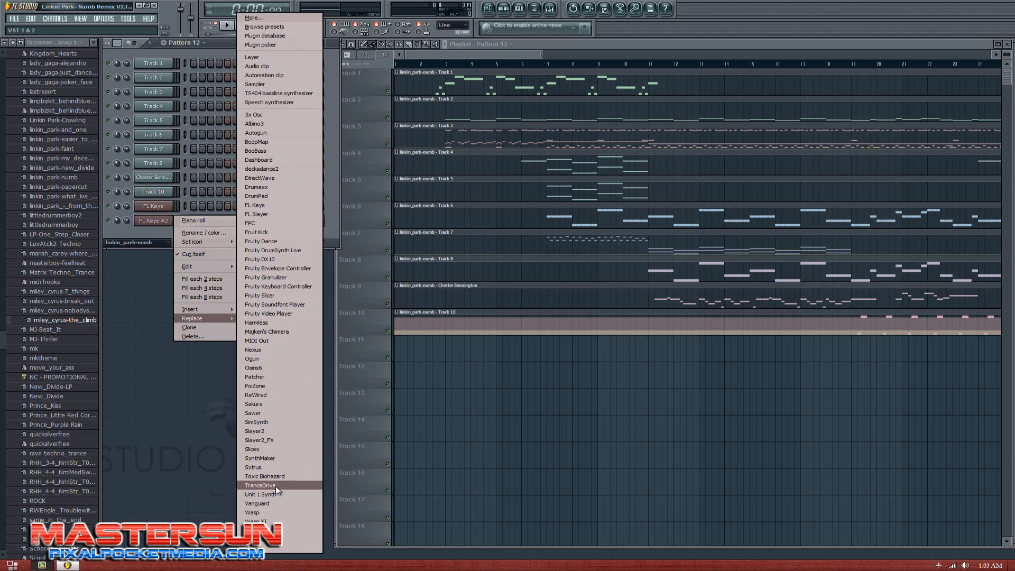
click(254, 350)
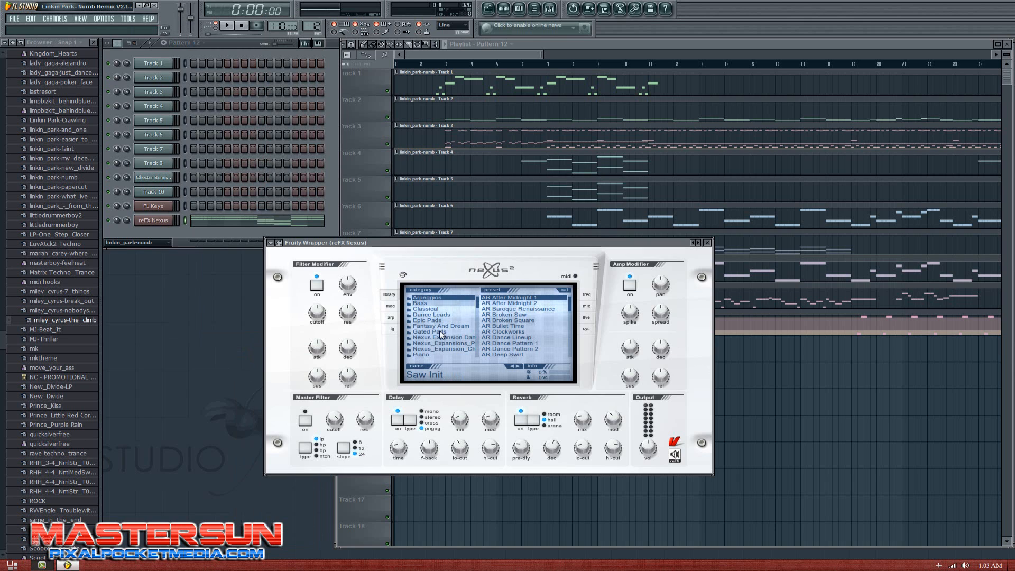
Step: Browse the Nexus sound library and load the GT Ballad 12String preset from the XP Guitars category
scroll(440, 333, down, 8)
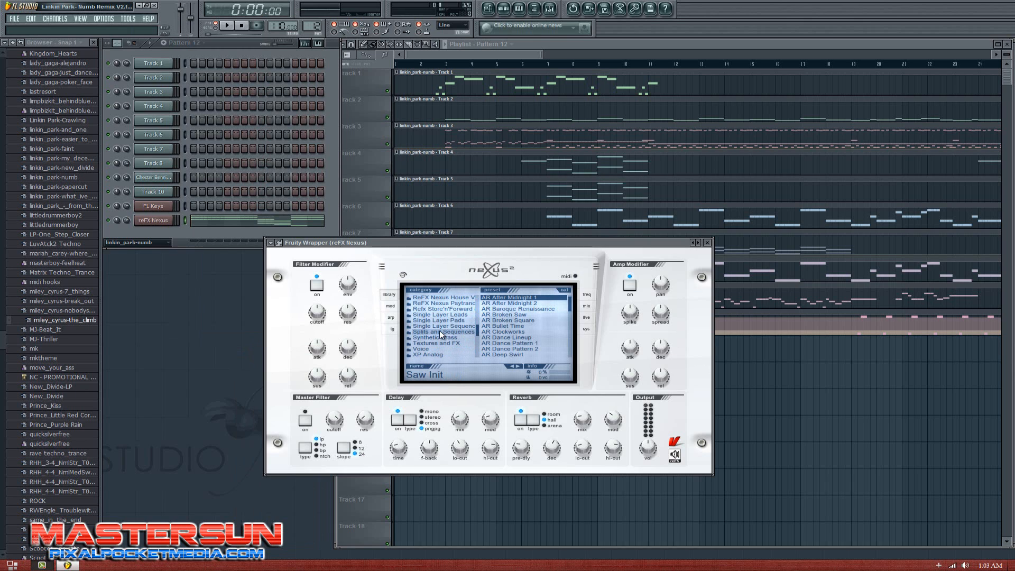
scroll(440, 331, up, 5)
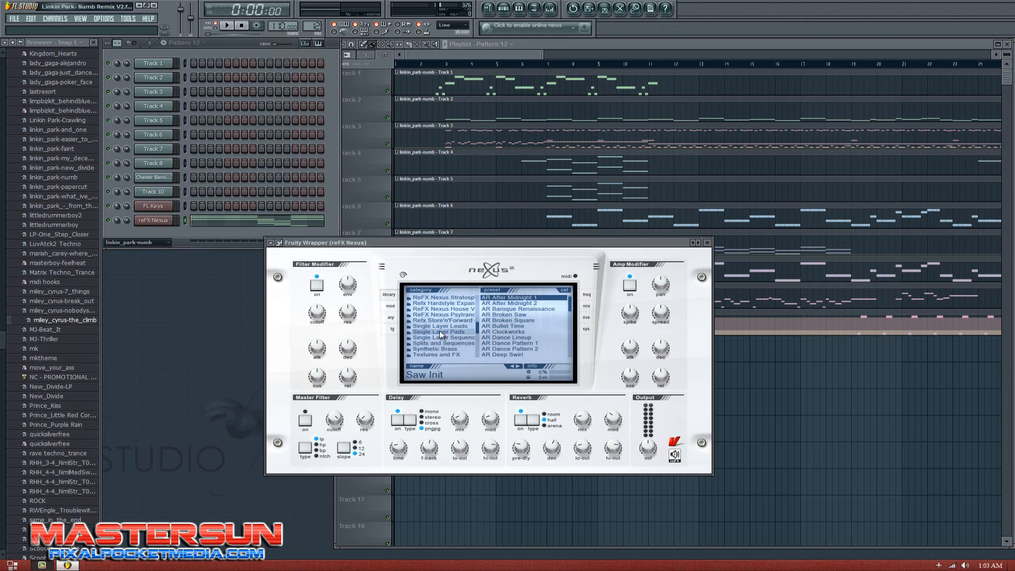
scroll(439, 331, up, 2)
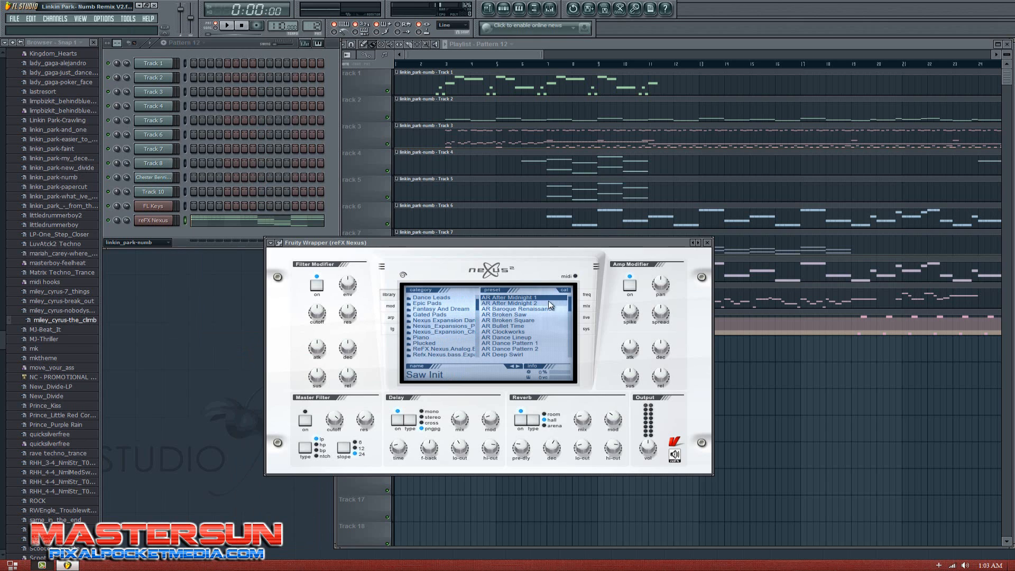
scroll(525, 316, down, 10)
scroll(525, 316, up, 6)
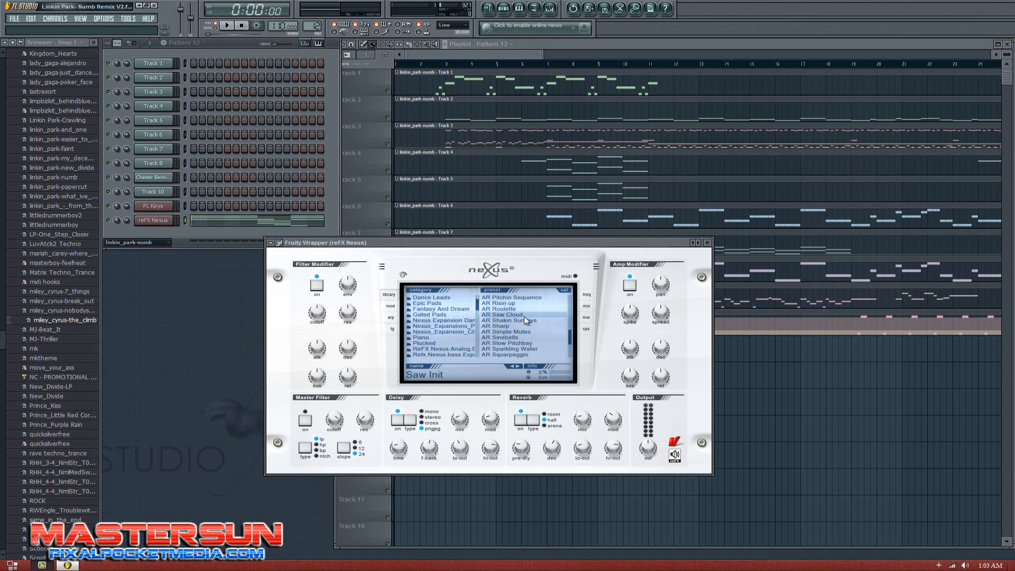
scroll(518, 339, down, 3)
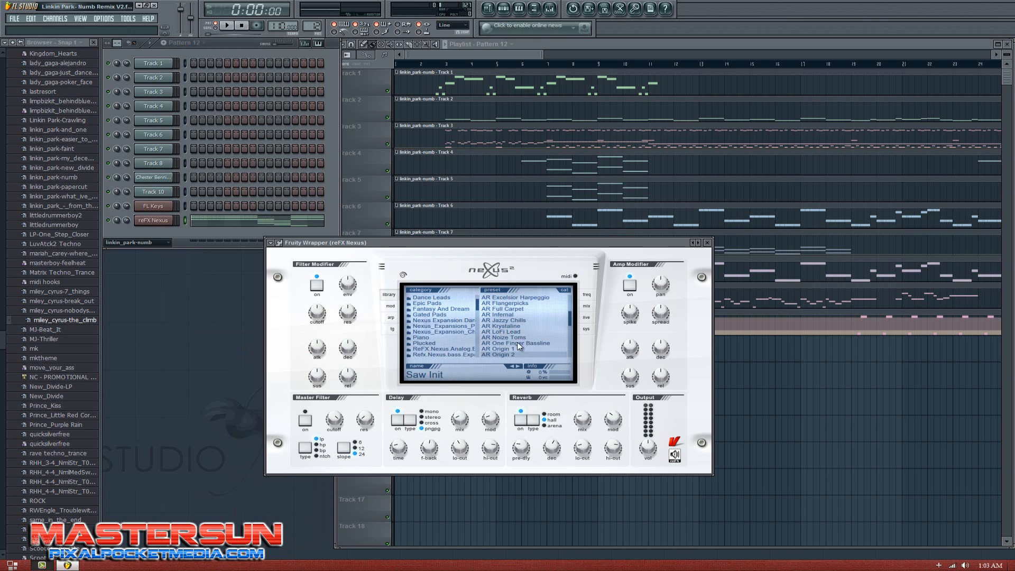
scroll(436, 333, down, 2)
scroll(435, 333, down, 5)
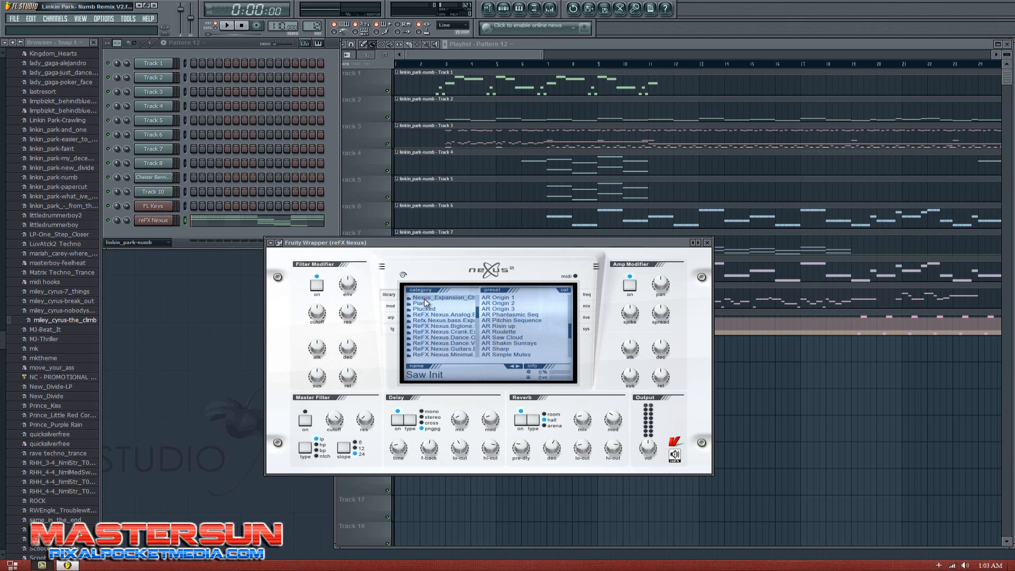
scroll(449, 321, down, 3)
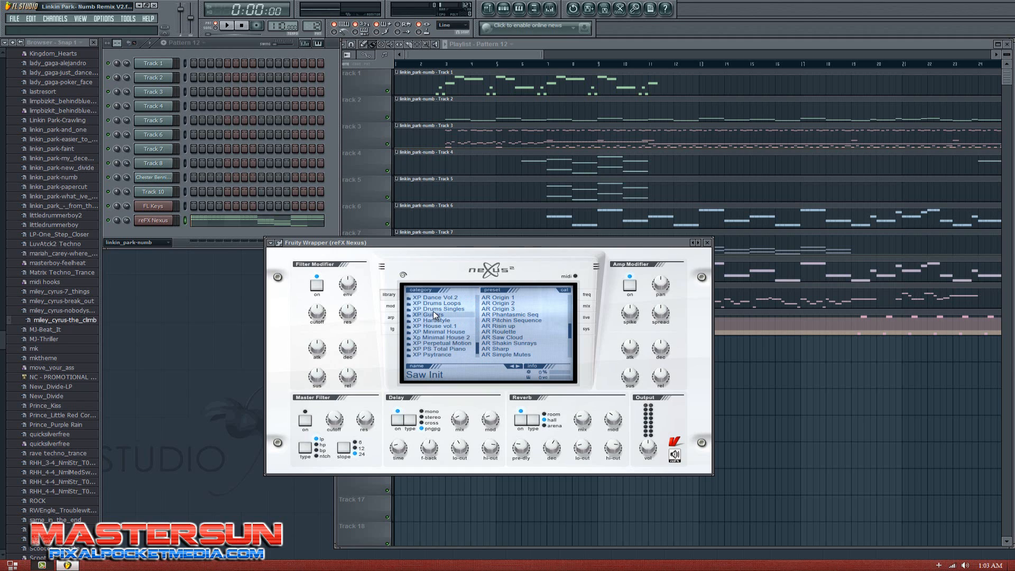
click(431, 314)
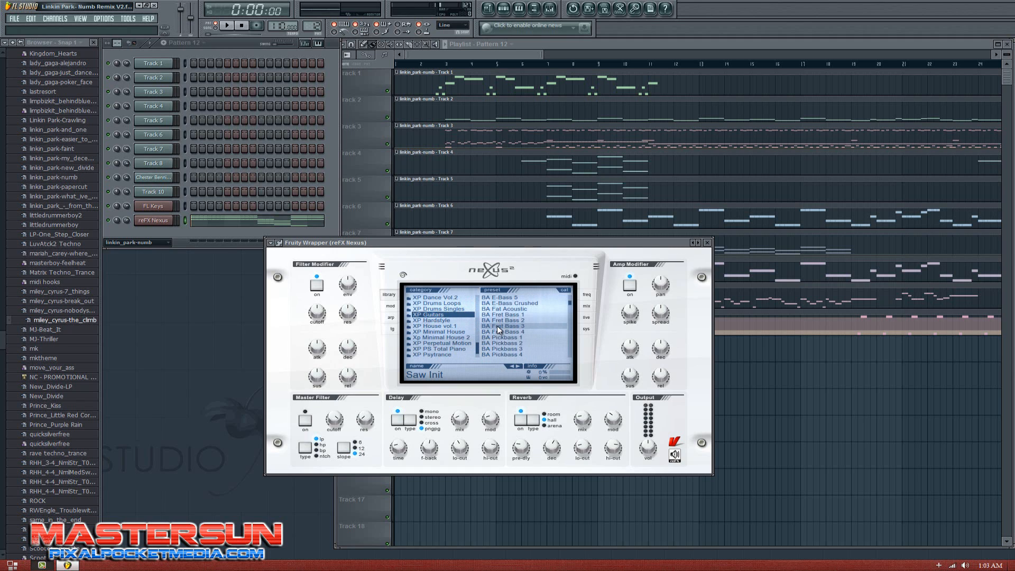
scroll(499, 330, up, 10)
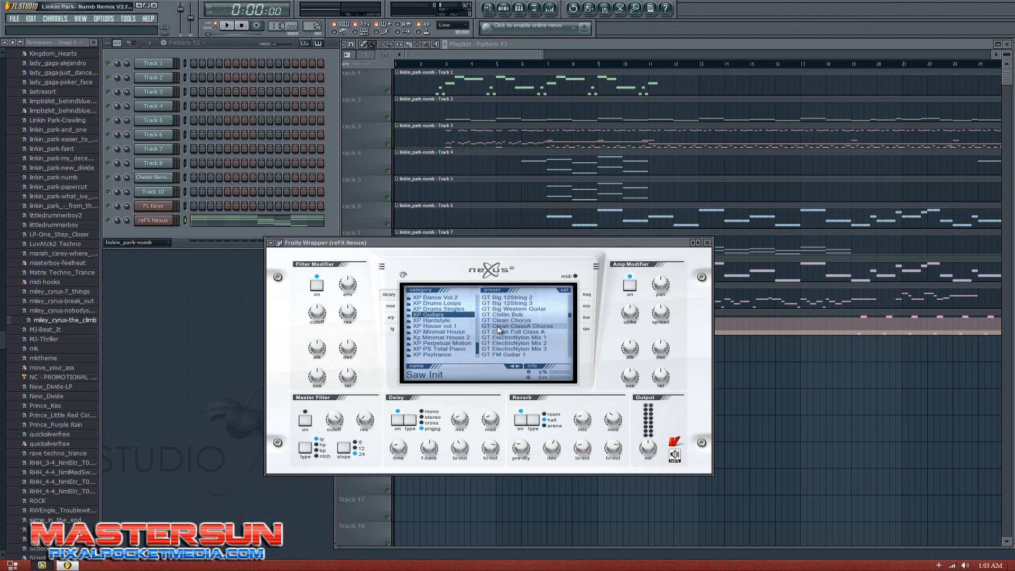
click(508, 320)
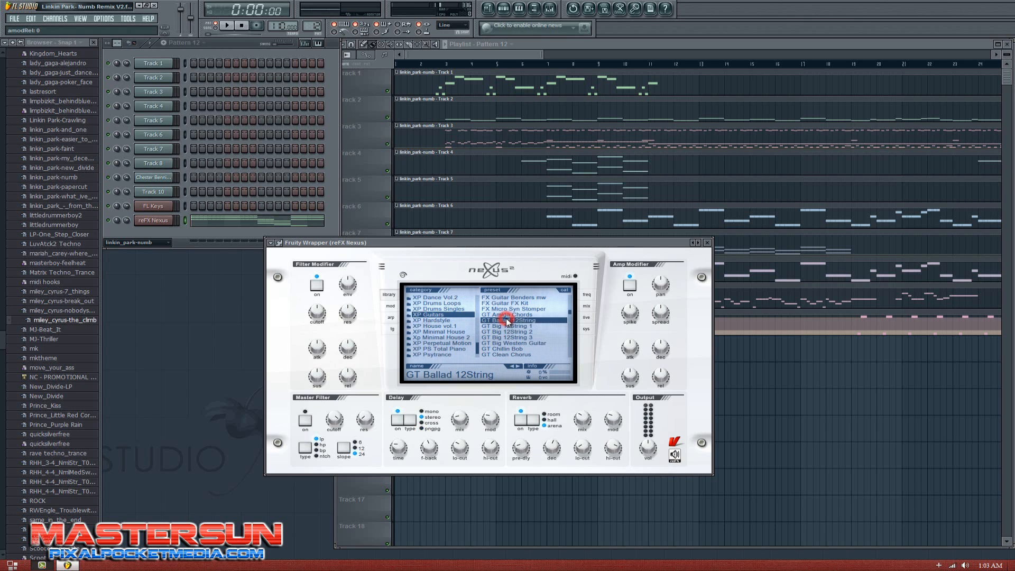
Step: Play the pattern with the Nexus guitar preset, stop playback, and close the plugin window
key(space)
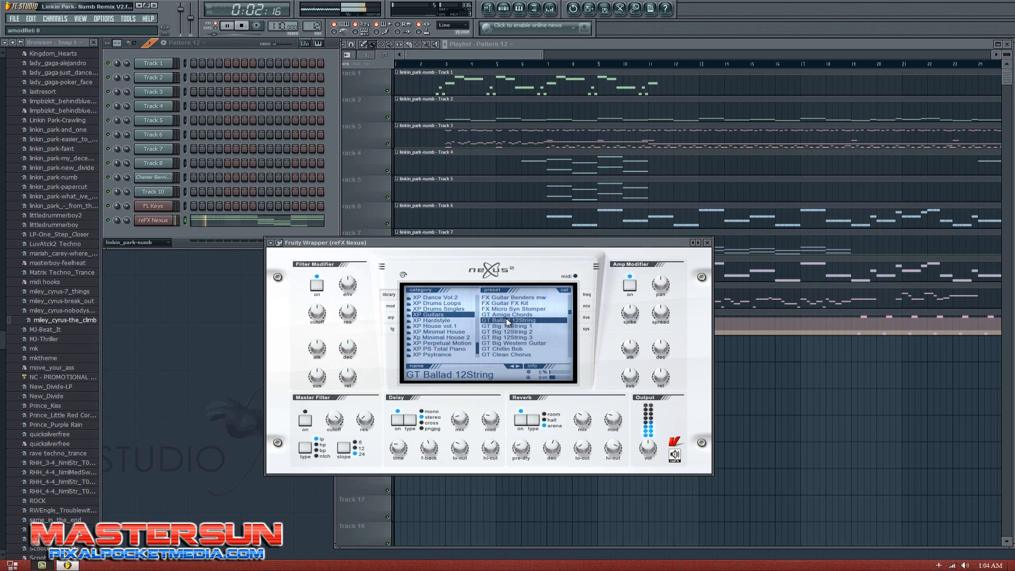
key(space)
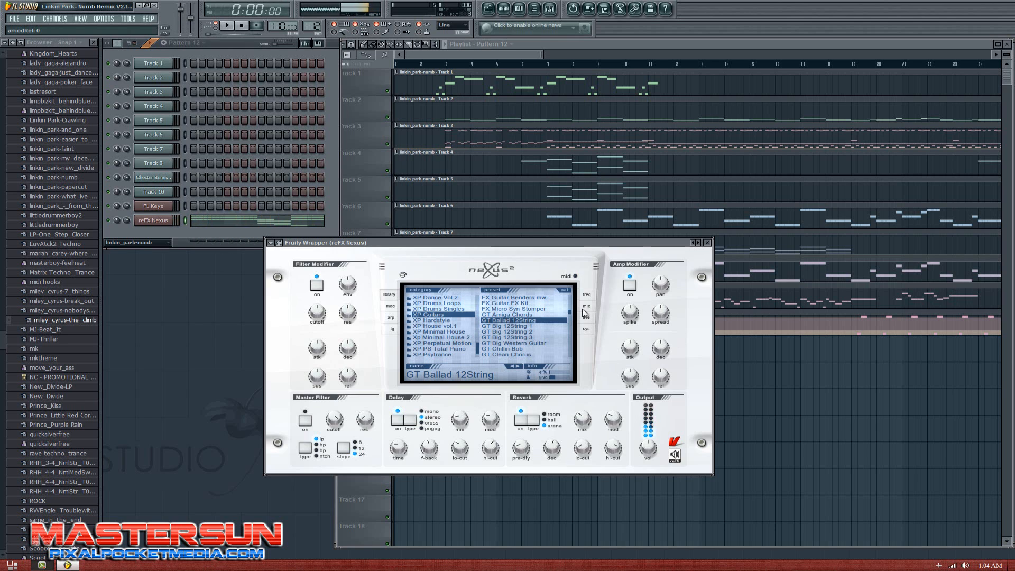
click(707, 243)
right_click(153, 206)
click(190, 207)
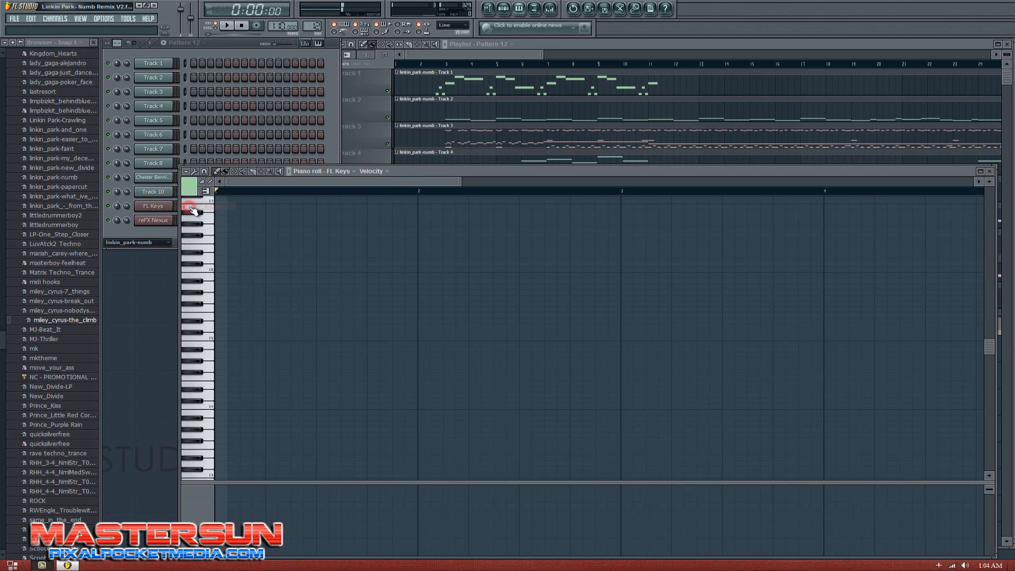
drag(248, 184, 242, 212)
click(990, 171)
Step: Select Pattern 11 and open the piano roll of the FL Keys channel
scroll(311, 26, down, 2)
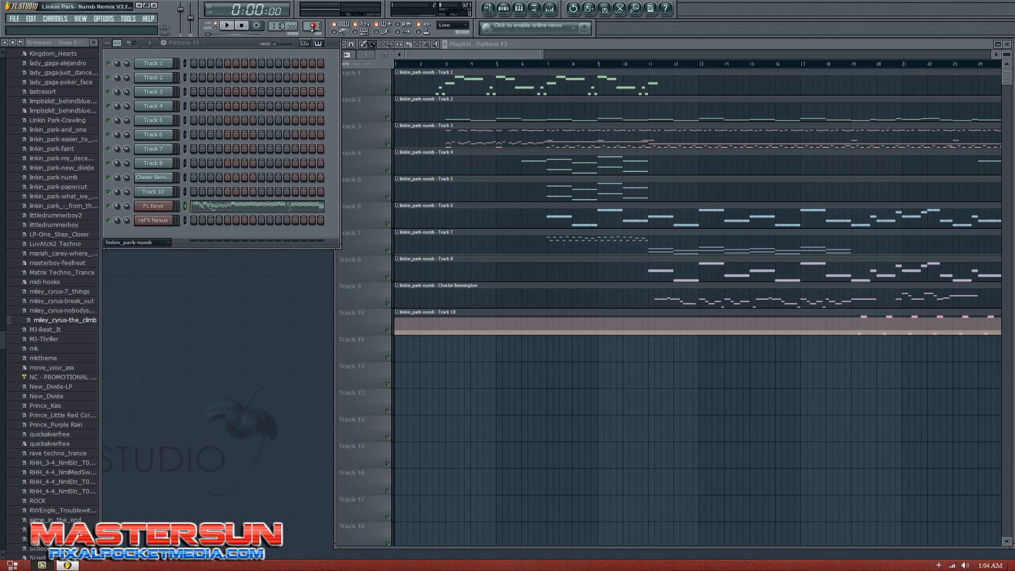
scroll(317, 29, up, 1)
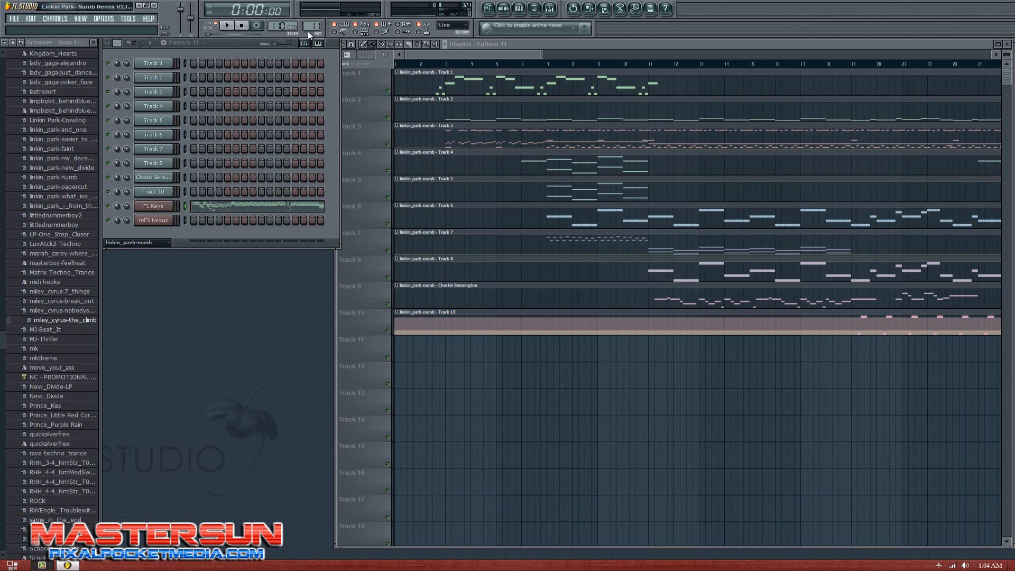
right_click(142, 207)
click(182, 206)
click(189, 209)
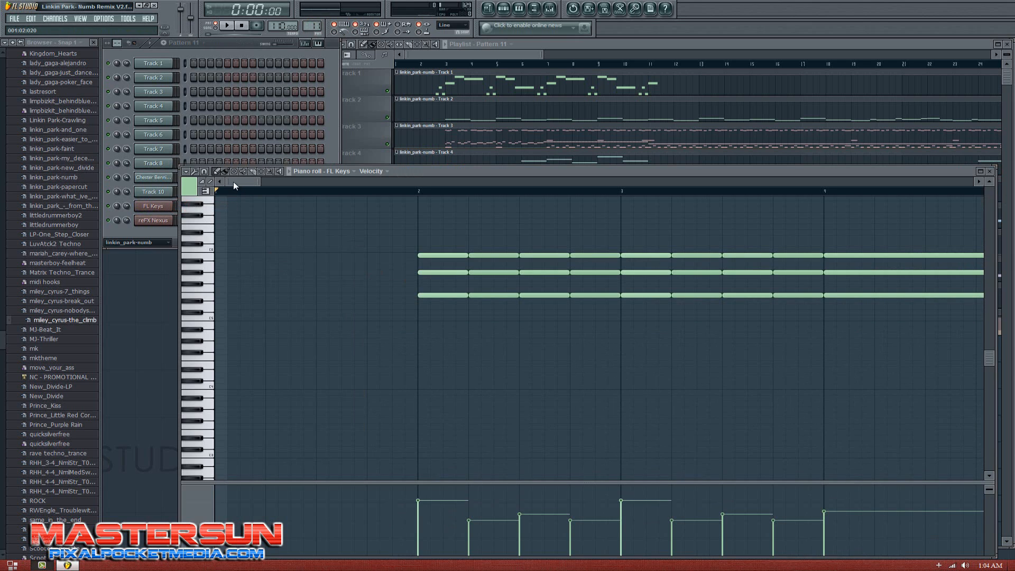
Step: Play Pattern 11 with the FL Keys sound and close the channel settings window
key(space)
right_click(144, 208)
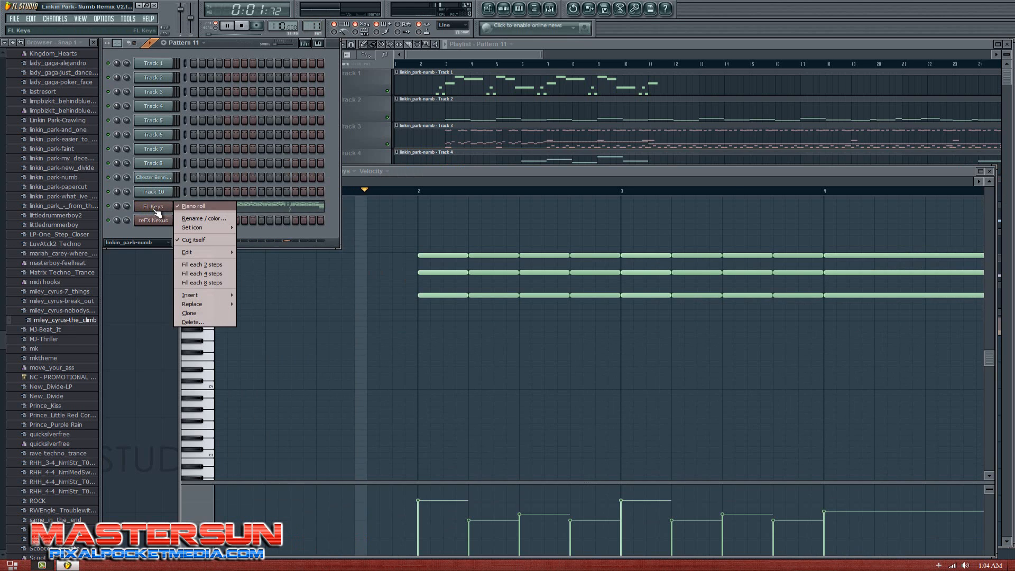
click(154, 209)
click(436, 290)
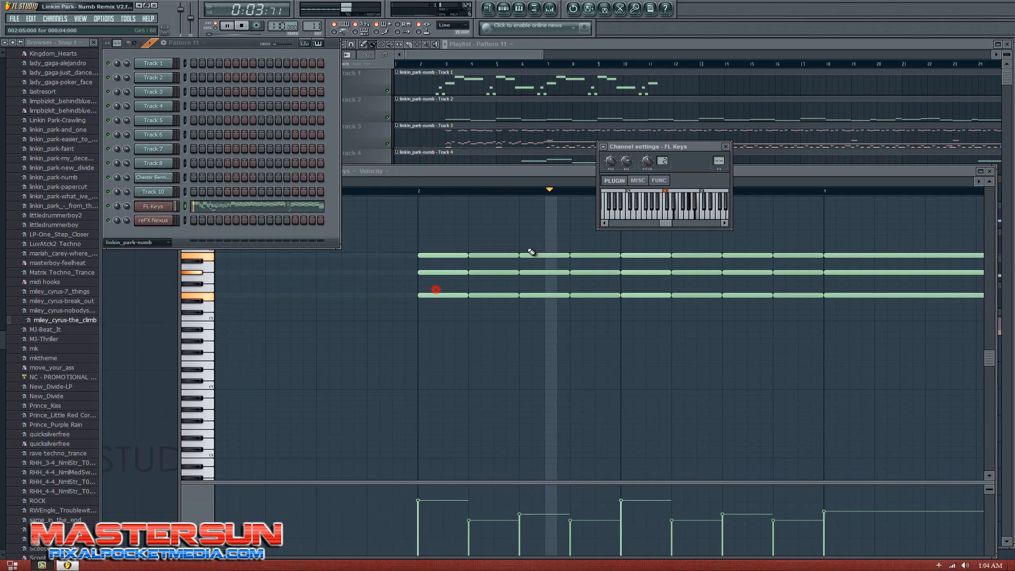
click(725, 146)
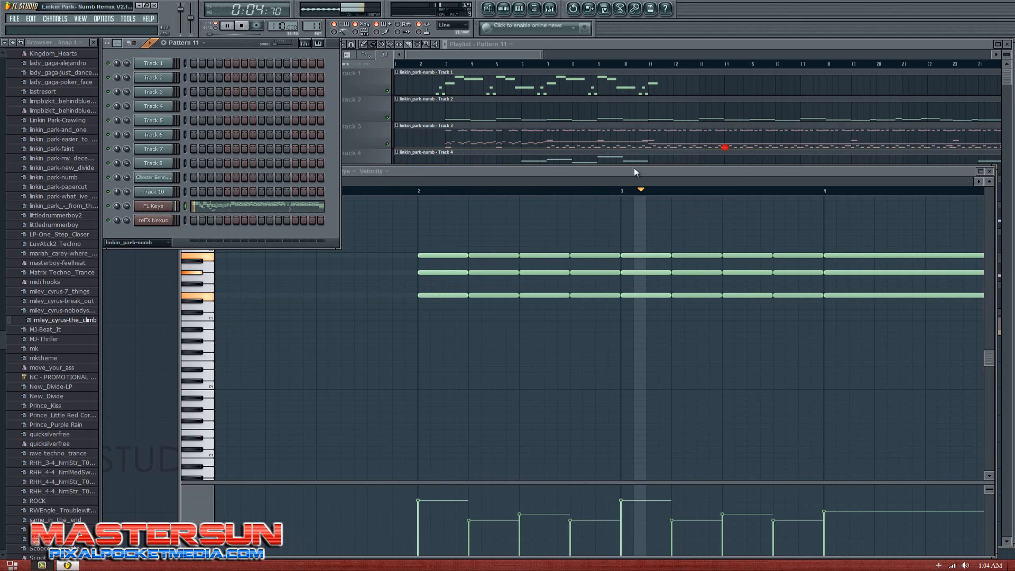
Step: Replace the FL Keys channel's instrument with Nexus and stop playback
right_click(153, 206)
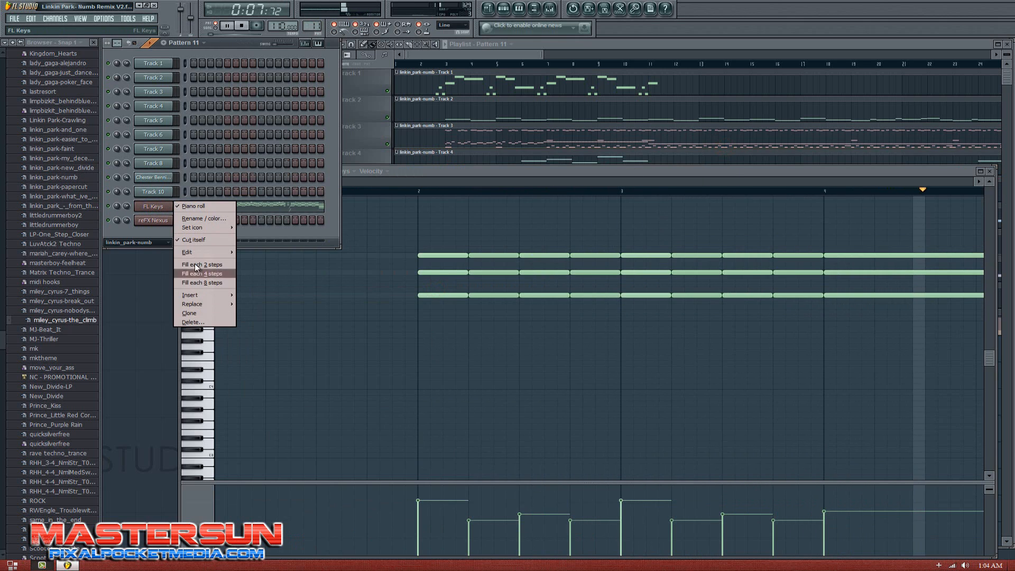
mouse_move(197, 305)
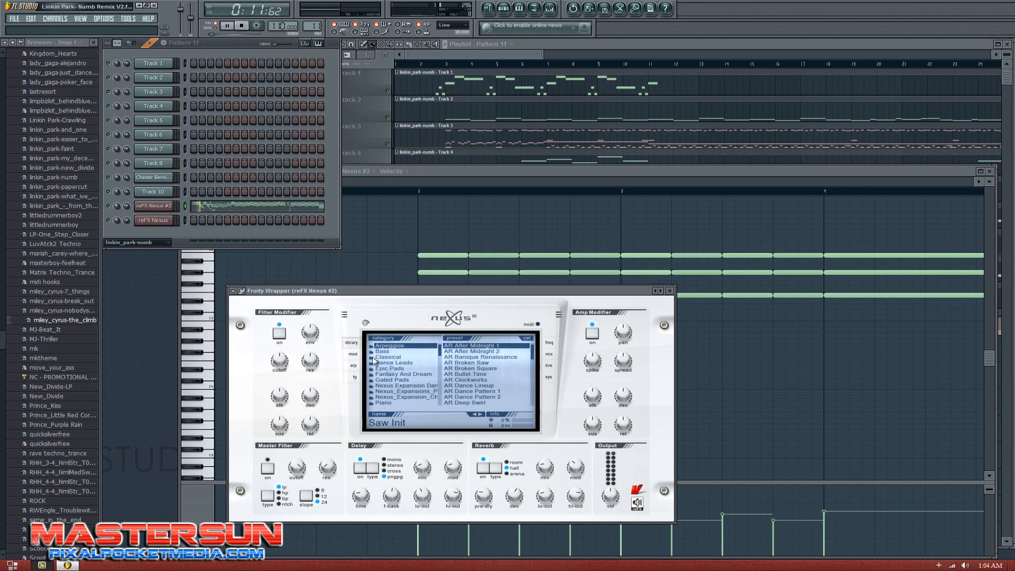
key(space)
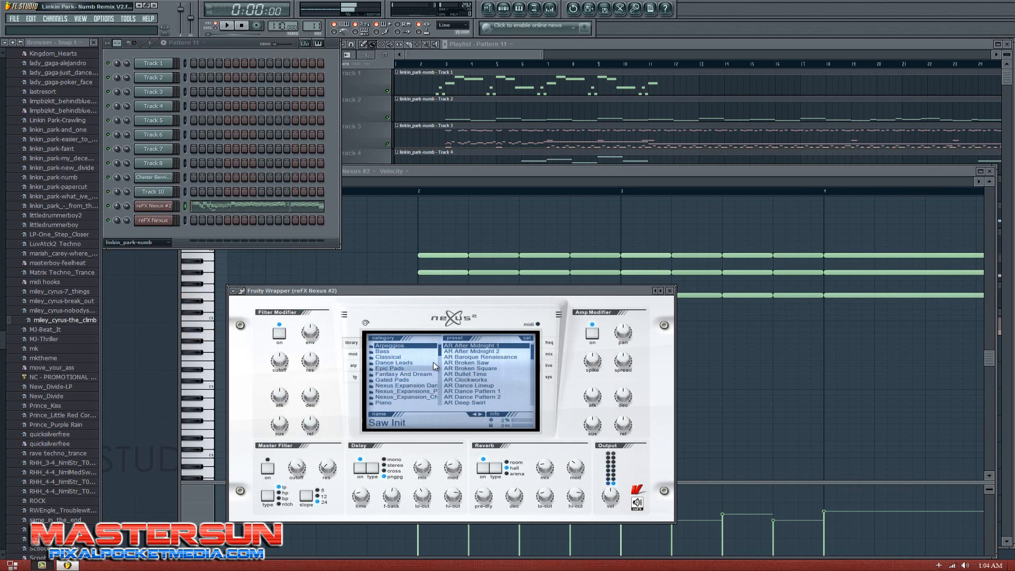
Step: Load the GT Ballad 12String preset from the XP Guitars category in the new Nexus channel and close the plugin window
drag(438, 351, 442, 397)
click(408, 363)
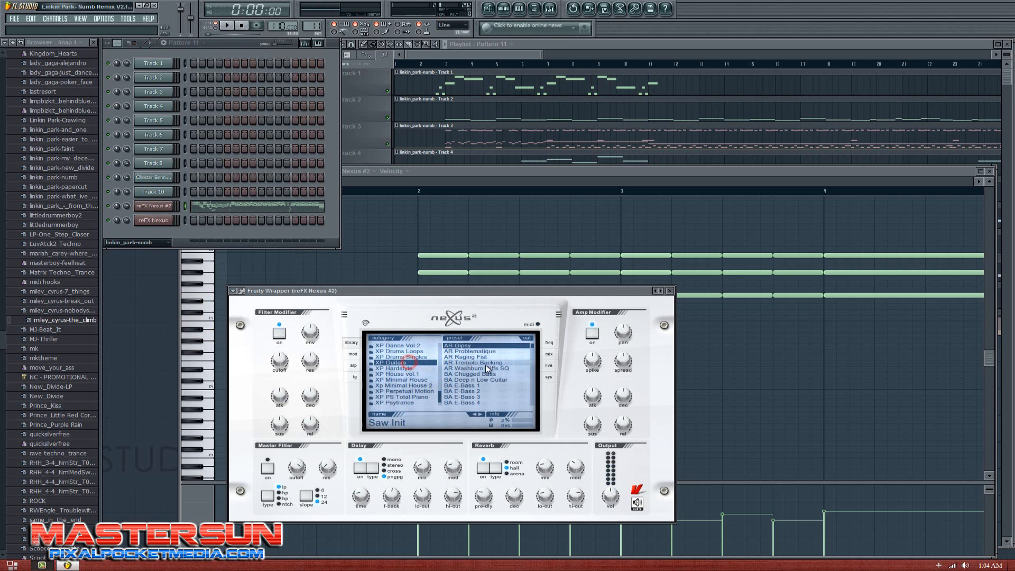
scroll(491, 370, down, 3)
scroll(500, 369, down, 10)
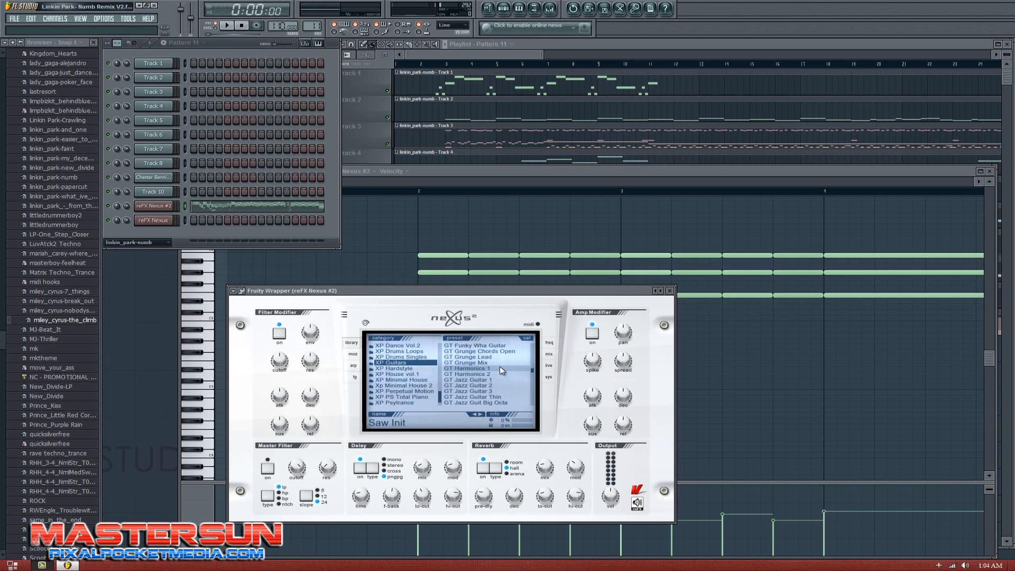
scroll(499, 364, up, 4)
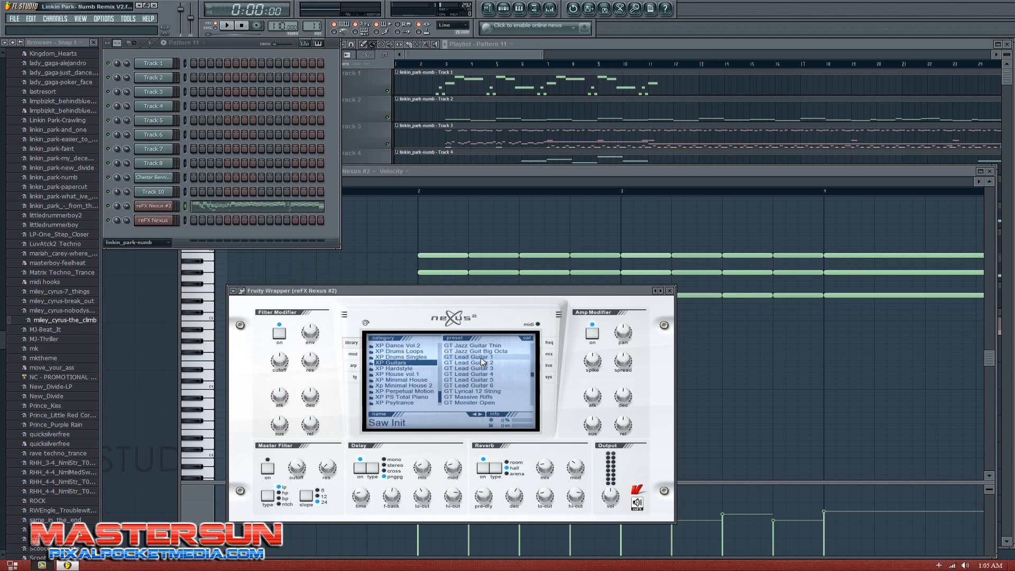
scroll(480, 366, up, 10)
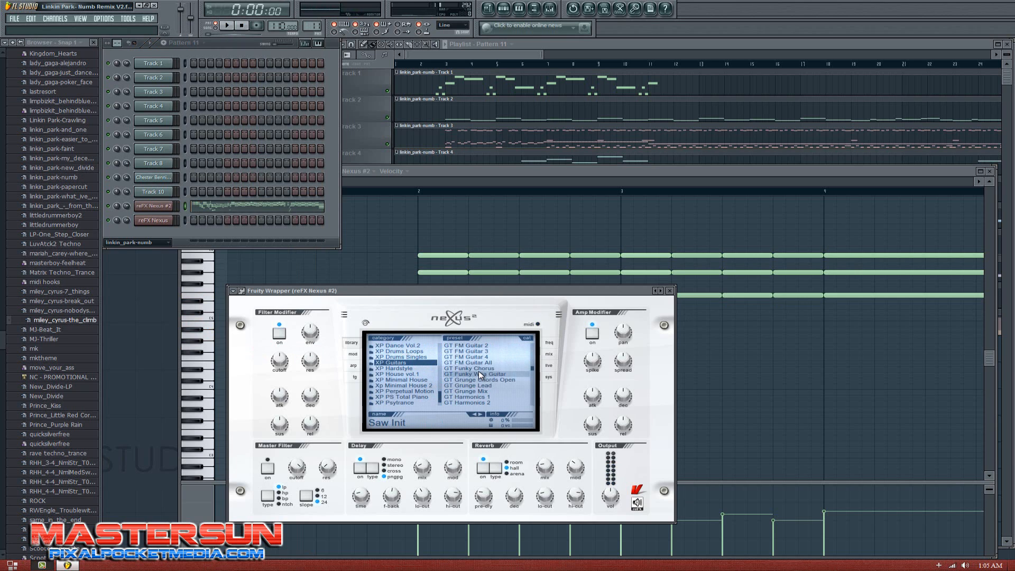
scroll(479, 373, up, 4)
click(479, 369)
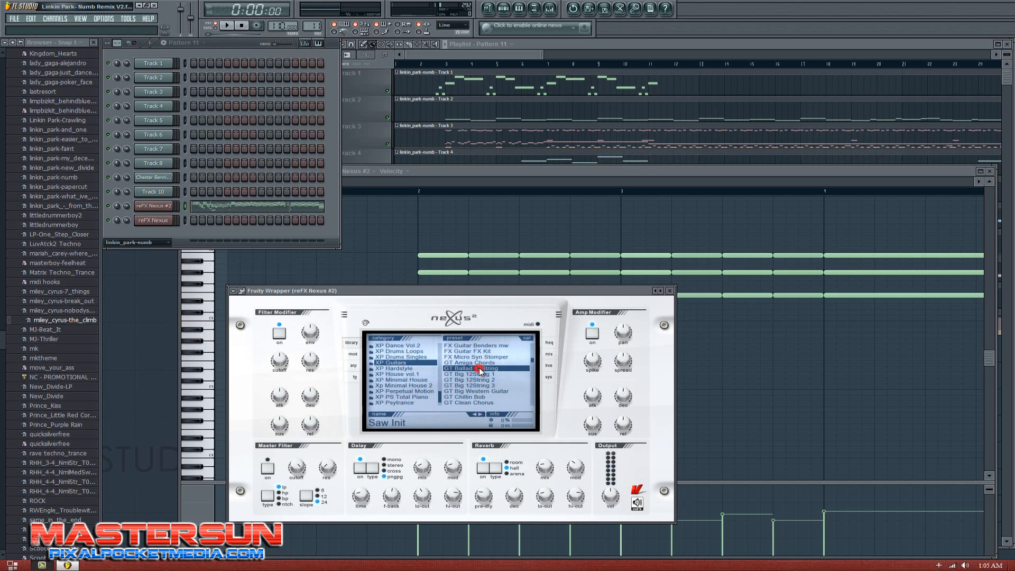
click(669, 291)
Step: Play the Nexus guitar part from several positions along the piano roll, following the chords through about bar 23, and stop playback
click(422, 196)
key(space)
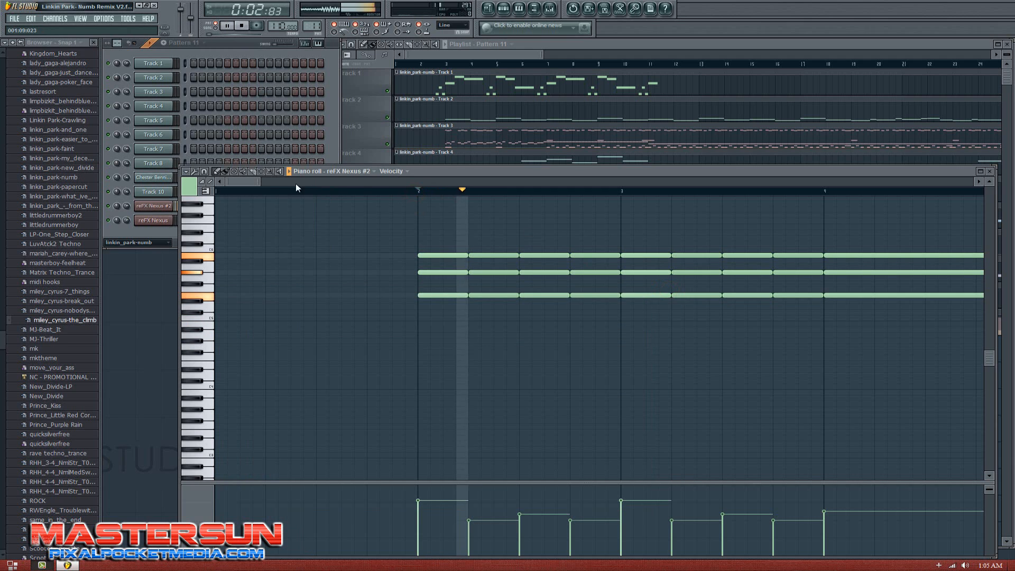
drag(255, 183, 285, 192)
click(507, 192)
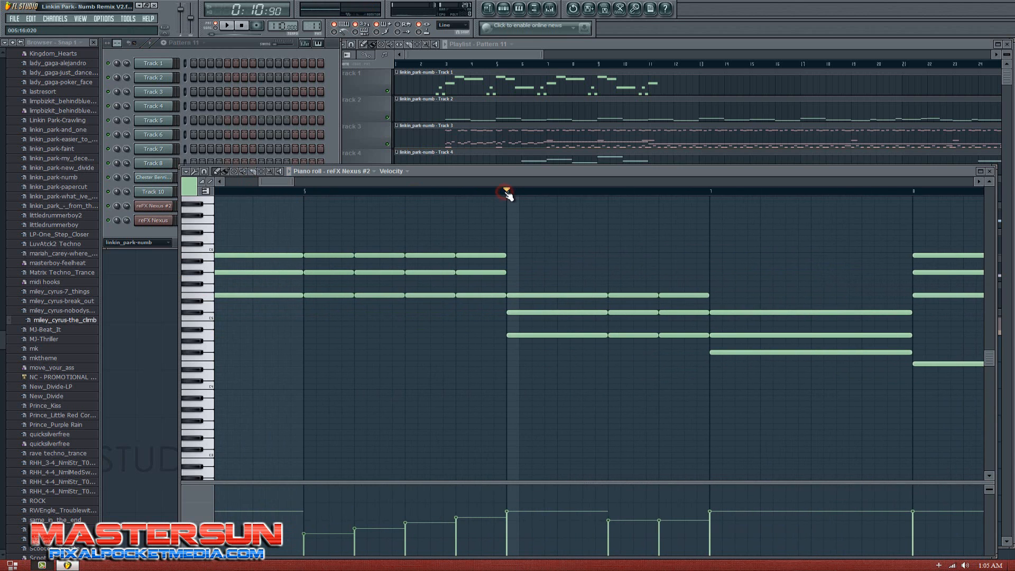
drag(271, 180, 285, 186)
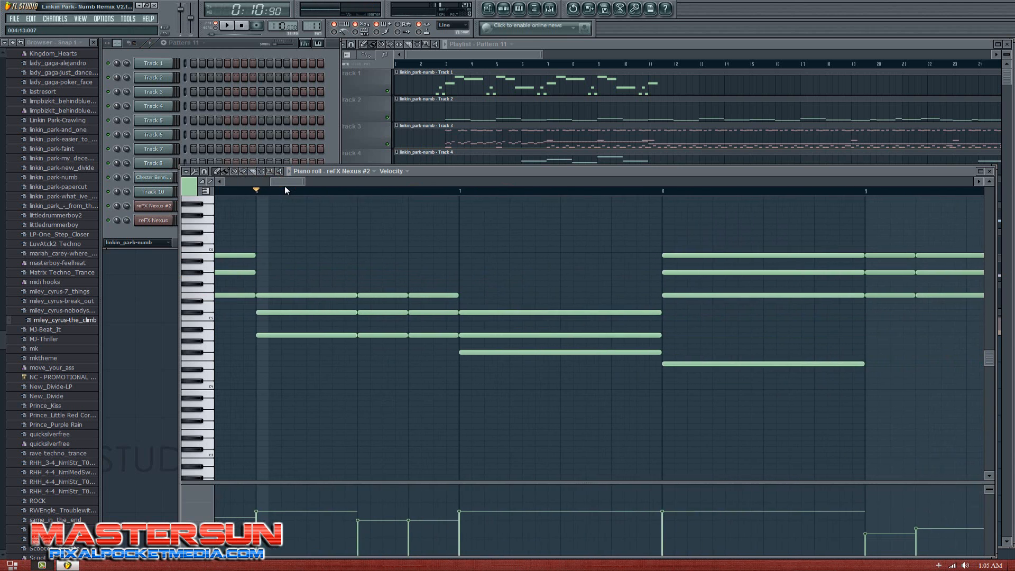
key(space)
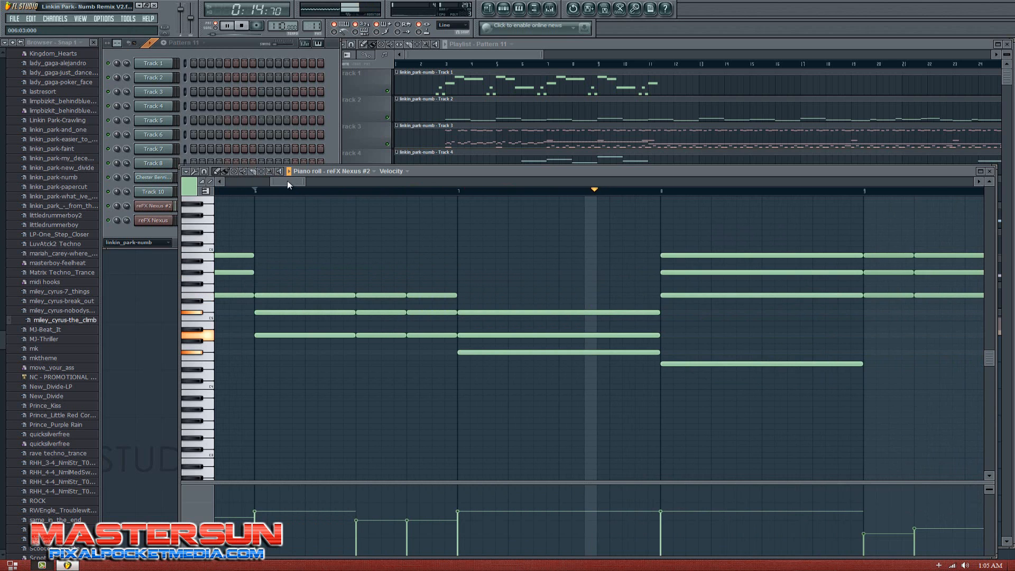
drag(286, 182, 317, 176)
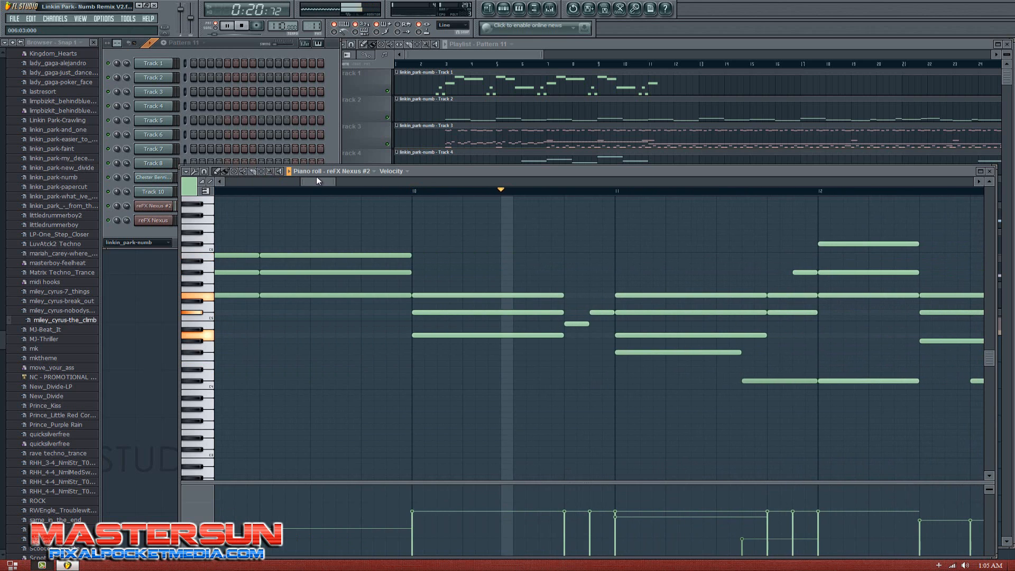
drag(316, 176, 436, 182)
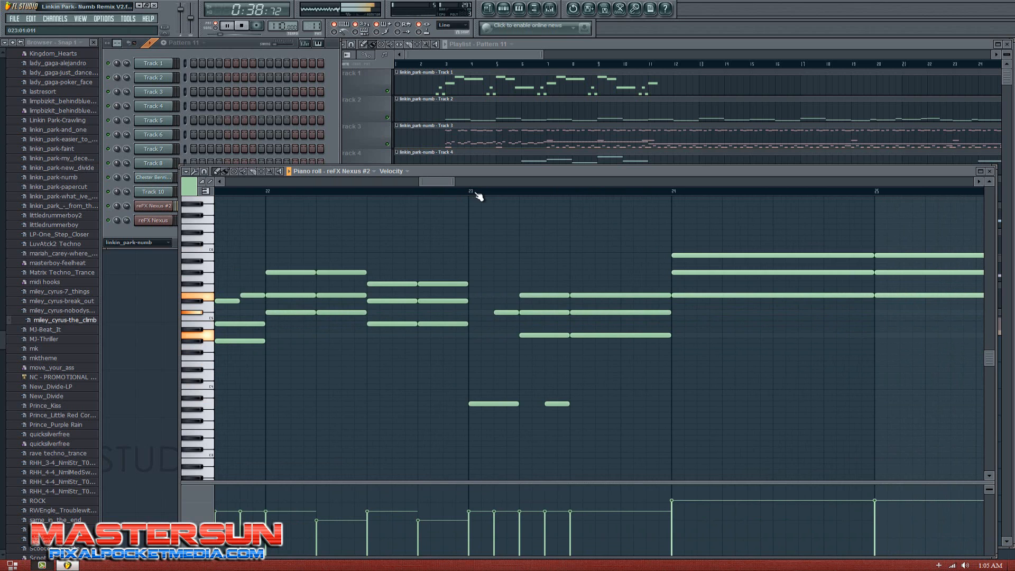
click(479, 194)
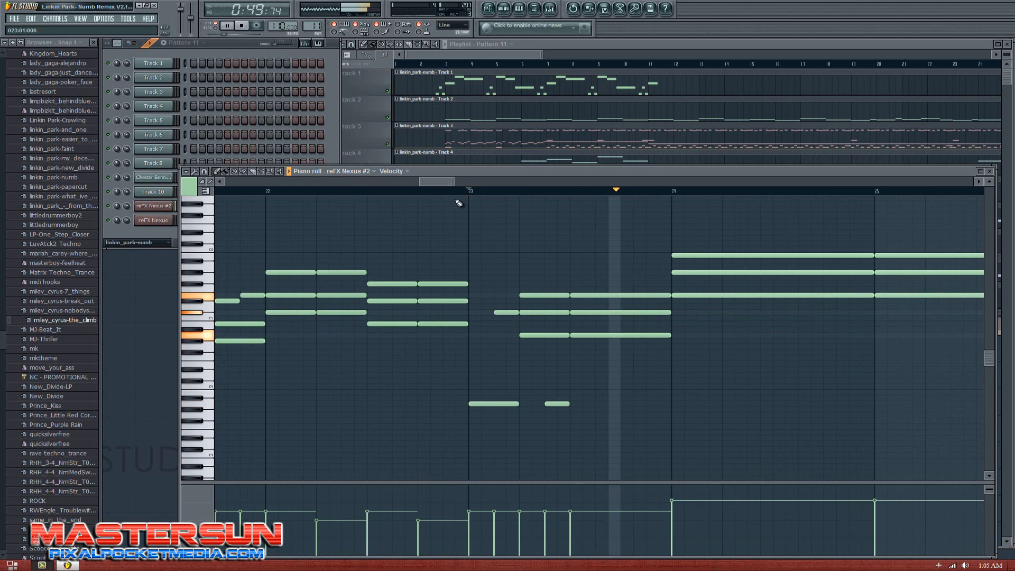
key(space)
Step: Close the piano roll and delete both Nexus channels from the channel rack
click(993, 171)
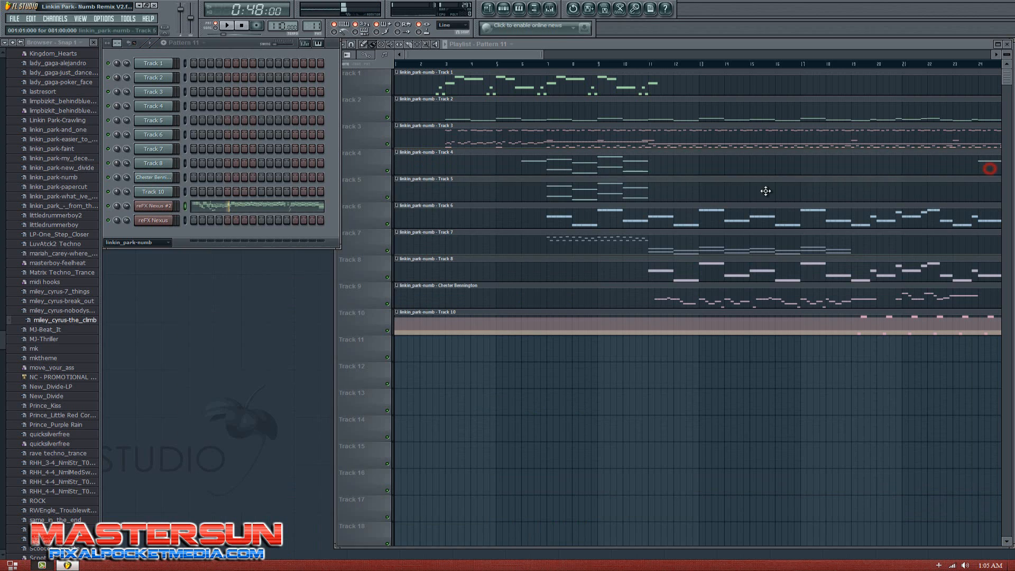
right_click(156, 209)
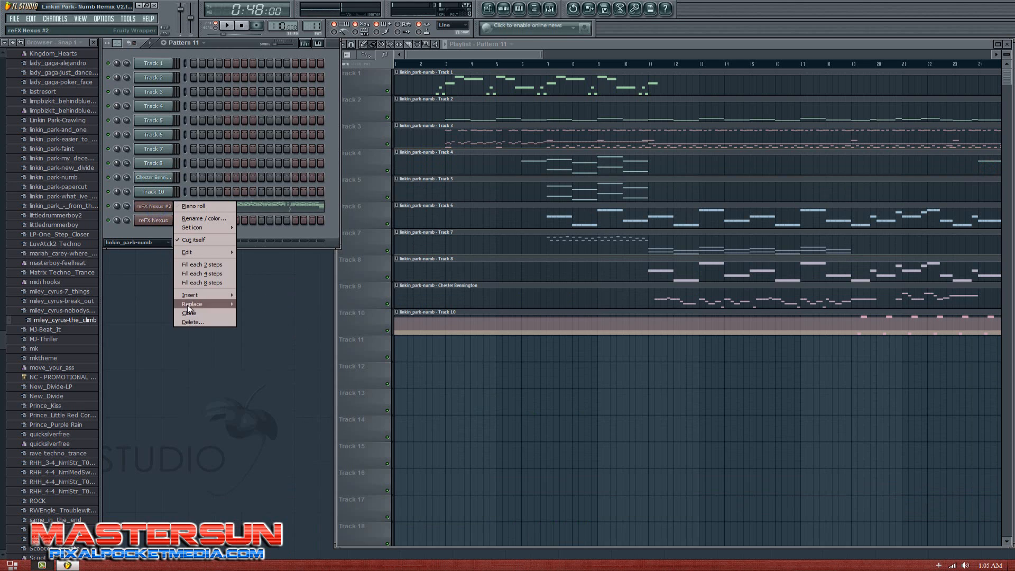
click(192, 323)
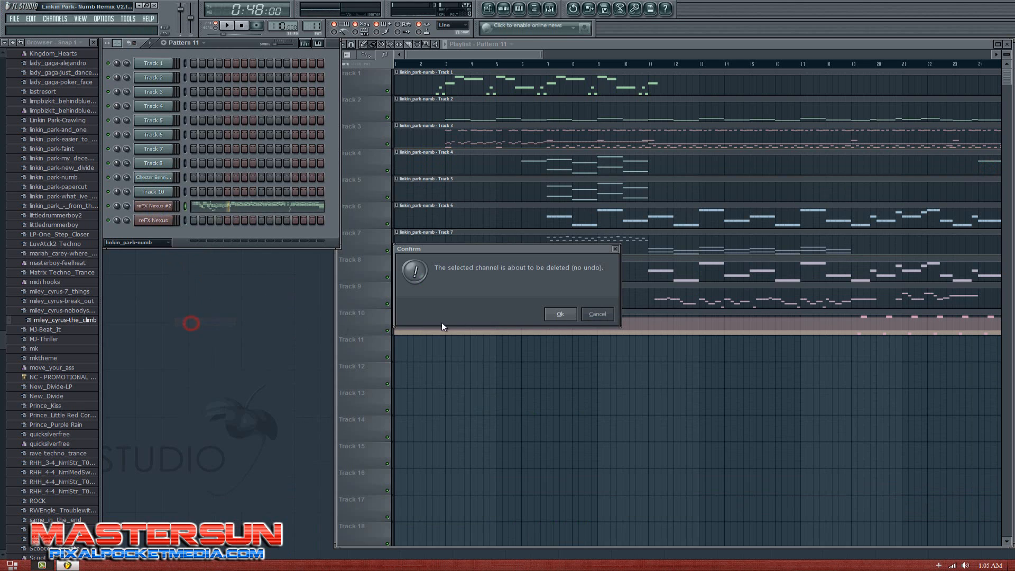
click(559, 315)
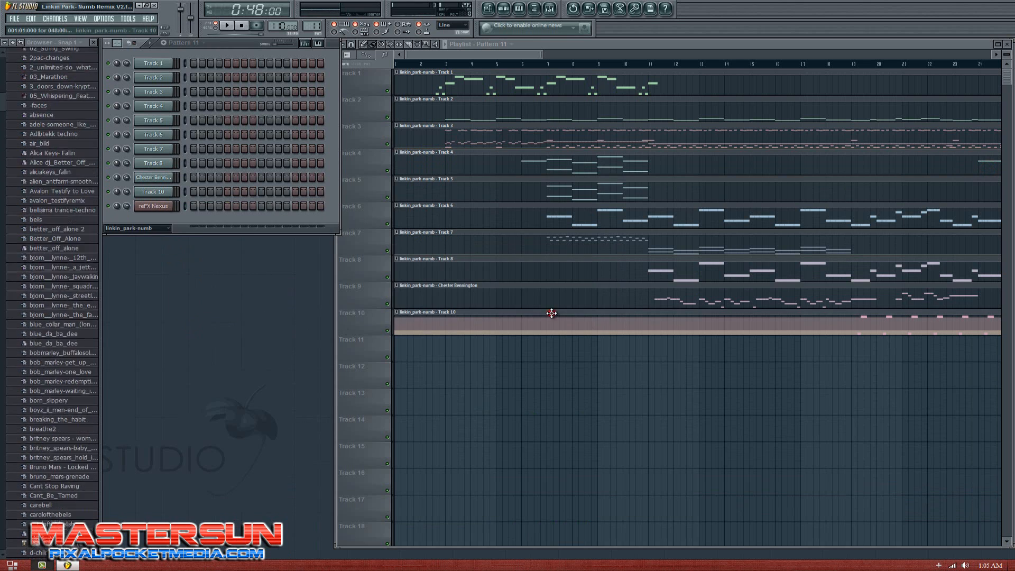
right_click(161, 207)
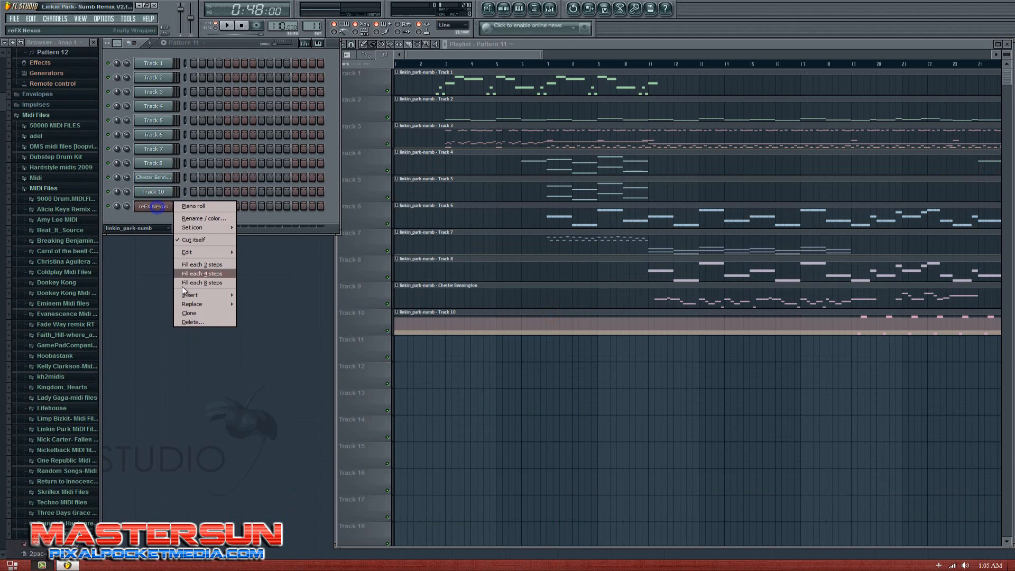
click(191, 321)
click(555, 315)
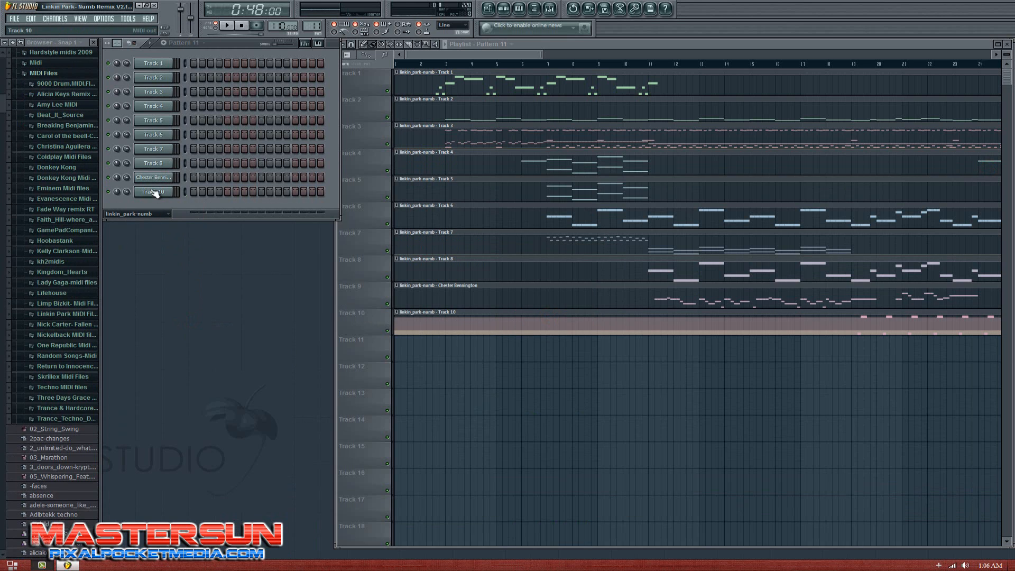
Step: Select the linkin_park-numb - Track 10 pattern, open Track 10's channel volume events, and delete them
click(309, 28)
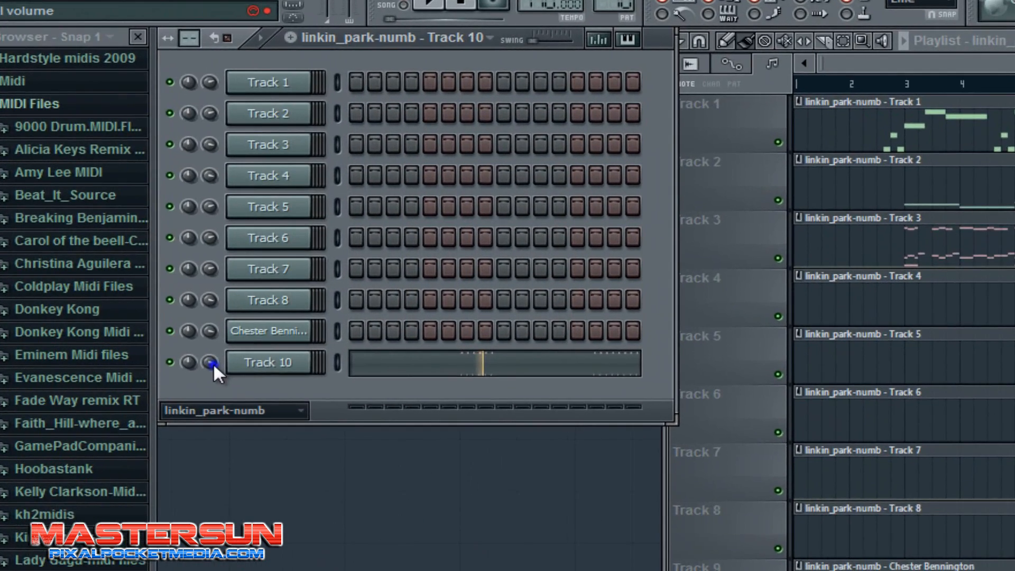
right_click(126, 191)
click(229, 377)
right_click(211, 361)
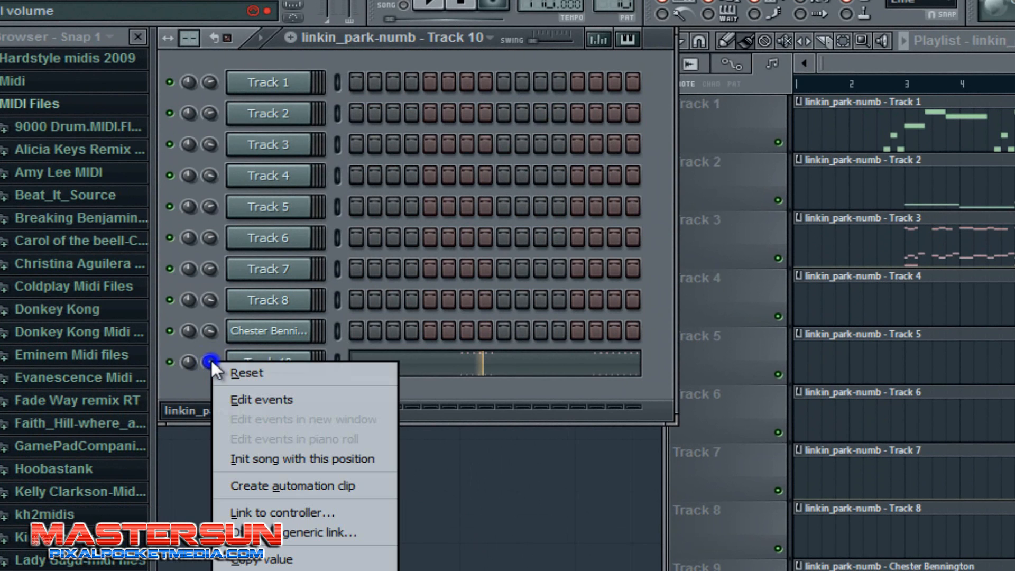
click(252, 389)
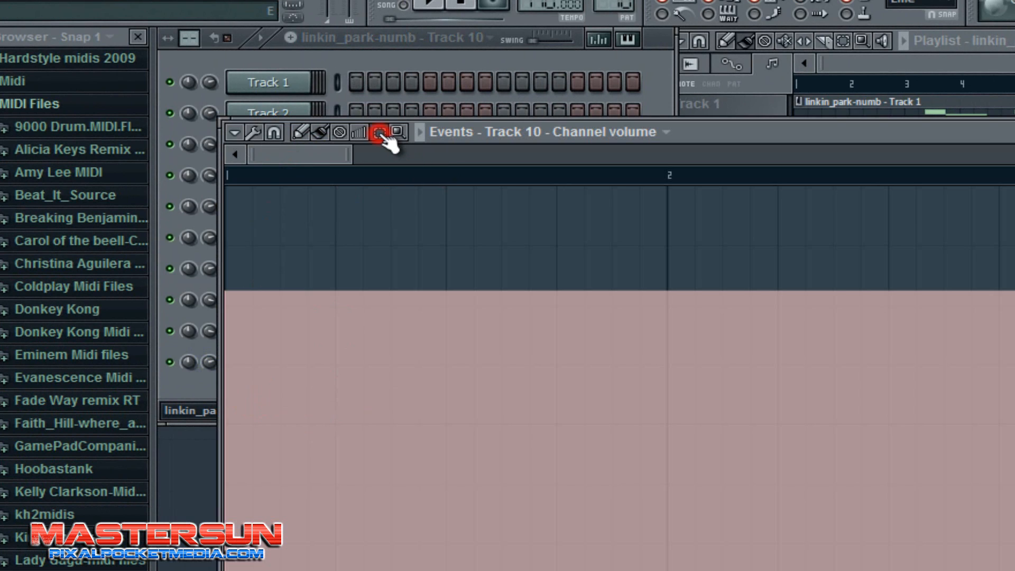
click(341, 133)
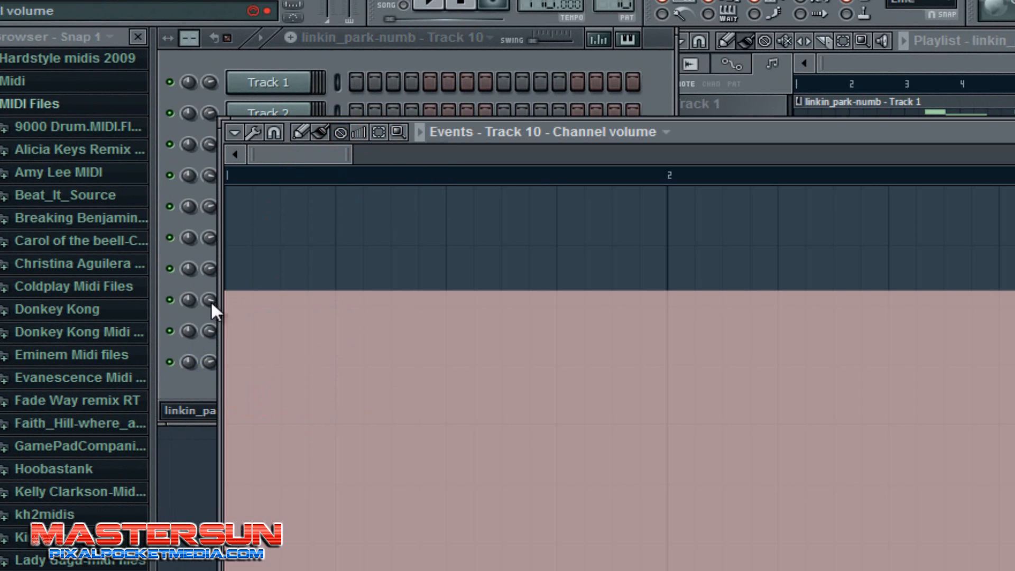
drag(229, 306, 1014, 479)
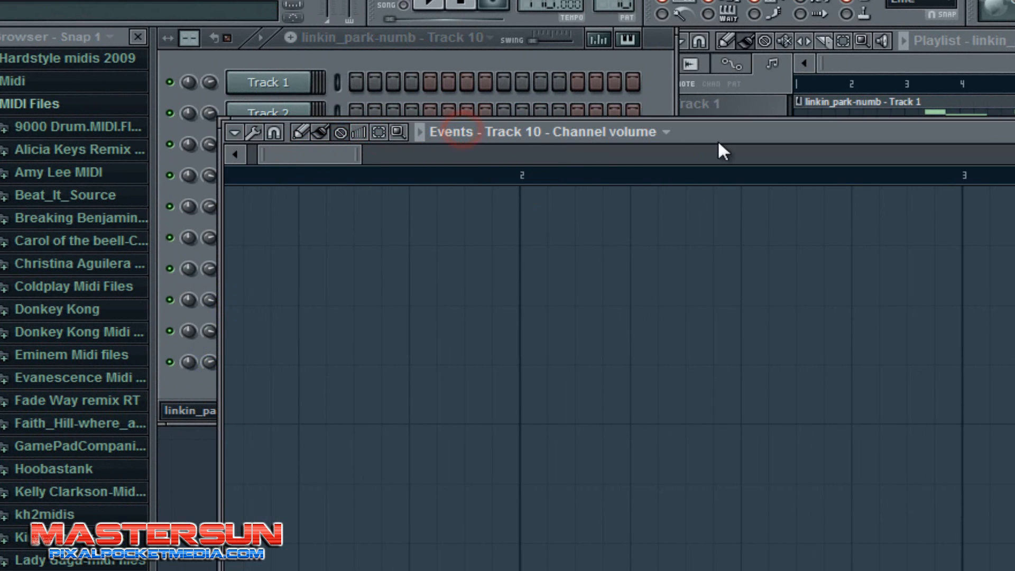
Step: Erase Track 10's Patch number events and close the event editor
click(666, 133)
click(596, 172)
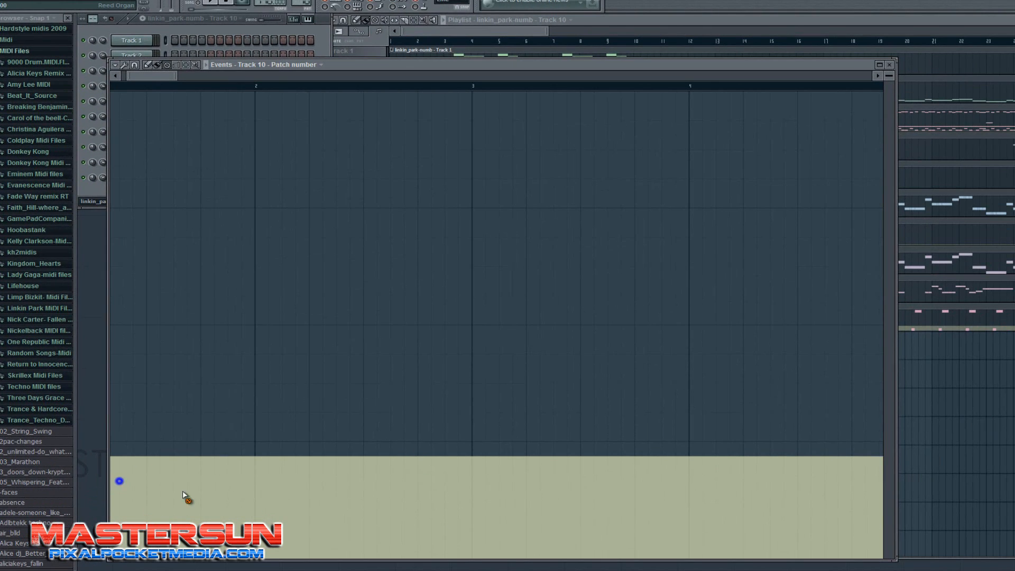
drag(119, 481, 635, 491)
mouse_move(111, 486)
mouse_down()
mouse_move(880, 489)
mouse_move(100, 471)
mouse_up()
drag(158, 73, 34, 84)
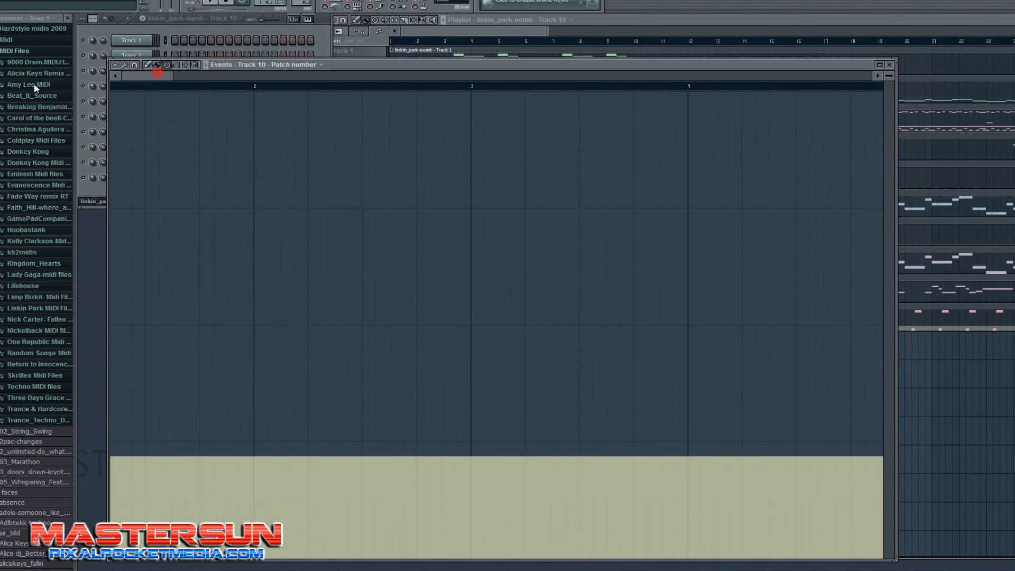
drag(113, 474, 878, 529)
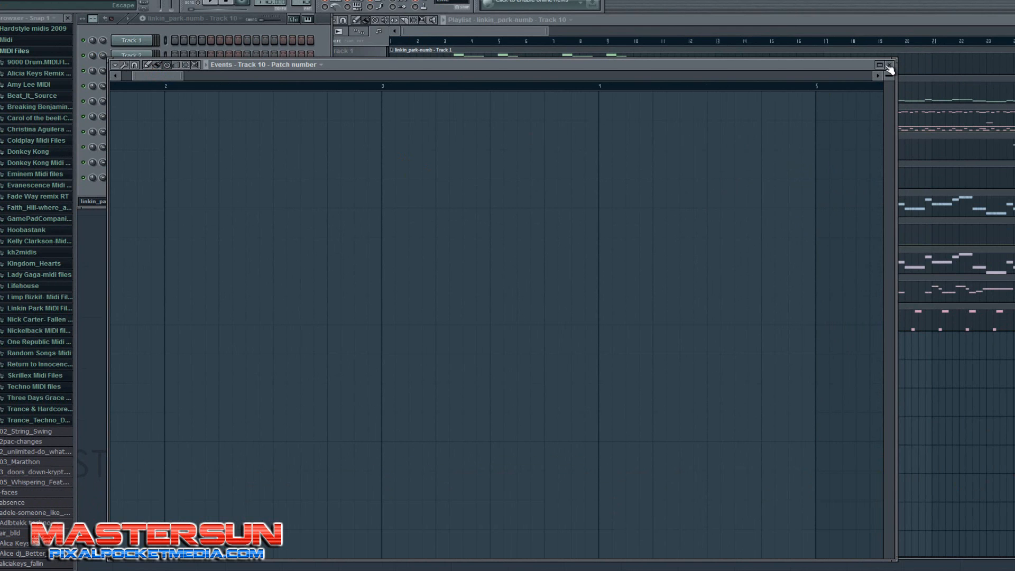
click(889, 65)
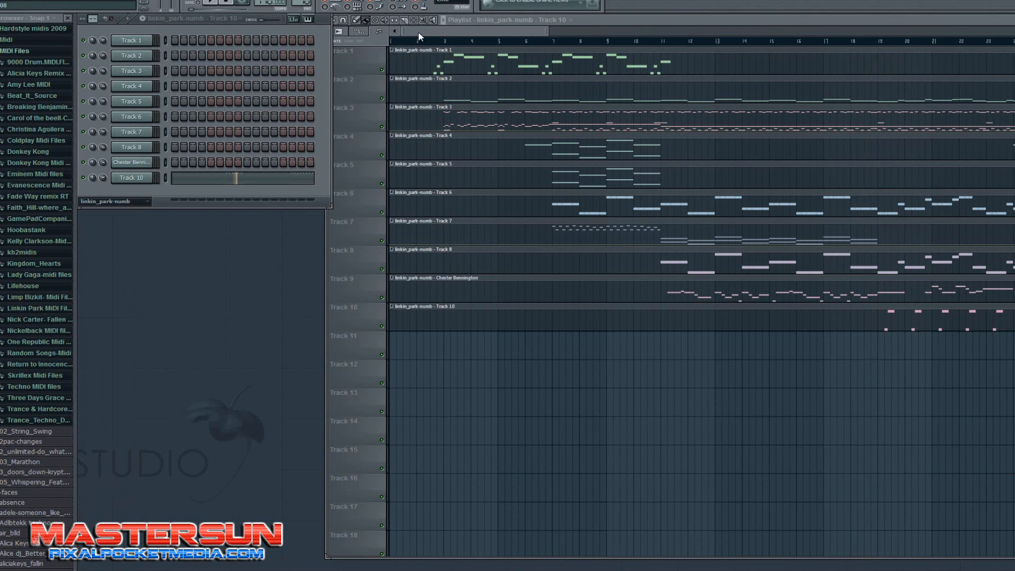
drag(419, 33, 348, 58)
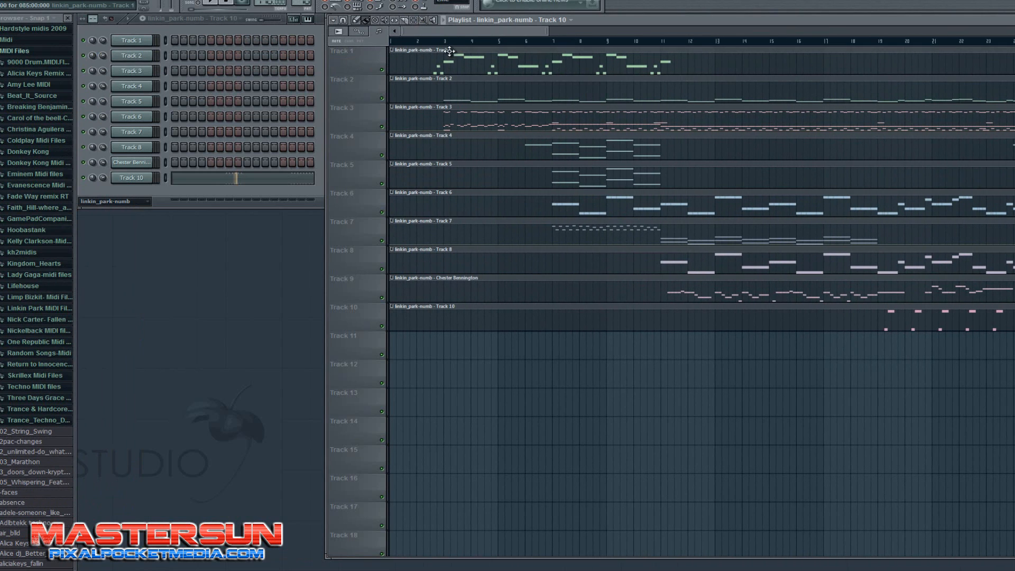
mouse_move(445, 31)
mouse_down()
mouse_move(728, 50)
mouse_move(389, 72)
mouse_up()
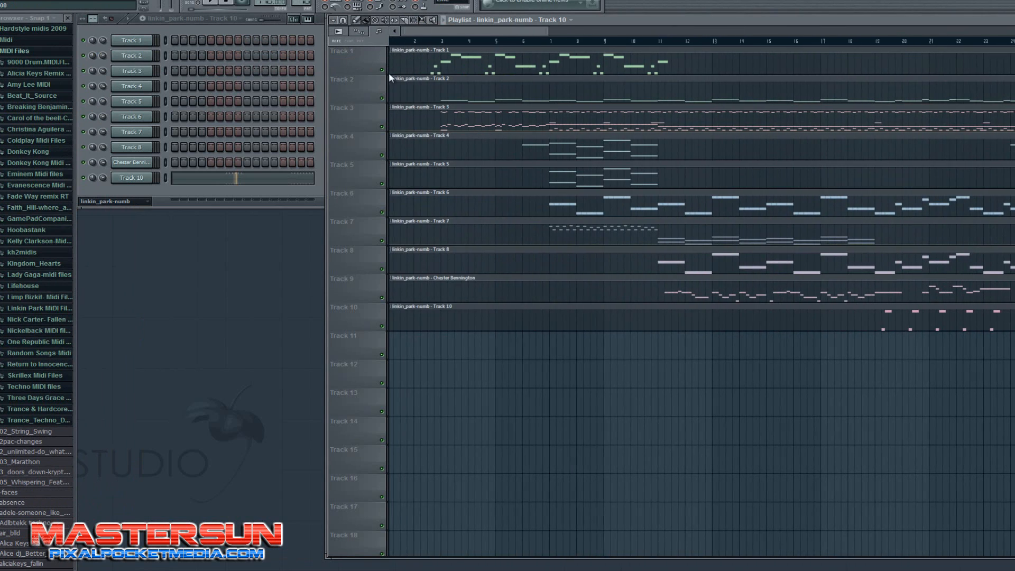
Step: Play the full arrangement from about bar 2.5, listen again from just before bar 25, and stop playback each time
click(431, 43)
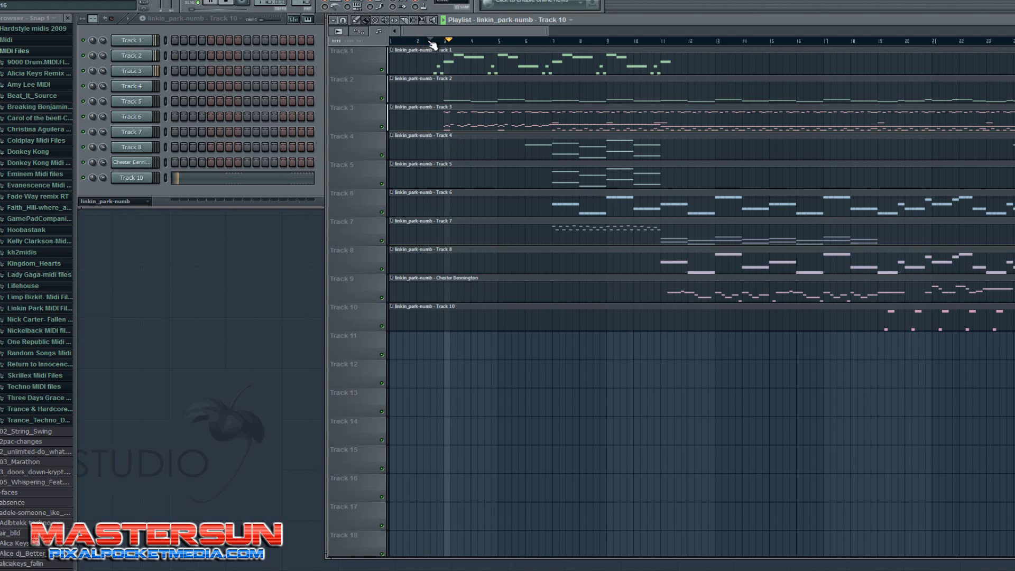
key(space)
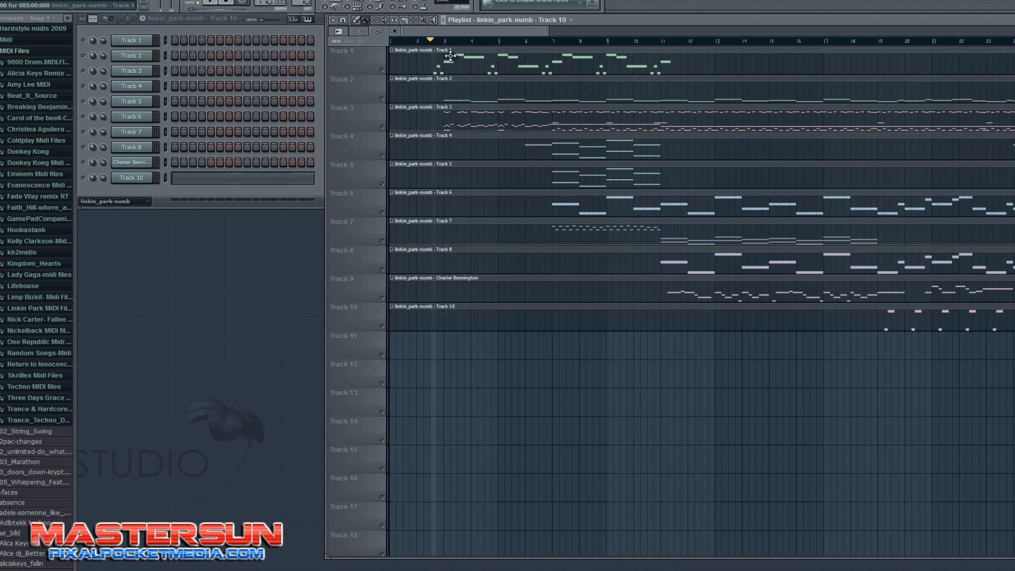
drag(465, 32, 579, 38)
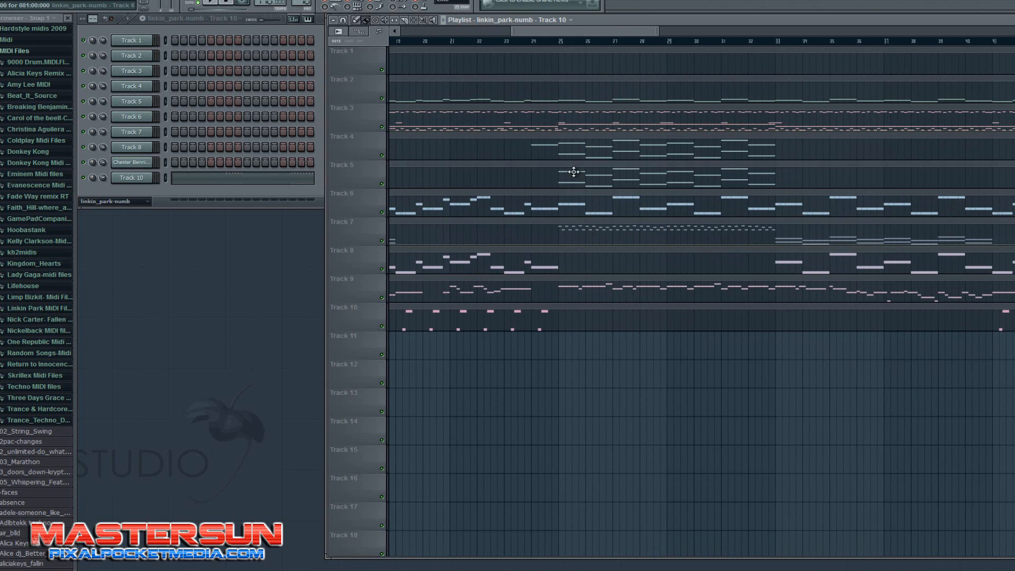
click(555, 40)
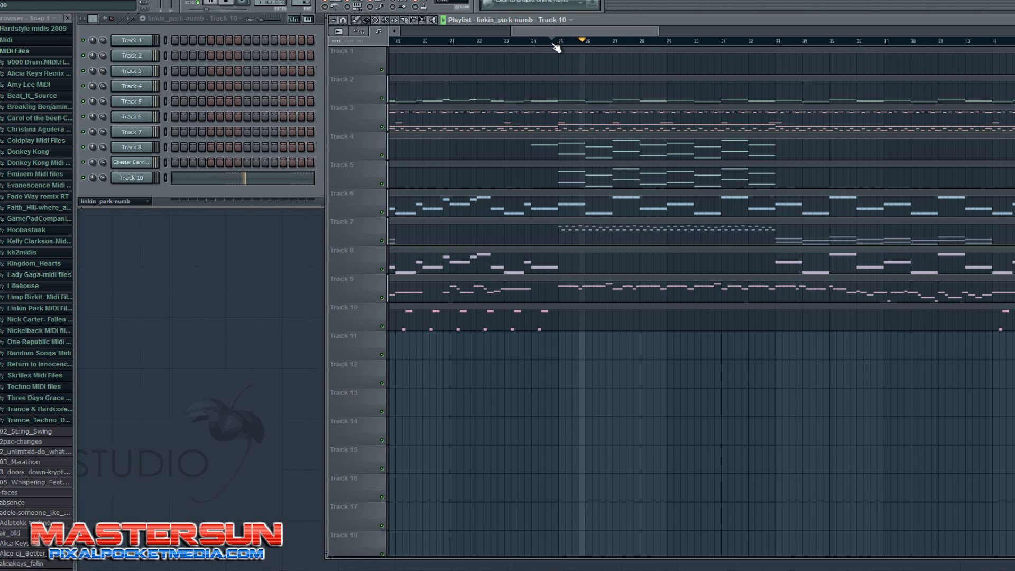
key(space)
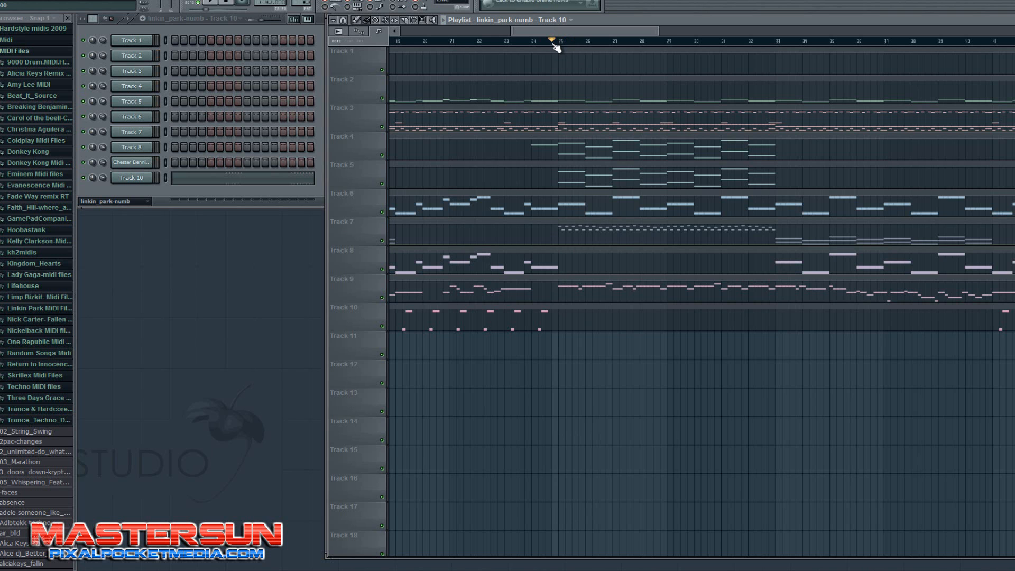
Step: Return to the start of the arrangement, replay the intro from just before bar 3, and stop playback
drag(574, 30, 576, 52)
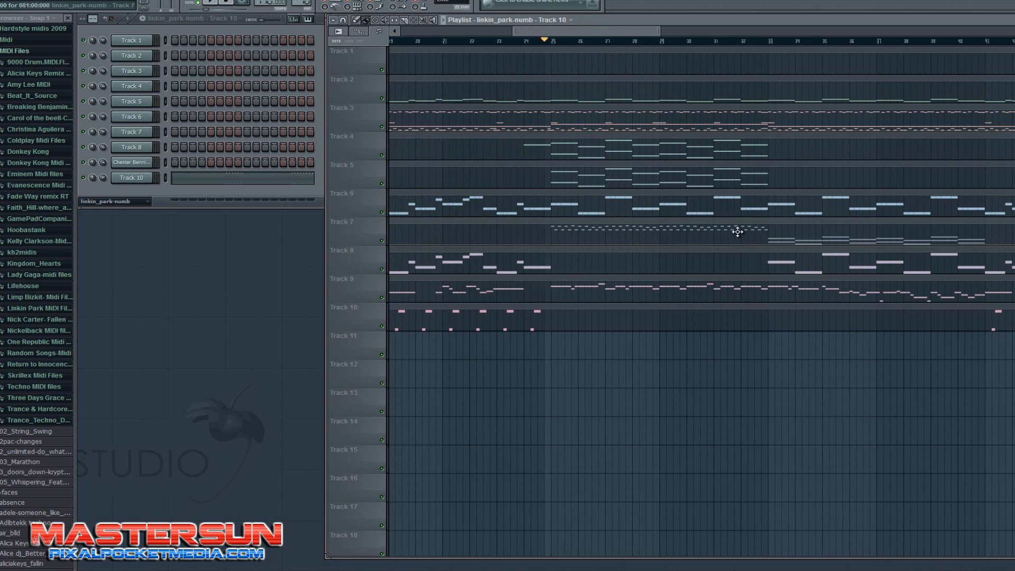
drag(539, 32, 328, 93)
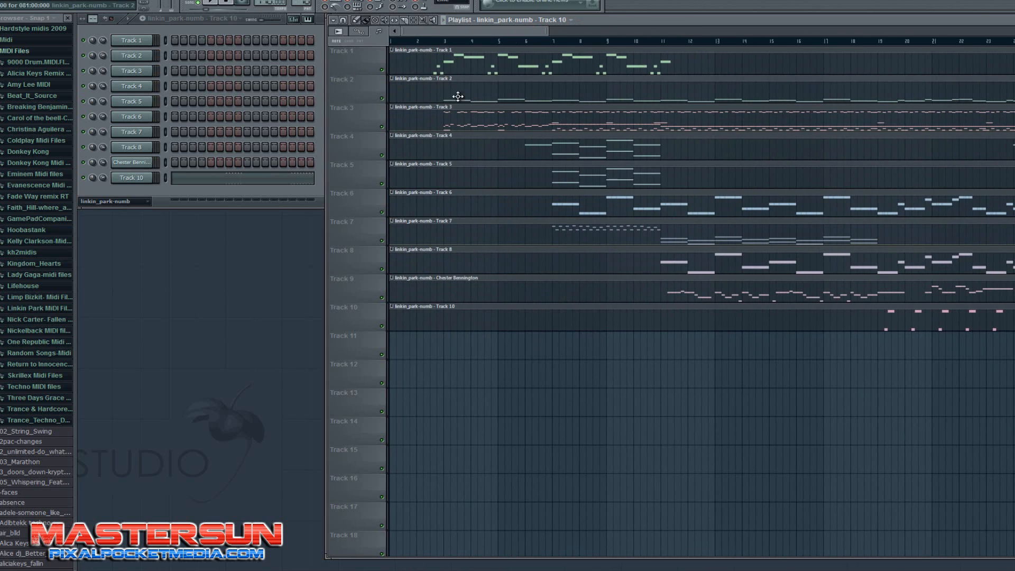
click(437, 42)
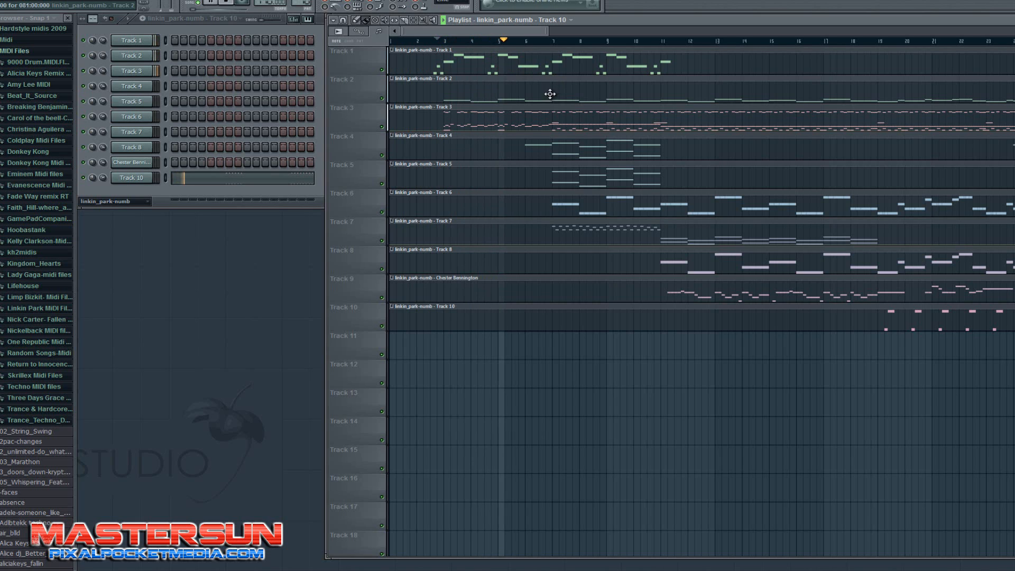
key(space)
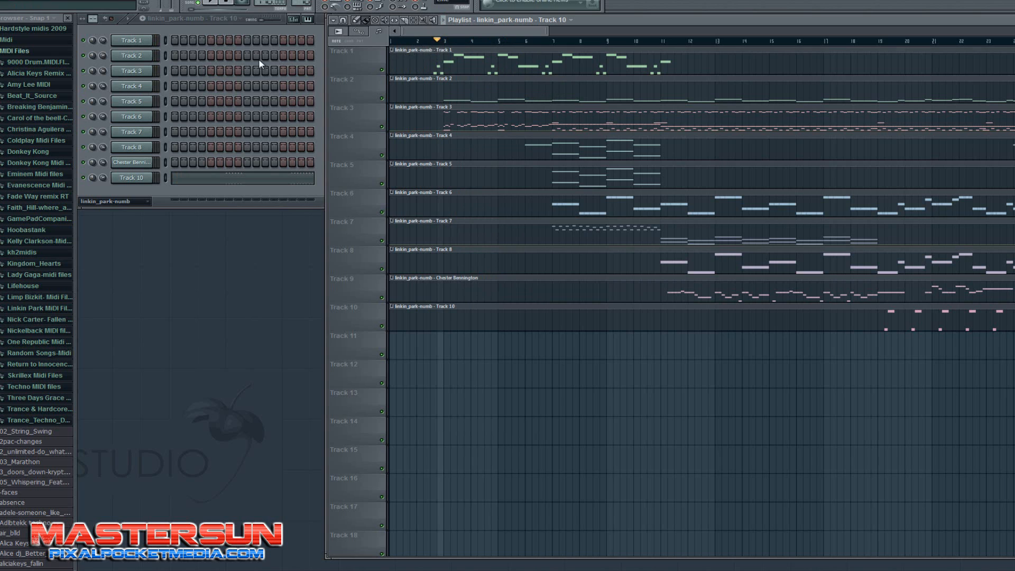
Step: Select the linkin_park-numb - Track 1 pattern and play the song's ending from just before bar 74, stopping shortly after
drag(304, 2, 309, 35)
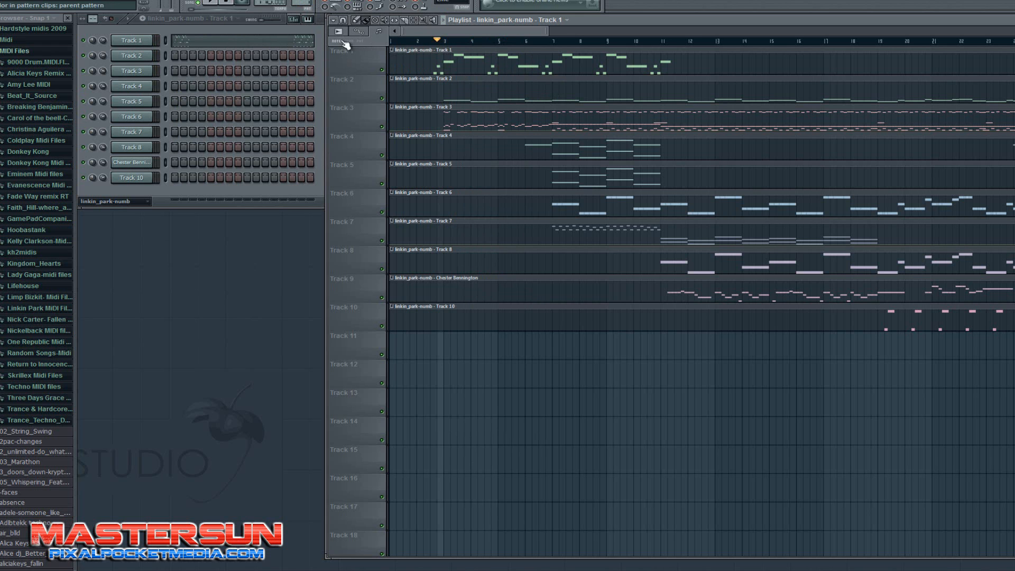
drag(431, 35, 839, 74)
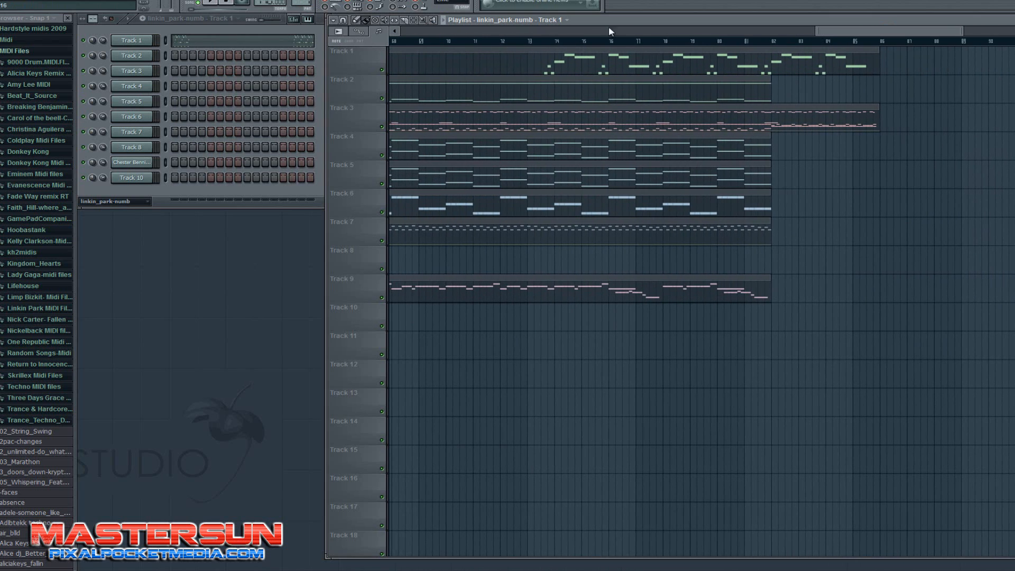
click(546, 45)
key(space)
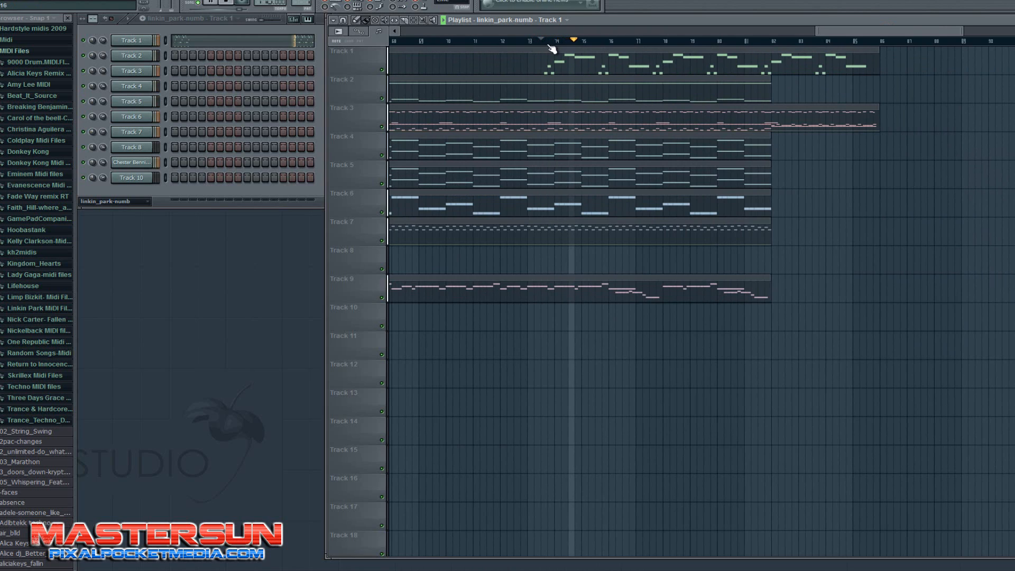
key(space)
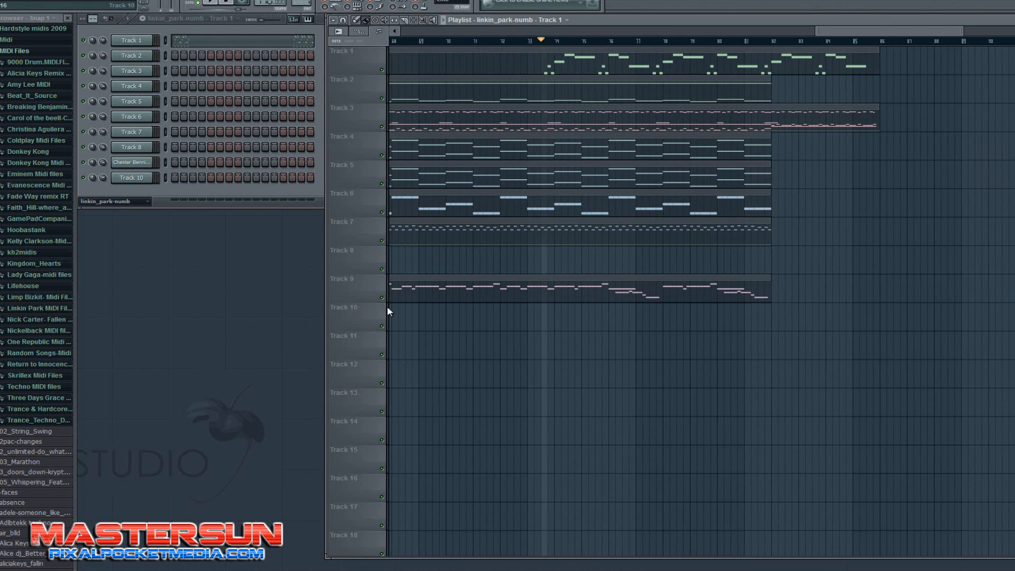
Step: Mute playlist tracks 10, 9, 8 and 7 one by one
drag(829, 31, 360, 58)
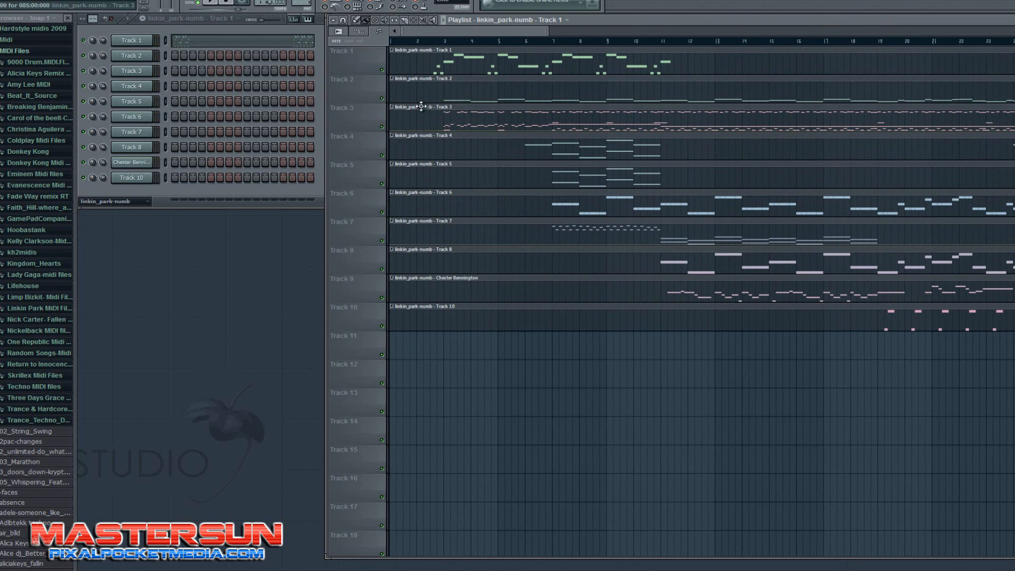
drag(468, 31, 370, 141)
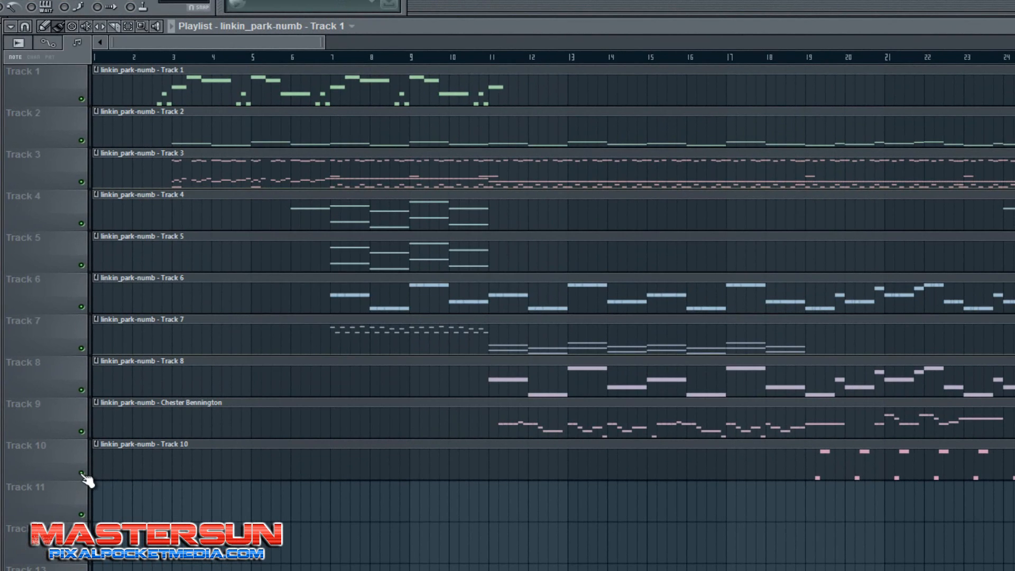
right_click(111, 457)
right_click(81, 473)
click(81, 473)
click(81, 431)
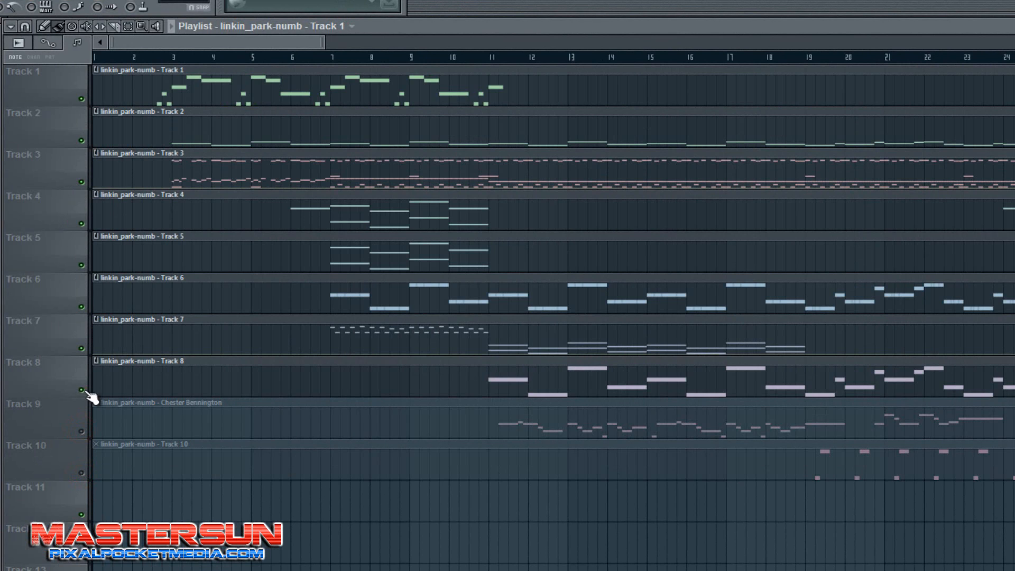
click(82, 390)
click(82, 348)
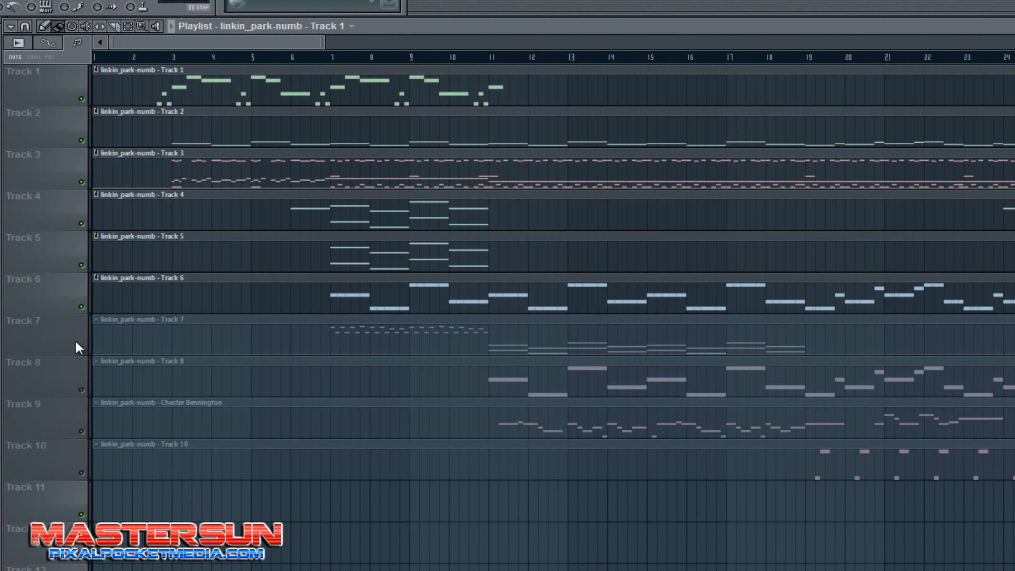
Step: Solo playlist Track 1 so only the first pattern plays, and place the playhead just before its opening notes
right_click(52, 81)
click(40, 87)
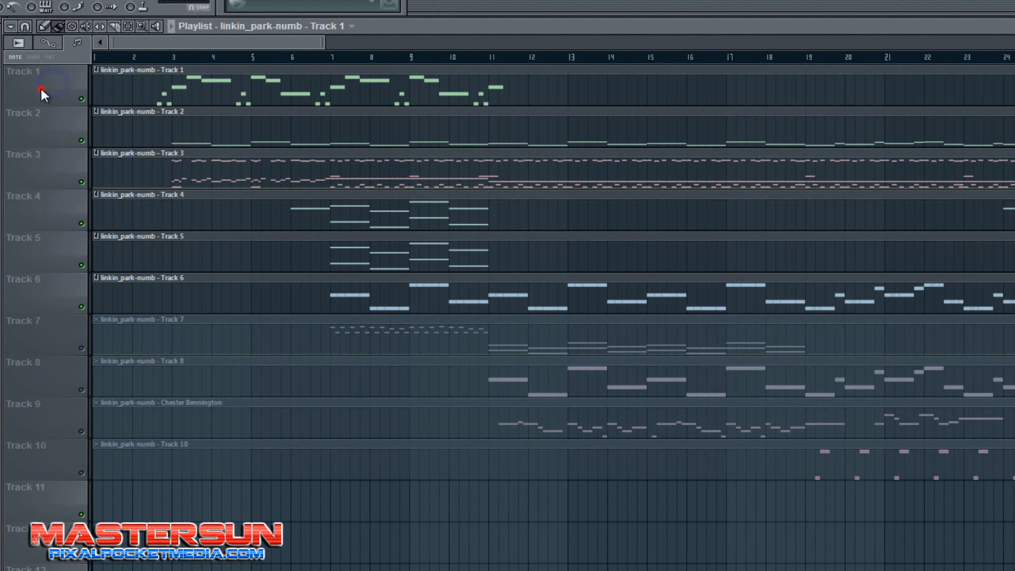
right_click(82, 100)
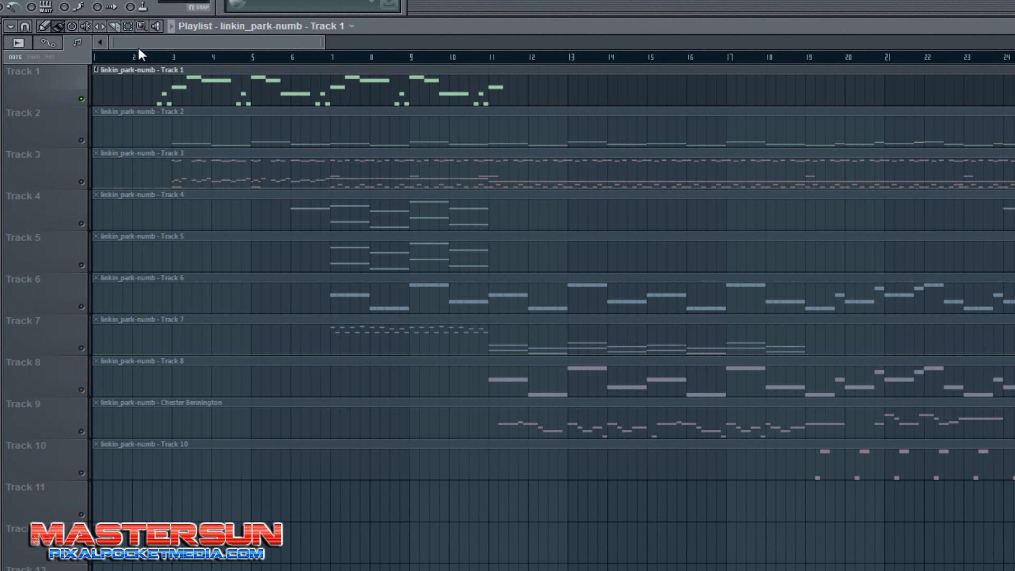
mouse_move(137, 46)
mouse_down()
mouse_move(775, 40)
mouse_move(68, 33)
mouse_move(133, 41)
mouse_up()
click(154, 57)
Step: Play the soloed Track 1 melody near the song's end from just before bar 74, and stop playback
drag(200, 42, 772, 45)
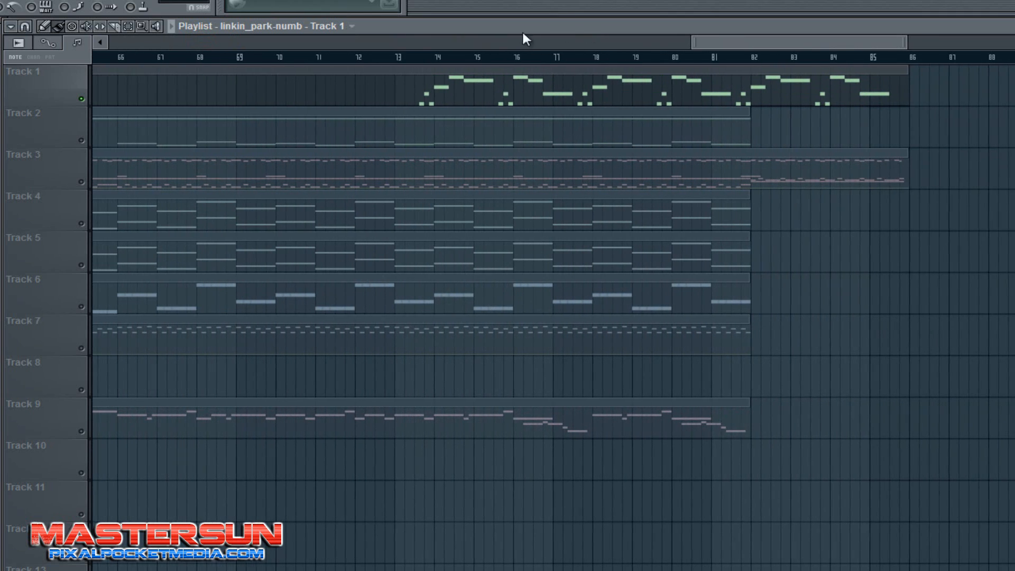
click(434, 57)
key(space)
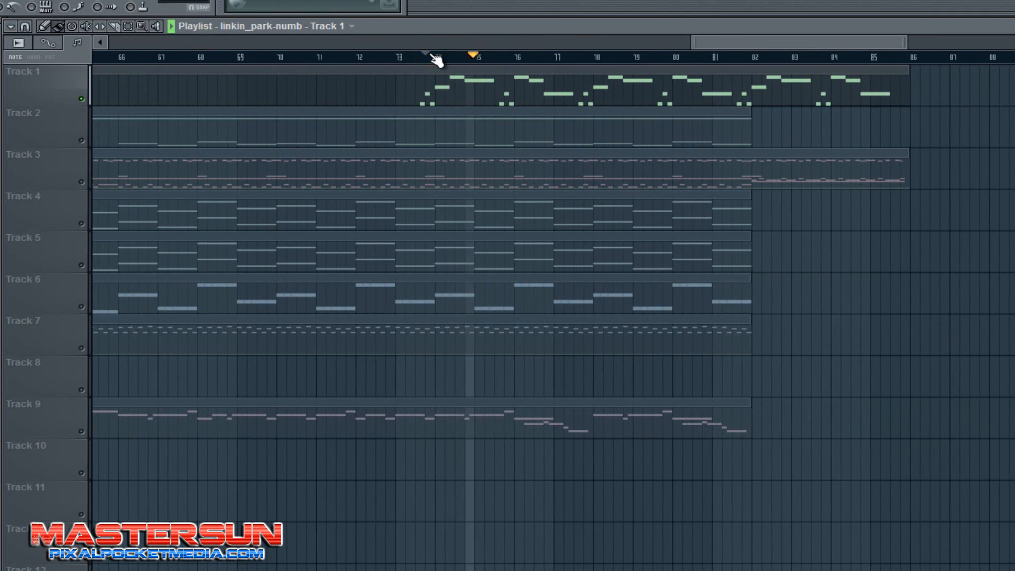
key(space)
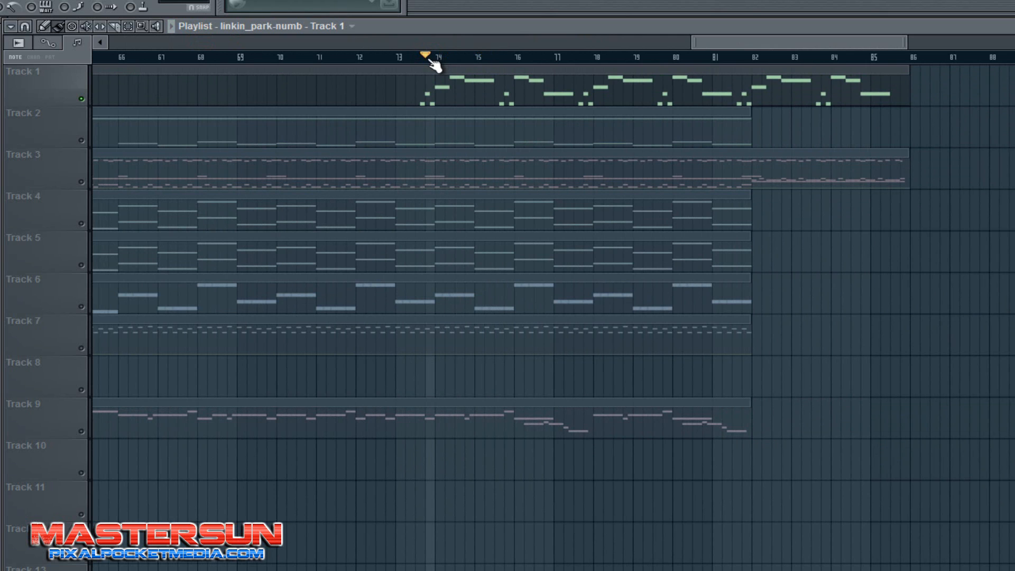
Step: Select the playlist range from about bar 73.5 to bar 85.75 as the playback loop and audition Track 1 from its start
mouse_move(430, 61)
mouse_down()
mouse_move(573, 63)
mouse_move(906, 100)
mouse_up()
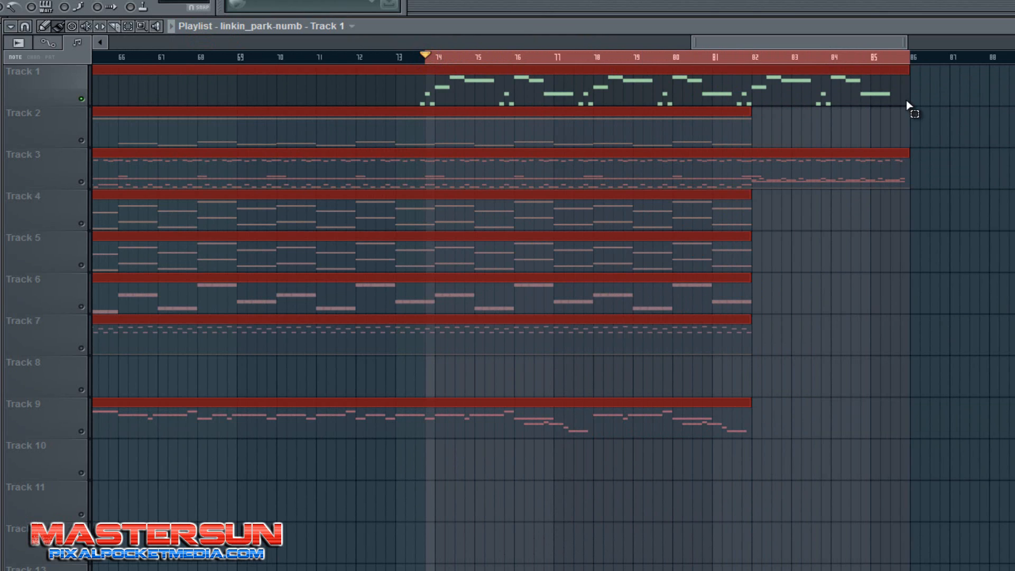
drag(428, 63, 420, 63)
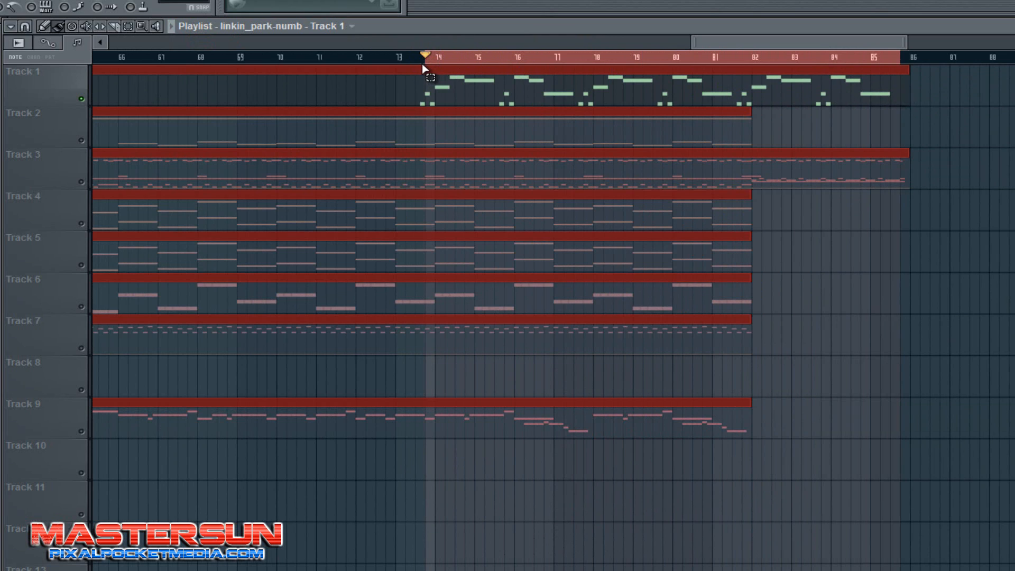
key(space)
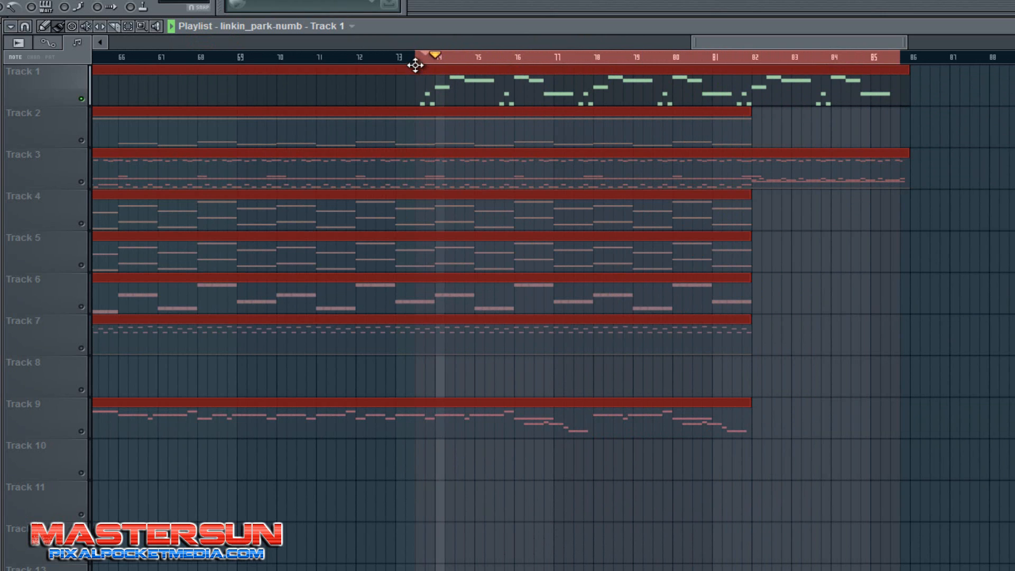
key(space)
mouse_move(433, 57)
mouse_down()
mouse_move(382, 74)
mouse_move(376, 60)
mouse_up()
click(416, 57)
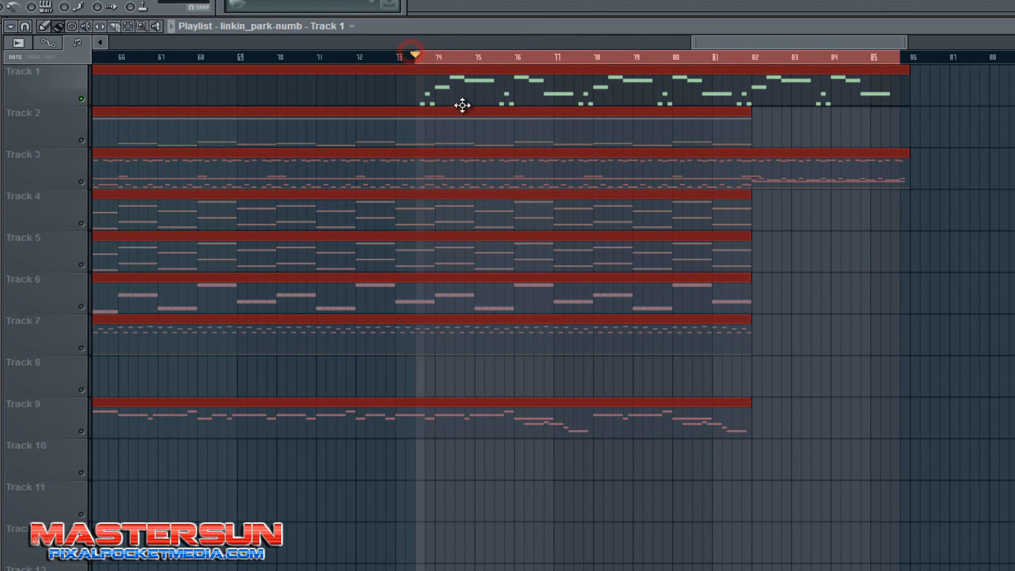
key(space)
key(space)
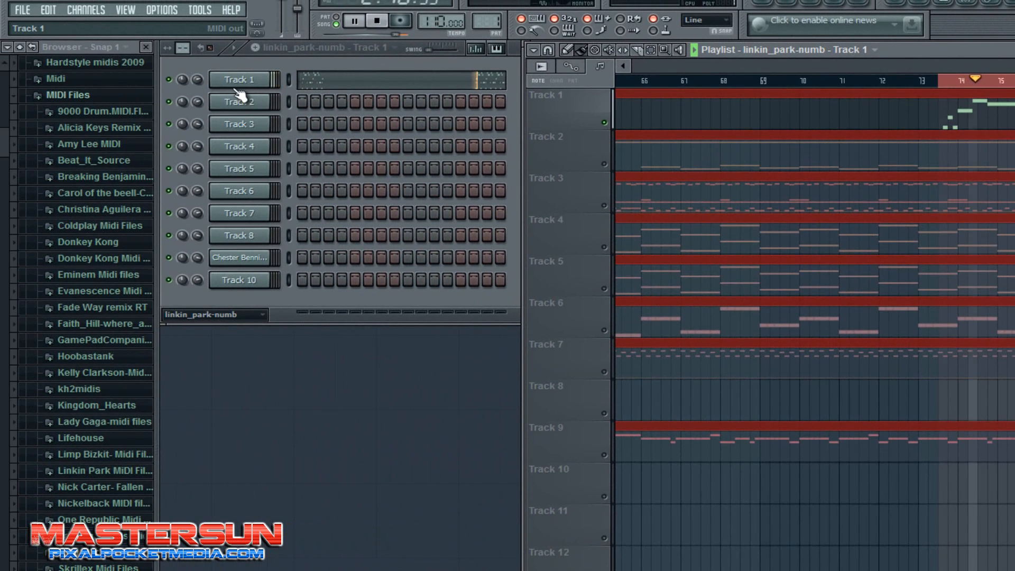
key(space)
Step: Replace the Track 1 channel's instrument with TranceDrive, move its window clear of the channel rack, and audition the looped melody
right_click(238, 81)
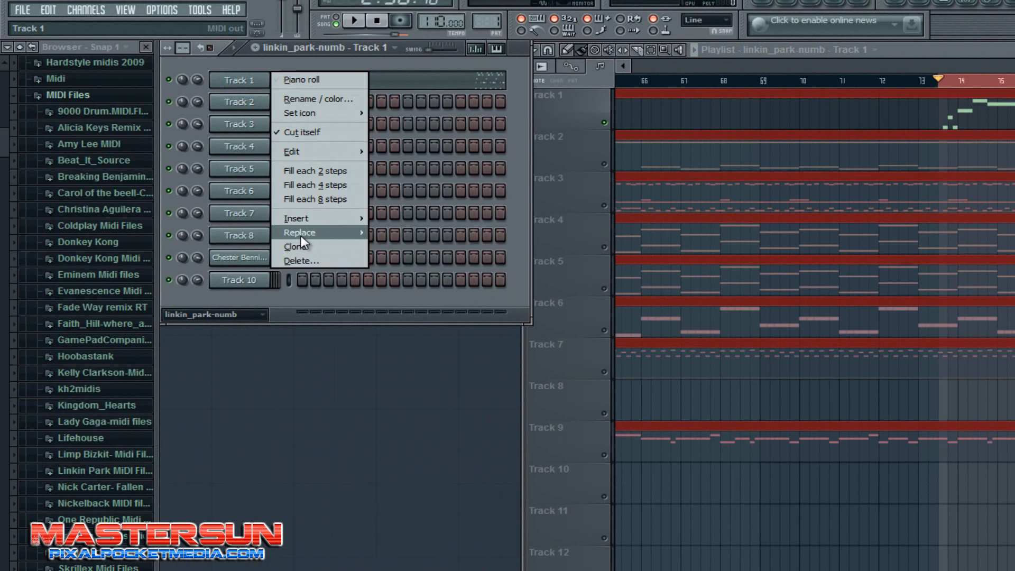
mouse_move(300, 236)
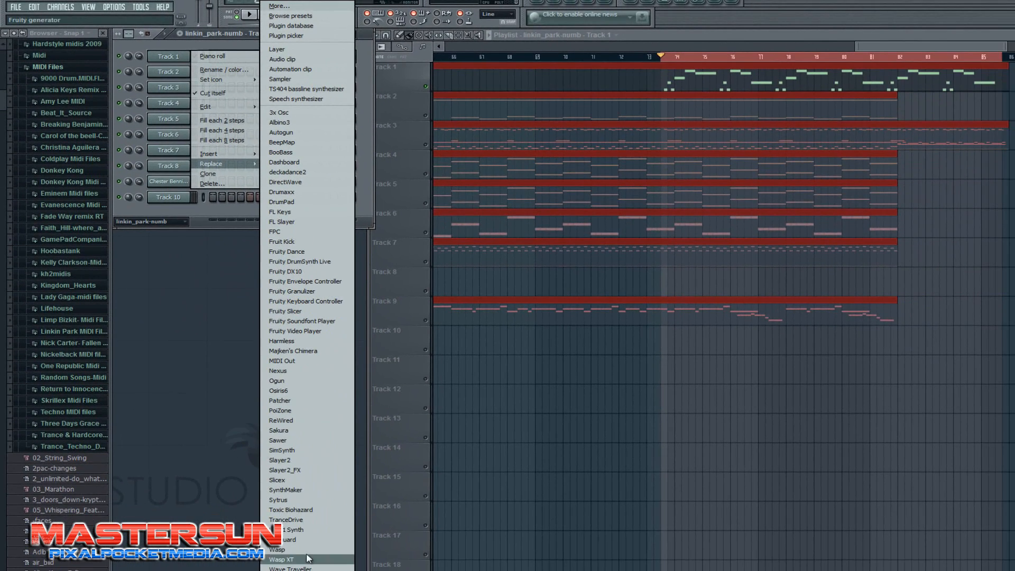
click(302, 521)
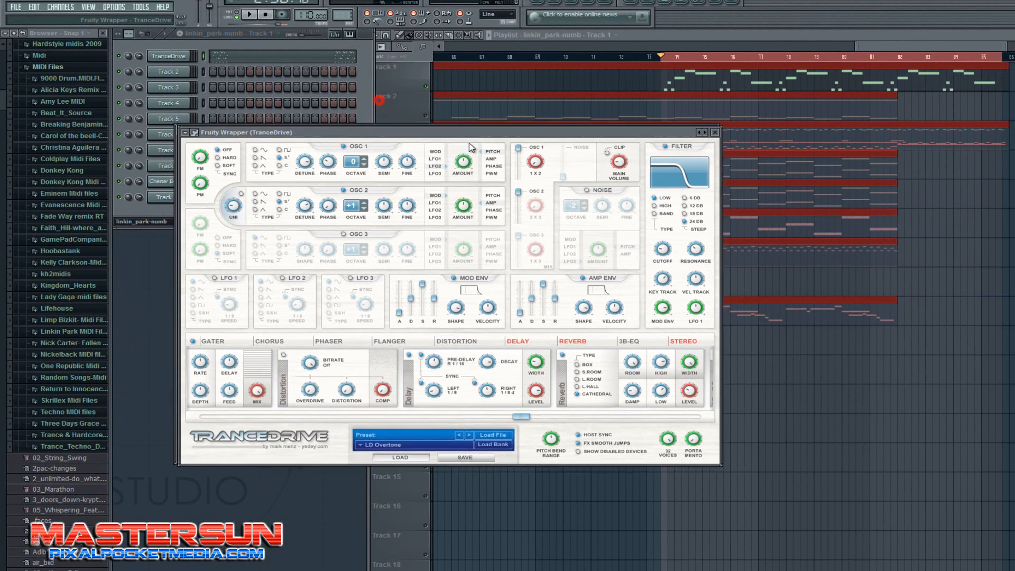
drag(299, 402, 556, 453)
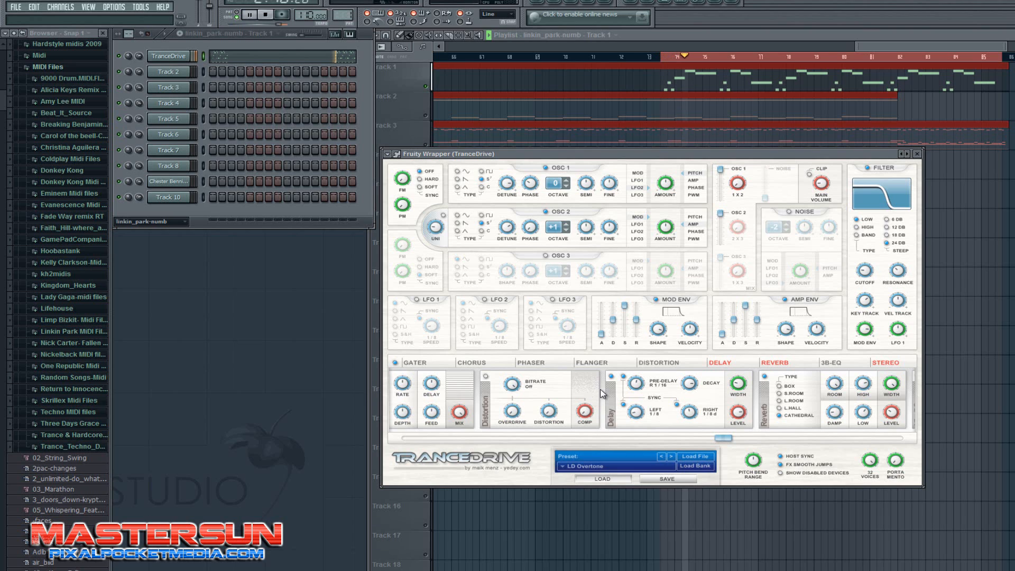
key(space)
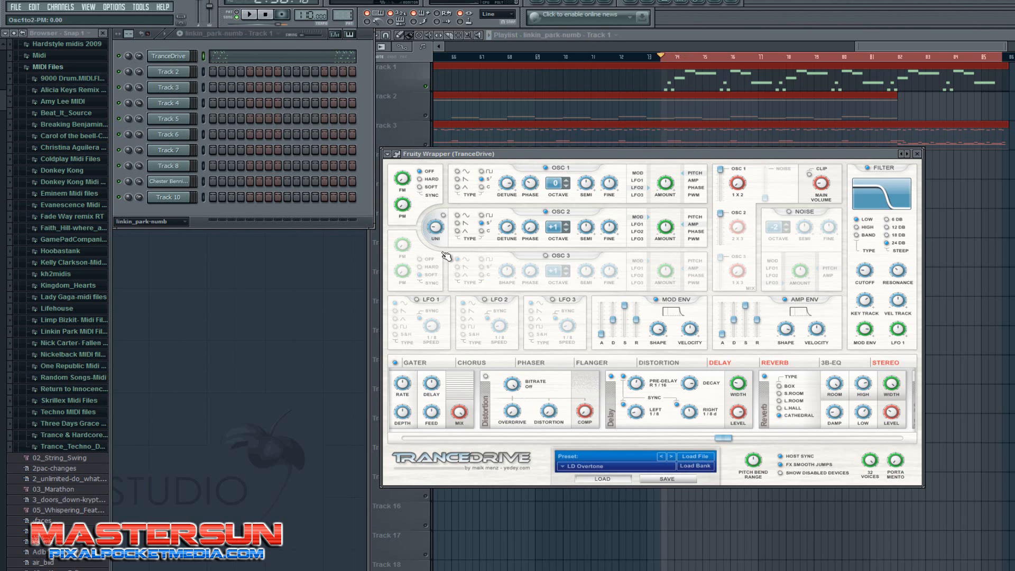
Step: Play the looped song section while adjusting OSC 1's LFO2 pitch amount and semitone detune
key(space)
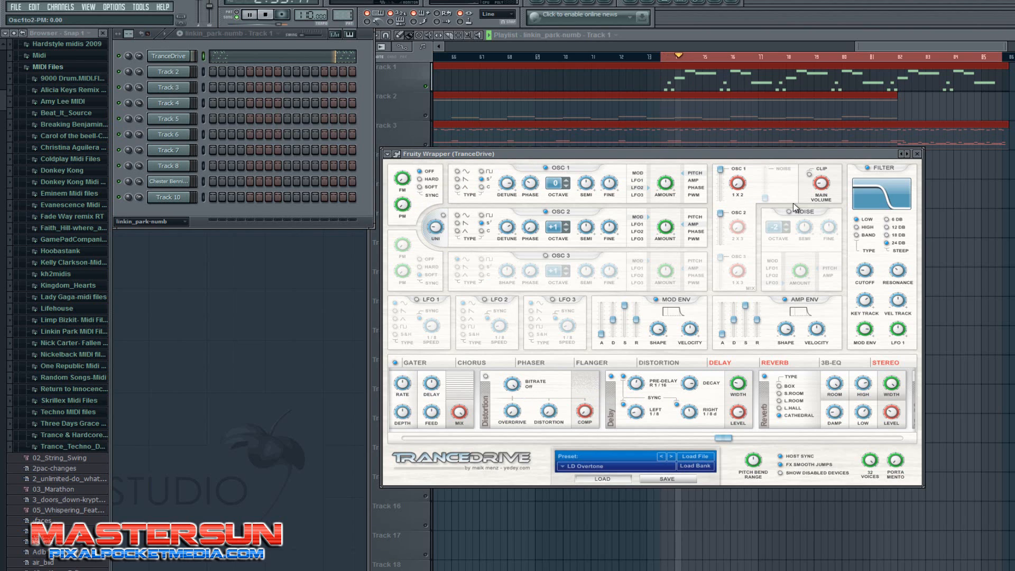
key(space)
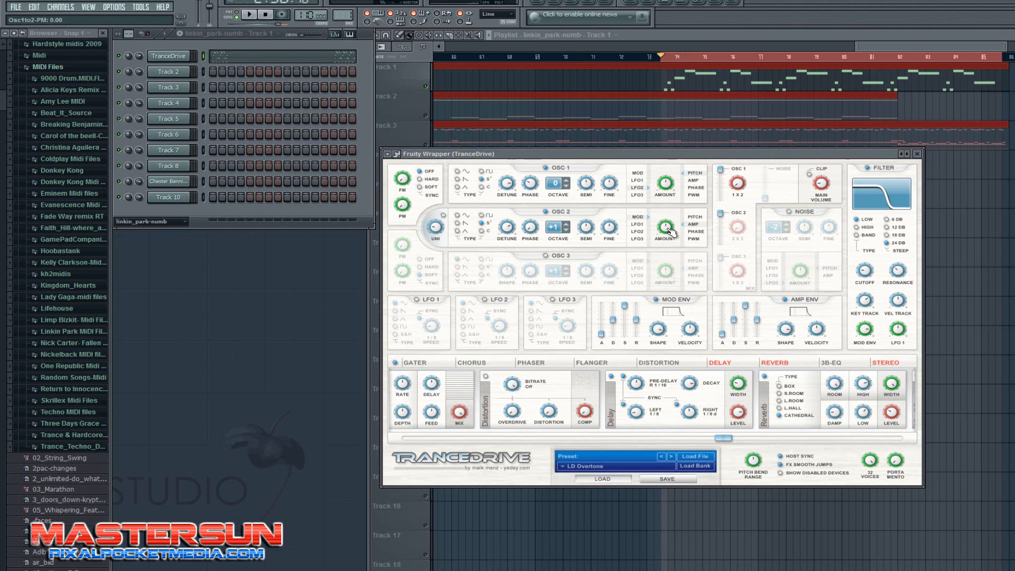
key(space)
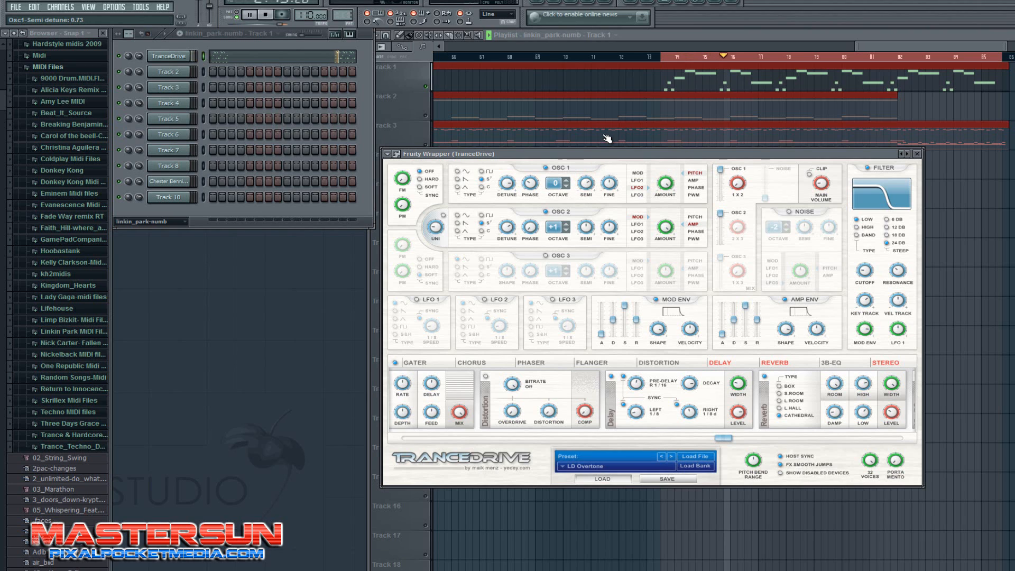
mouse_move(594, 210)
mouse_down()
mouse_move(592, 279)
mouse_move(615, 185)
mouse_move(622, 181)
mouse_move(617, 196)
mouse_move(668, 185)
mouse_up()
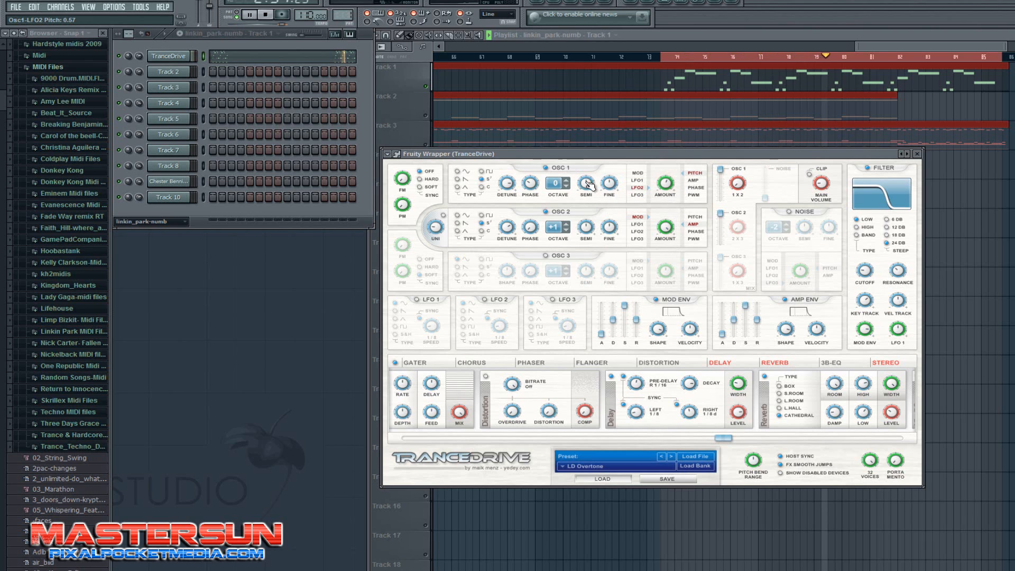
drag(587, 186, 608, 189)
Step: Set OSC 1's octave to +1 and the synth's volume to 1.00, and stop playback
click(566, 180)
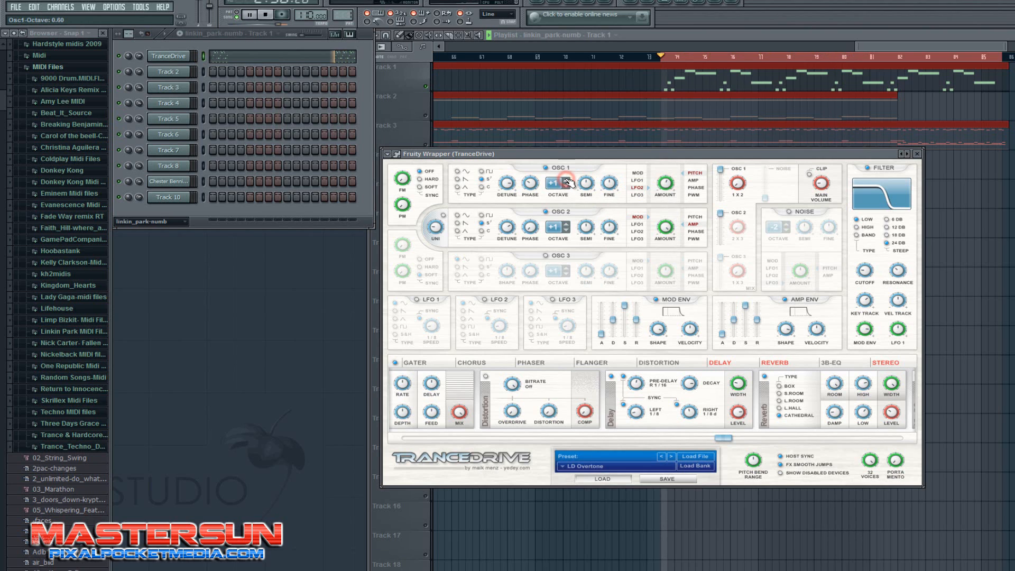
click(567, 181)
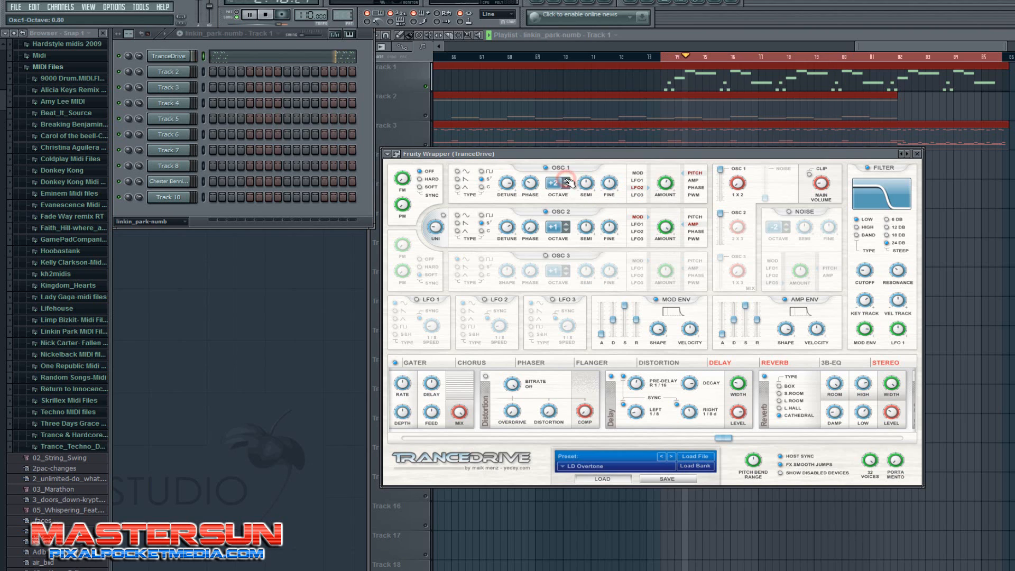
click(567, 186)
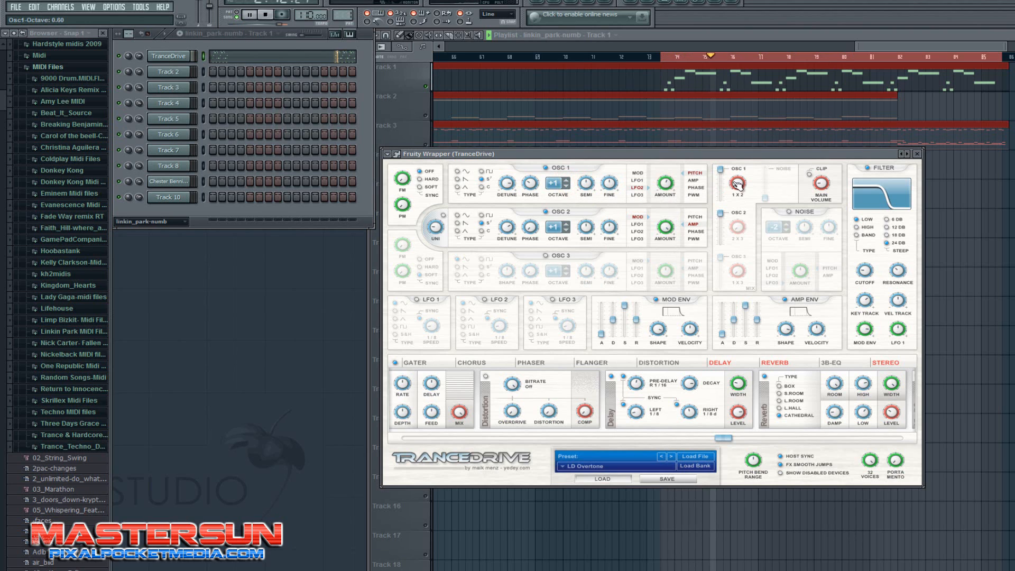
drag(746, 158, 751, 132)
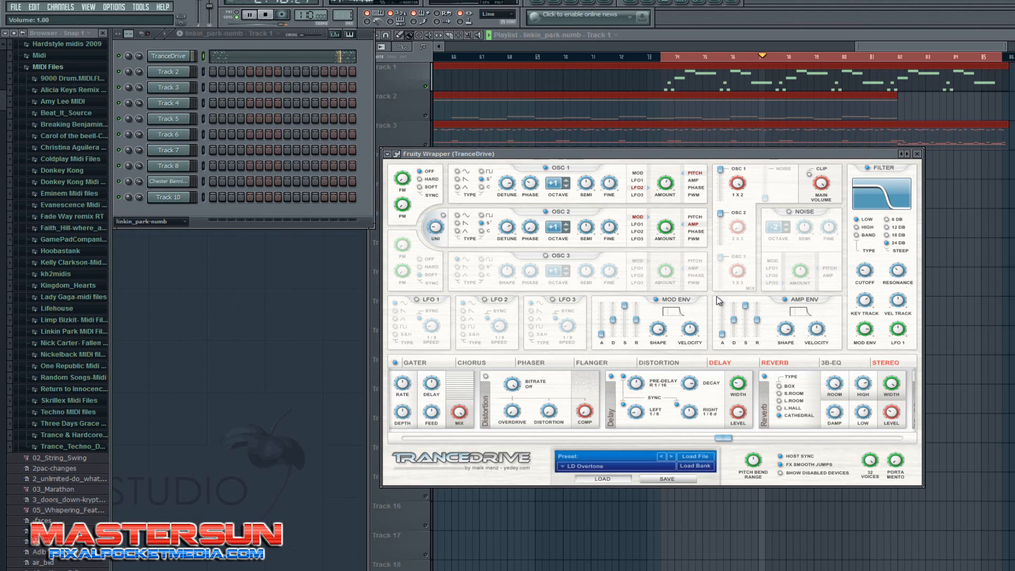
key(space)
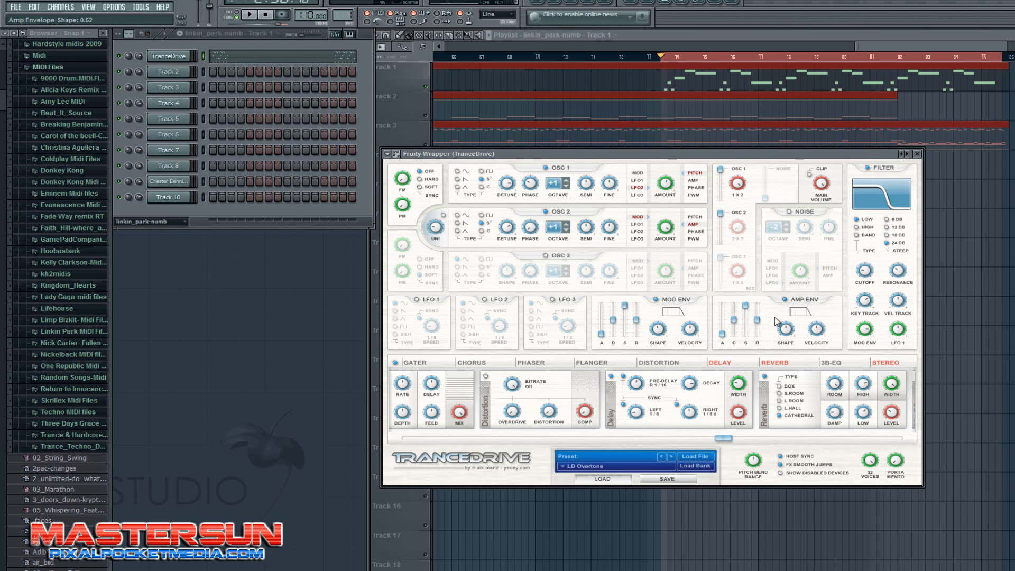
Step: Adjust the amp envelope's velocity, set the filter cutoff to 0.63, and set the flanger's rate to 0.43 and mix to 0.00 during playback
mouse_move(803, 334)
mouse_down()
mouse_move(791, 330)
mouse_move(828, 332)
mouse_up()
key(space)
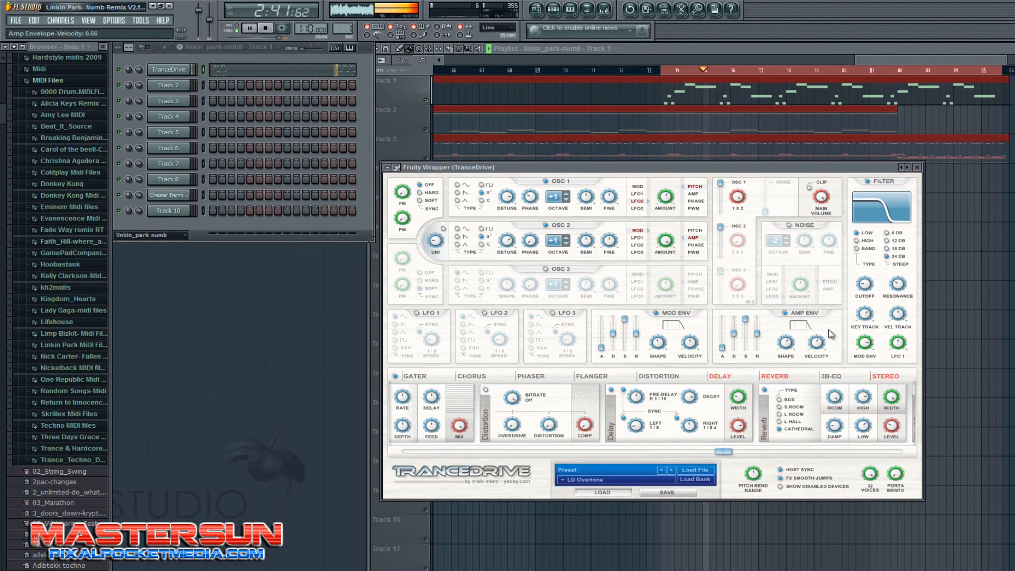
click(871, 280)
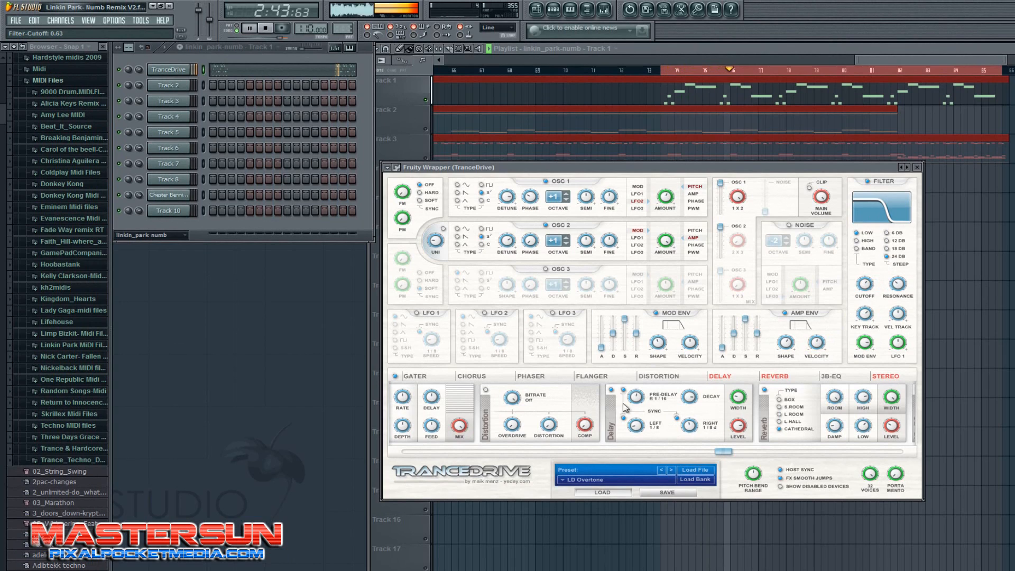
click(403, 397)
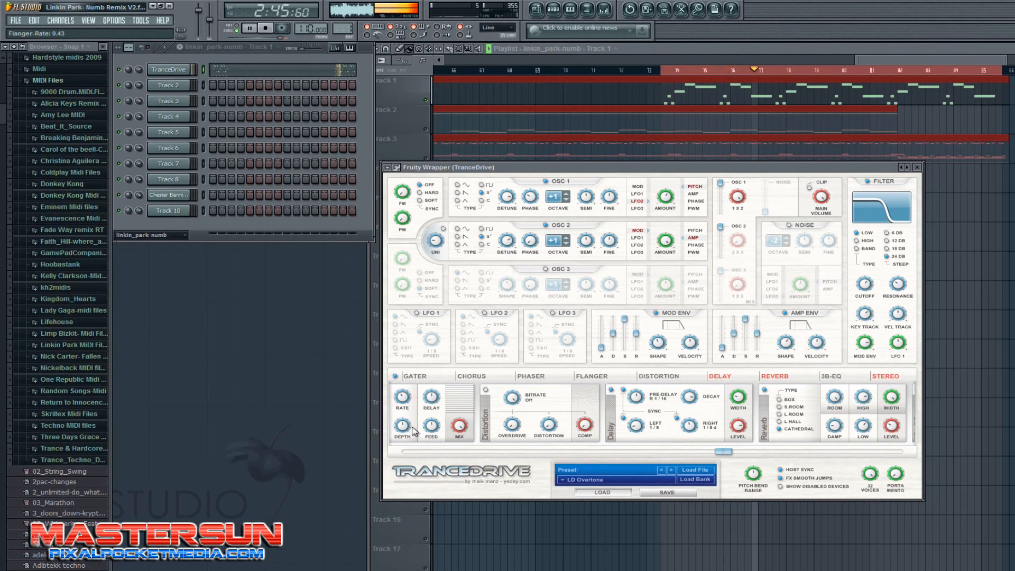
click(459, 425)
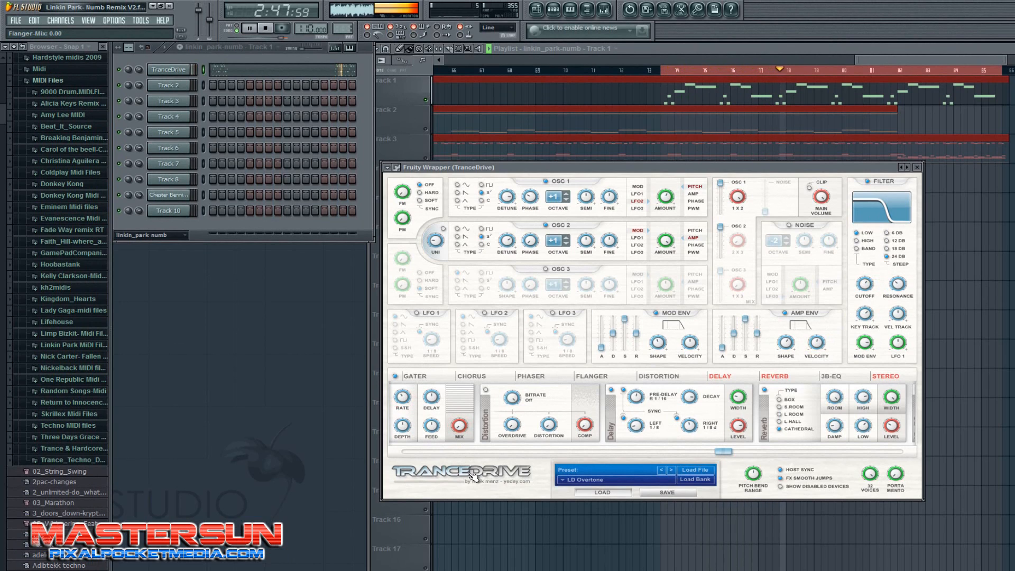
Step: Try the OSC 1-to-2 FM amount at 1.00, return it to 0.50, and try the PM amount
click(402, 192)
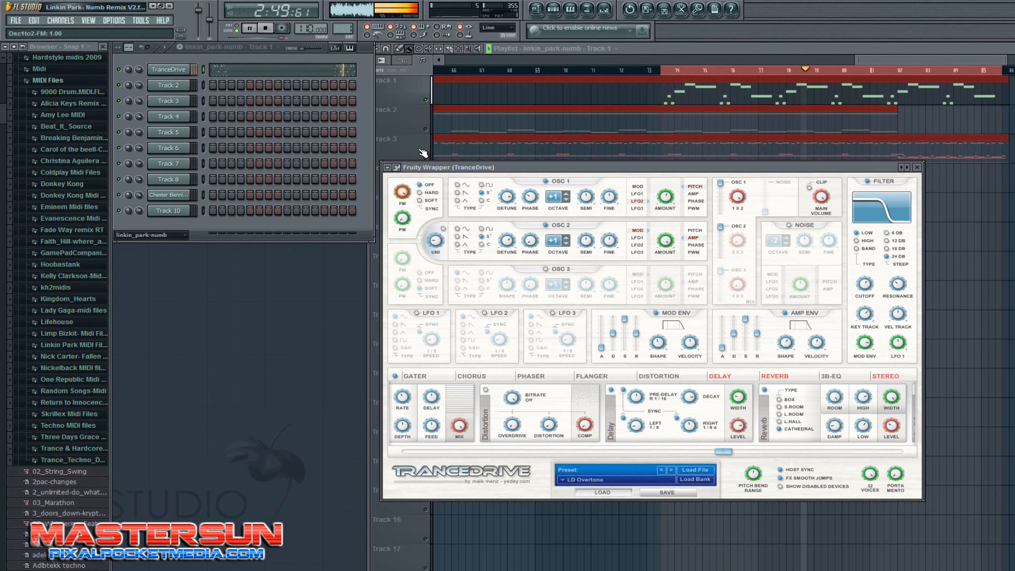
drag(423, 153, 424, 154)
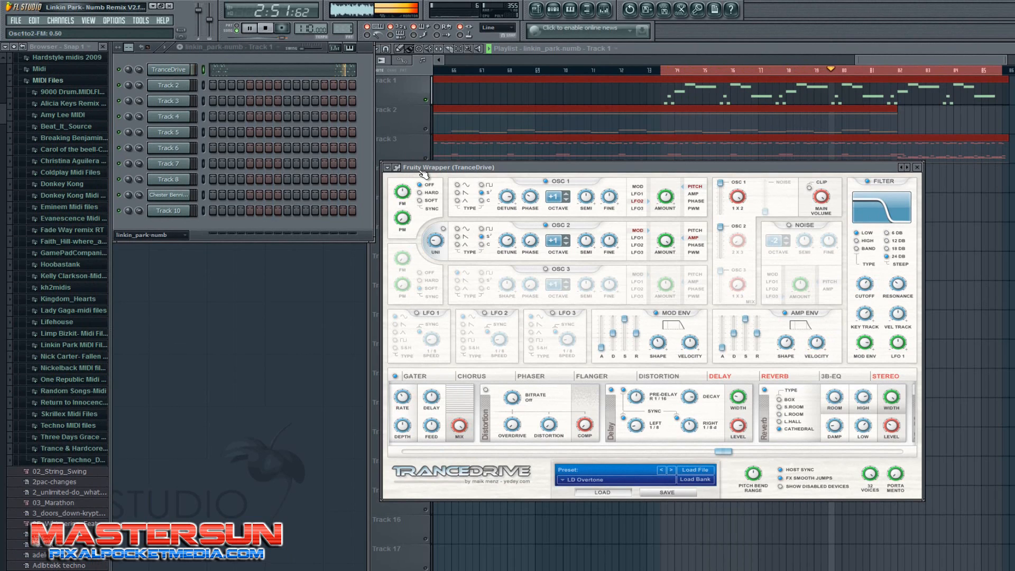
mouse_move(404, 218)
mouse_down()
mouse_move(412, 198)
mouse_move(404, 229)
mouse_up()
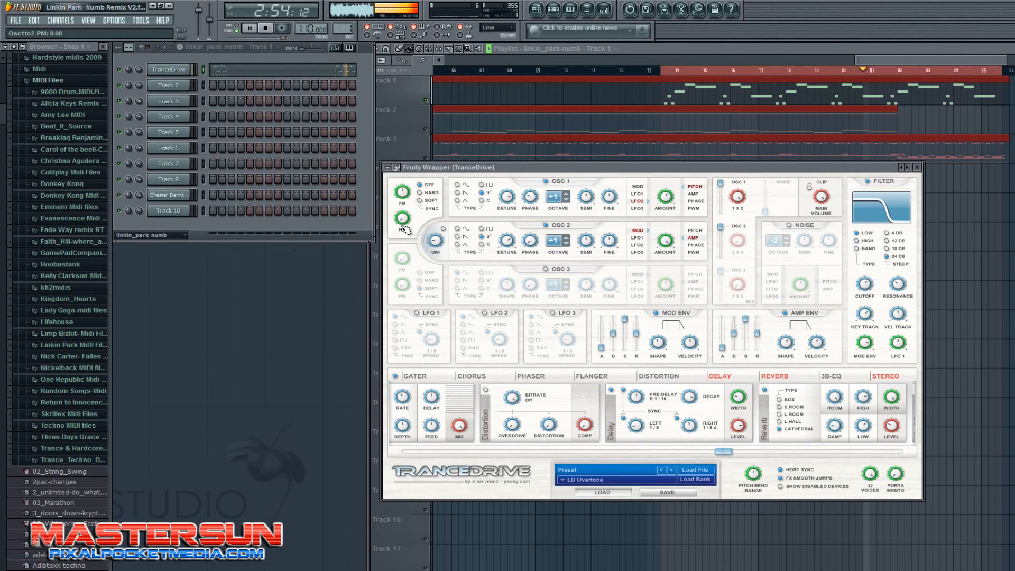
Step: Compare the Soft and Hard sync modes between OSC 1 and OSC 2, choose Hard, and keep PM at 0.00
click(420, 193)
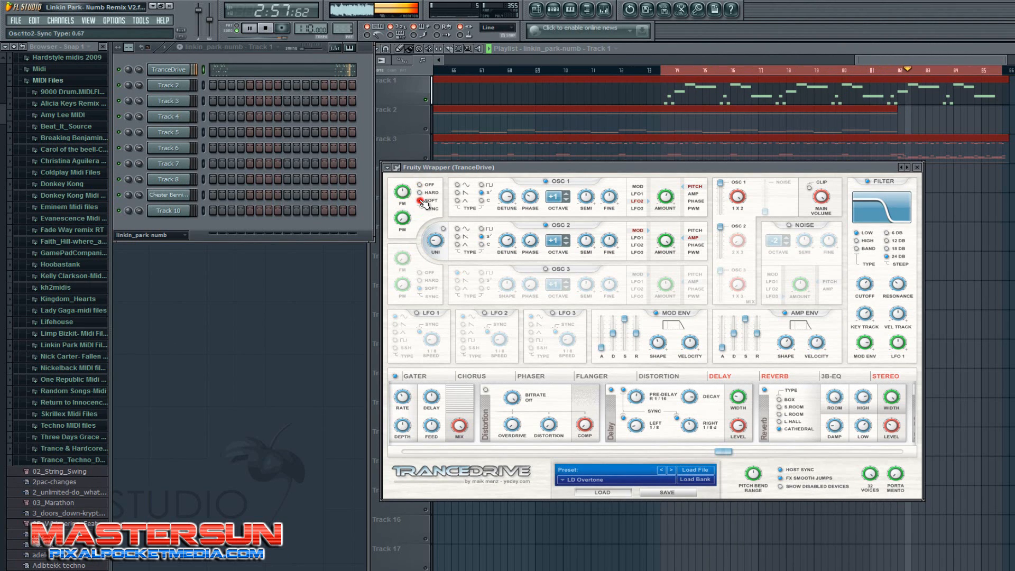
click(421, 201)
click(419, 191)
mouse_move(405, 216)
mouse_down()
mouse_move(407, 225)
mouse_move(412, 196)
mouse_move(402, 212)
mouse_up()
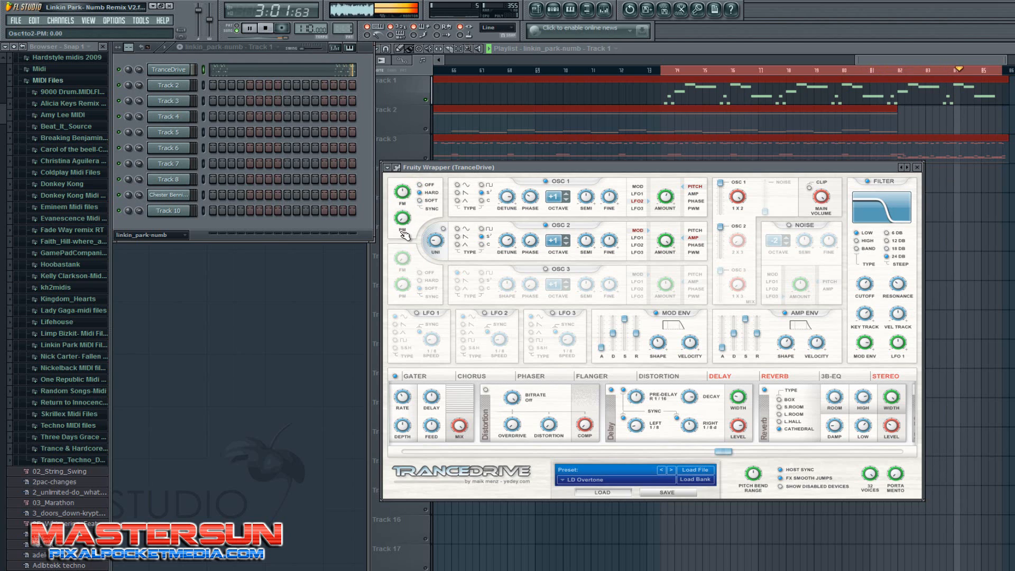
key(space)
Step: Lower the main volume and set the oscillator mixer levels to 0.00 for OSC 2 and 1.00 for OSC 1
drag(829, 196, 828, 223)
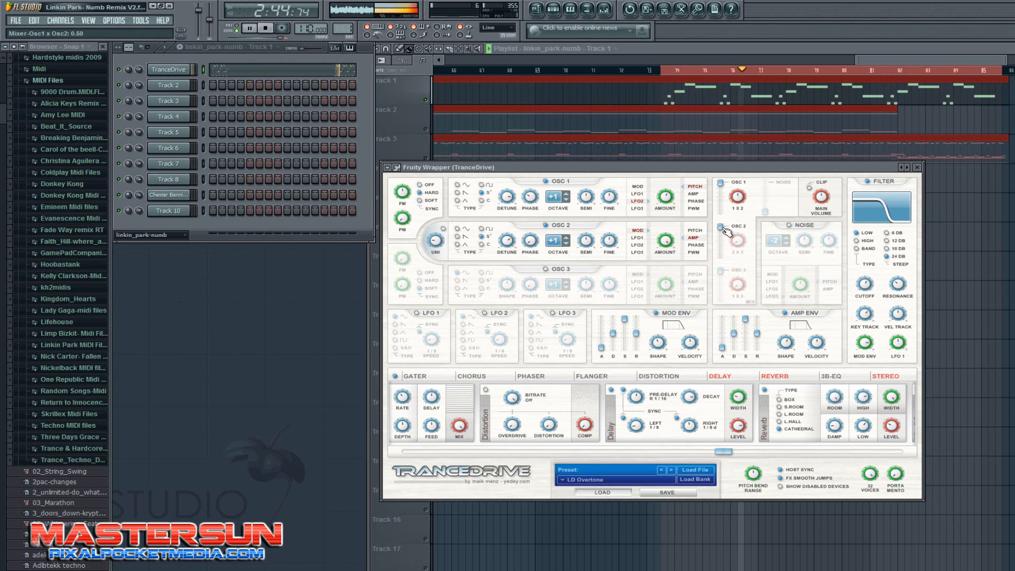
drag(722, 229, 722, 270)
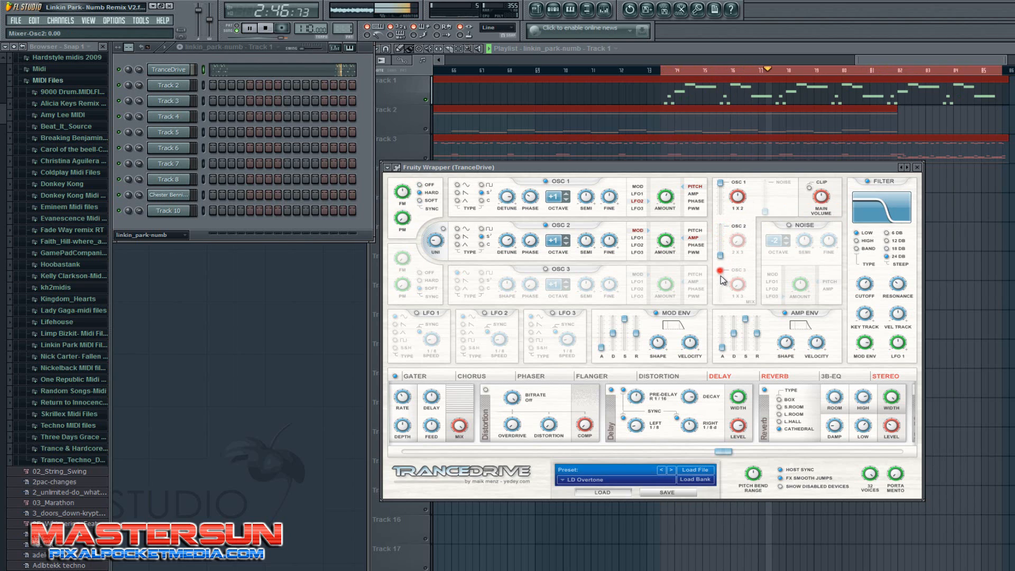
click(719, 183)
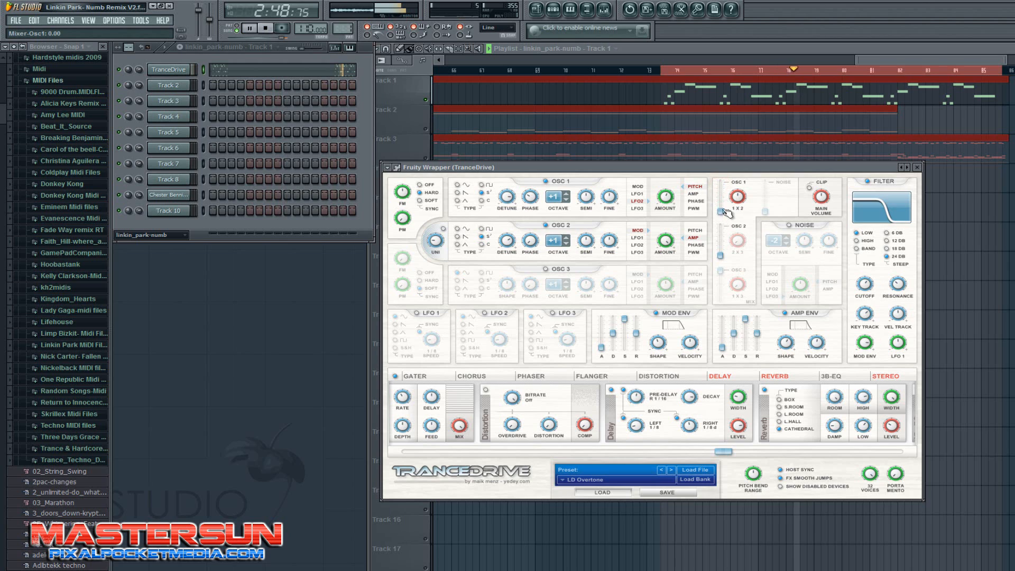
key(space)
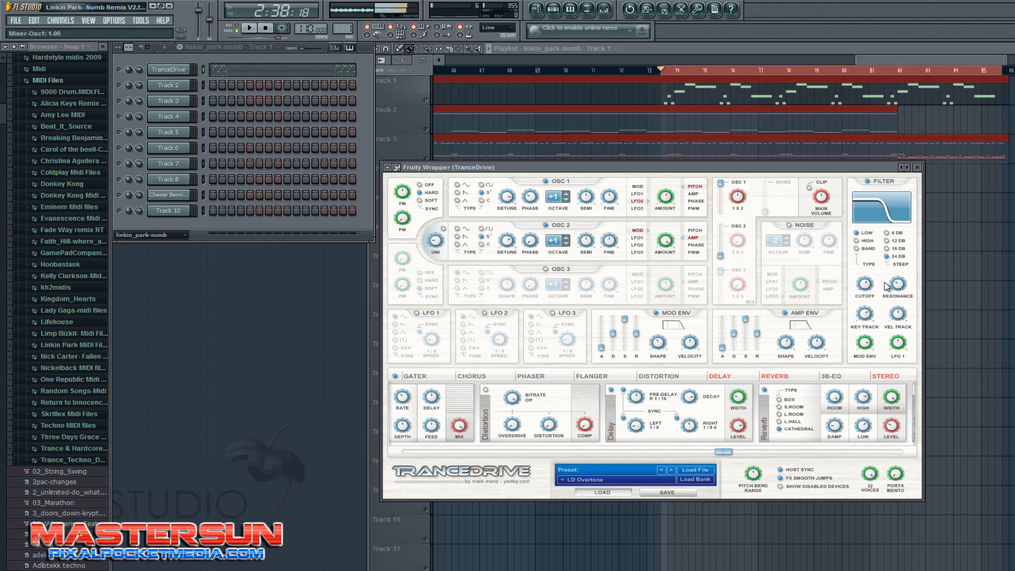
Step: Try the filter's resonance and key track controls and close the TranceDrive plugin window
drag(900, 284, 904, 259)
drag(868, 310, 863, 358)
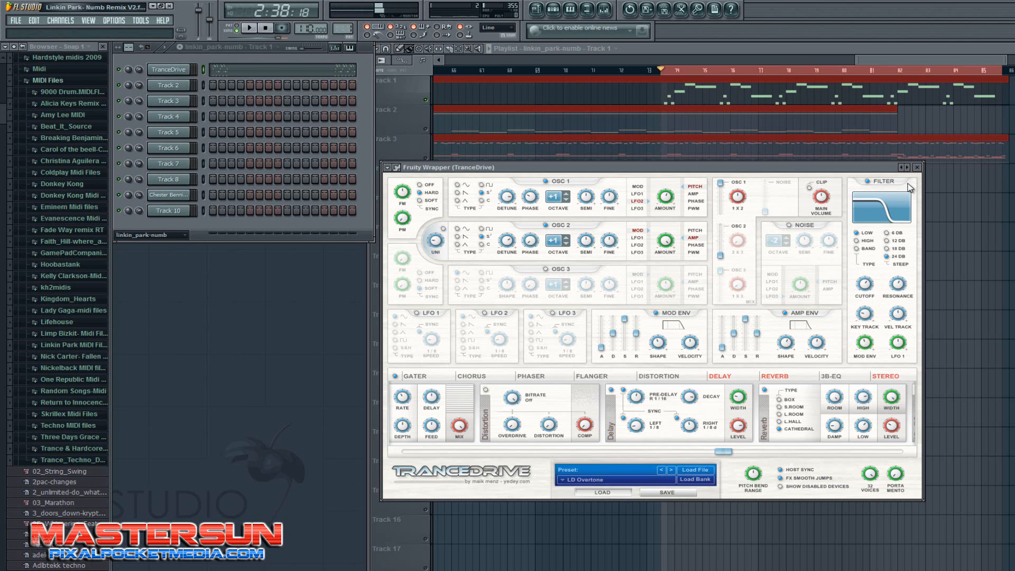
click(917, 167)
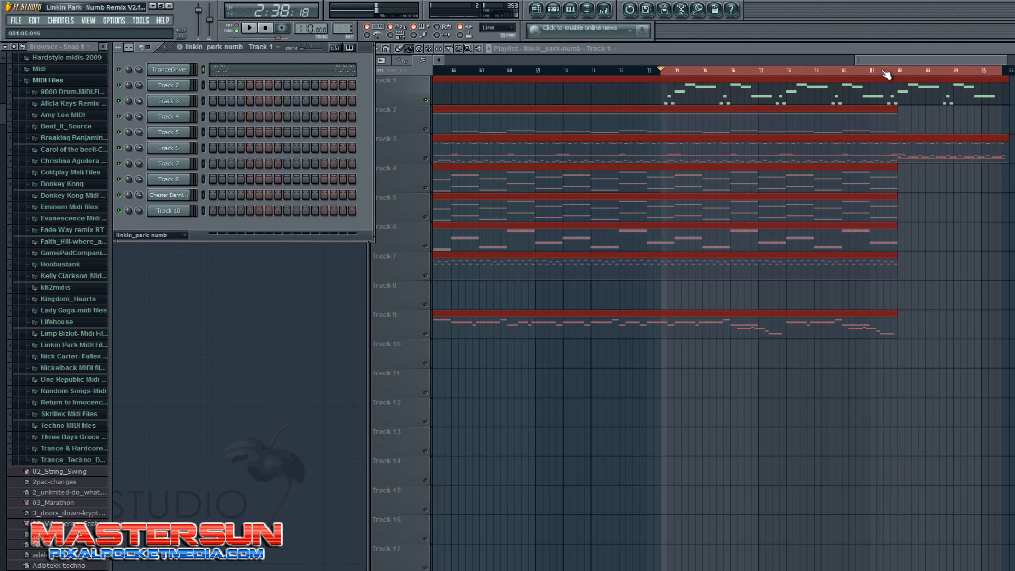
Step: Clone the TranceDrive channel and close the plugin window of the copy
mouse_move(896, 58)
mouse_down()
mouse_move(847, 61)
mouse_move(882, 61)
mouse_up()
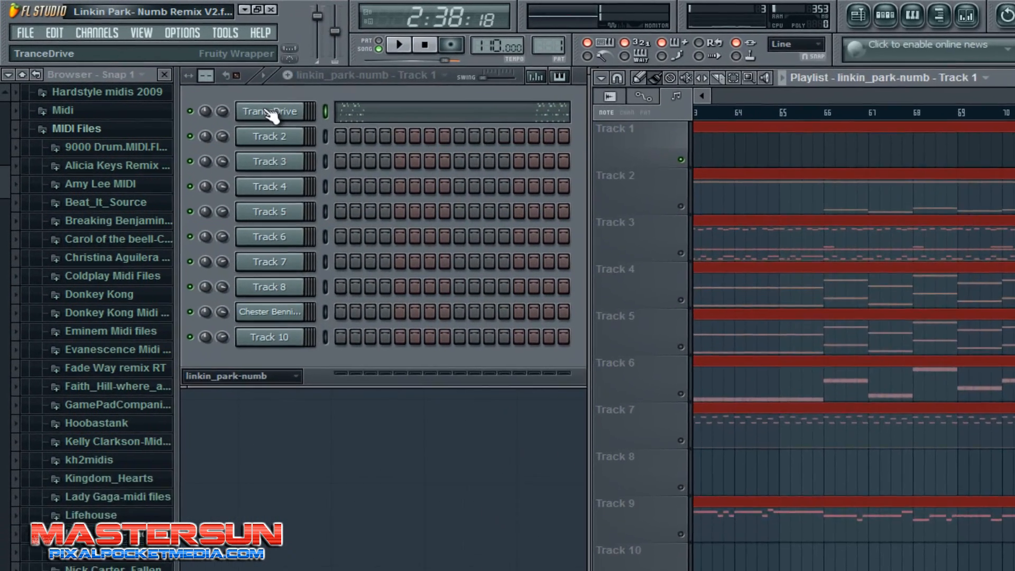
right_click(271, 113)
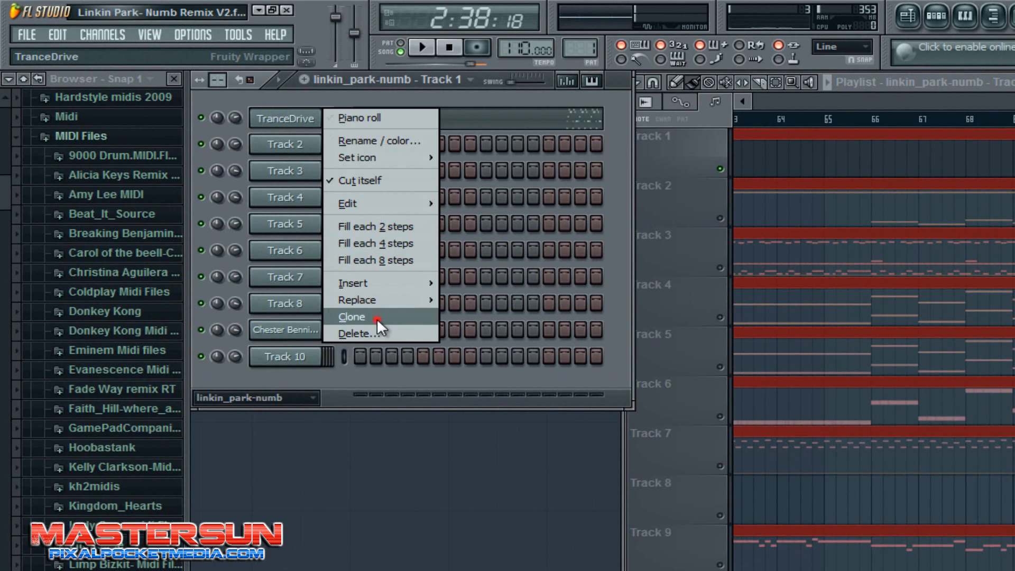
click(377, 320)
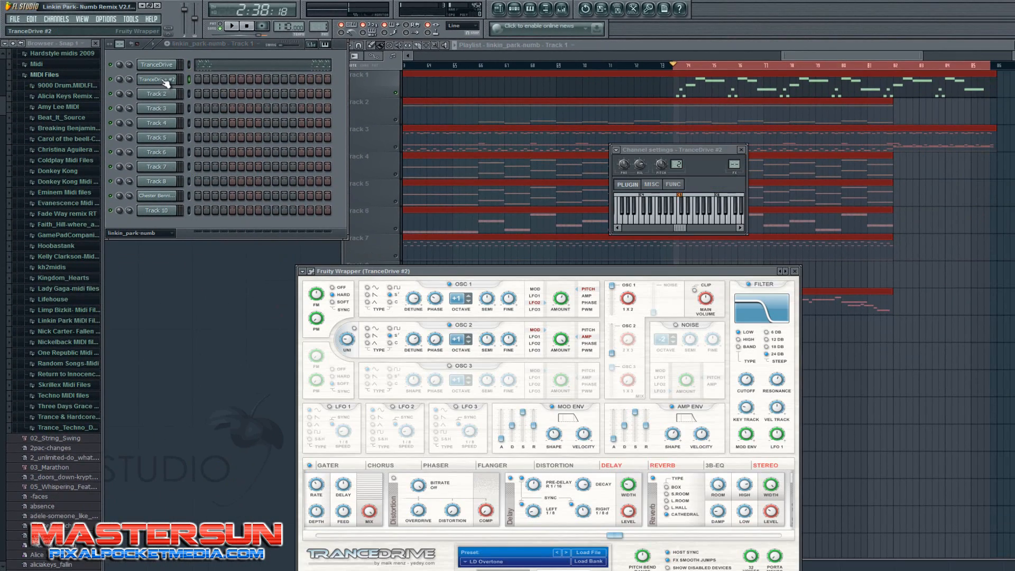
click(797, 271)
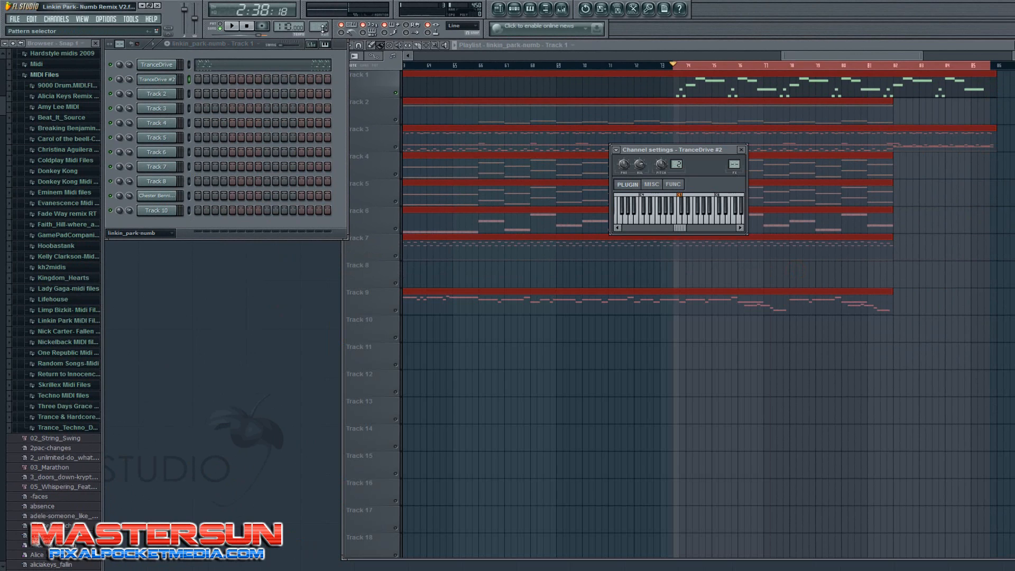
Step: Try the empty Pattern 12, close the TranceDrive #2 channel settings, and return to the linkin_park-numb - Track 1 pattern
drag(333, 25, 358, 537)
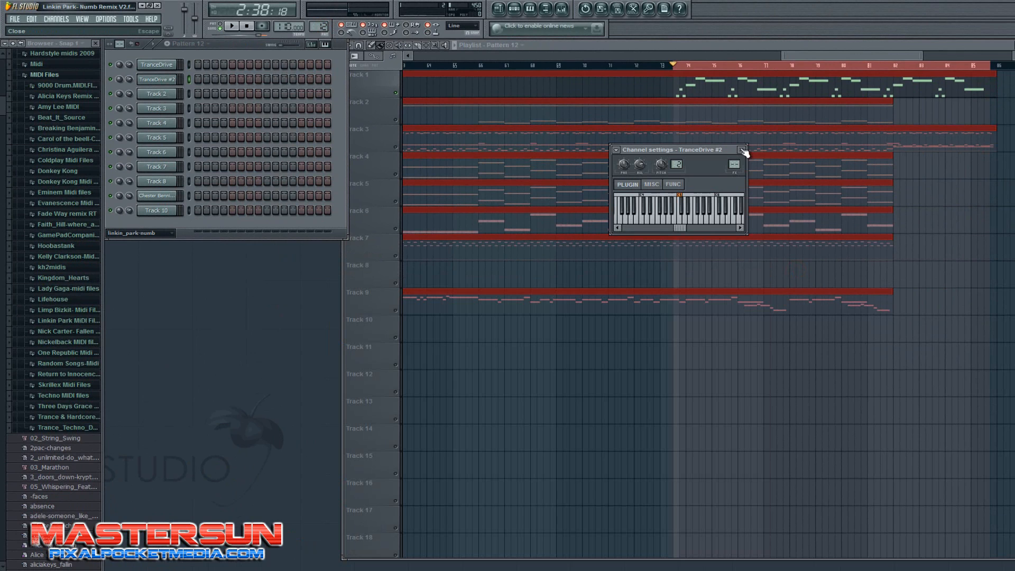
click(742, 151)
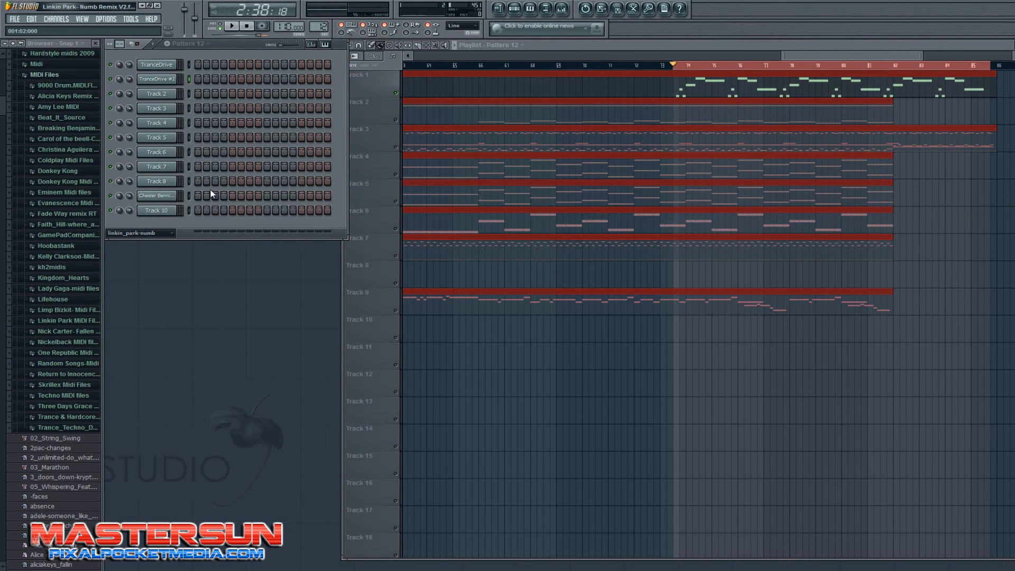
drag(322, 29, 325, 33)
right_click(161, 84)
click(156, 81)
drag(321, 27, 322, 68)
Step: Open the piano roll of the TranceDrive #2 channel and look through its later bars
right_click(164, 80)
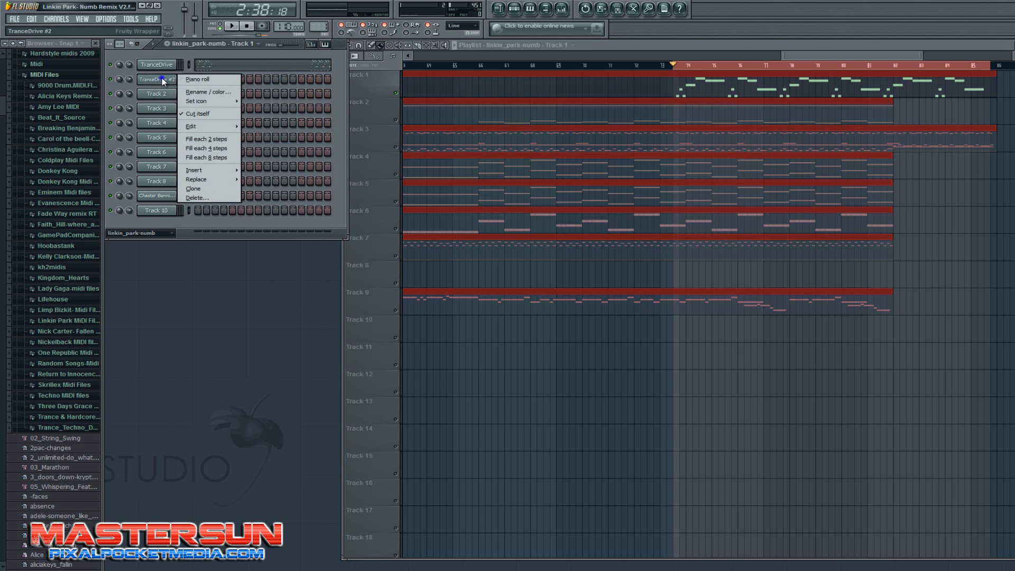
click(197, 81)
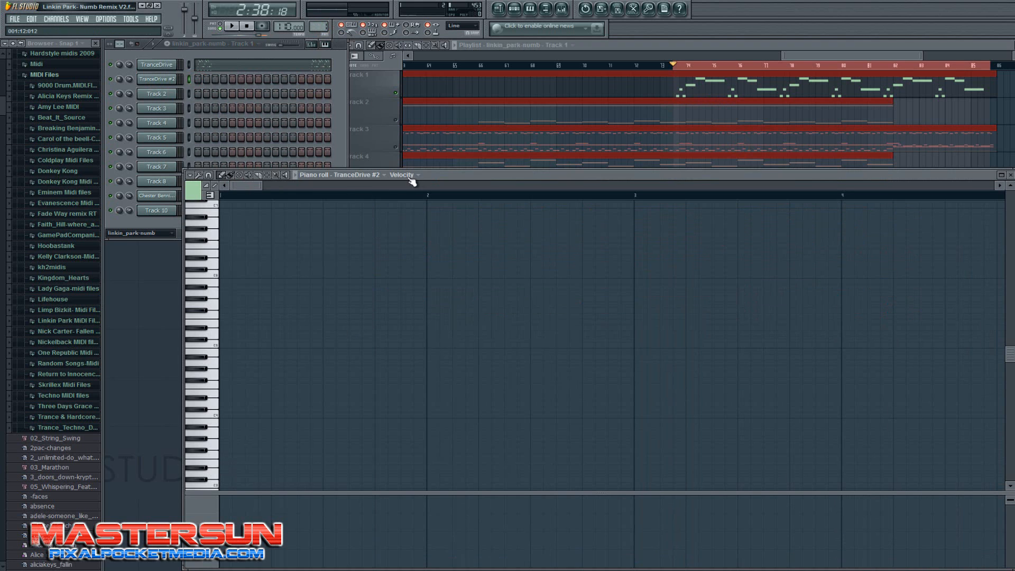
drag(411, 179, 904, 206)
click(157, 149)
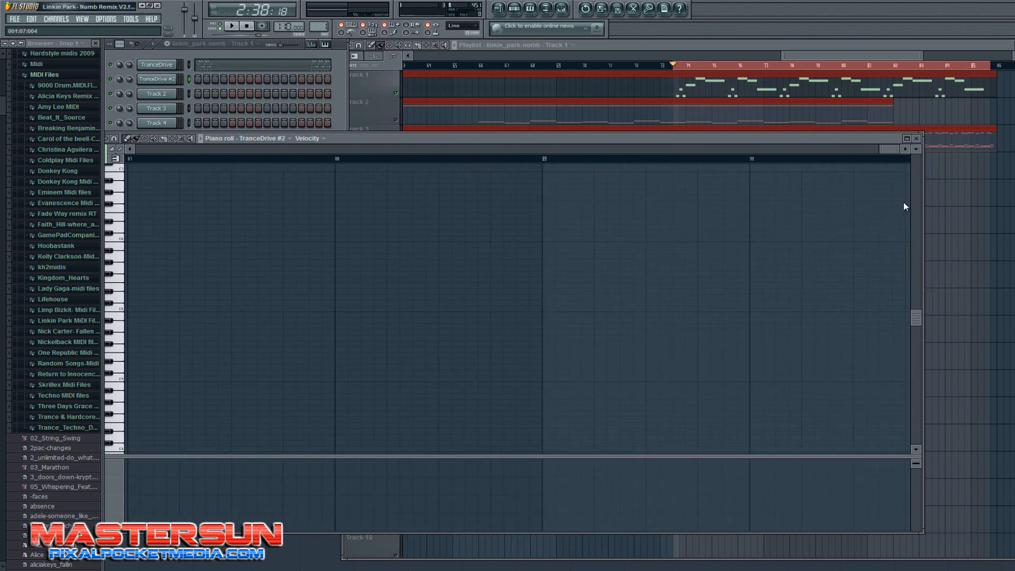
scroll(907, 205, up, 15)
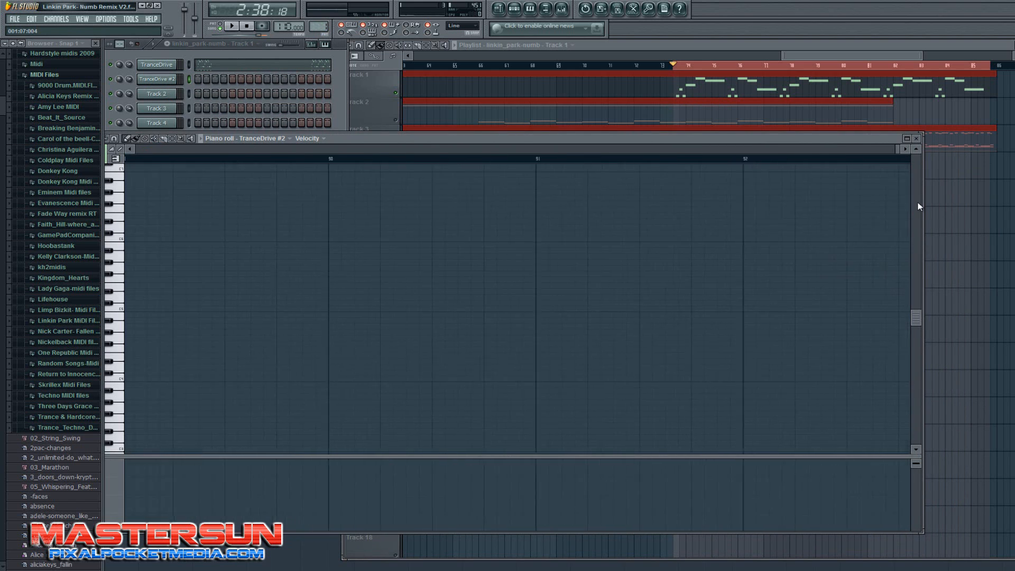
Step: Open the TranceDrive channel's piano roll and select its melody notes from bar 73 to the last note in bar 85
right_click(157, 65)
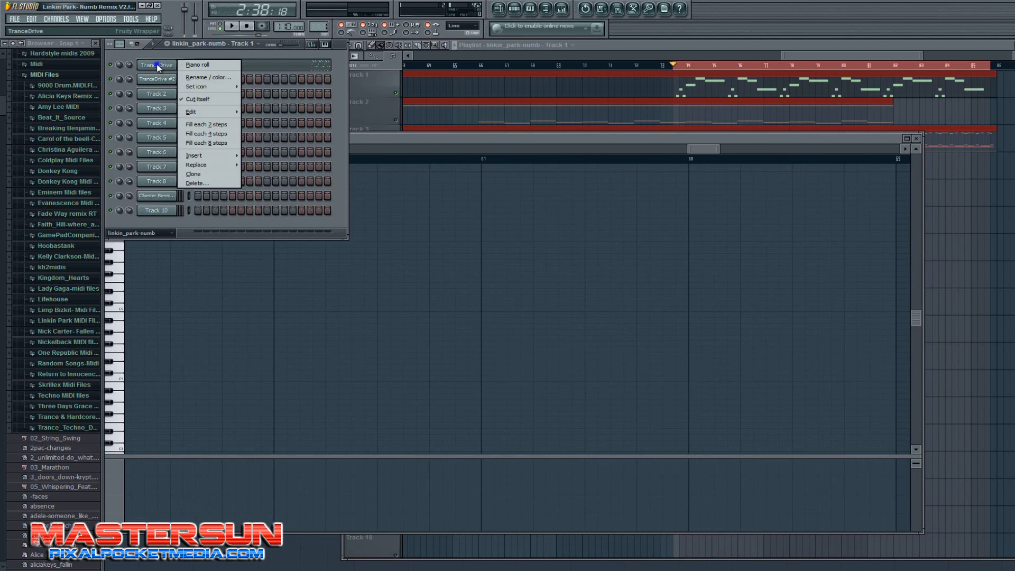
click(190, 65)
drag(699, 151, 819, 191)
scroll(803, 195, left, 10)
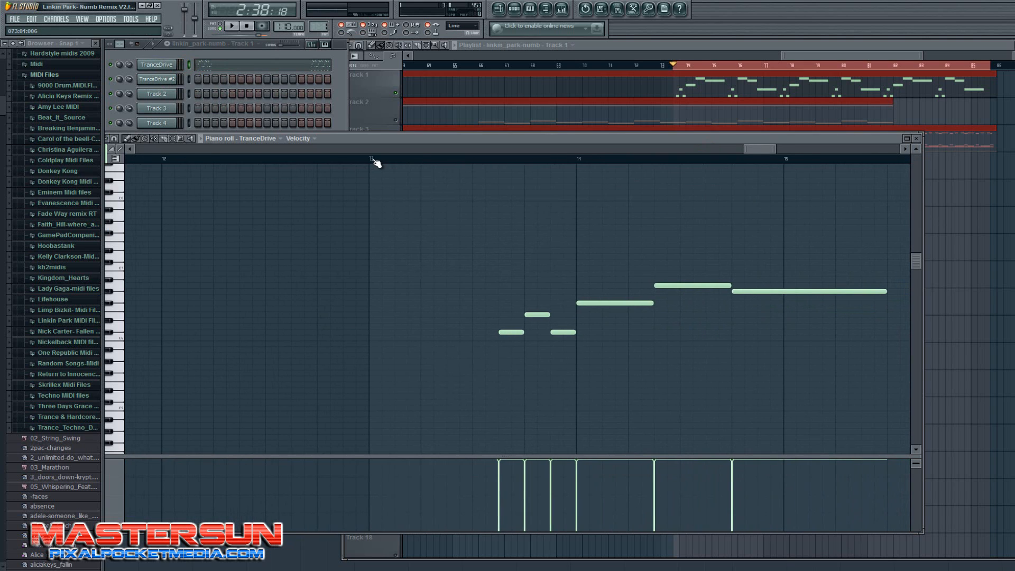
drag(372, 160, 561, 345)
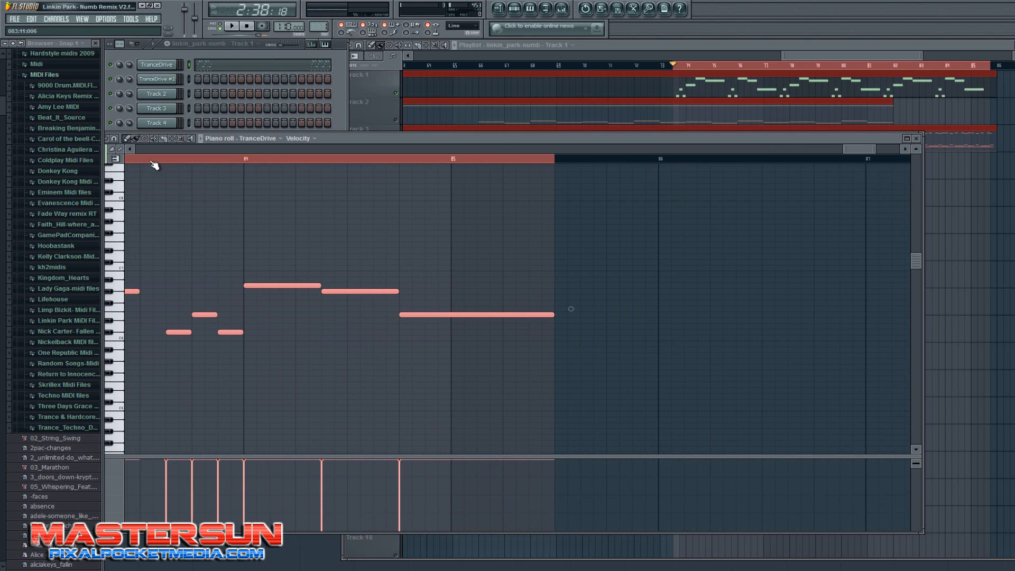
drag(383, 140, 498, 136)
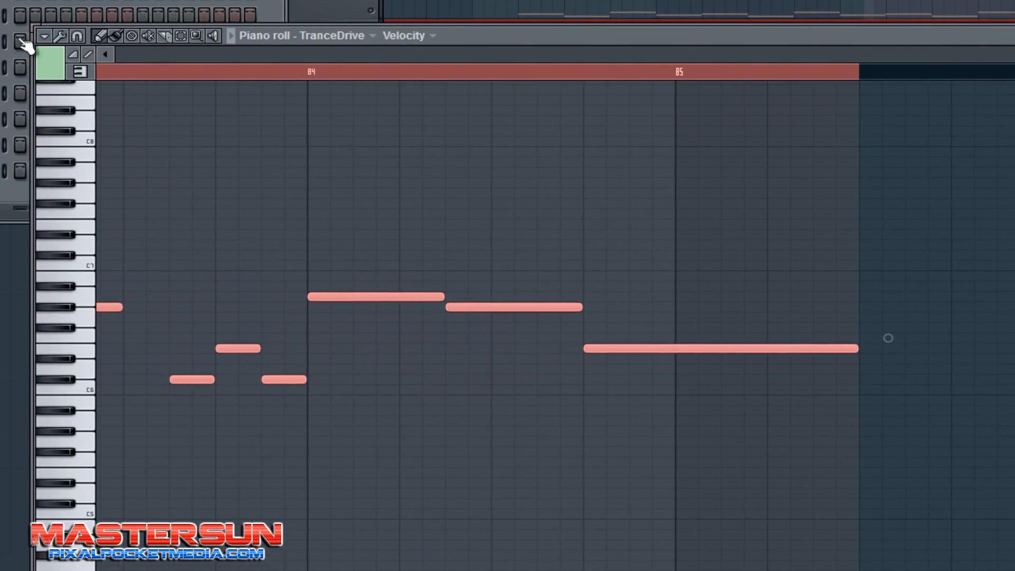
Step: Copy the selected melody notes and close the TranceDrive piano roll
click(45, 36)
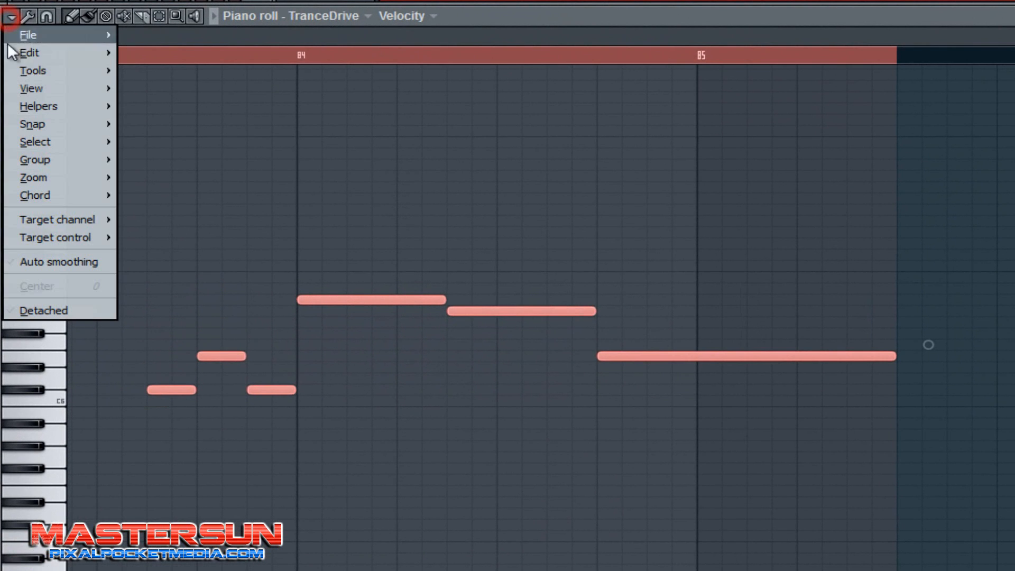
mouse_move(54, 72)
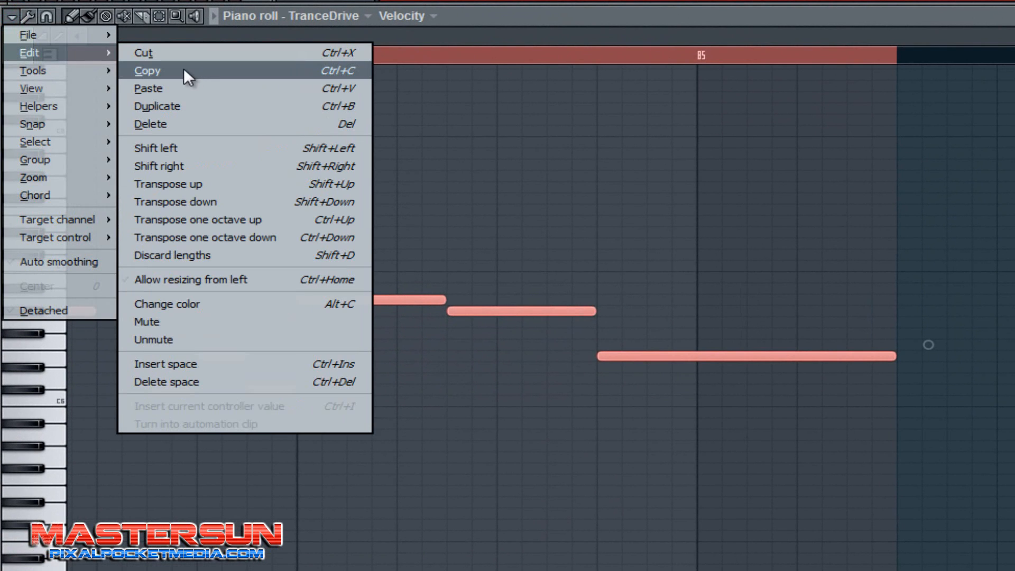
click(179, 70)
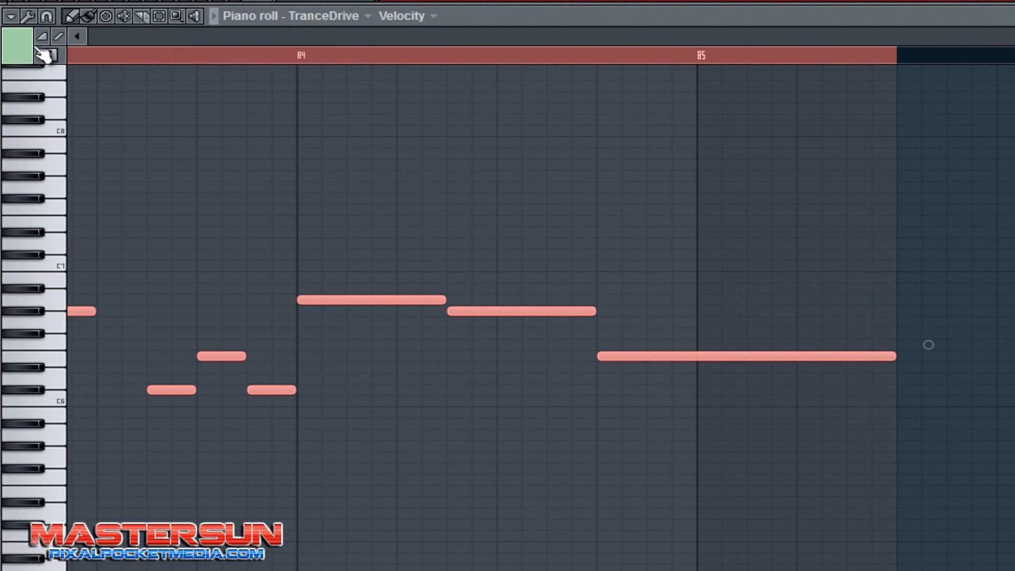
click(9, 16)
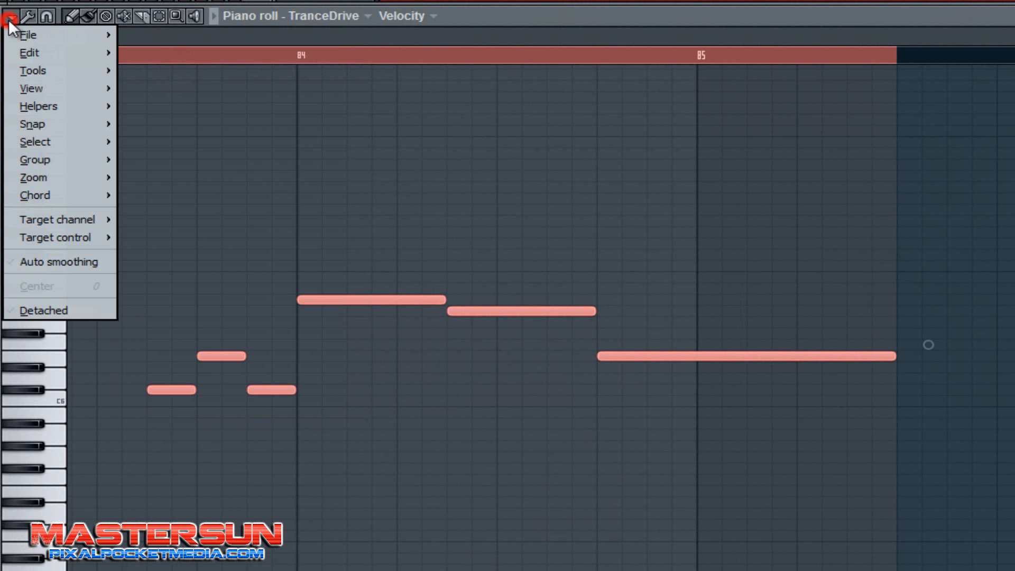
mouse_move(34, 68)
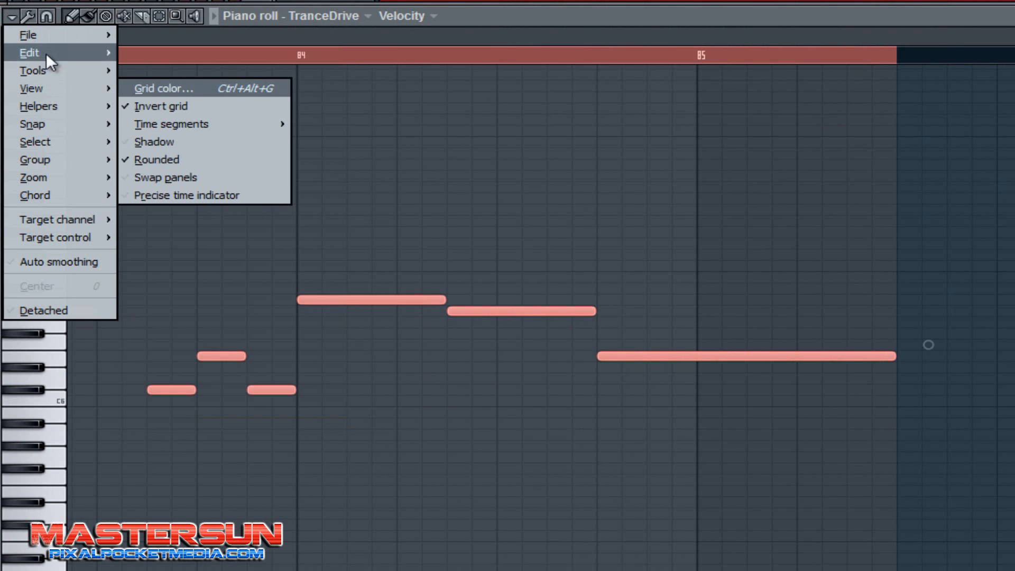
mouse_move(29, 34)
mouse_move(39, 51)
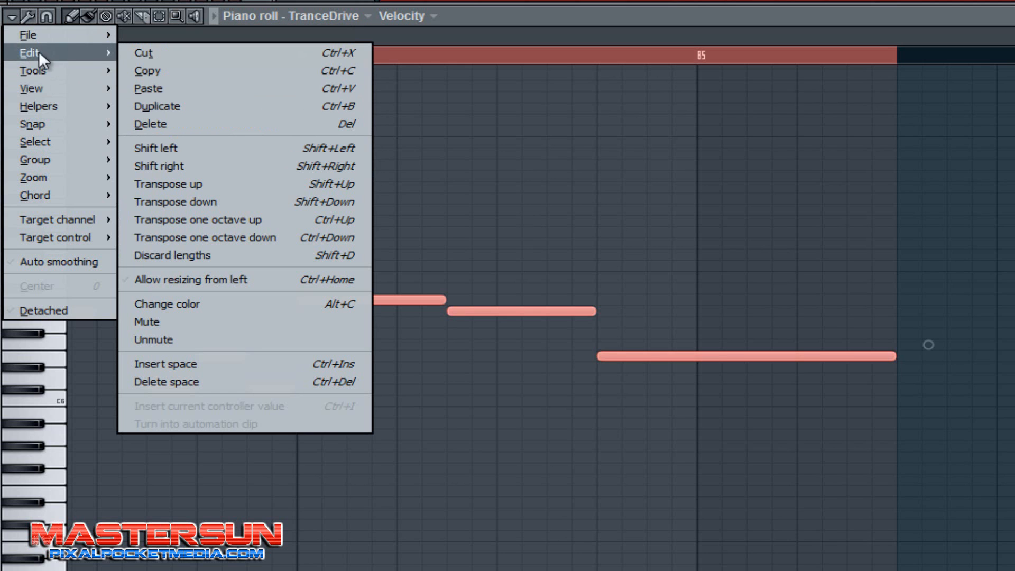
click(164, 71)
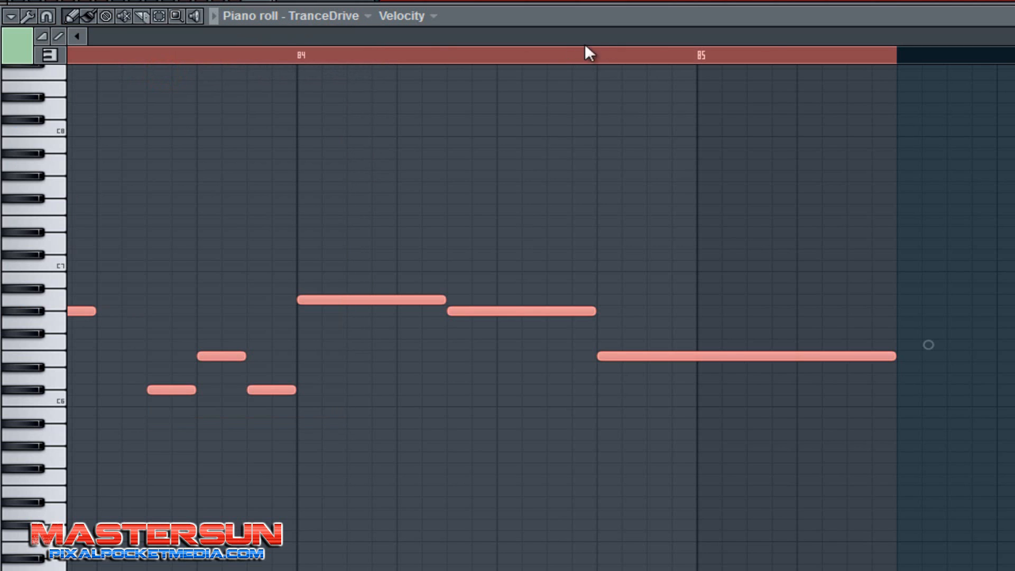
drag(1012, 38, 77, 43)
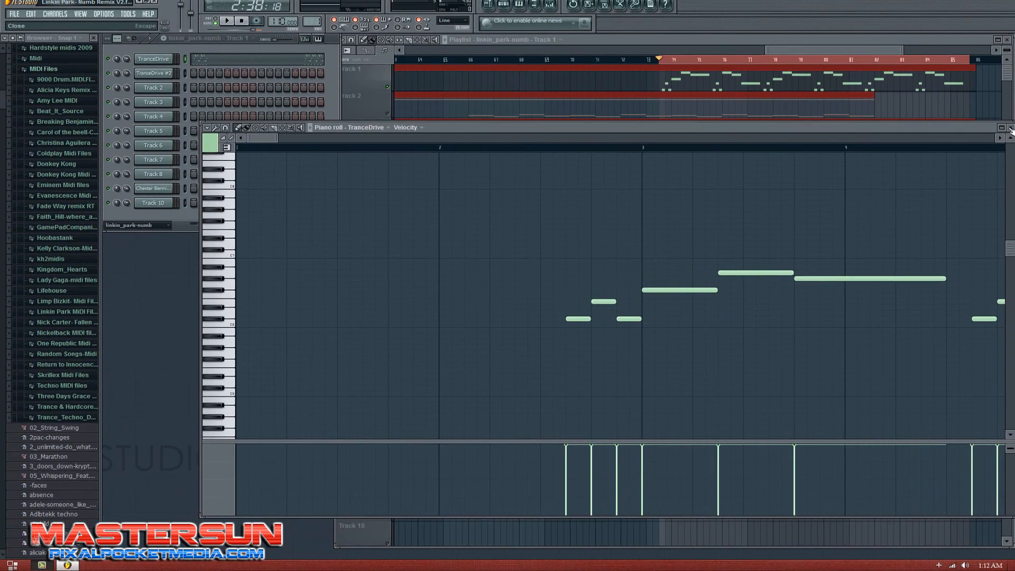
click(1010, 128)
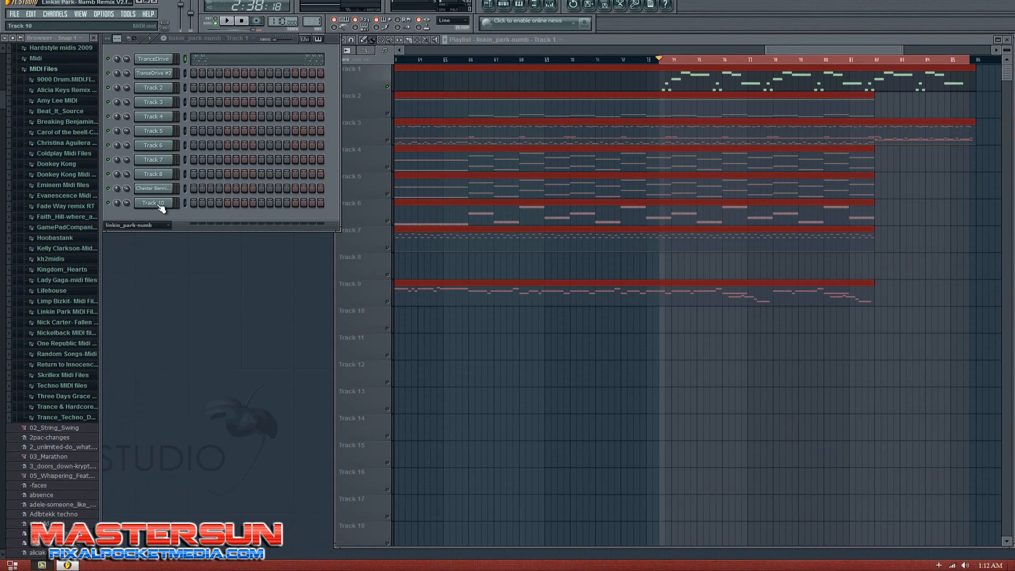
Step: Switch to the empty Pattern 11 and paste the copied melody into the TranceDrive #2 channel's piano roll
drag(313, 21, 361, 521)
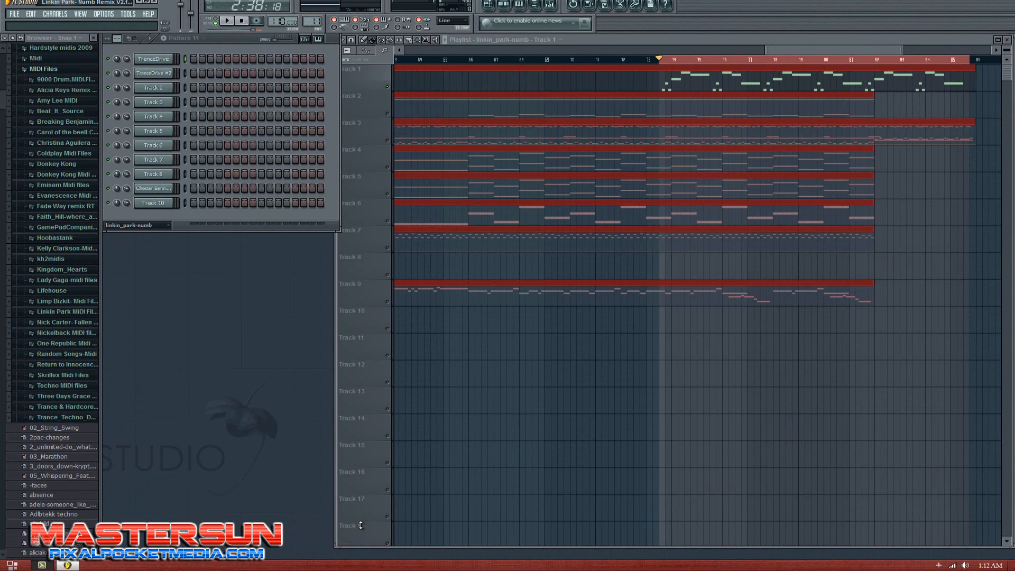
right_click(161, 73)
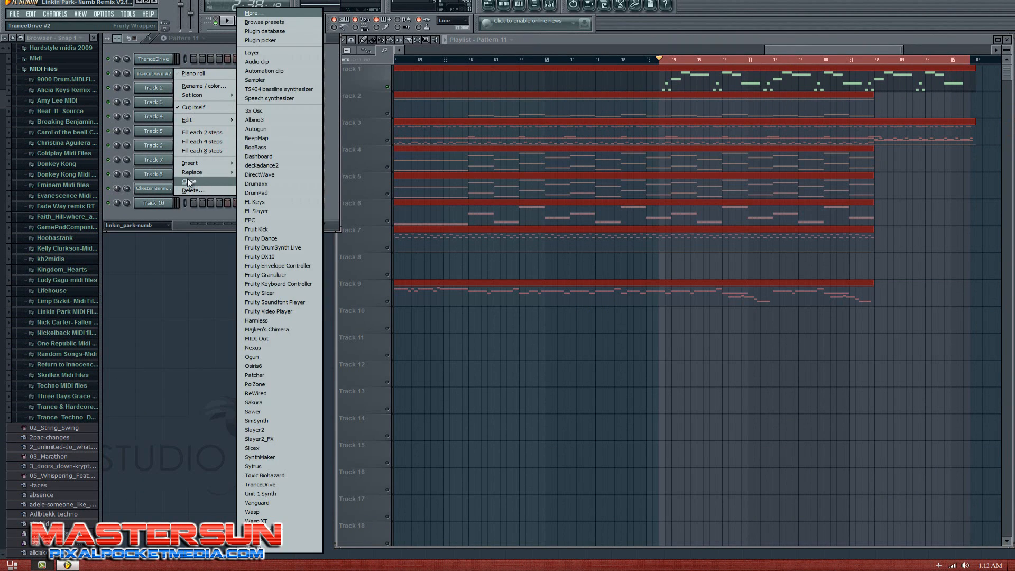
click(149, 75)
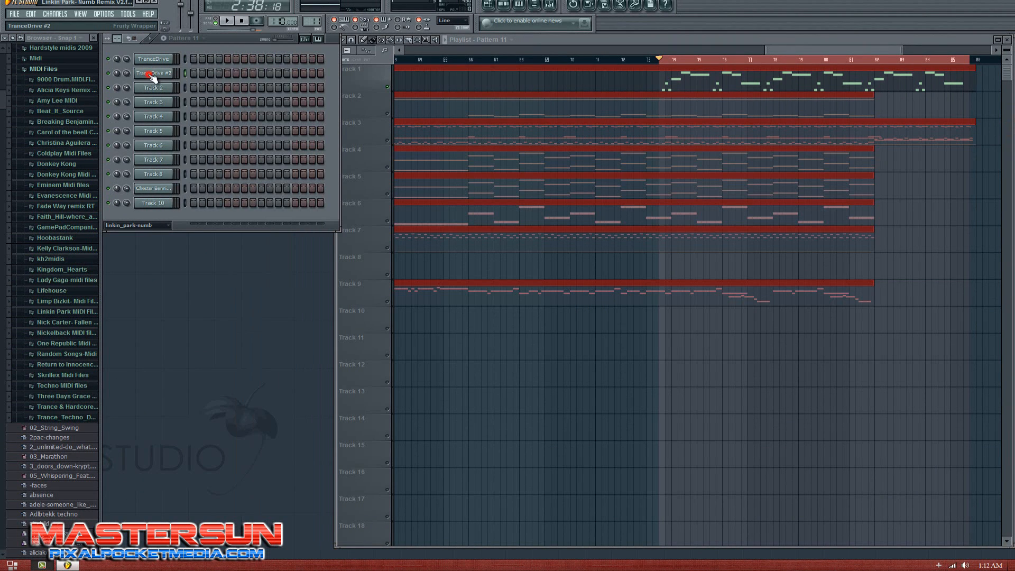
right_click(149, 74)
click(186, 75)
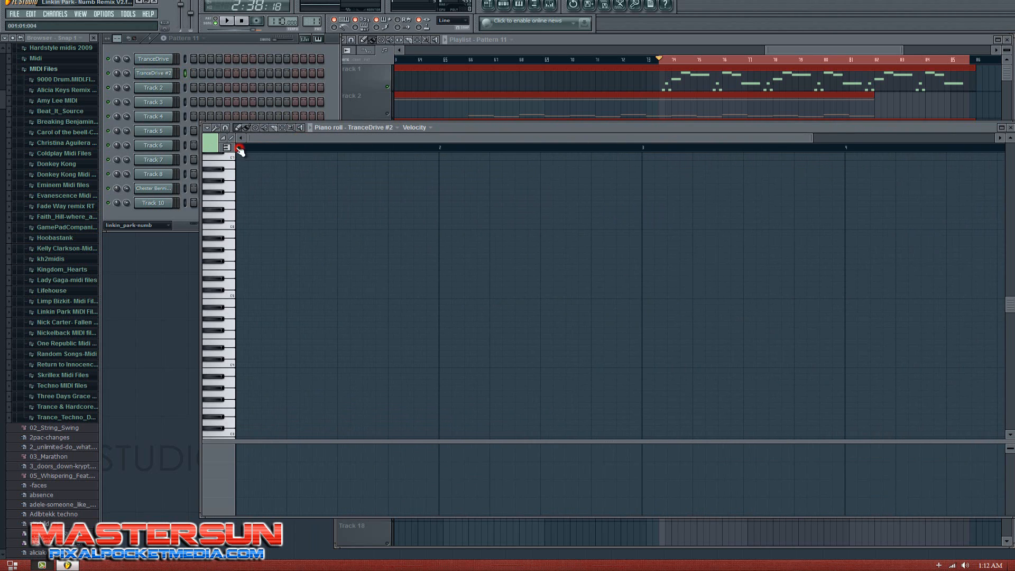
click(37, 20)
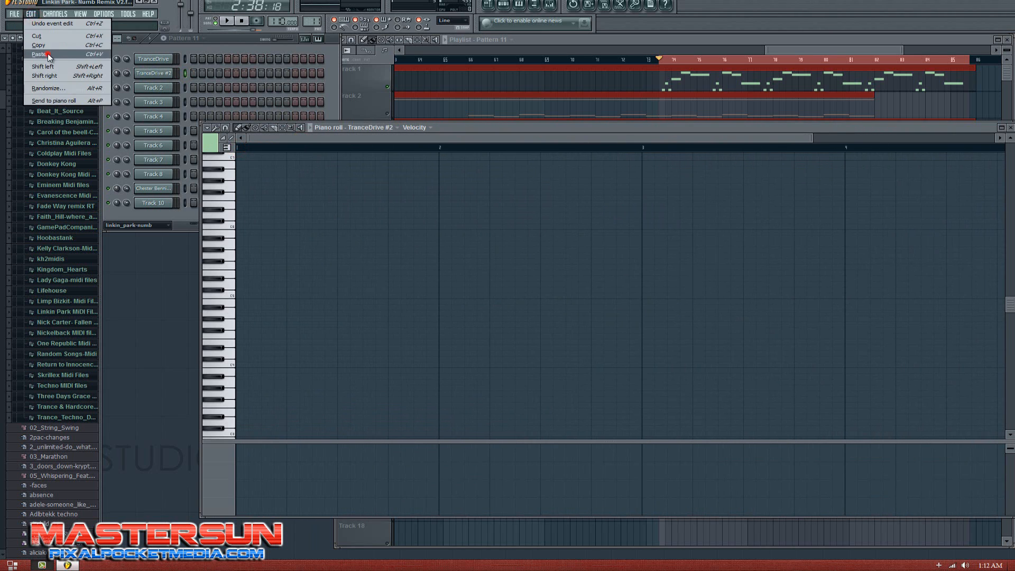
click(40, 53)
scroll(274, 198, up, 4)
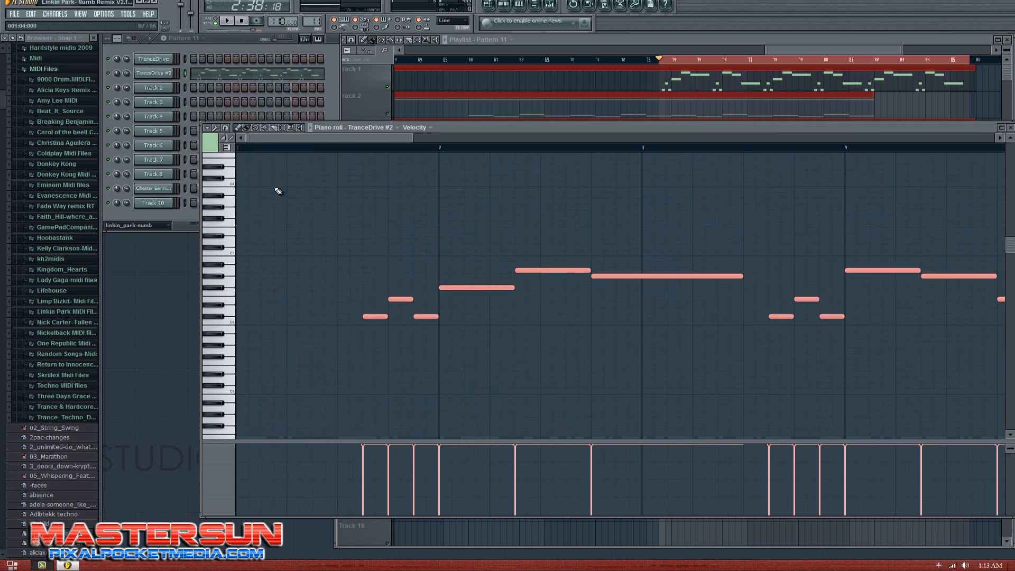
Step: Change playback from song to pattern mode and play the pasted melody from within bar 1
scroll(277, 191, up, 2)
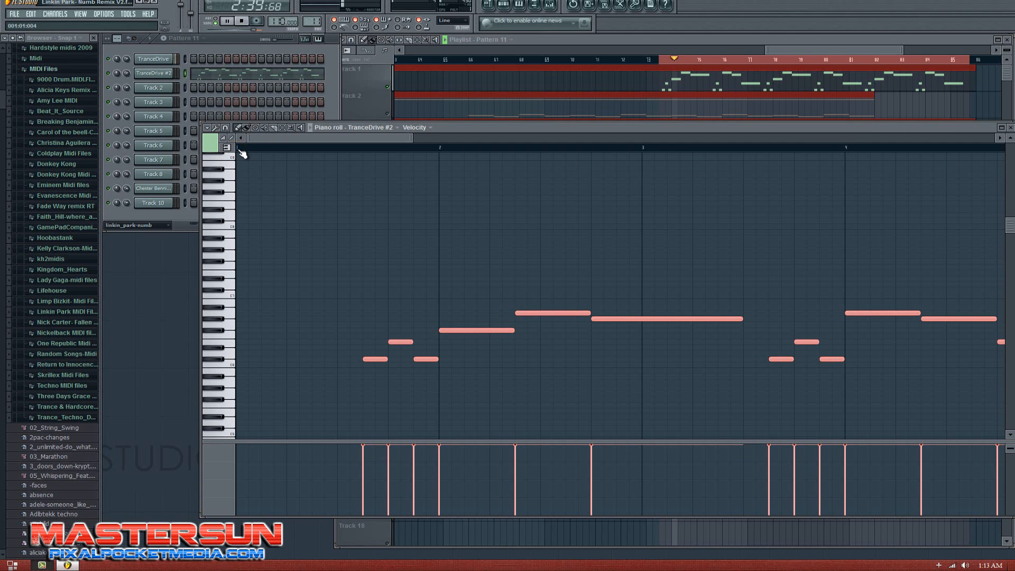
key(space)
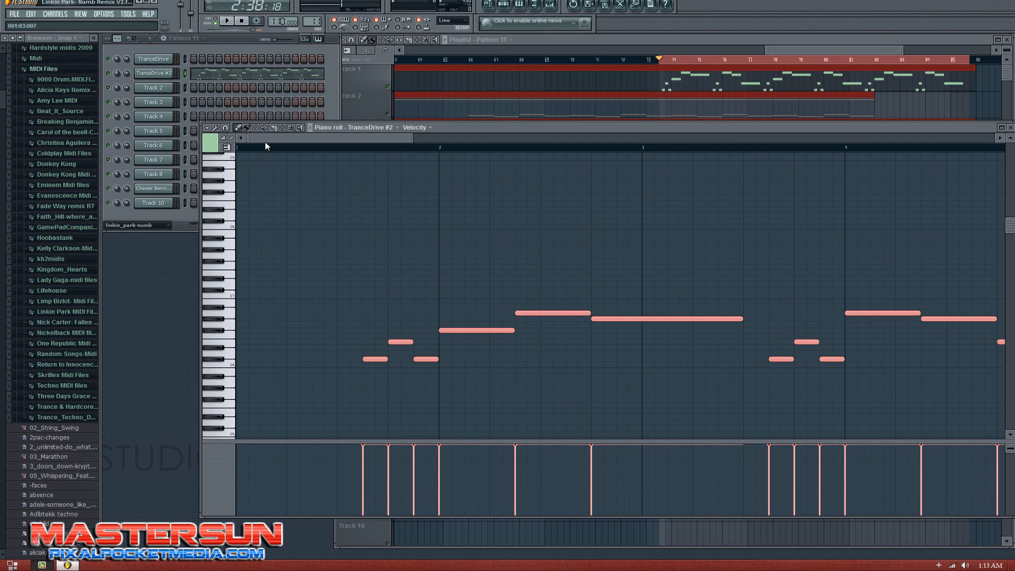
drag(265, 140, 242, 151)
key(space)
click(214, 20)
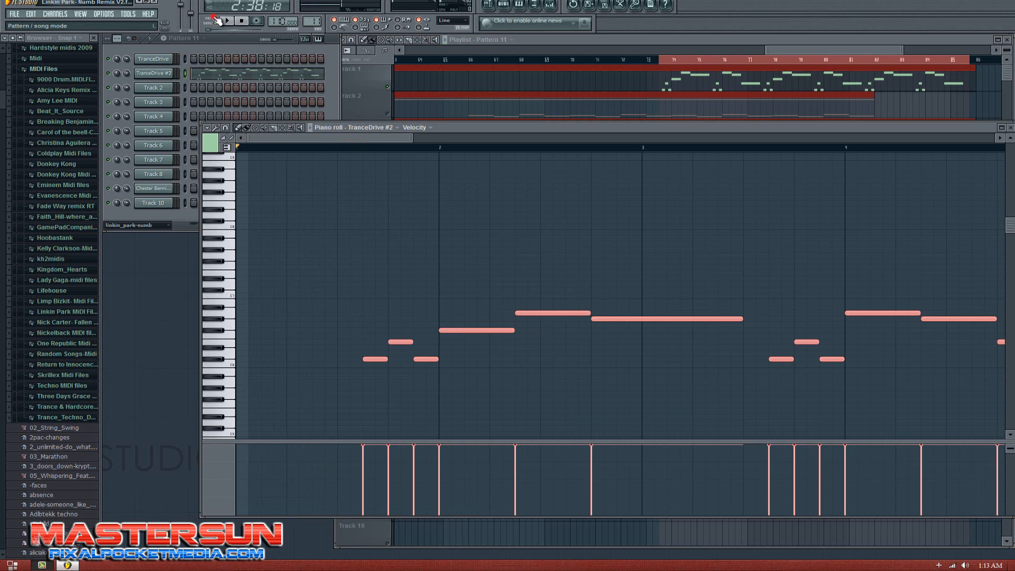
click(300, 148)
key(space)
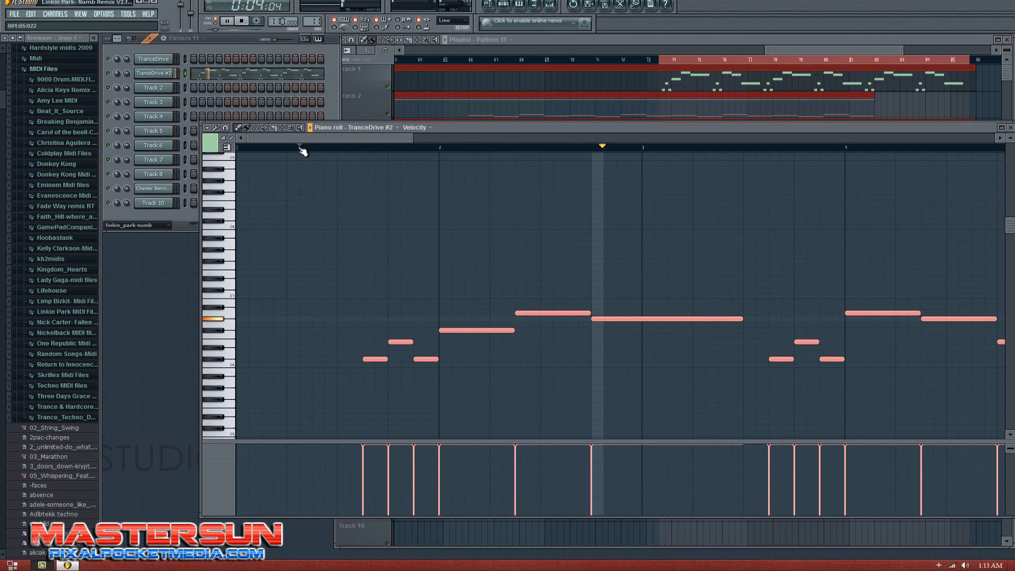
key(space)
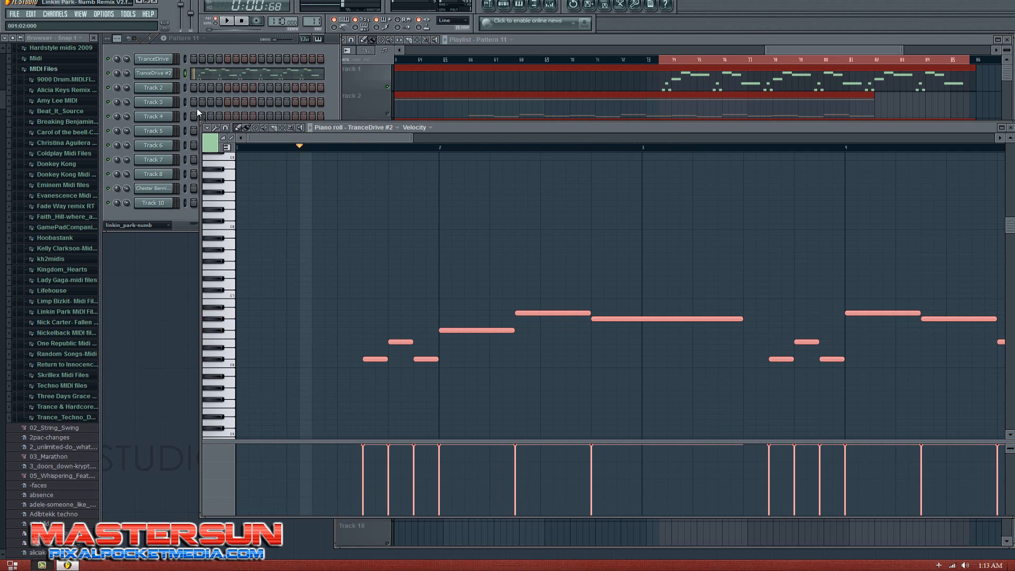
right_click(158, 74)
click(162, 75)
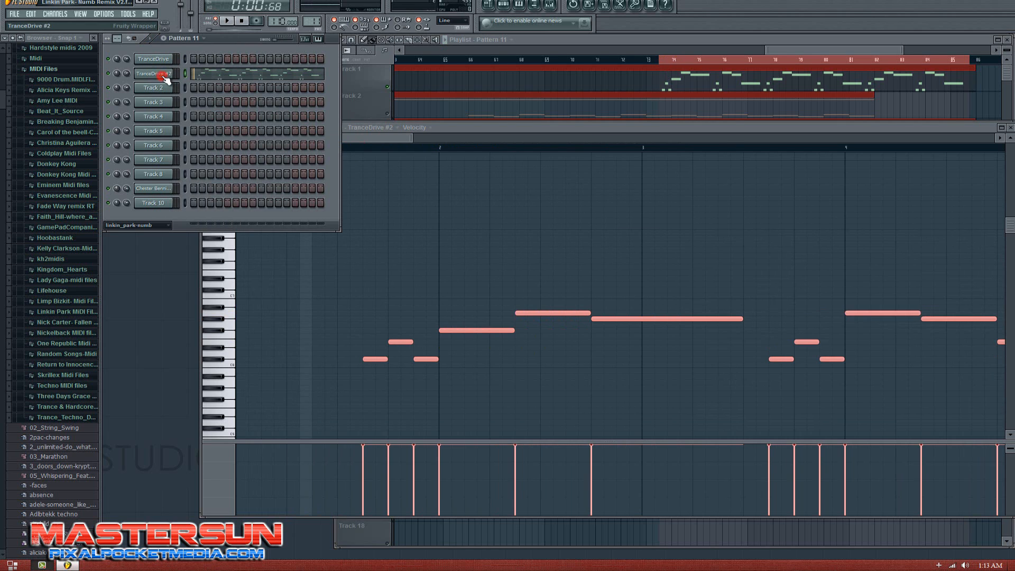
click(158, 74)
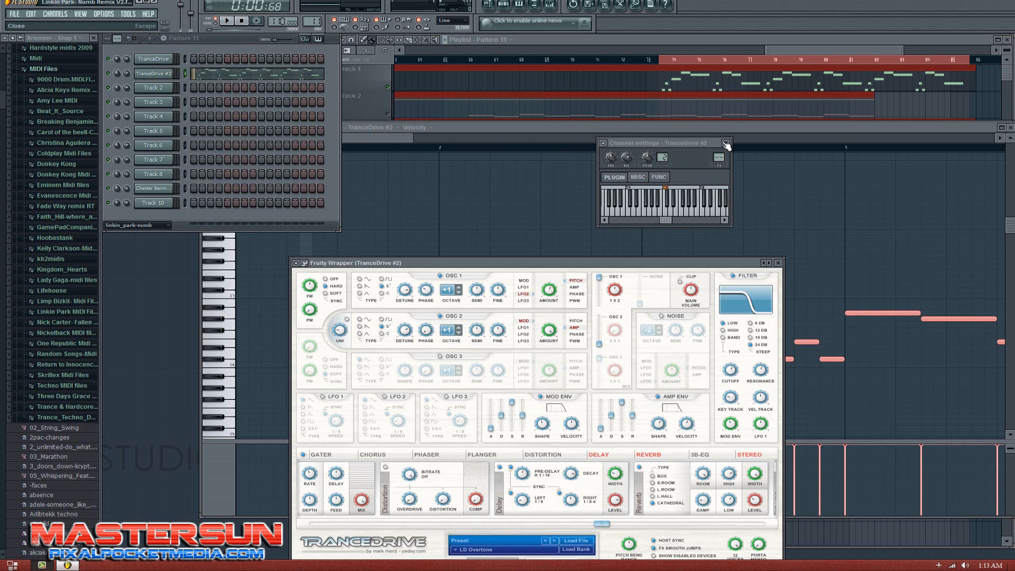
click(726, 143)
click(778, 263)
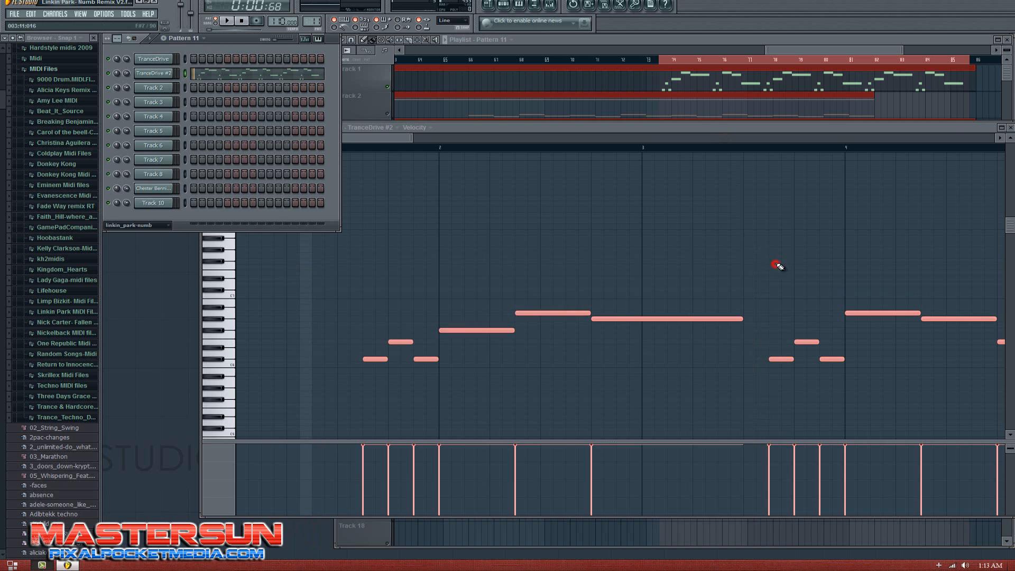
Step: Replace the TranceDrive #2 channel's instrument with Nexus and close the new plugin window
right_click(158, 74)
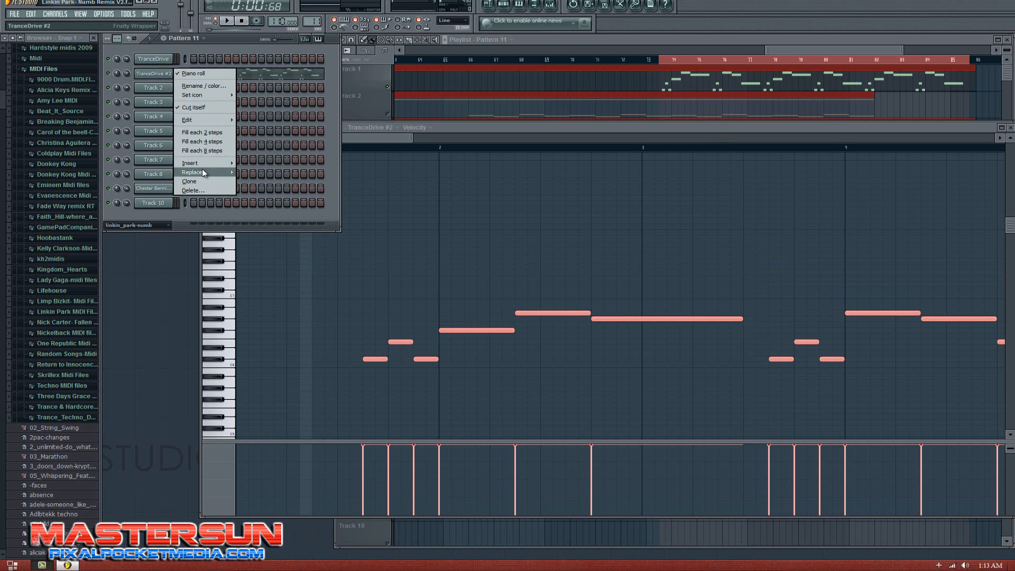
mouse_move(202, 170)
click(276, 348)
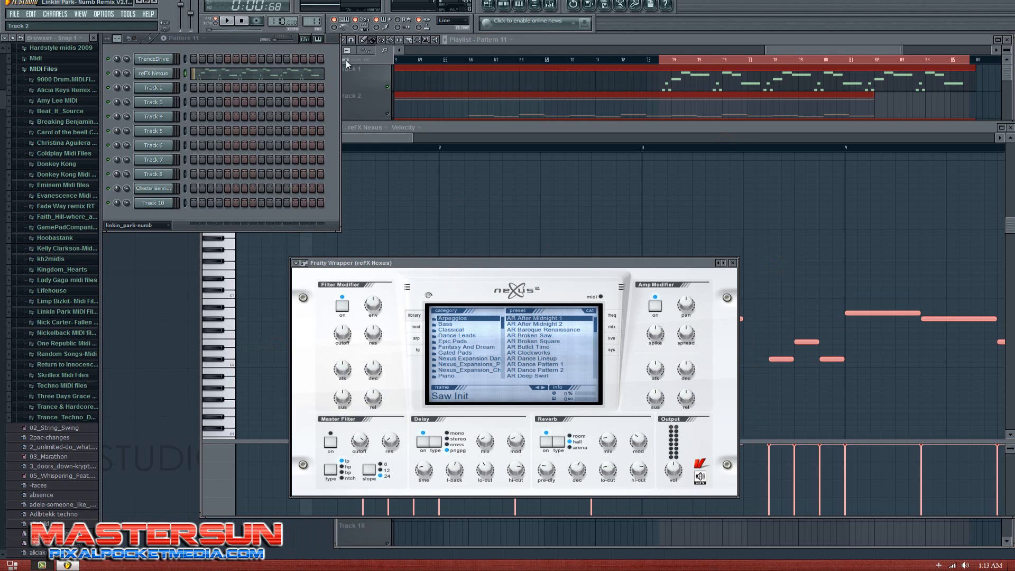
click(733, 263)
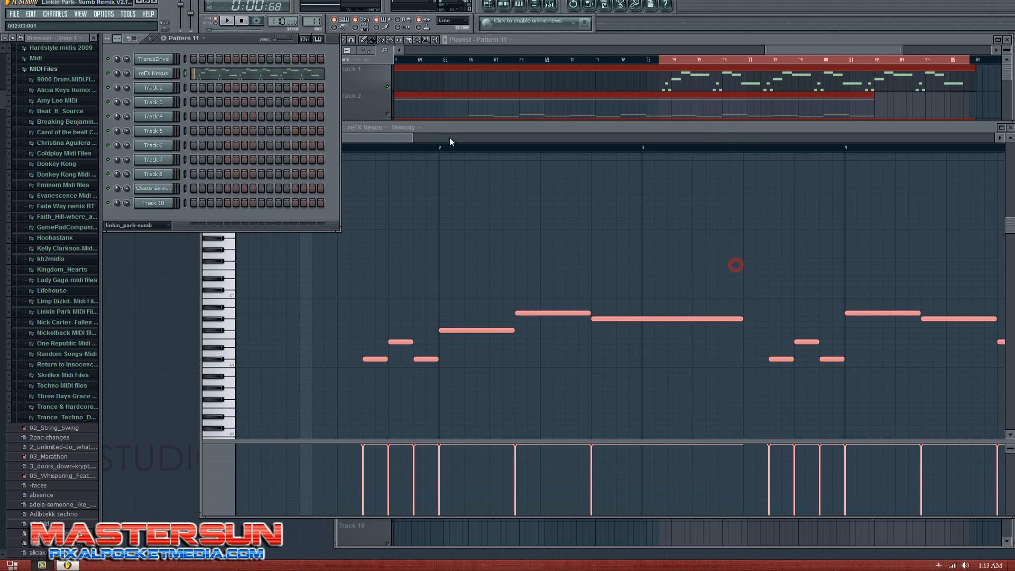
Step: Play the Nexus melody from its first note and shift all the selected notes to the start of bar 1, one semitone lower
click(388, 147)
click(340, 151)
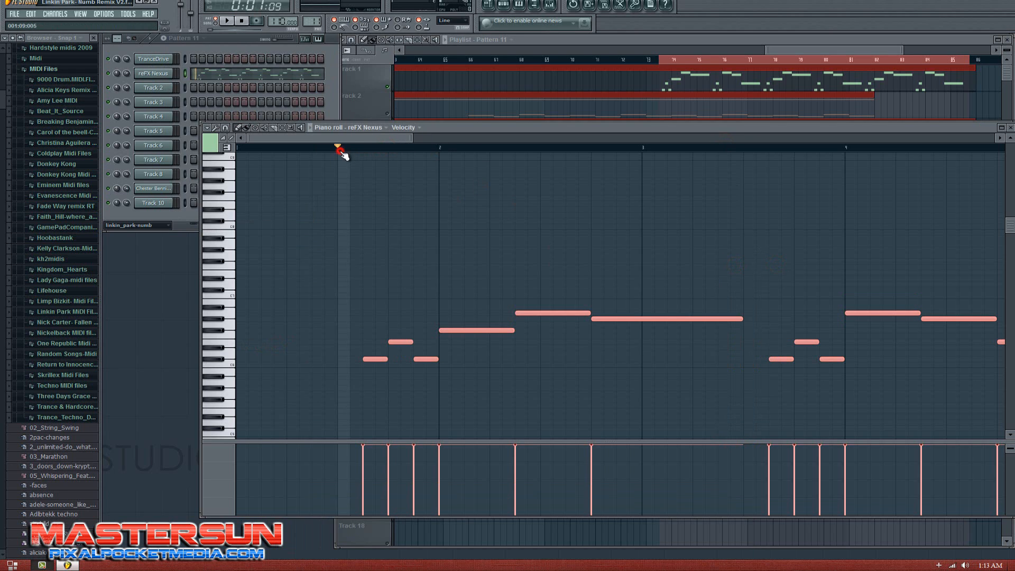
click(362, 150)
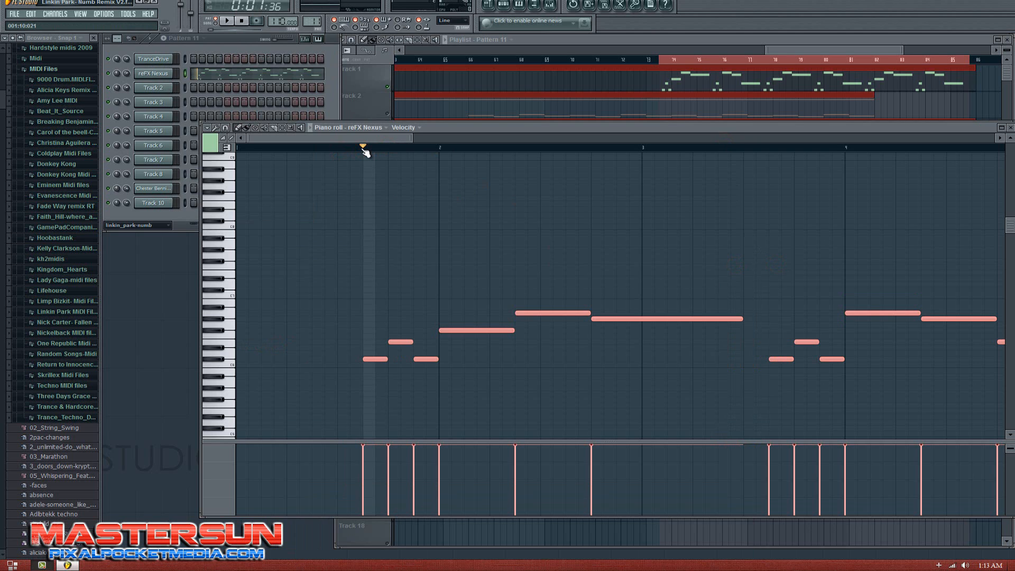
key(space)
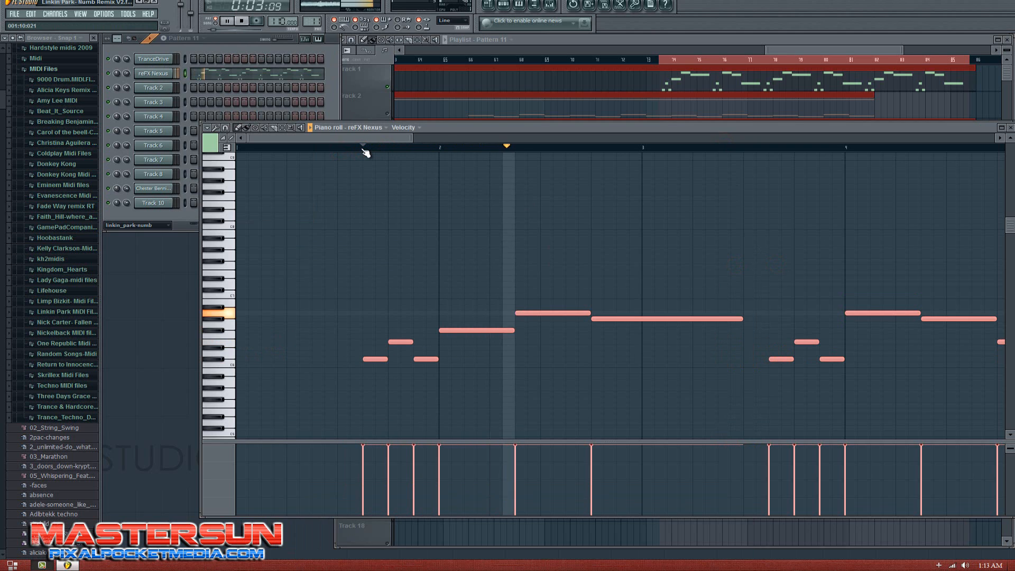
key(space)
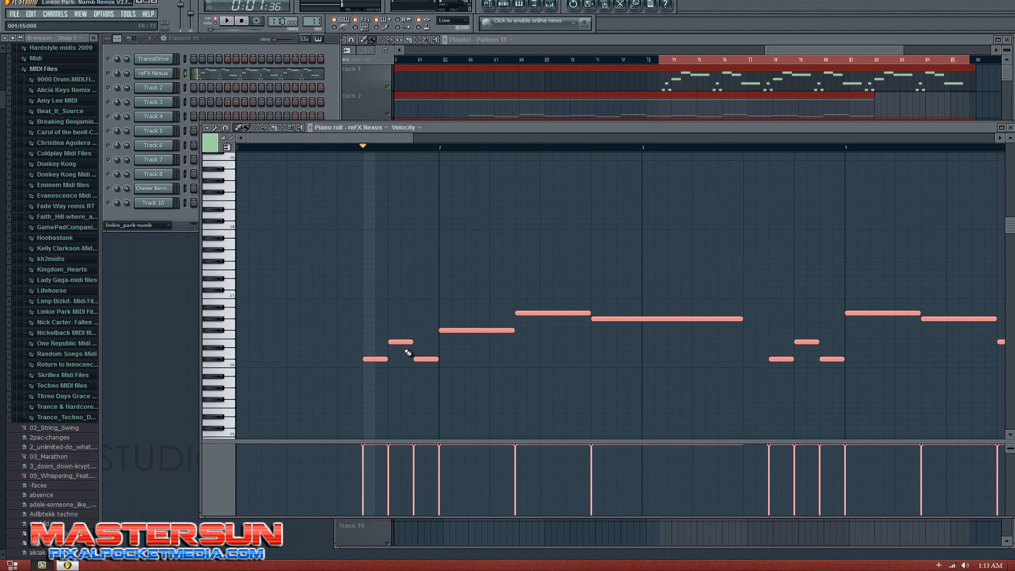
drag(382, 356, 252, 366)
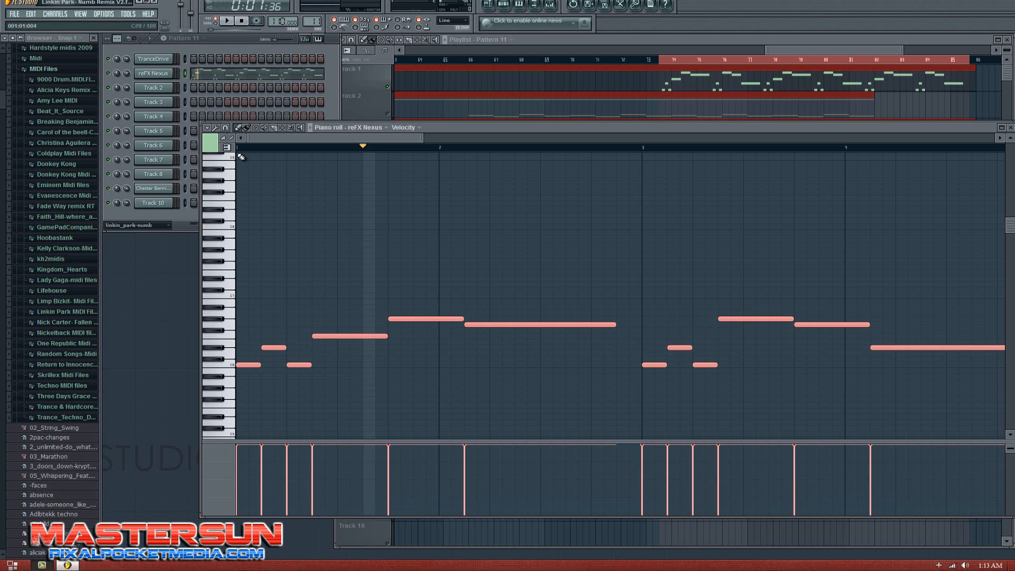
Step: Play the Nexus melody, raise all the notes one octave so the first sits on C7, and play it again
key(space)
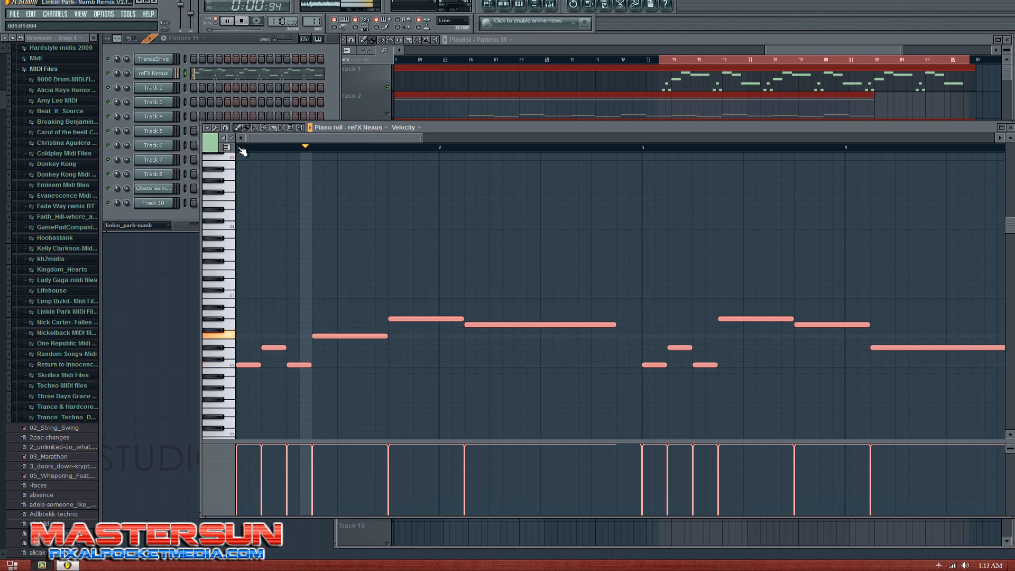
key(space)
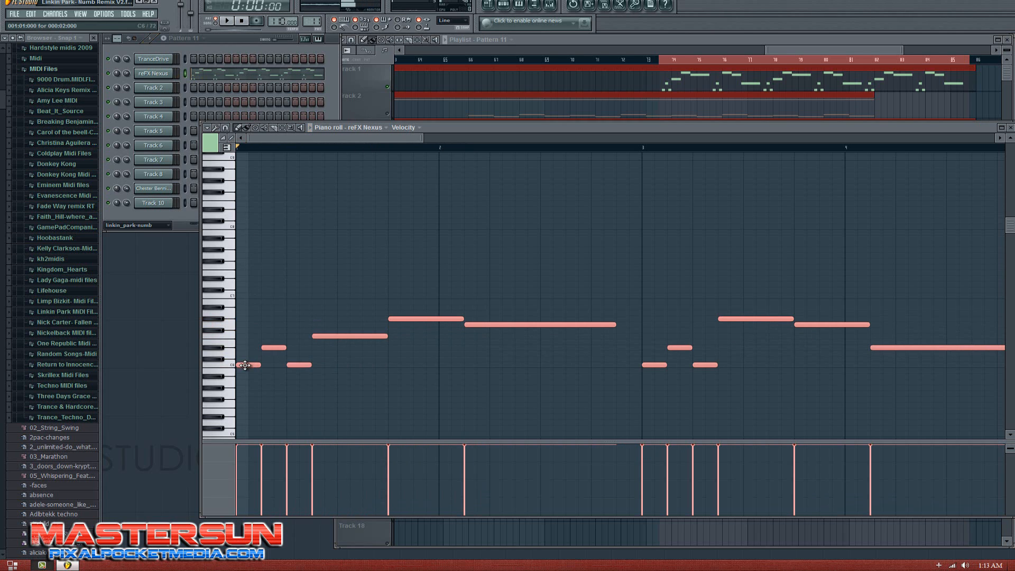
drag(245, 366, 242, 294)
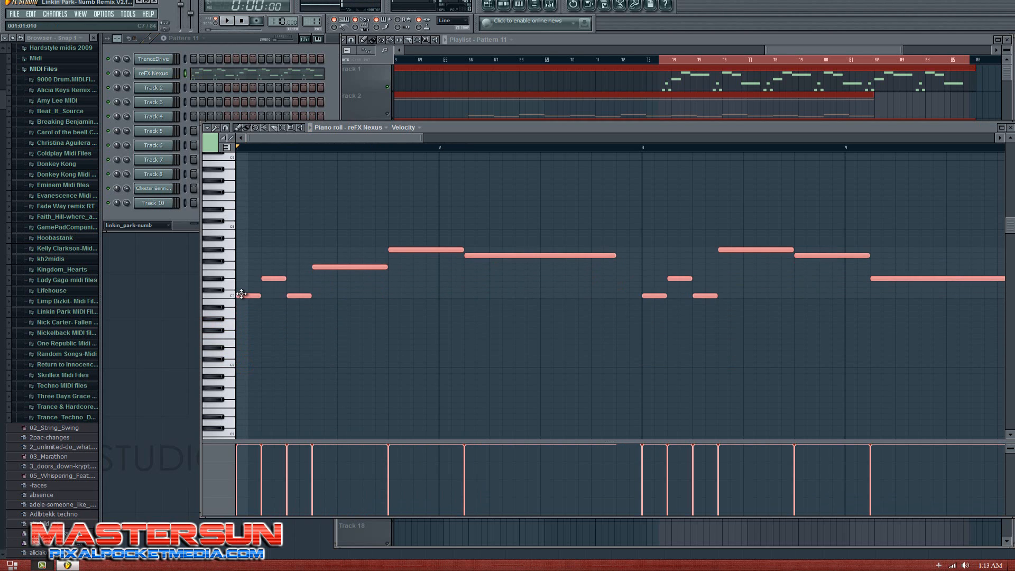
key(space)
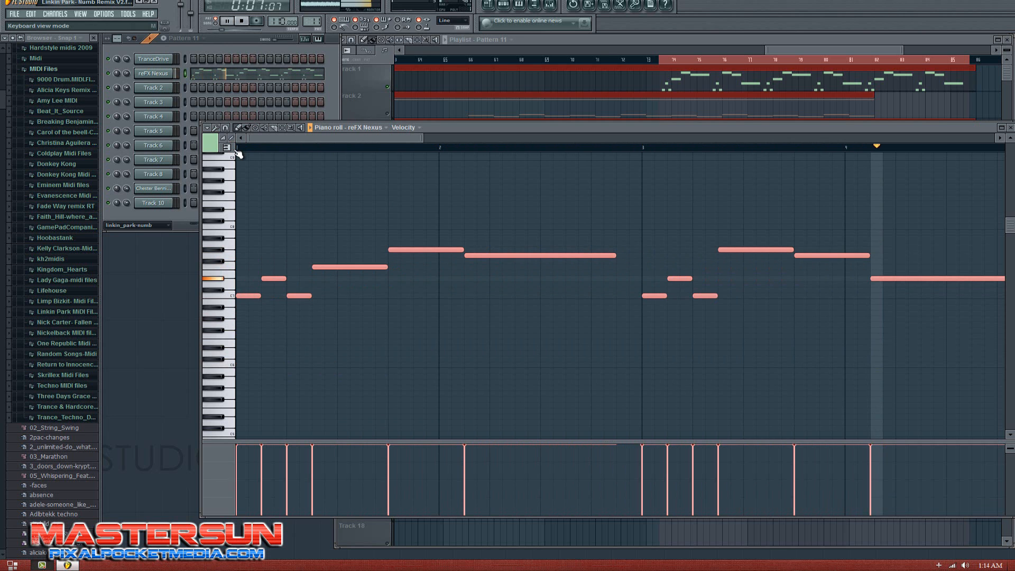
key(space)
Step: Check the melody's pitches with note names displayed, restore the plain keyboard view, and play the melody
drag(262, 142, 205, 215)
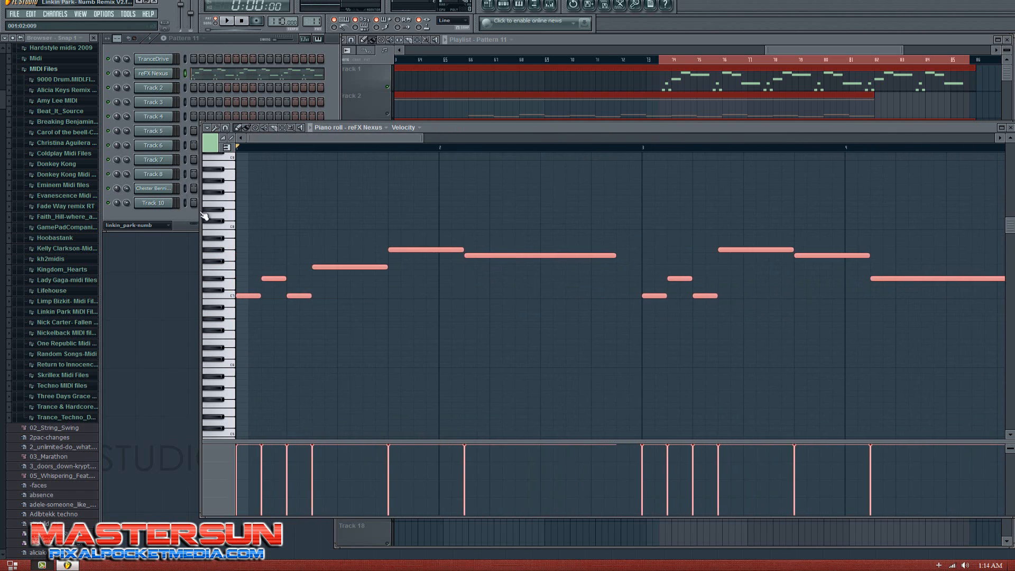
click(226, 147)
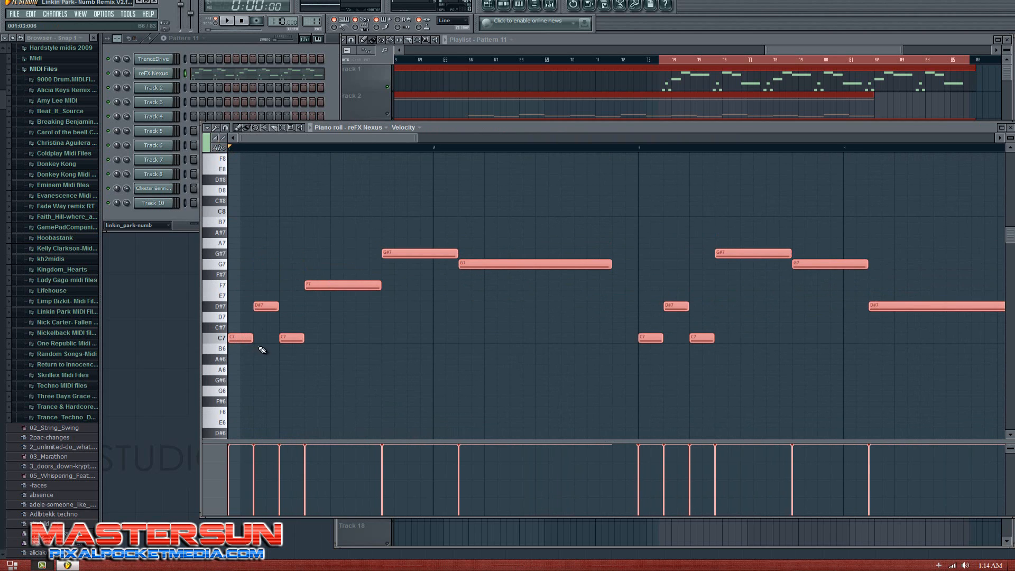
click(218, 148)
key(space)
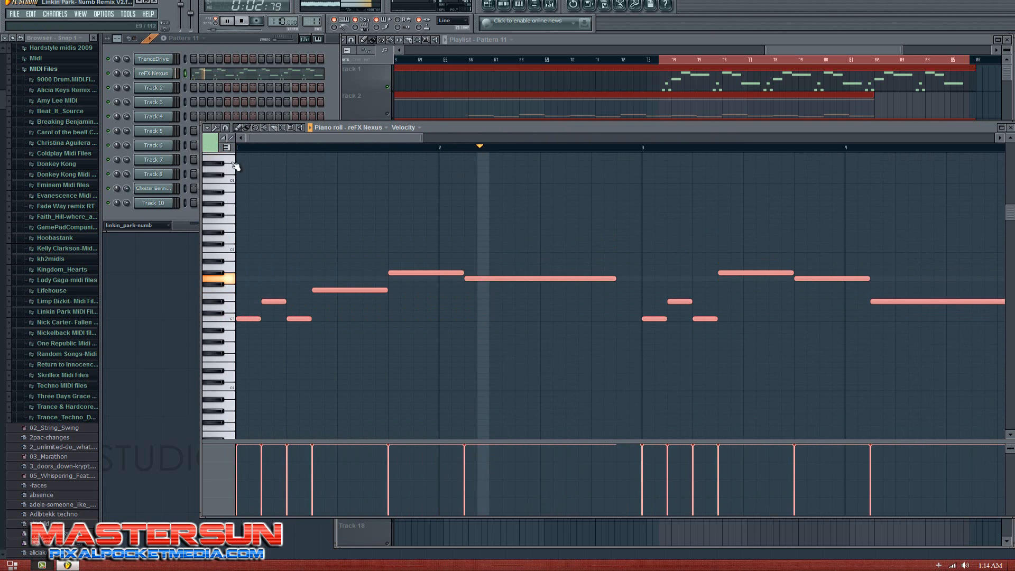
key(space)
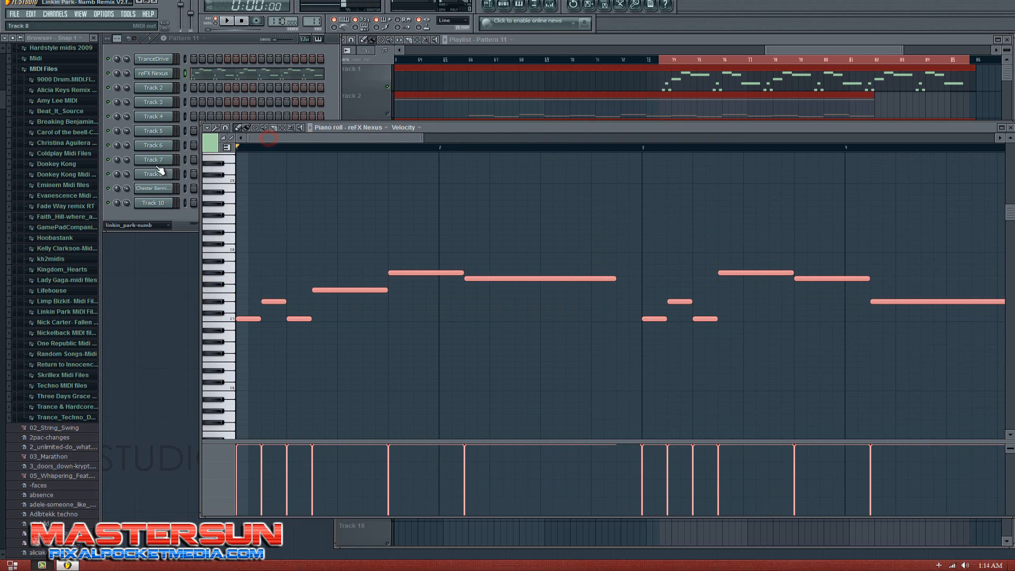
Step: Open Nexus, load the PL Dyk Pikes preset from the Plucked category, and move the plugin window clear of the melody notes
click(155, 77)
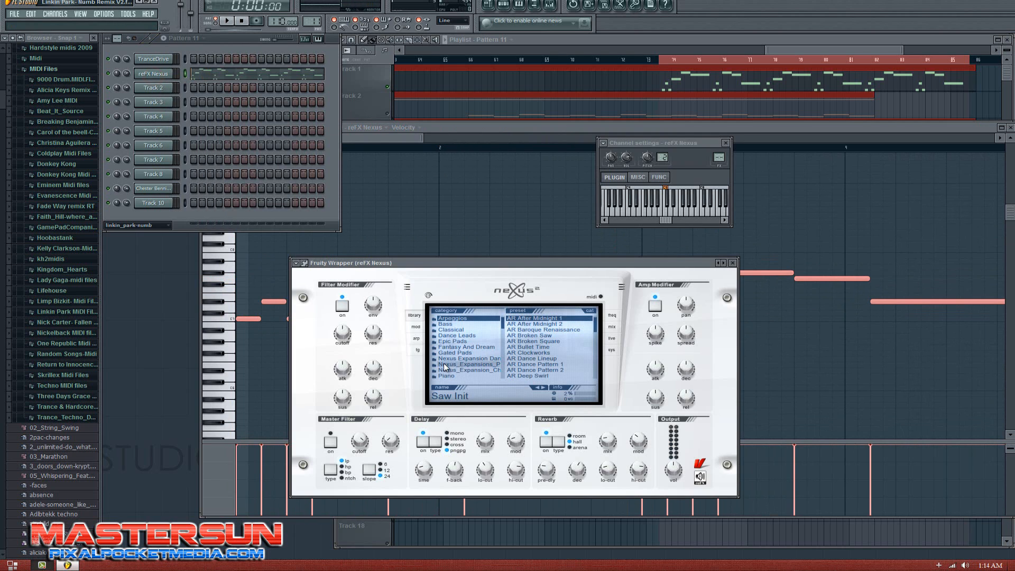
scroll(491, 344, down, 5)
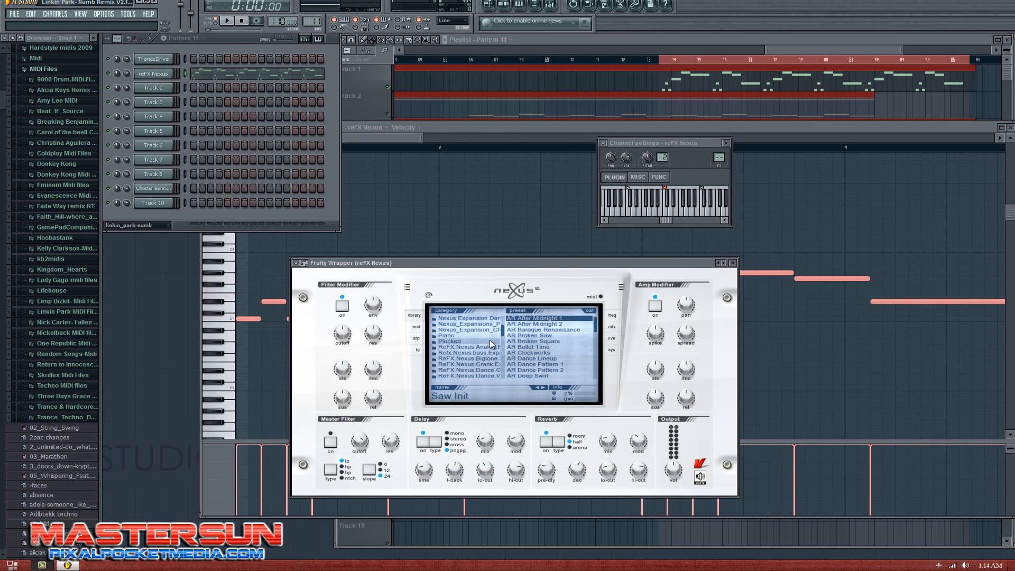
scroll(491, 344, down, 5)
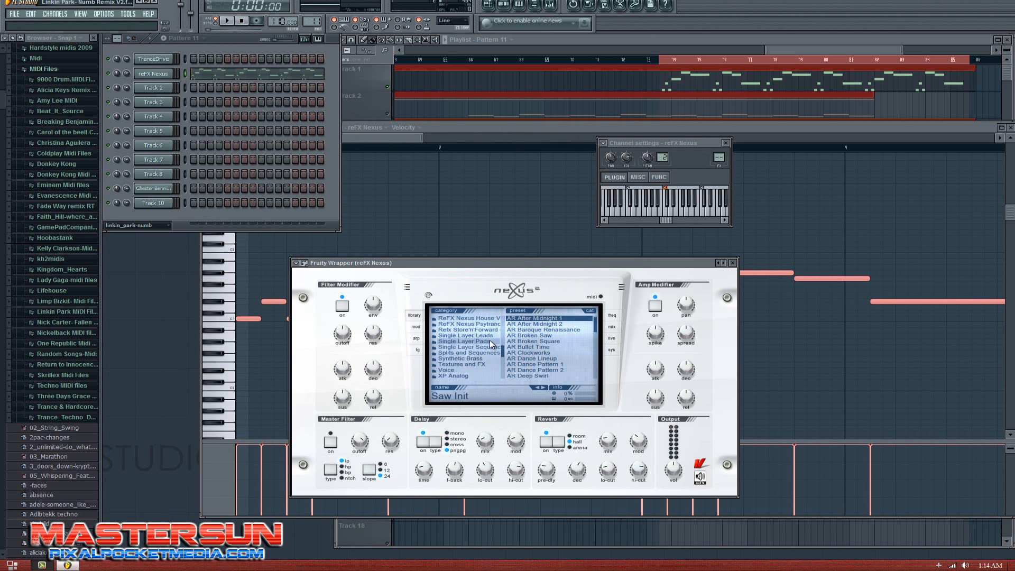
scroll(492, 344, up, 5)
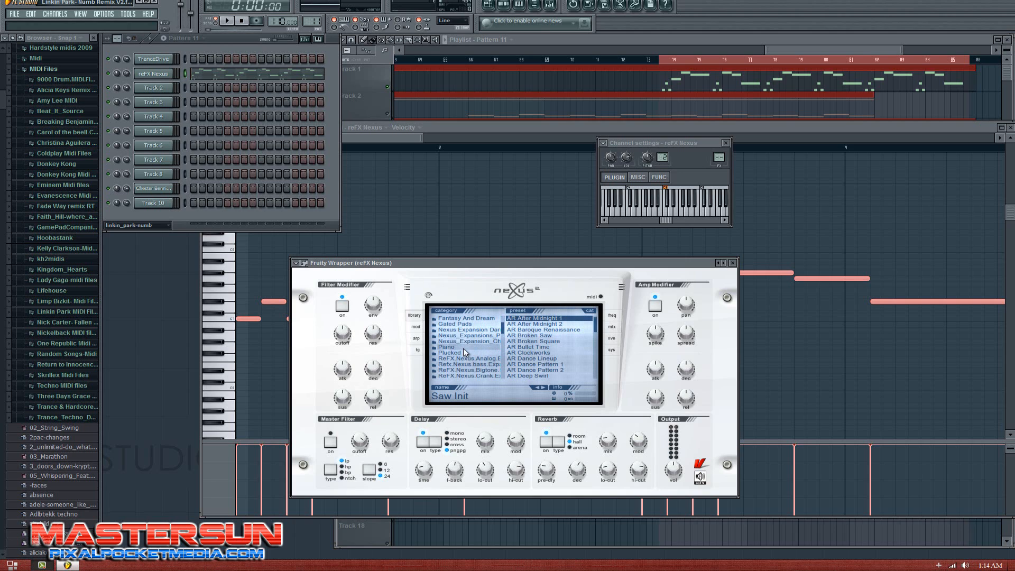
click(463, 351)
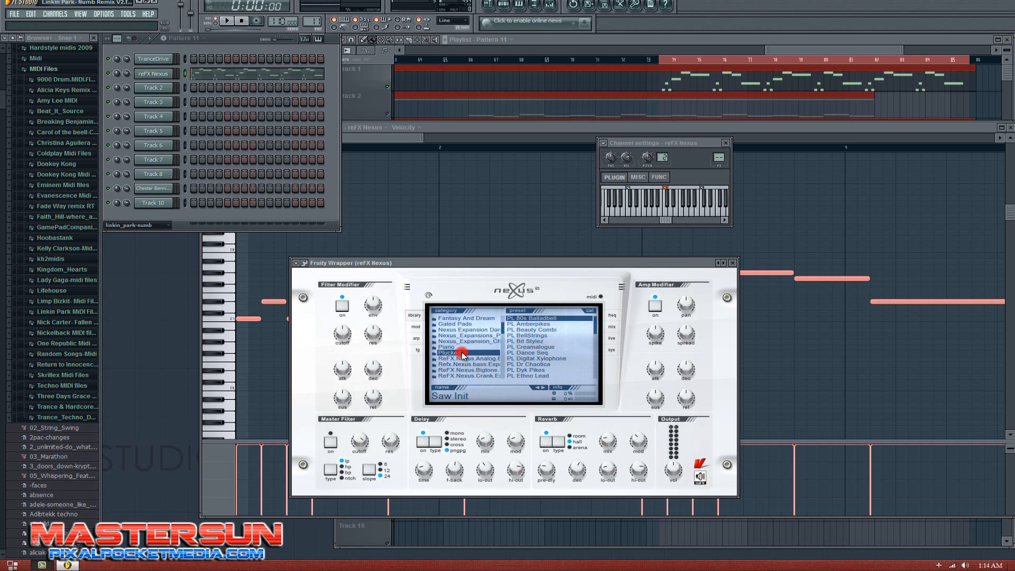
scroll(528, 353, down, 1)
click(527, 347)
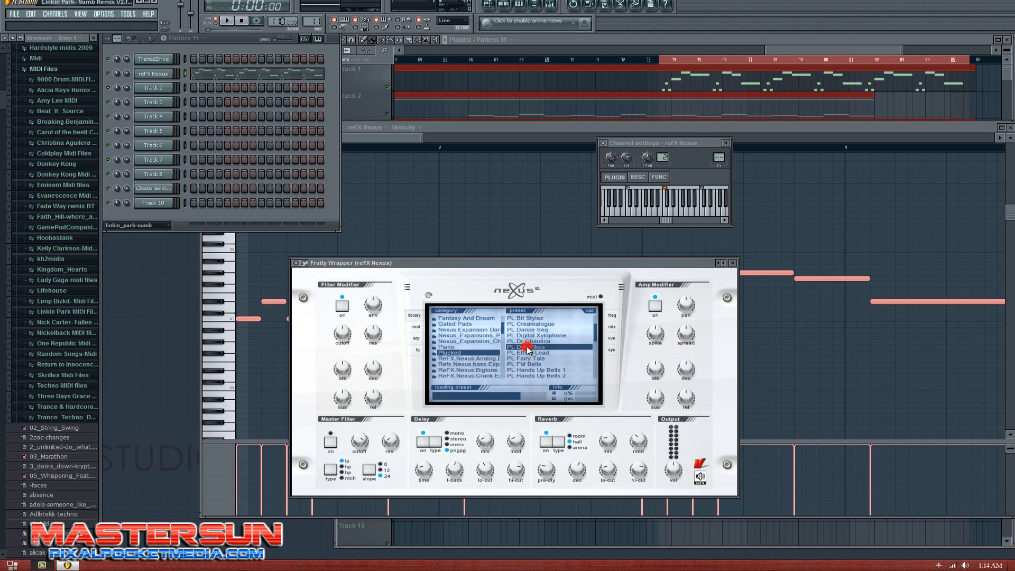
click(728, 143)
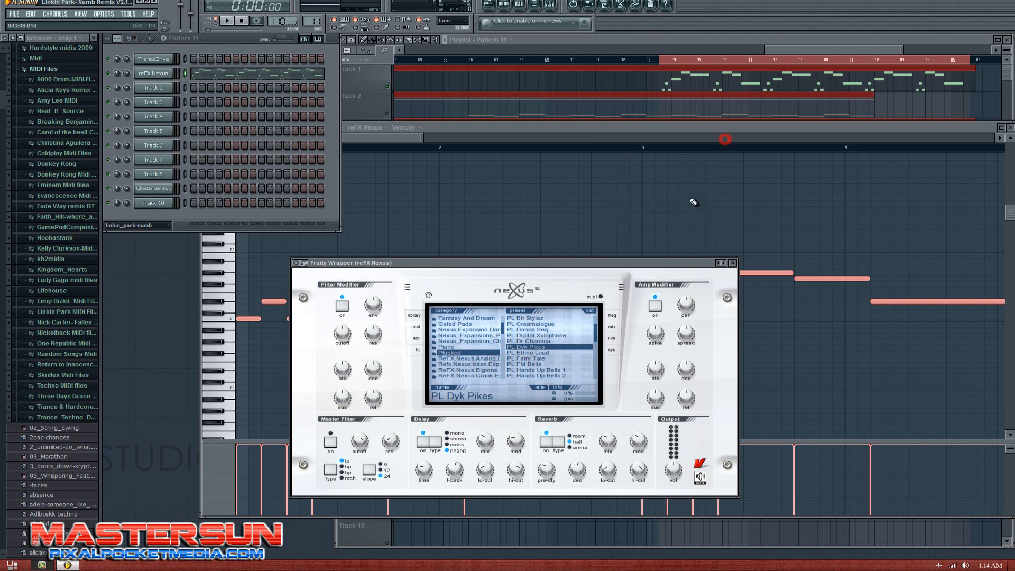
drag(575, 267, 487, 364)
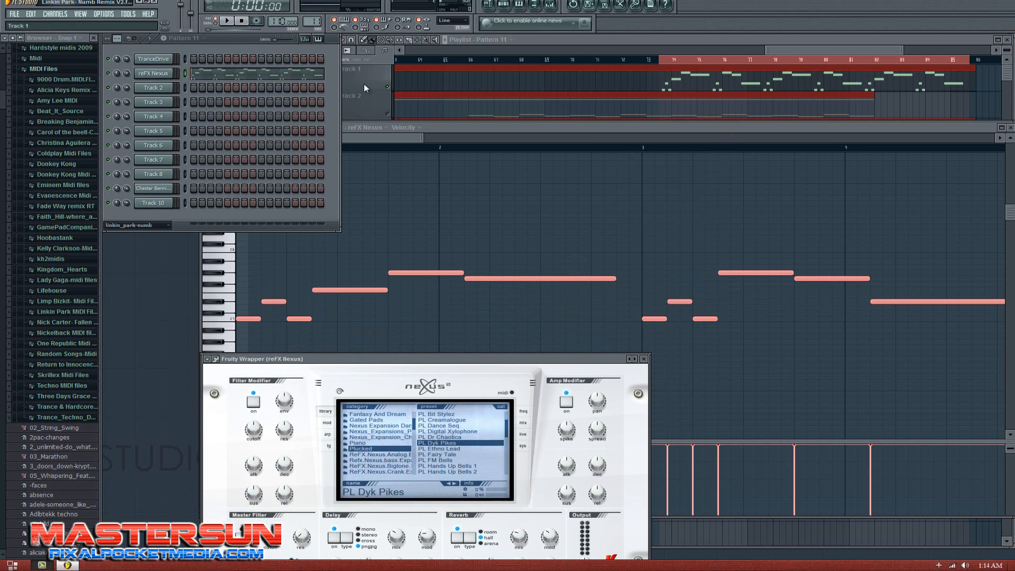
Step: Play the melody with the PL Dyk Pikes sound and bring the Nexus window back to the front
click(418, 139)
key(space)
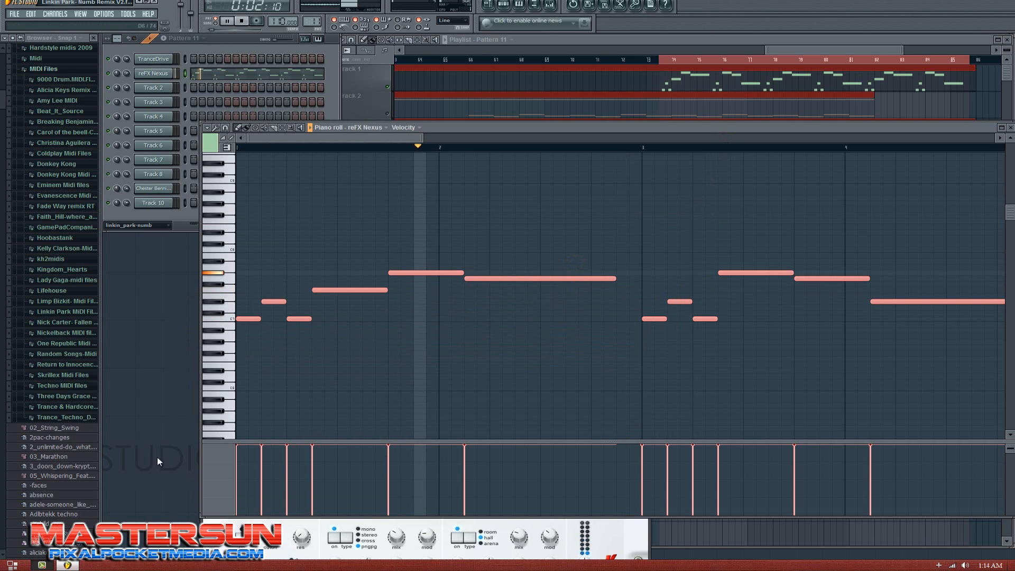
click(428, 522)
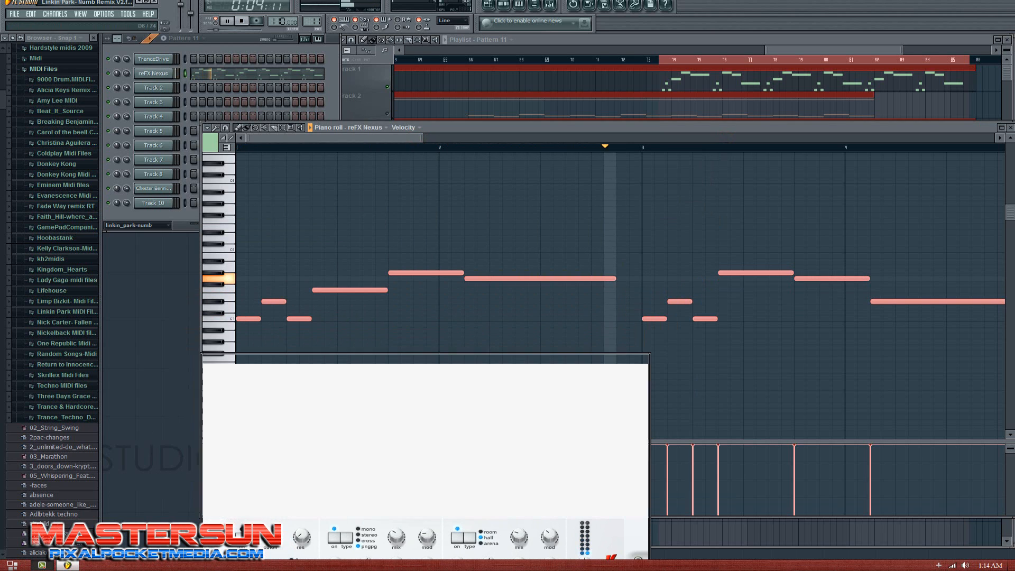
key(space)
Step: Load the PL Ethno Lead preset in Nexus and play the melody with it
click(453, 447)
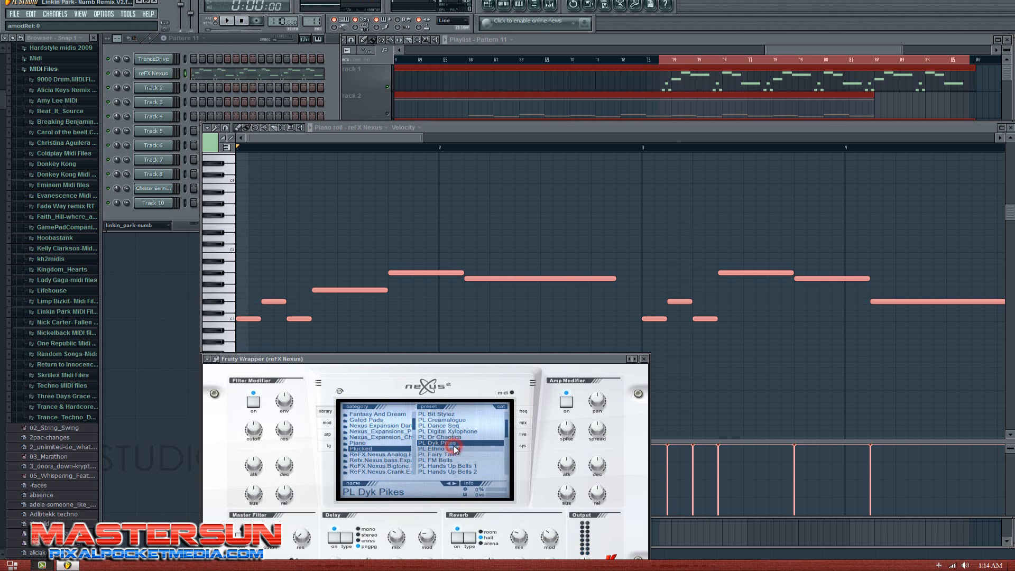
key(space)
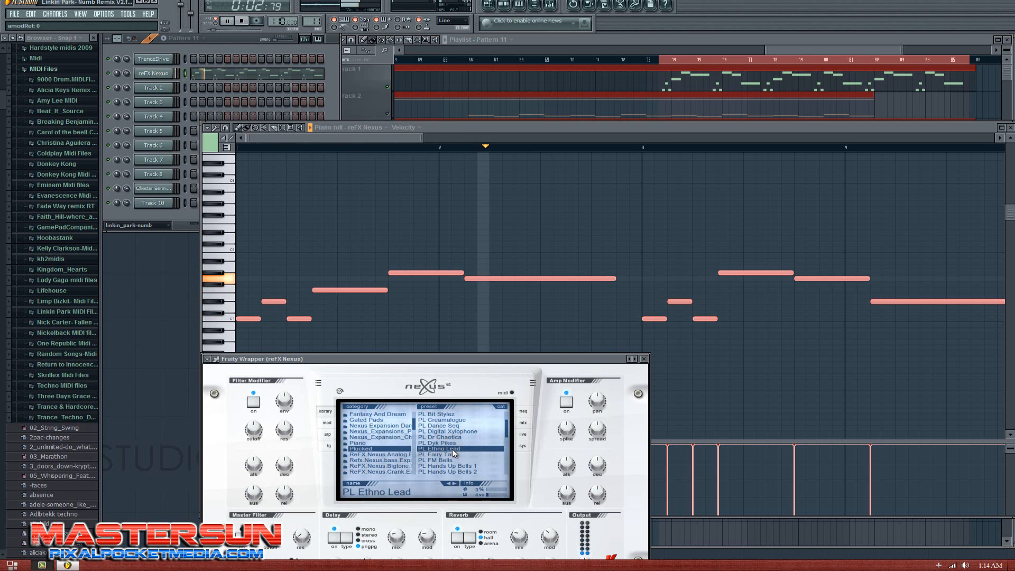
scroll(452, 448, down, 3)
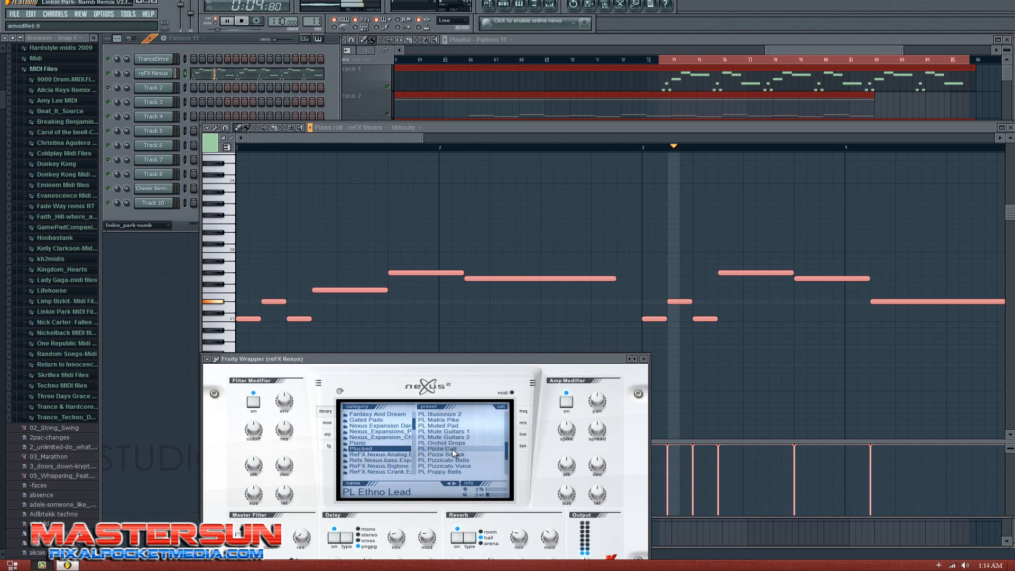
scroll(453, 448, down, 1)
key(space)
Step: Try the PL Illusionize 1 and PL Illusionize 2 presets on the melody
click(452, 426)
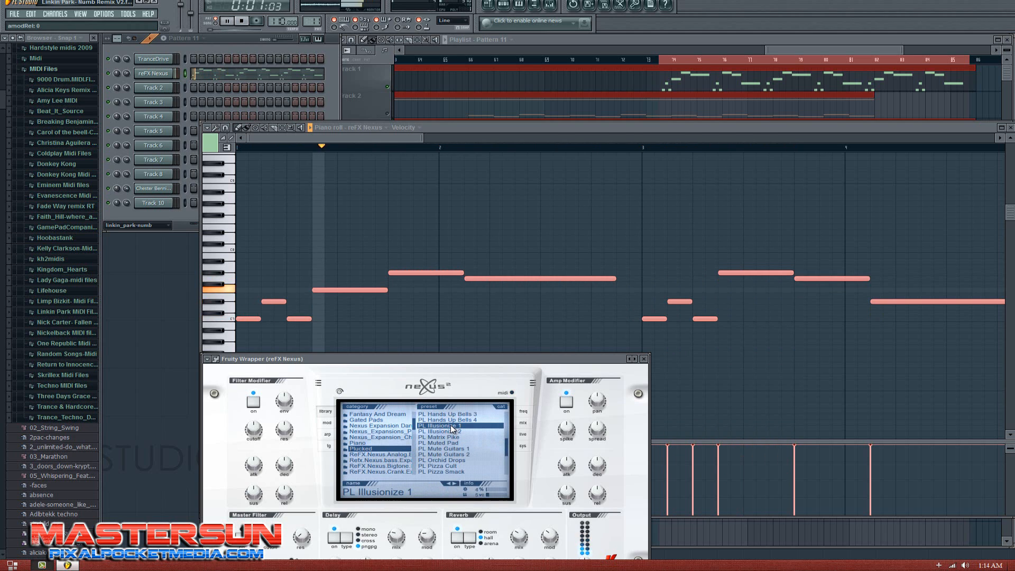
click(453, 431)
key(space)
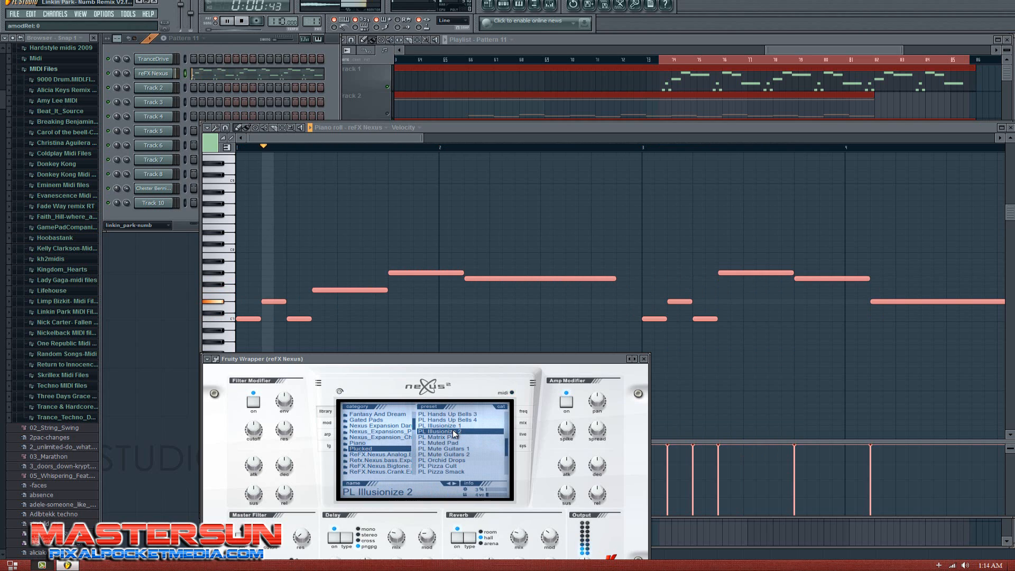
Step: Load the PL Trancepikes preset, listen to the melody with it, and close the Nexus window
scroll(454, 433, down, 4)
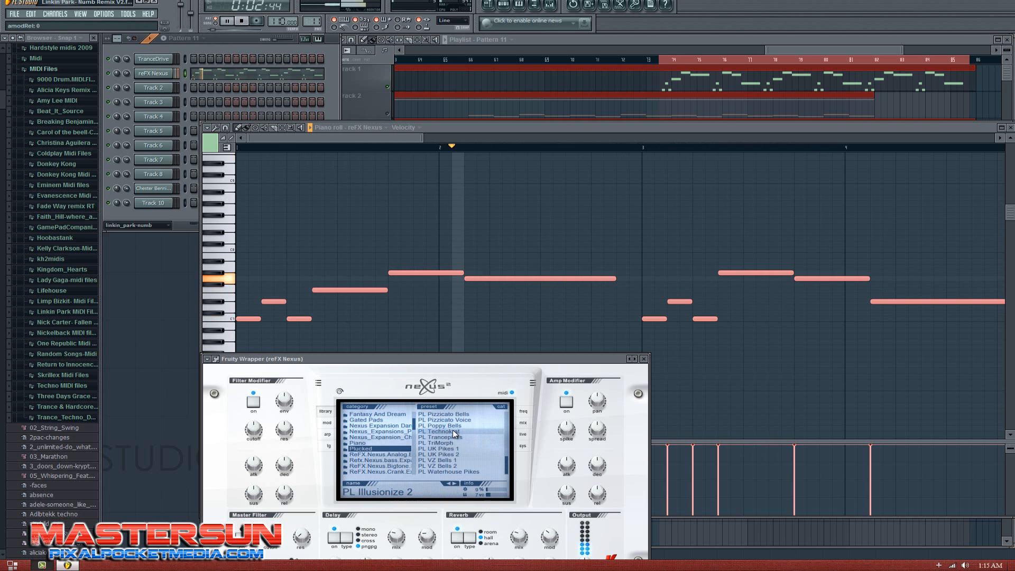
click(460, 439)
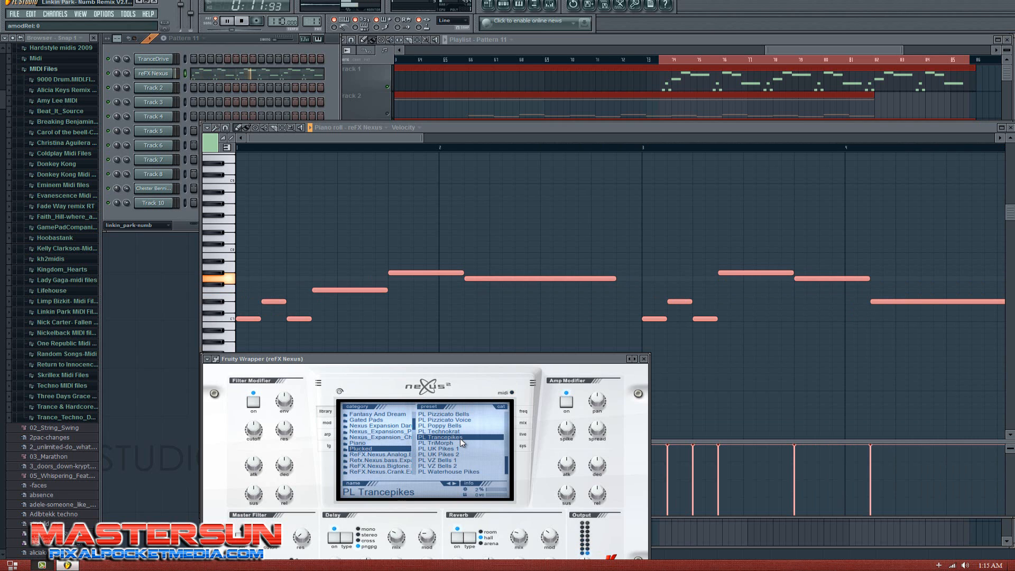
key(space)
click(645, 359)
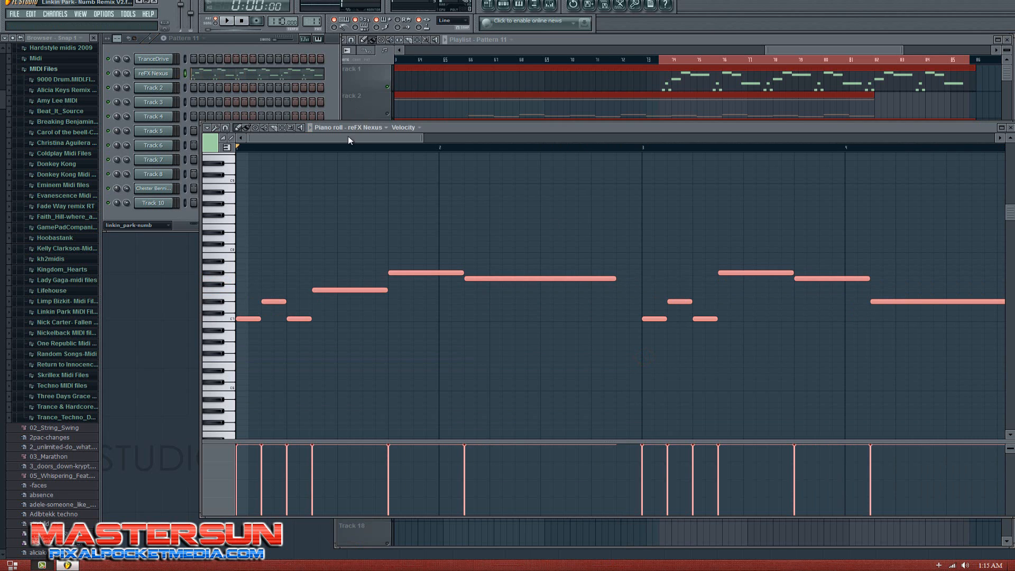
Step: Close the piano roll and delete all the linkin_park-numb clips from the playlist's Tracks 1 to 10
drag(348, 135, 312, 150)
click(1011, 128)
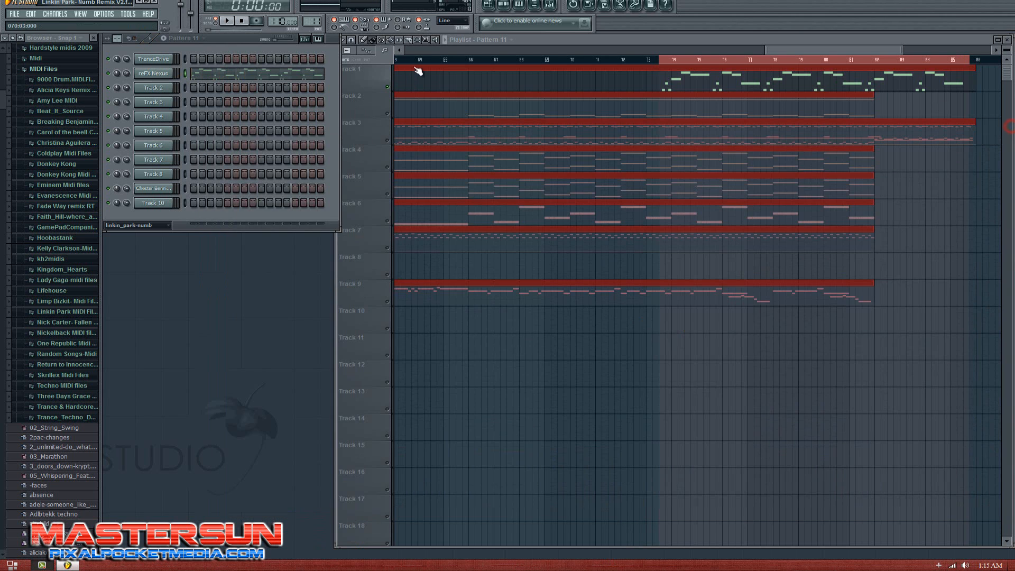
drag(795, 46, 216, 78)
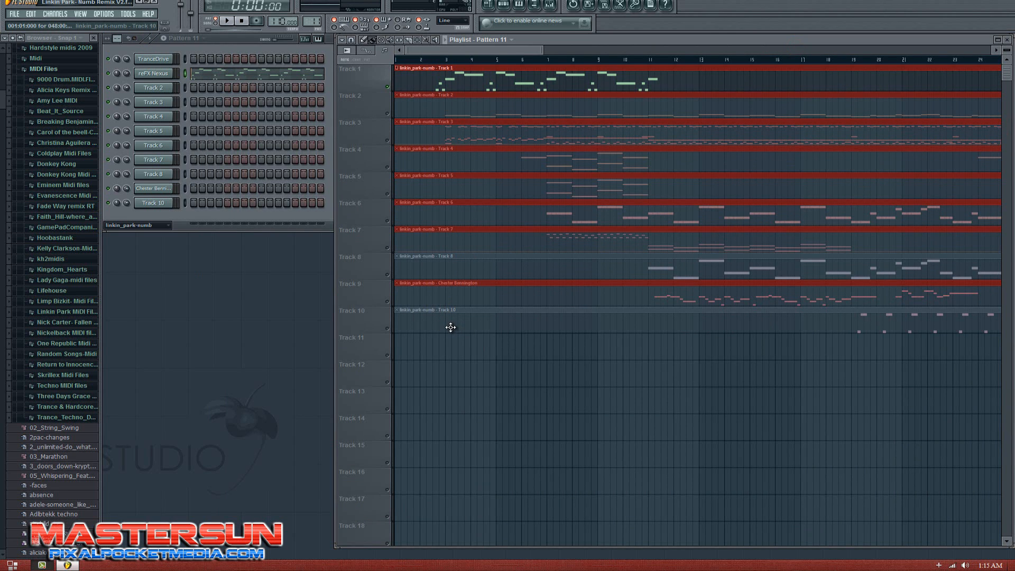
mouse_move(450, 328)
mouse_down()
mouse_move(462, 294)
mouse_move(473, 71)
mouse_up()
Step: Place a single Pattern 11 clip at bar 1 of playlist Track 1, removing the extra copy from Track 2
click(399, 79)
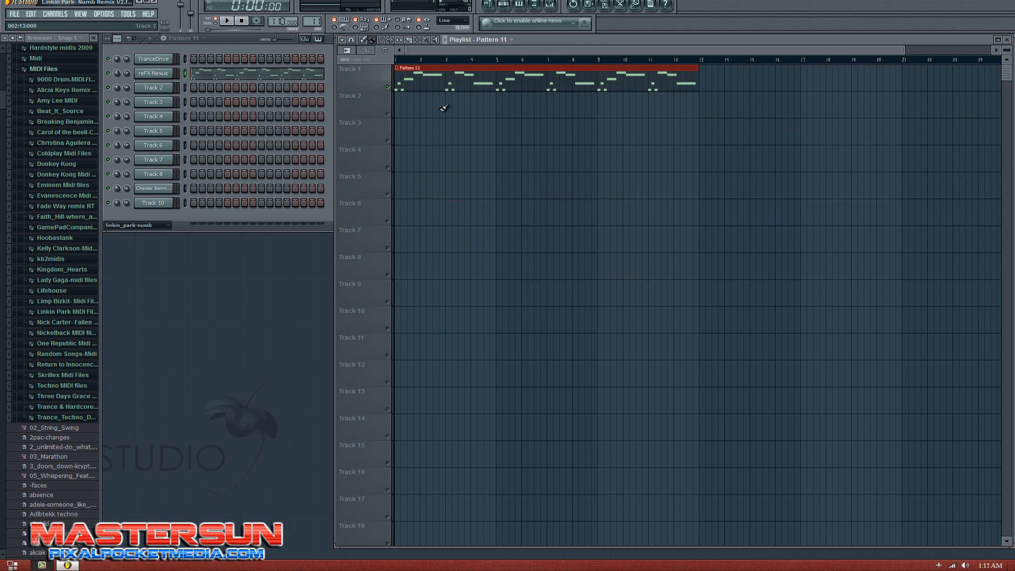
click(400, 105)
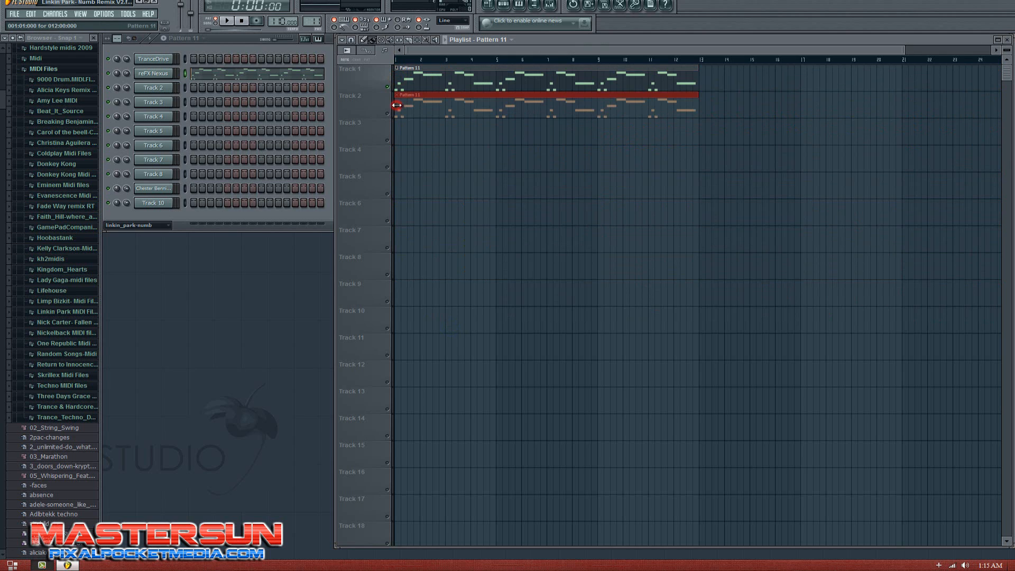
right_click(413, 102)
Step: Play the Pattern 11 clip in the playlist from bar 1 in song mode and stop playback
click(398, 59)
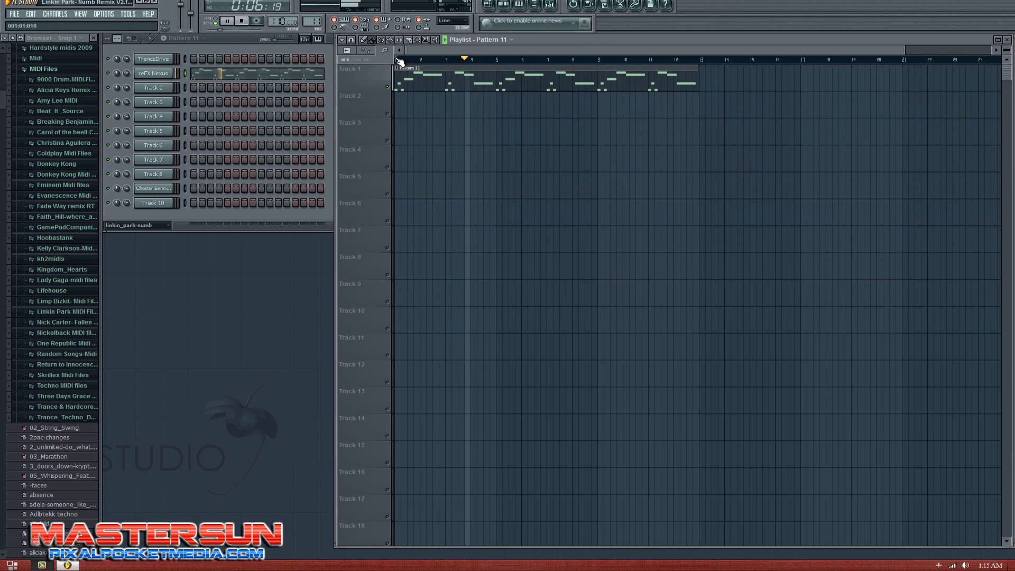
key(space)
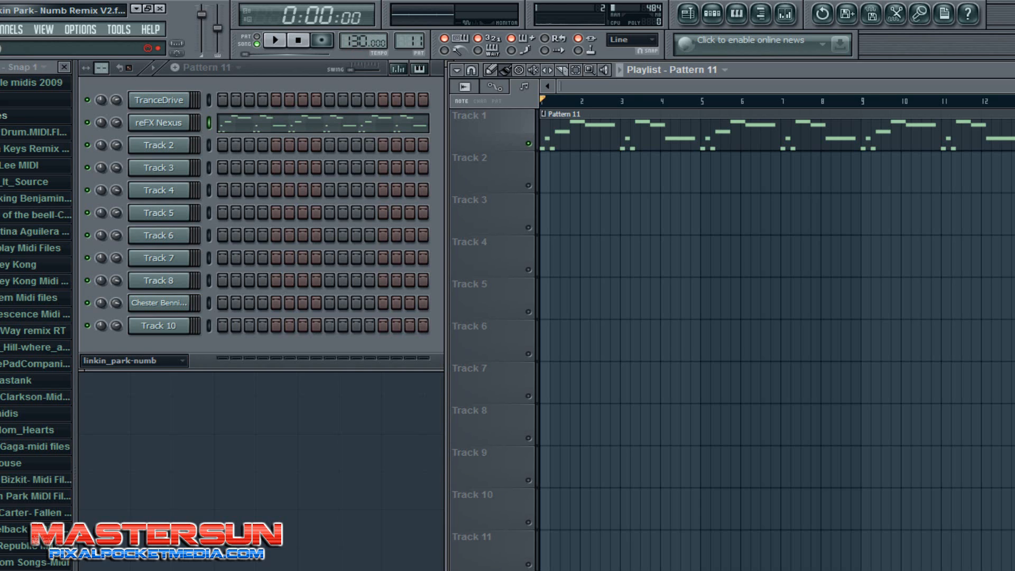
key(space)
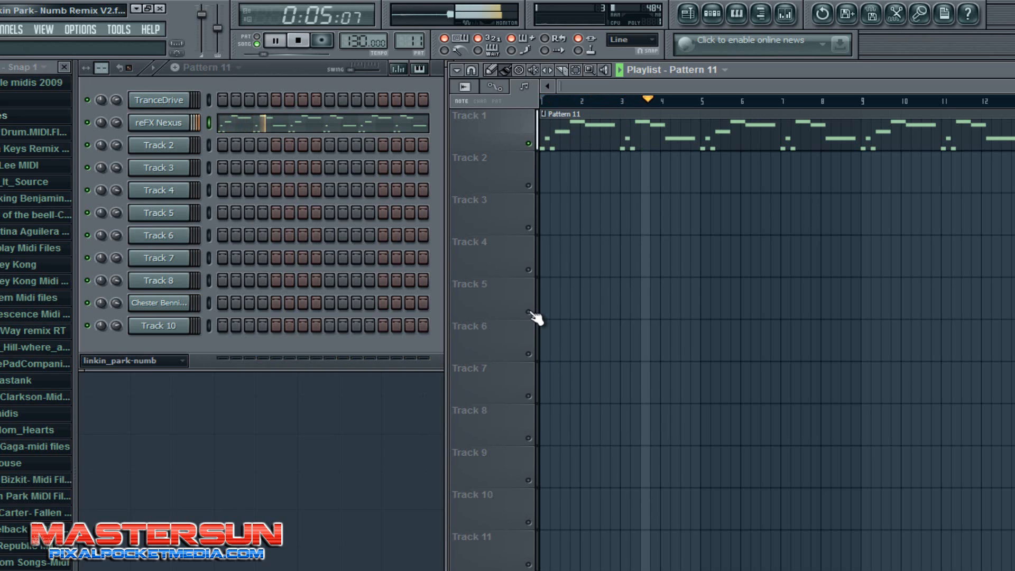
key(space)
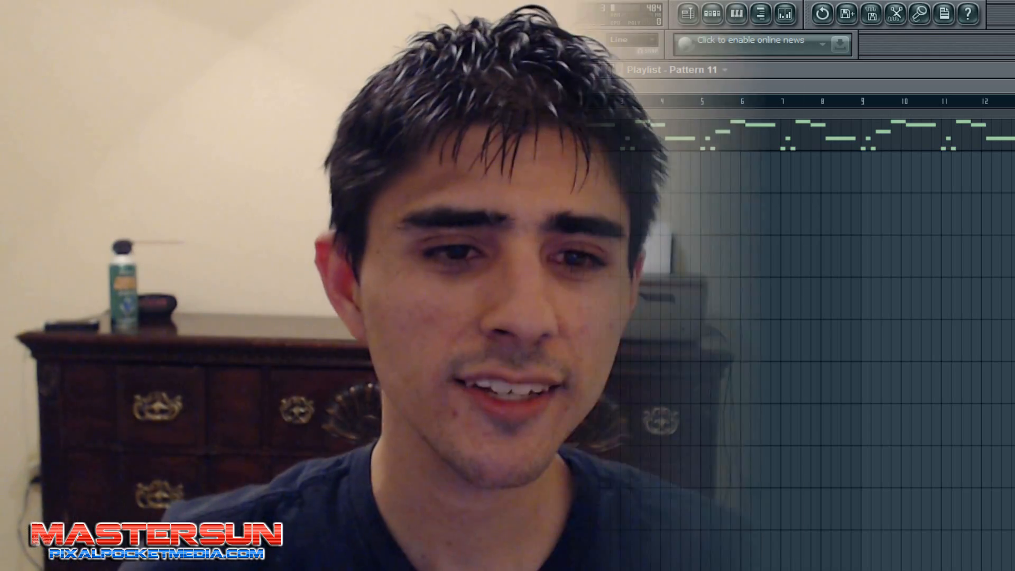
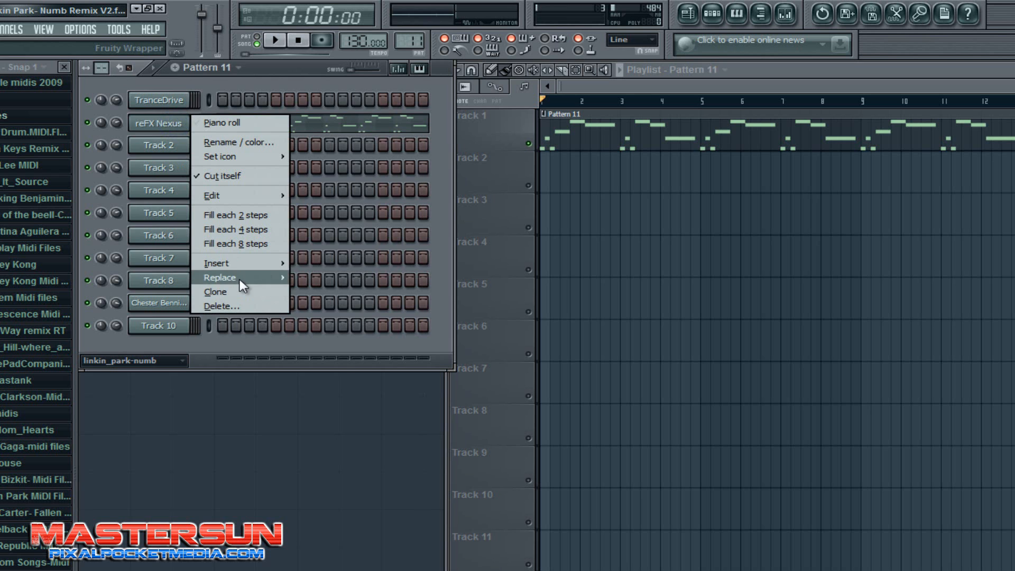
Step: Load the GT Lead Guitar 3 preset from the XP Guitars category in the reFX Nexus channel
mouse_move(239, 279)
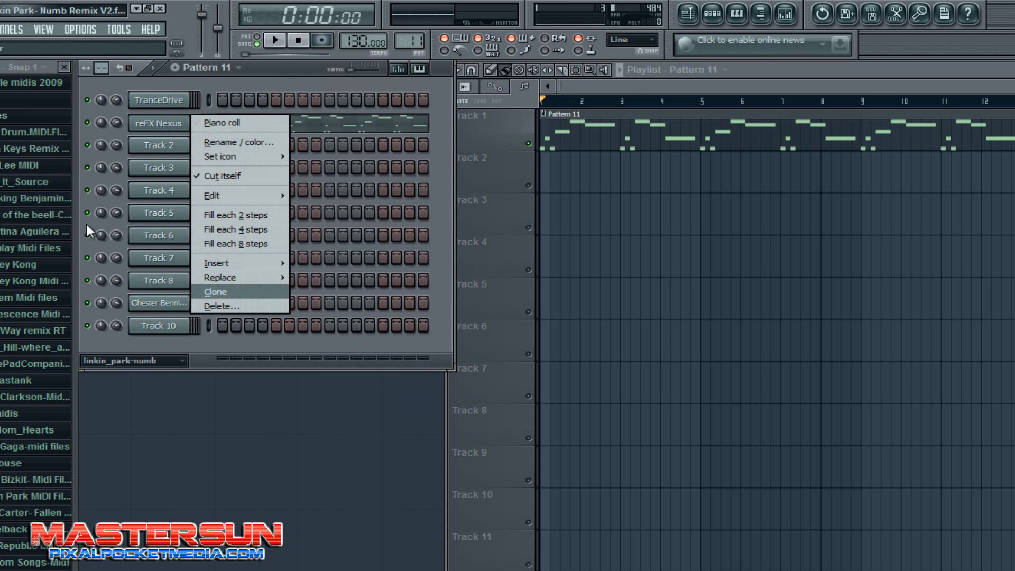
click(157, 123)
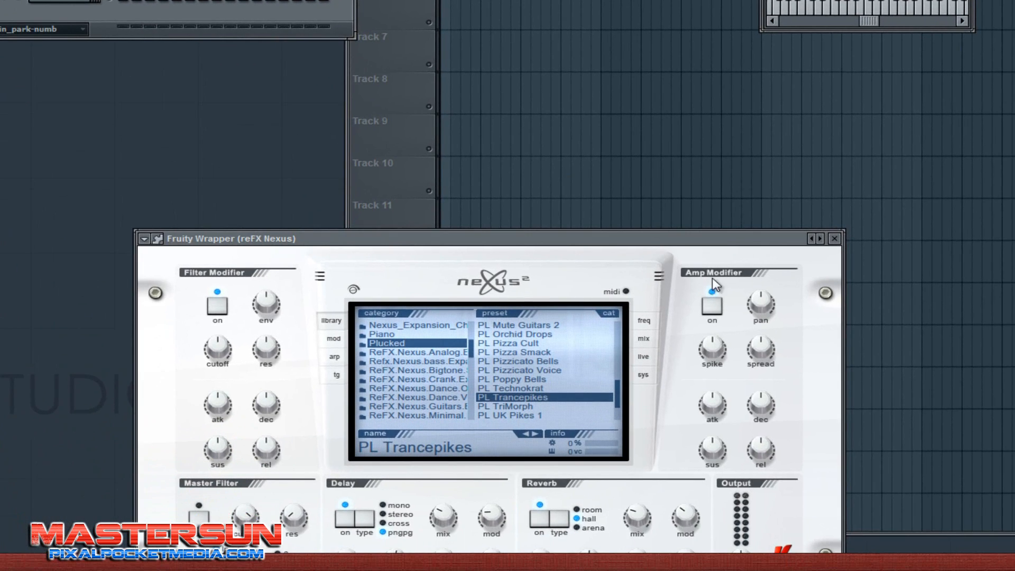
scroll(428, 354, down, 3)
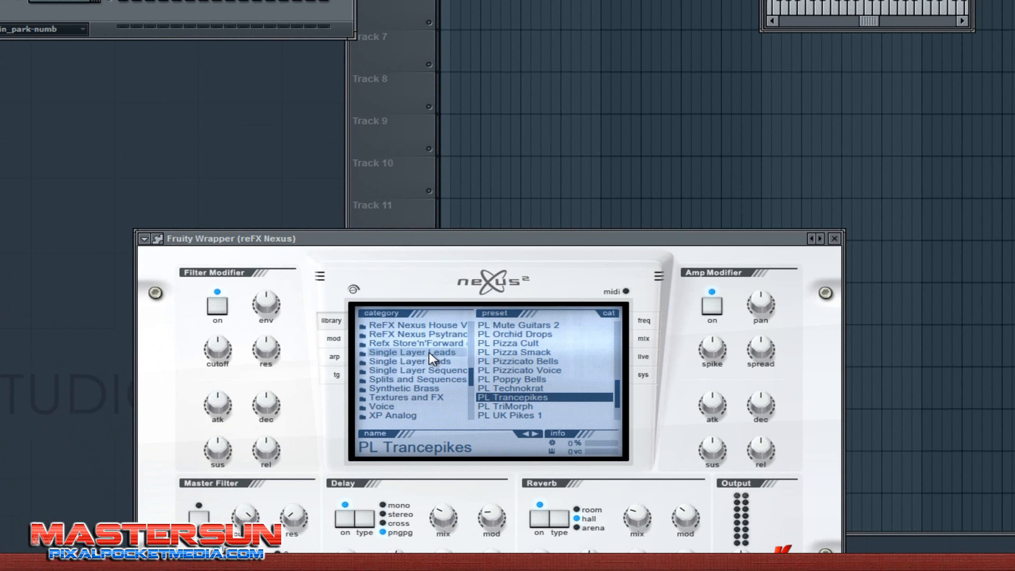
scroll(429, 352, down, 5)
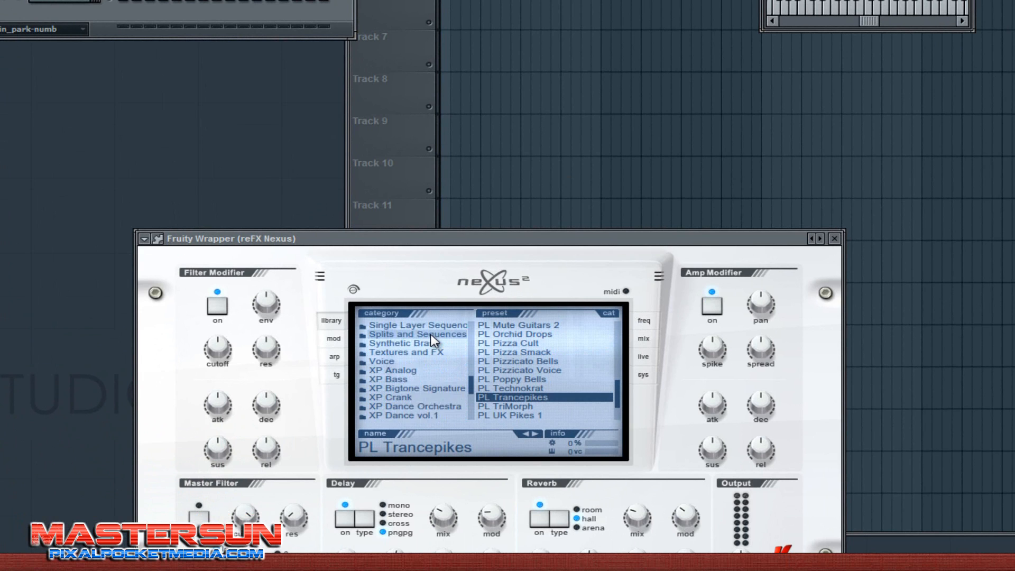
click(424, 399)
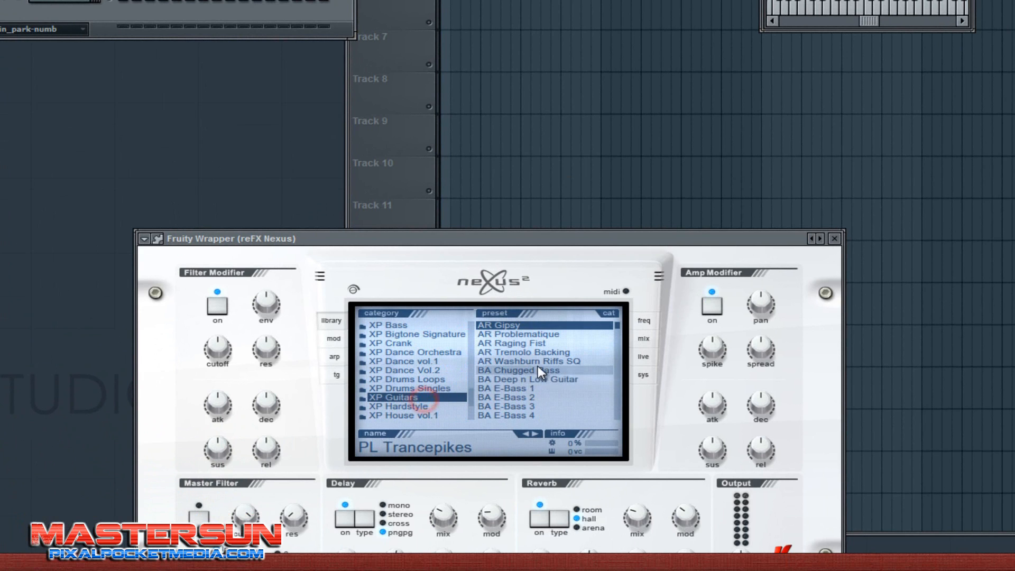
scroll(529, 370, down, 3)
scroll(527, 369, down, 15)
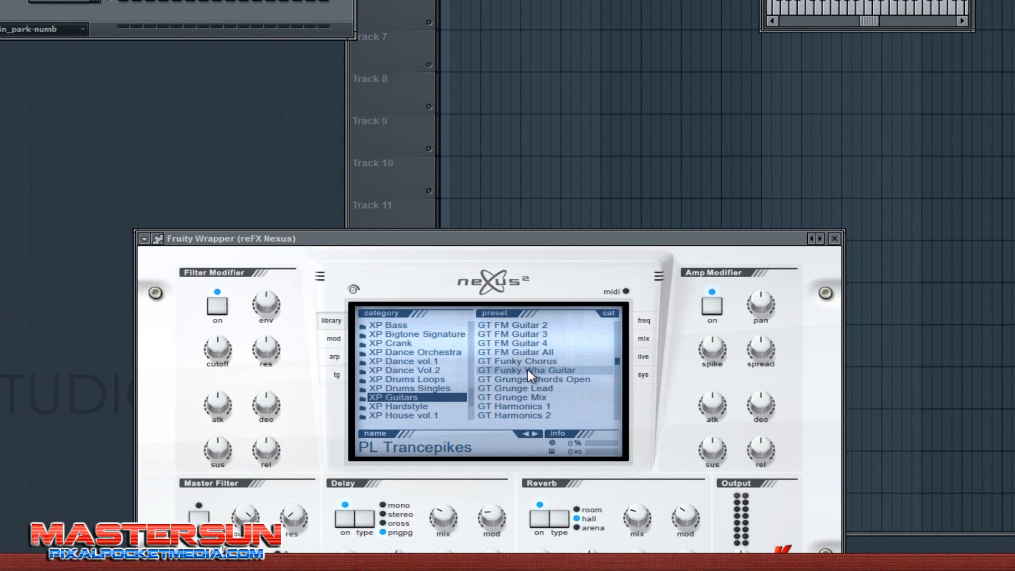
scroll(528, 370, down, 6)
scroll(528, 369, up, 4)
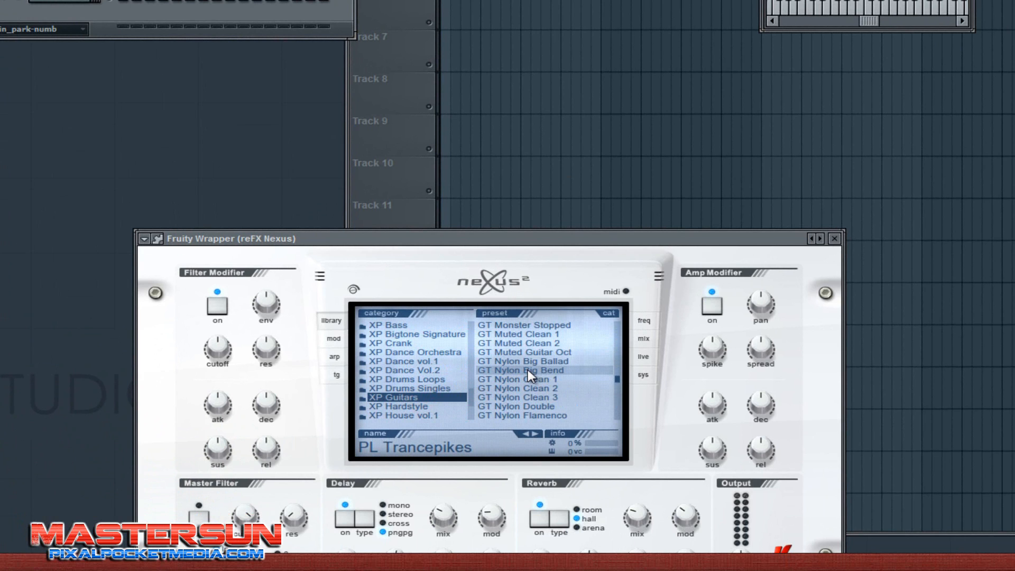
click(550, 343)
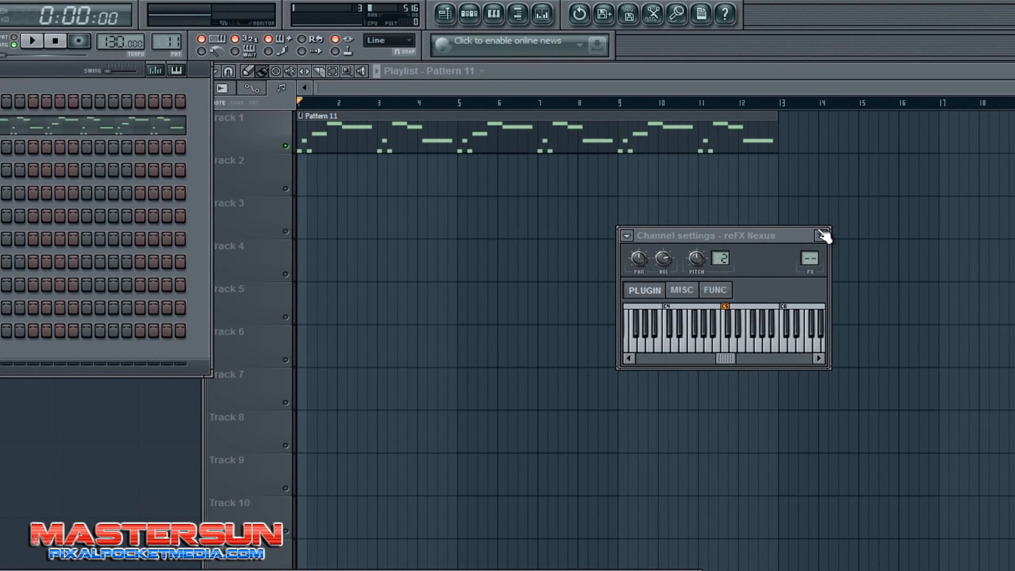
Step: Close the reFX Nexus channel settings and listen to the Pattern 11 clip with the guitar preset
click(822, 234)
key(space)
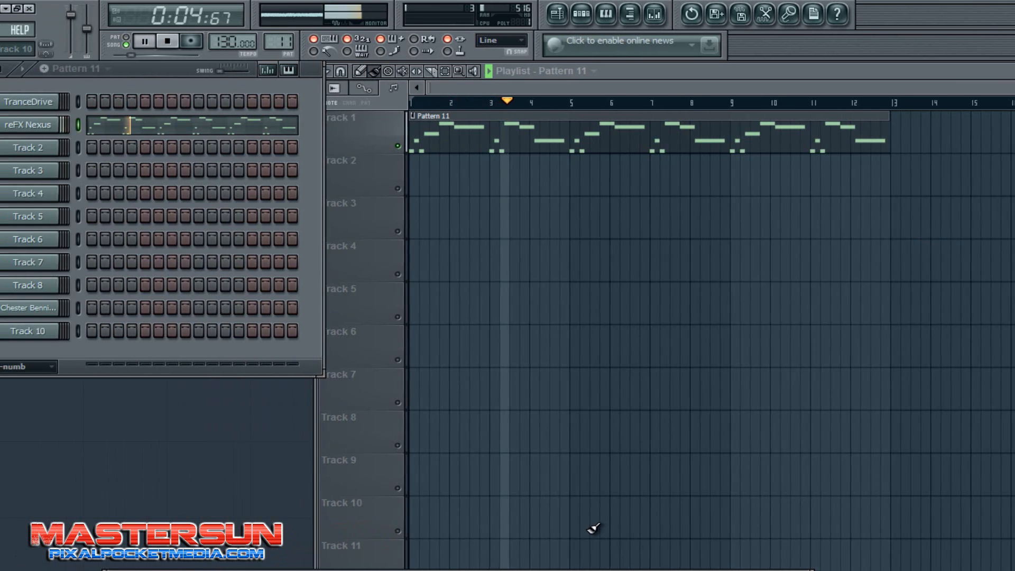
key(space)
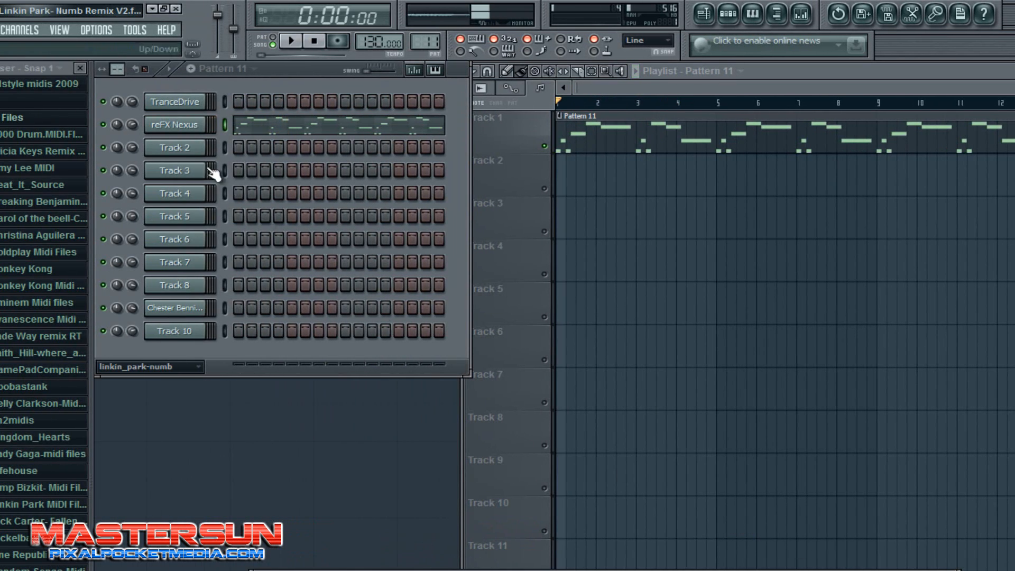
Step: Select all the melody notes in the reFX Nexus piano roll and move them down one octave, starting on C6
right_click(175, 125)
click(236, 127)
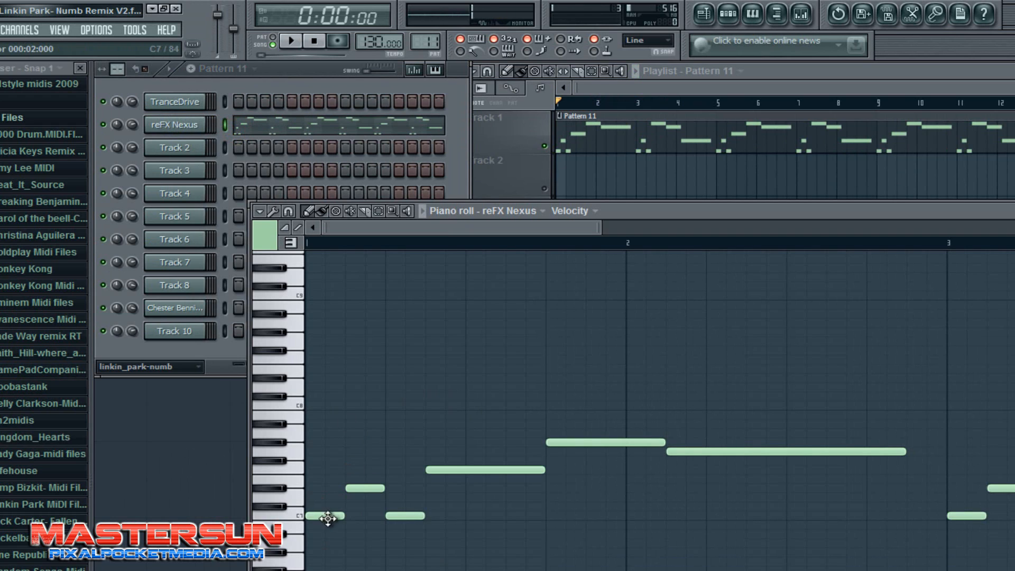
click(379, 212)
drag(317, 376, 1014, 541)
drag(1014, 460, 458, 370)
drag(970, 22, 159, 27)
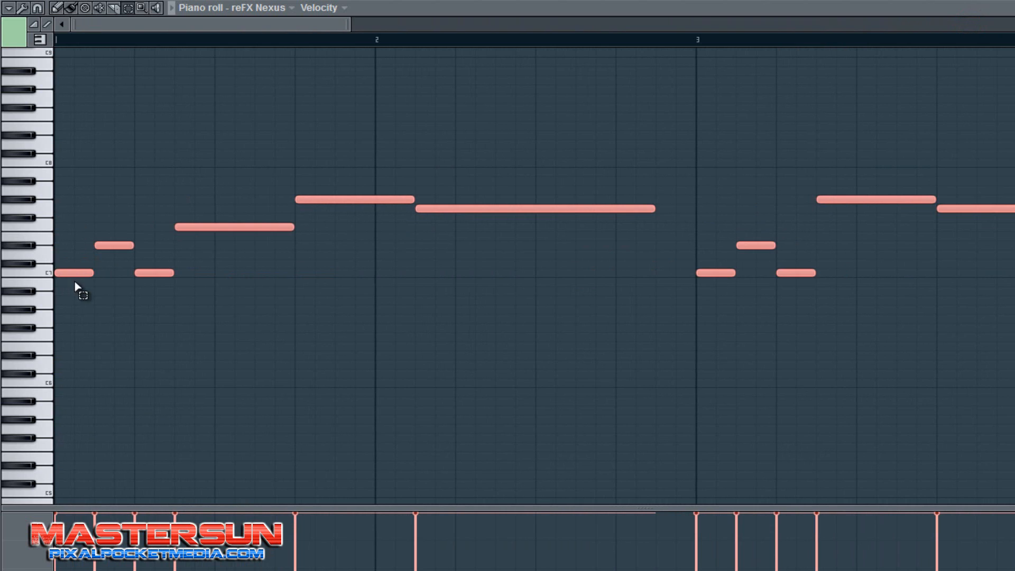
click(72, 8)
drag(67, 285, 55, 384)
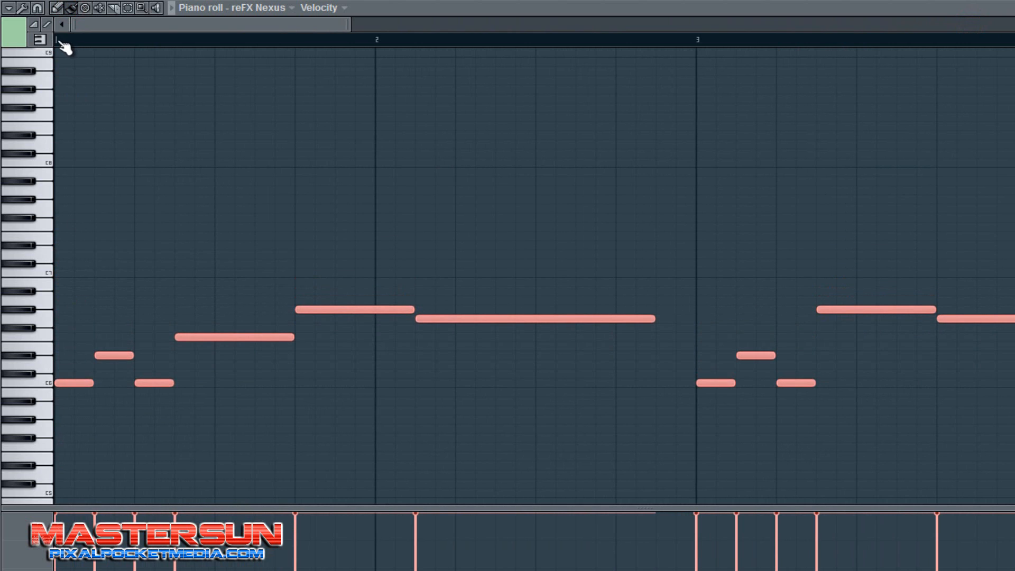
Step: Raise all the selected melody notes by seven semitones to start on G6, listening before and after the change
key(space)
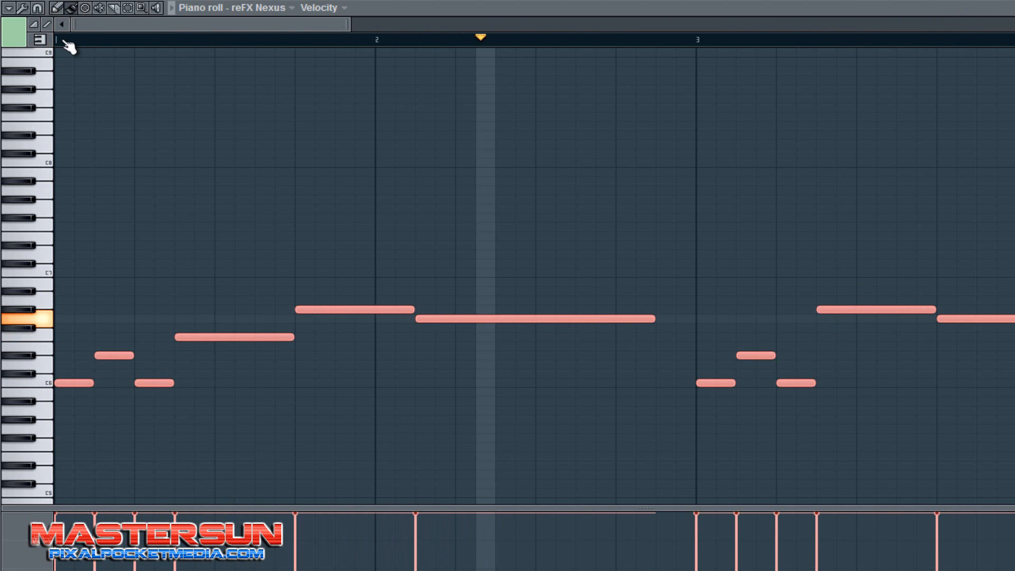
key(space)
drag(65, 386, 70, 315)
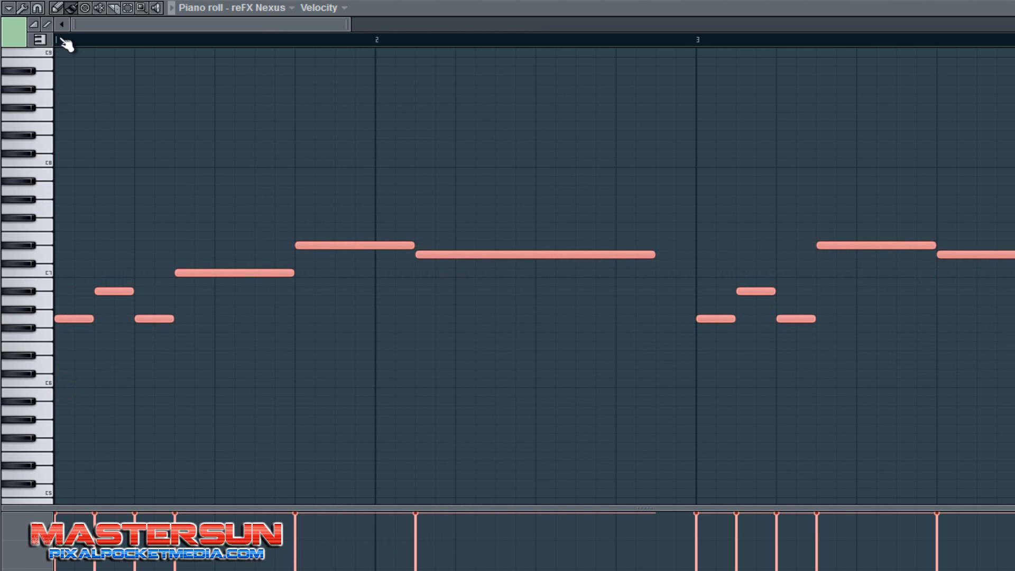
key(space)
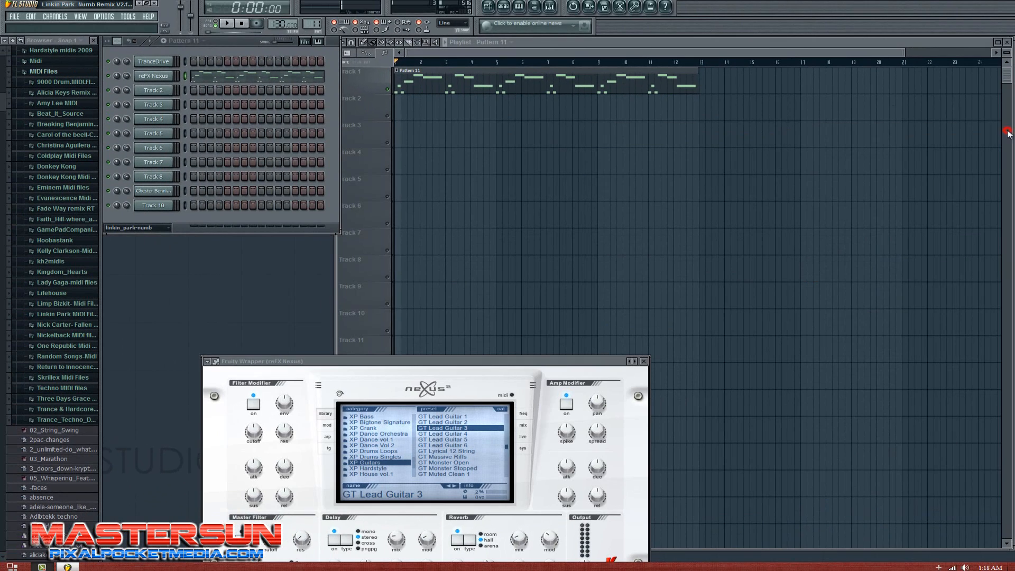
Step: Close the Nexus window and try FL Slayer as the replacement instrument, listening to the melody with it
click(644, 363)
right_click(157, 79)
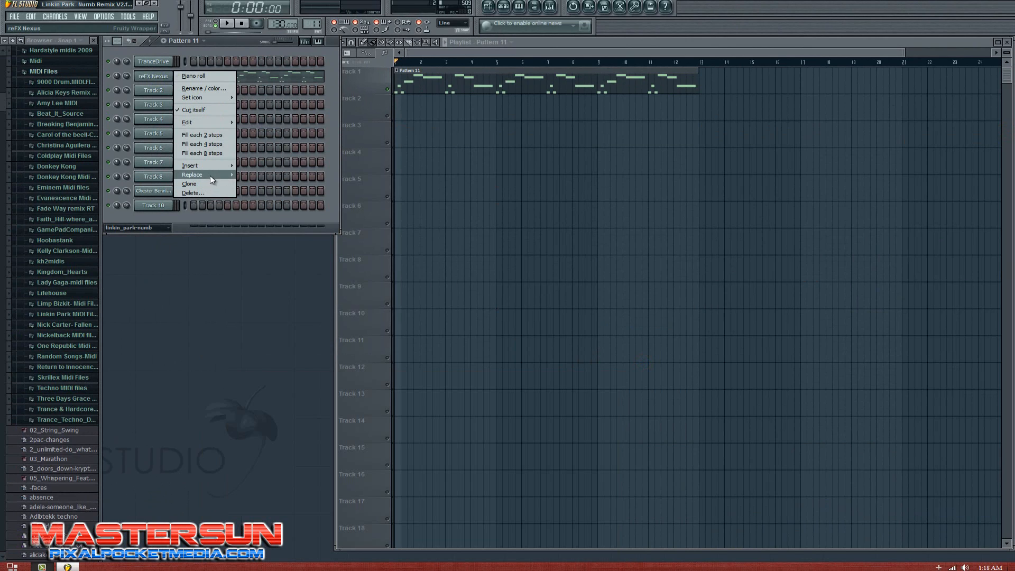
mouse_move(210, 175)
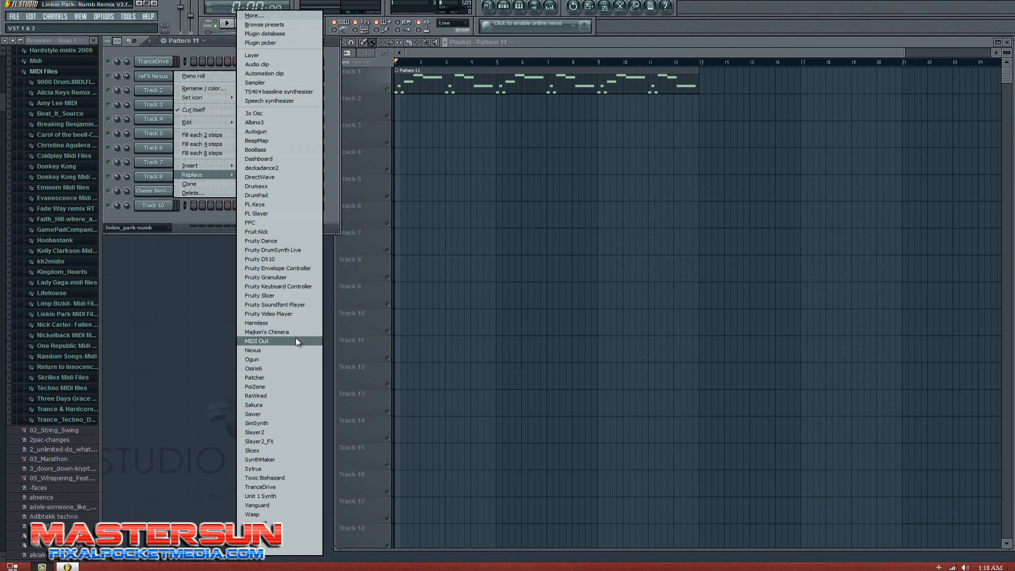
click(262, 215)
key(space)
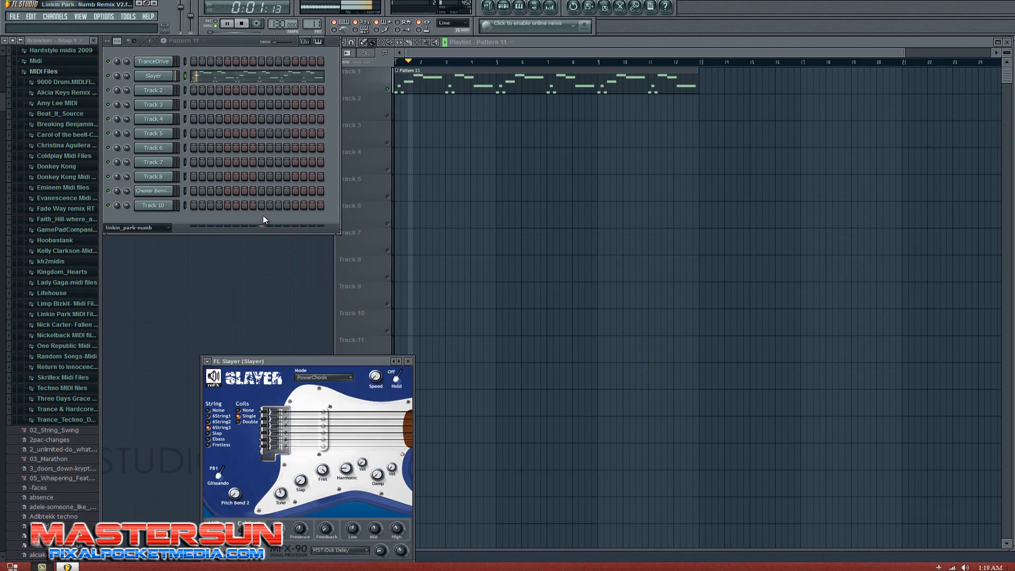
key(space)
Step: Try Slayer2 in place of FL Slayer on the melody channel and listen with its Chunk Metallica preset
right_click(154, 76)
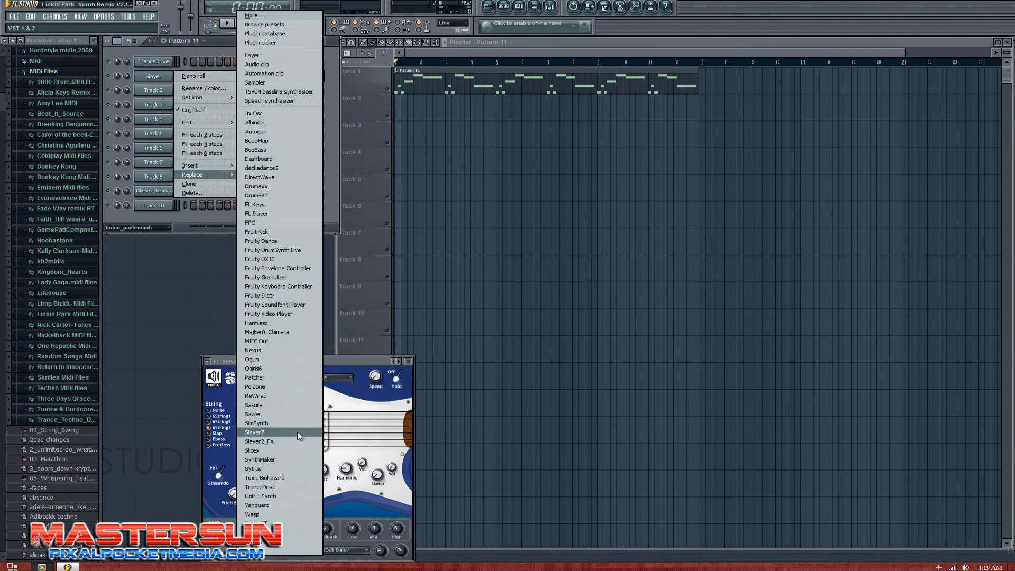
click(269, 432)
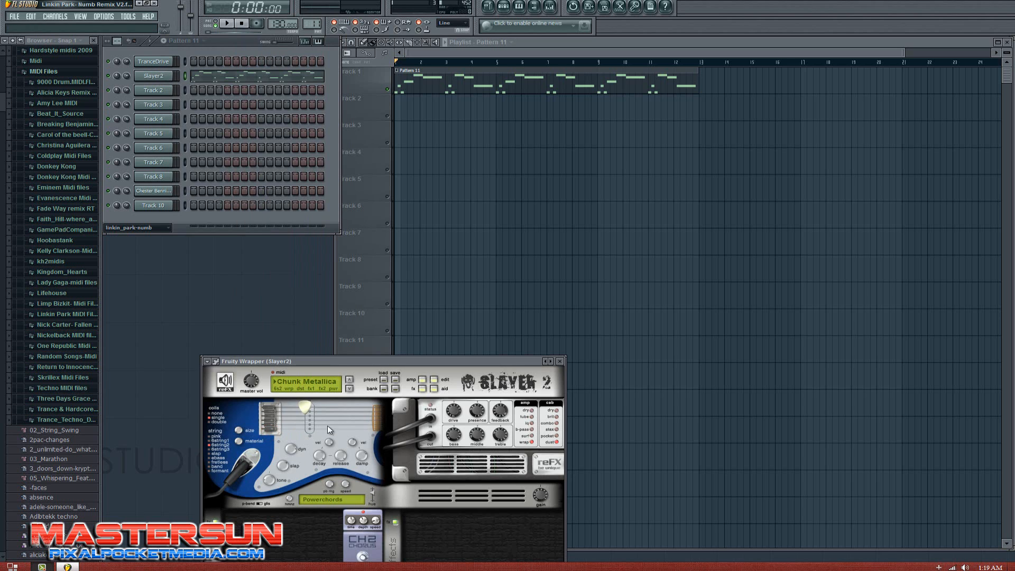
drag(334, 358, 504, 205)
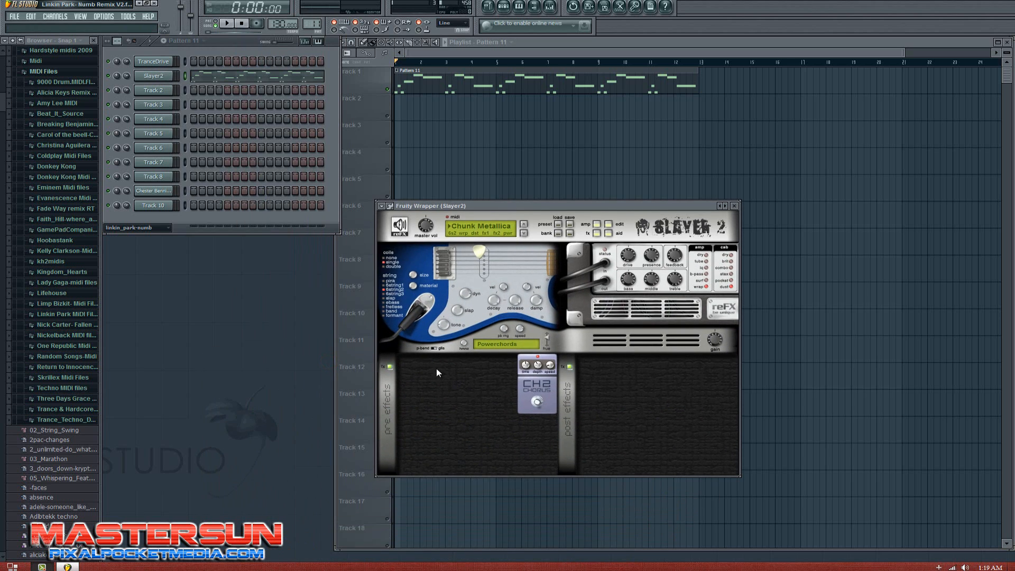
key(space)
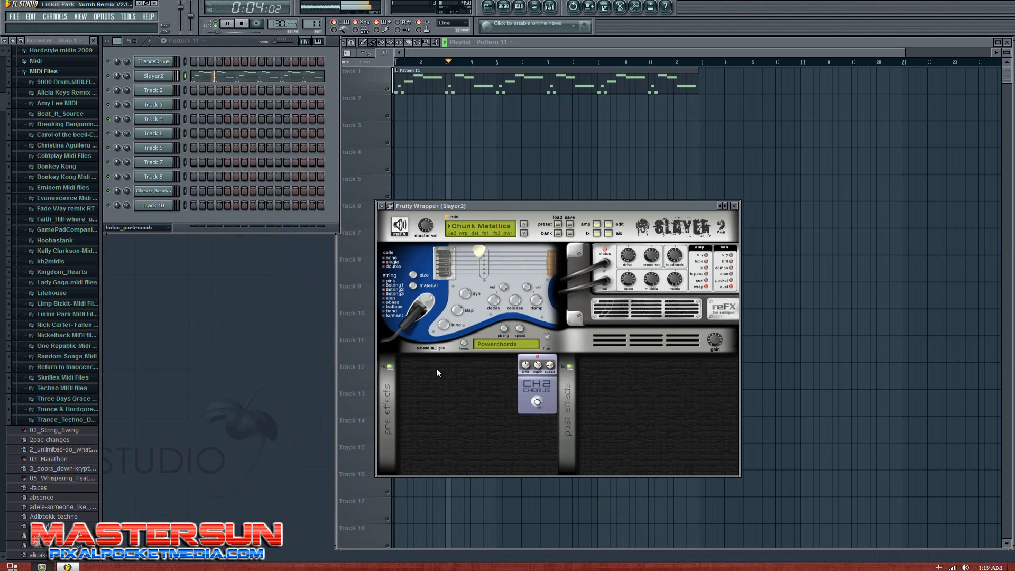
key(space)
right_click(160, 75)
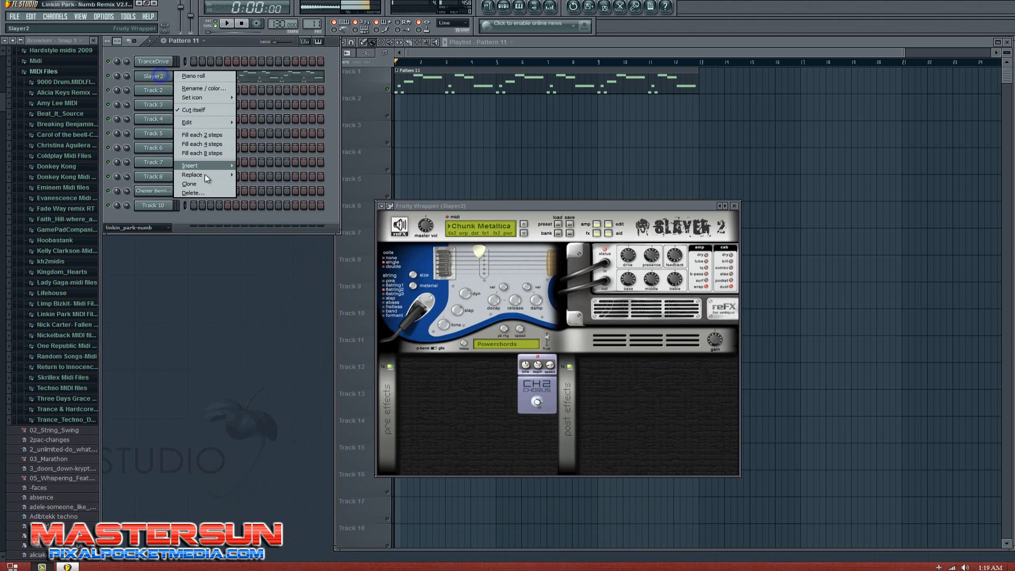
mouse_move(207, 176)
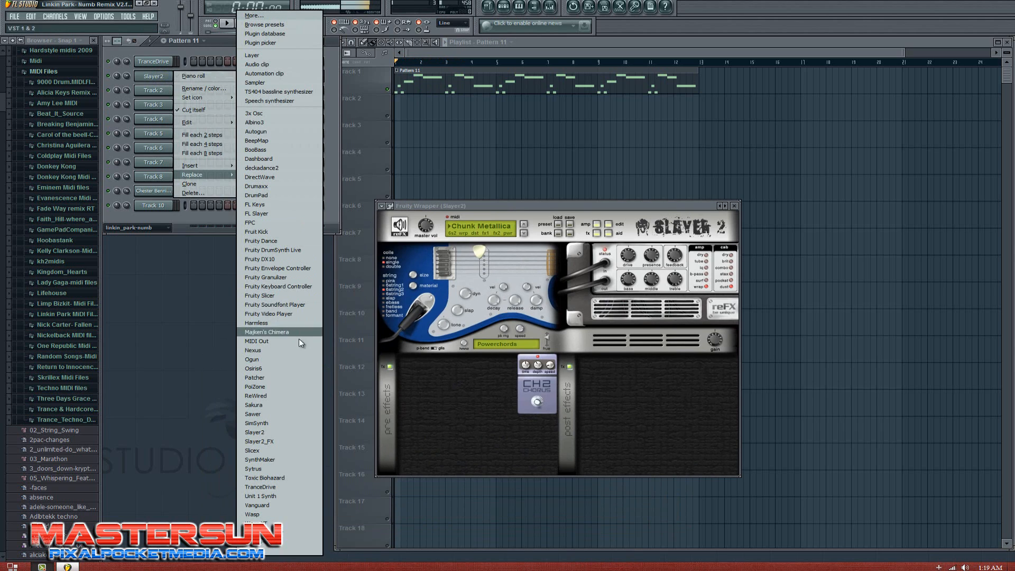
click(220, 43)
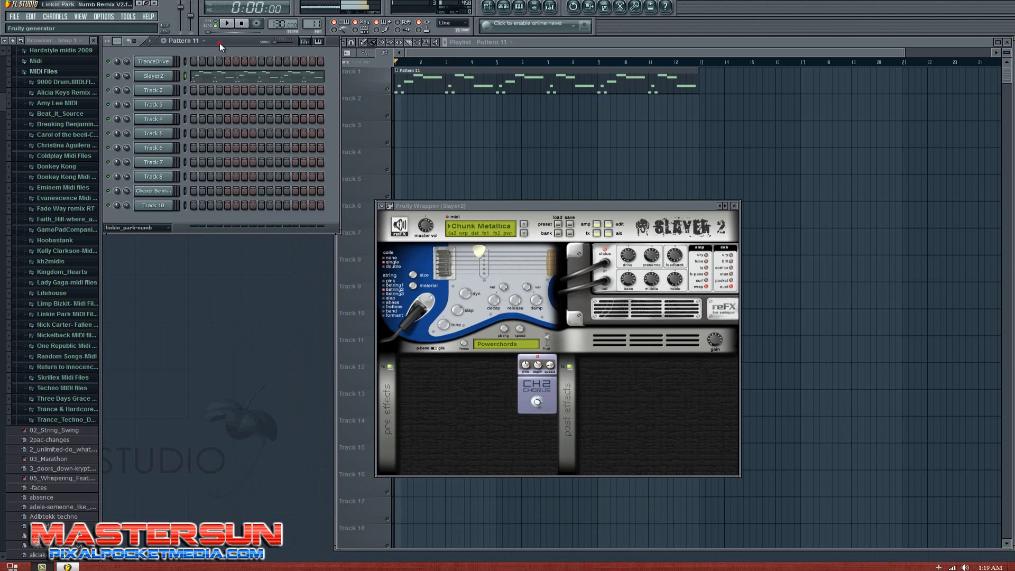
Step: Undo the last piano roll note move and redo it
click(30, 17)
click(34, 25)
click(32, 16)
click(40, 37)
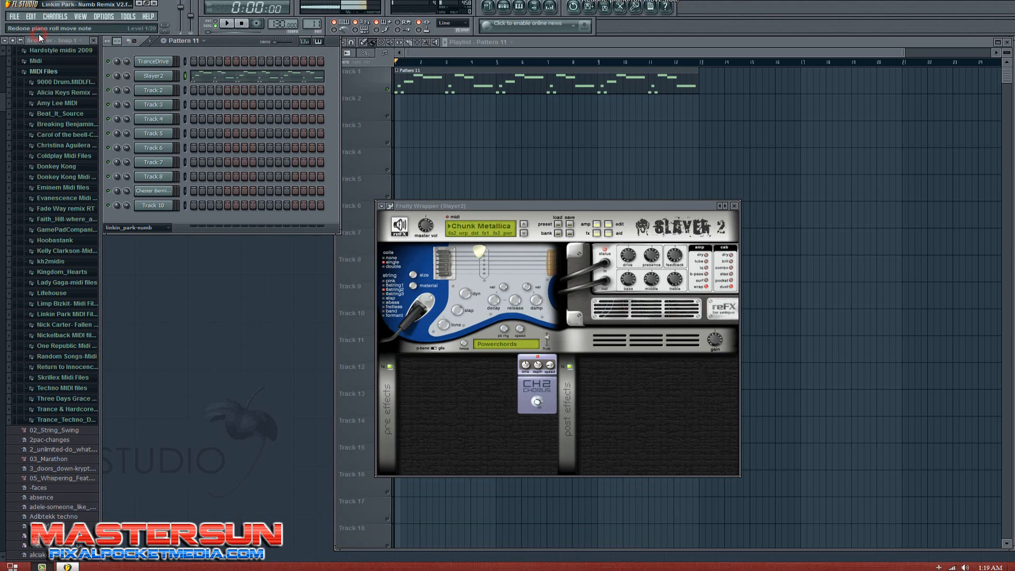
Step: Look over the list of Slayer2 presets without choosing one and close the Slayer2 window
click(499, 224)
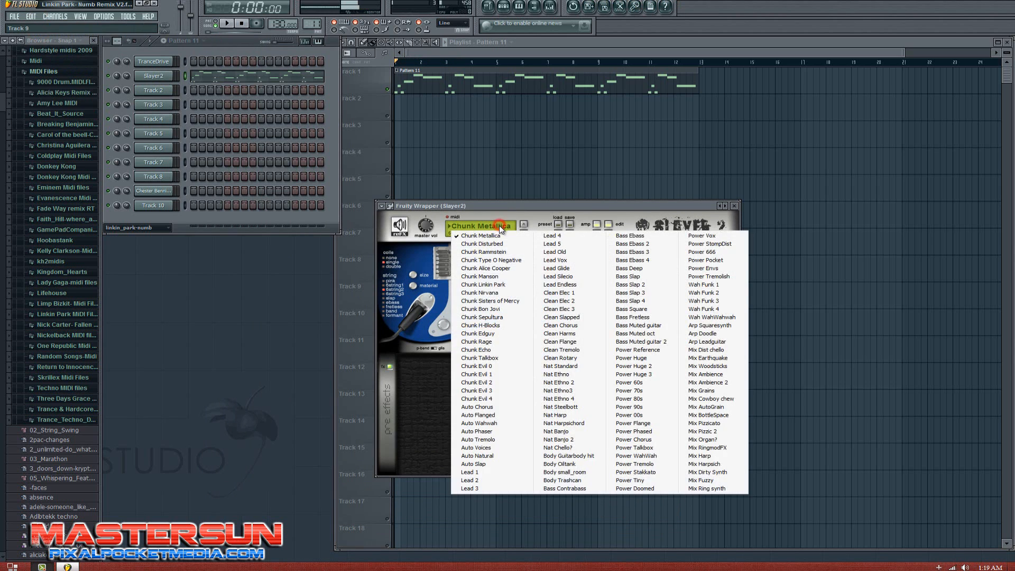
click(436, 202)
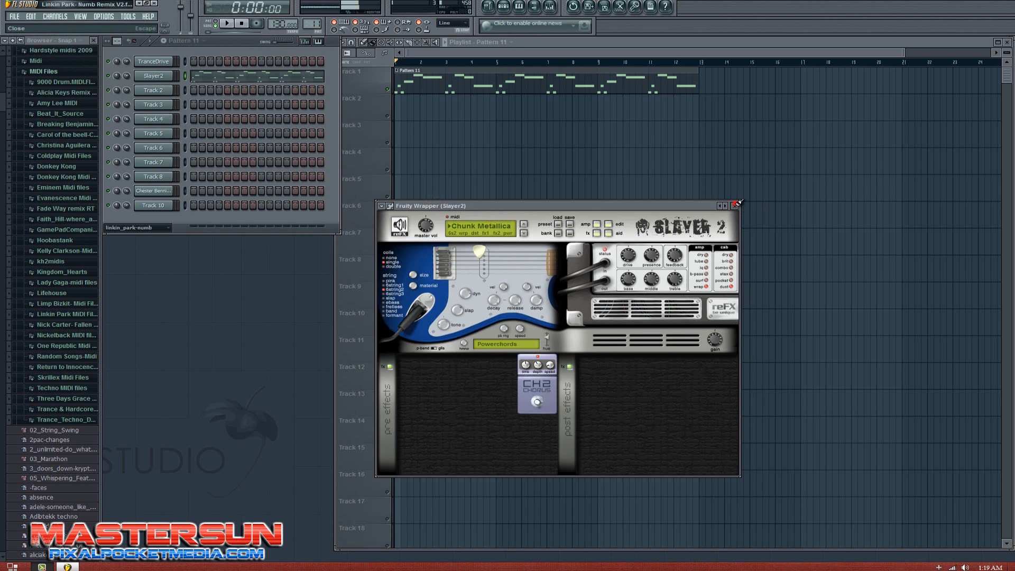
click(735, 204)
Step: Replace Slayer2 on the melody channel with Nexus
right_click(148, 75)
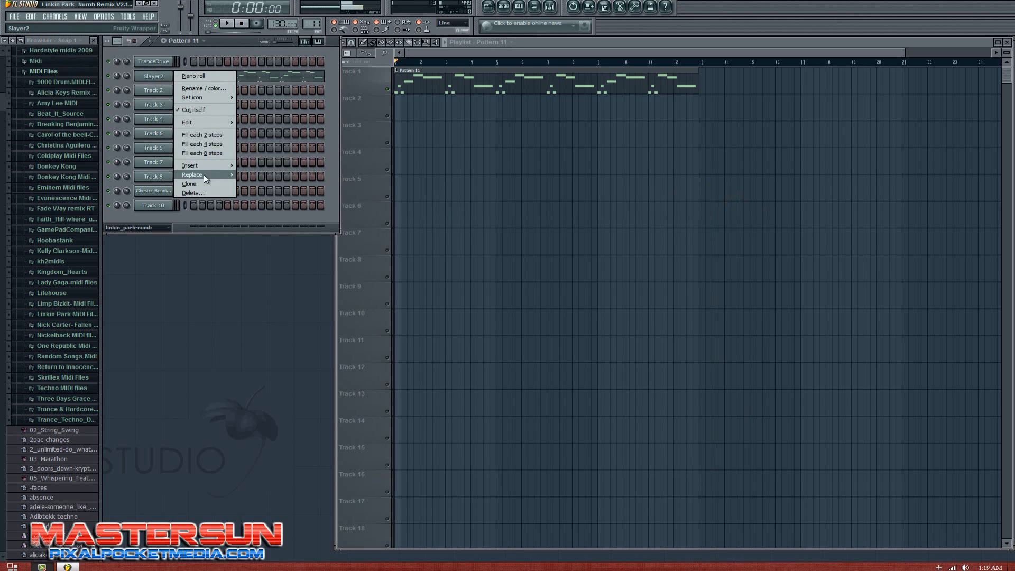
mouse_move(204, 175)
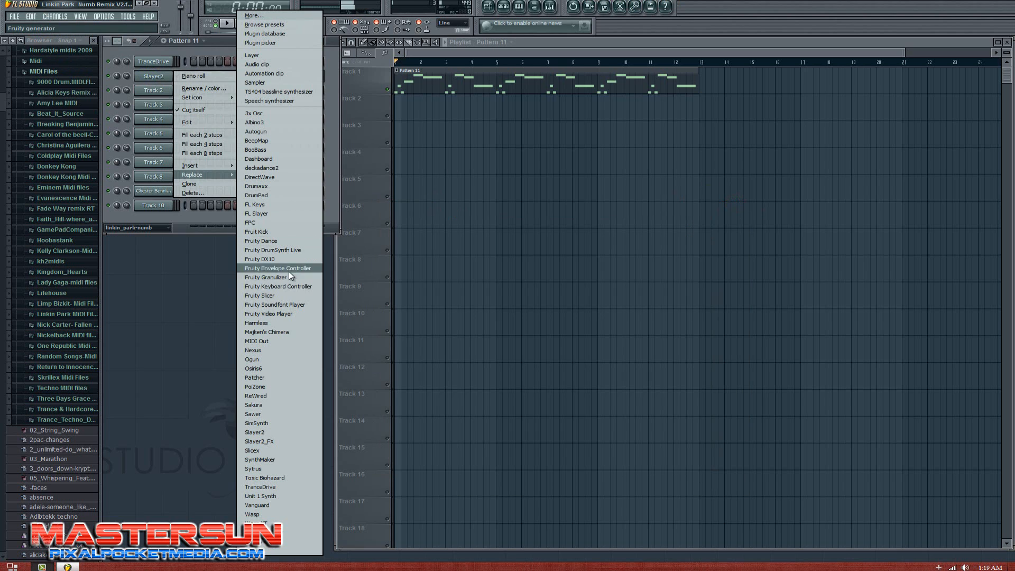
click(274, 351)
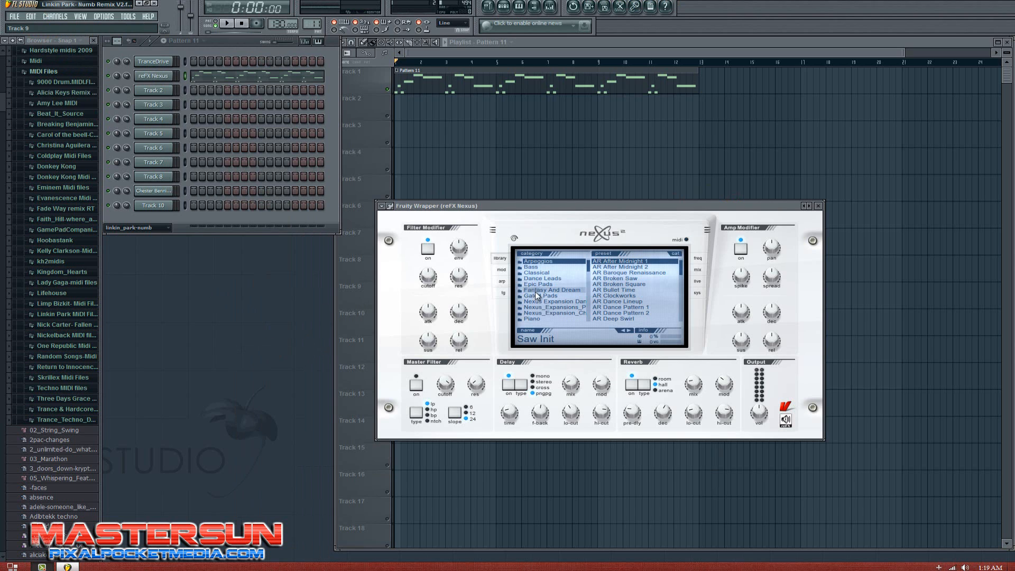
Step: Open the XP Guitars category in Nexus, load the GT Lead Guitar 3 preset and listen to the melody with it
scroll(556, 300, down, 5)
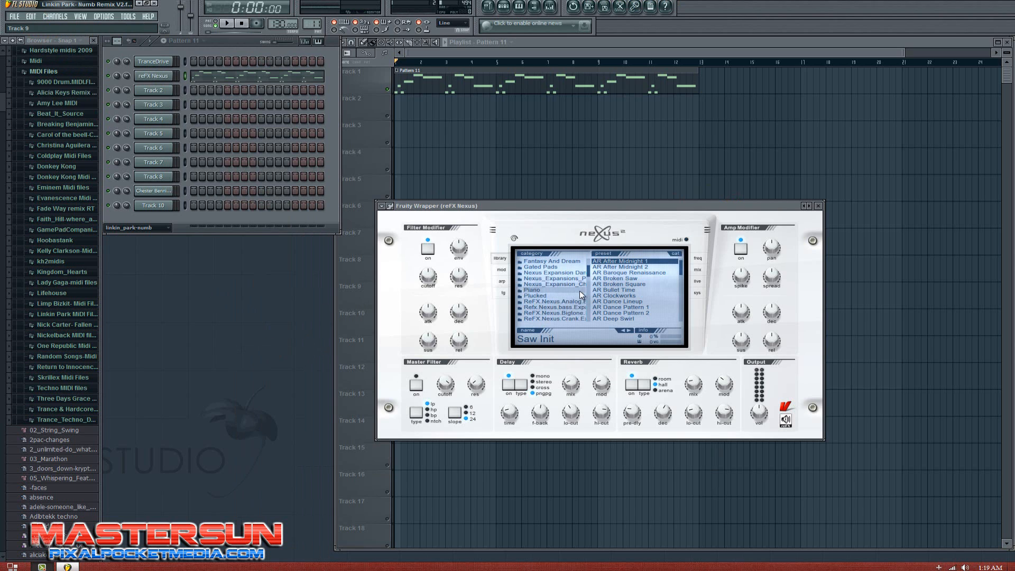
scroll(579, 291, down, 8)
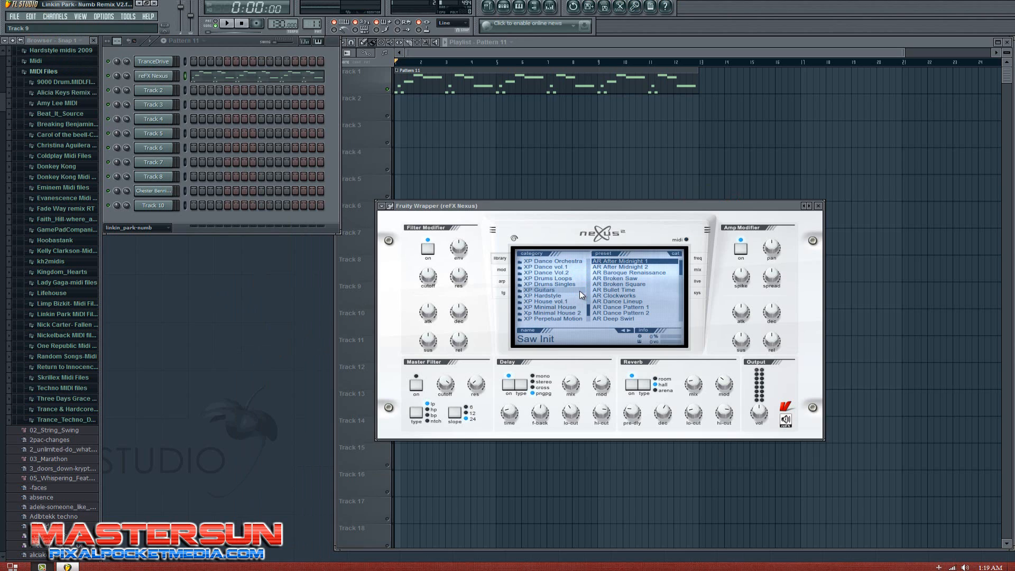
scroll(579, 290, down, 3)
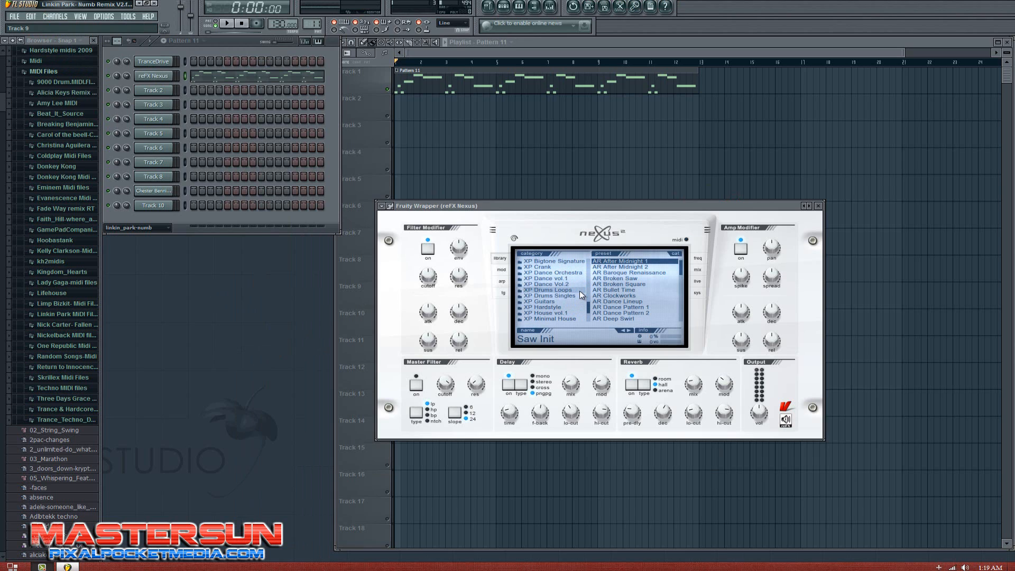
click(540, 302)
scroll(601, 299, down, 10)
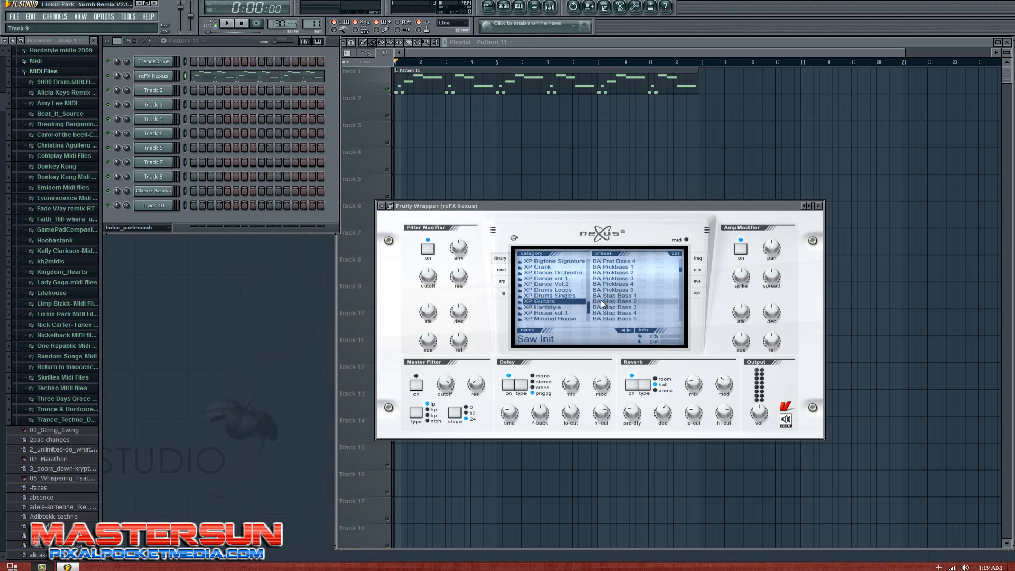
scroll(601, 299, down, 8)
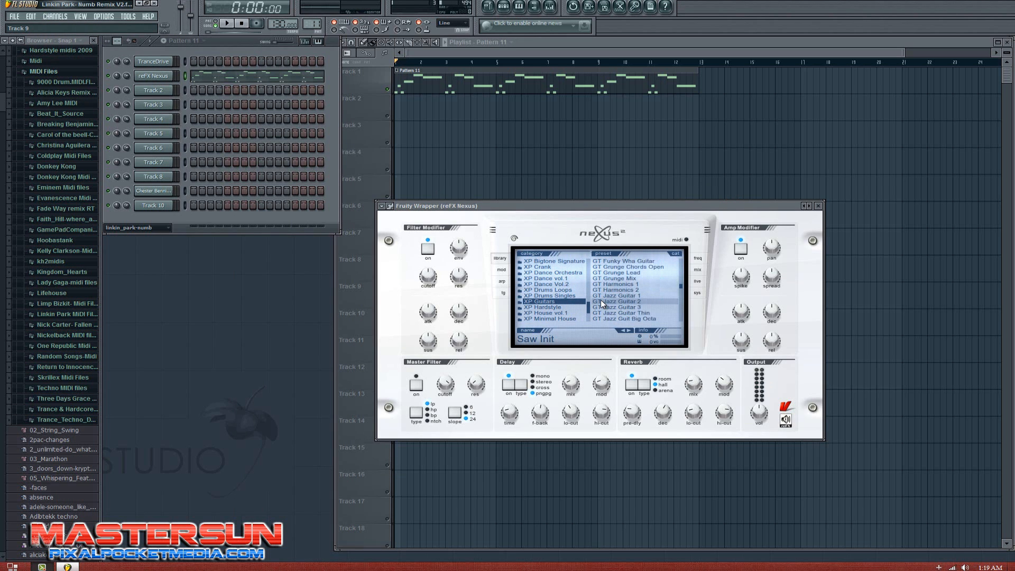
scroll(603, 302, down, 2)
click(611, 302)
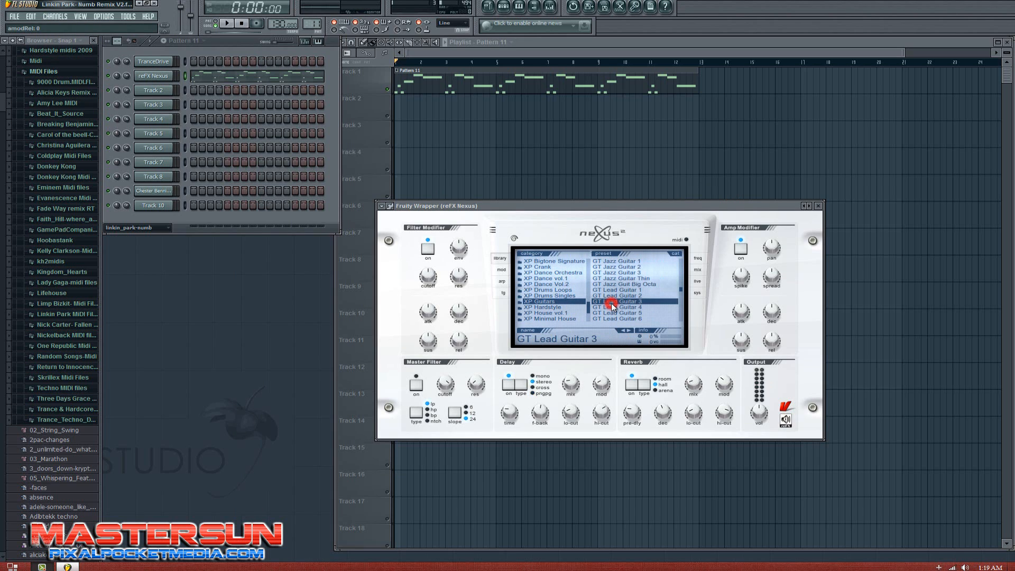
key(space)
key(space)
Step: Try the GT Lead Guitar 4, GT Lead Guitar 2 and GT Lead Guitar 1 presets, listening to the melody with each
click(611, 307)
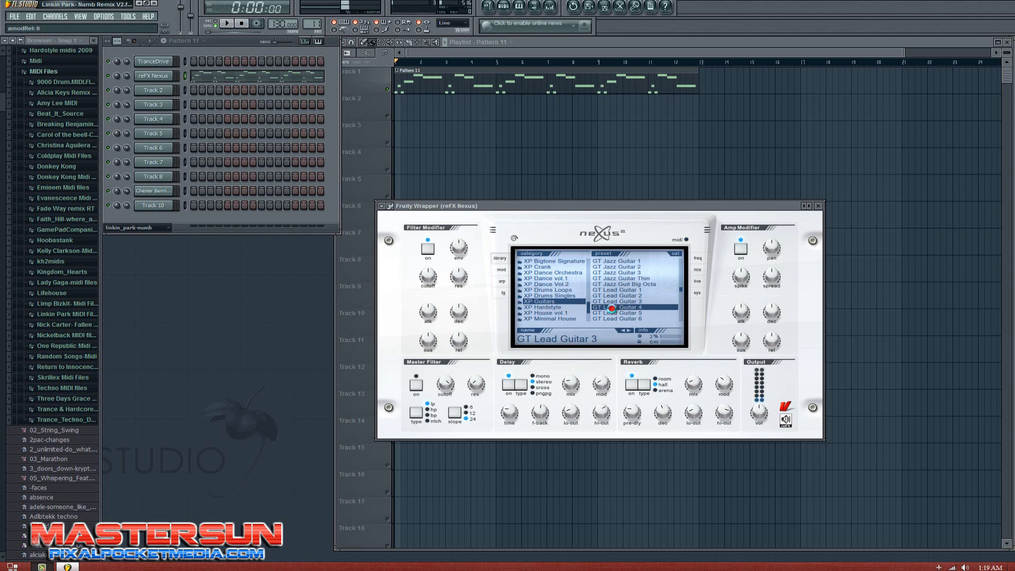
key(space)
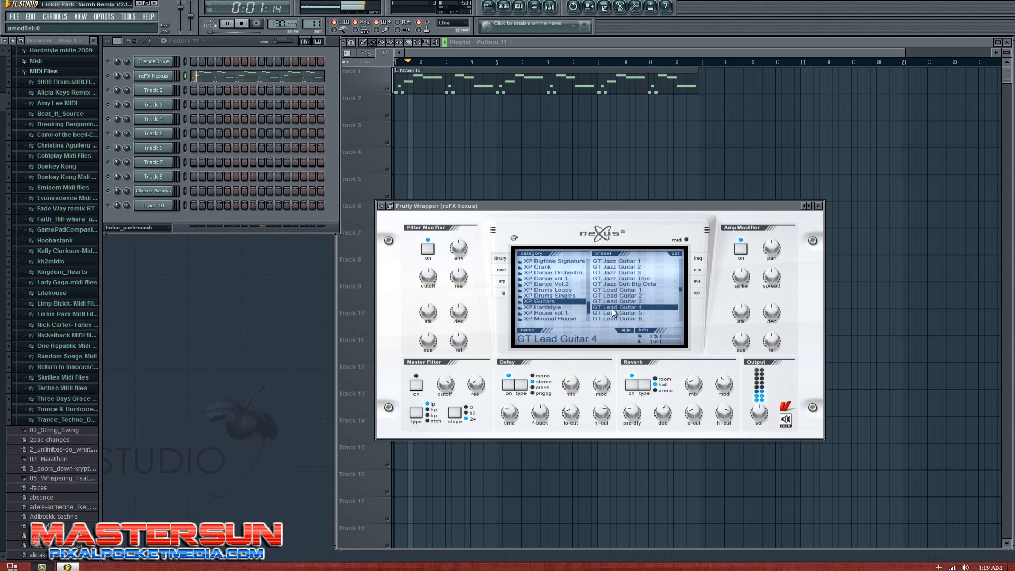
key(space)
click(619, 296)
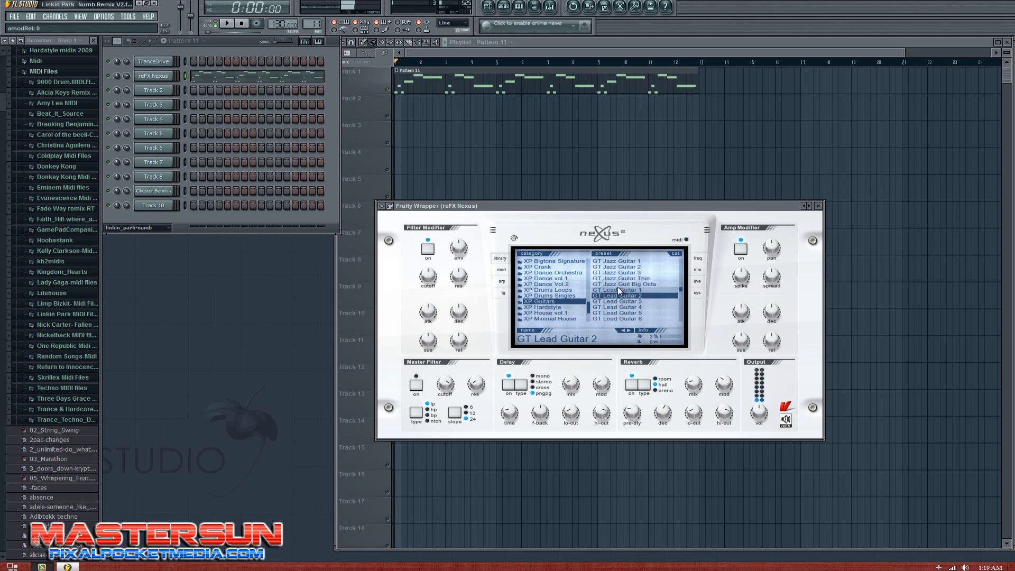
key(space)
click(617, 290)
key(space)
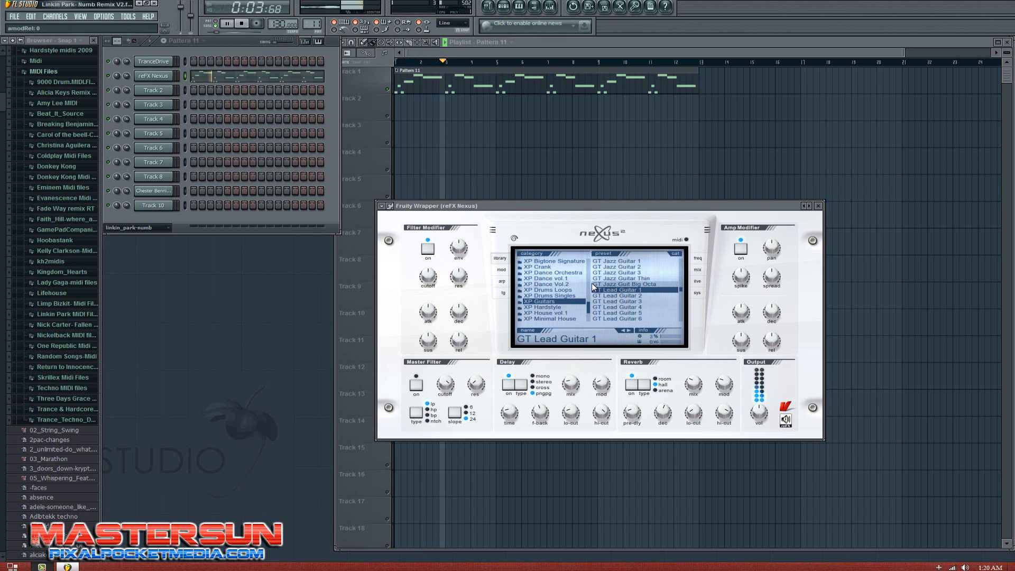
key(space)
Step: Try the GT Lead Guitar 5, 4 and 6 presets and listen to how the melody sounds
click(622, 313)
key(space)
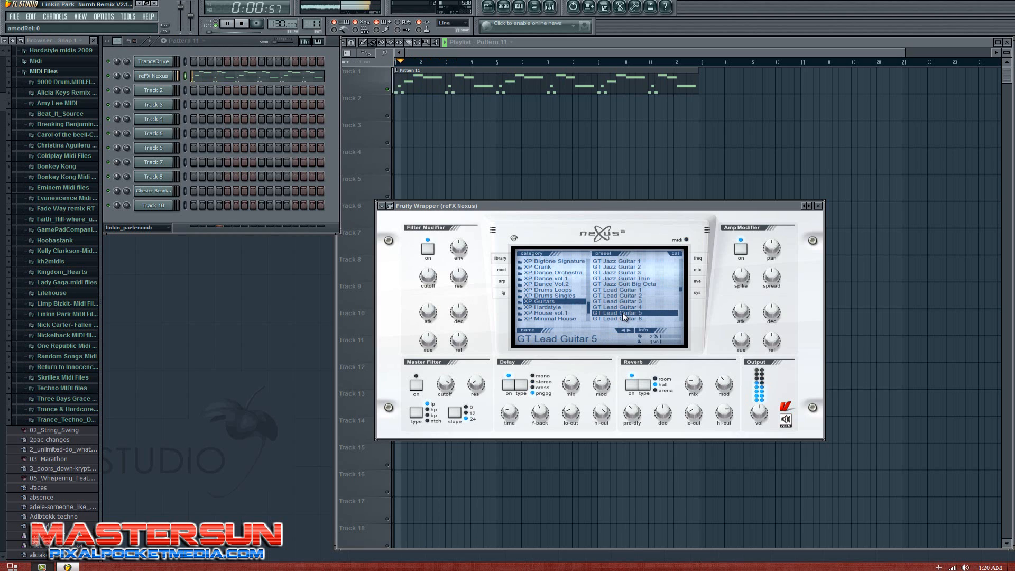
key(space)
key(Up)
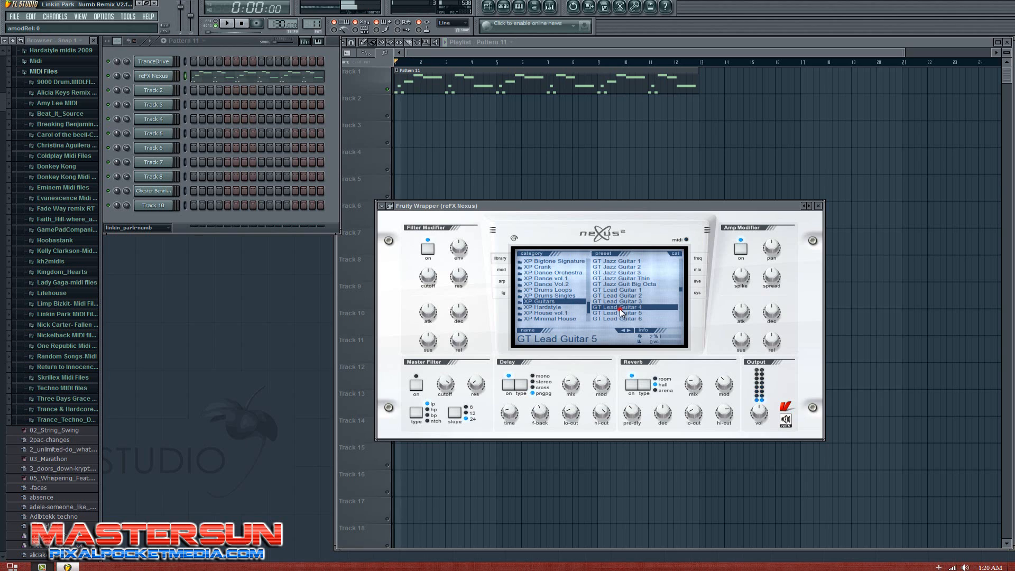
click(619, 318)
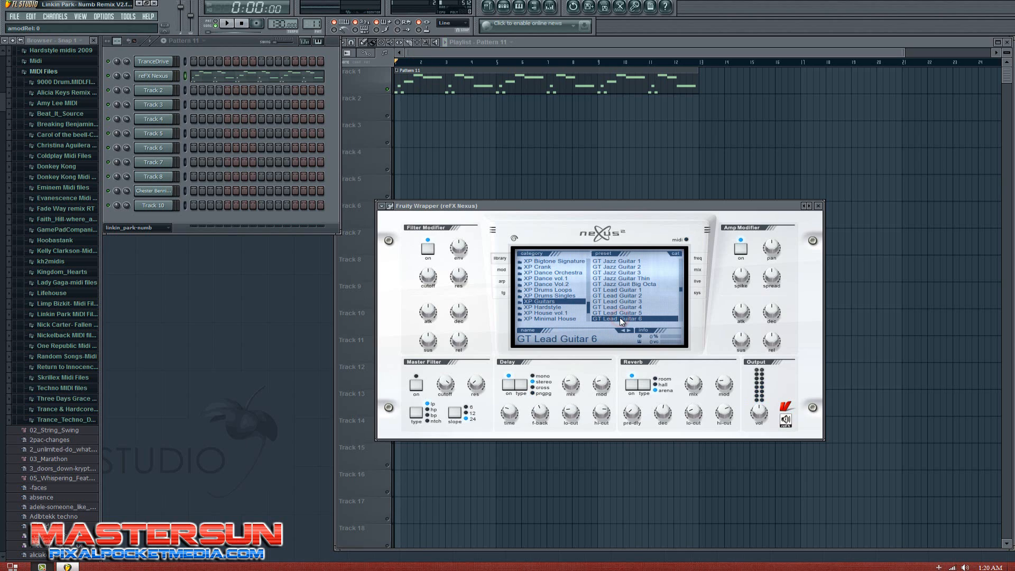
key(space)
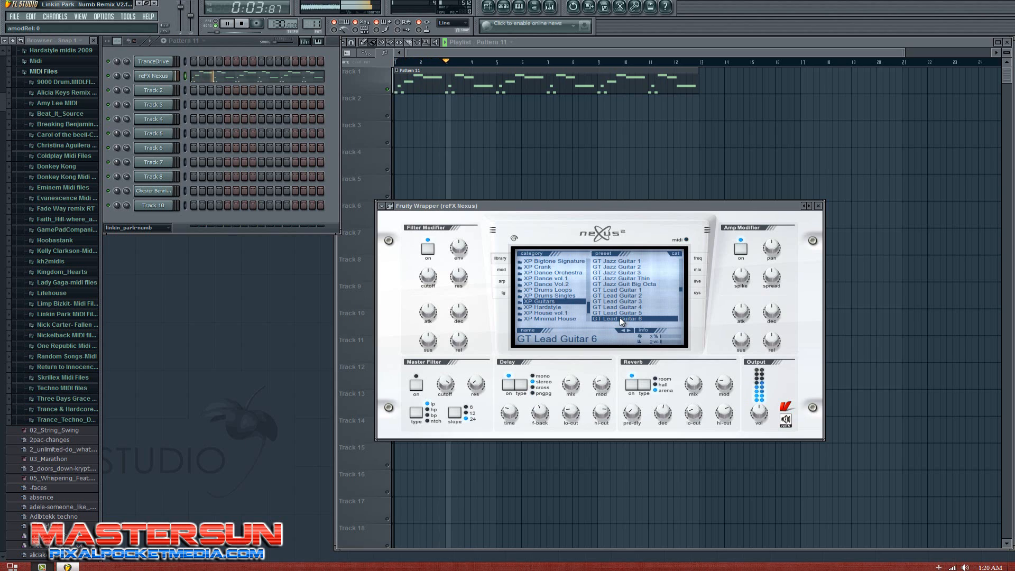
key(space)
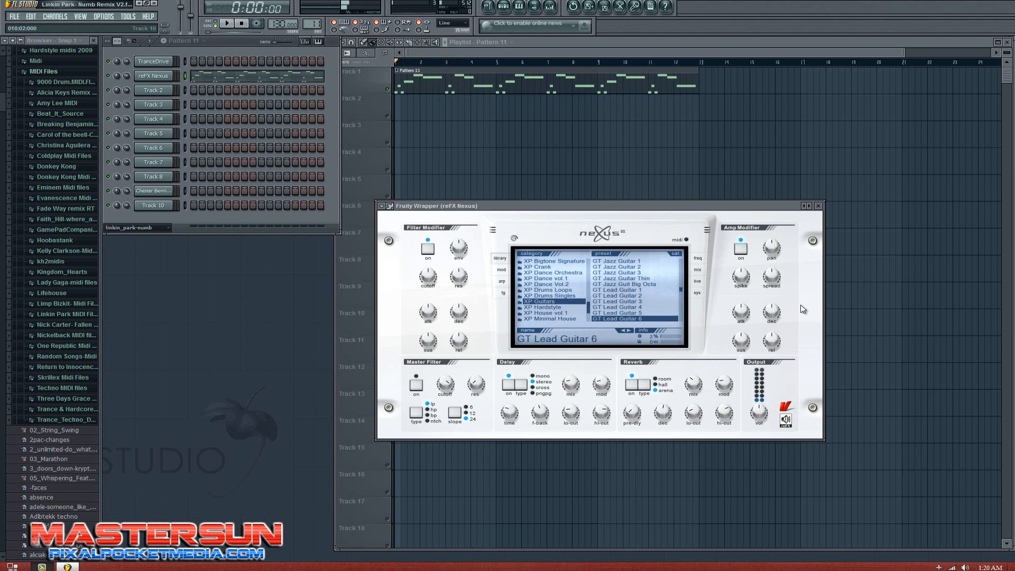
Step: Compare GT Lead Guitar 2 and GT Lead Guitar 1 again by playing the melody, ending on GT Lead Guitar 2
click(624, 295)
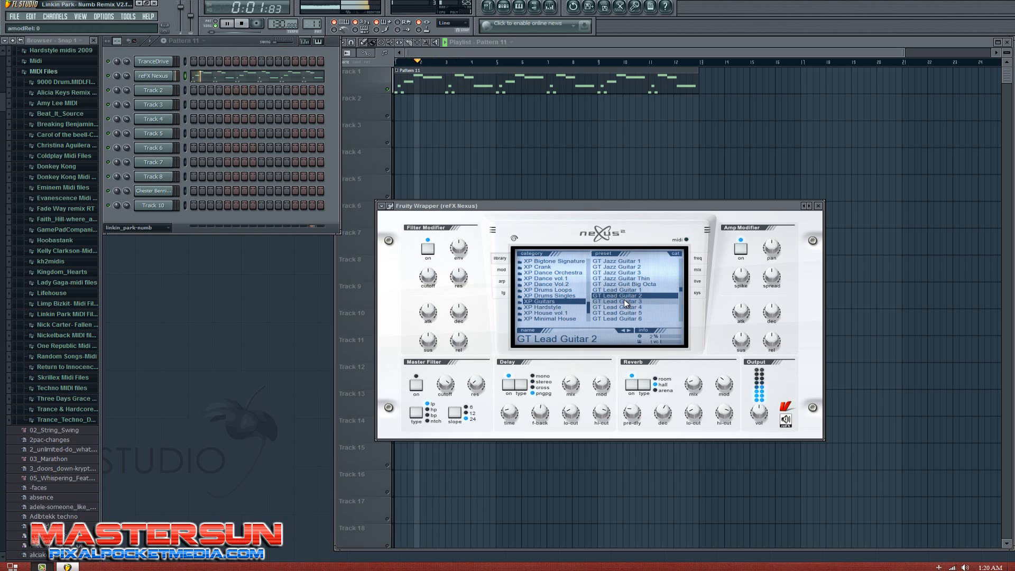
click(629, 291)
key(space)
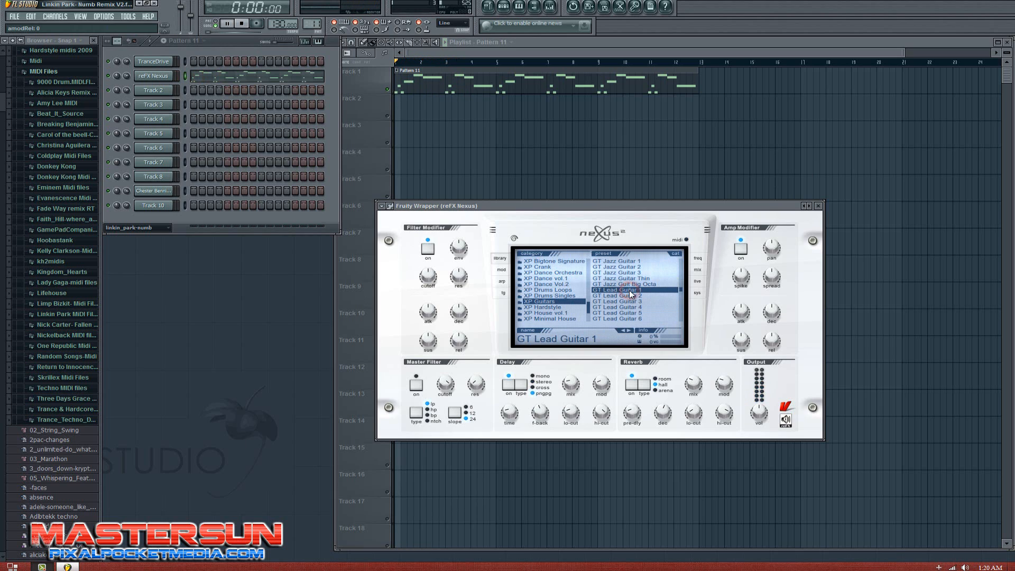
key(space)
click(631, 296)
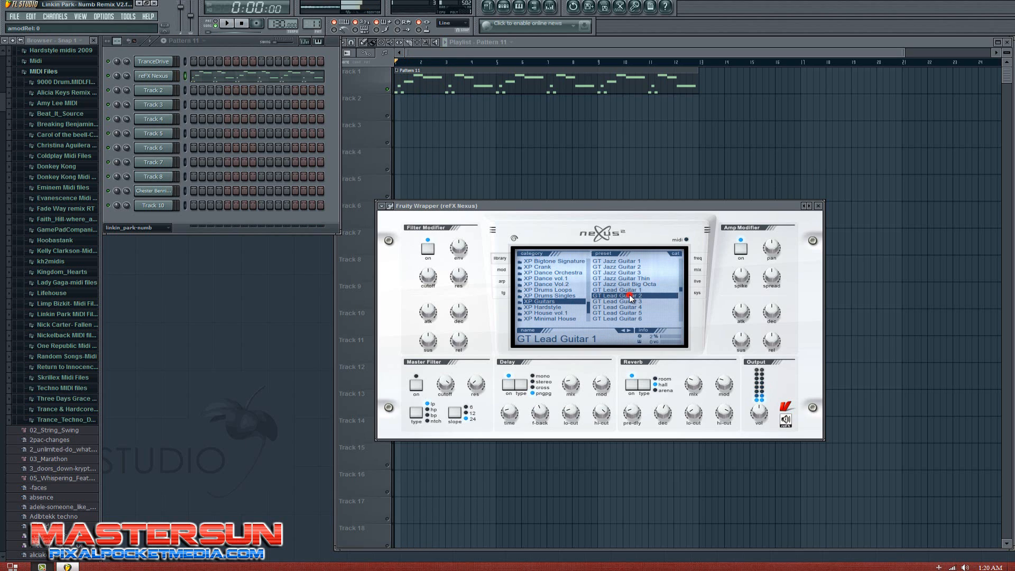
key(space)
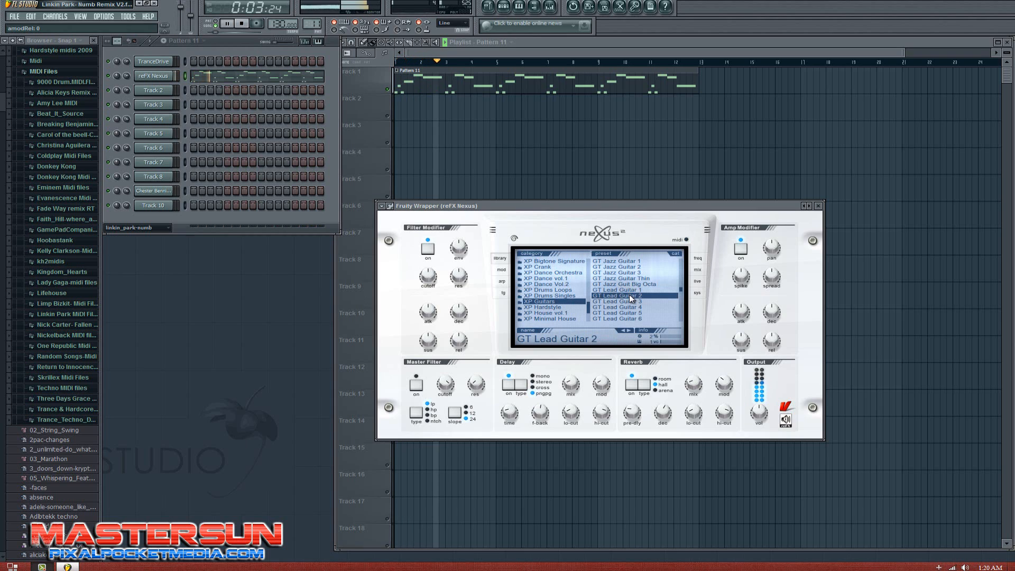
key(space)
Step: Load the GT Lead Guitar 4 preset, close the Nexus window and play the melody
click(641, 308)
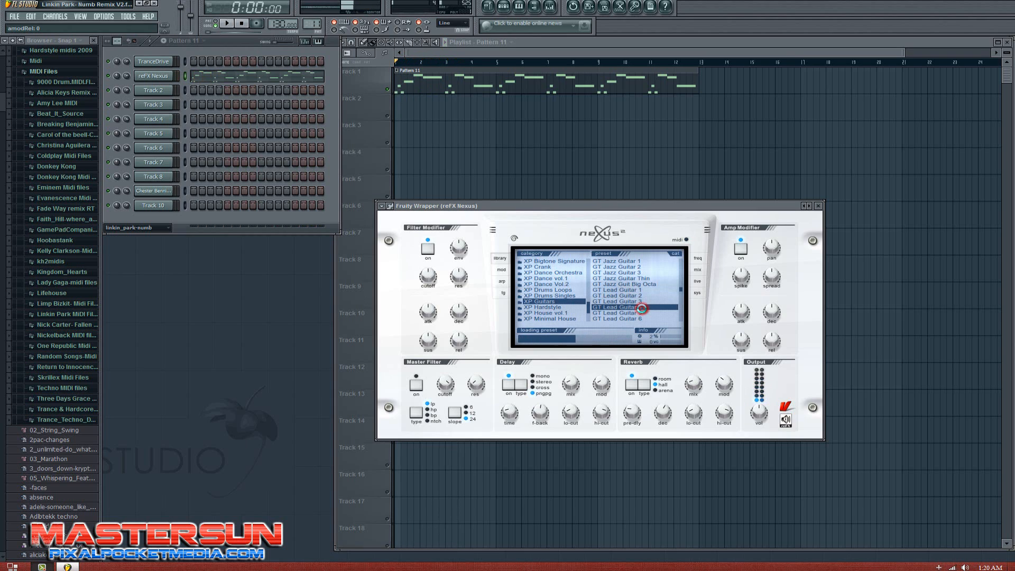
key(space)
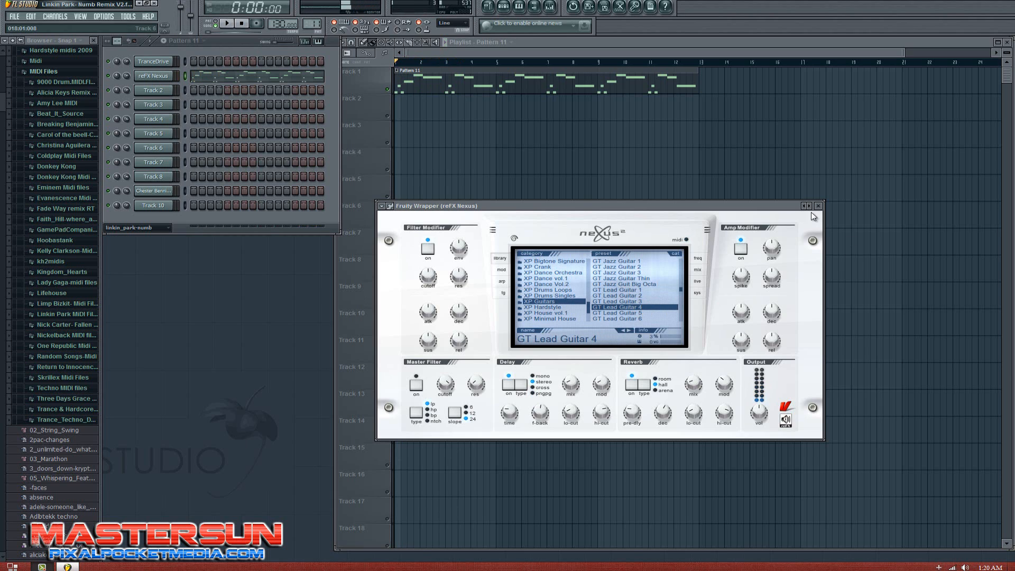
click(817, 206)
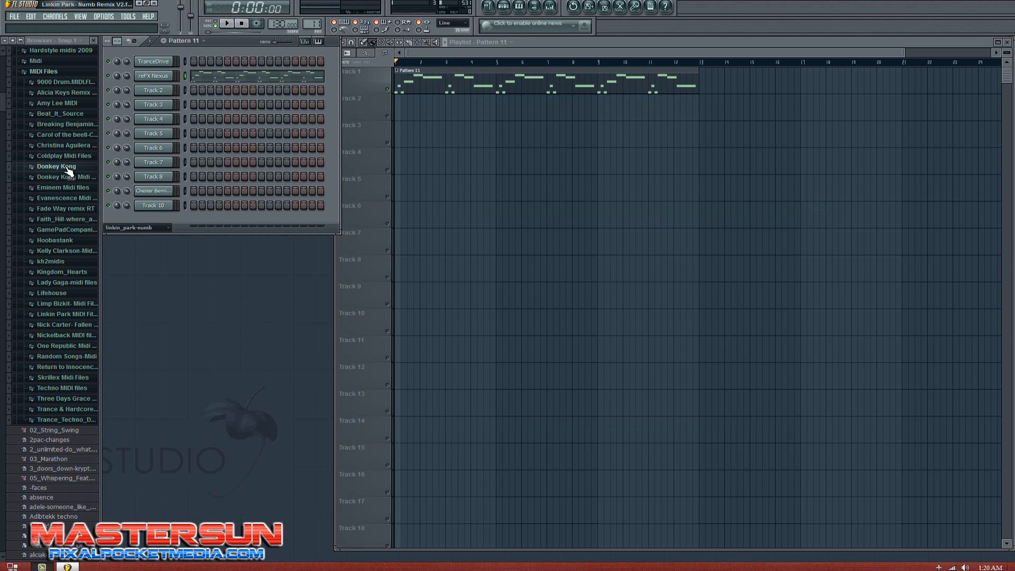
key(space)
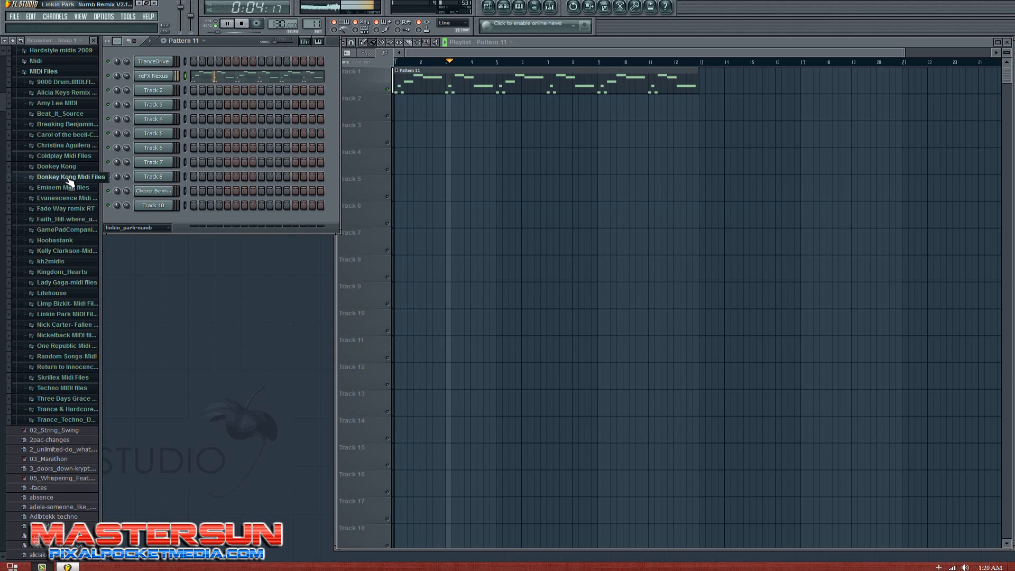
key(space)
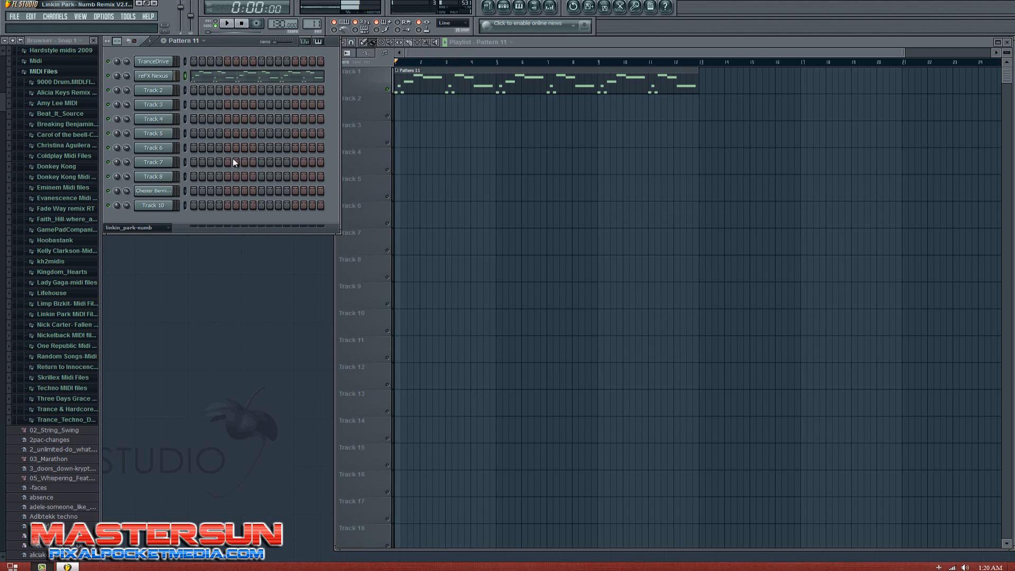
Step: Move the Pattern 11 clip on Track 1 to bar 13 and play from just before it
drag(433, 71, 759, 72)
drag(417, 52, 347, 62)
key(space)
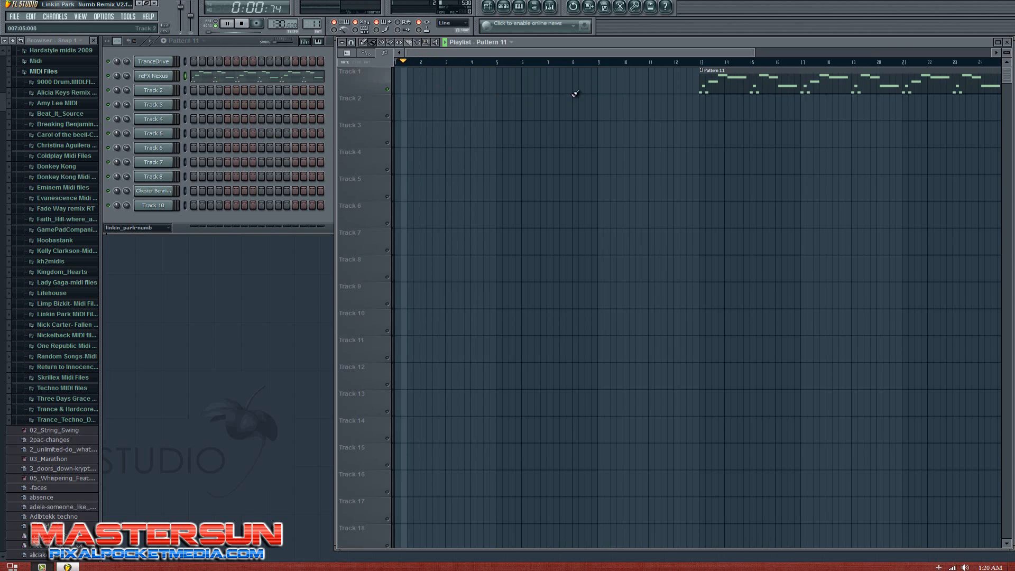
click(689, 63)
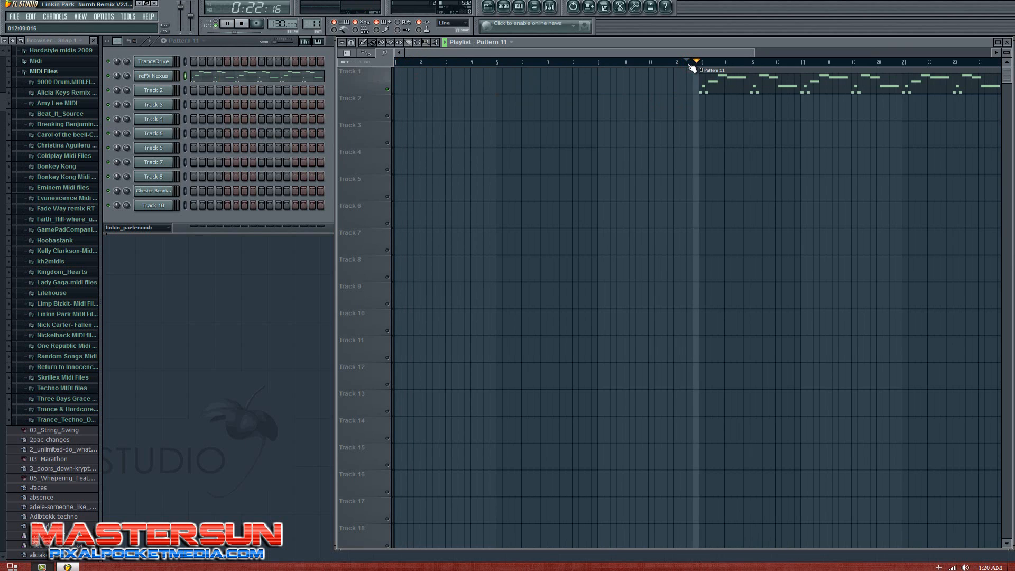
key(space)
Step: Move the Pattern 11 clip back to bar 9 and listen from just before its start
drag(722, 82, 621, 89)
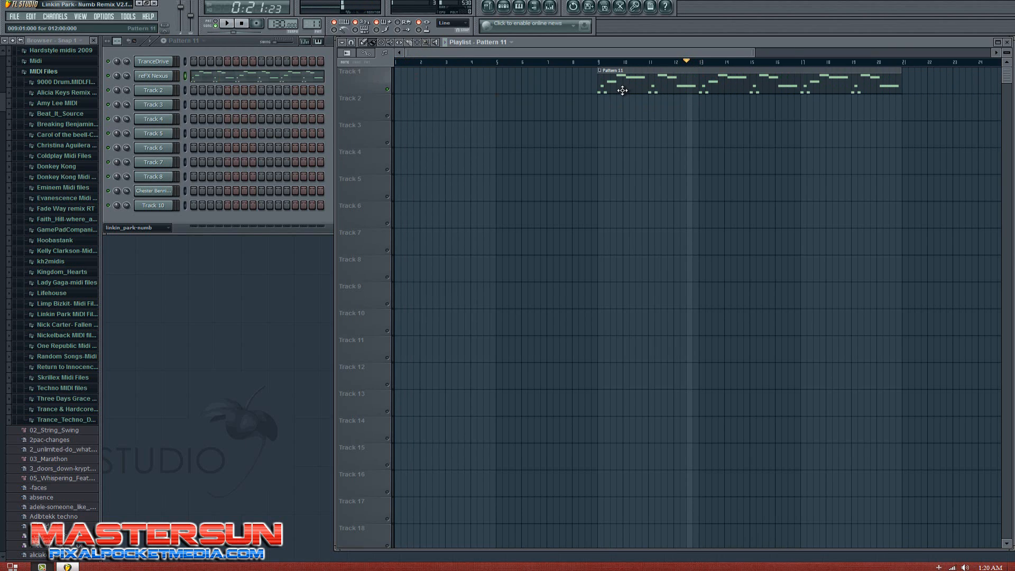
click(595, 63)
key(space)
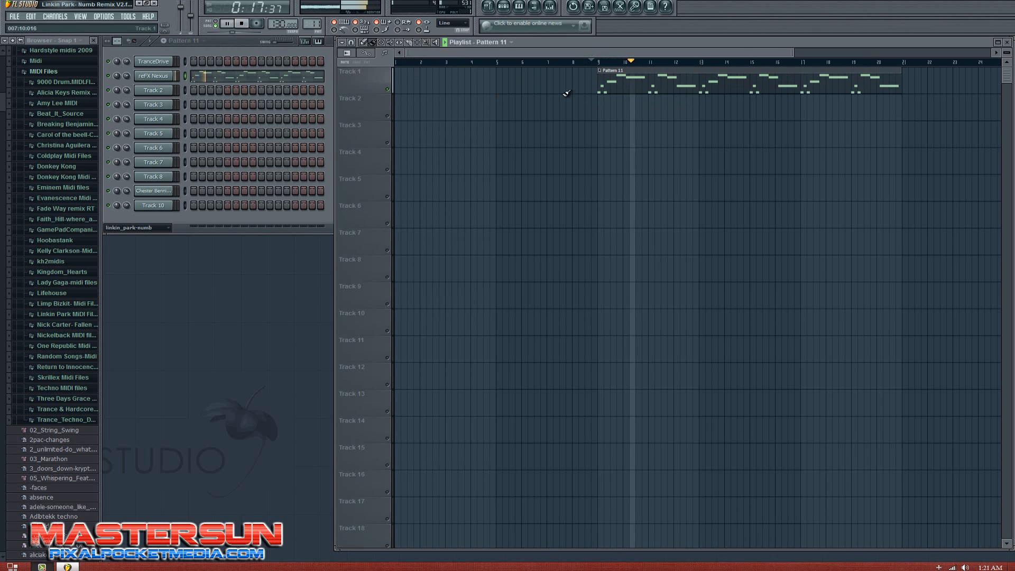
key(space)
Step: Return the Pattern 11 clip to bar 13 and listen to the lead-in and opening notes
drag(618, 74, 719, 78)
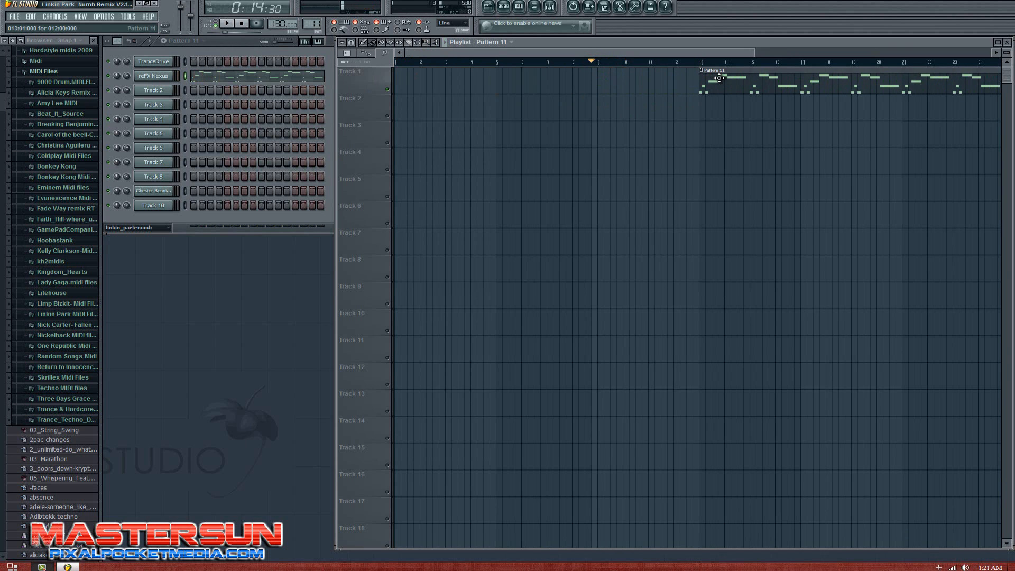
key(space)
click(696, 63)
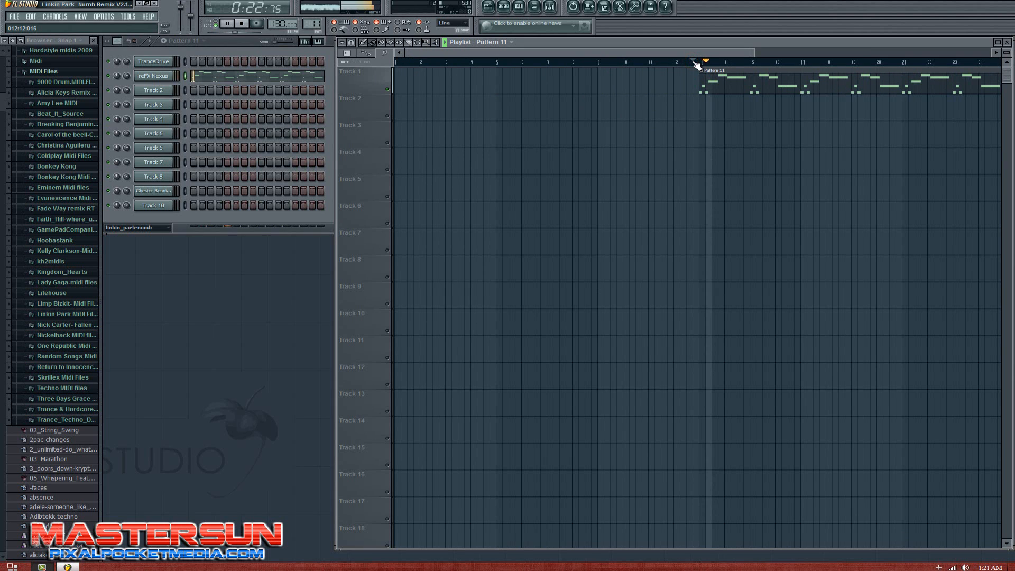
key(space)
Step: Shift the Pattern 11 clip on Track 1 to bar 17 and play the song from just before it
drag(674, 54, 754, 60)
drag(594, 80, 719, 81)
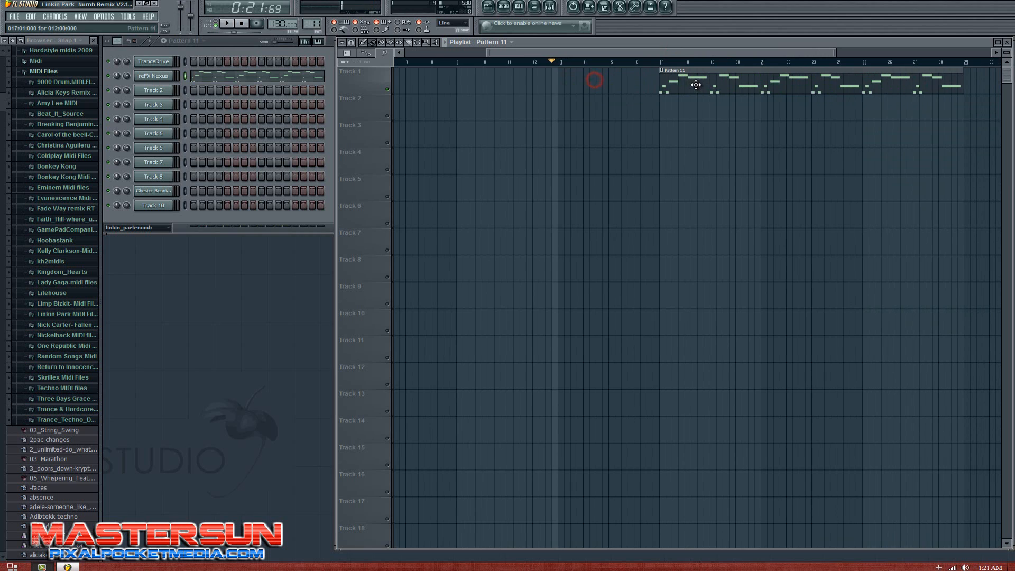
key(space)
click(656, 62)
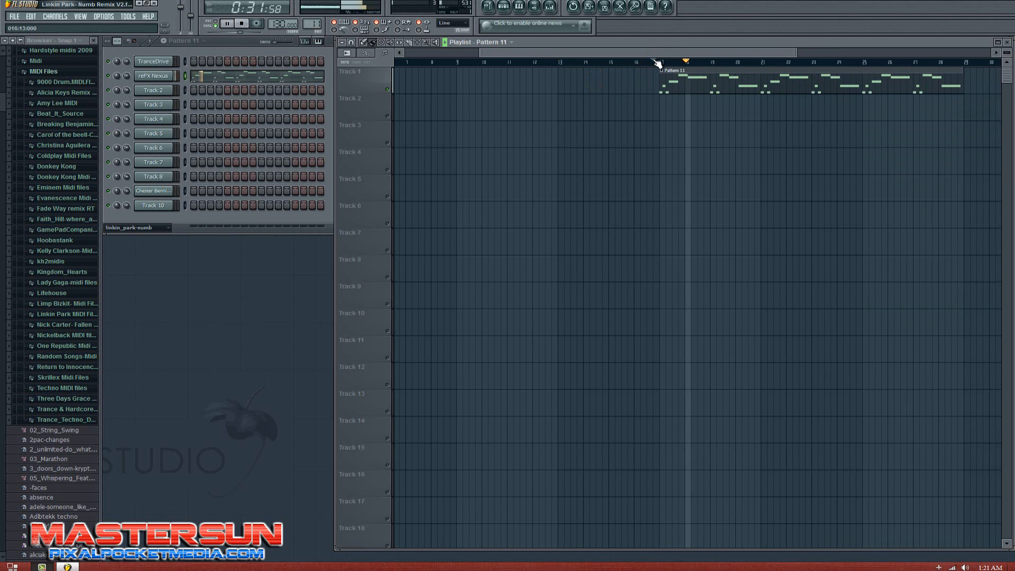
Step: Replay the opening of the Pattern 11 clip from just before bar 17
key(space)
key(space)
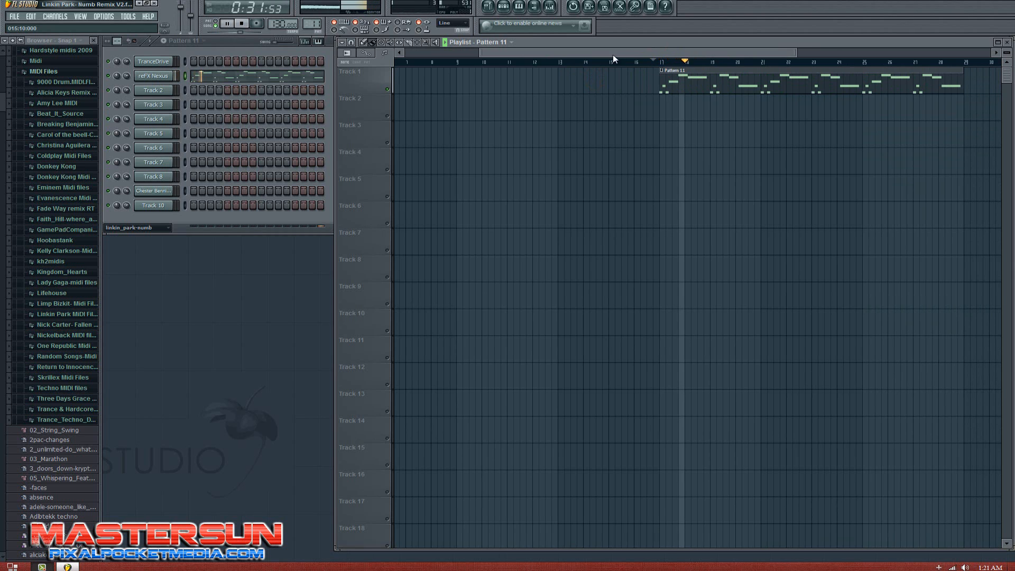
key(space)
Step: Rename Track 1 in the playlist as "Numb intro"
drag(573, 55, 383, 55)
drag(545, 85, 449, 101)
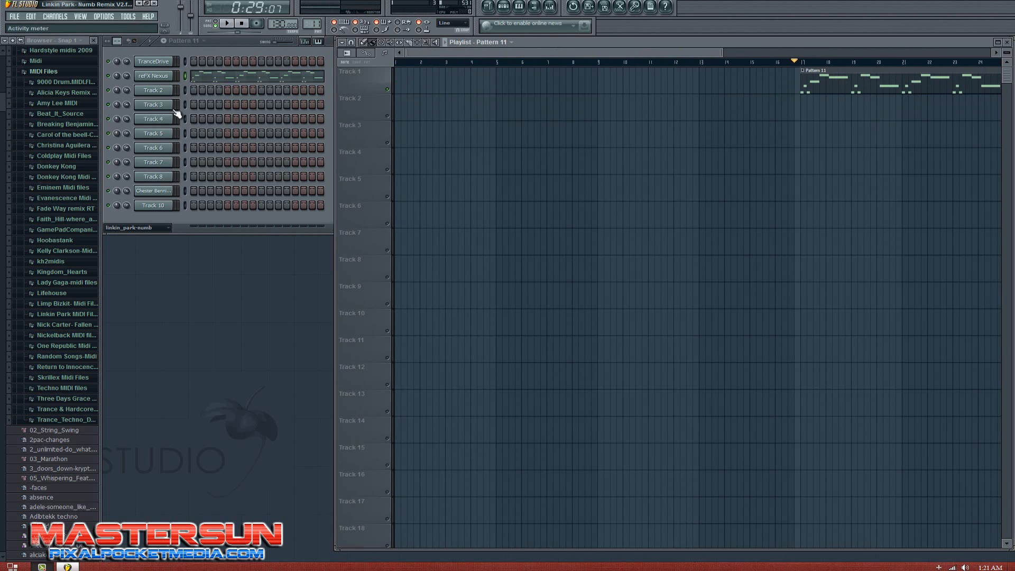
right_click(356, 77)
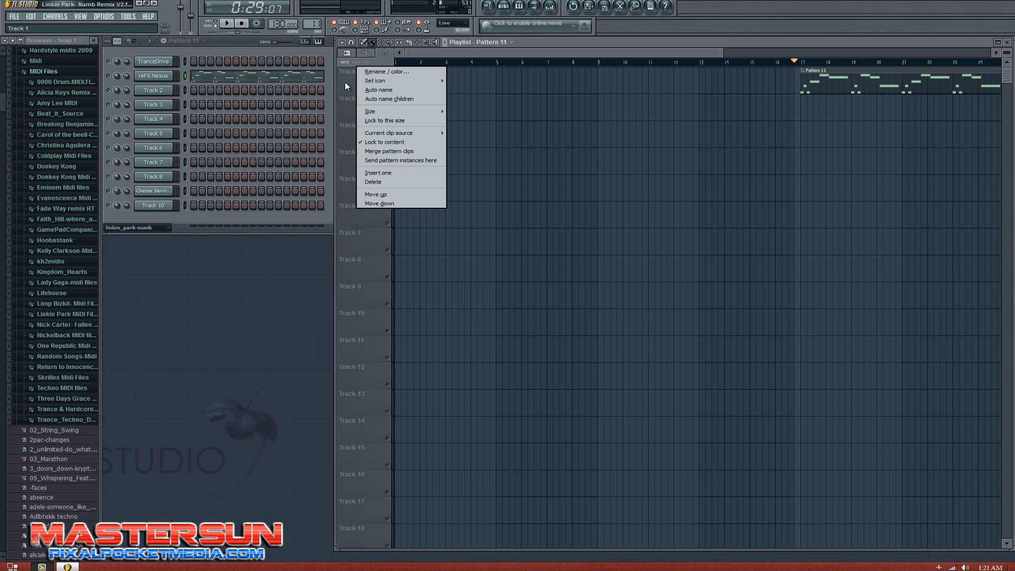
click(347, 78)
click(229, 79)
click(357, 74)
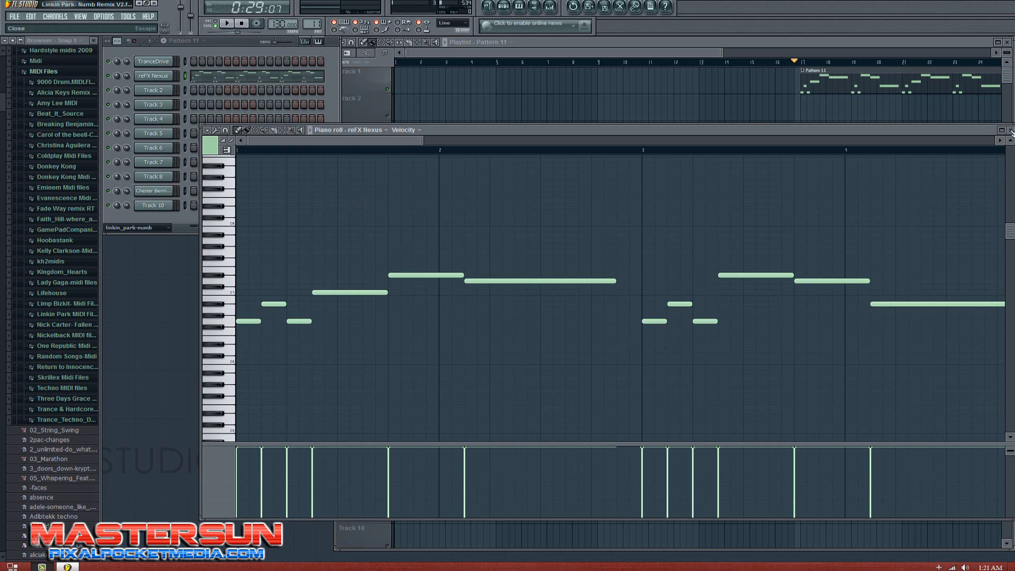
click(1011, 131)
right_click(366, 73)
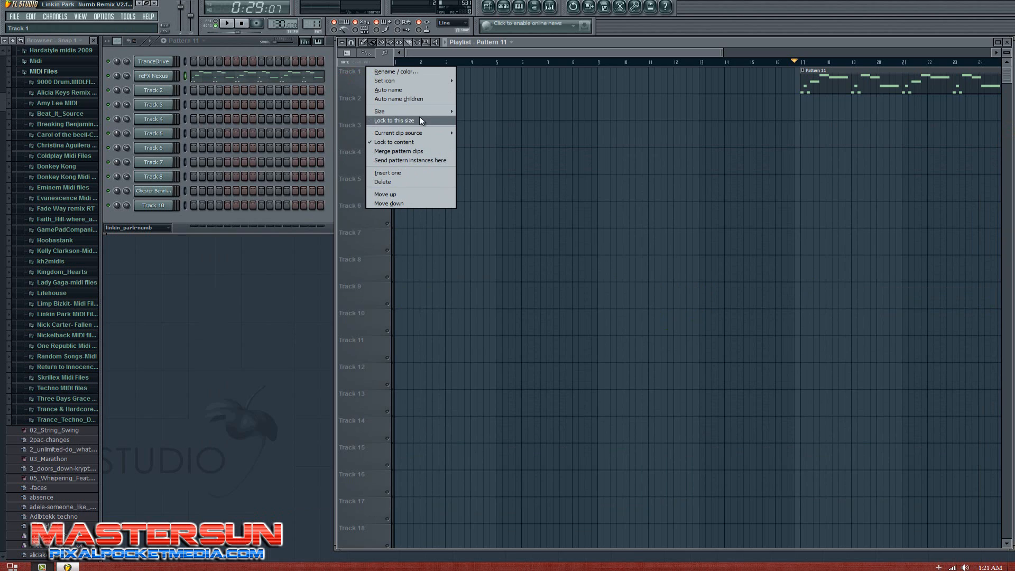
click(424, 70)
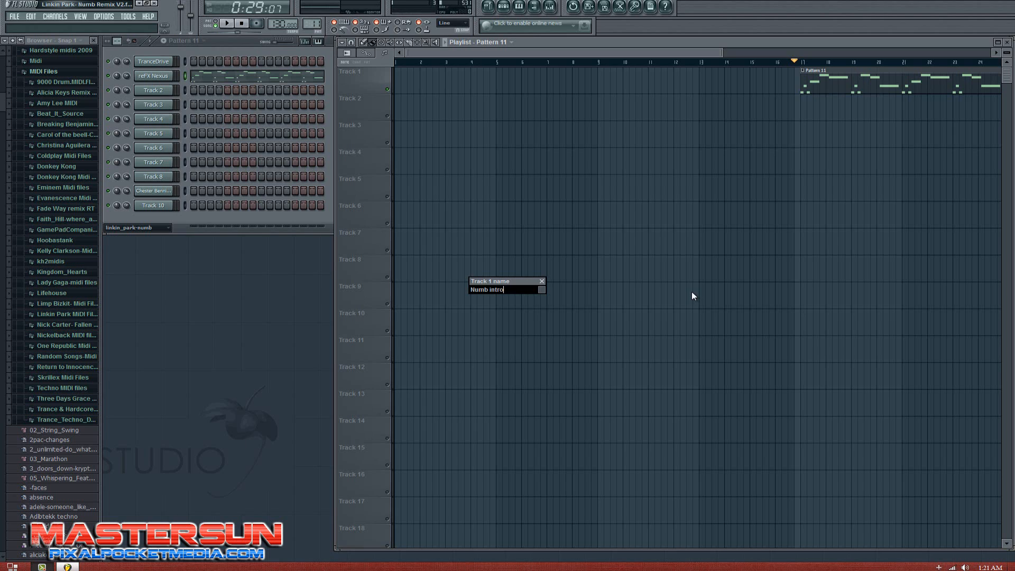
key(Return)
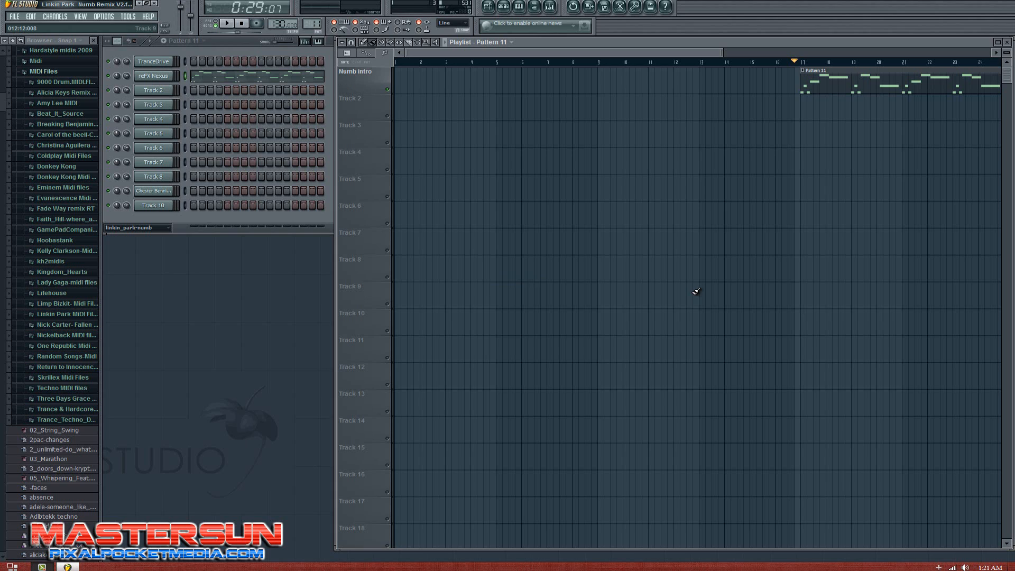
Step: Listen to the Pattern 11 clip from just before bar 17 and return the song position to the start
key(space)
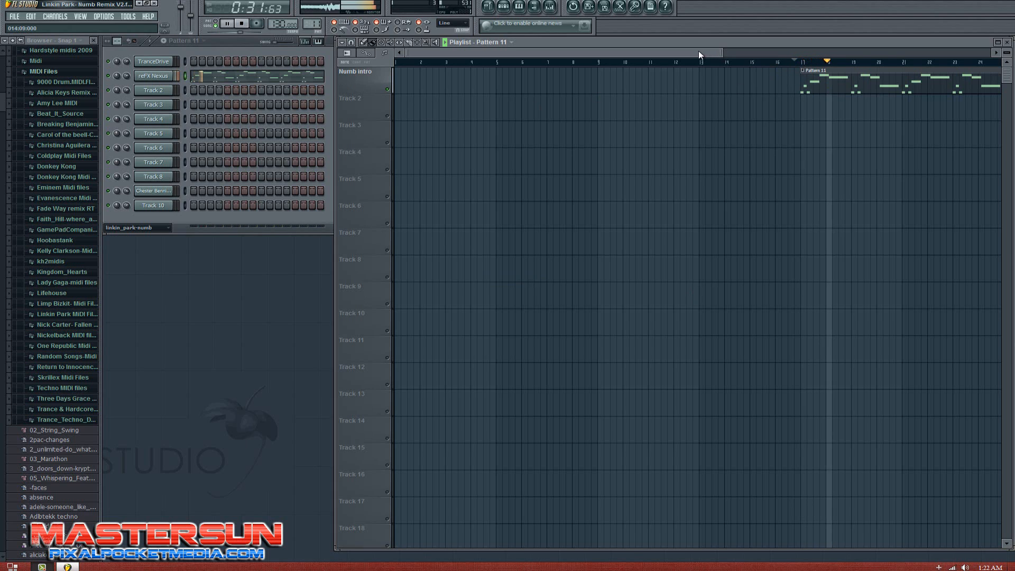
drag(695, 52, 734, 53)
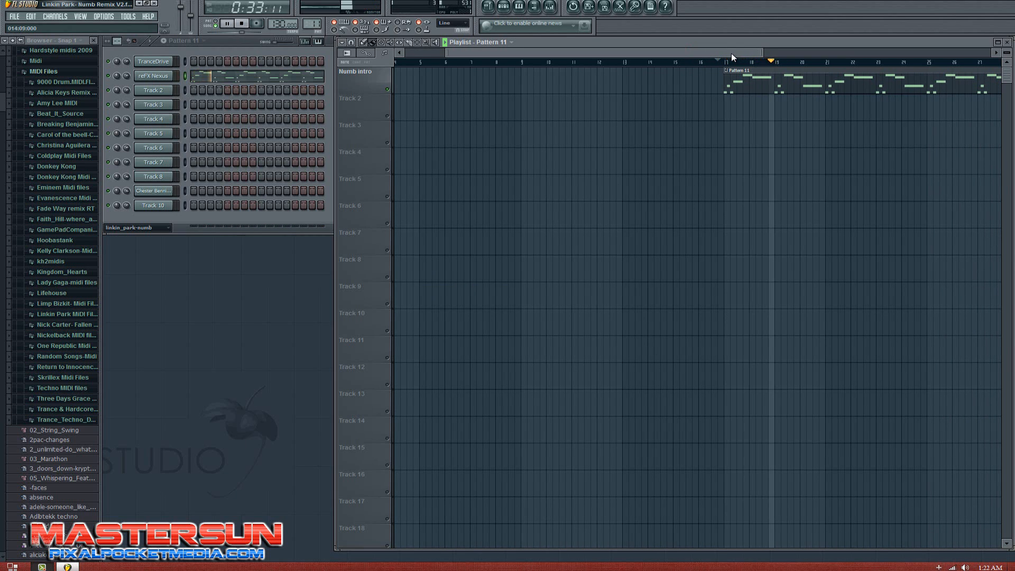
drag(701, 53, 785, 55)
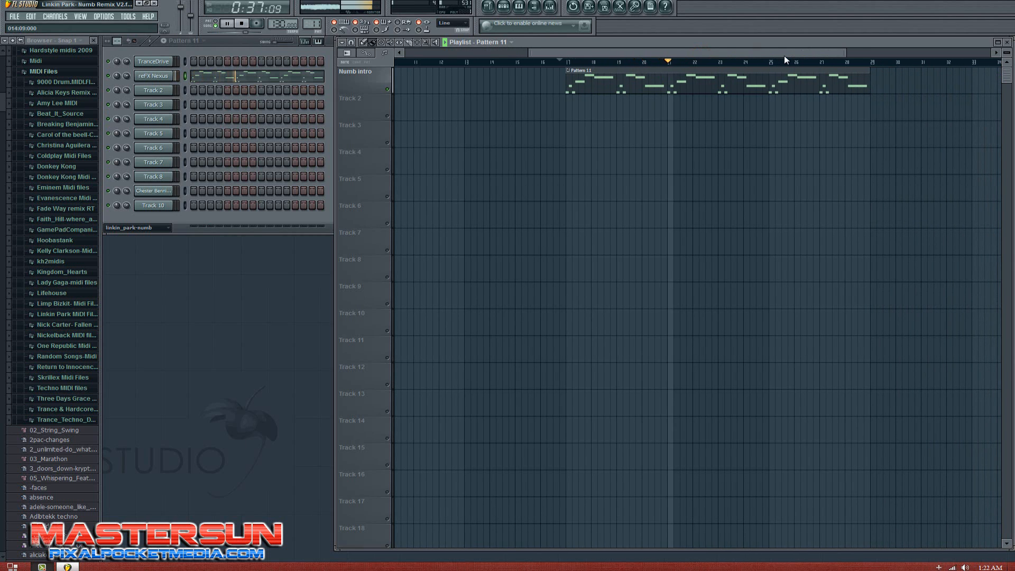
drag(784, 56, 408, 78)
key(space)
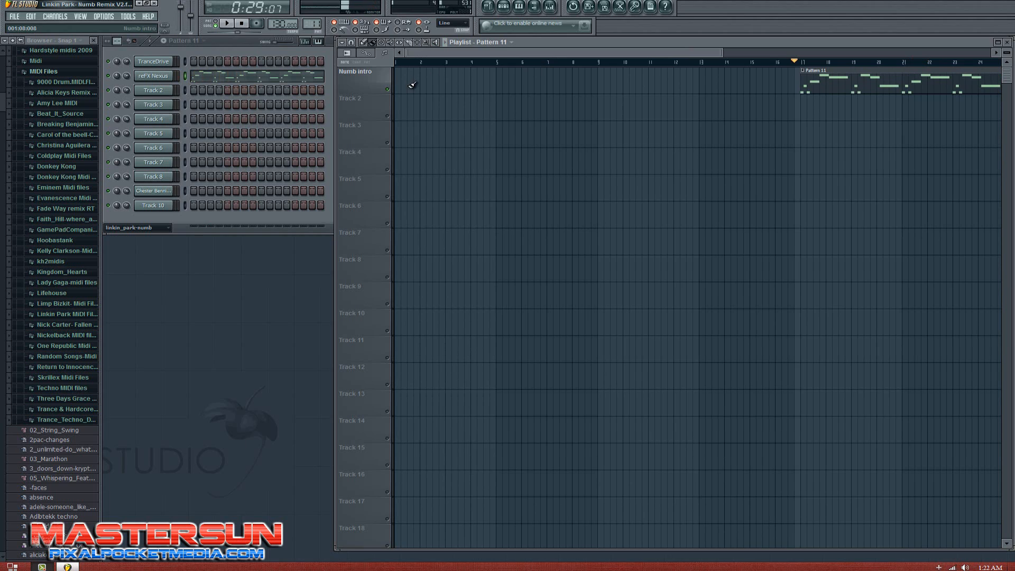
click(399, 63)
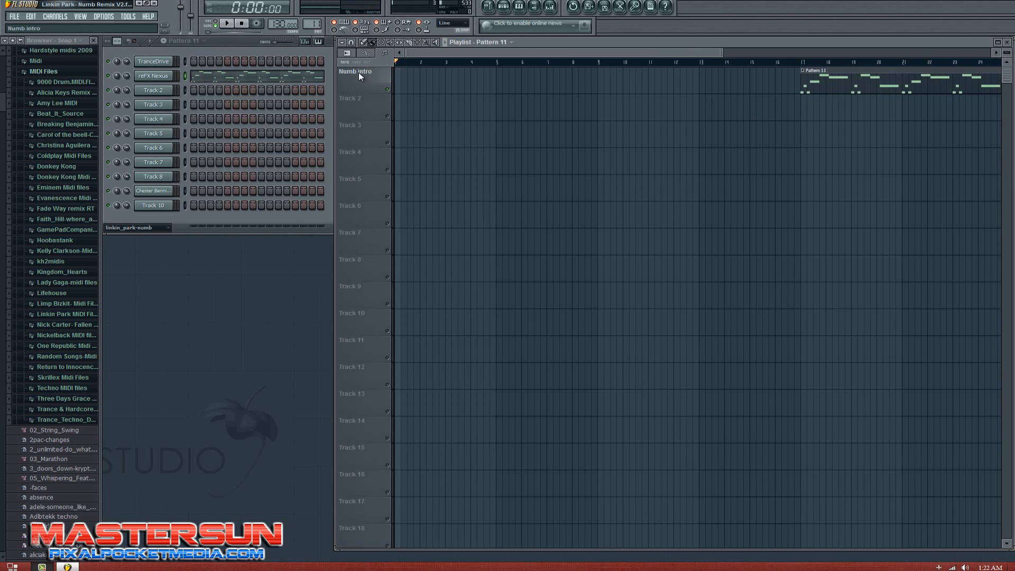
Step: Extend the Numb intro track's name to "Numb intro Pat11"
right_click(362, 74)
click(388, 78)
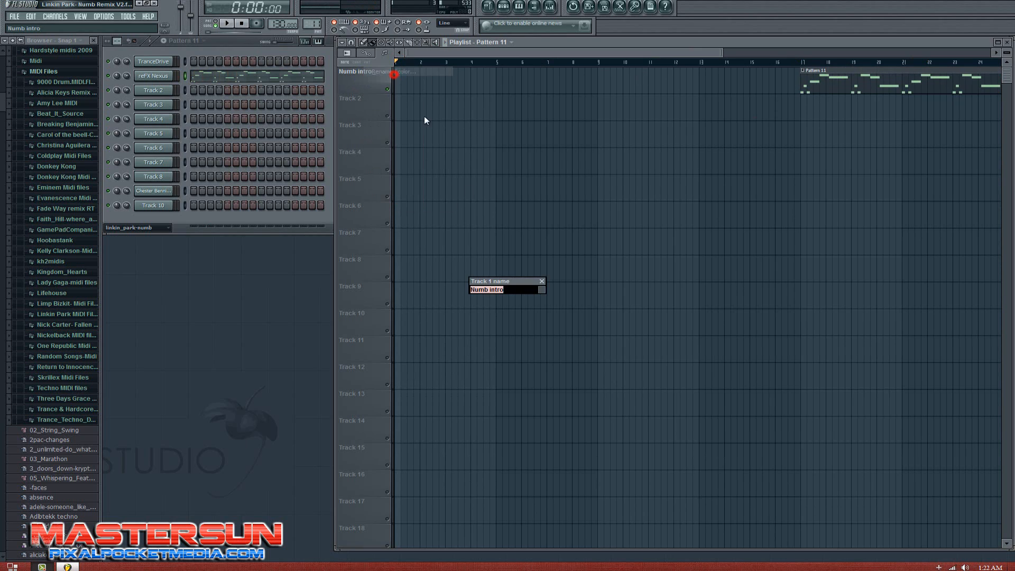
click(518, 290)
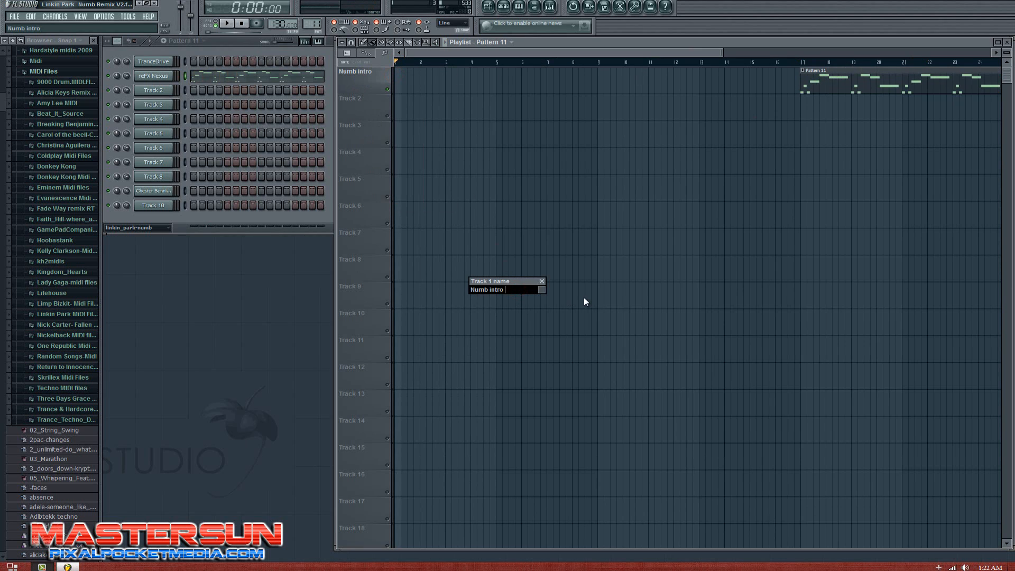
text(Pat11)
key(Return)
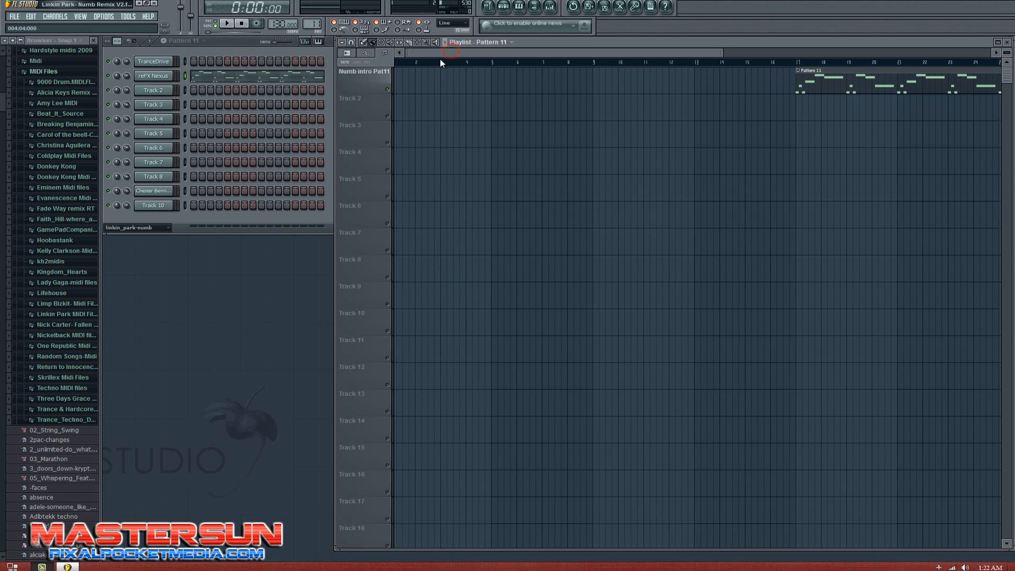
Step: Move the Numb intro Pat11 track down one position and switch to Pattern 12
right_click(360, 79)
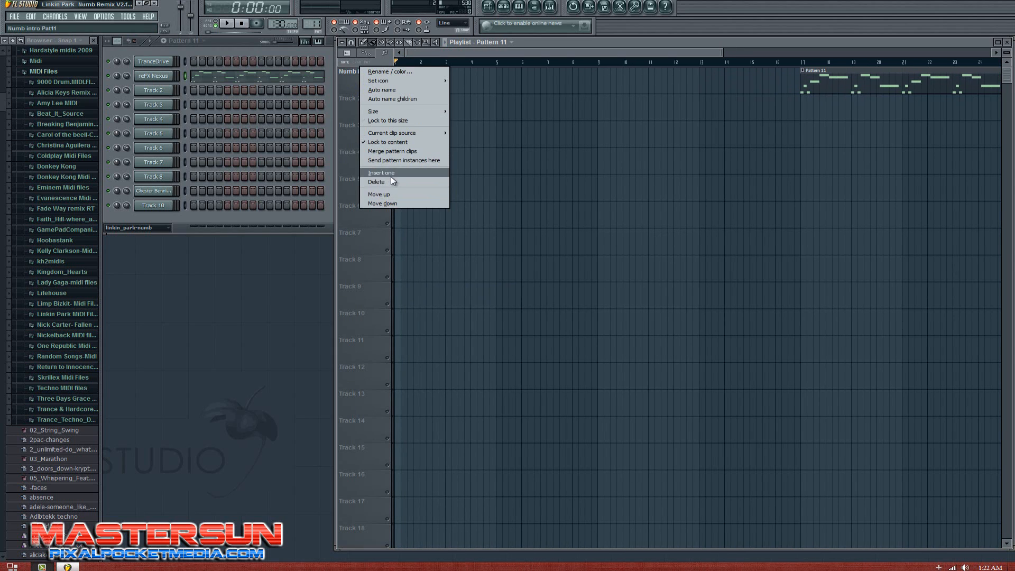
click(394, 203)
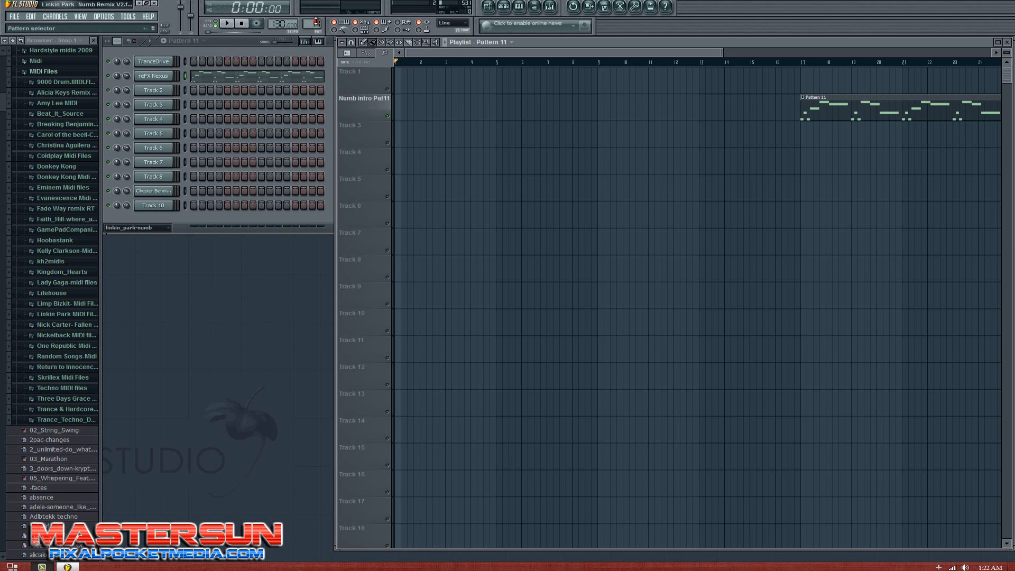
scroll(323, 21, up, 1)
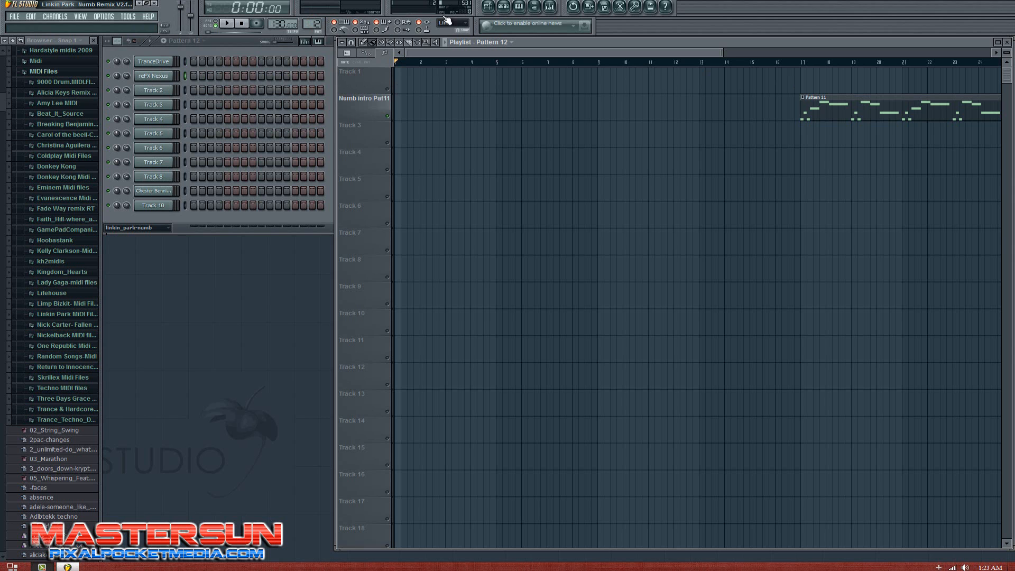
drag(449, 54, 367, 55)
drag(434, 48, 379, 61)
click(16, 17)
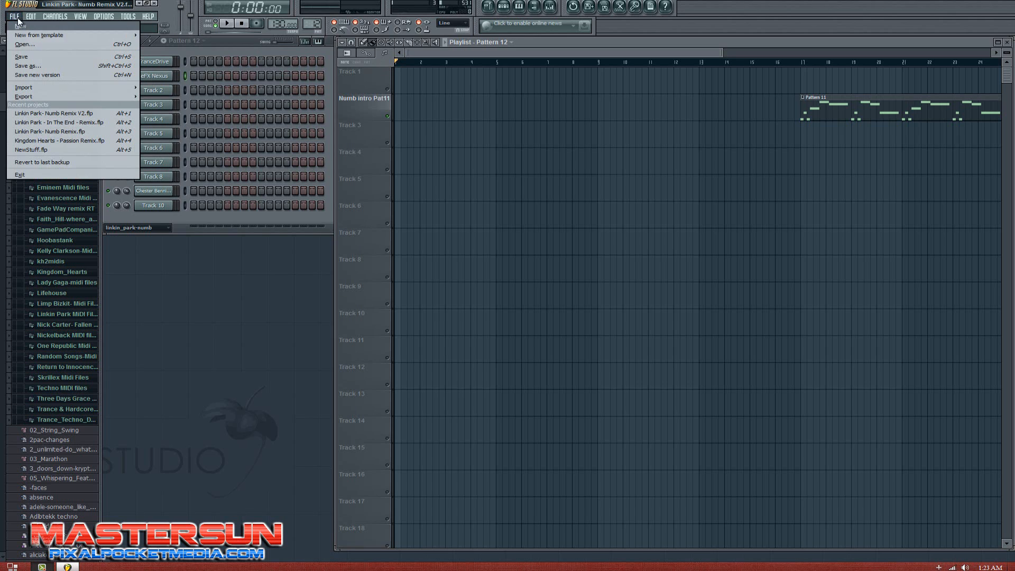
click(17, 18)
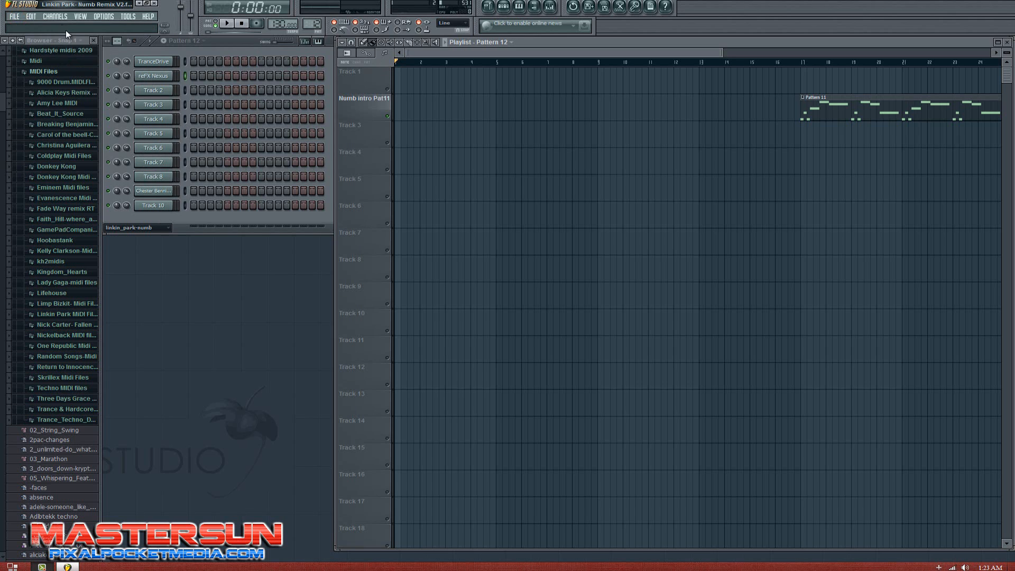
Step: Add a Sytrus channel, audition a couple of notes on its keyboard and close the plugin window
click(50, 16)
mouse_move(66, 25)
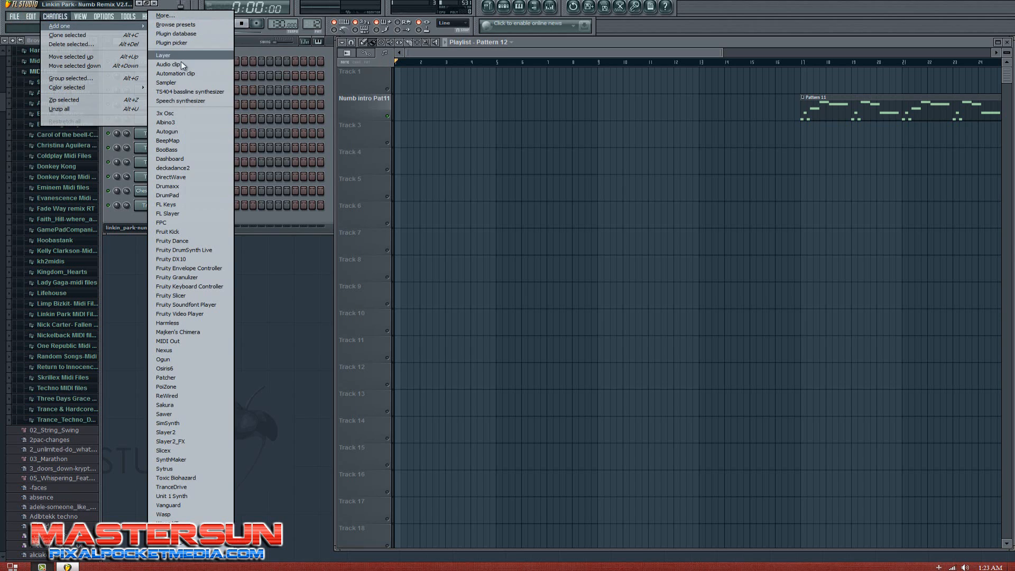
click(193, 469)
click(349, 464)
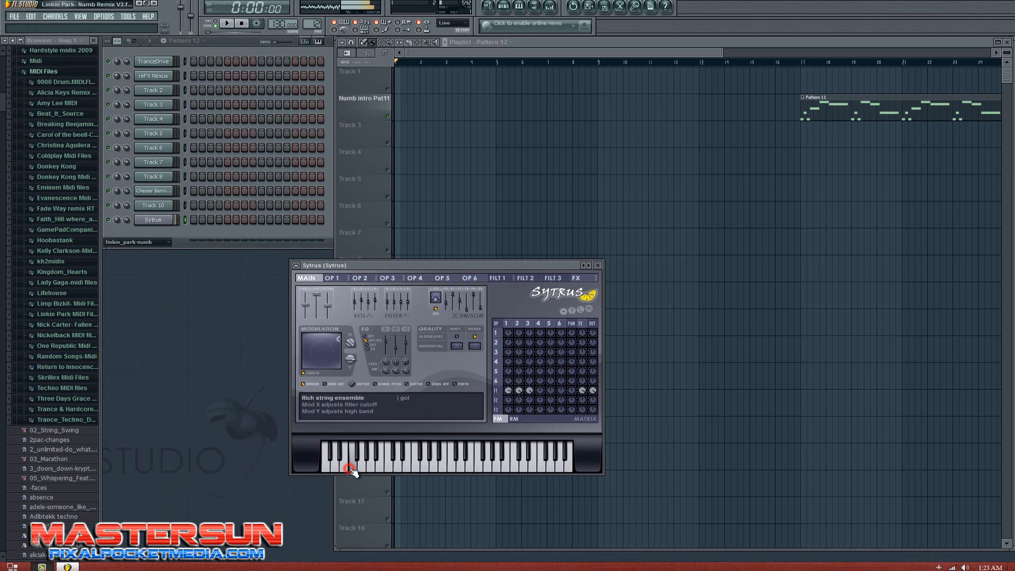
click(419, 469)
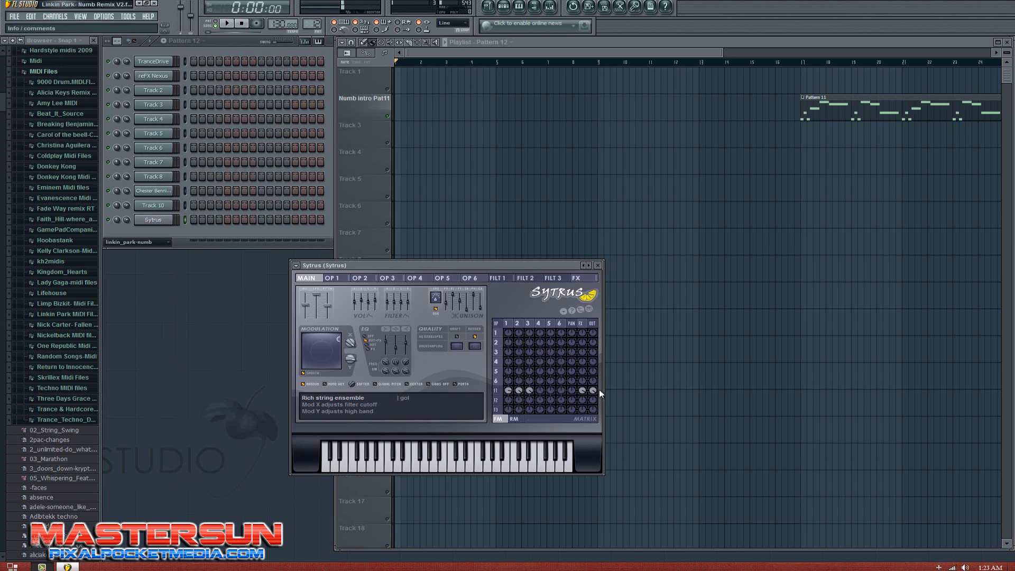
click(598, 265)
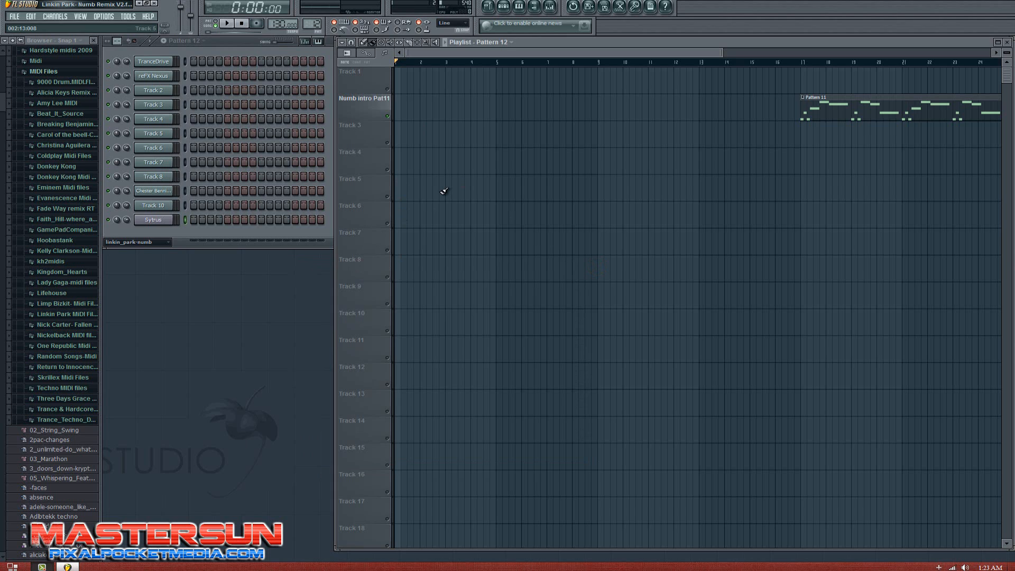
Step: Open the Sytrus channel's empty piano roll, audition a key and move the window lower to uncover the playlist
right_click(149, 220)
mouse_move(213, 321)
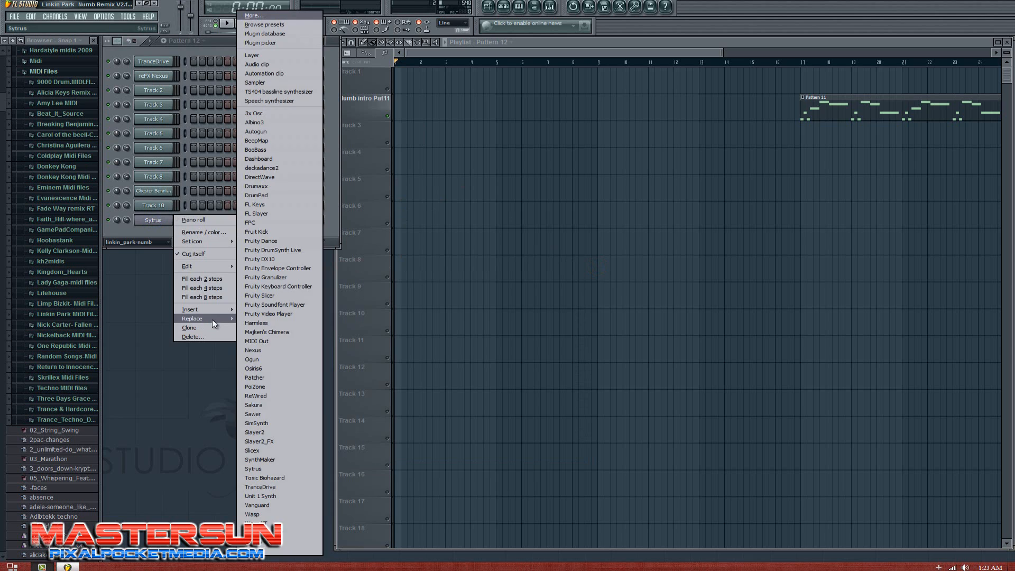
click(148, 227)
right_click(153, 220)
click(195, 219)
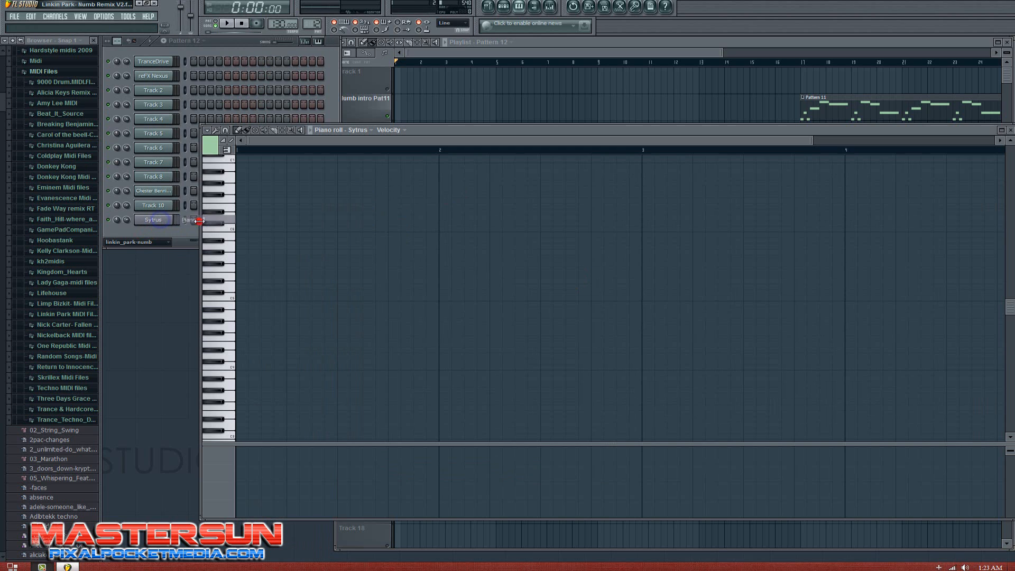
click(233, 298)
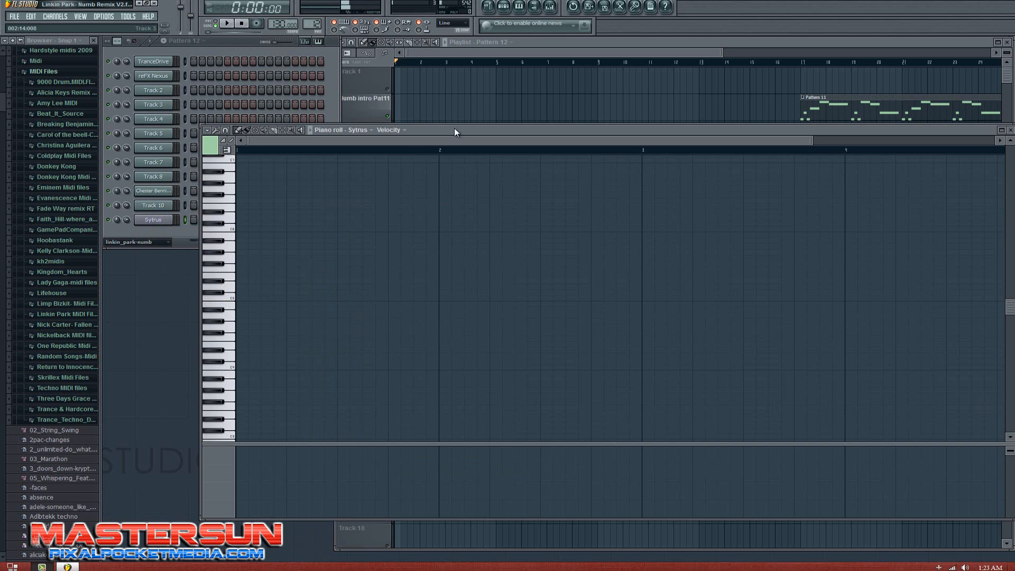
drag(455, 128, 445, 179)
Step: Listen to the Pattern 11 clip from bar 17 and again from just after bar 25
drag(442, 56, 608, 61)
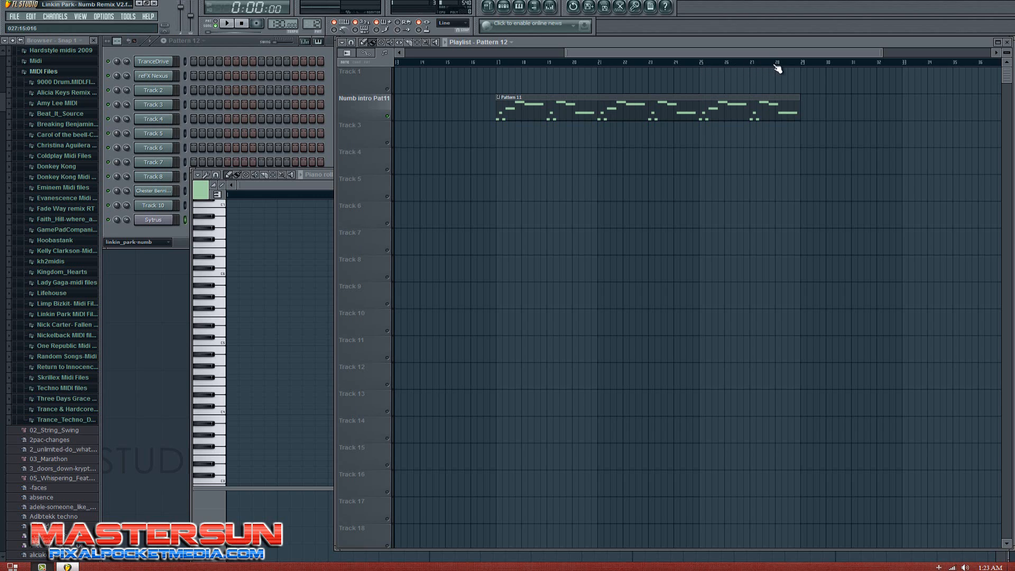
click(496, 62)
key(space)
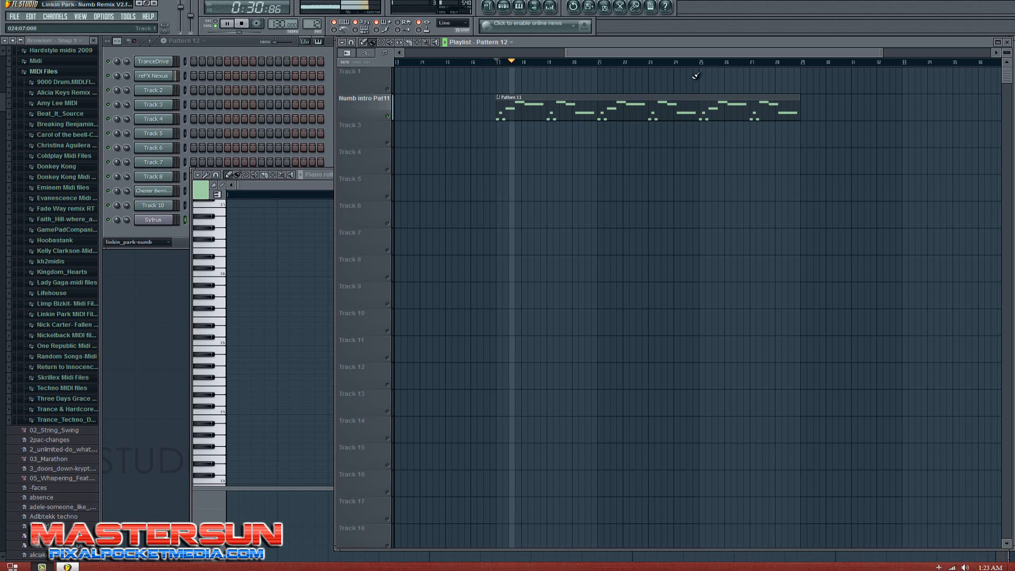
key(space)
click(713, 63)
key(space)
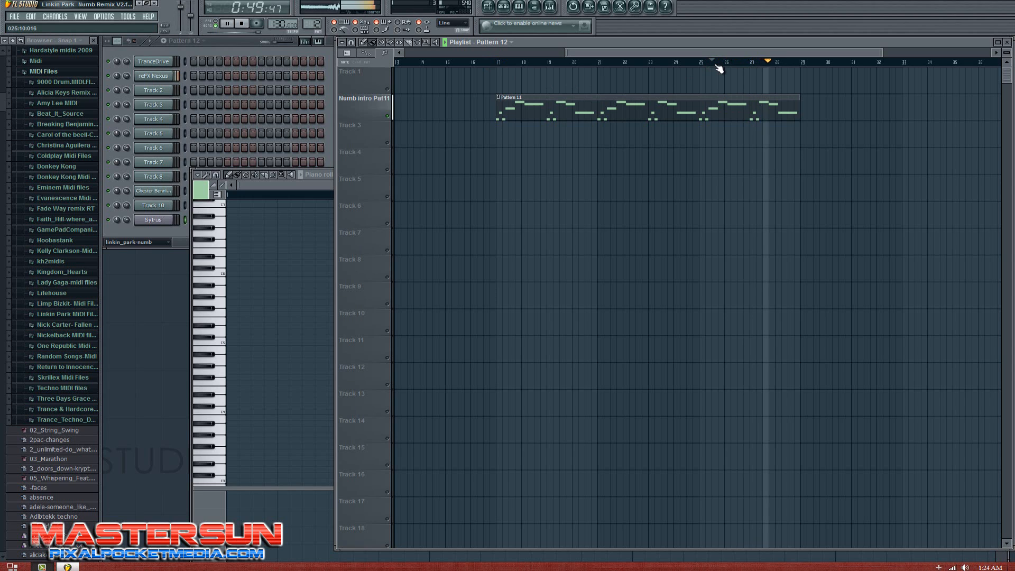
key(space)
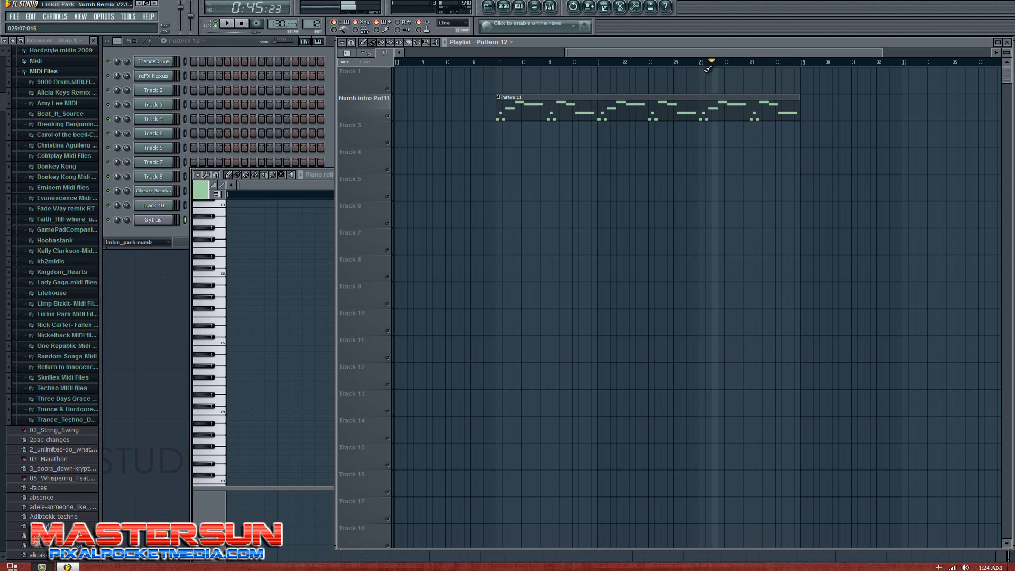
Step: Play the first two bars of the Pattern 11 clip again from bar 17
drag(589, 52, 525, 55)
drag(438, 55, 572, 68)
click(514, 63)
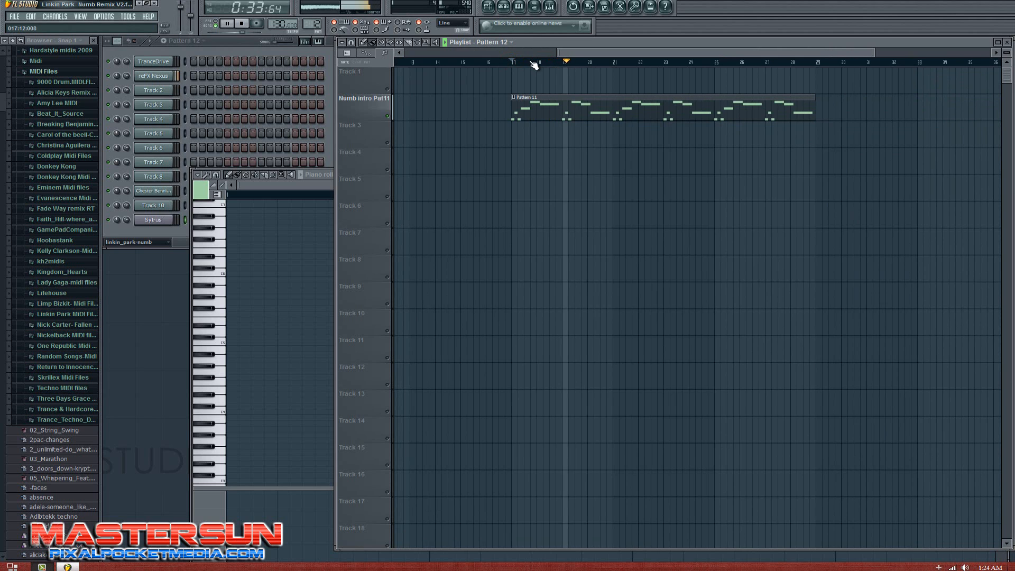
key(space)
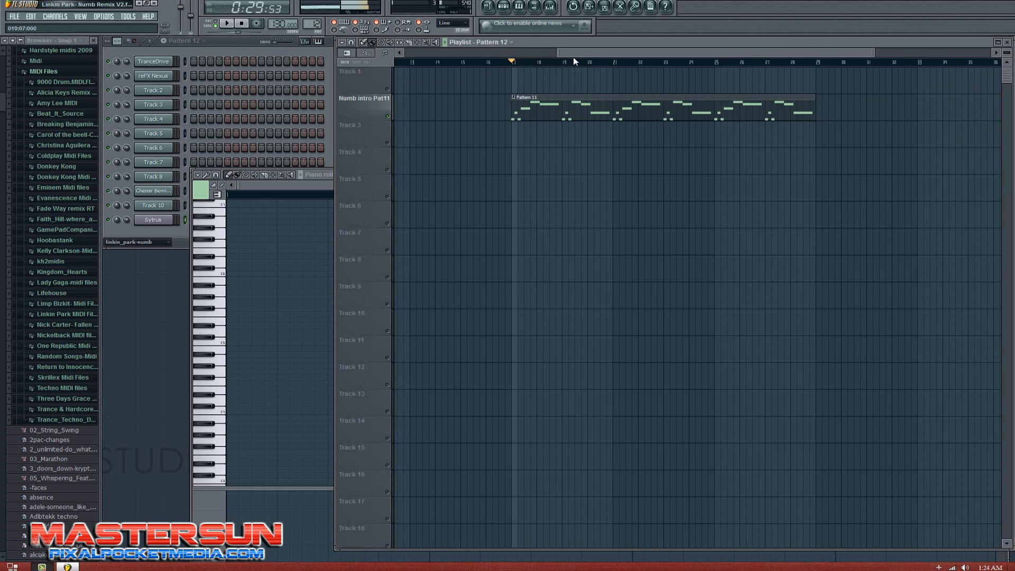
Step: Reset the song position to the start and bring the Sytrus piano roll back to the front
drag(573, 56, 390, 49)
click(400, 63)
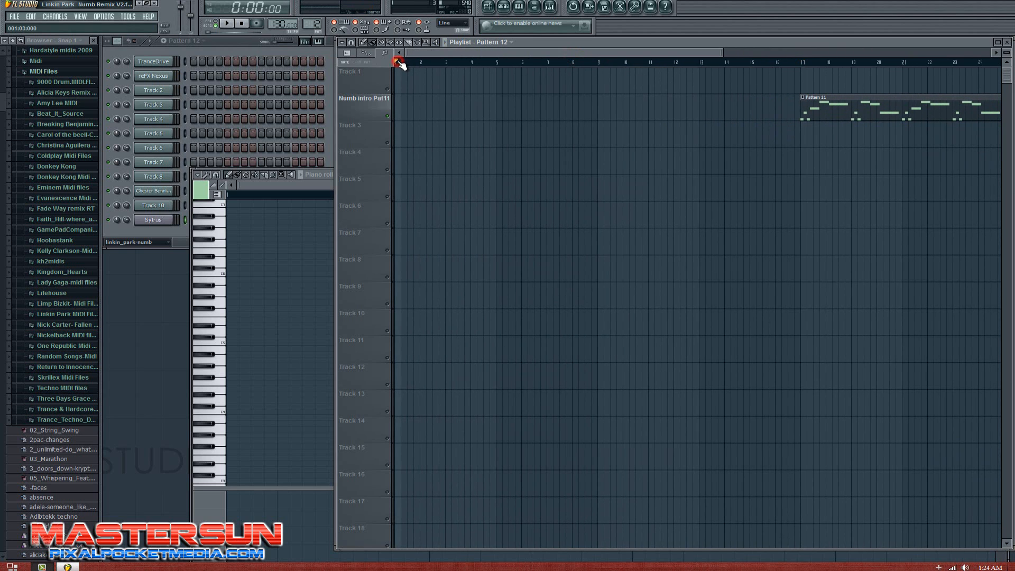
double_click(310, 173)
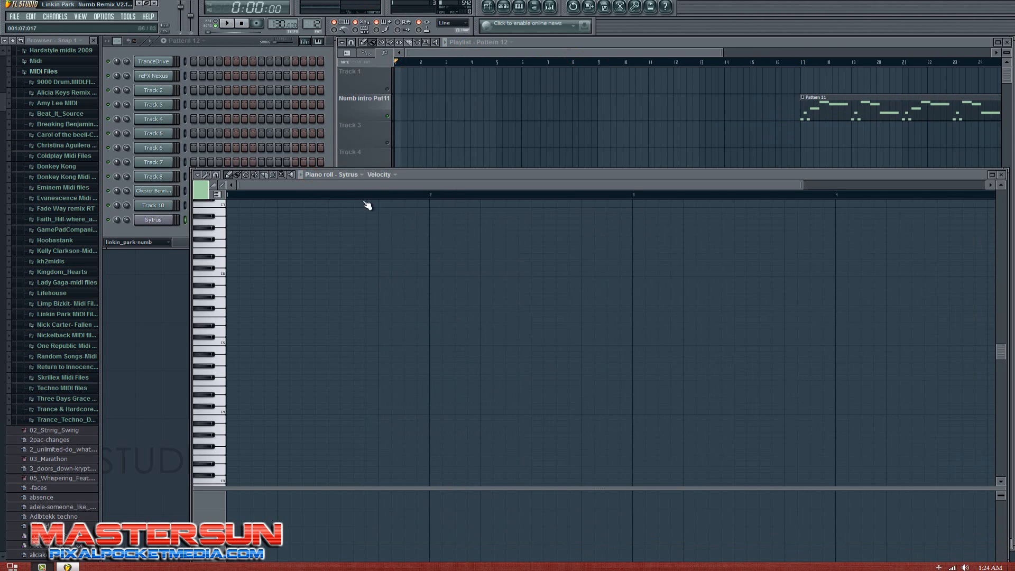
Step: Draw a one-bar C3 note in bar 1 of the Sytrus piano roll and play Pattern 12
click(398, 186)
scroll(221, 299, up, 3)
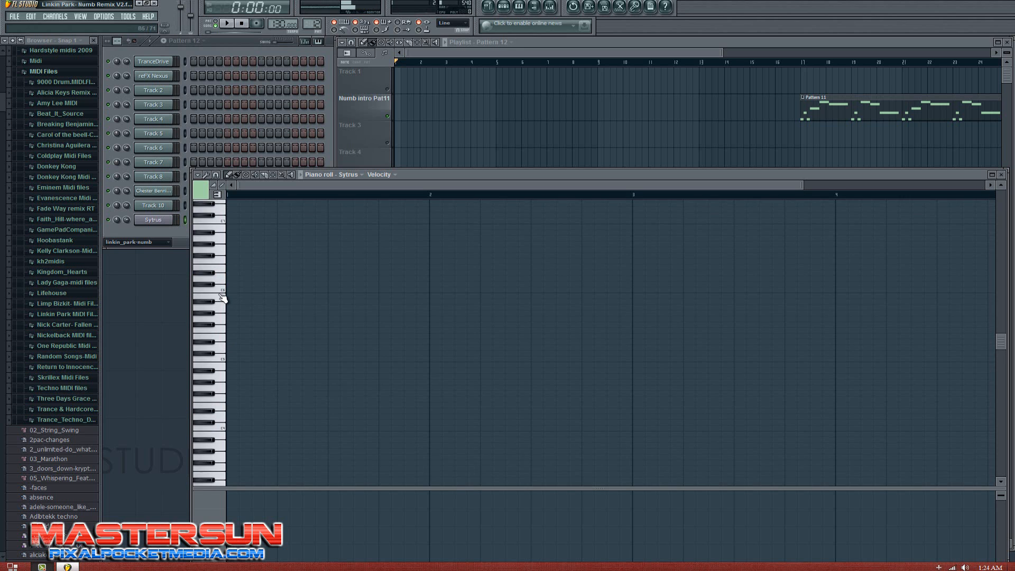
scroll(222, 323, down, 4)
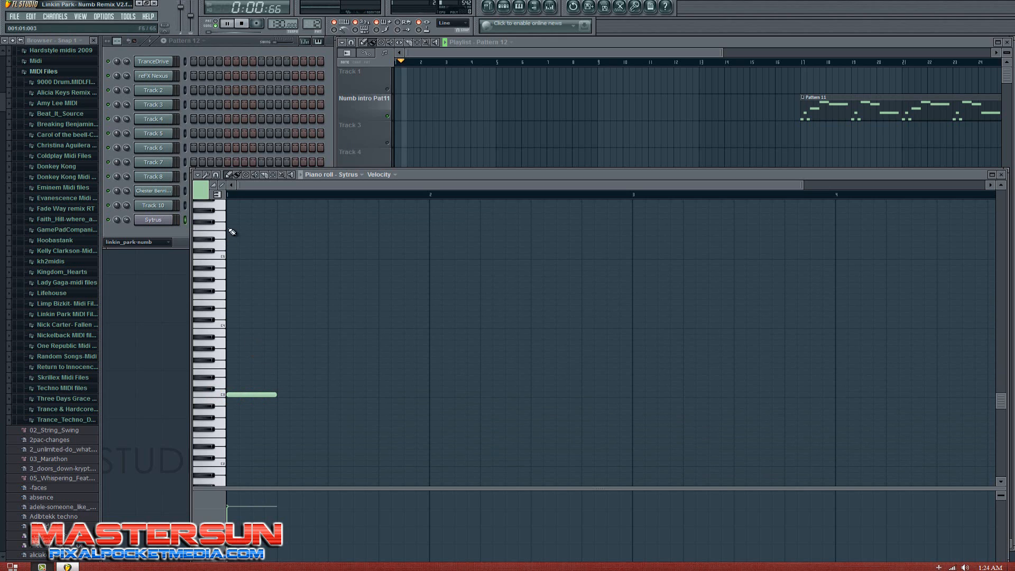
click(226, 23)
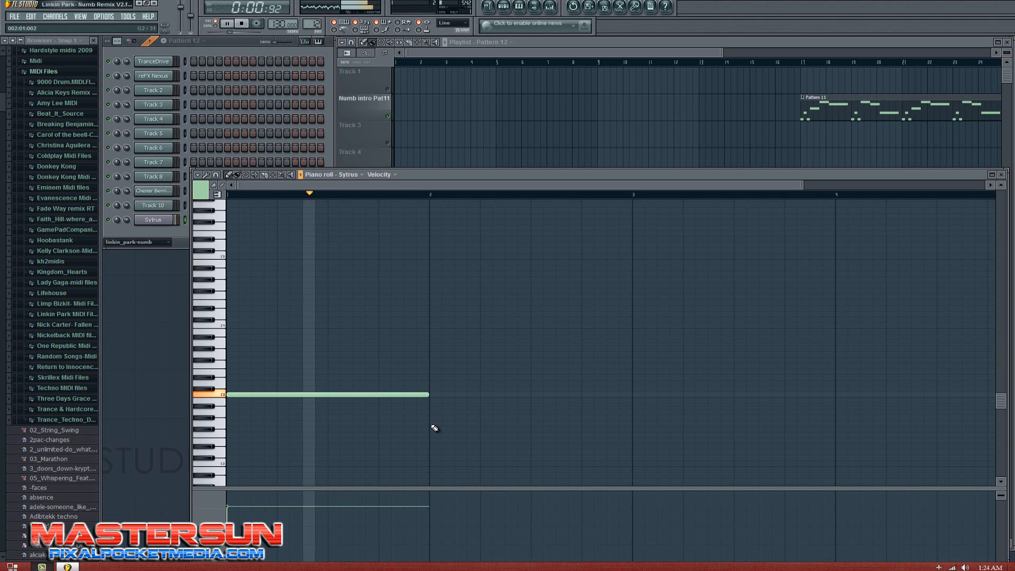
Step: Try one-bar C4 notes in bar 2 and above the C3 note in bar 1, replaying the pattern
click(431, 325)
key(space)
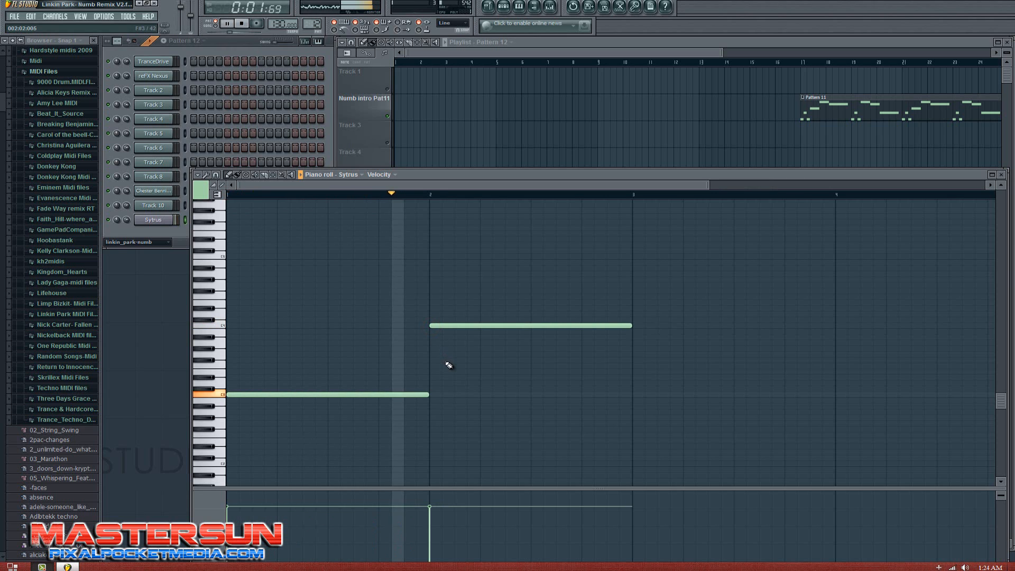
key(space)
right_click(437, 326)
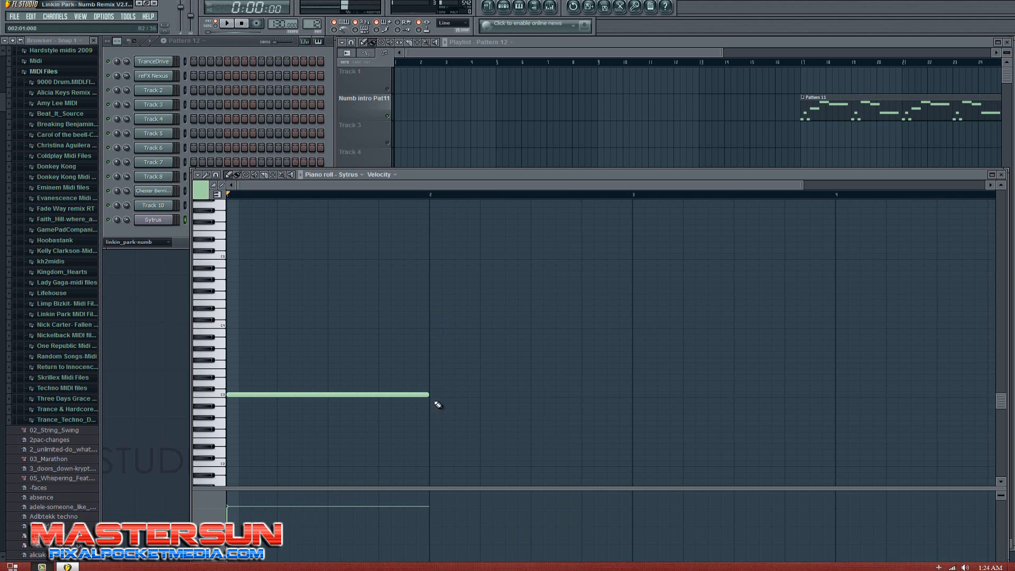
click(431, 326)
key(space)
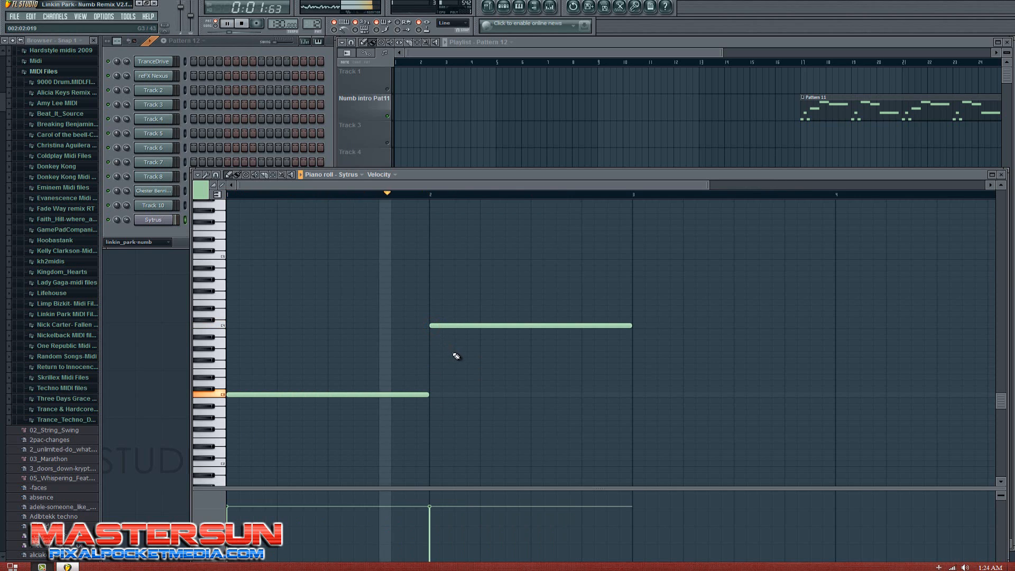
key(space)
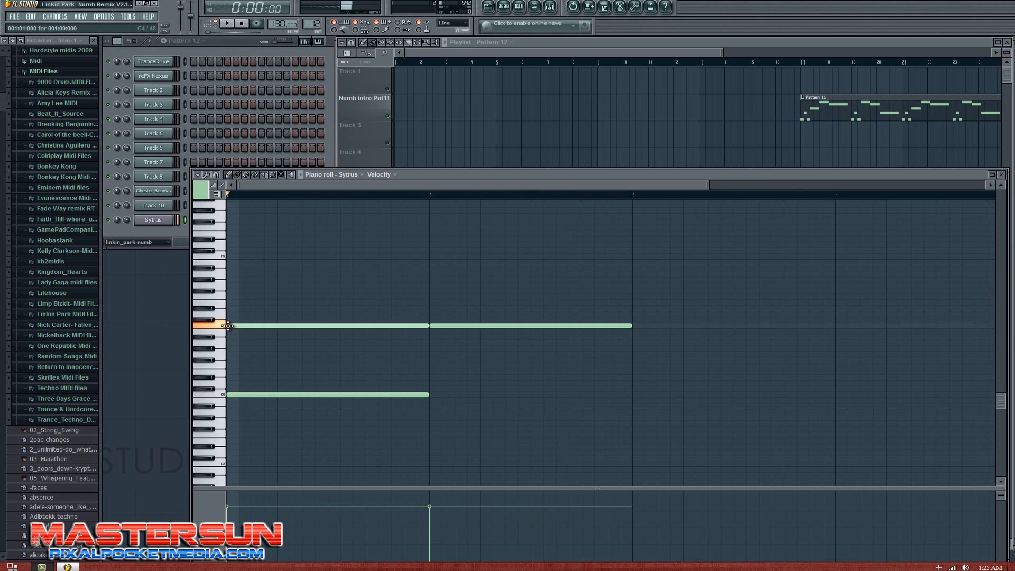
Step: Try a one-bar C3 note under the C4 in bar 2, and replace it with a C5 note above
click(432, 395)
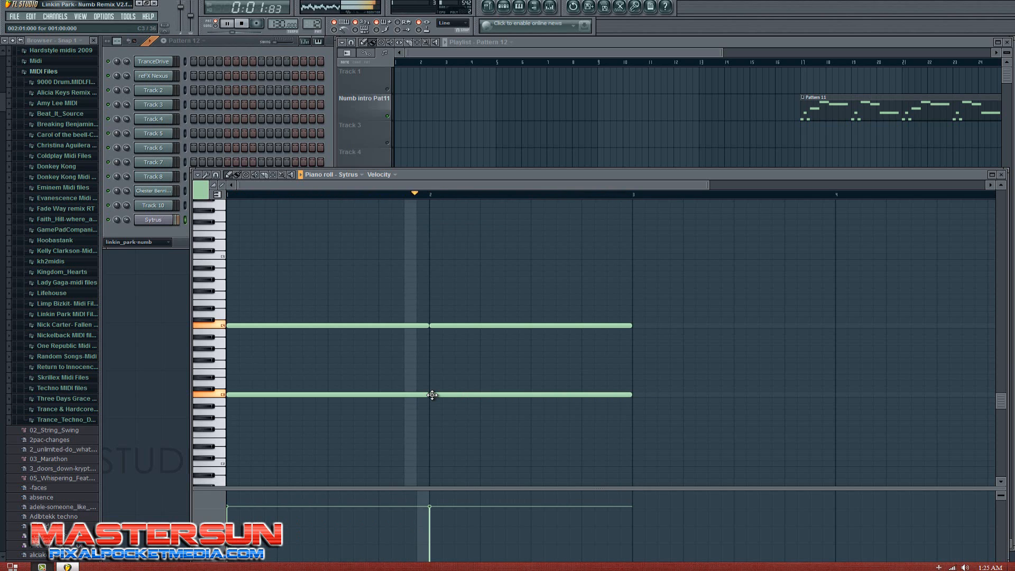
key(space)
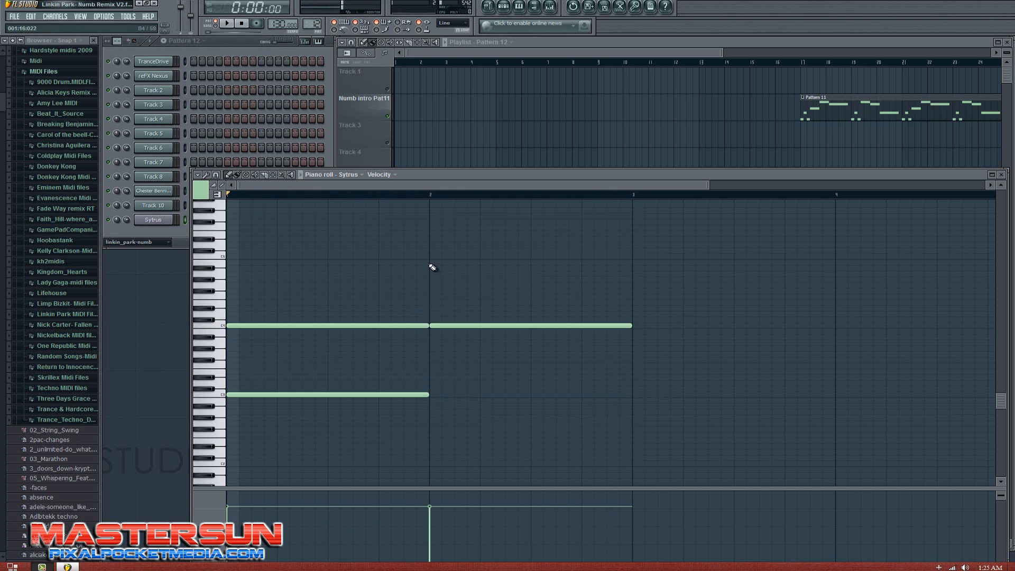
key(space)
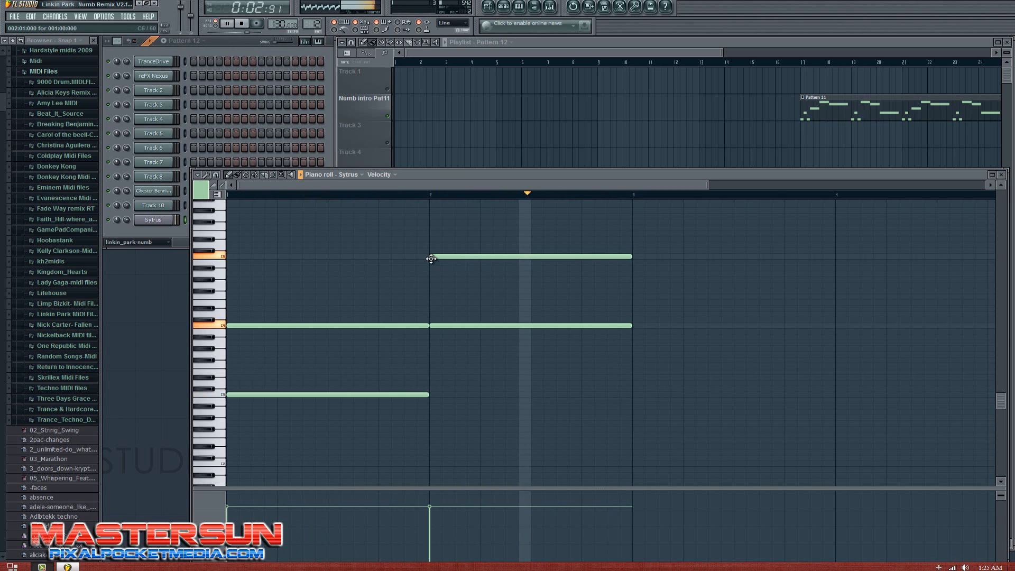
key(space)
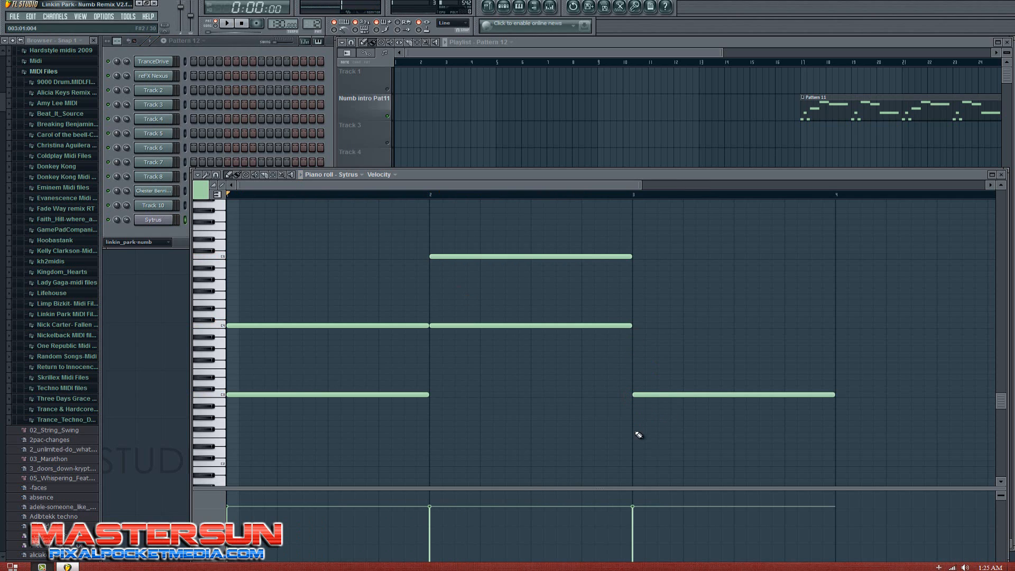
Step: Try a one-bar C4 note in bar 3 and delete the C3 note below it
key(space)
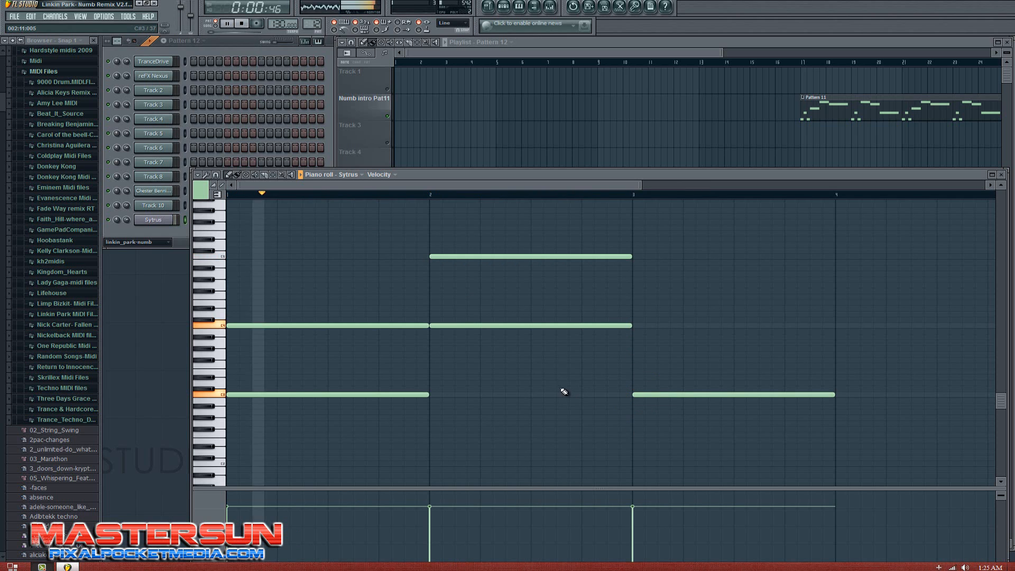
click(636, 326)
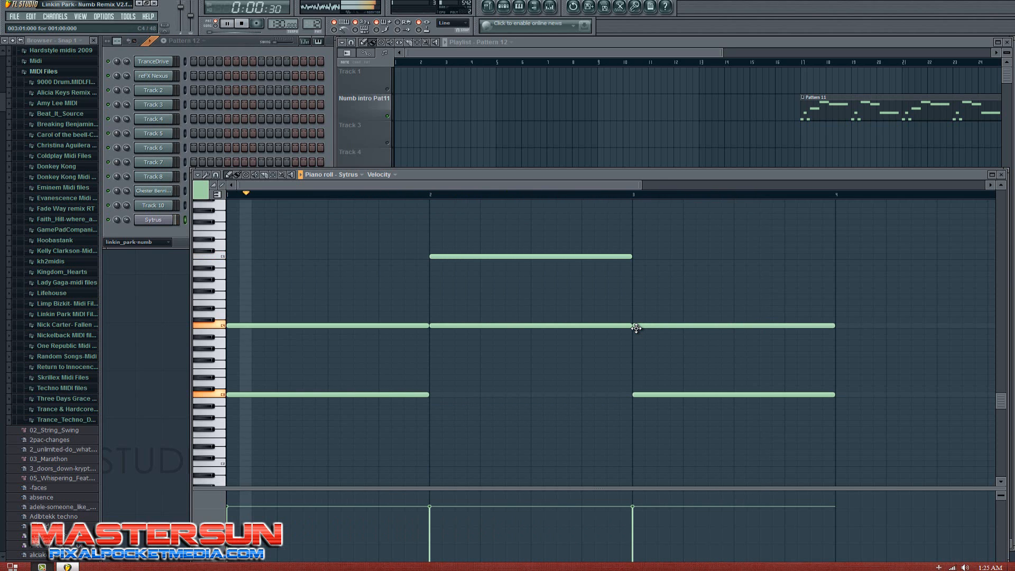
key(space)
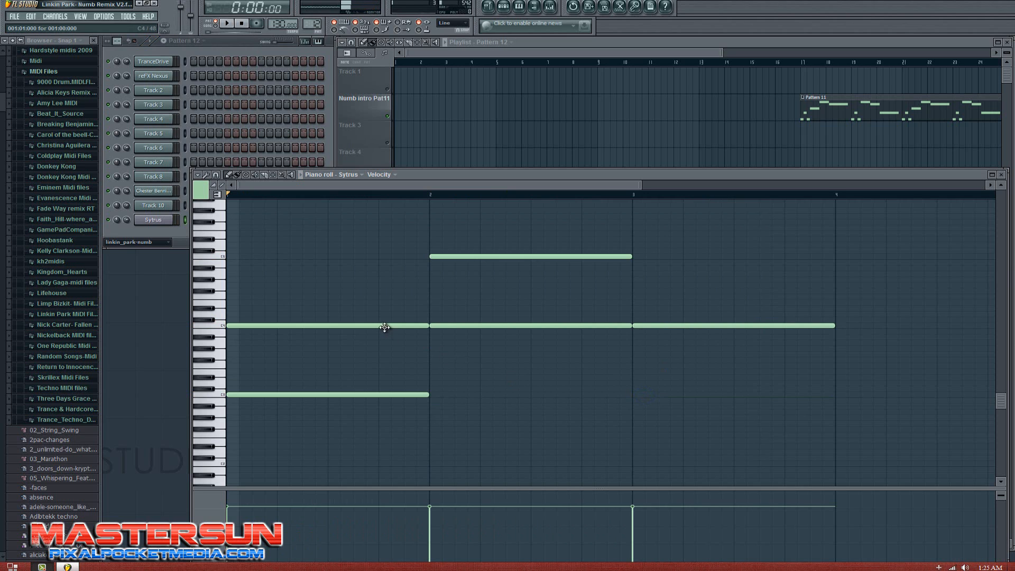
Step: In bar 1, replace the C4 note with a one-bar C2 note below the C3 and listen to the pattern
scroll(274, 426, down, 2)
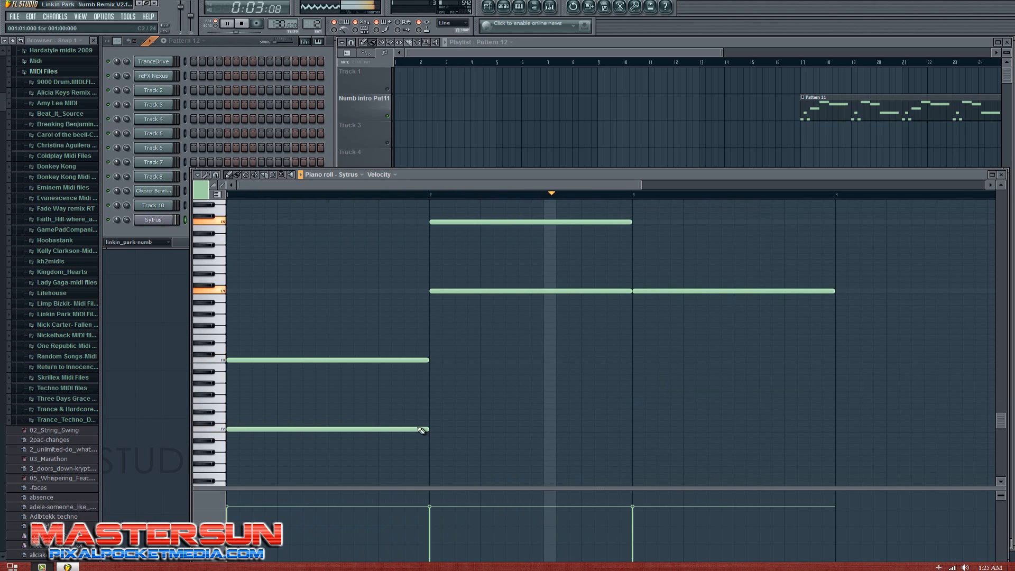
key(space)
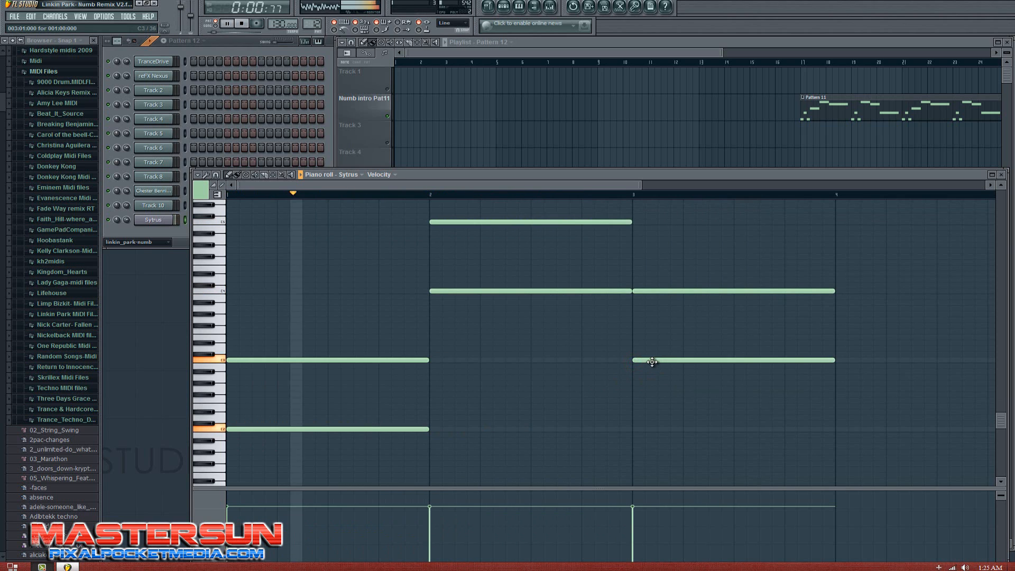
key(space)
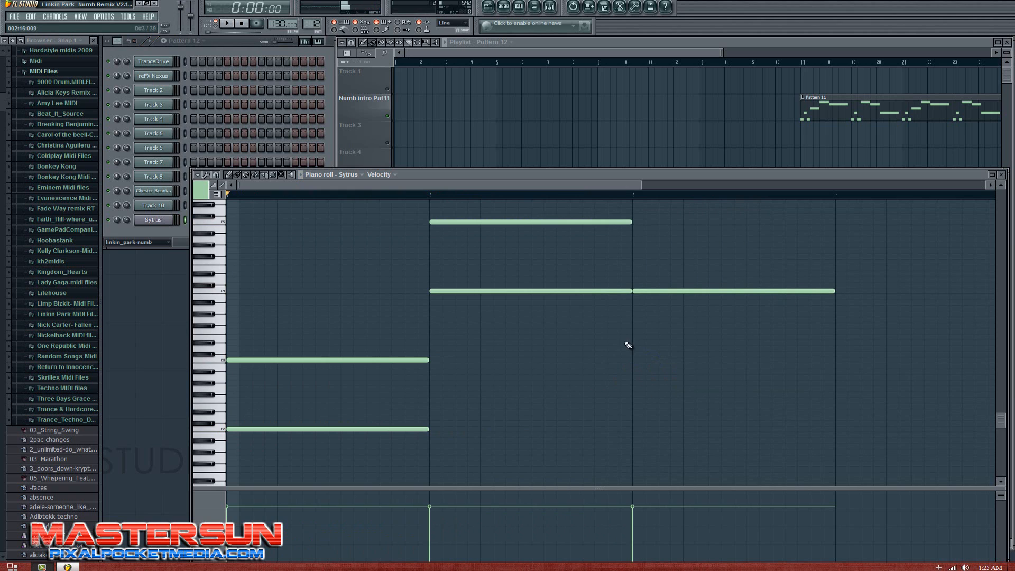
Step: Try one-bar C3 and C2 notes in bar 3 in place of its C4 note
right_click(638, 291)
click(634, 361)
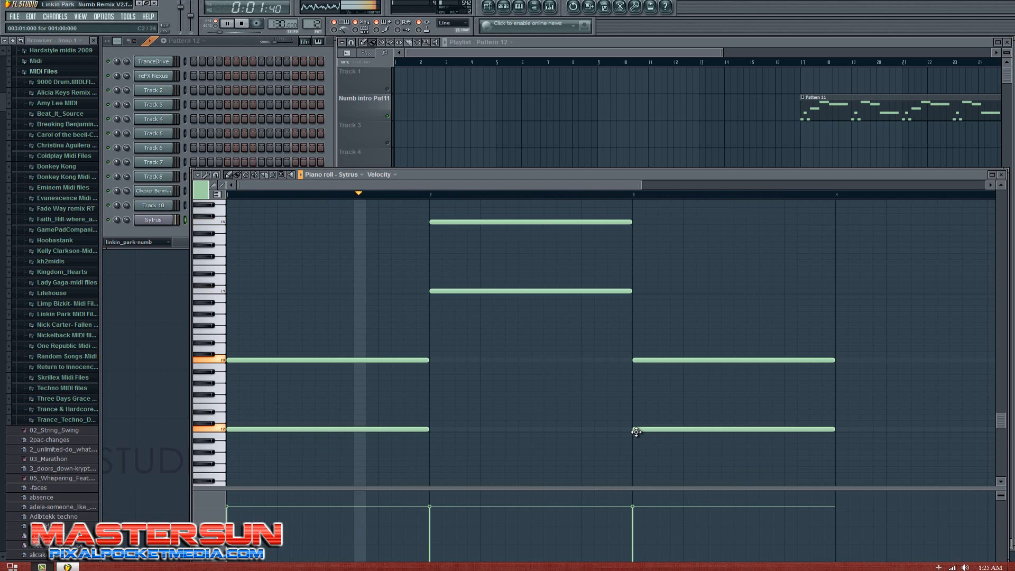
key(space)
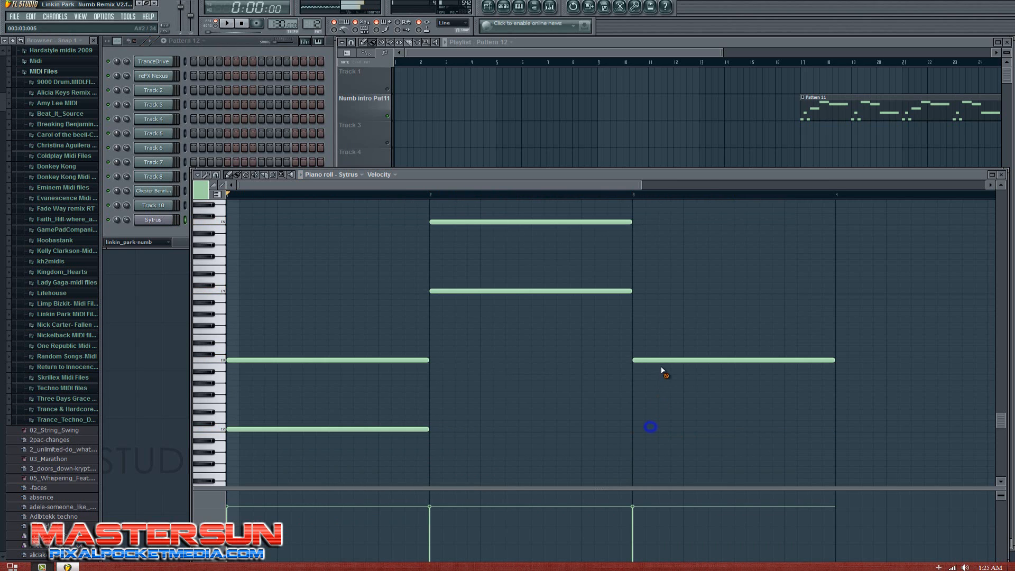
Step: Clear the notes from bars 2 and 3 and fill bar 2 with stacked one-bar C3 and C2 notes
right_click(562, 222)
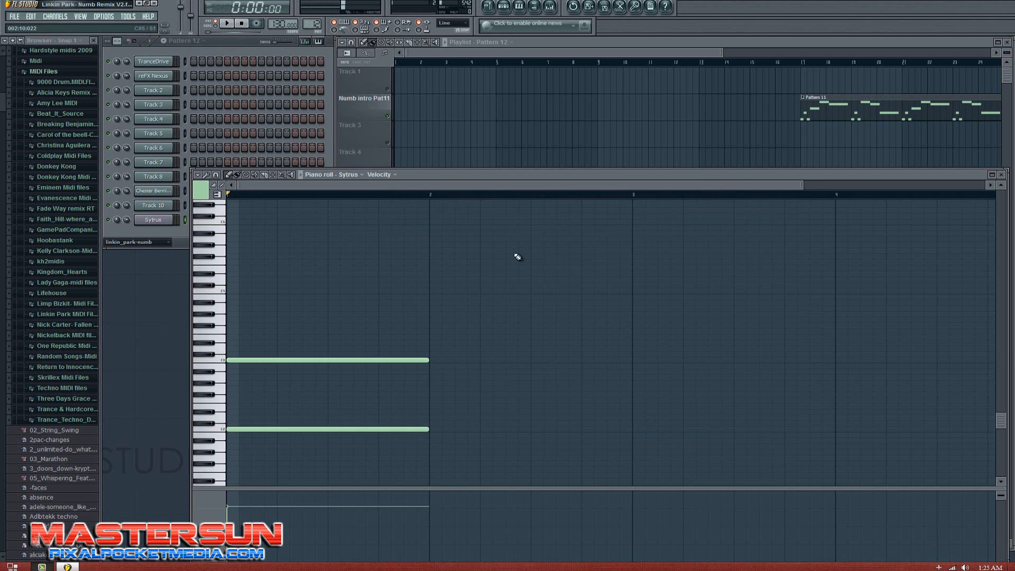
click(431, 360)
key(space)
click(435, 435)
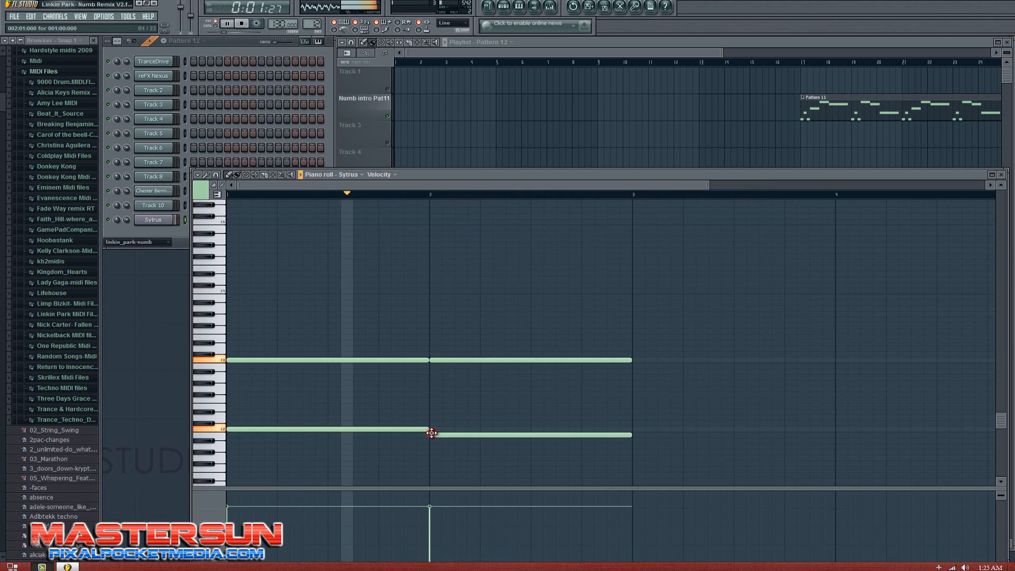
right_click(435, 434)
key(space)
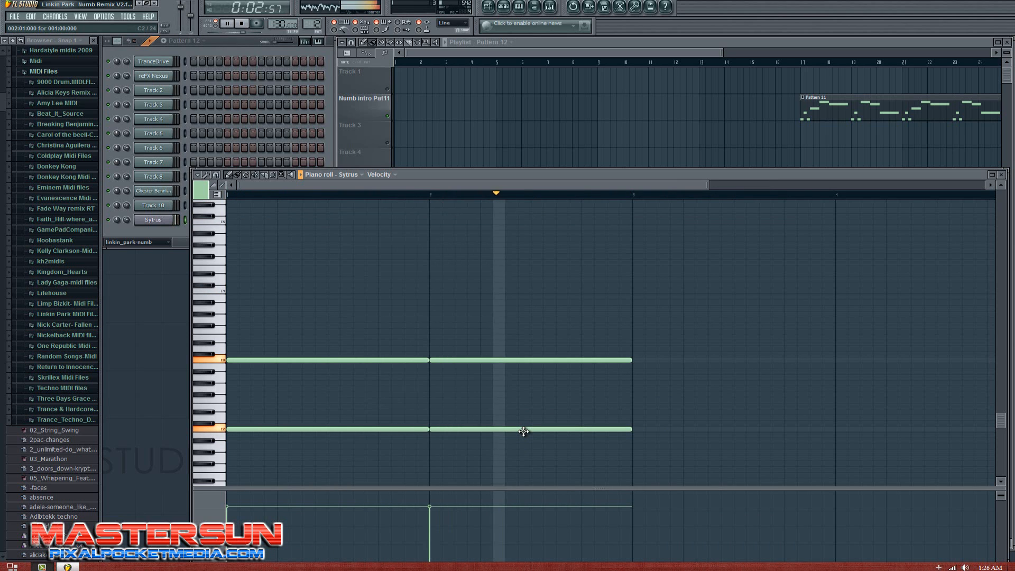
key(space)
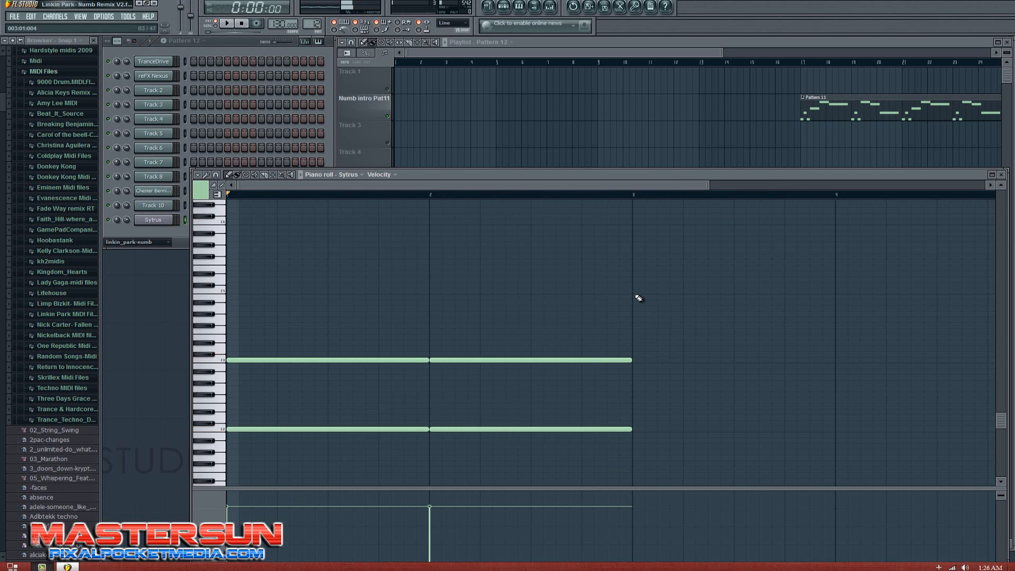
Step: Fill bar 3 with stacked one-bar C2 and C3 notes, discarding the B3 and C5 notes tried above them
click(638, 298)
key(space)
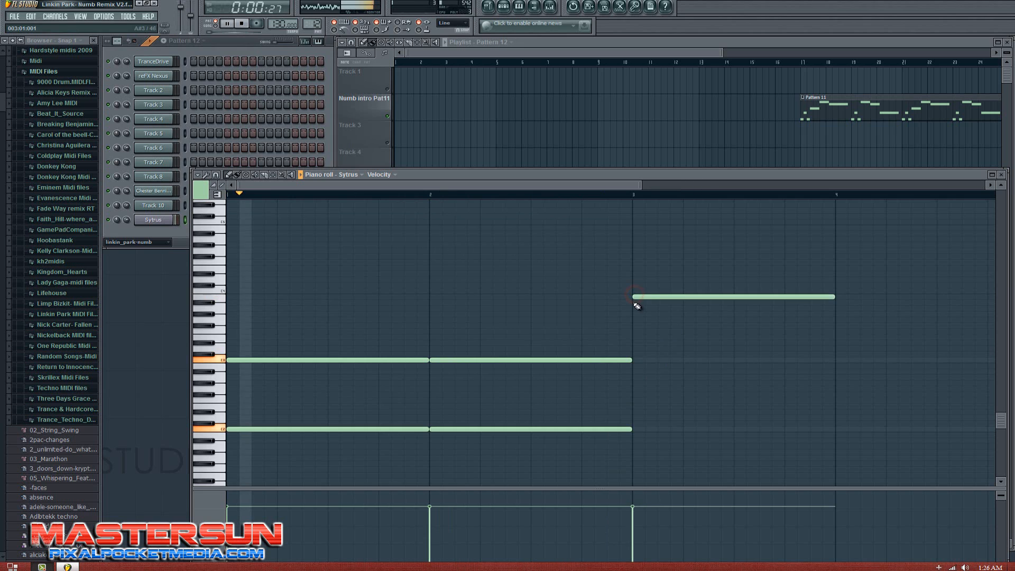
click(636, 430)
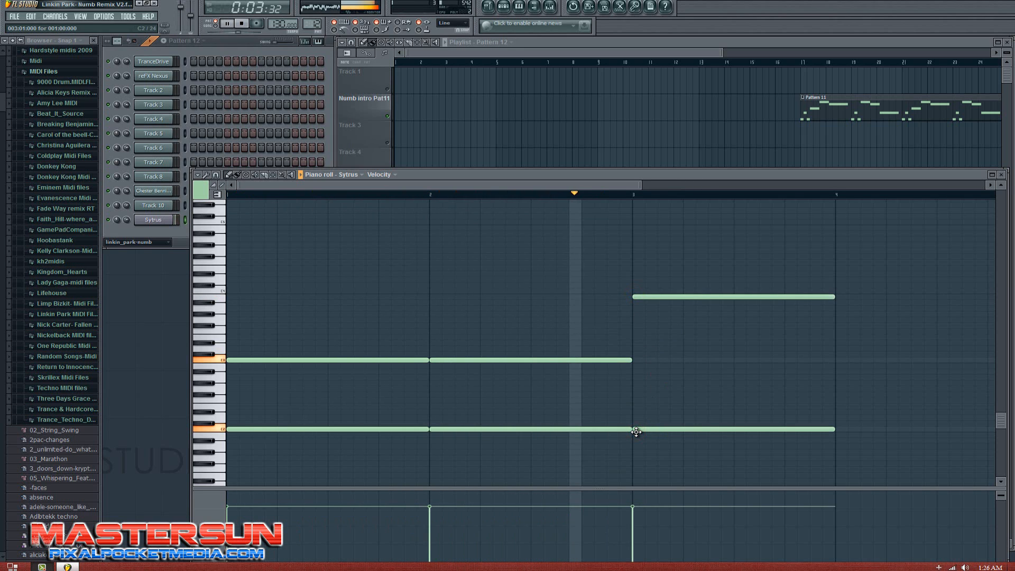
key(space)
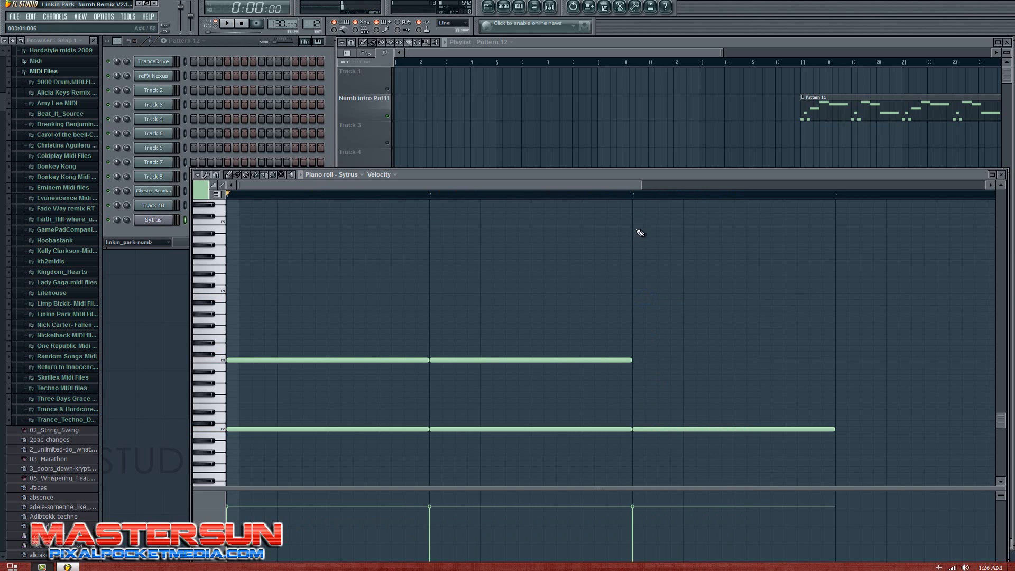
key(space)
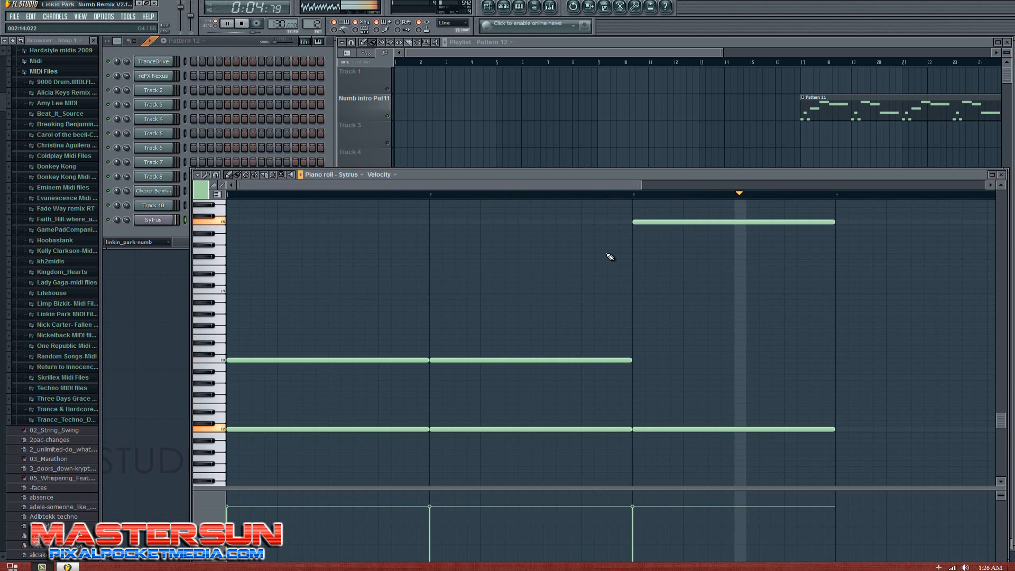
key(space)
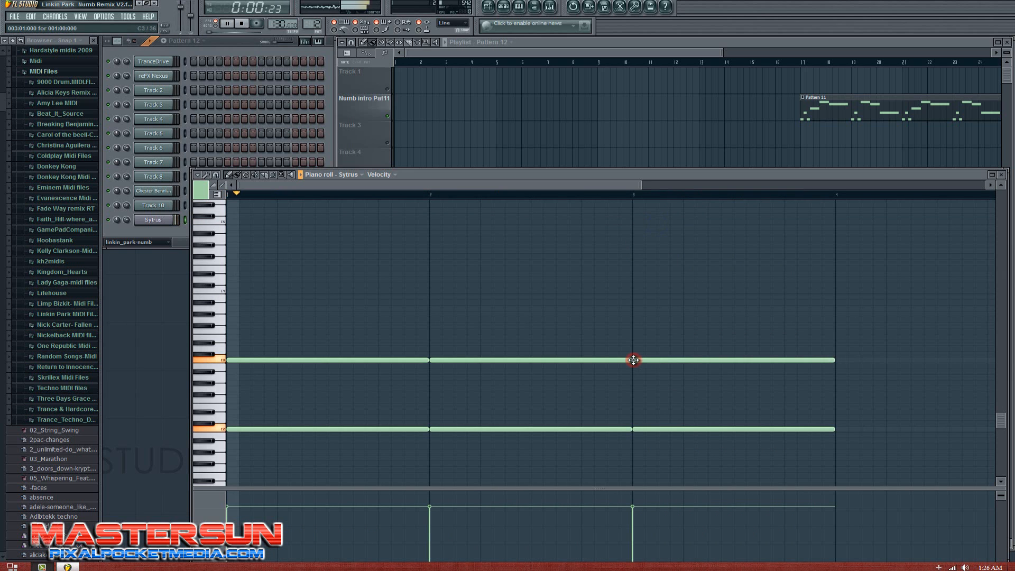
Step: Fill bar 4 with four consecutive quarter-bar C4 notes, replaying the transition out of bar 3
drag(502, 186, 626, 215)
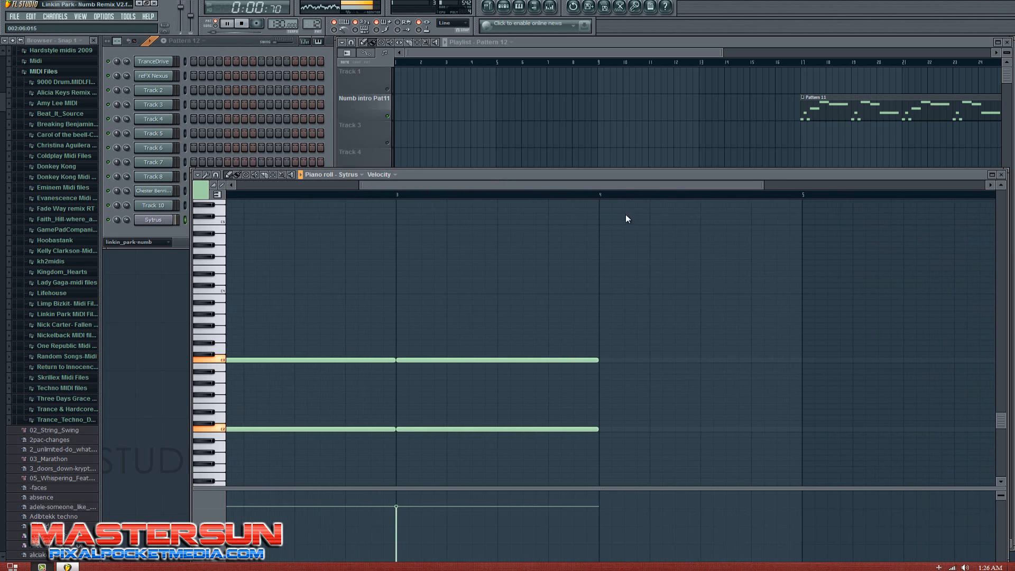
key(space)
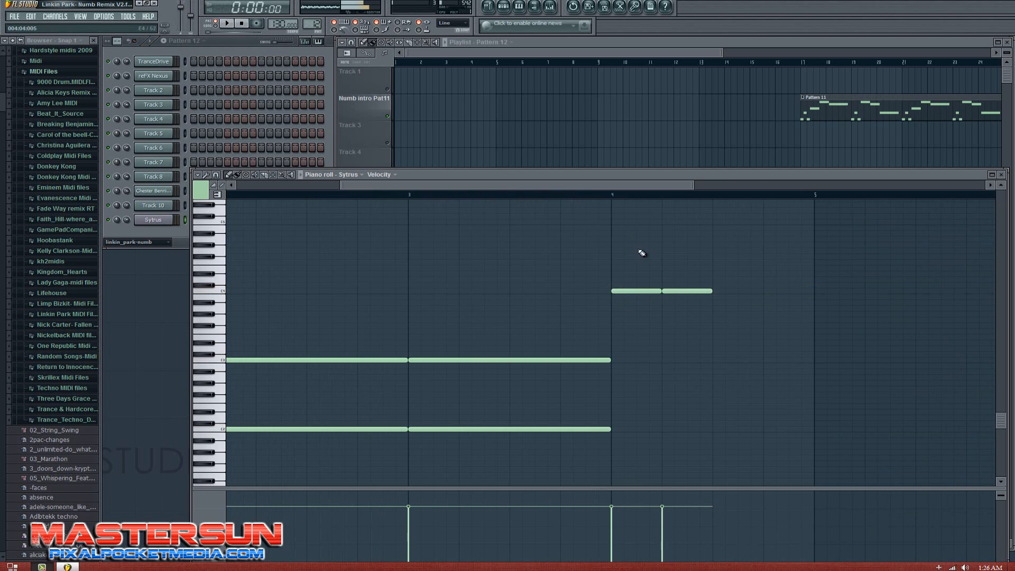
click(599, 196)
key(space)
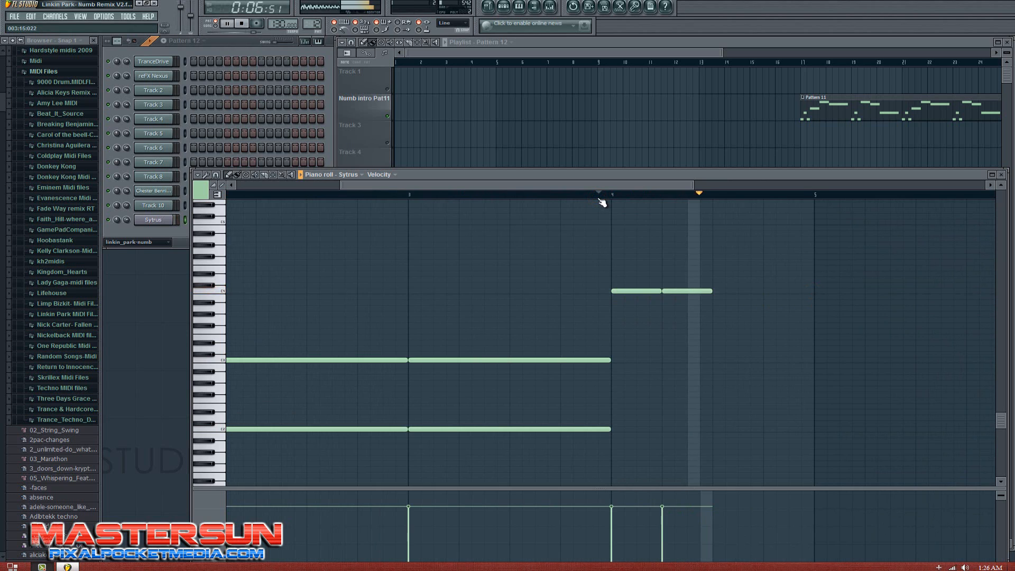
key(space)
key(space)
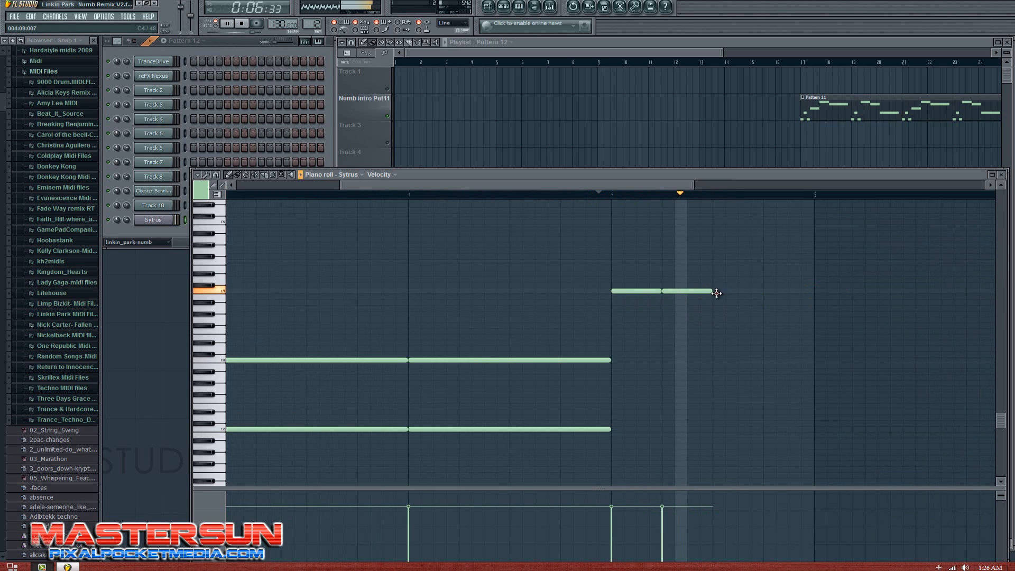
click(719, 291)
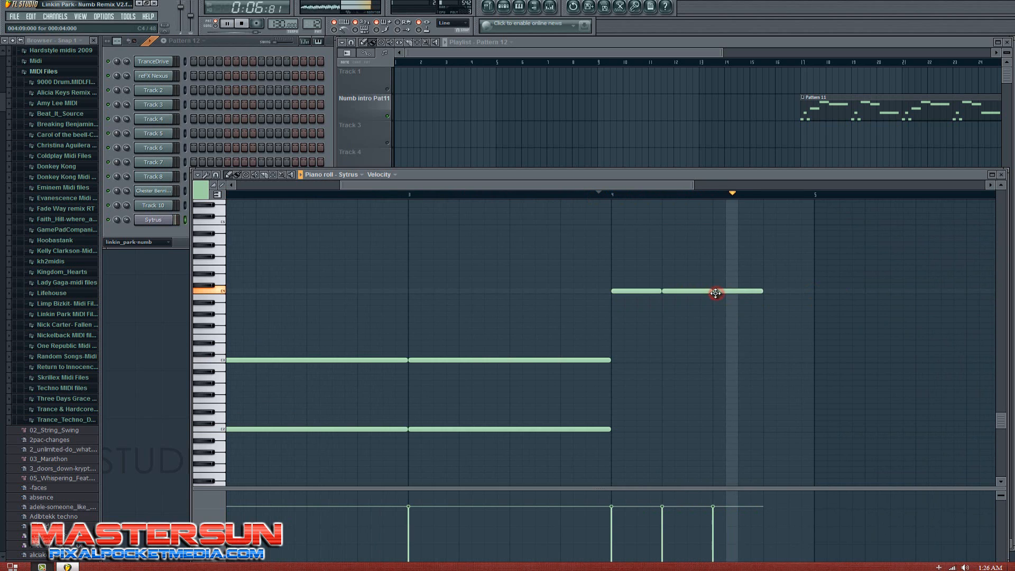
click(410, 194)
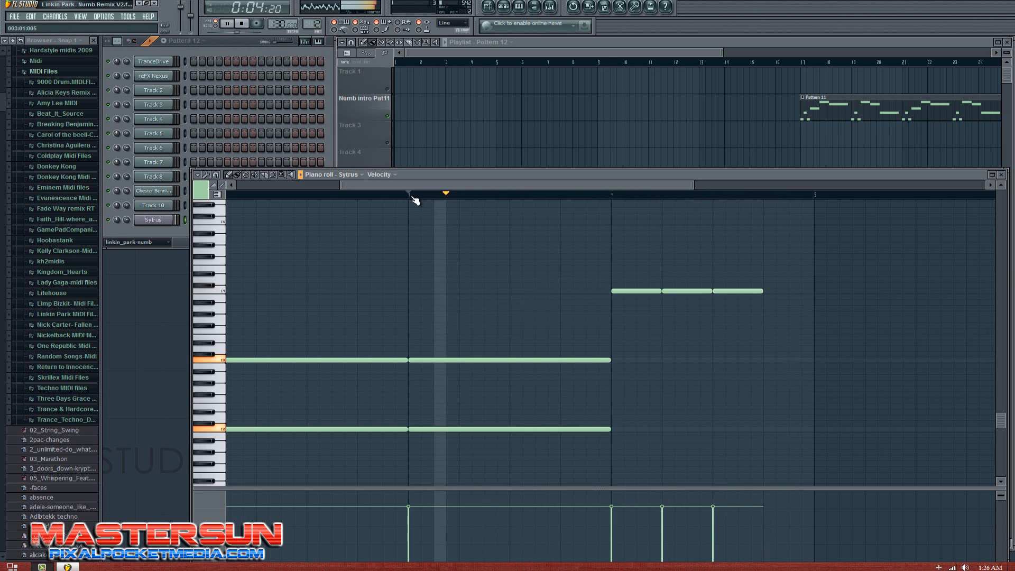
click(765, 290)
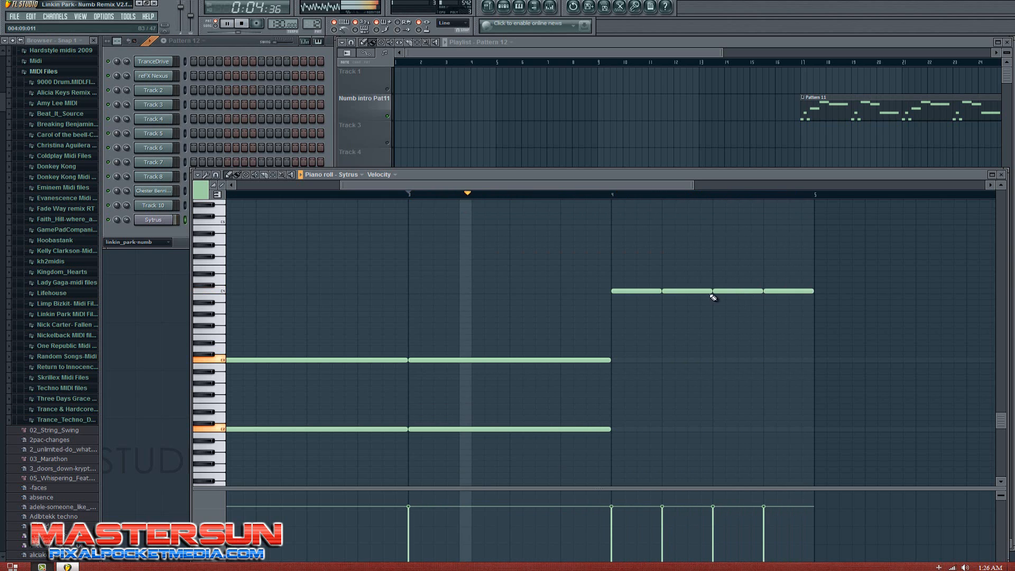
Step: Fill bar 5 with four quarter-bar C3 notes in place of the C4 notes tried there, replaying the transition from bar 3
drag(599, 185, 703, 228)
key(space)
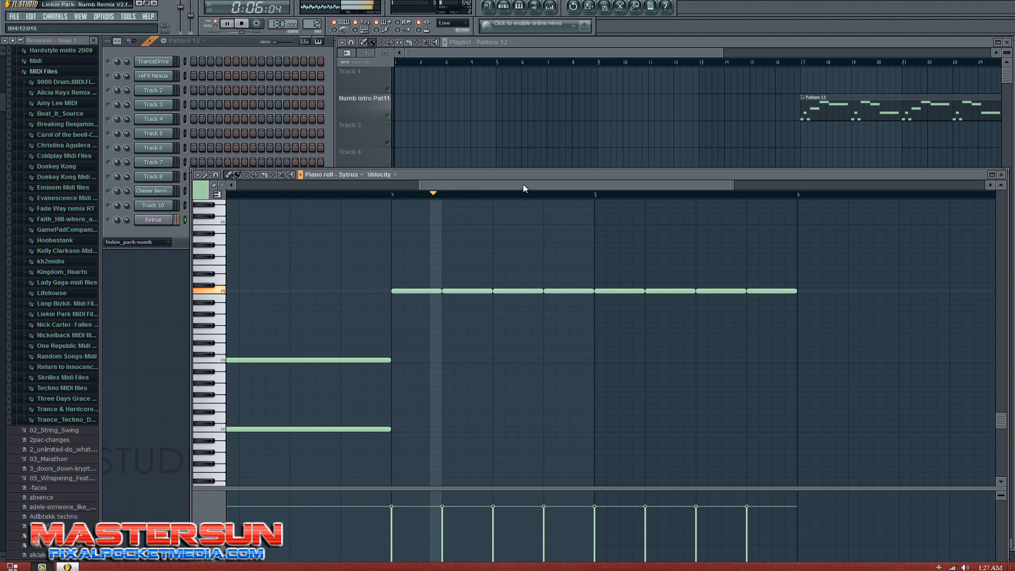
drag(523, 186, 626, 199)
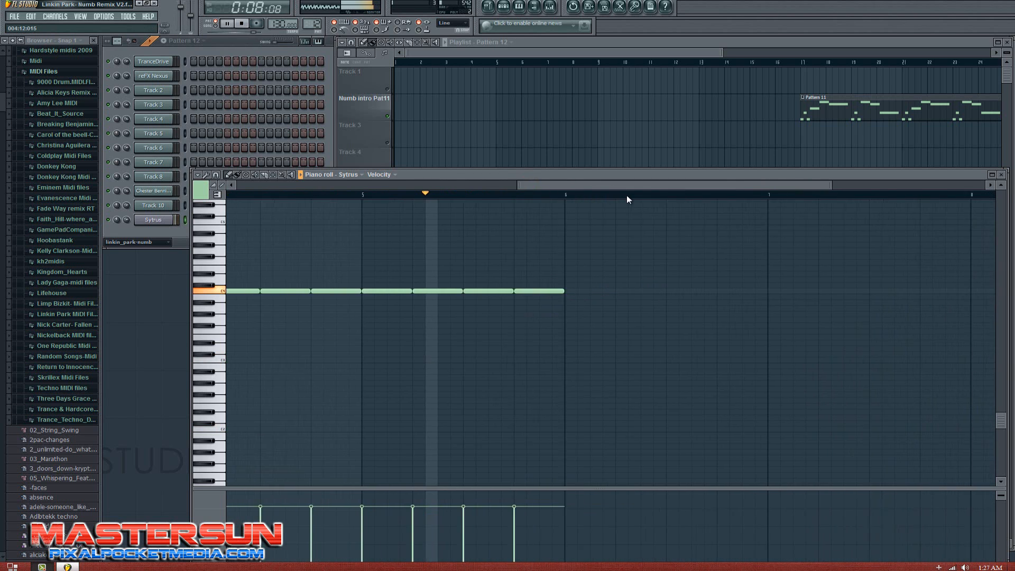
key(space)
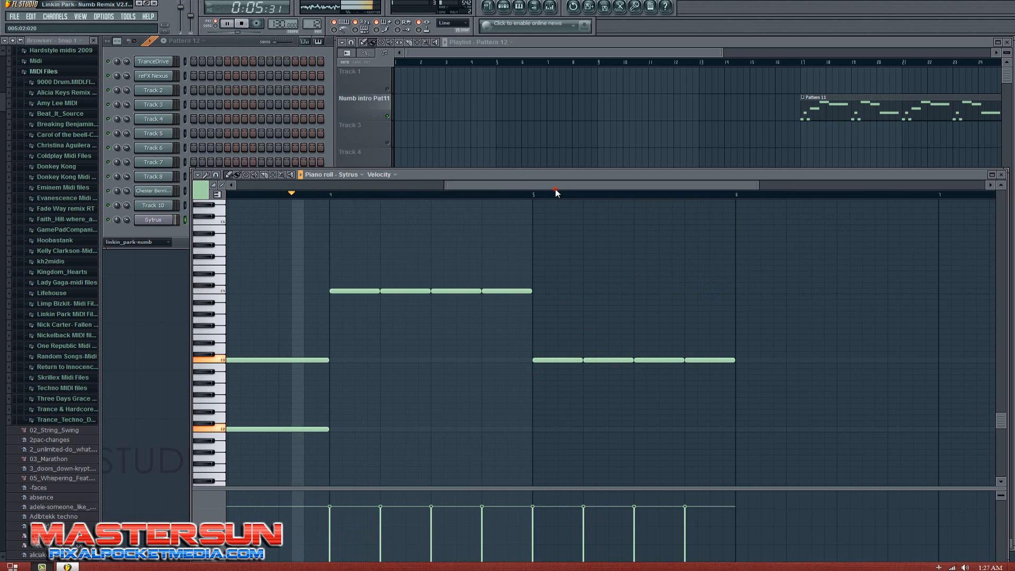
drag(555, 189, 532, 193)
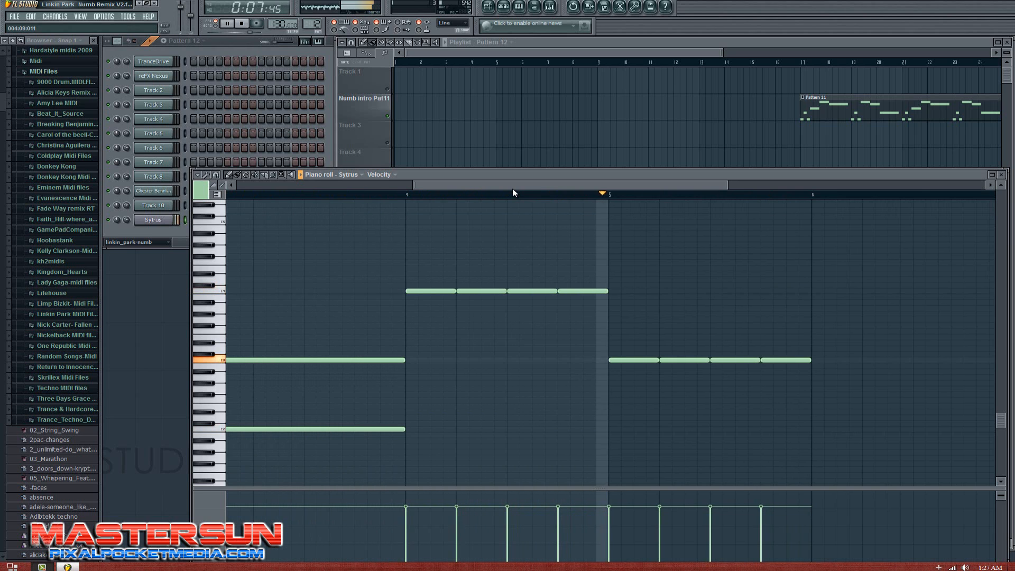
key(space)
Step: Fill bar 6 with four consecutive quarter-bar C4 notes, discarding the misplaced third note
drag(512, 188, 563, 199)
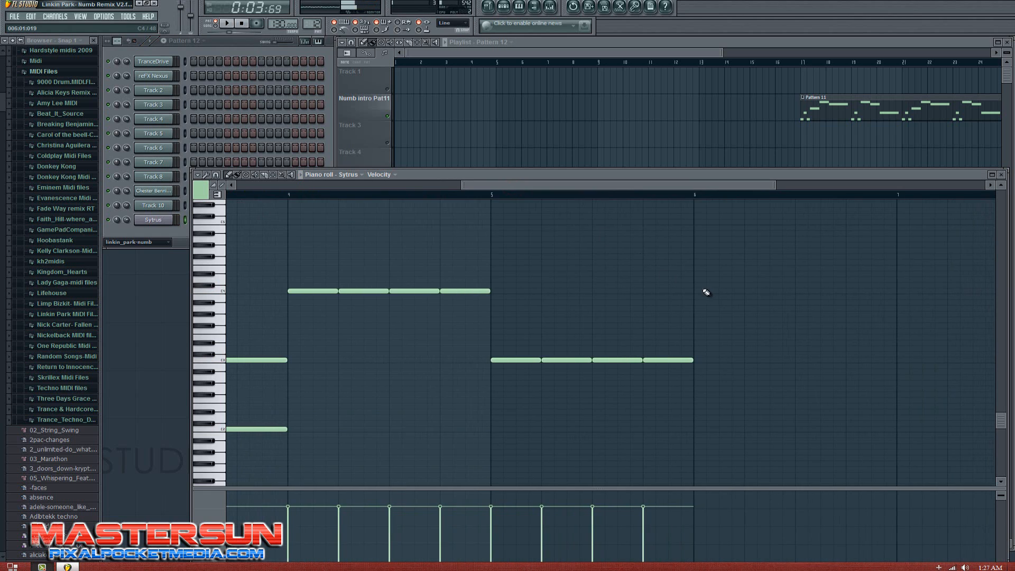
click(697, 291)
click(749, 291)
click(809, 290)
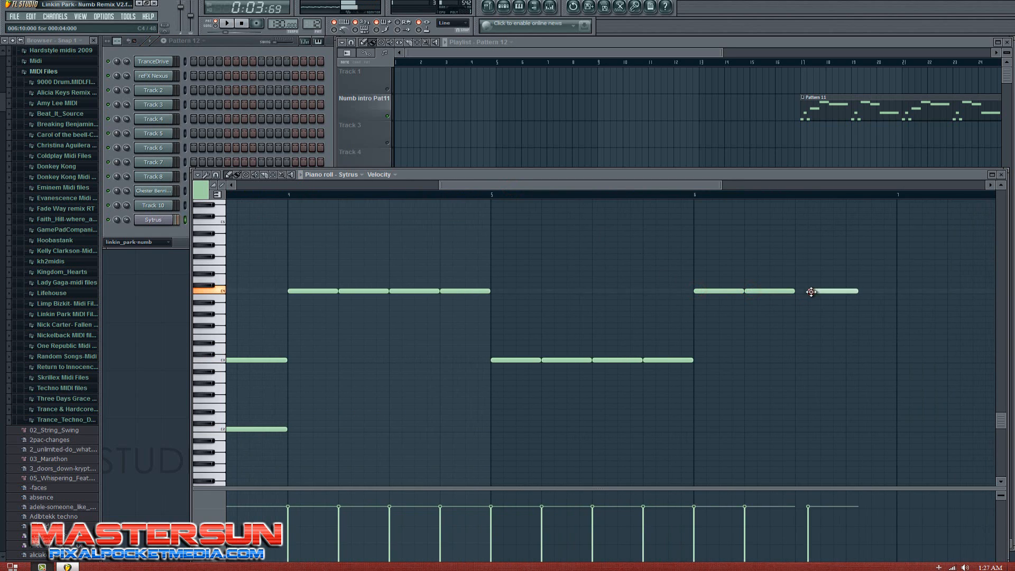
right_click(811, 290)
click(798, 296)
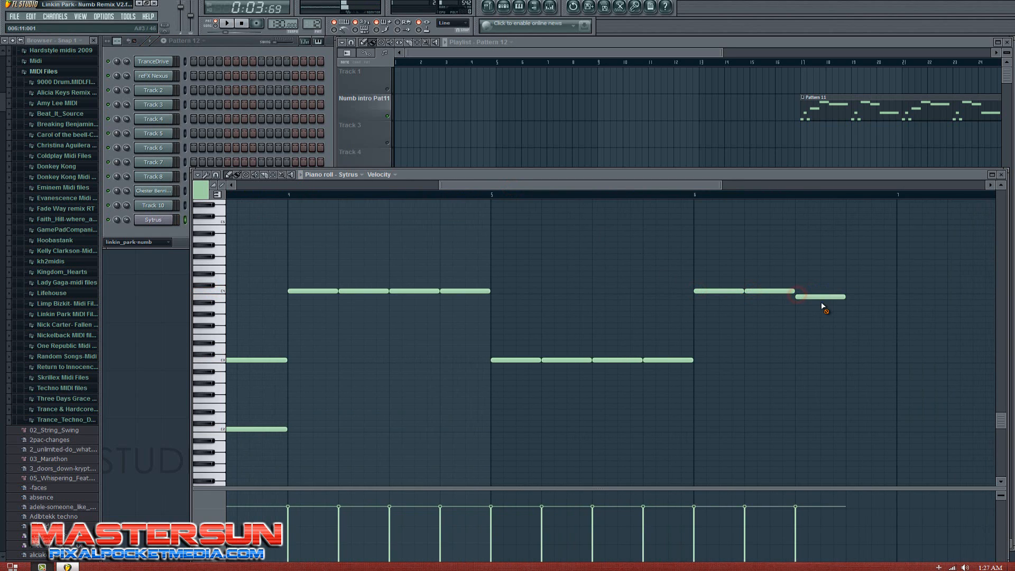
right_click(808, 299)
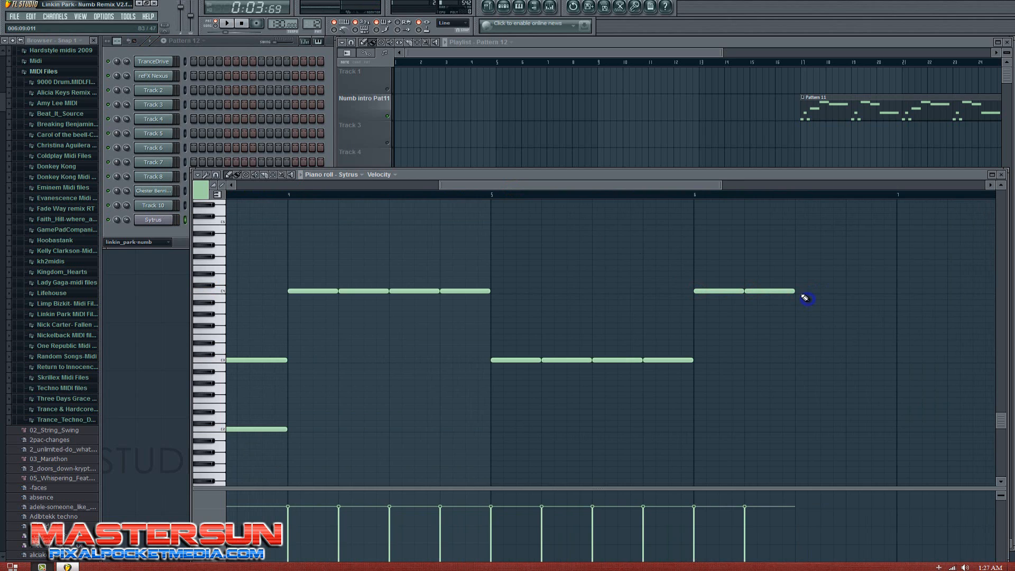
click(800, 292)
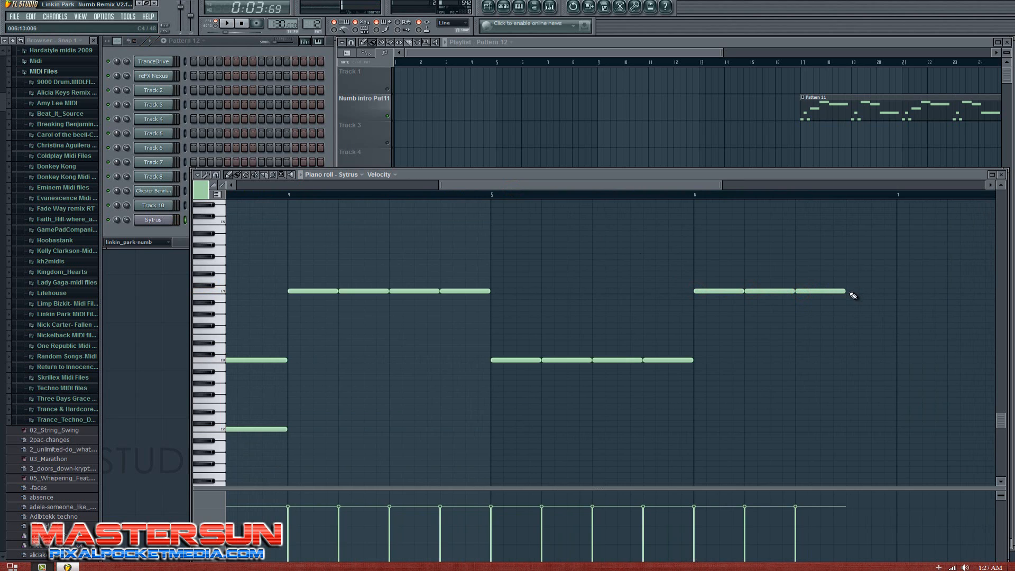
click(849, 292)
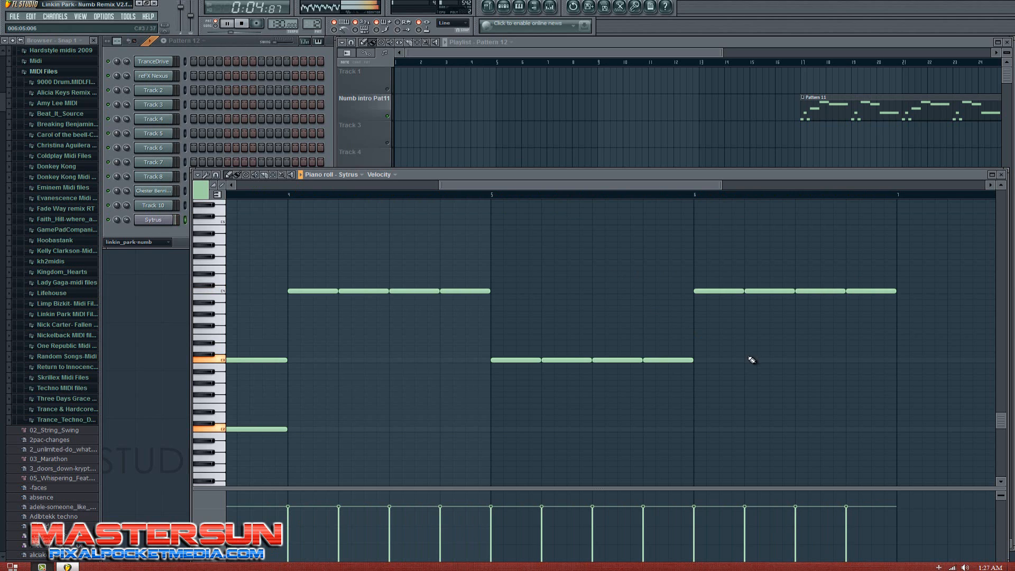
Step: Fill bar 7 with four consecutive quarter-bar C3 notes, deleting any note that lands off pitch or off the grid
click(899, 360)
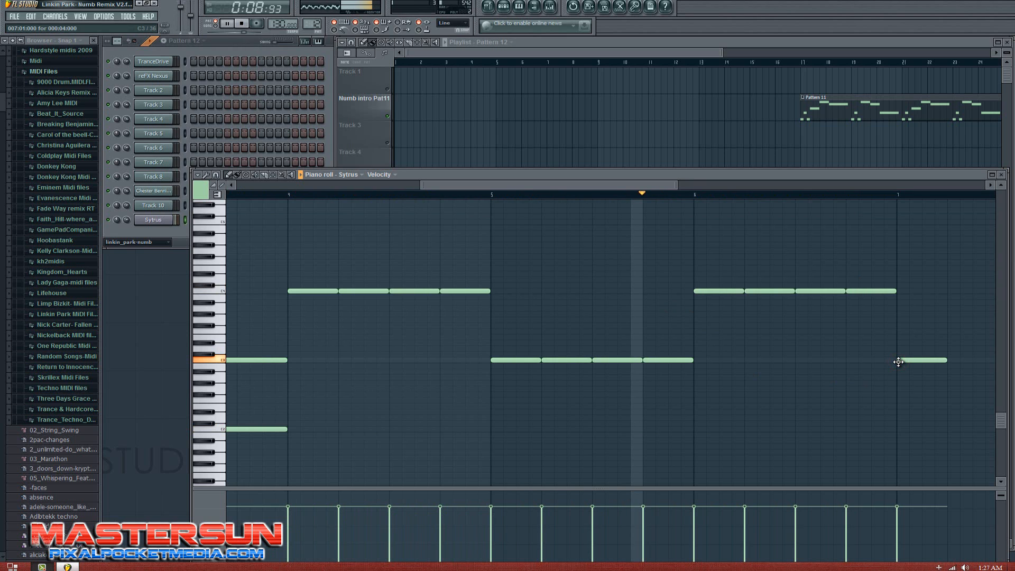
key(space)
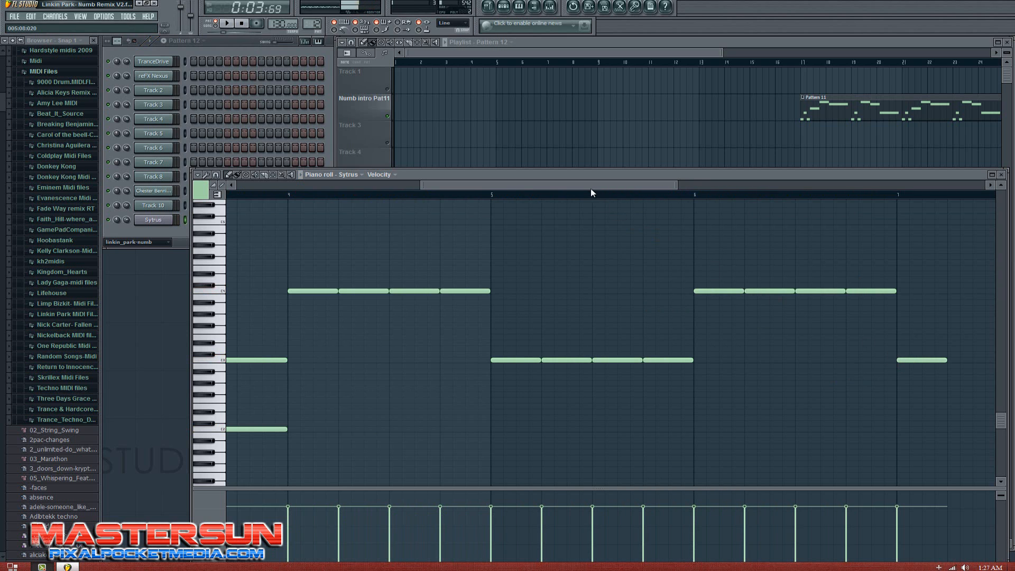
drag(591, 188, 670, 200)
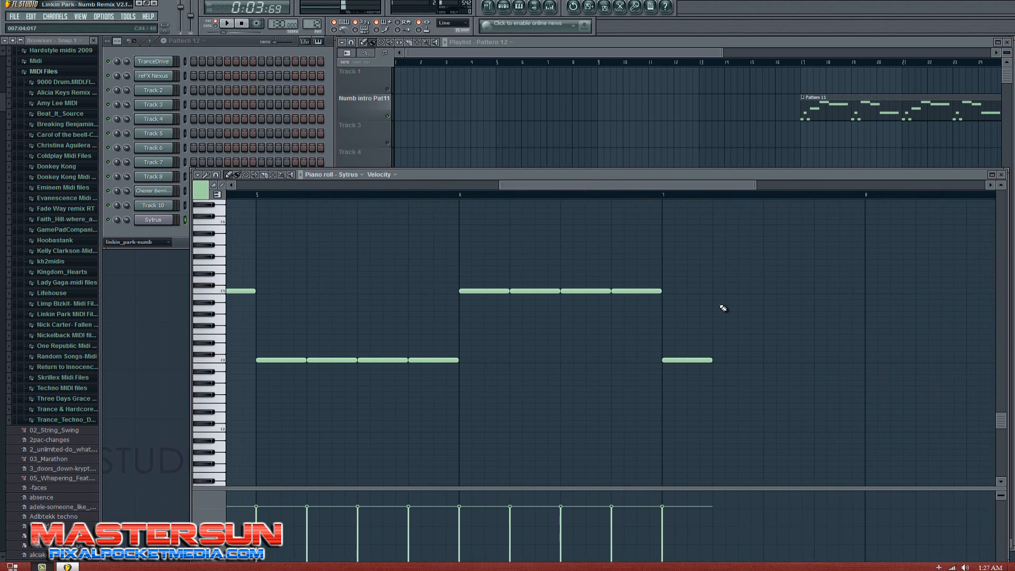
click(719, 364)
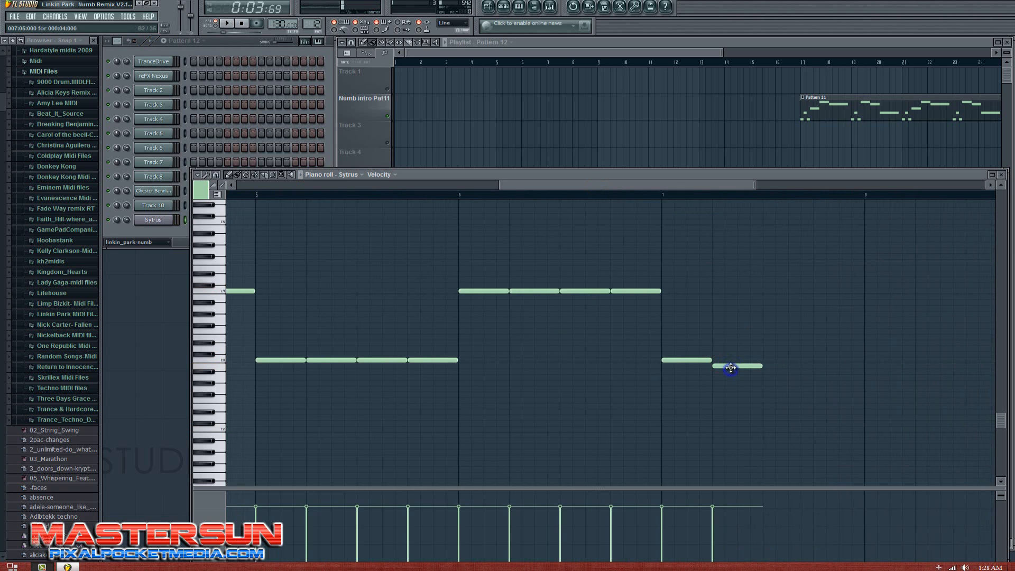
right_click(731, 368)
click(719, 362)
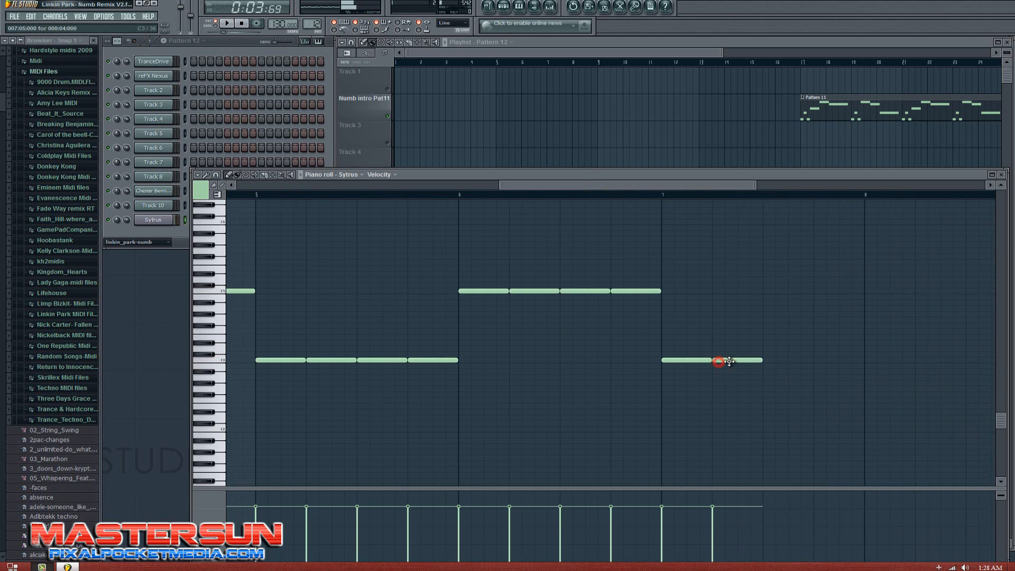
click(770, 359)
right_click(781, 361)
click(765, 361)
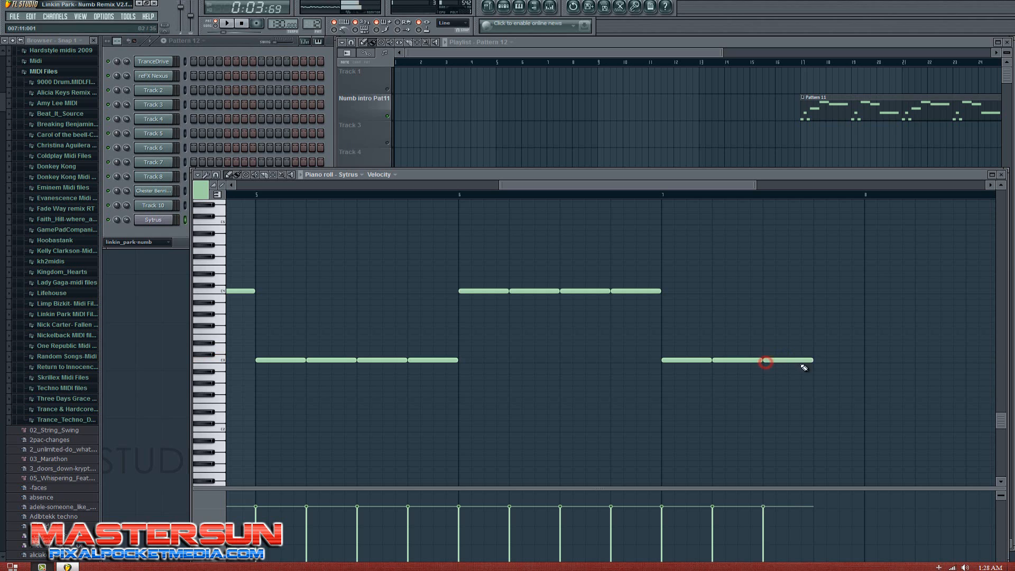
click(816, 361)
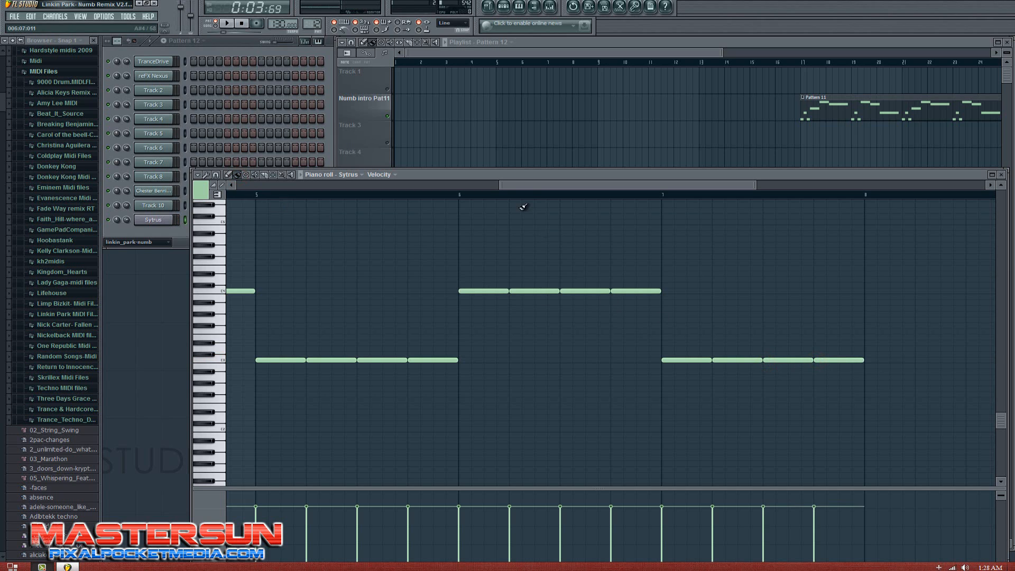
mouse_move(519, 189)
mouse_down()
mouse_move(461, 200)
mouse_move(491, 189)
mouse_up()
drag(672, 254, 777, 260)
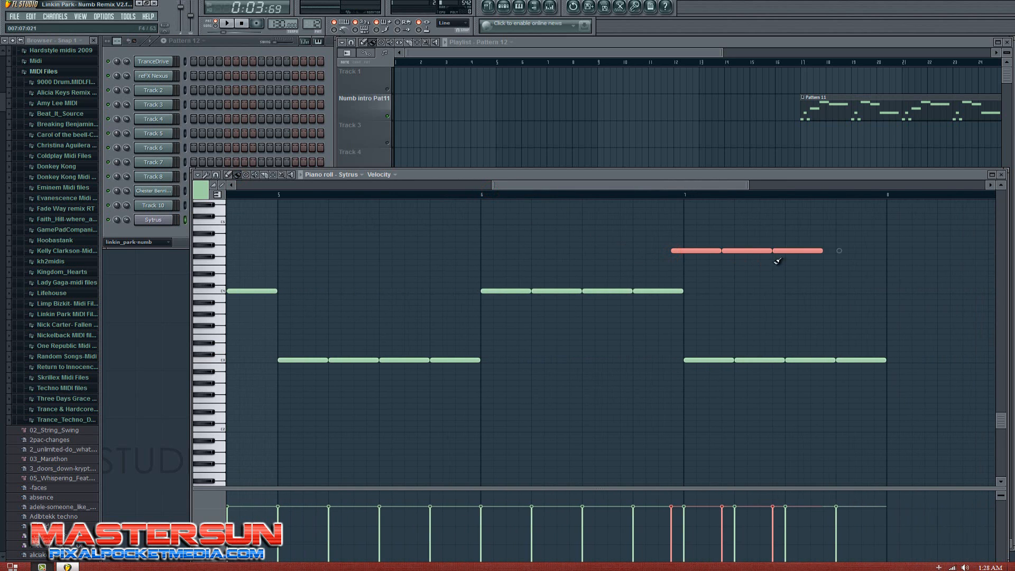
right_click(785, 250)
right_click(747, 251)
right_click(682, 252)
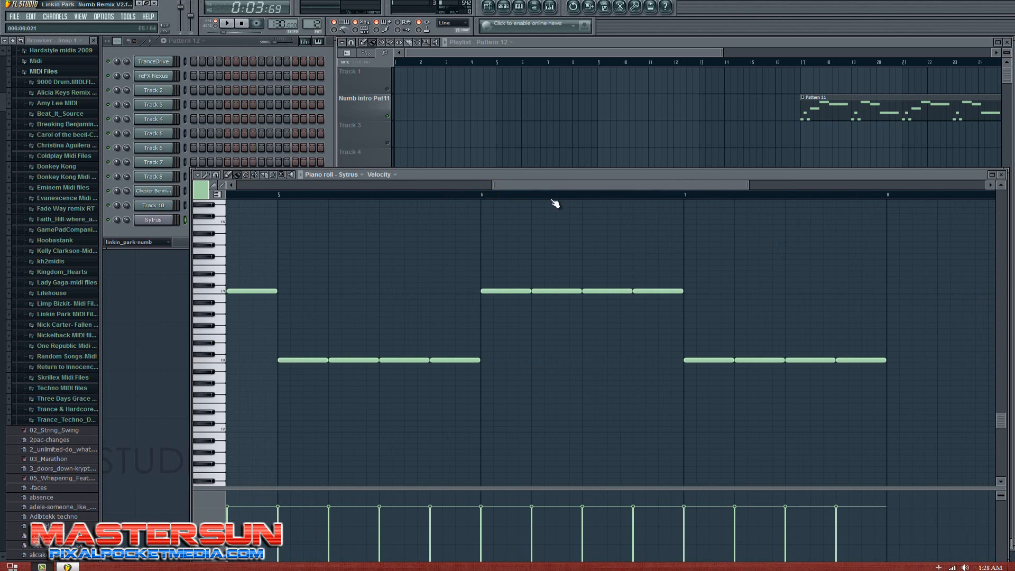
Step: Audition the pattern from bar 6 and paint four consecutive quarter-bar C4 notes across bar 8
click(481, 195)
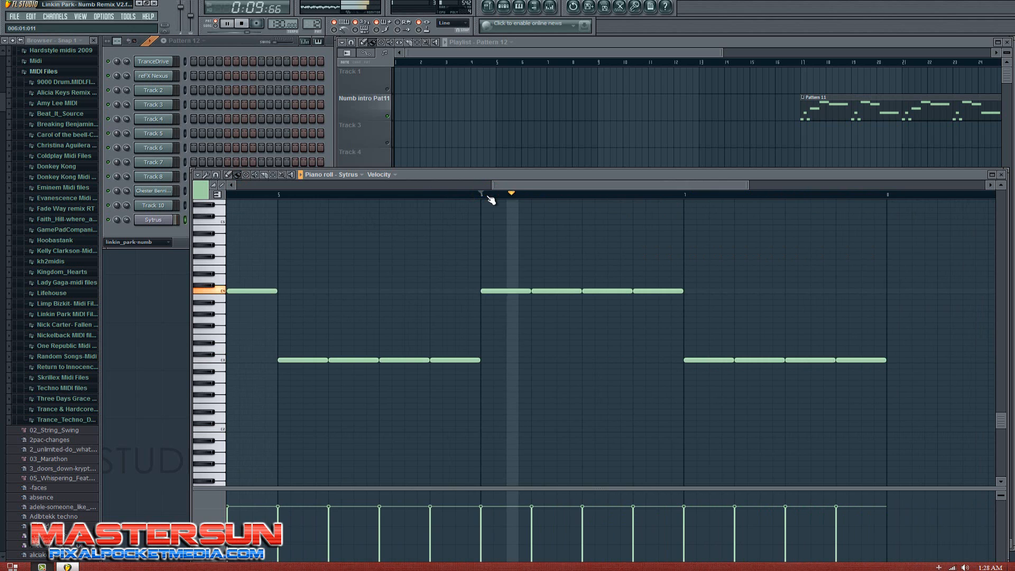
drag(537, 186, 615, 185)
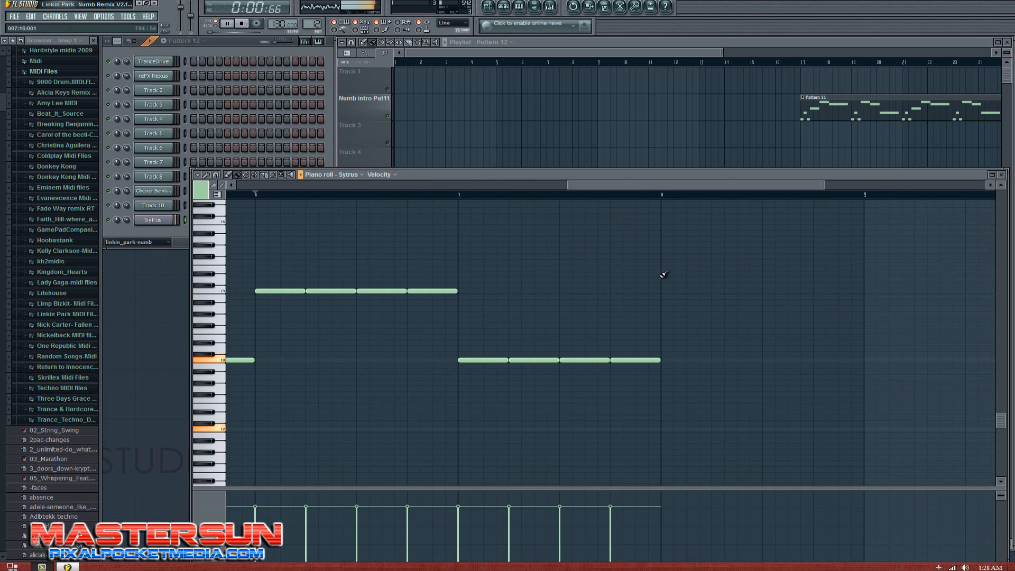
key(space)
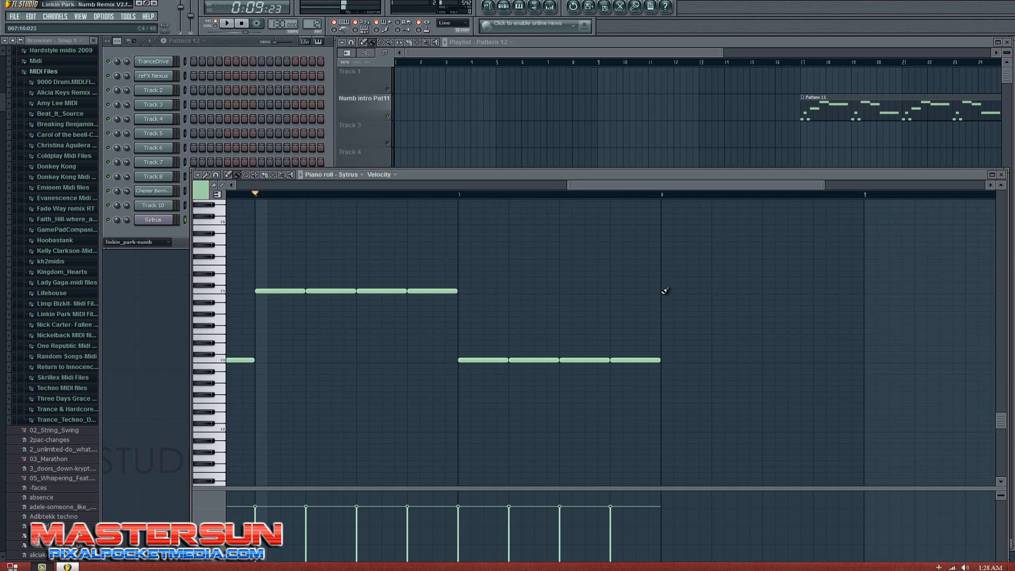
click(665, 290)
right_click(703, 290)
drag(668, 291, 834, 294)
key(space)
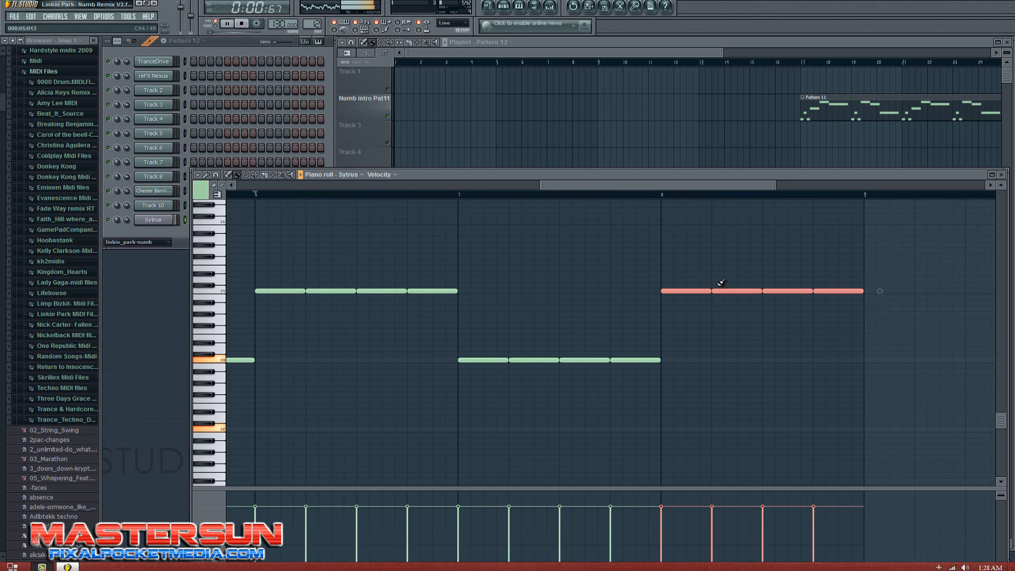
key(space)
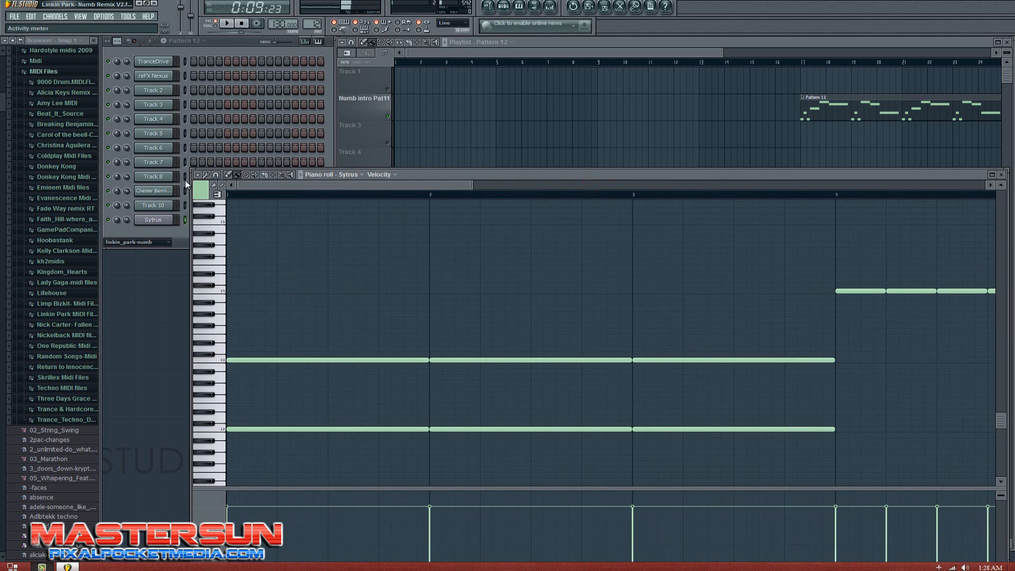
Step: Close the piano roll and place three back-to-back Pattern 12 clips on Track 1 of the playlist, starting at bars 1, 9 and 17
click(1001, 176)
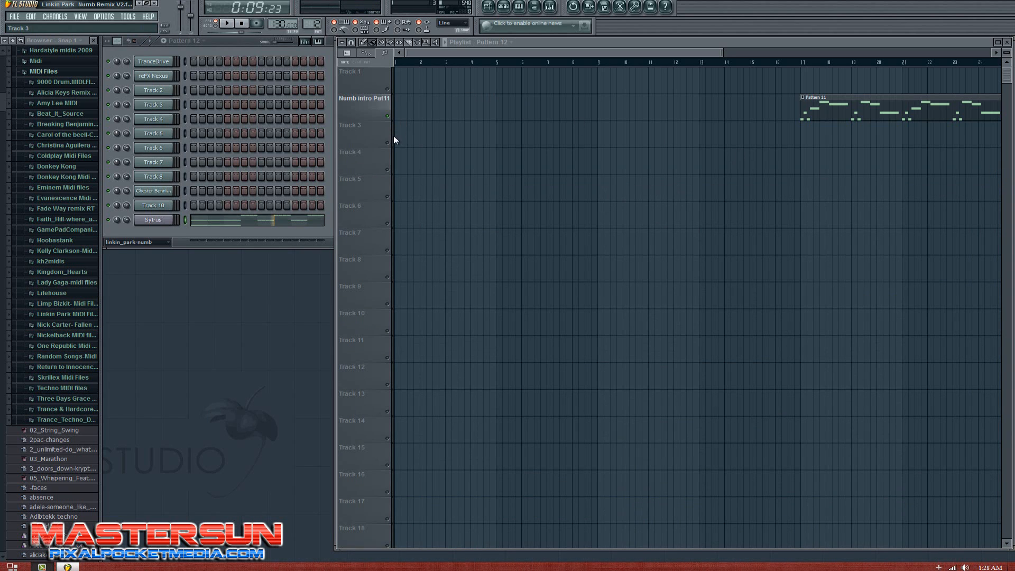
click(399, 79)
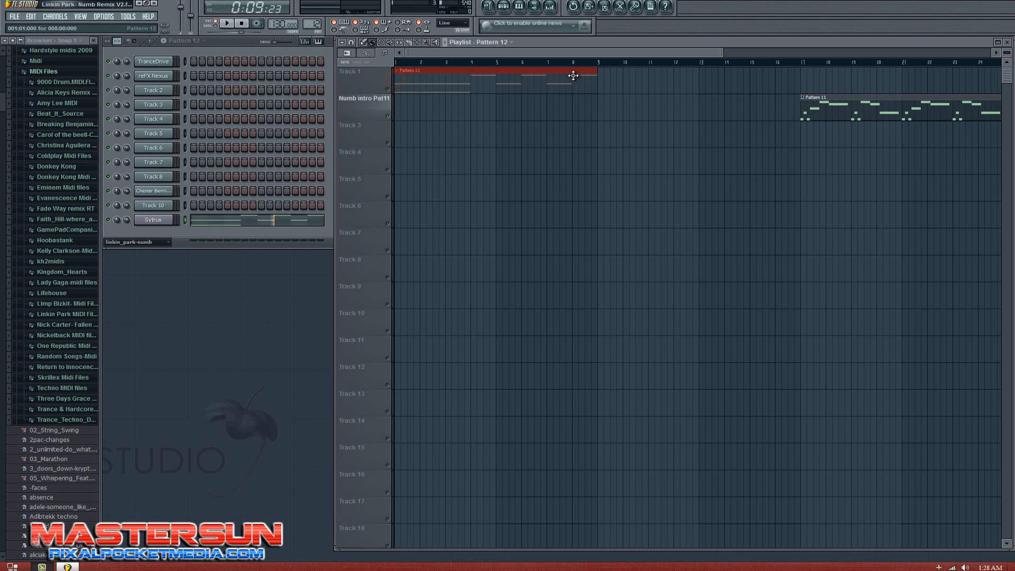
right_click(564, 81)
click(386, 90)
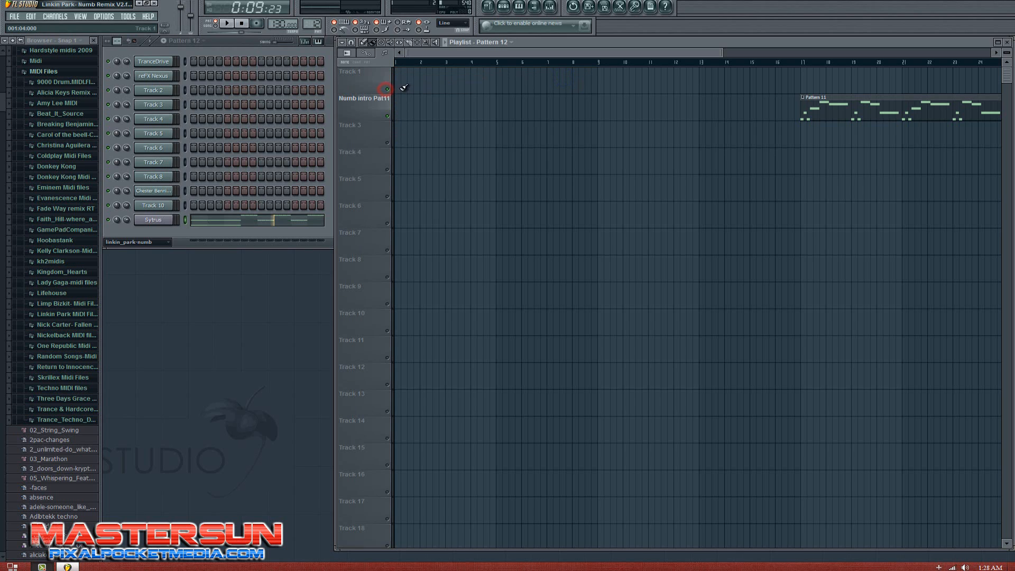
click(401, 82)
drag(566, 76, 572, 81)
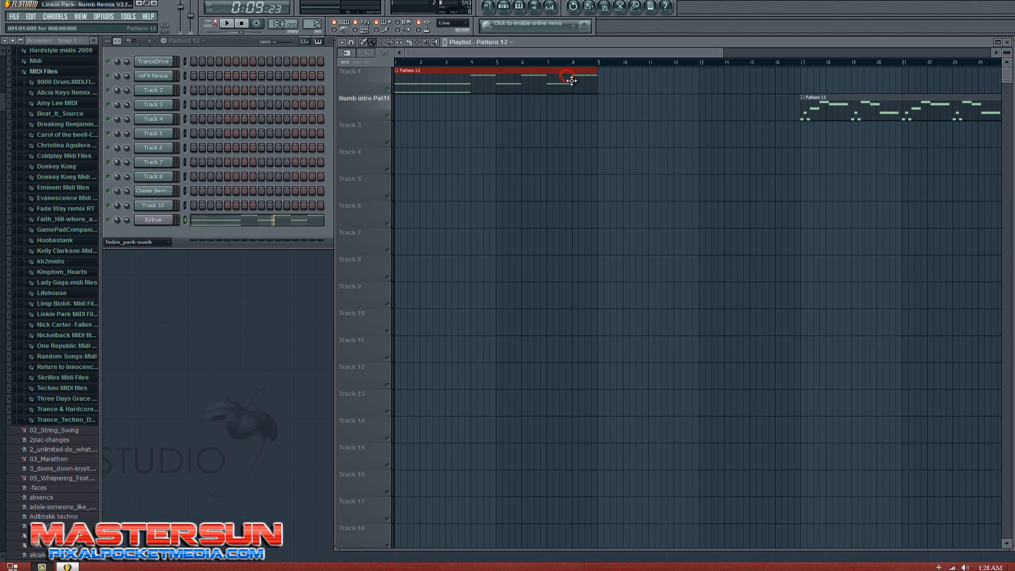
click(600, 82)
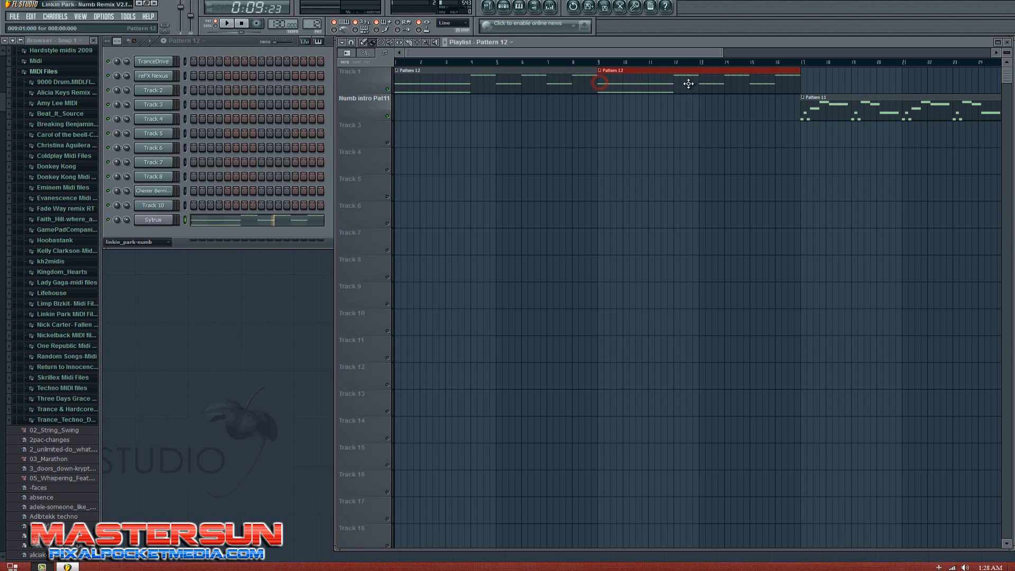
click(809, 76)
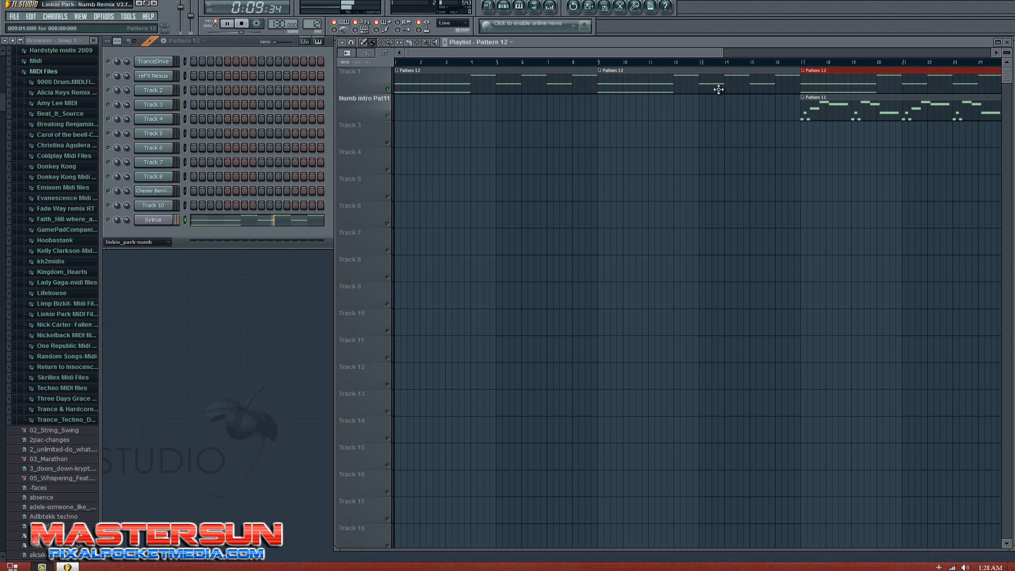
Step: Play the arrangement from bar 1, and replay the lead-in from bar 15 to where Patterns 11 and 12 overlap at bar 17
click(399, 62)
key(space)
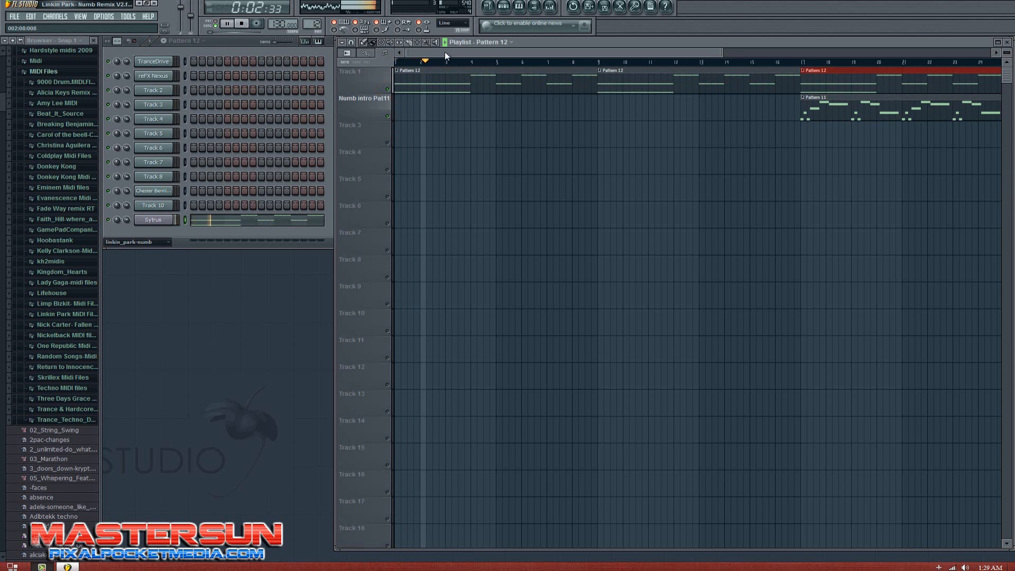
drag(445, 52, 532, 63)
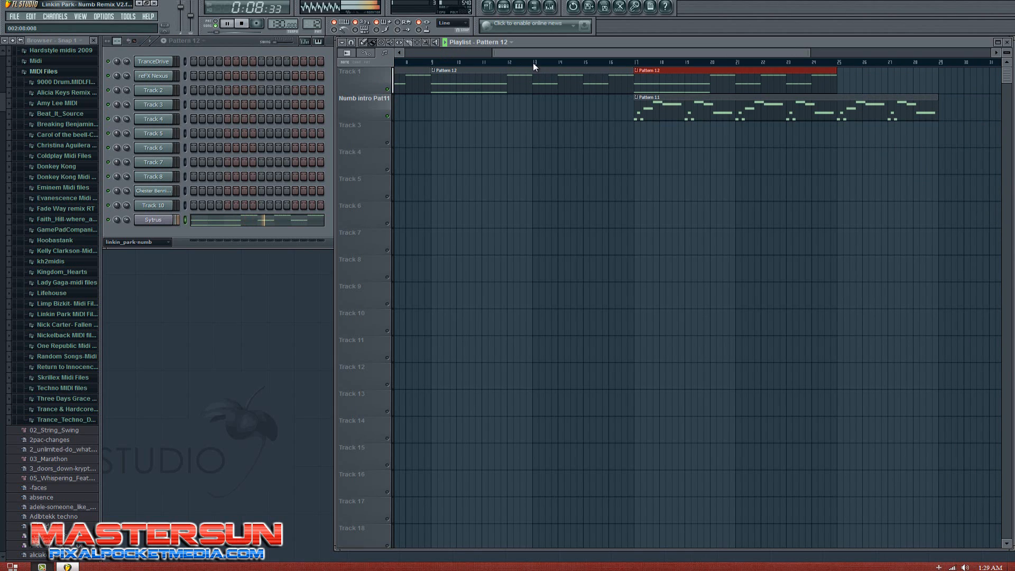
mouse_move(533, 62)
mouse_down()
mouse_move(488, 74)
mouse_move(506, 70)
mouse_up()
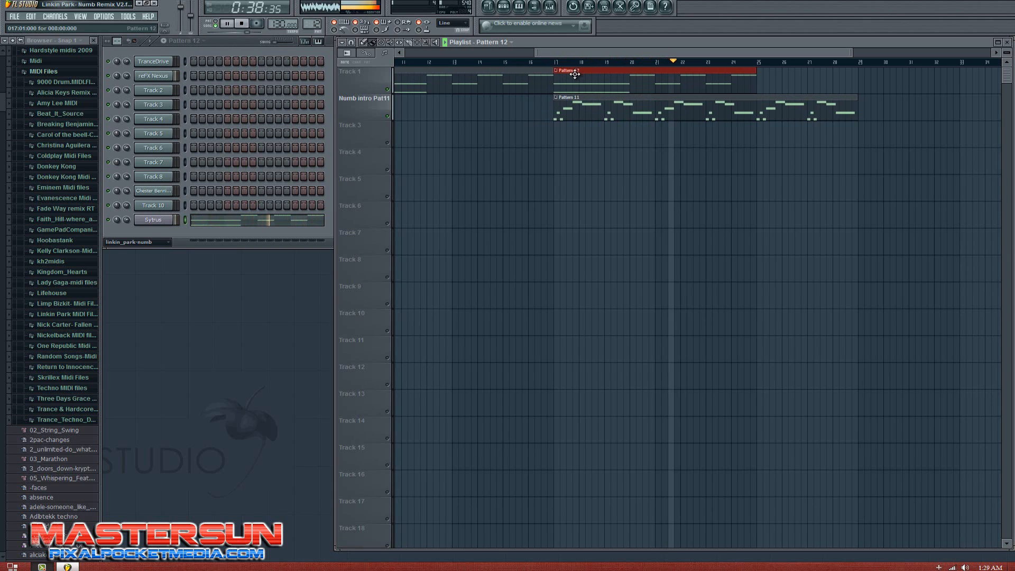
click(512, 64)
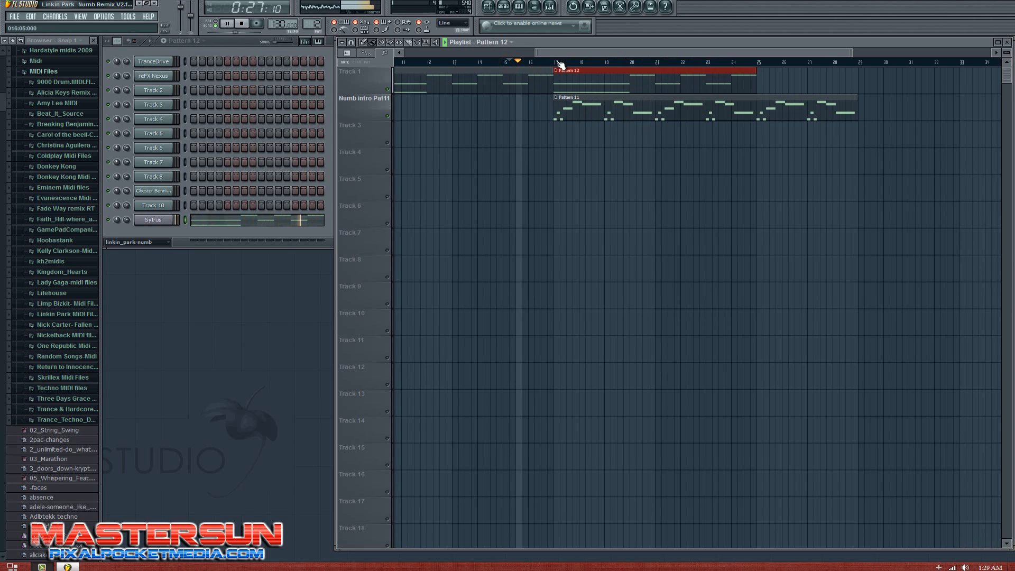
drag(573, 52, 543, 55)
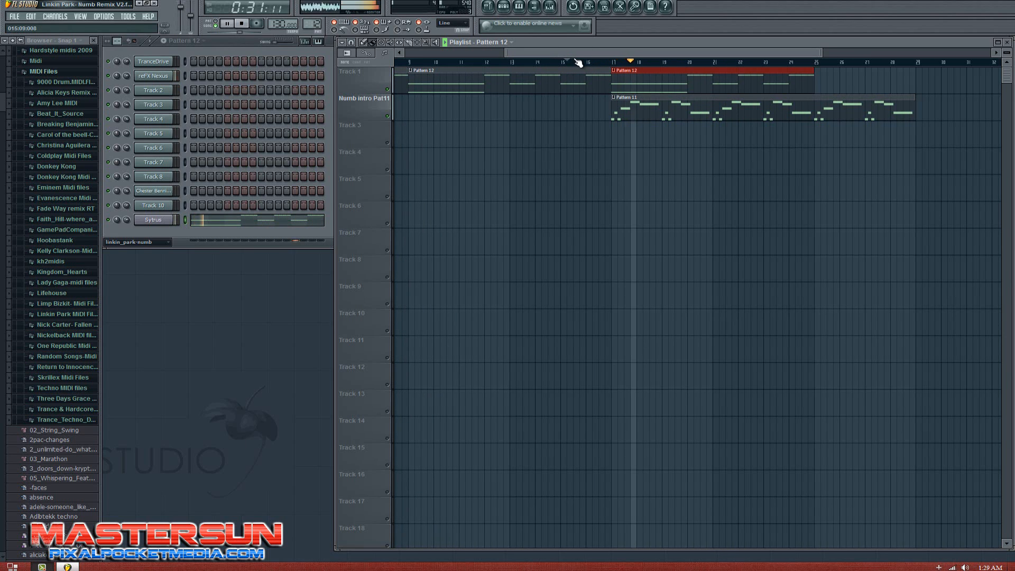
Step: Return the playlist to bar 1, open the Sytrus channel's instrument window and start looping Pattern 12
drag(562, 54, 345, 59)
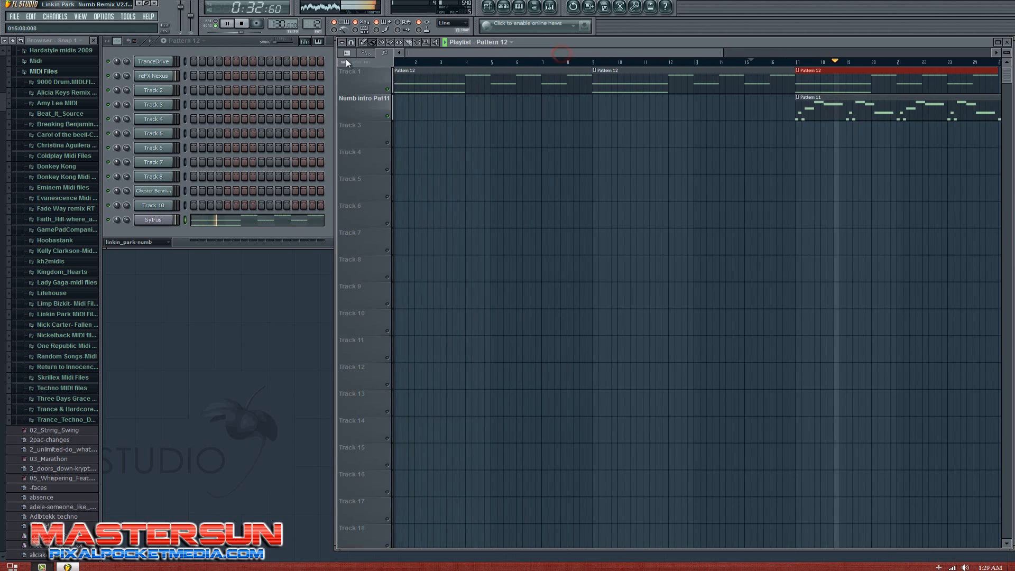
click(402, 65)
click(401, 64)
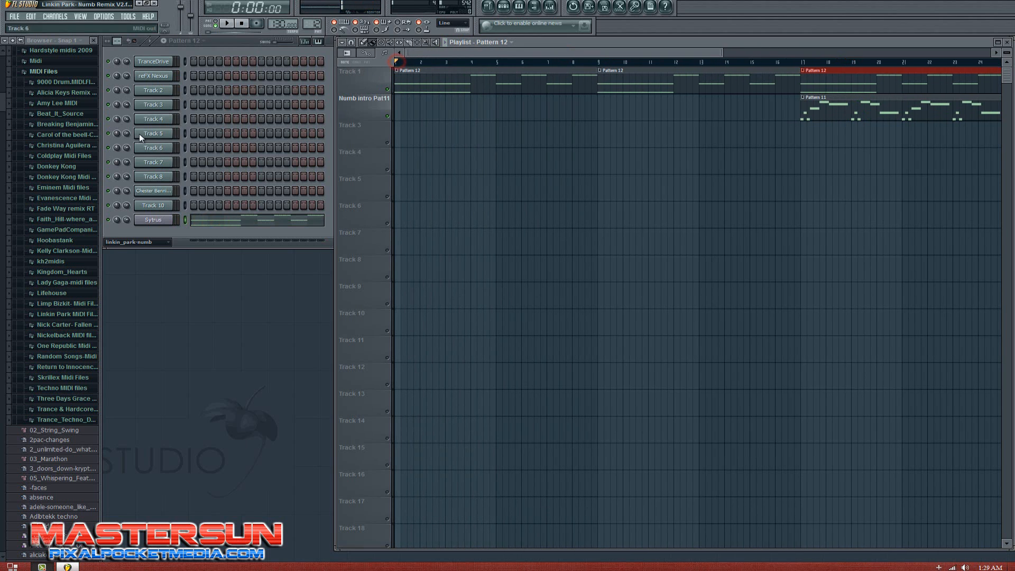
click(152, 219)
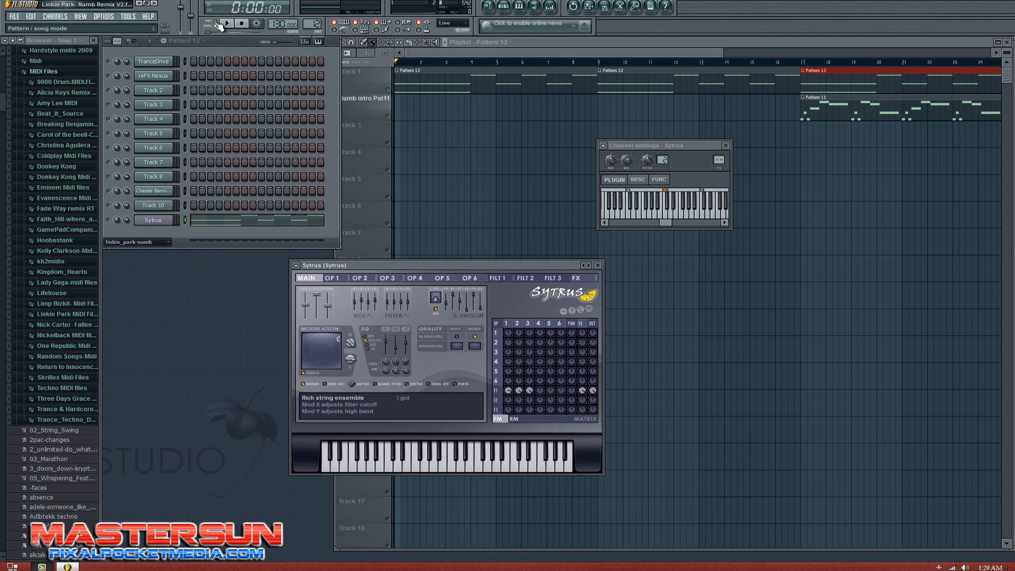
key(space)
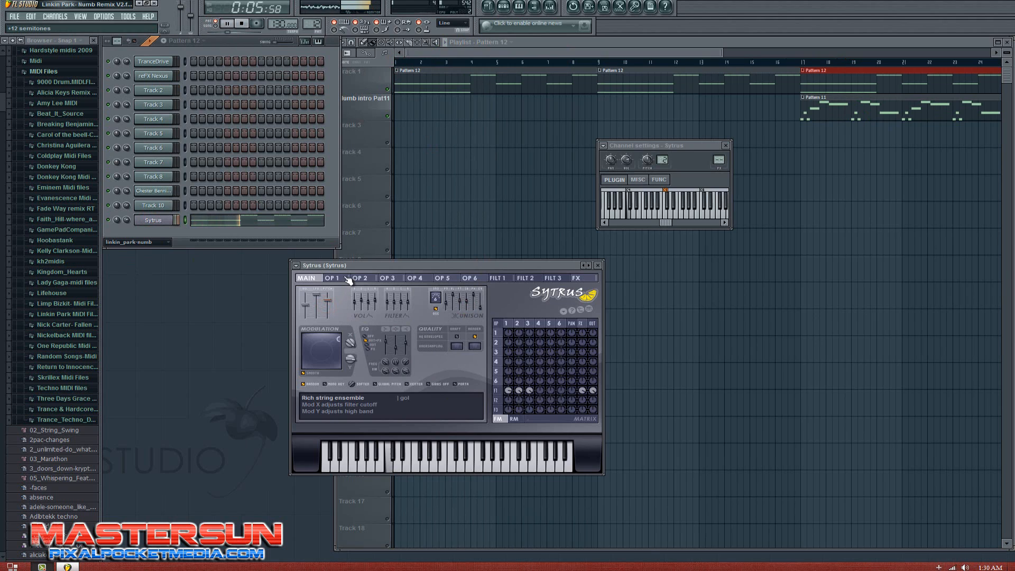
Step: Try the Sytrus main pitch at +12 semitones and vary the operators' levels into filter 1, cutting operator 1's send
drag(307, 309, 370, 283)
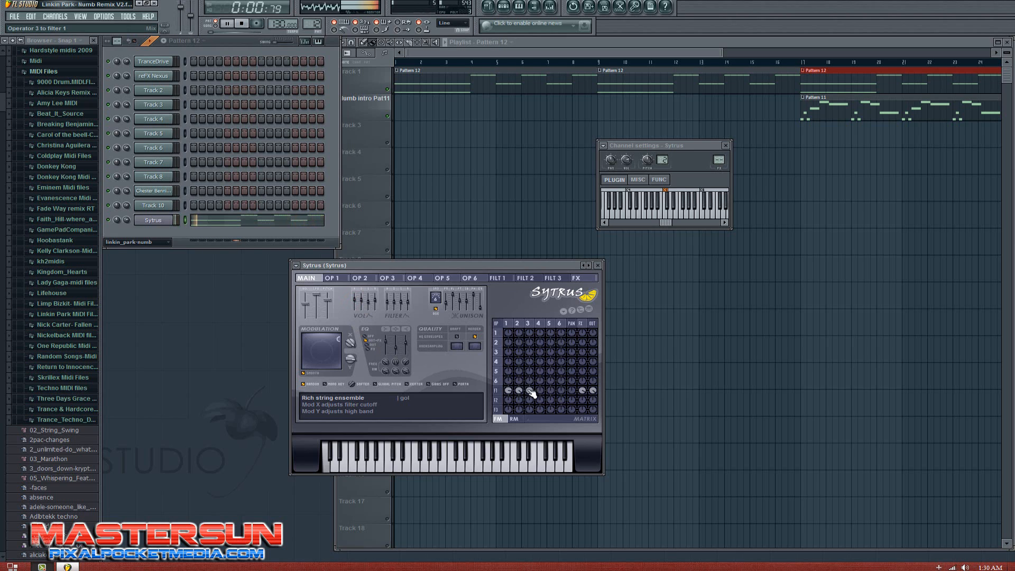
drag(532, 393, 531, 413)
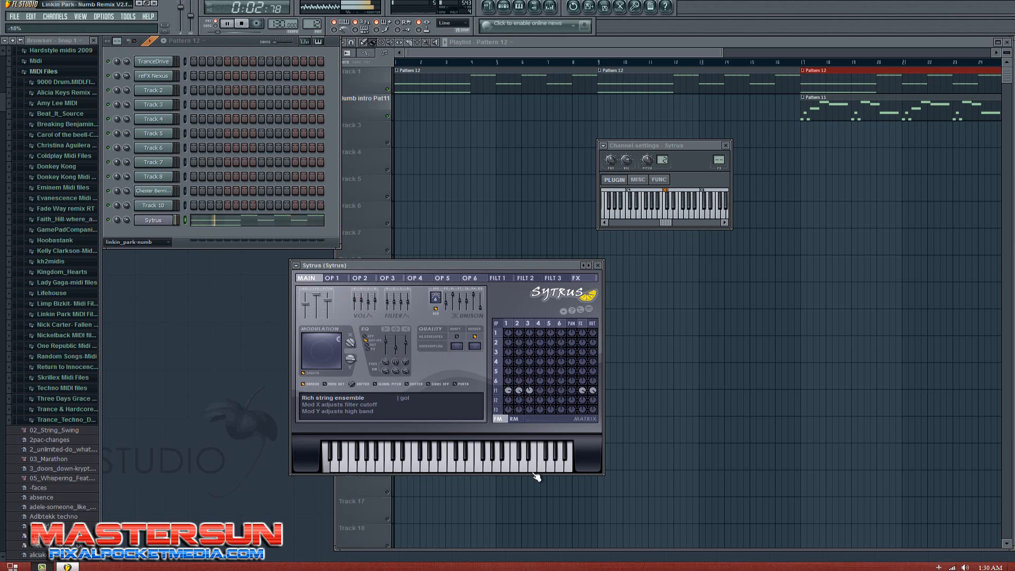
drag(522, 391, 540, 380)
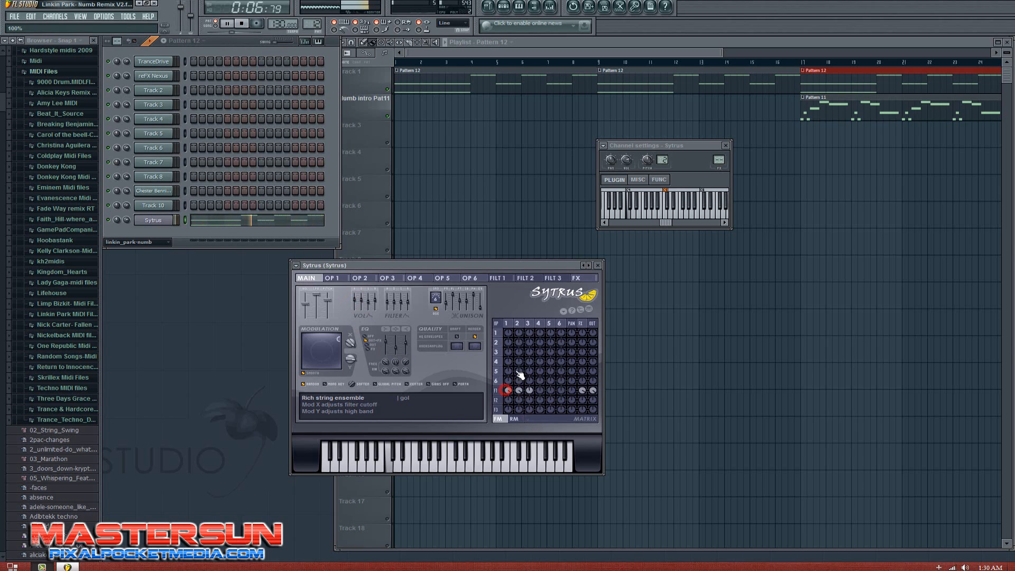
click(480, 468)
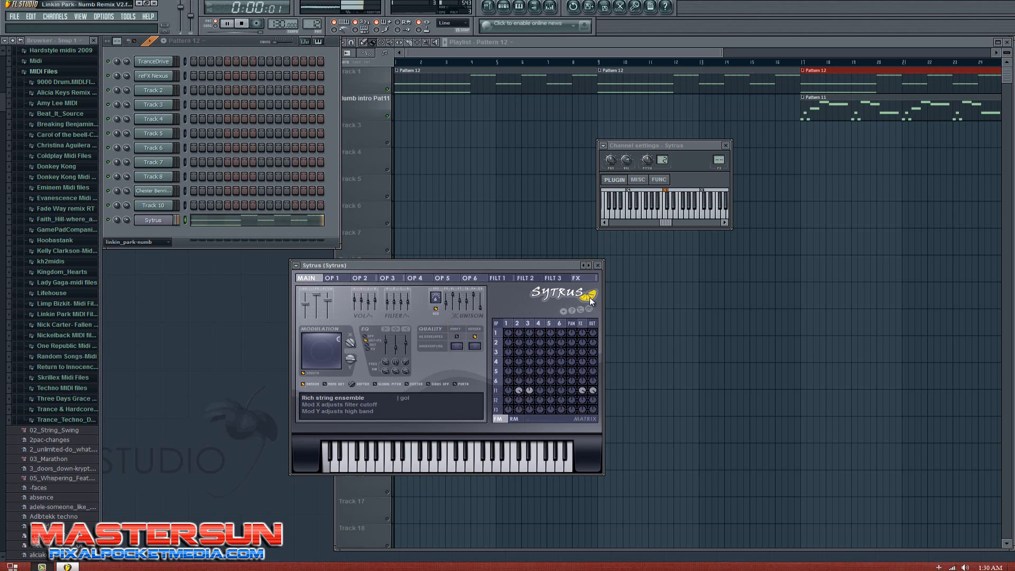
Step: Reshape the volume LFO envelope of the Sytrus FX section, flatten its peak to the centre line, and audition it
click(581, 279)
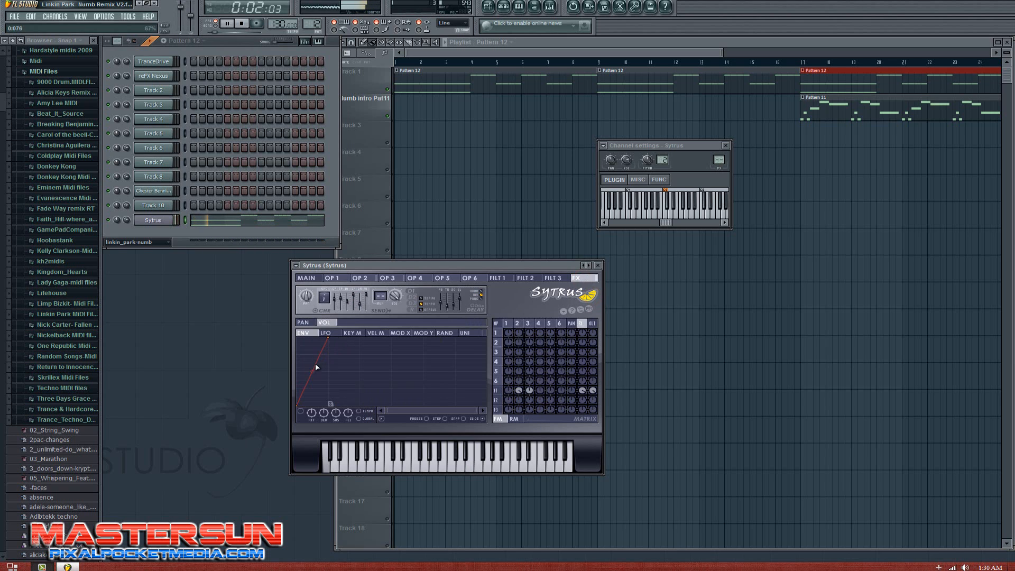
click(330, 335)
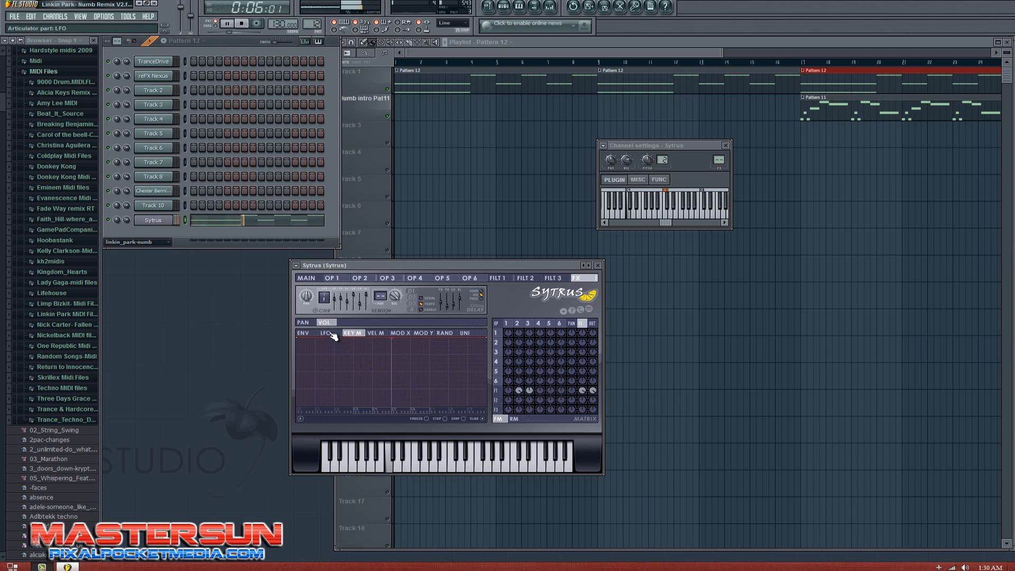
drag(356, 341, 428, 346)
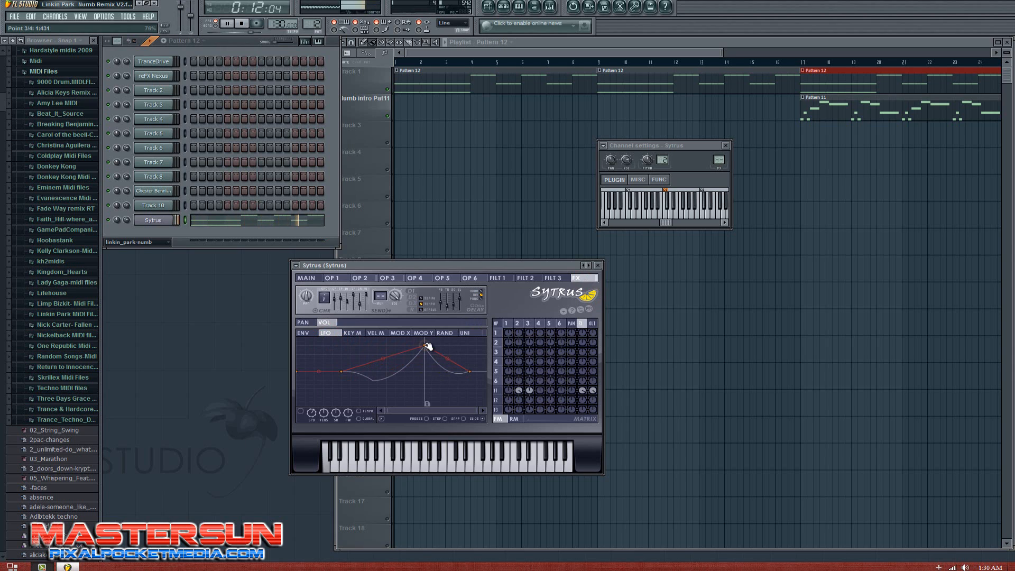
drag(427, 345, 365, 353)
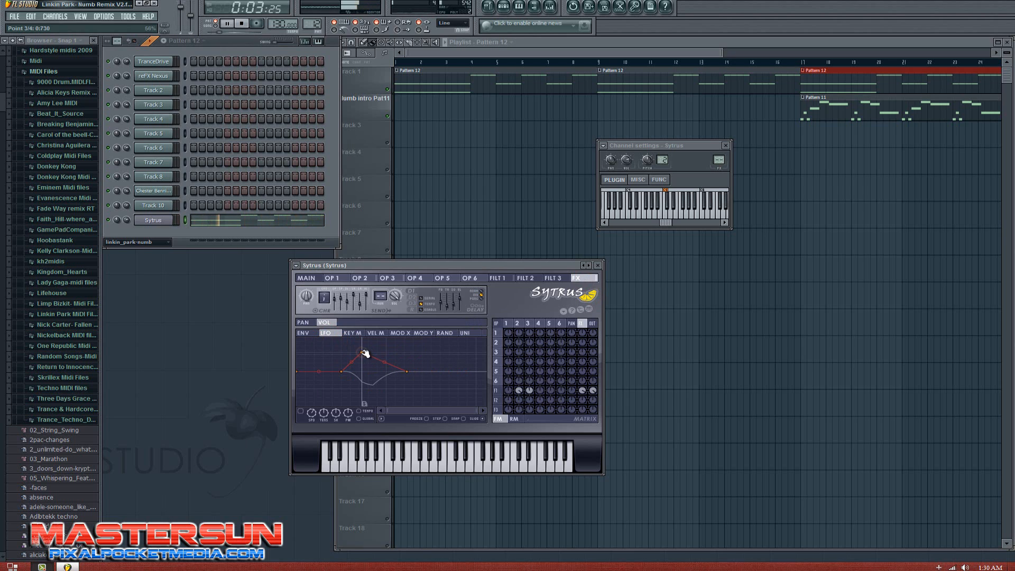
drag(364, 353, 374, 374)
drag(376, 371, 378, 371)
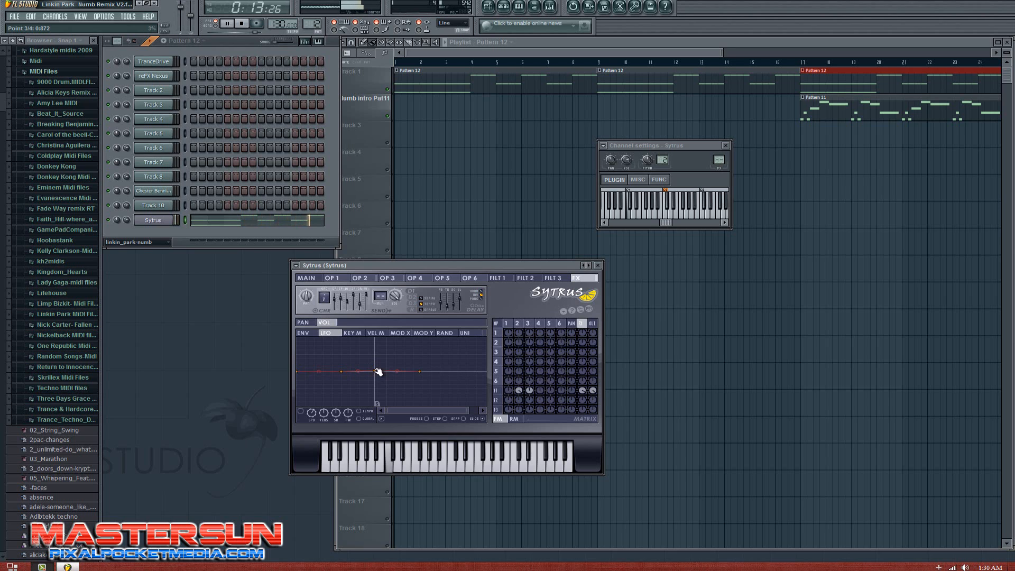
key(space)
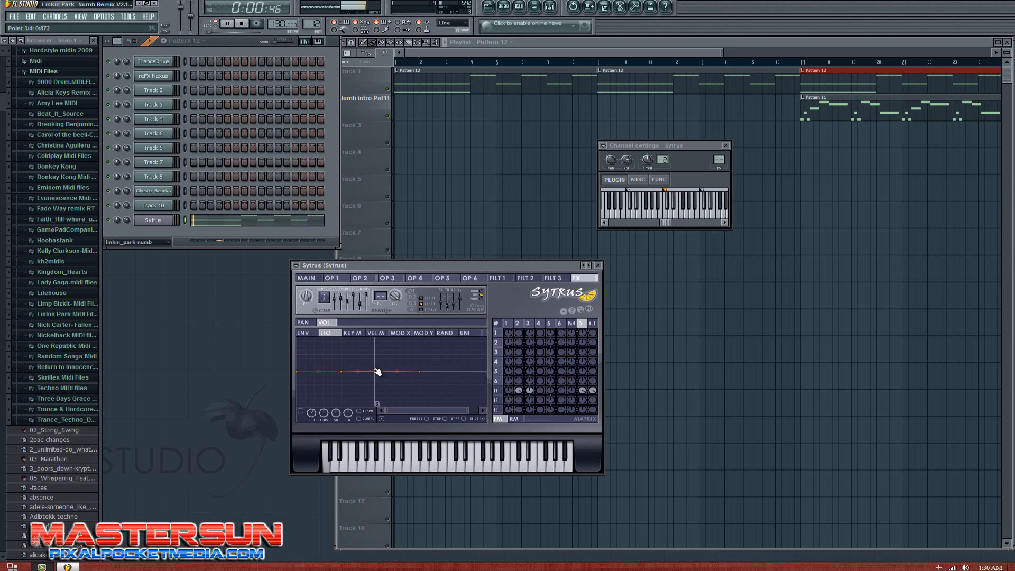
key(space)
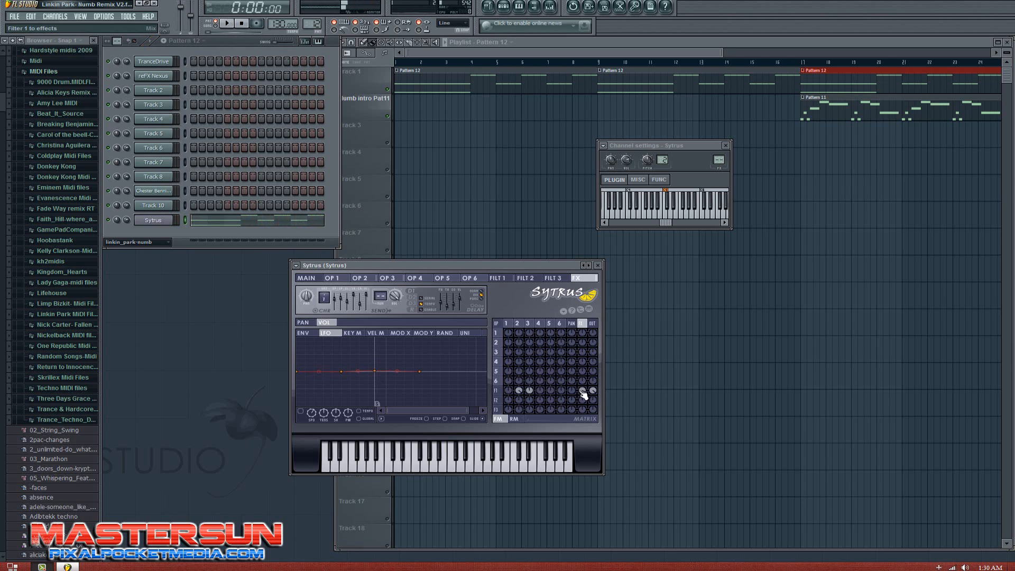
Step: Bend the falling segment of operator 6's volume LFO envelope into an outward curve and audition the sound
click(468, 278)
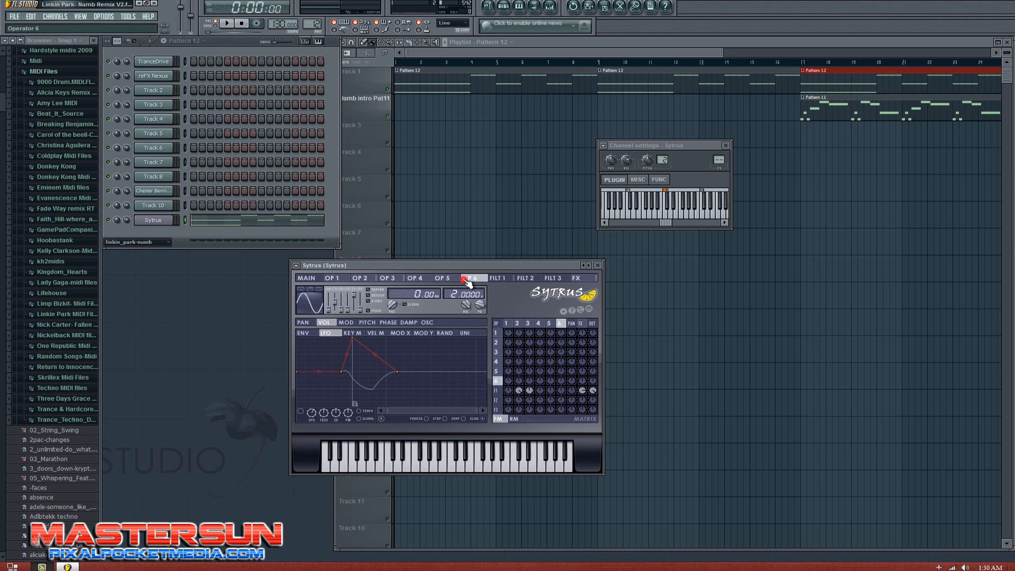
drag(387, 353, 375, 334)
key(space)
key(space)
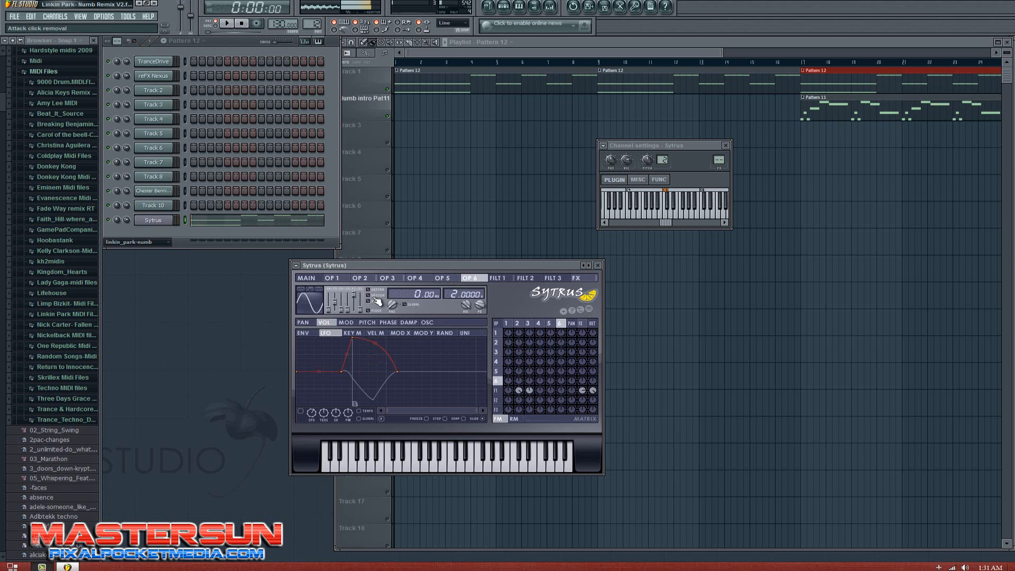
click(360, 309)
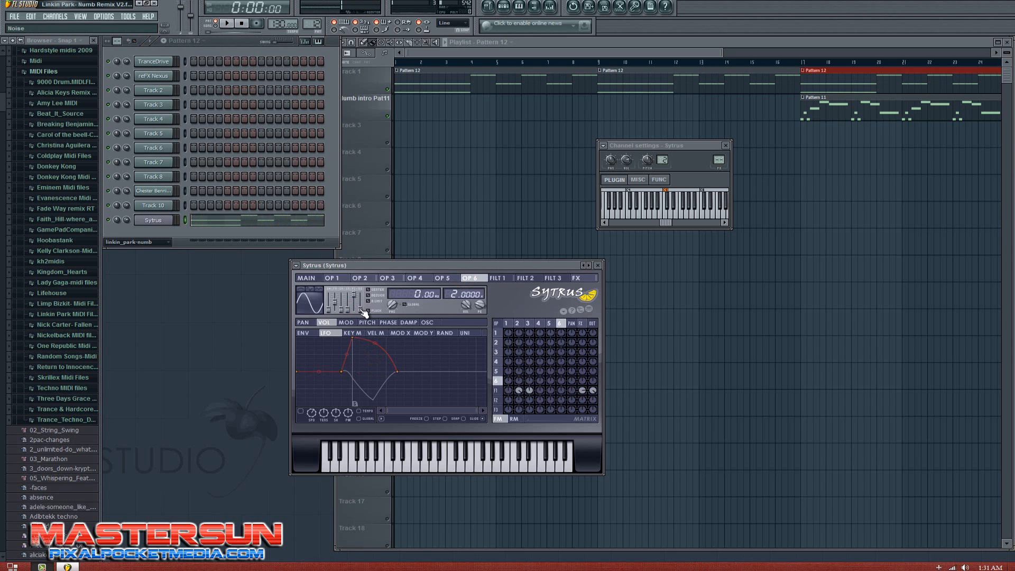
Step: While the pattern plays, raise the modulation of operators 1 and 2 to operator 1, and of operator 3 to operator 5
key(space)
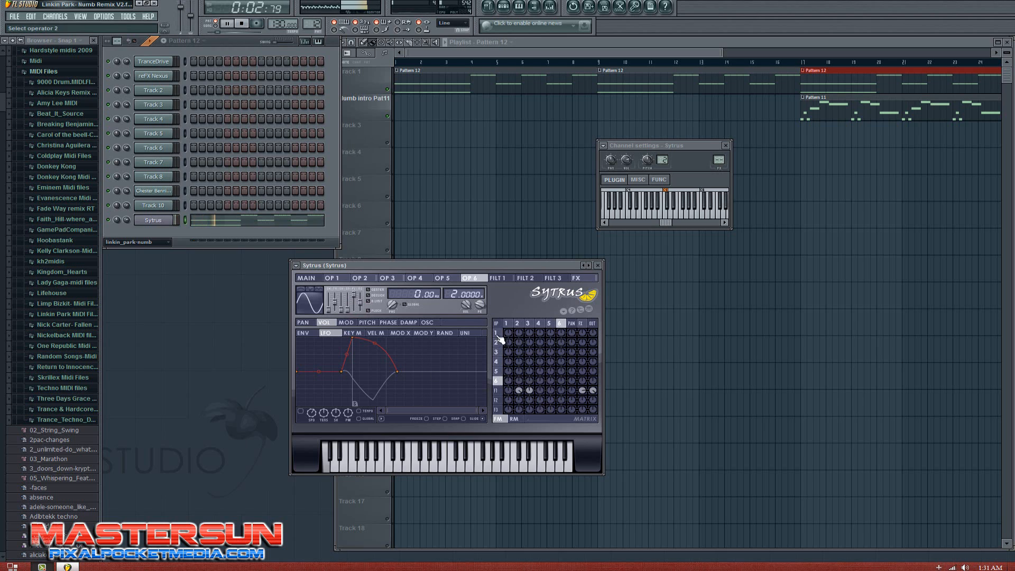
drag(509, 333, 540, 277)
drag(521, 337, 550, 279)
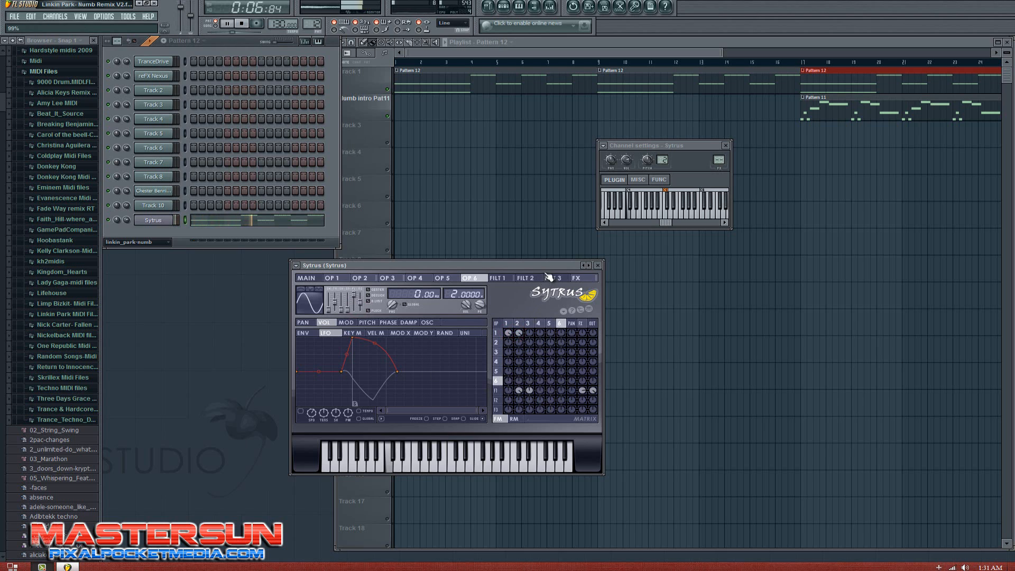
drag(534, 374, 571, 280)
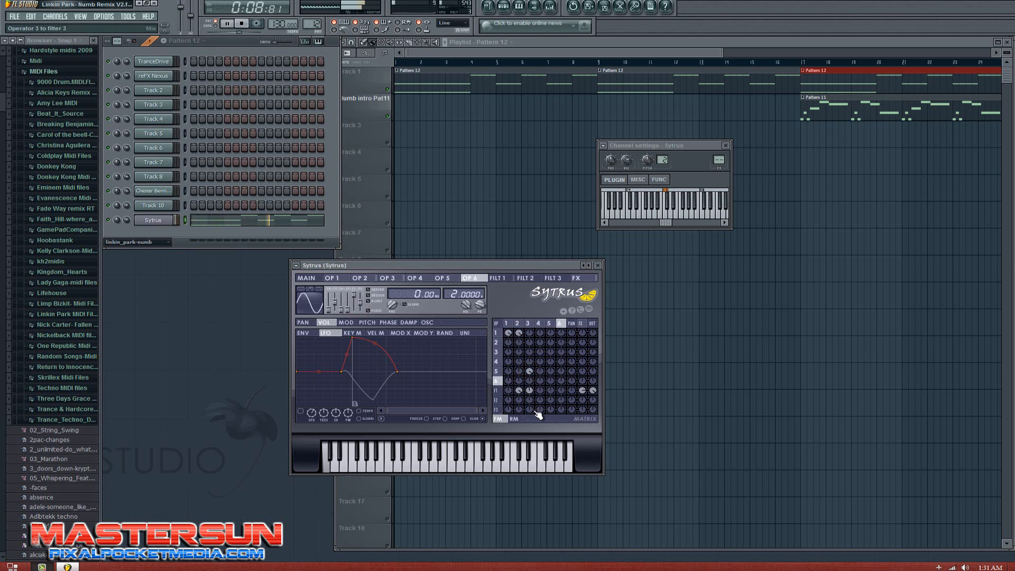
key(space)
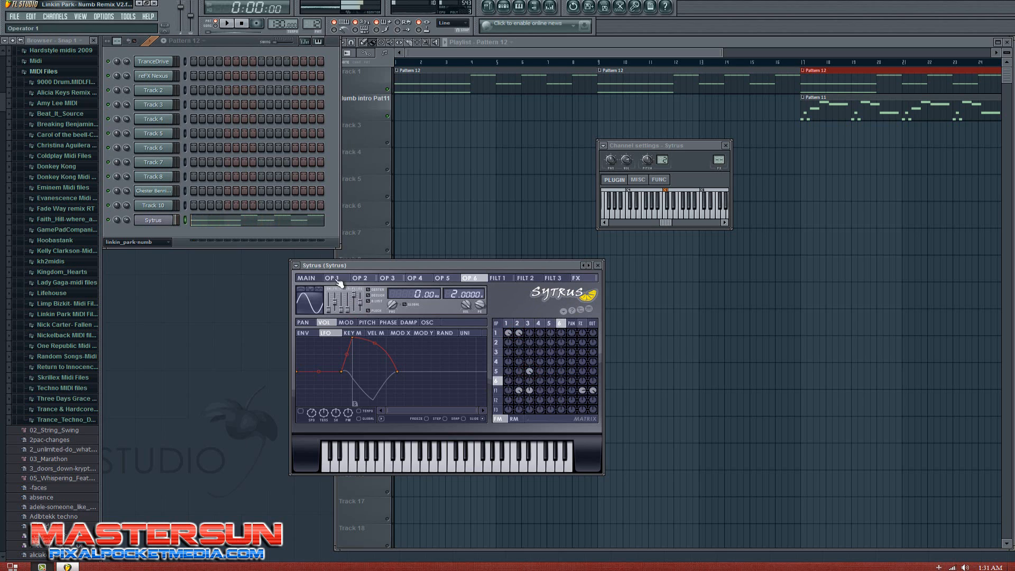
Step: Load the Sytrus preset Greasy 2 and briefly audition Pattern 12 with it
click(296, 265)
mouse_move(338, 293)
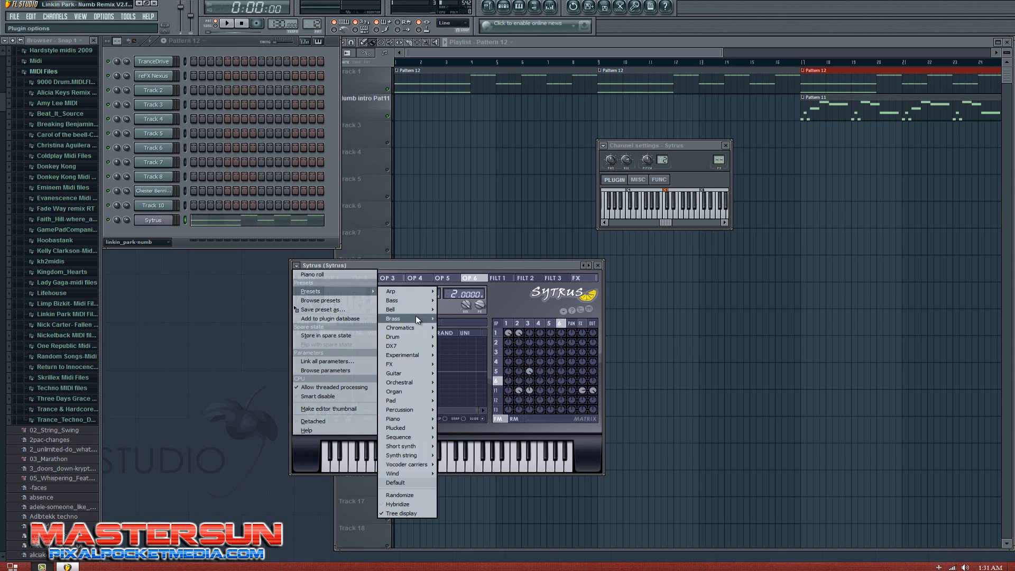
mouse_move(416, 316)
click(475, 355)
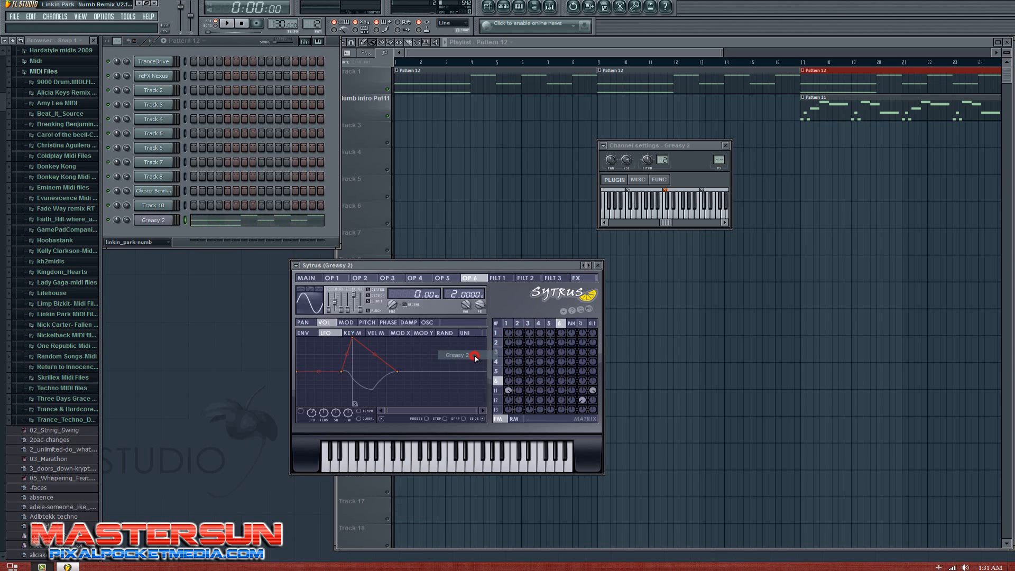
key(space)
key(space)
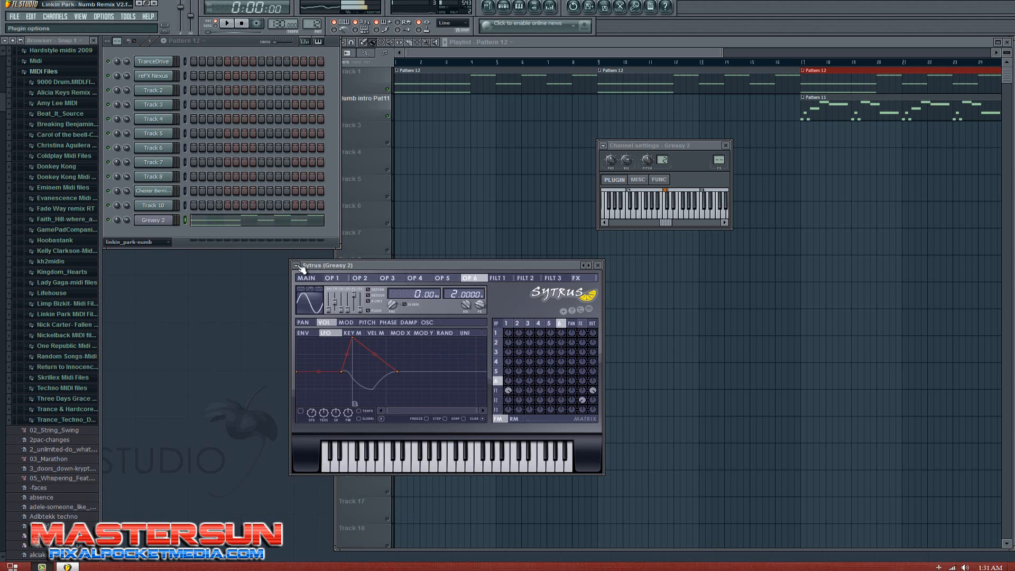
Step: Load the Pad preset Jupiter in Sytrus and audition Pattern 12 with it
click(296, 265)
mouse_move(316, 290)
mouse_move(421, 402)
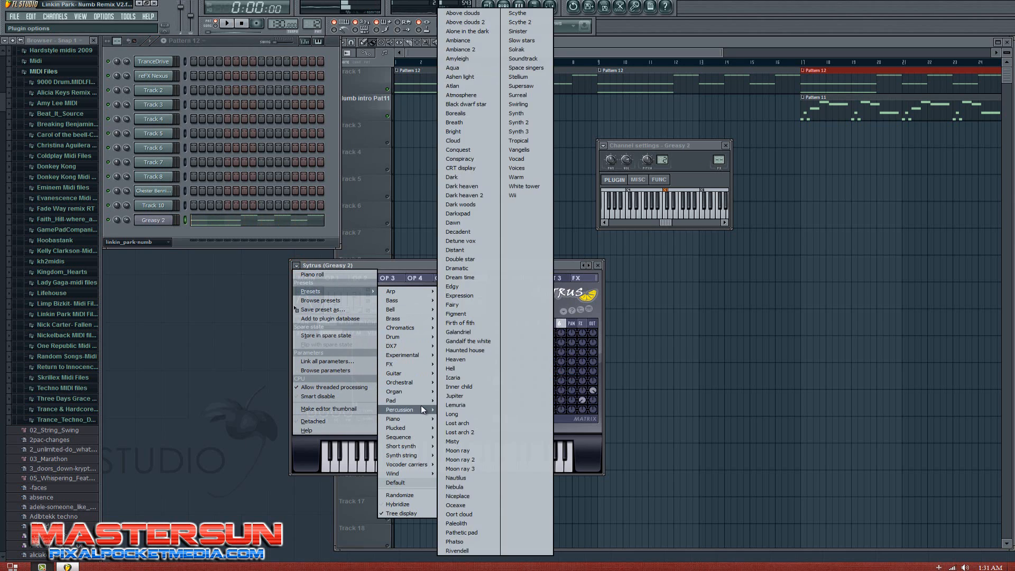
click(464, 396)
key(space)
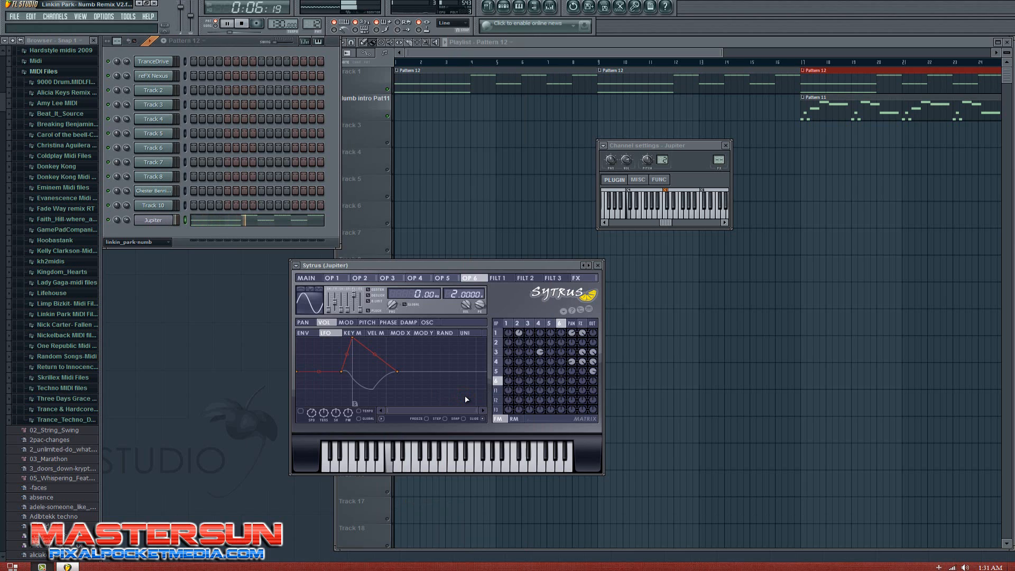
key(space)
Step: Load the Arp preset 3o3ish in Sytrus and audition Pattern 12 with it
click(296, 265)
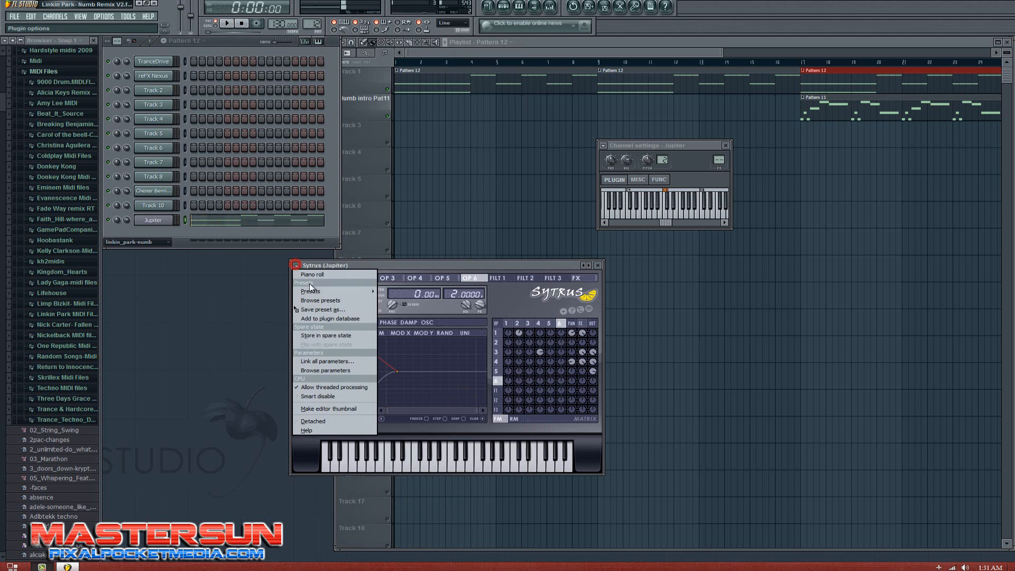
mouse_move(315, 290)
mouse_move(416, 294)
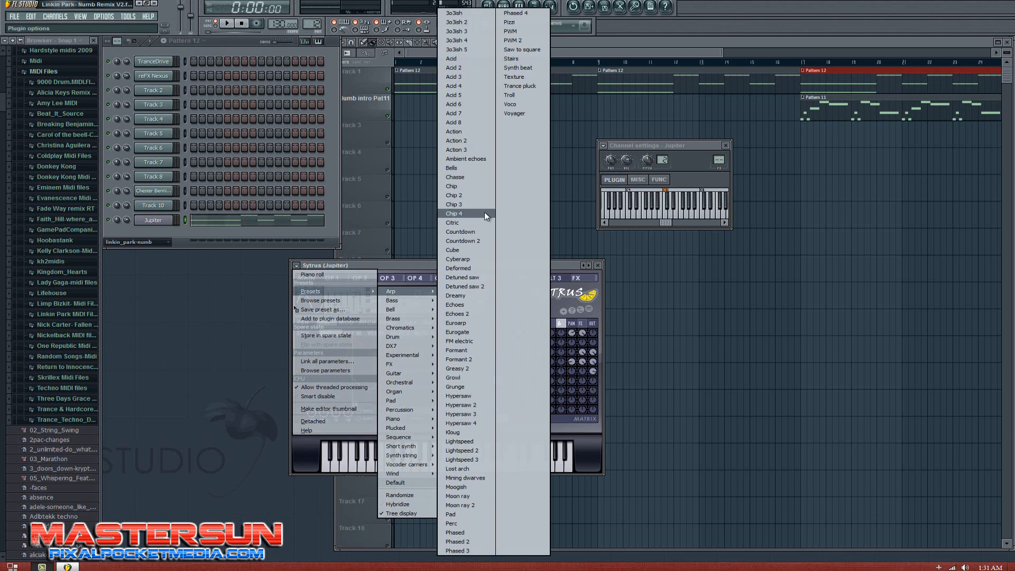
click(454, 13)
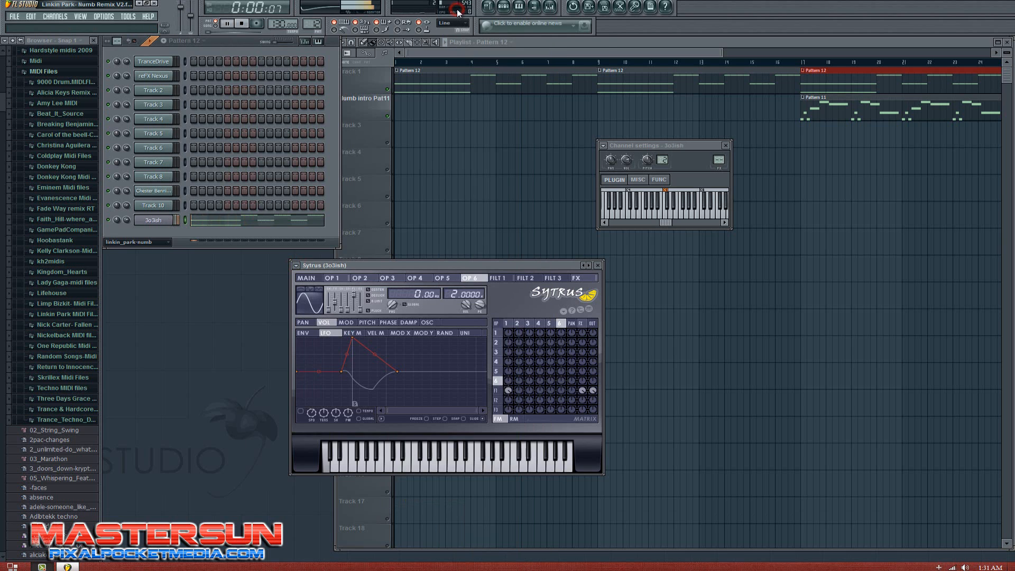
key(space)
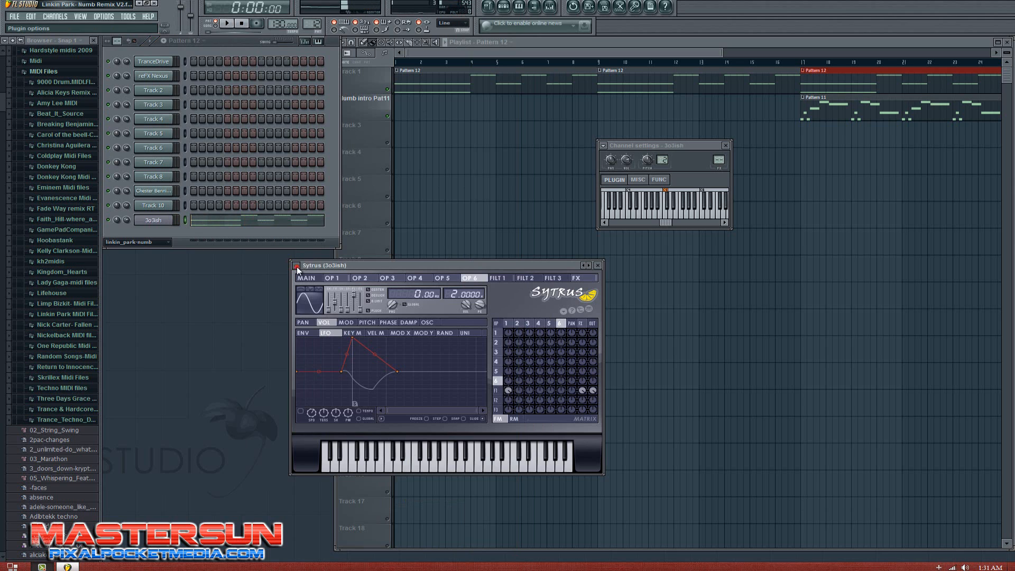
Step: Load the Piano preset Brittle pi in Sytrus and audition Pattern 12 with it
click(297, 266)
mouse_move(331, 291)
mouse_move(410, 418)
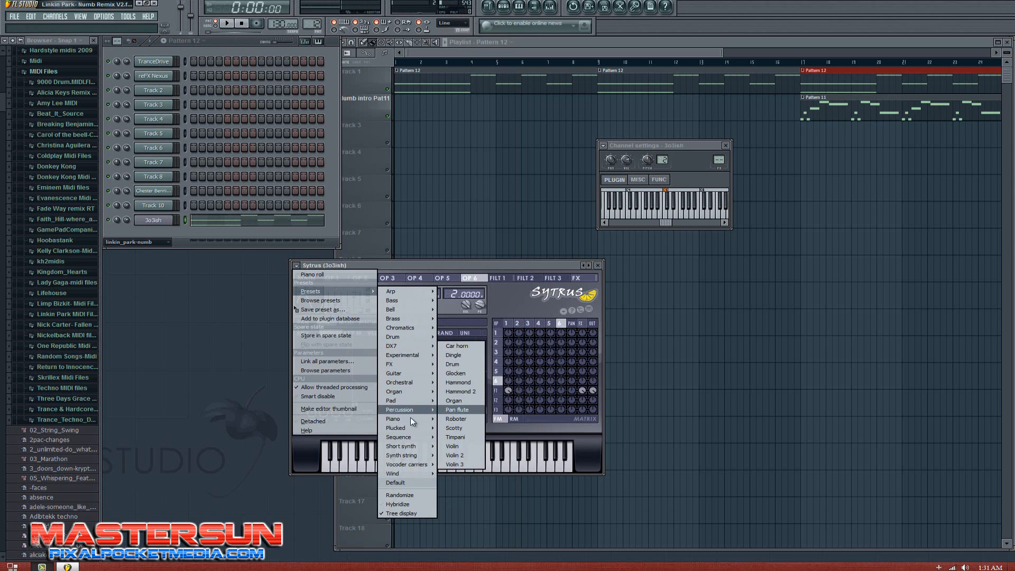
click(479, 359)
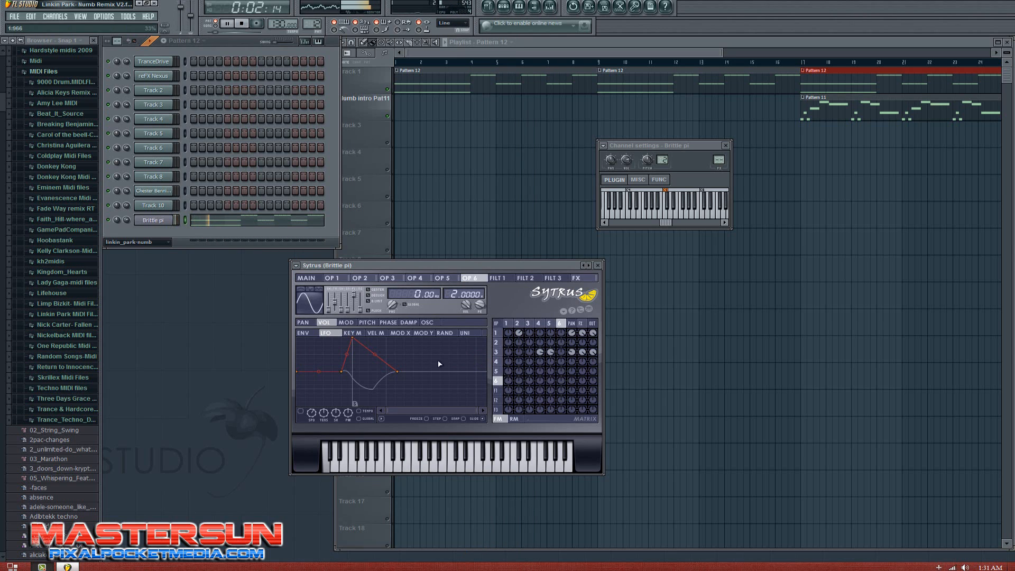
key(space)
Step: Load the Sequence preset Big layer in Sytrus and audition Pattern 12 with it
click(296, 265)
mouse_move(312, 291)
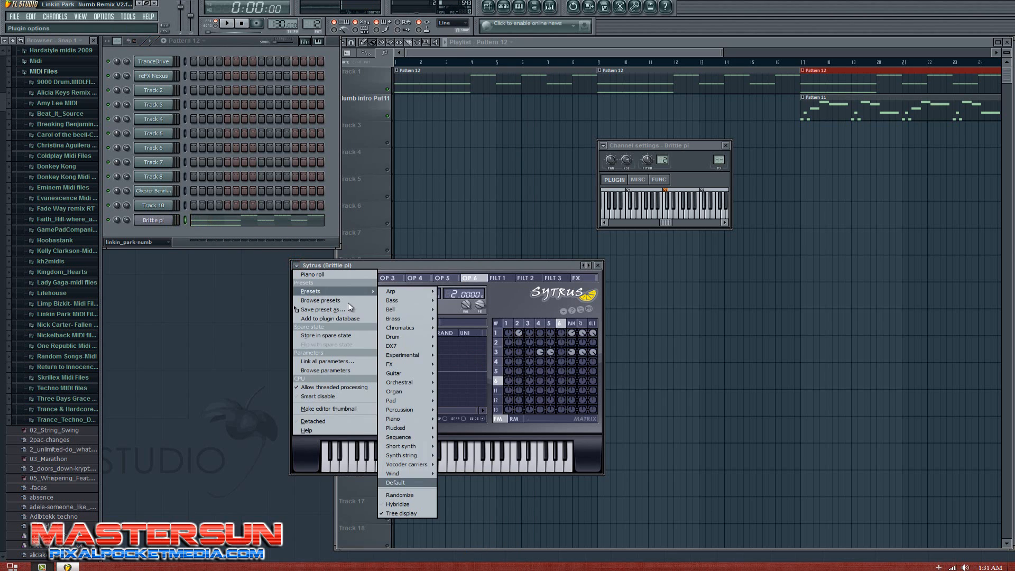
mouse_move(421, 446)
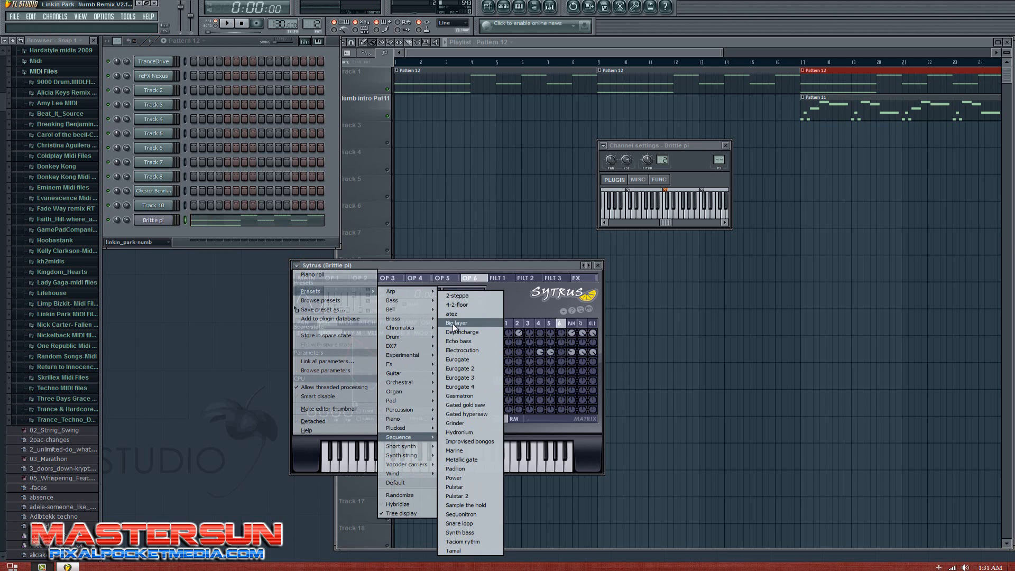
click(453, 323)
key(space)
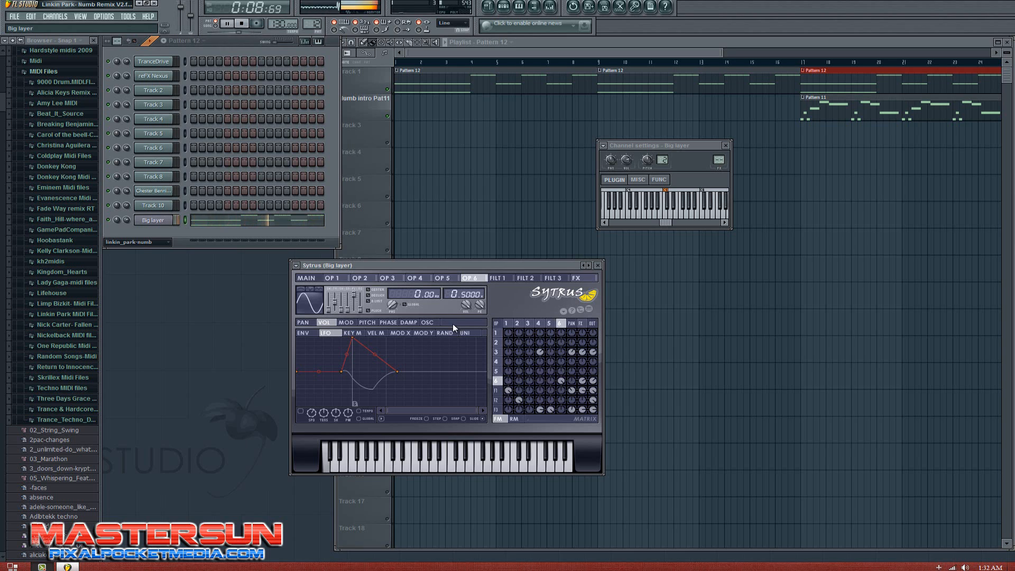
key(space)
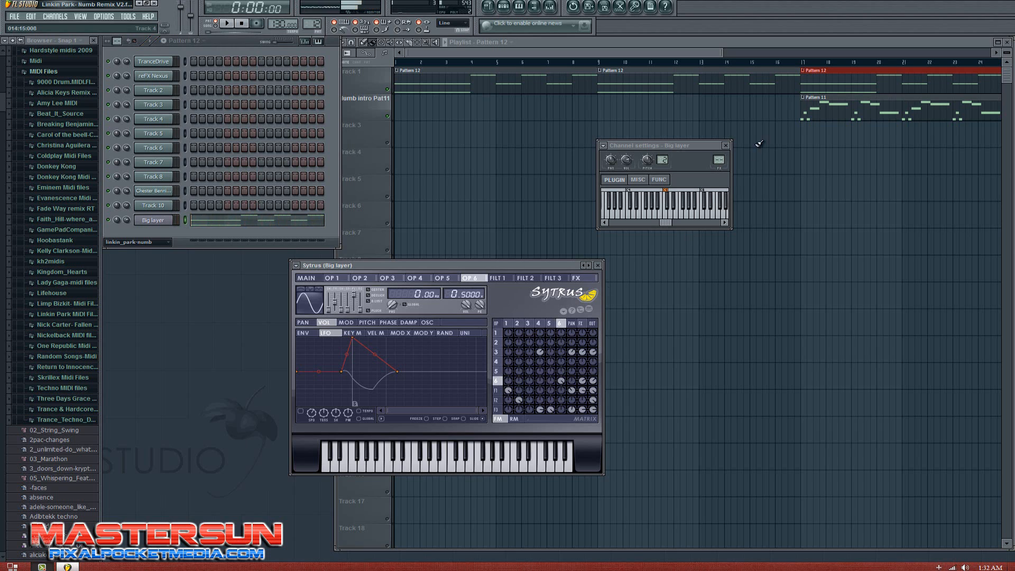
Step: Close the Sytrus and channel settings windows, and play the arrangement from the start through the Pattern 11 melody section
click(726, 146)
click(598, 265)
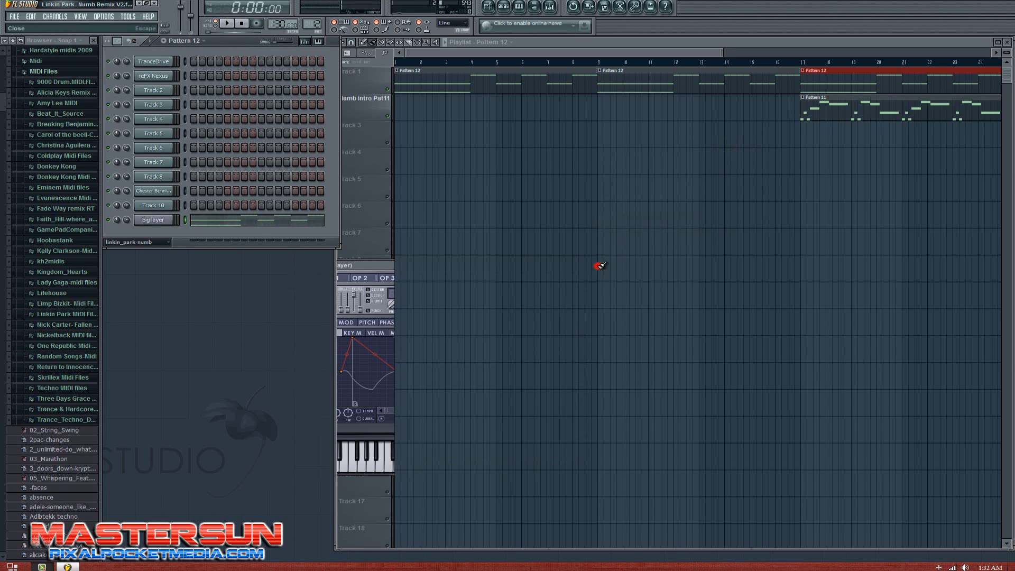
click(400, 67)
key(space)
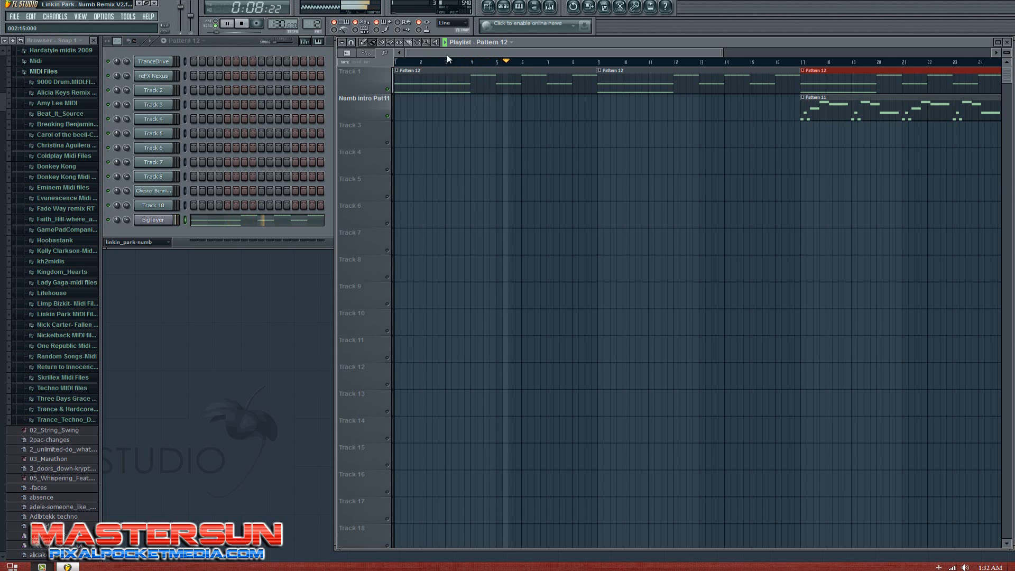
drag(447, 55, 512, 65)
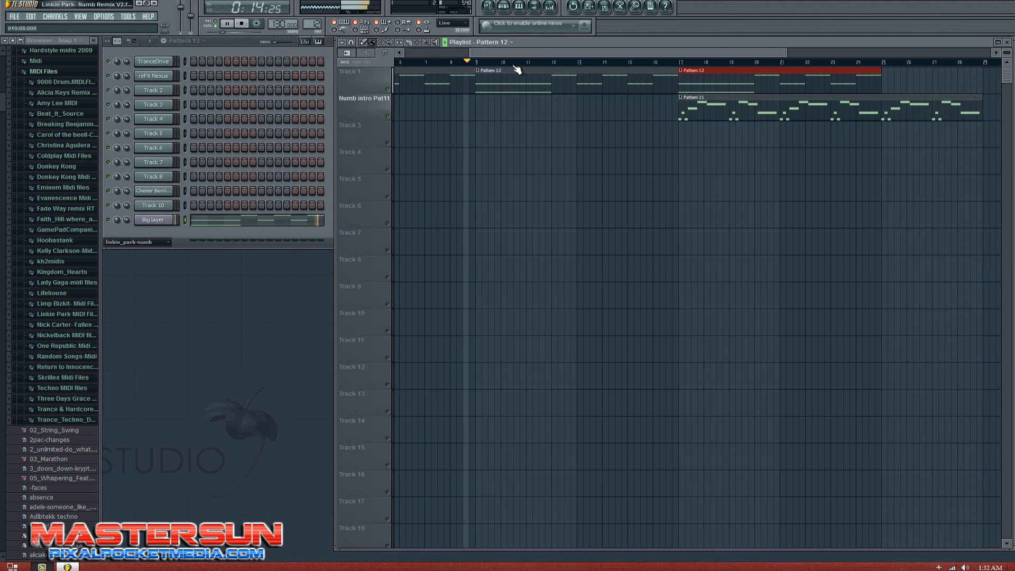
drag(510, 54, 546, 65)
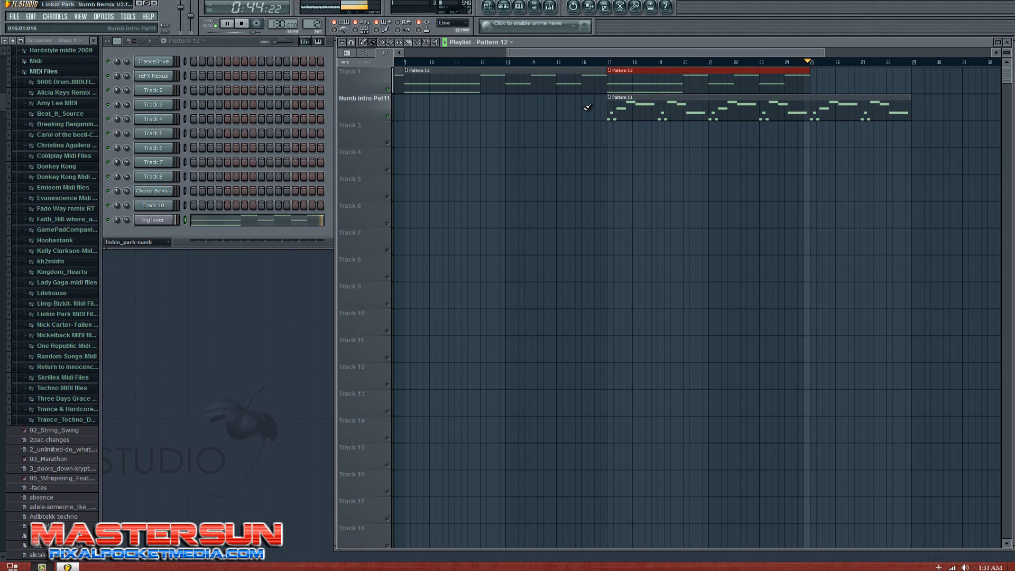
key(space)
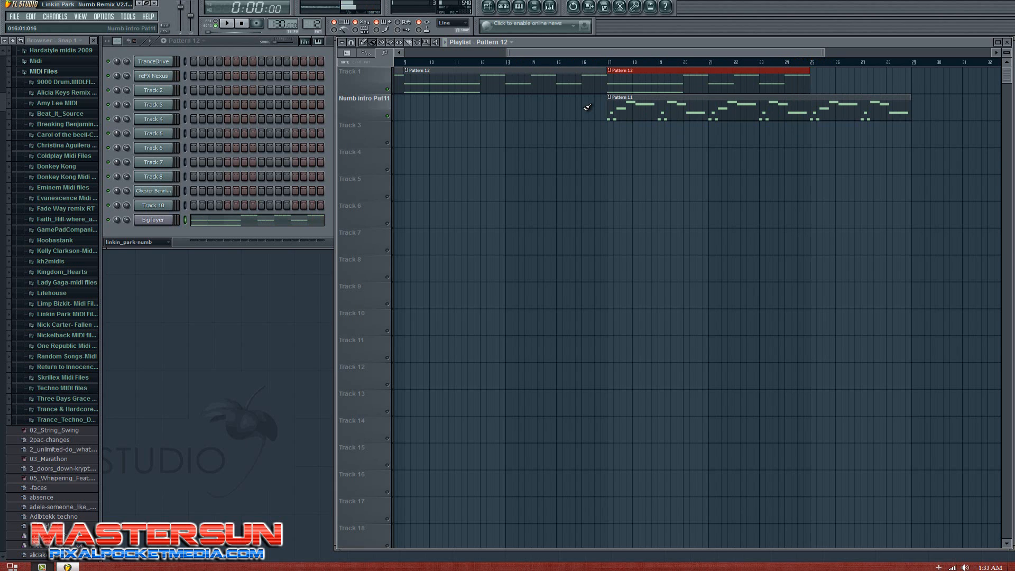
Step: Load the Sequence preset Pulstar 2 in Sytrus and audition it against the Pattern 11 melody from bar 17
click(610, 62)
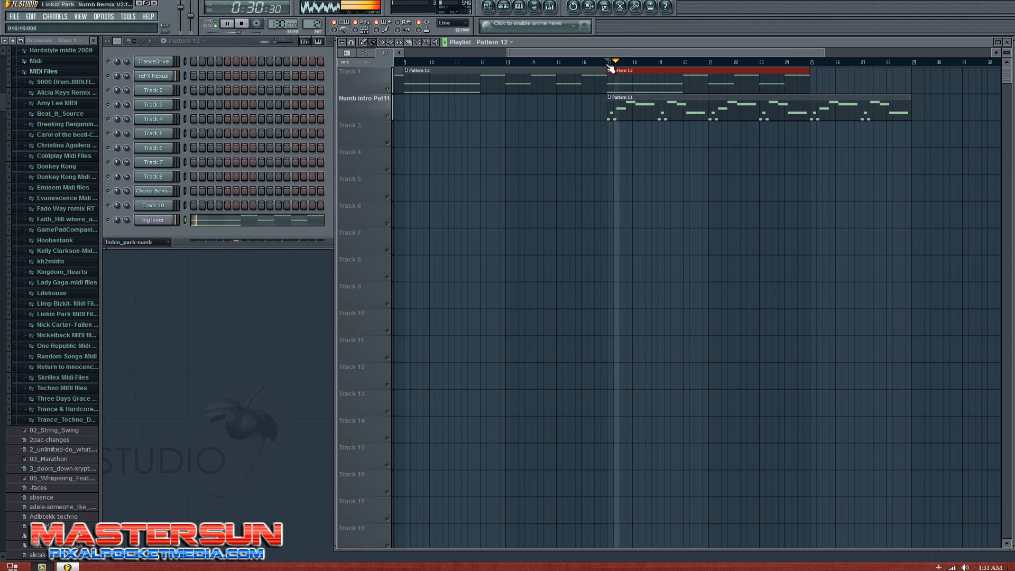
click(167, 221)
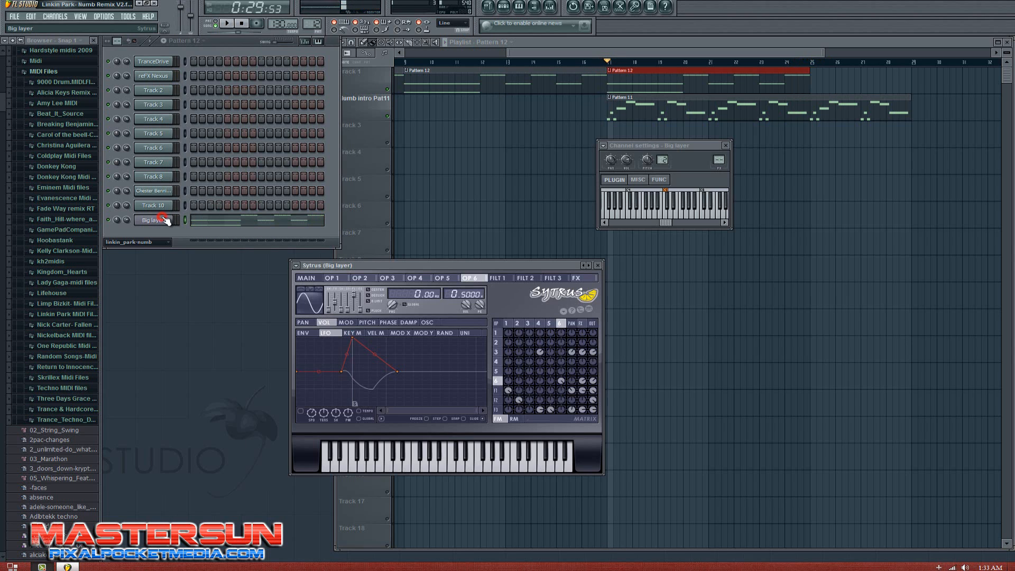
click(297, 265)
mouse_move(311, 291)
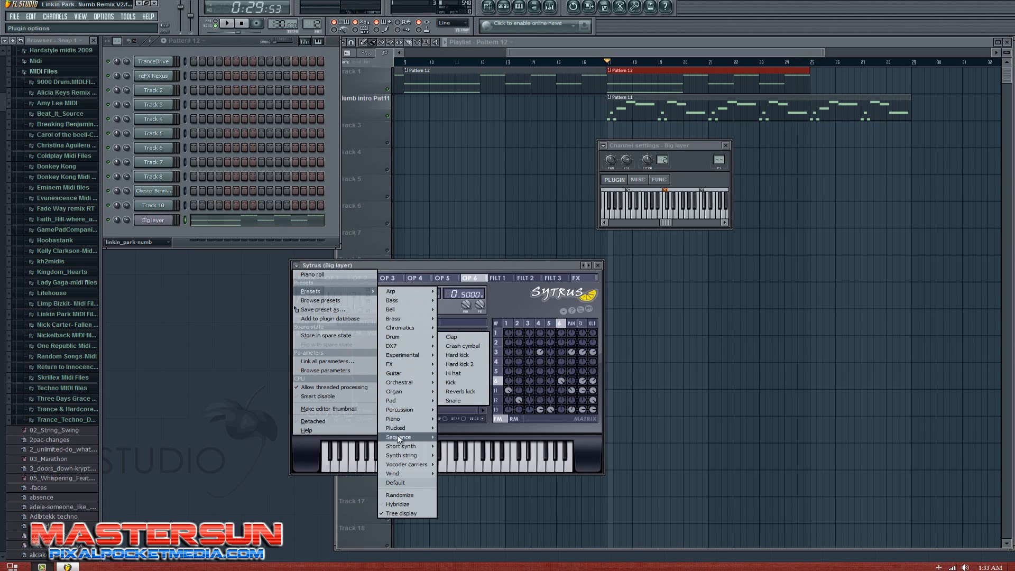
mouse_move(401, 436)
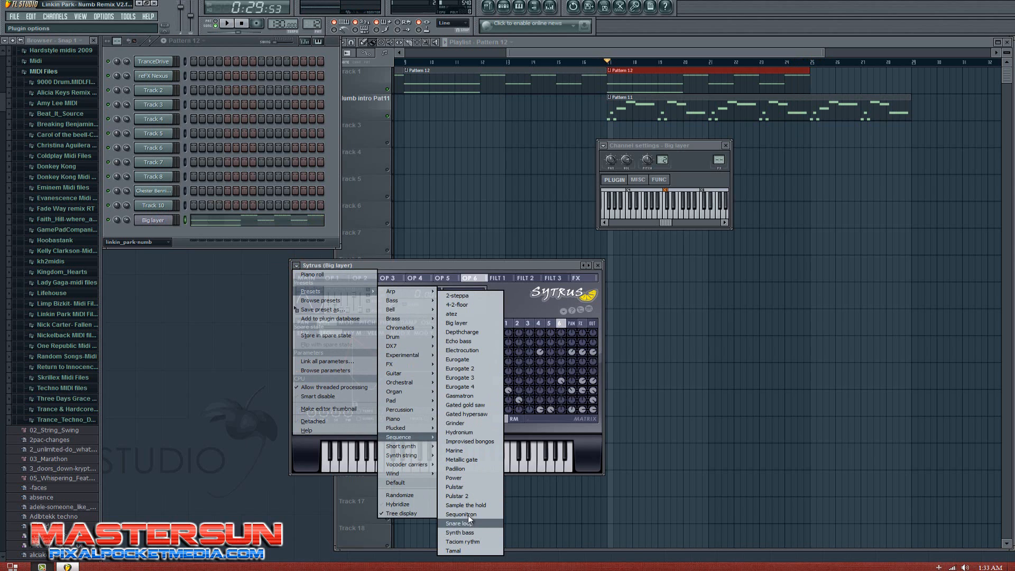
click(460, 496)
key(space)
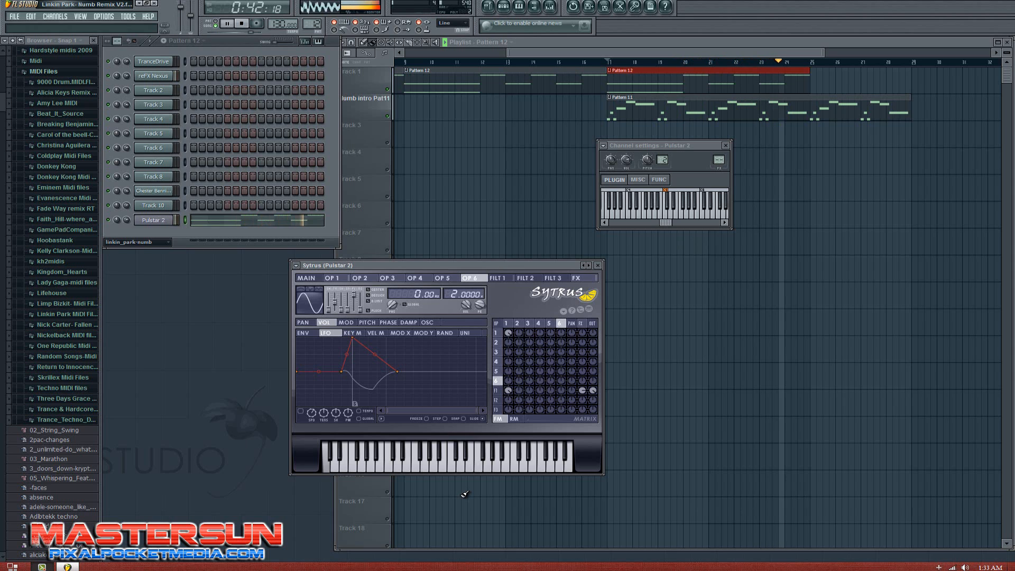
key(space)
Step: Load the Sequence preset Taciom rythm in Sytrus and audition it with the Pattern 11 melody from bar 17
click(298, 267)
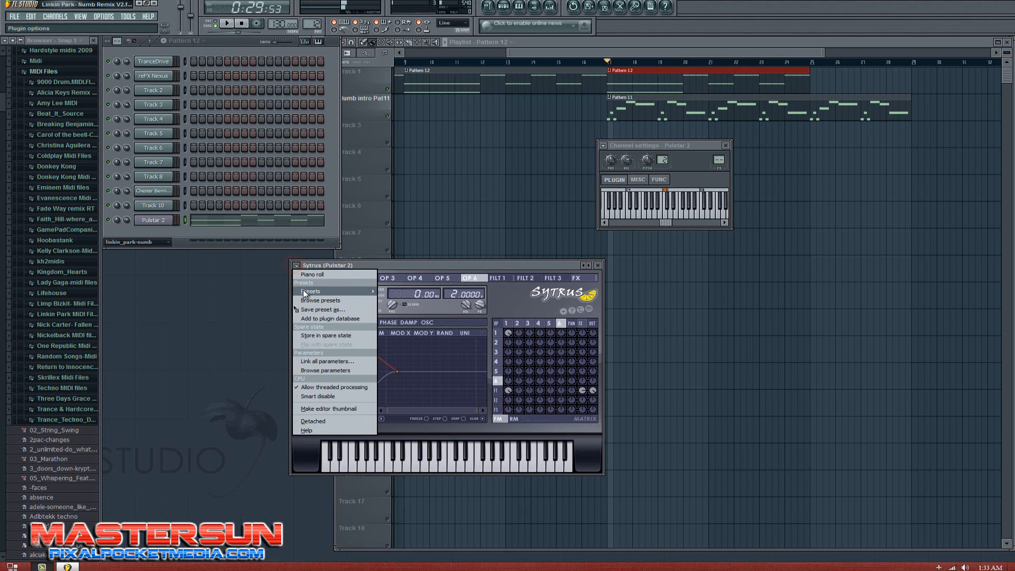
mouse_move(303, 291)
mouse_move(411, 386)
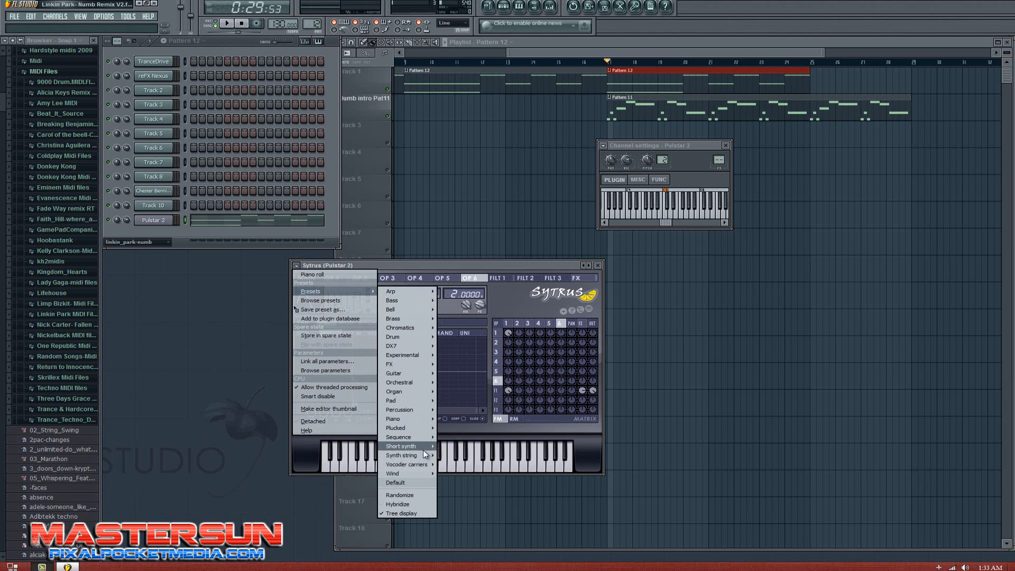
mouse_move(415, 410)
mouse_move(405, 437)
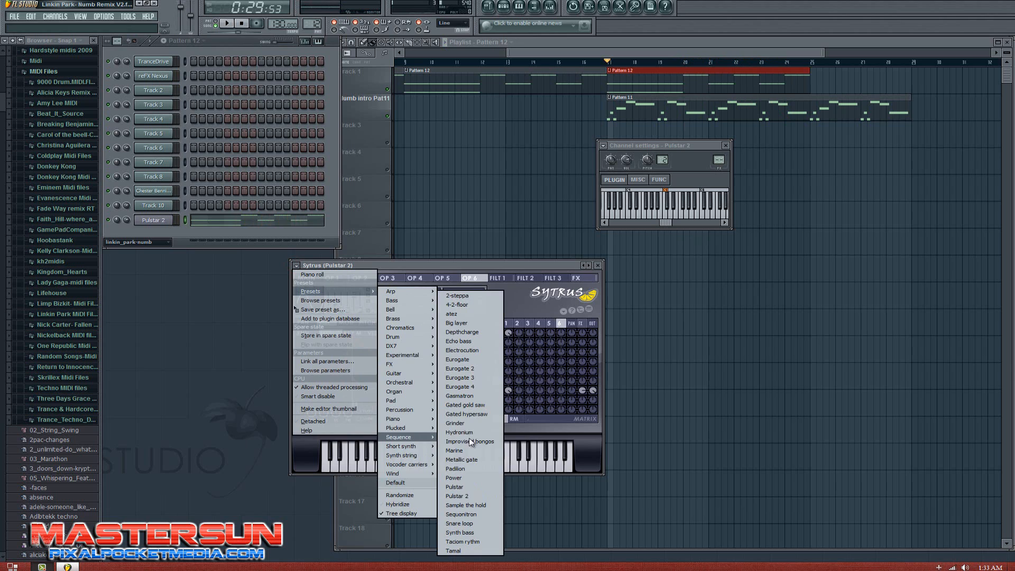
click(478, 541)
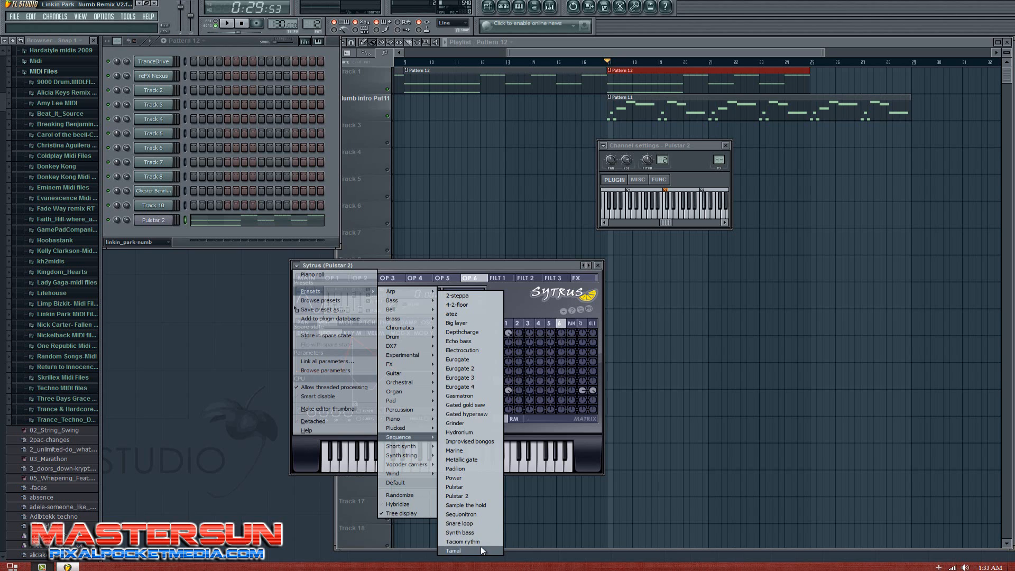
click(481, 543)
key(space)
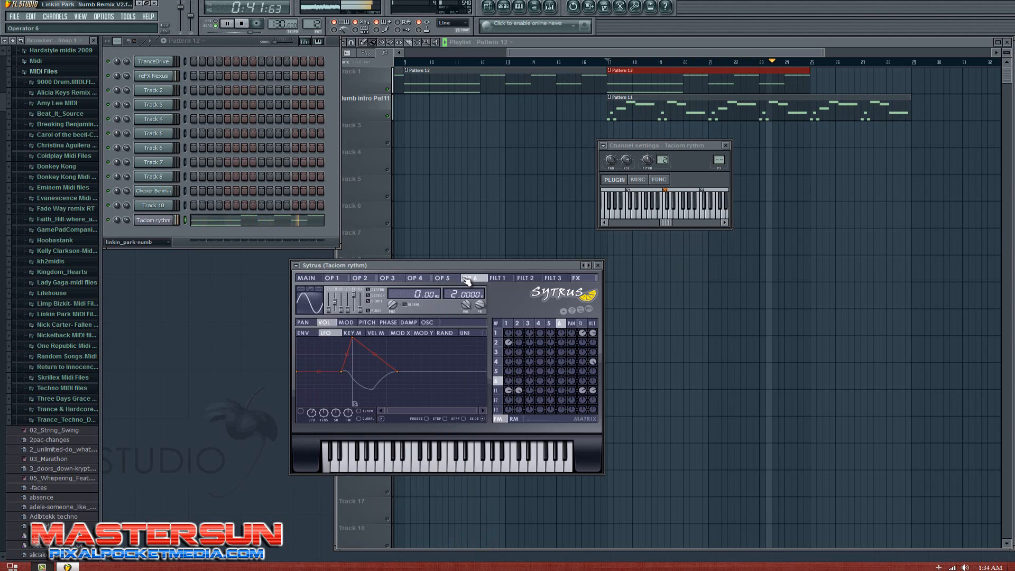
key(space)
Step: Load the Sequence preset Eurogate 2 in Sytrus and audition it from bar 17 and from the song start
click(297, 266)
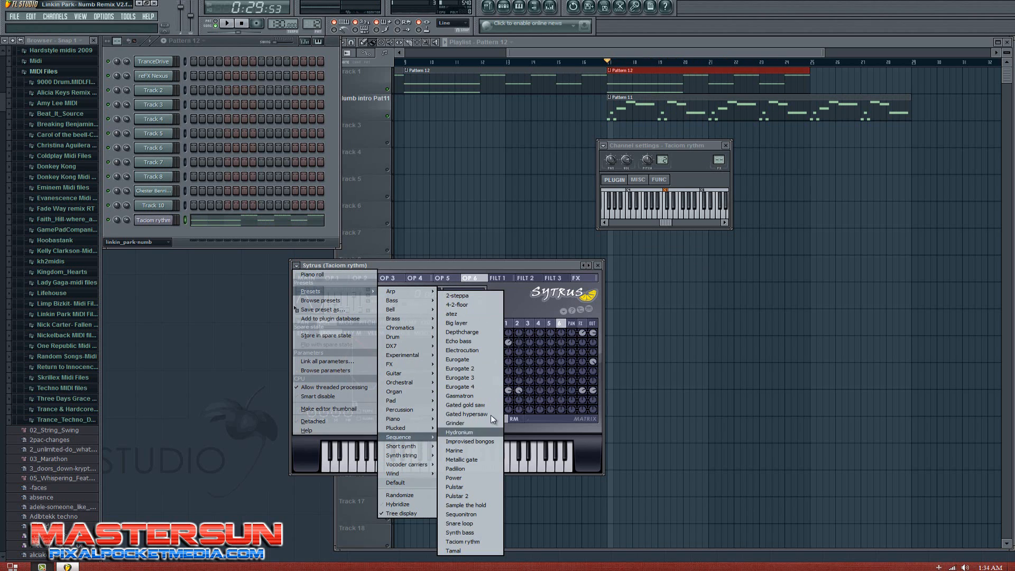
click(486, 368)
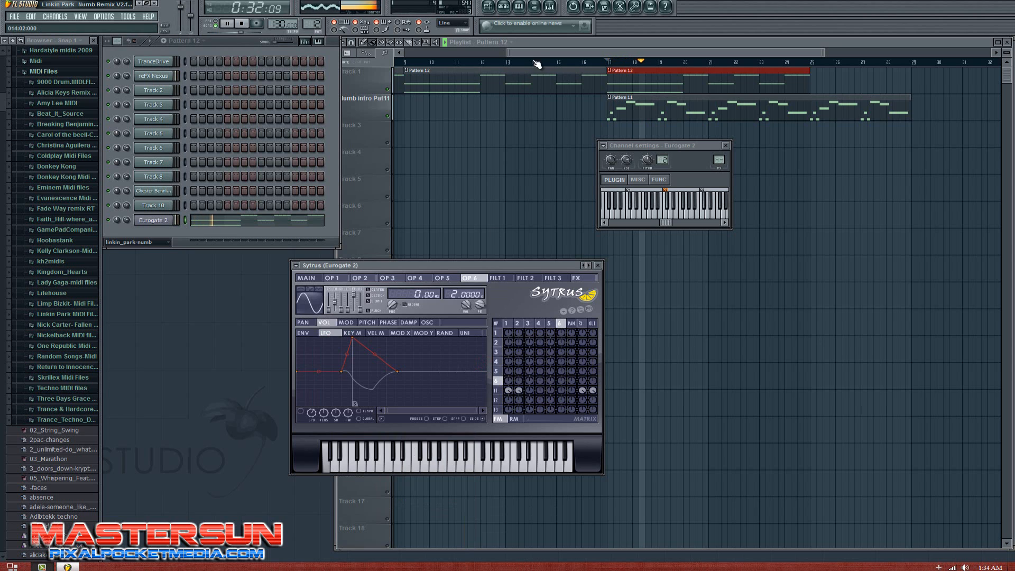
drag(525, 54, 360, 73)
click(397, 63)
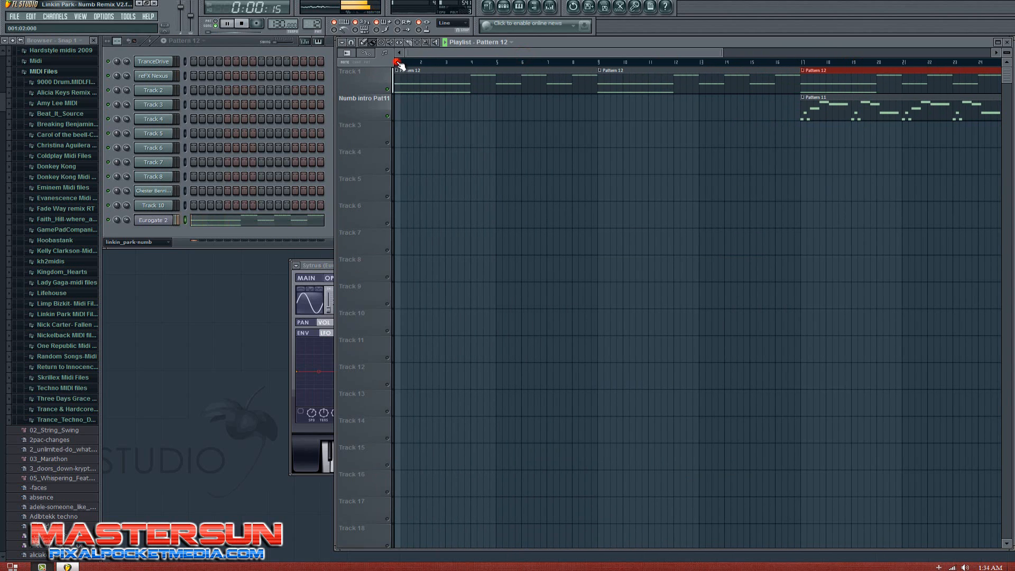
key(space)
Step: Load the Sequence preset 2-steppa in Sytrus and briefly audition Pattern 12 from the song start
right_click(168, 220)
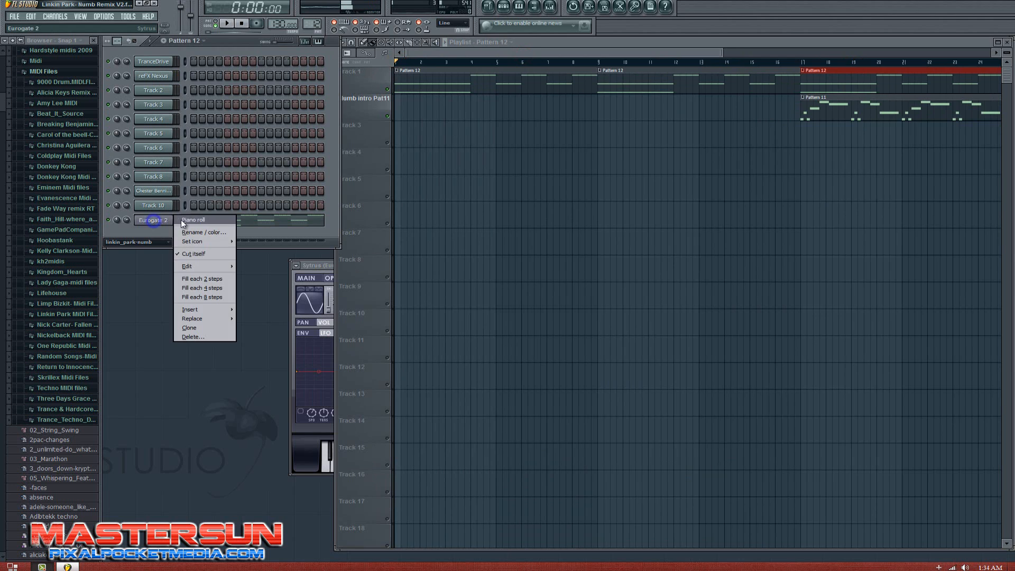
click(149, 218)
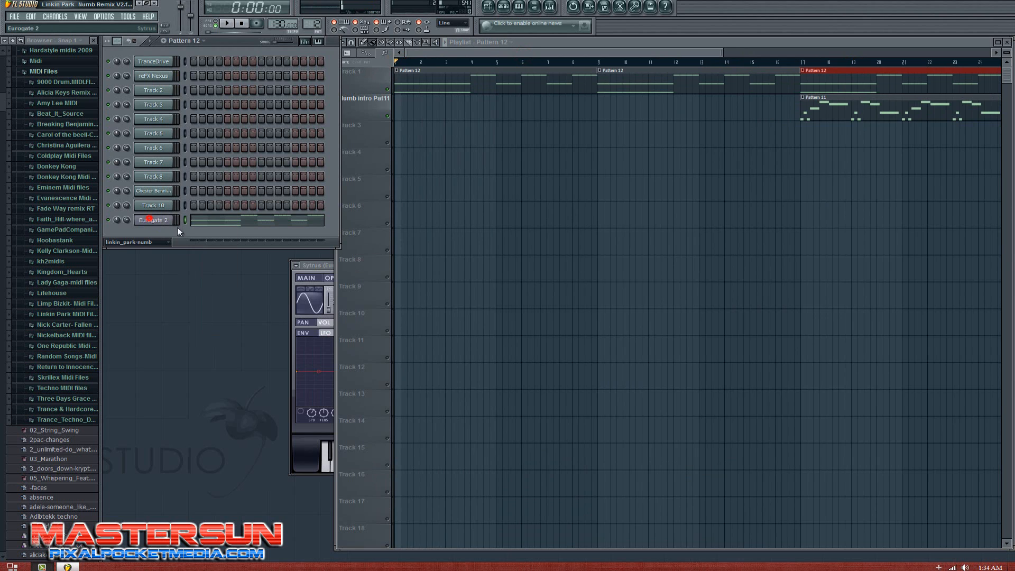
click(316, 267)
click(297, 265)
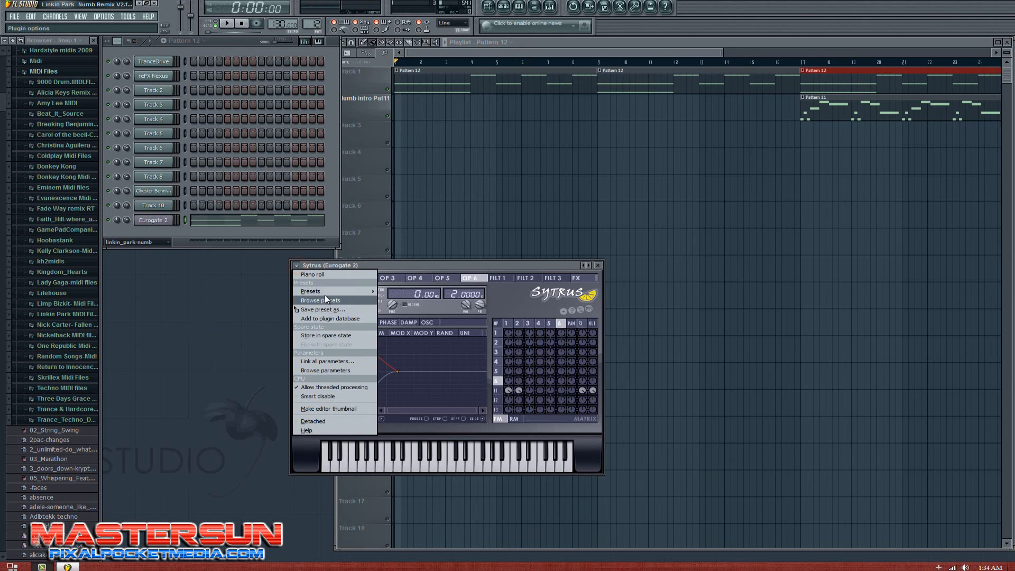
mouse_move(370, 294)
mouse_move(422, 436)
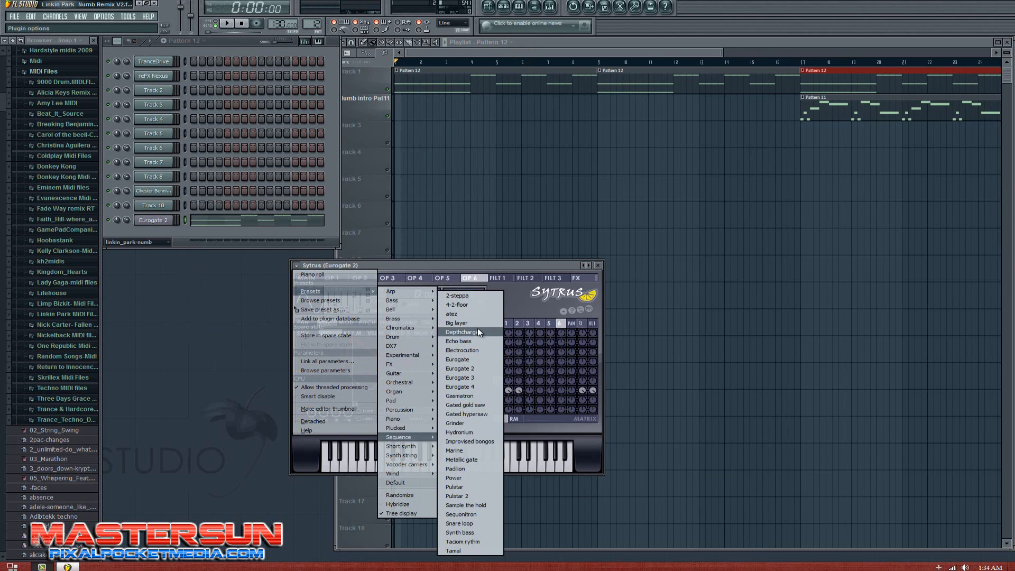
key(space)
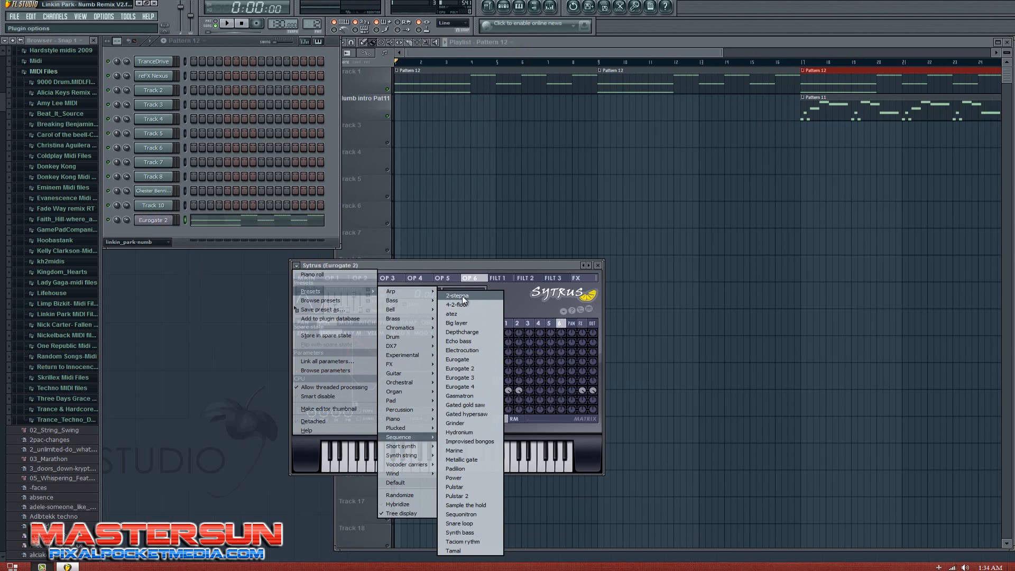
click(458, 296)
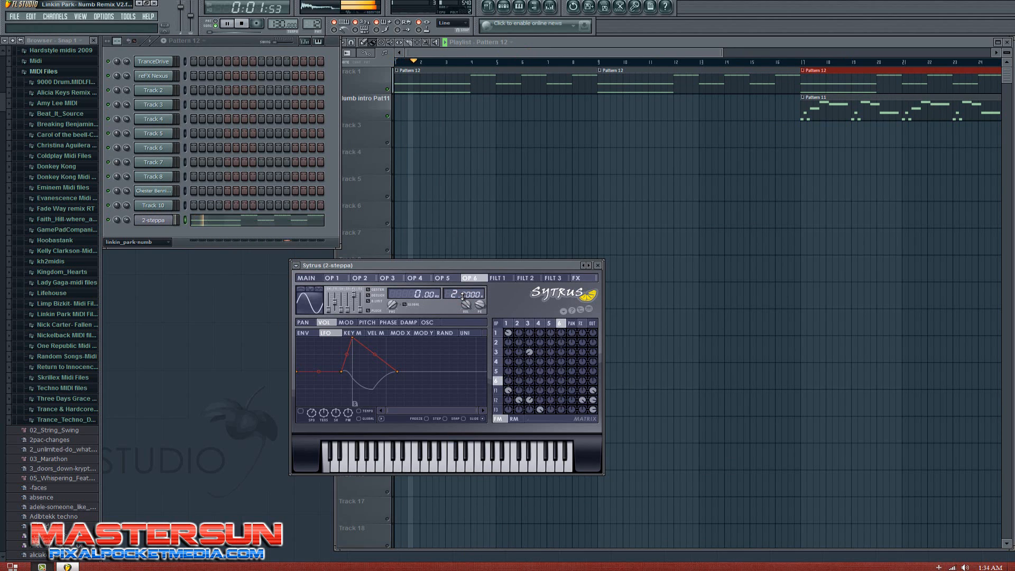
key(space)
Step: Load the Sequence preset Marine in Sytrus and briefly audition Pattern 12 with it
click(296, 265)
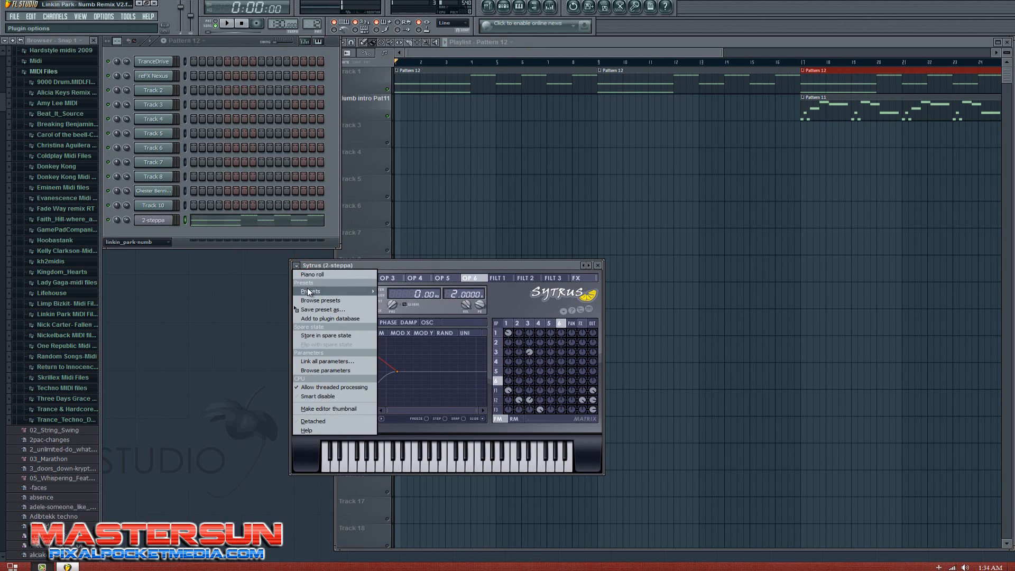
mouse_move(309, 291)
mouse_move(415, 362)
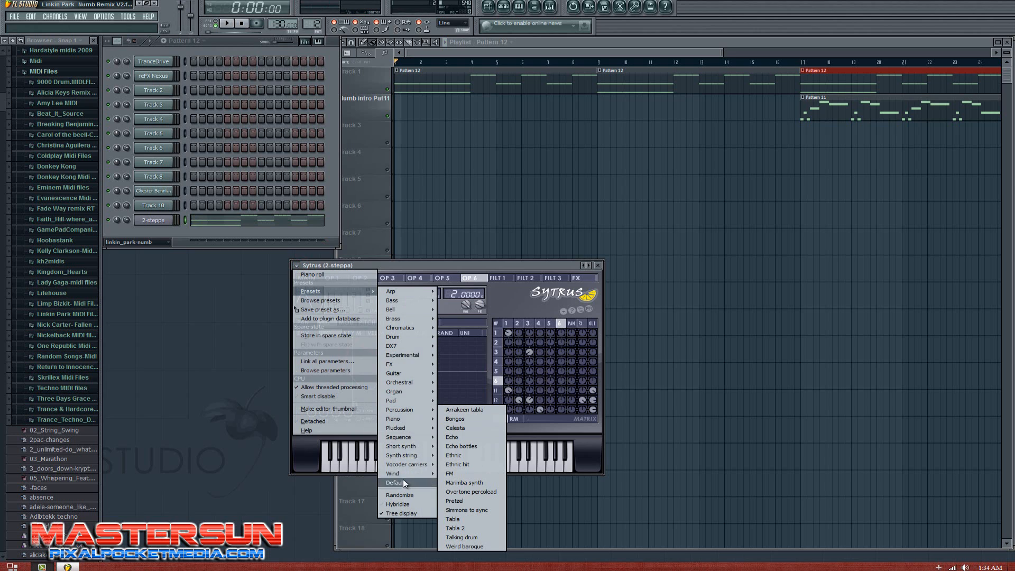
mouse_move(417, 437)
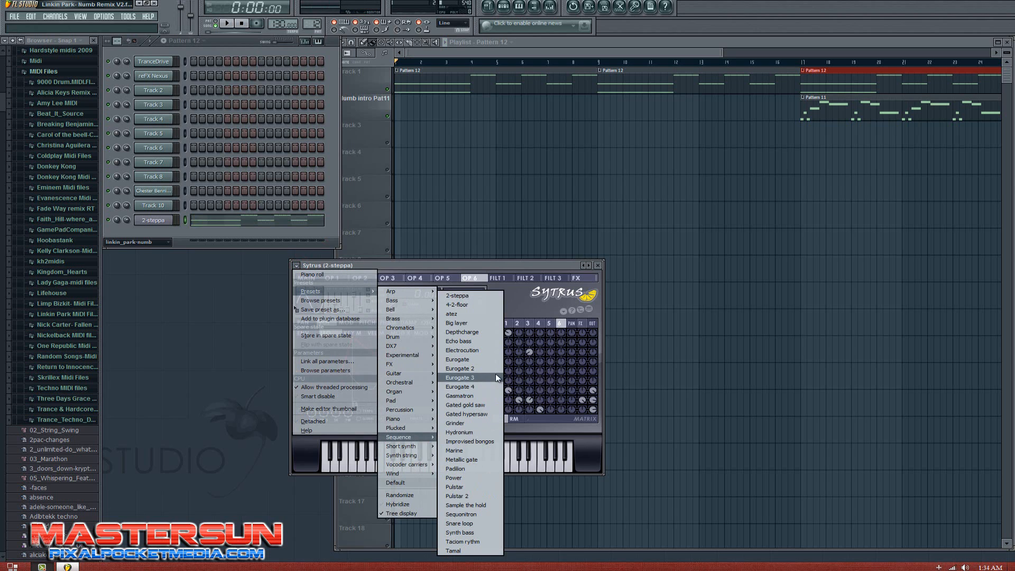
click(482, 451)
key(space)
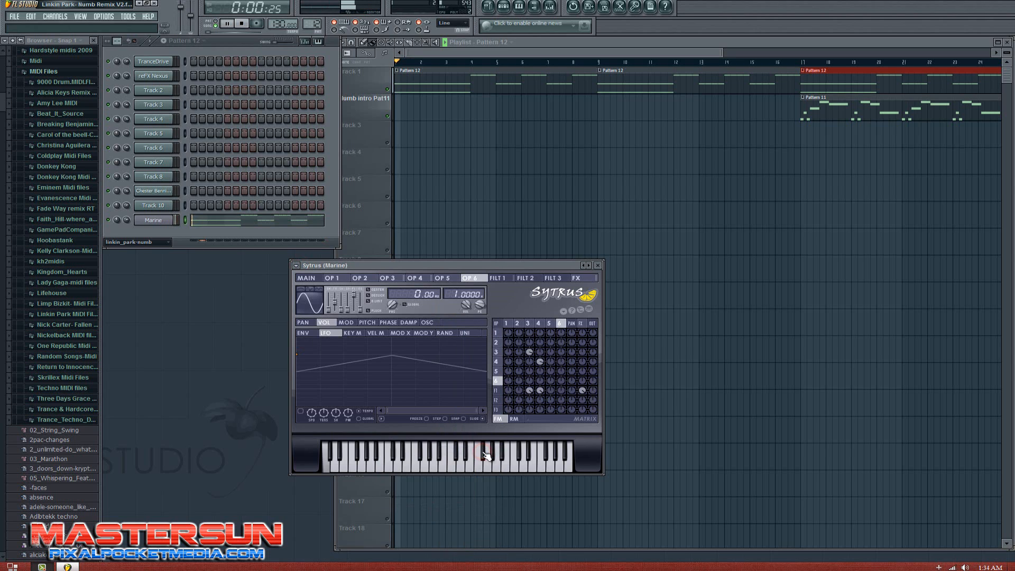
key(space)
Step: Load the Sequence preset Tamal in Sytrus, audition Pattern 12 with it from the song start, and close the plugin
click(297, 267)
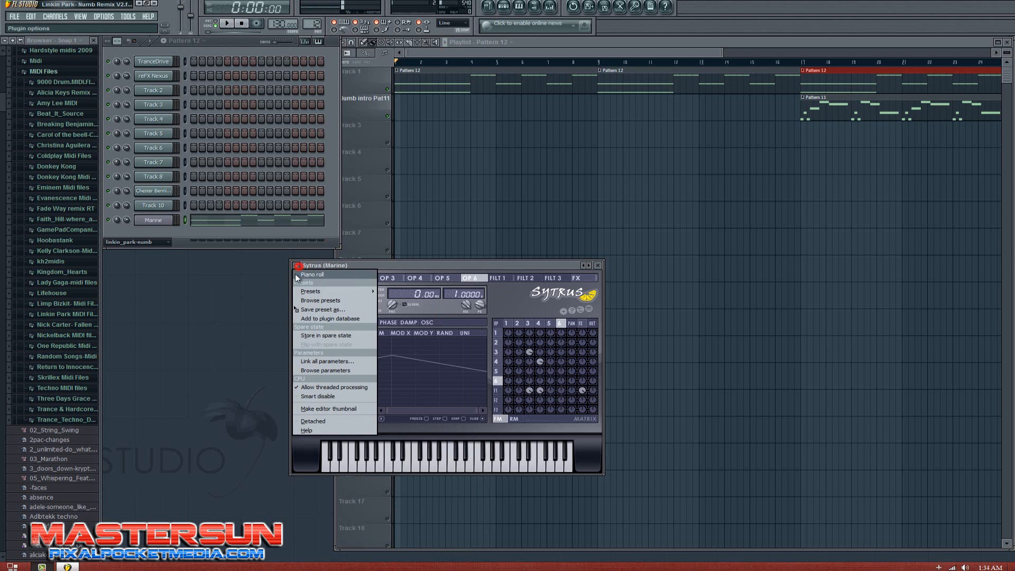
mouse_move(307, 291)
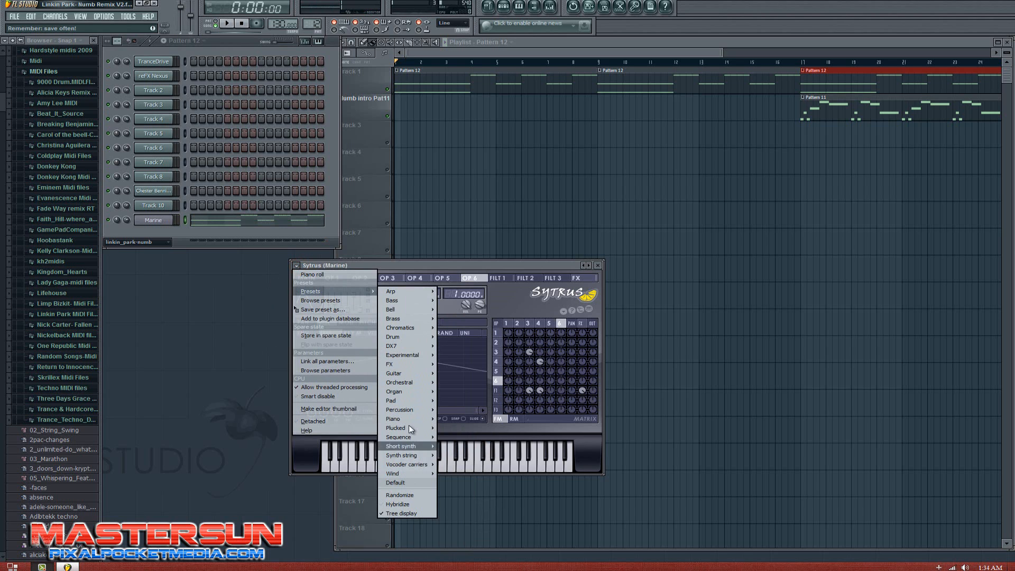
mouse_move(407, 419)
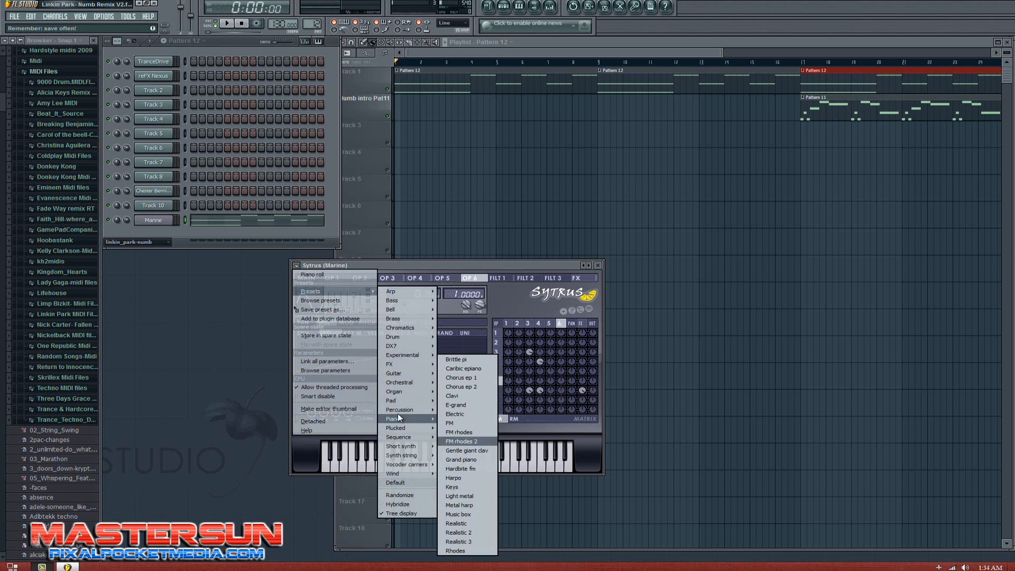
mouse_move(412, 438)
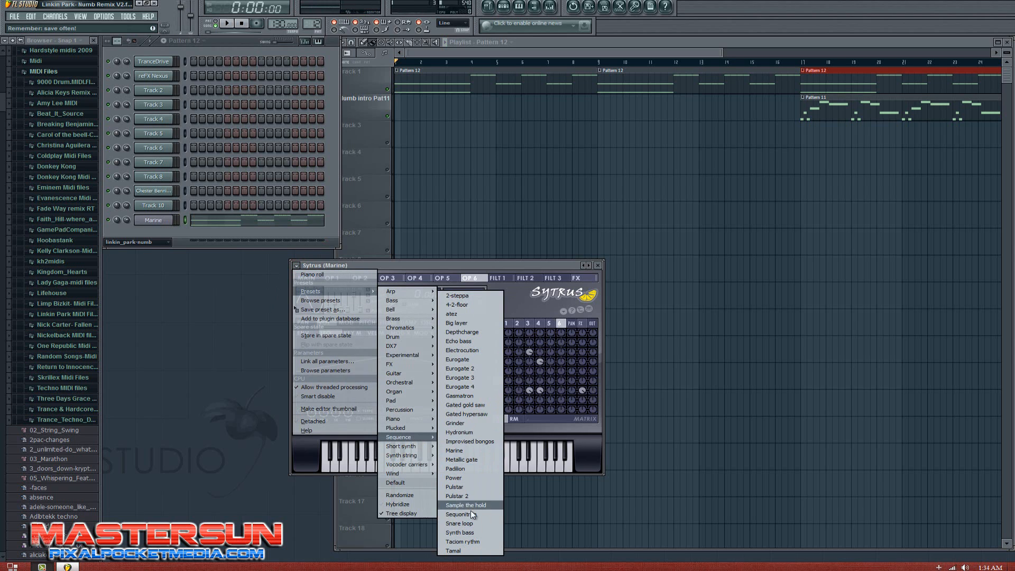
click(472, 552)
key(space)
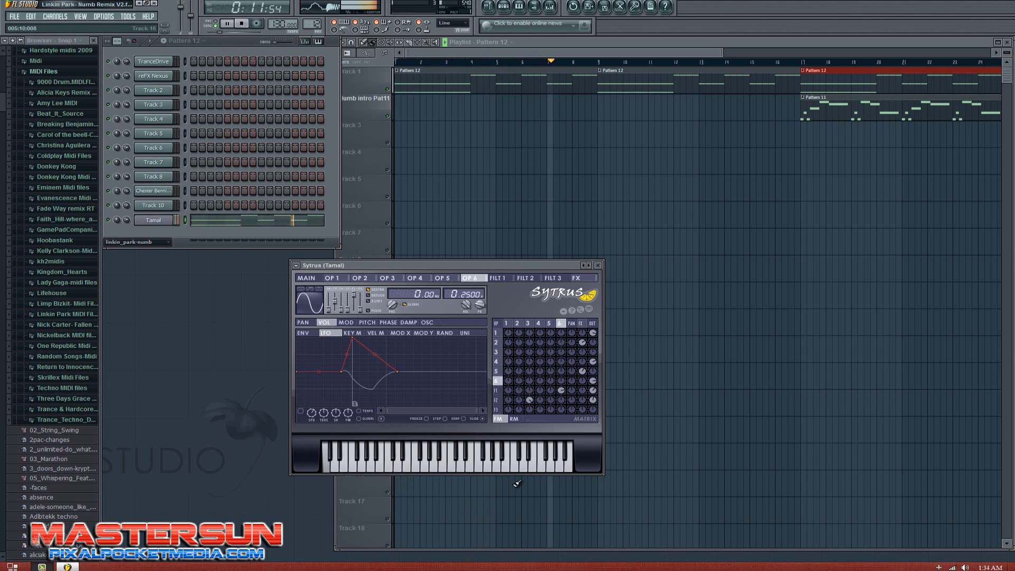
drag(330, 308, 333, 313)
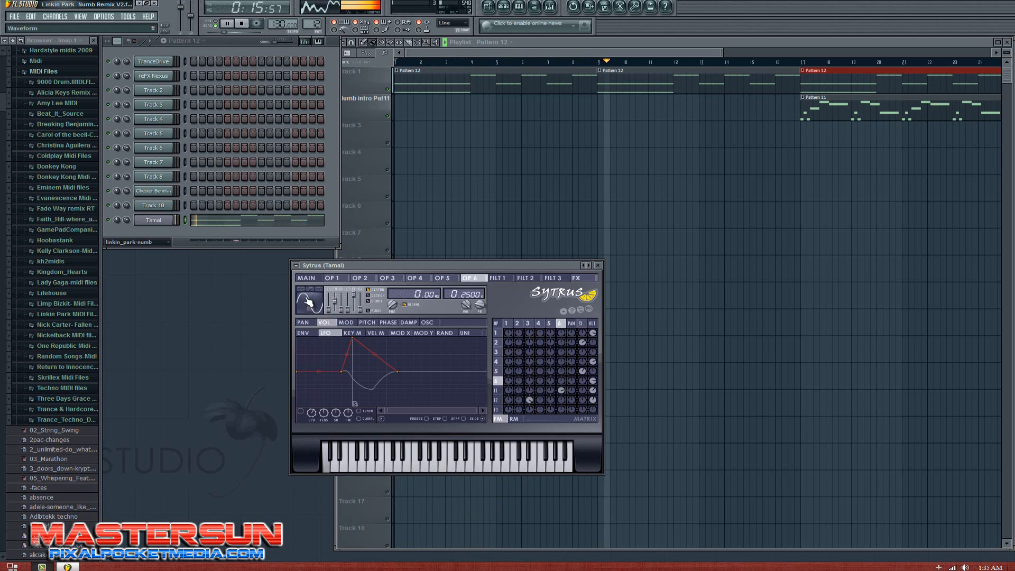
click(309, 278)
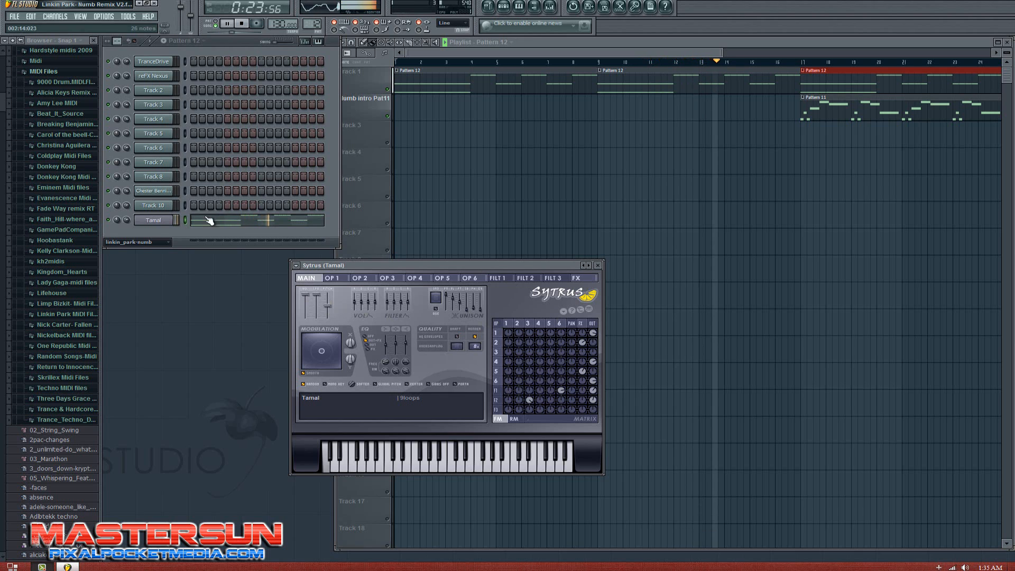
key(space)
click(598, 266)
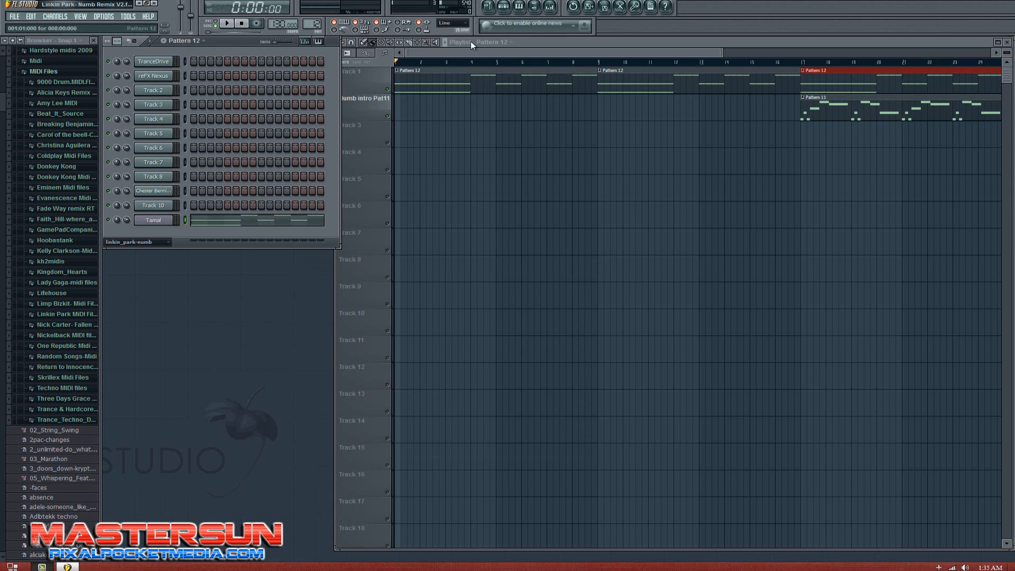
Step: Save the Linkin Park- Numb Remix V2 project
drag(444, 53, 370, 27)
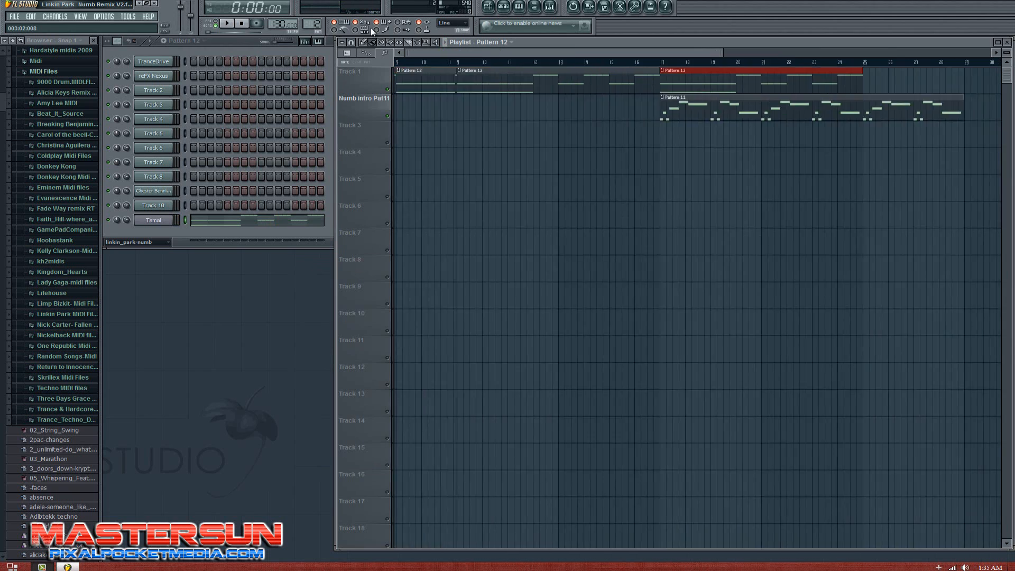
click(19, 16)
click(29, 57)
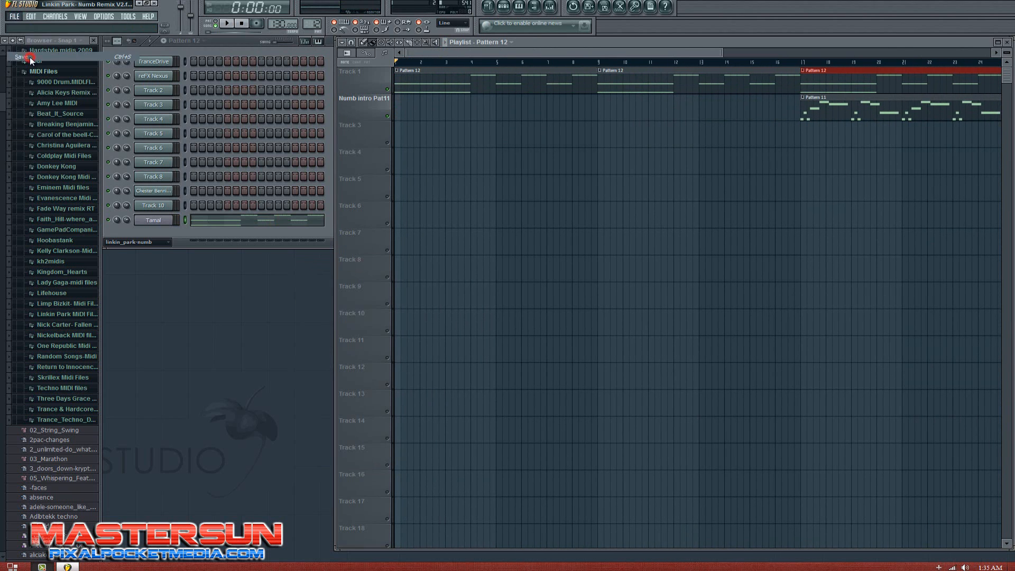
Step: Open the earlier project Linkin Park- Numb Remix.flp from the Projects folder
click(14, 16)
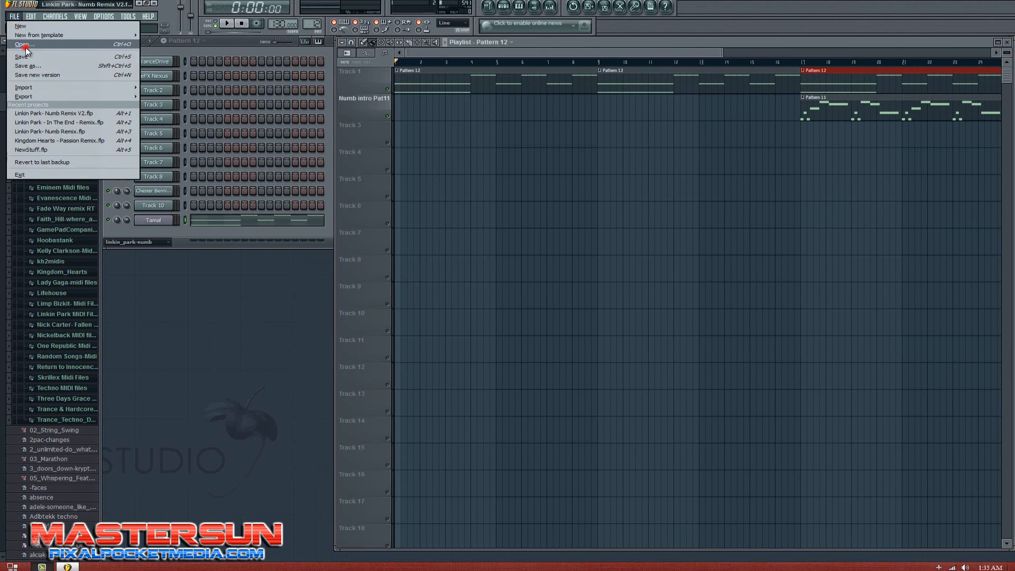
click(24, 45)
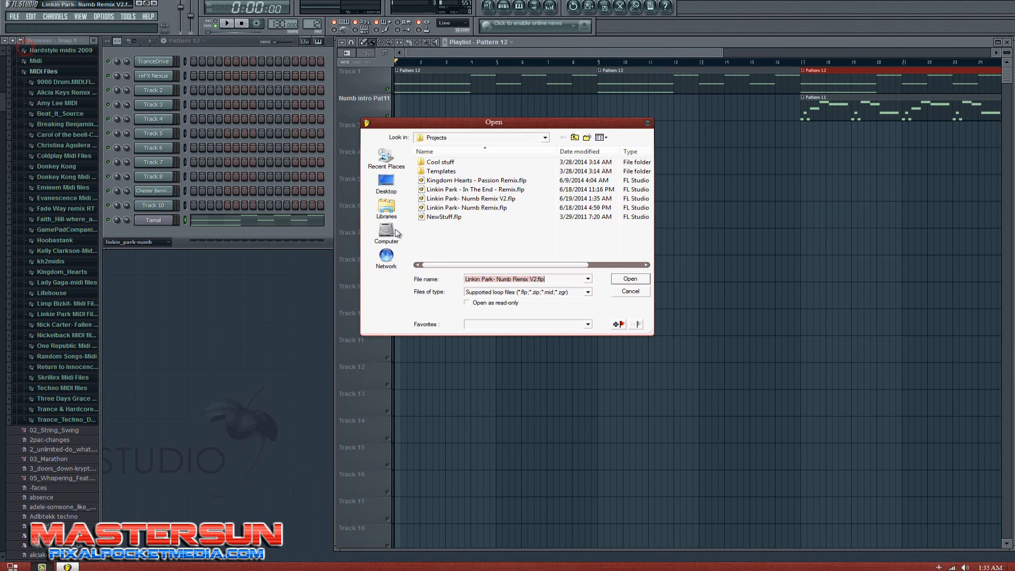
double_click(488, 207)
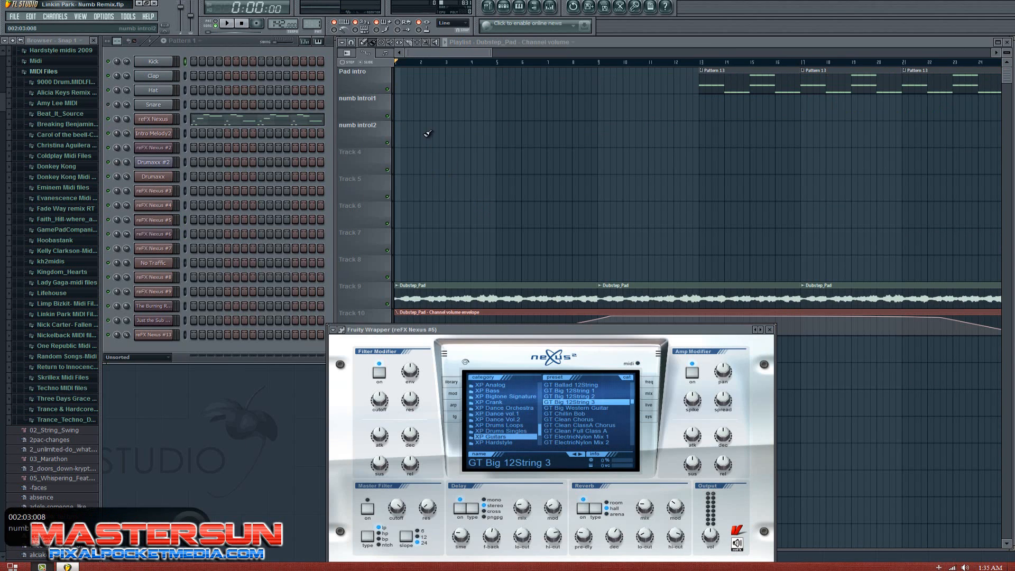
Step: Play the song from just before the first Pattern 13 clip and examine Pattern 13's notes in the piano roll
click(687, 62)
key(space)
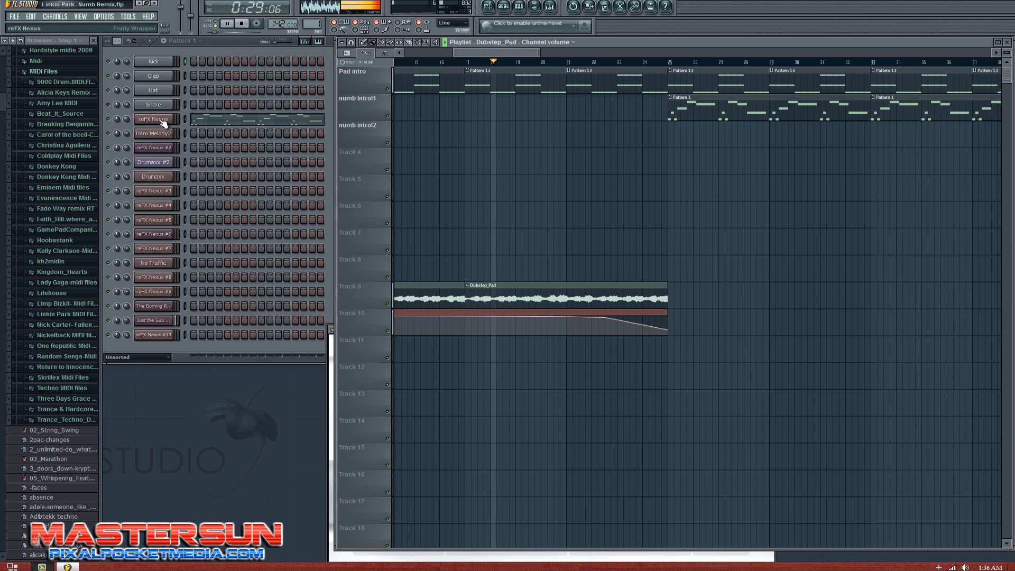
double_click(407, 70)
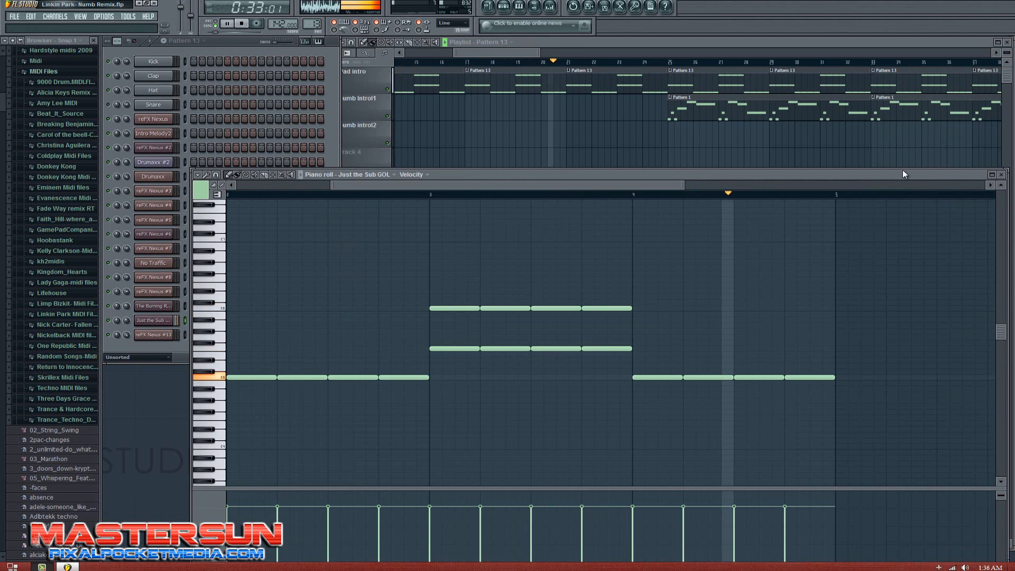
drag(887, 174, 864, 111)
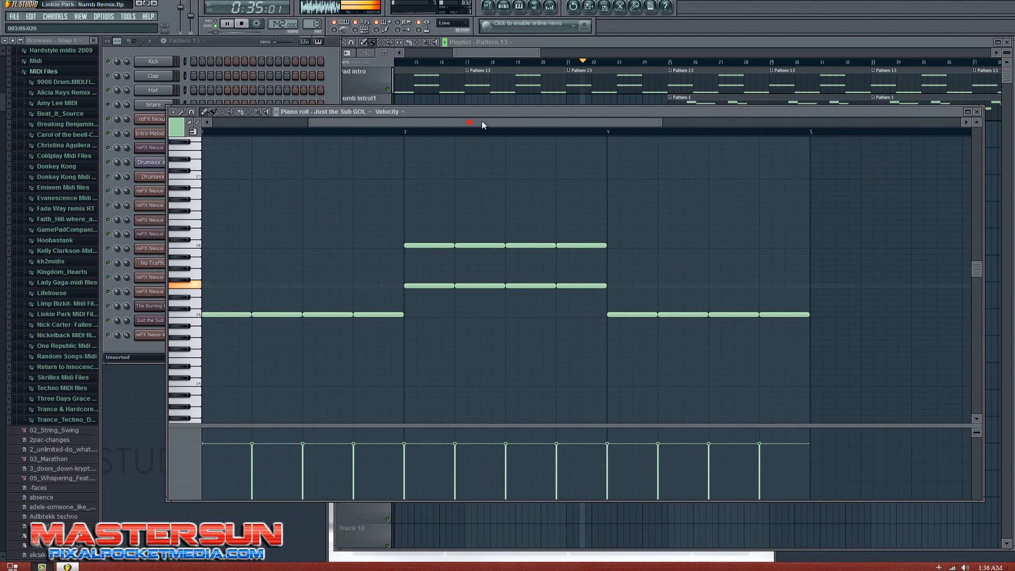
drag(482, 121, 514, 175)
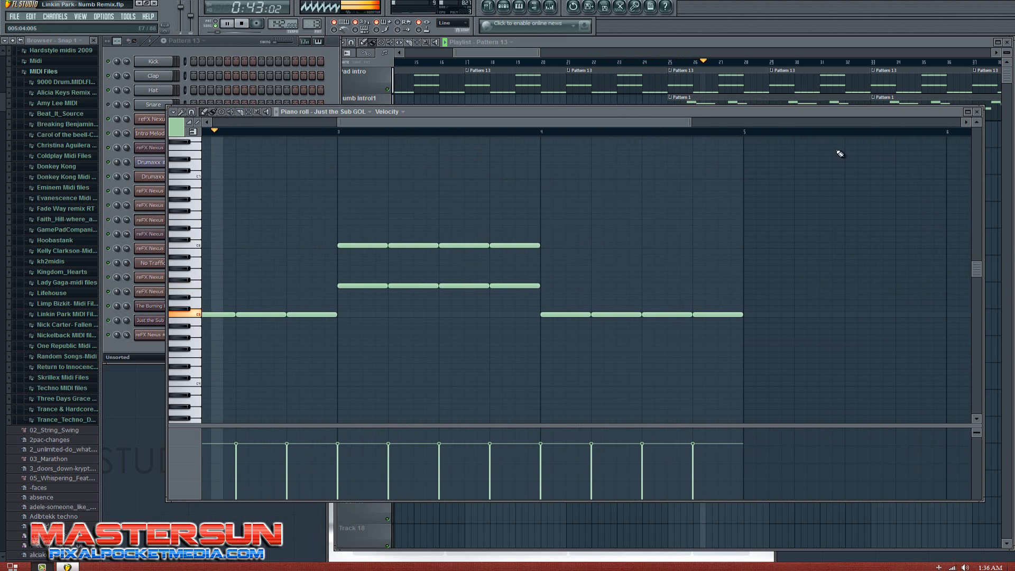
click(976, 111)
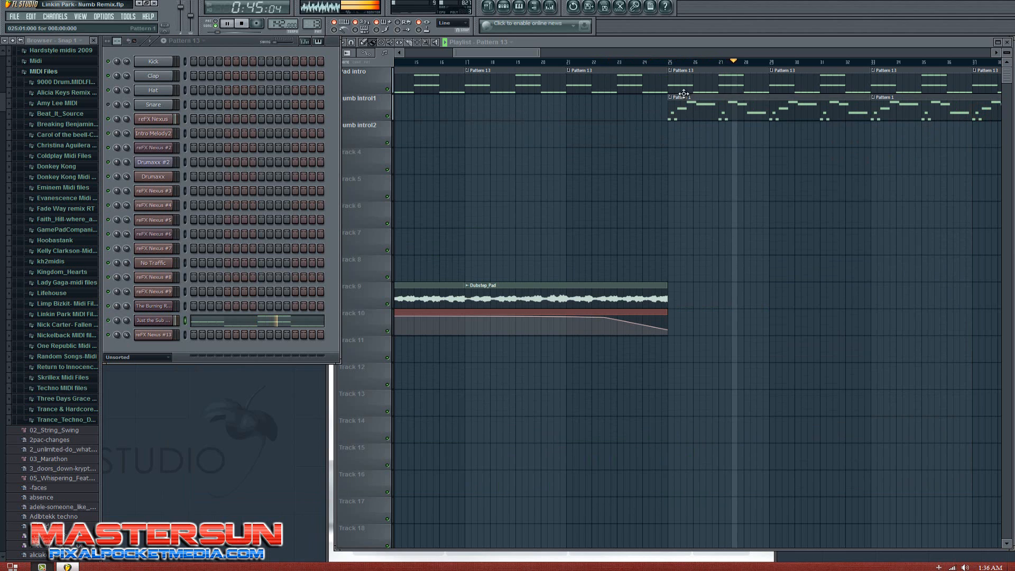
Step: Follow the playback into the section starting at bar 49 and examine Pattern 16 on Track 5 in the piano roll
drag(505, 49, 542, 57)
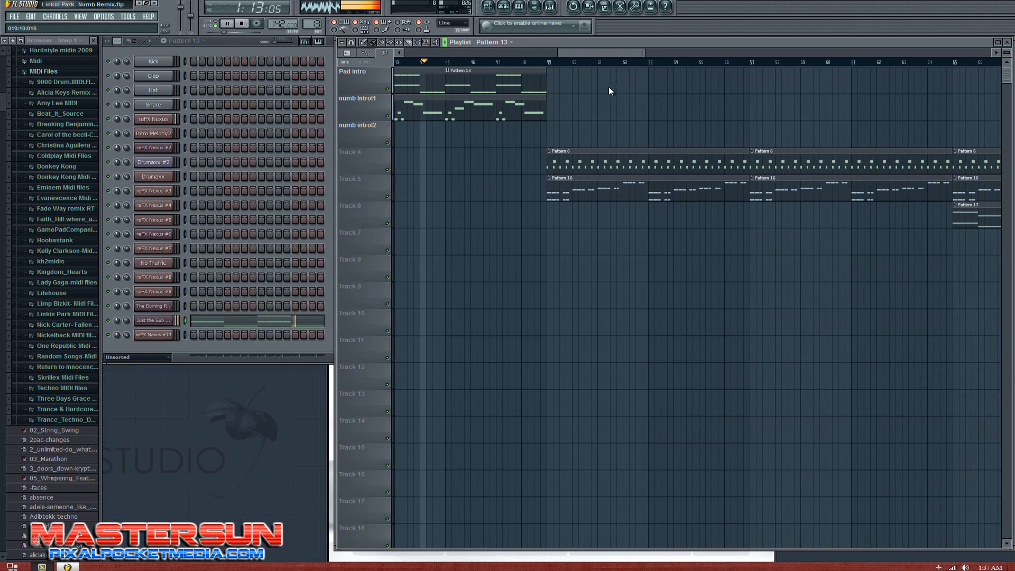
scroll(608, 88, left, 2)
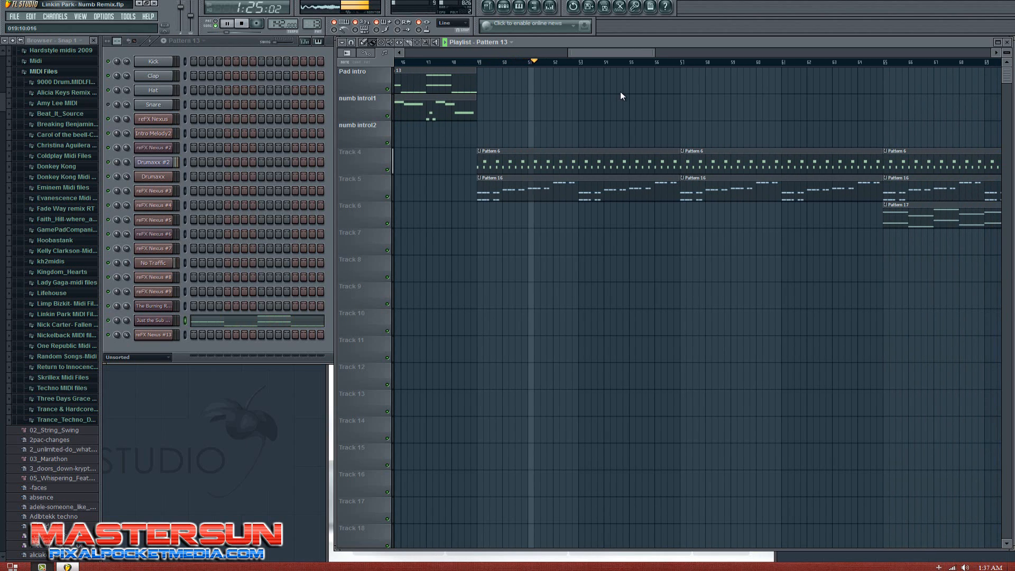
scroll(619, 94, left, 2)
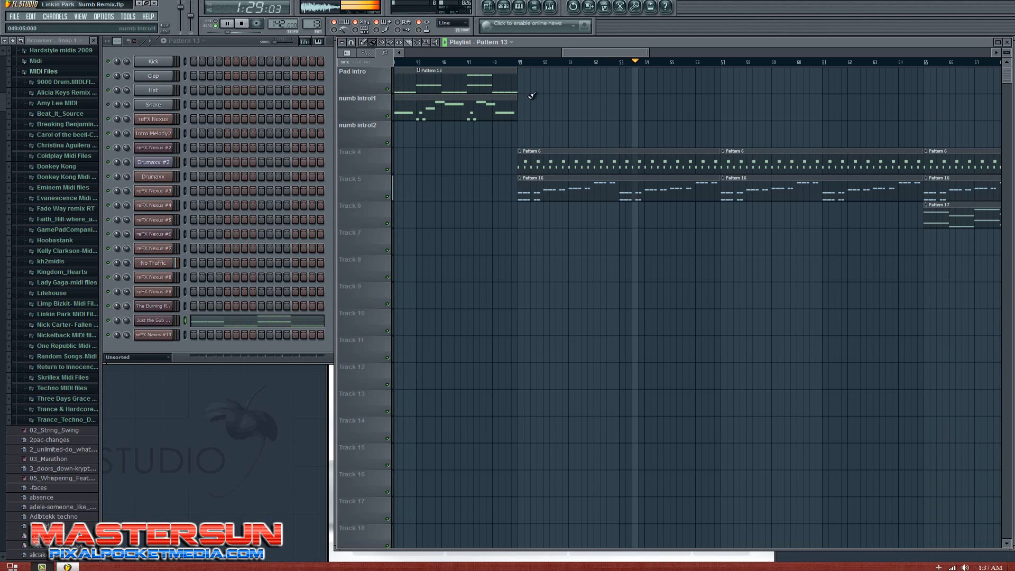
drag(575, 53, 612, 76)
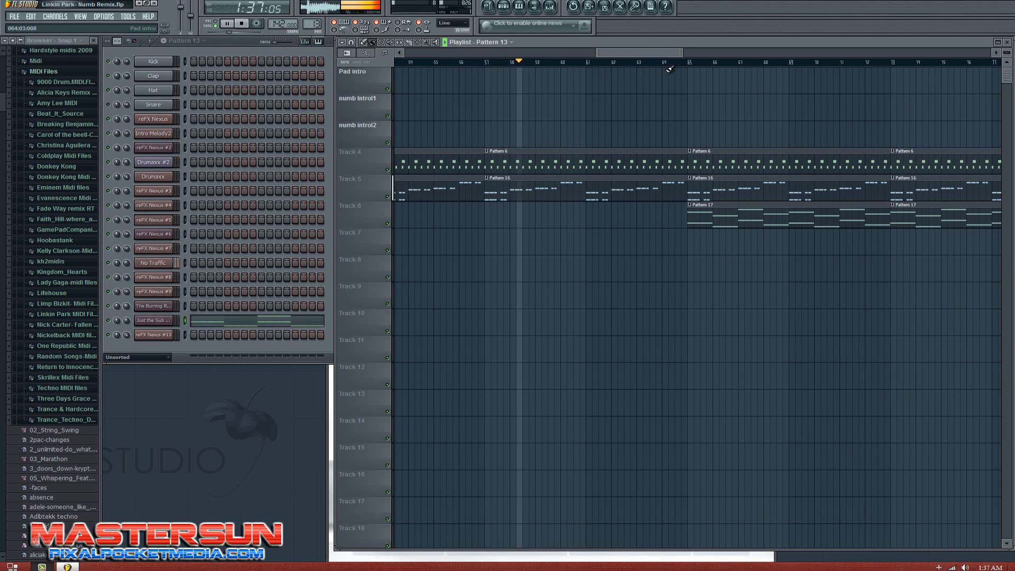
drag(627, 52, 814, 169)
double_click(505, 182)
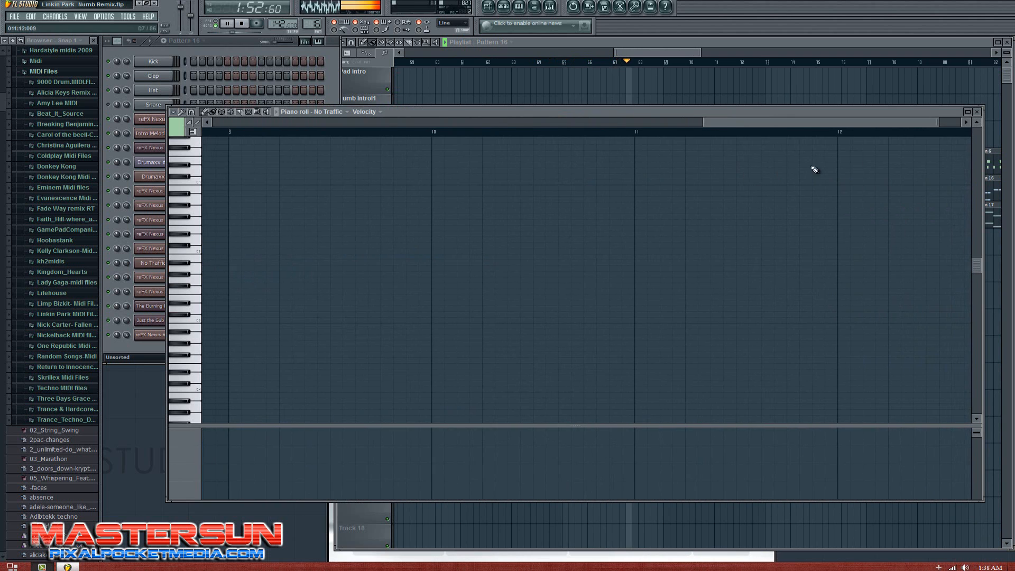
click(978, 112)
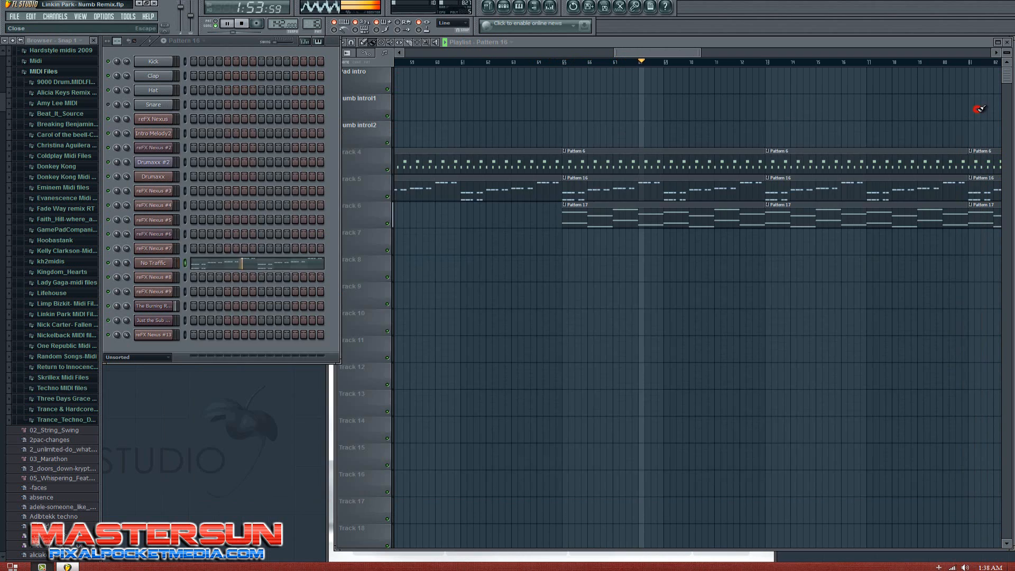
Step: Examine the long notes of Pattern 17 on Track 6 in the piano roll, then close it
double_click(615, 211)
click(447, 119)
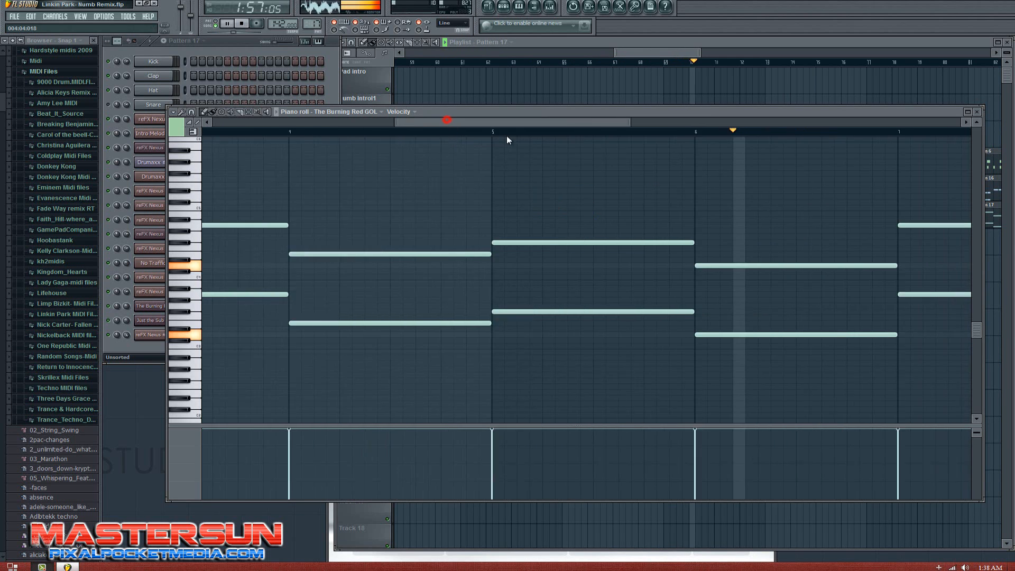
drag(506, 135, 883, 123)
click(978, 112)
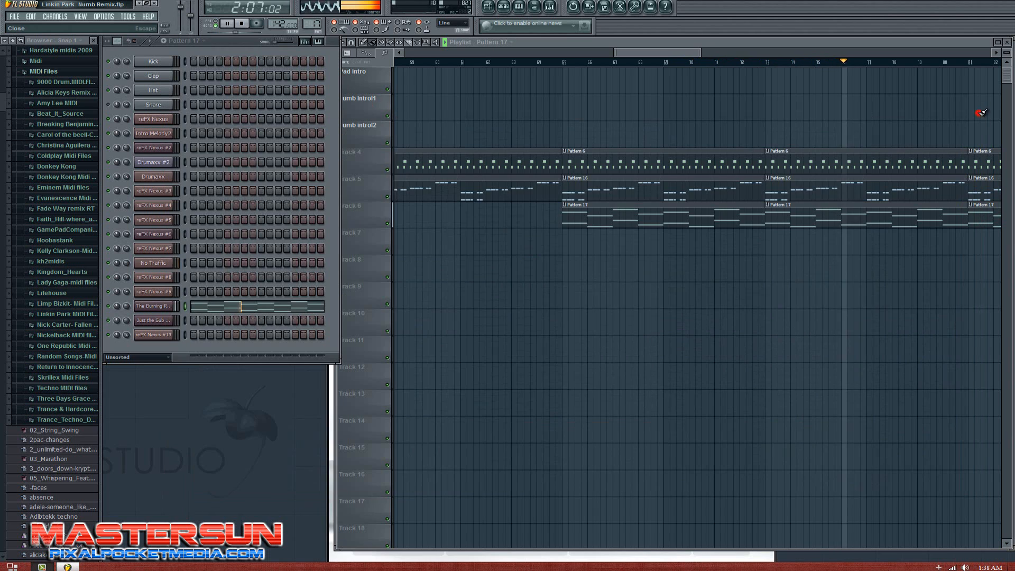
Step: Examine Pattern 6's drum notes in the piano roll and the Drumaxx #2 plugin that plays them
drag(632, 51, 661, 77)
double_click(602, 154)
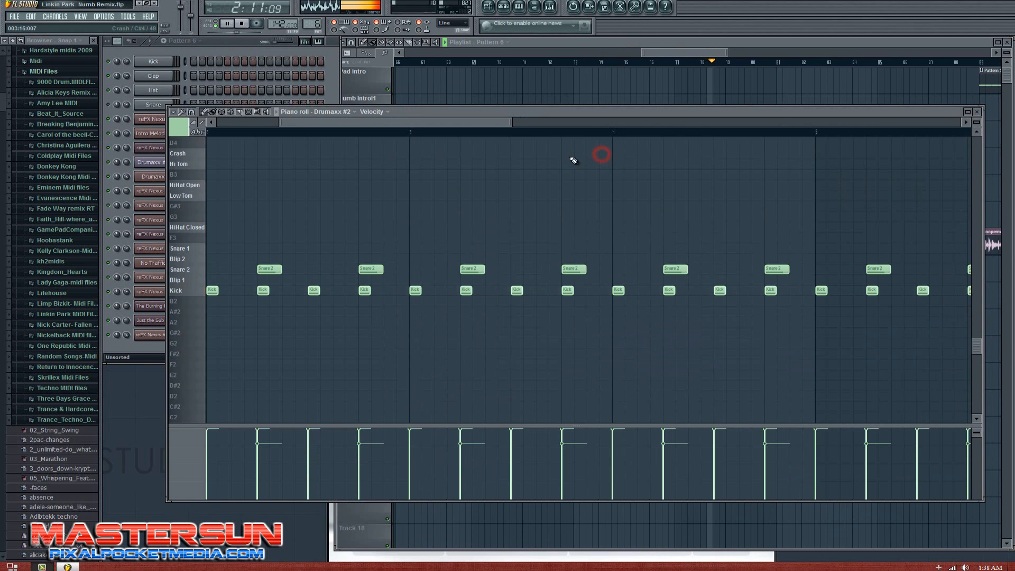
click(145, 163)
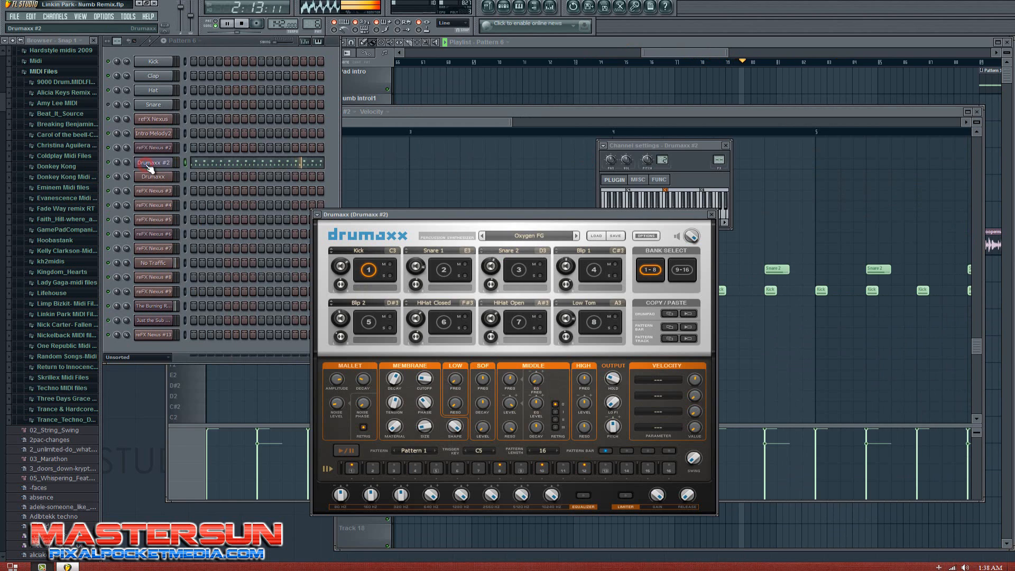
click(711, 215)
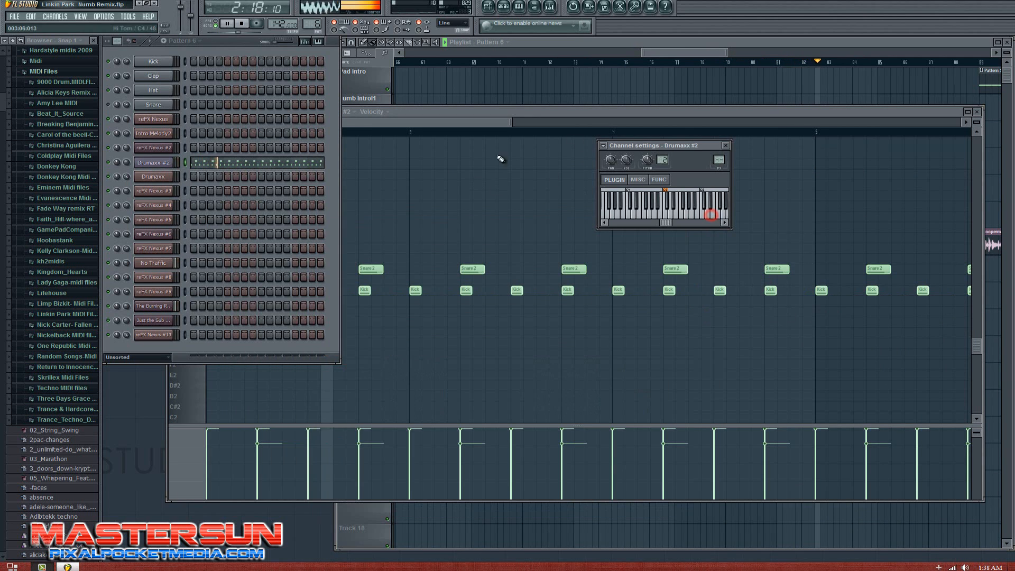
click(976, 112)
Step: Follow the playback through the rest of the arrangement, reviewing the drum loop, Pattern 8 and Pattern 3 sections up to the end
drag(658, 53, 715, 60)
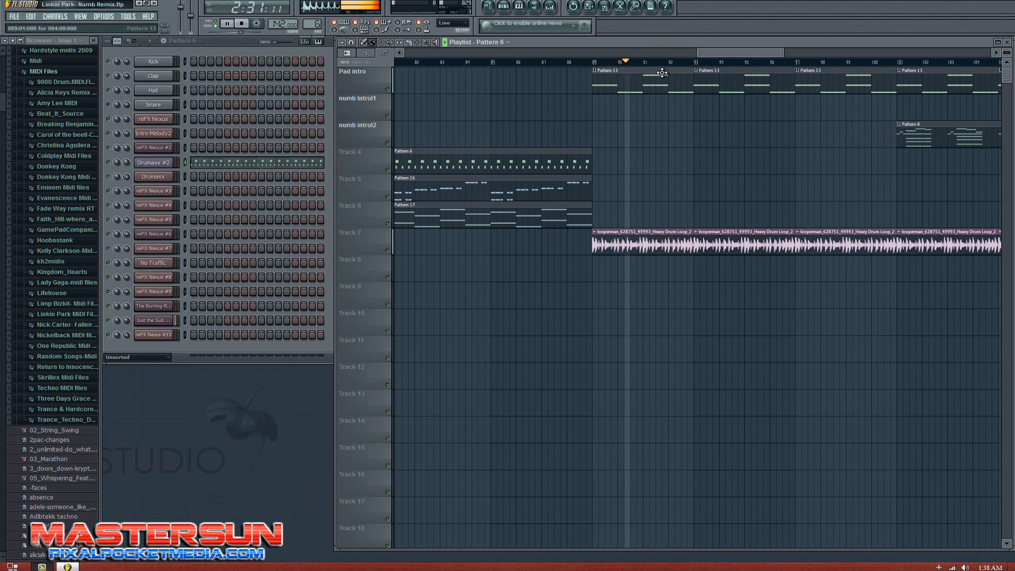
drag(726, 52, 765, 59)
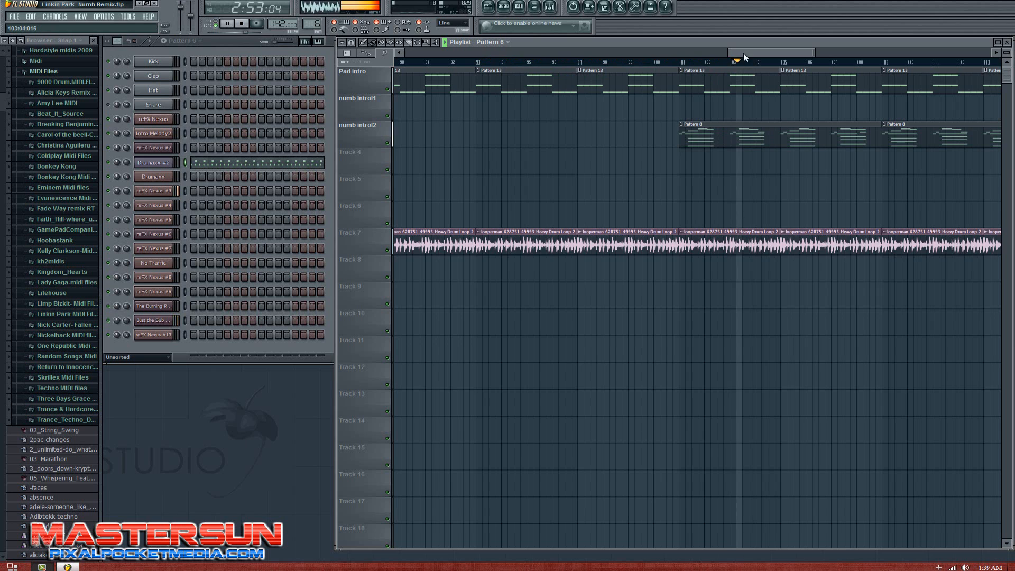
drag(743, 53, 774, 49)
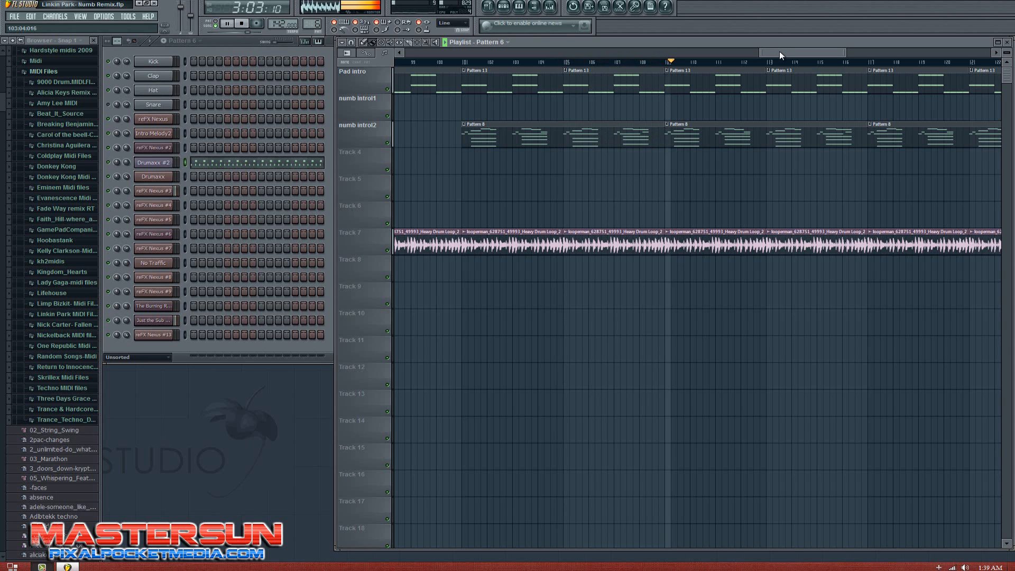
drag(779, 51, 807, 55)
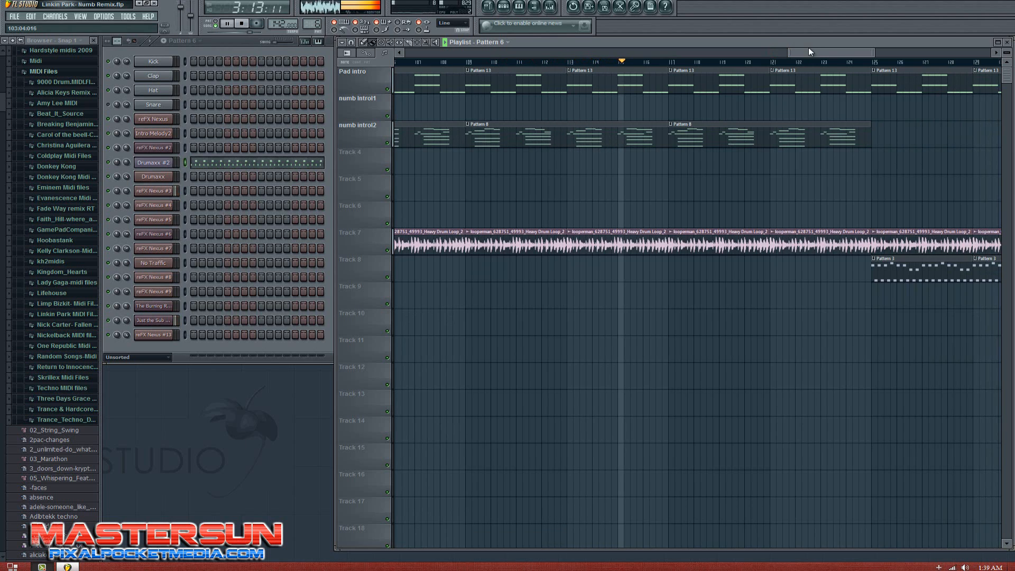
drag(795, 55, 823, 53)
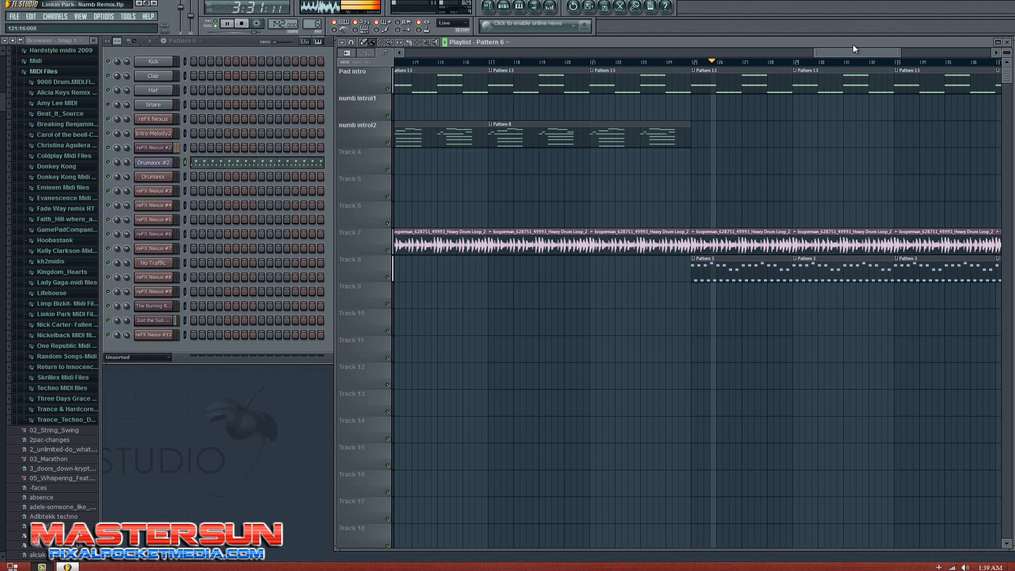
drag(844, 47, 885, 113)
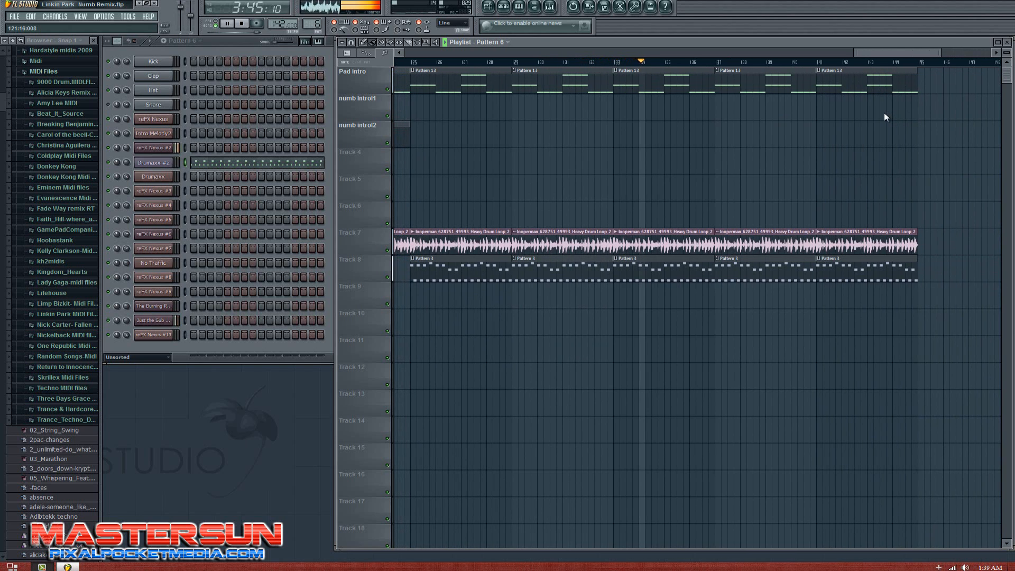
mouse_move(884, 112)
mouse_down()
mouse_move(874, 122)
mouse_move(895, 126)
mouse_up()
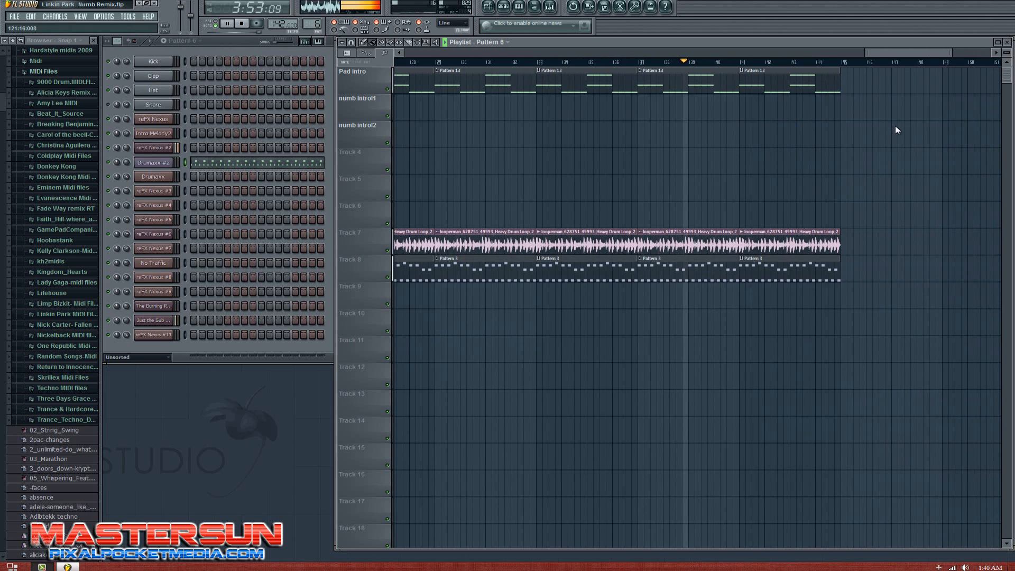